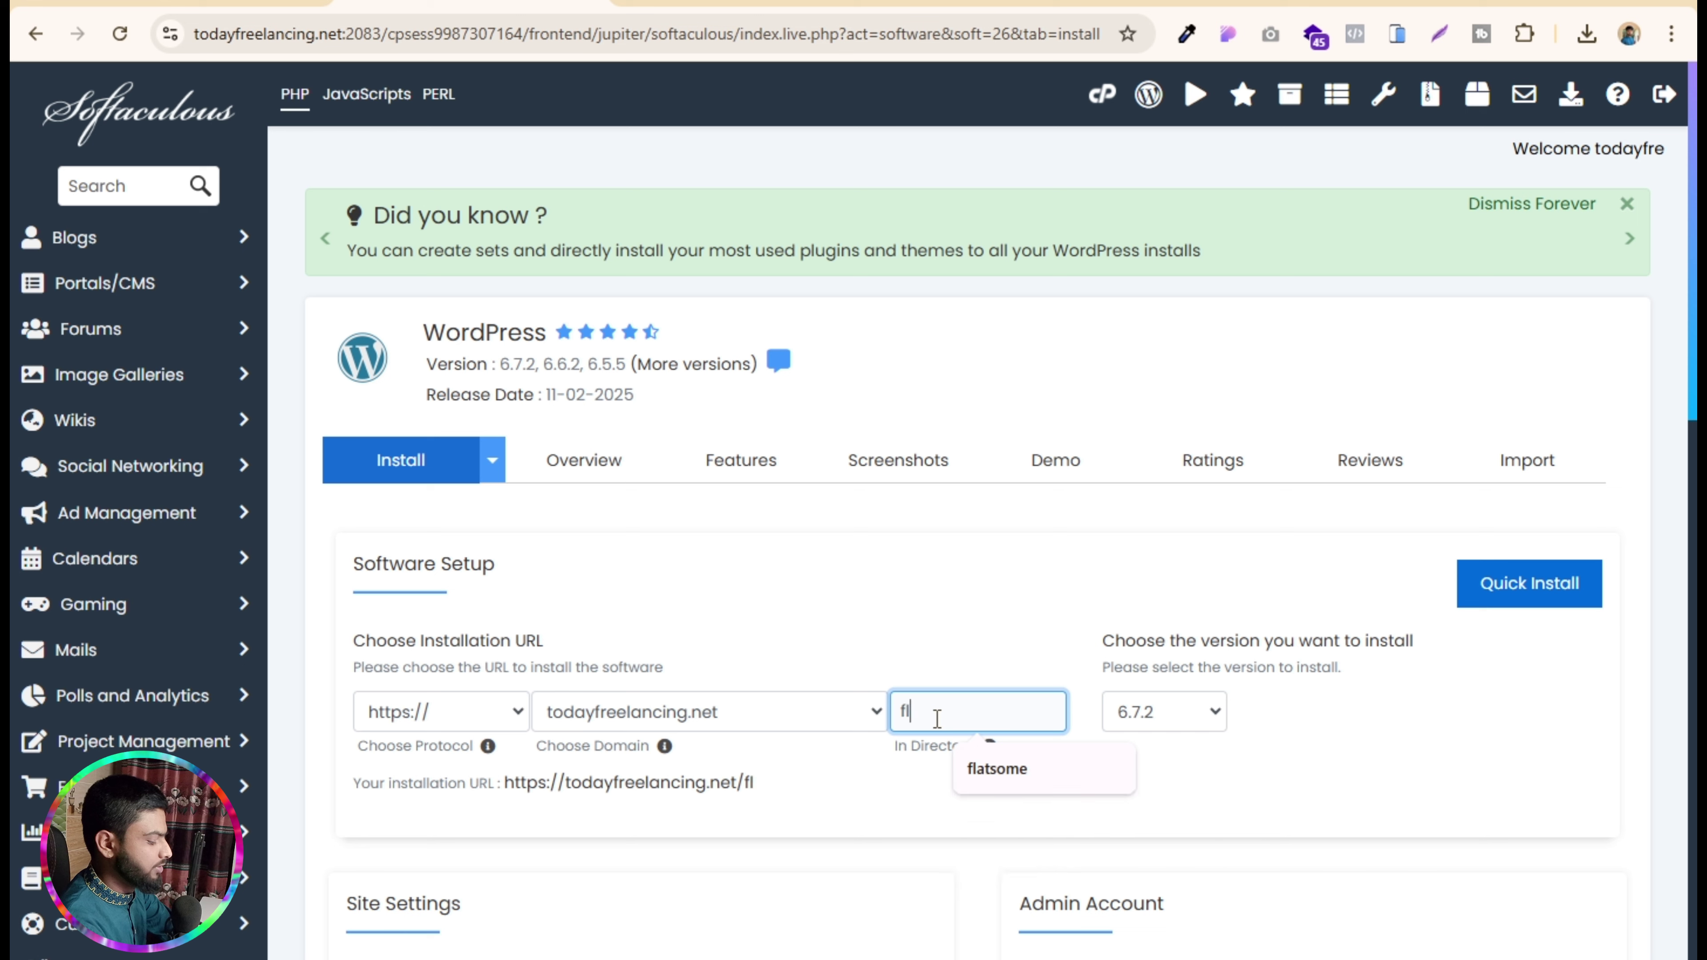
- Set the install directory to wpecom and replace the generated admin password with a new one
key(BackSpace)
key(BackSpace)
text(wp)
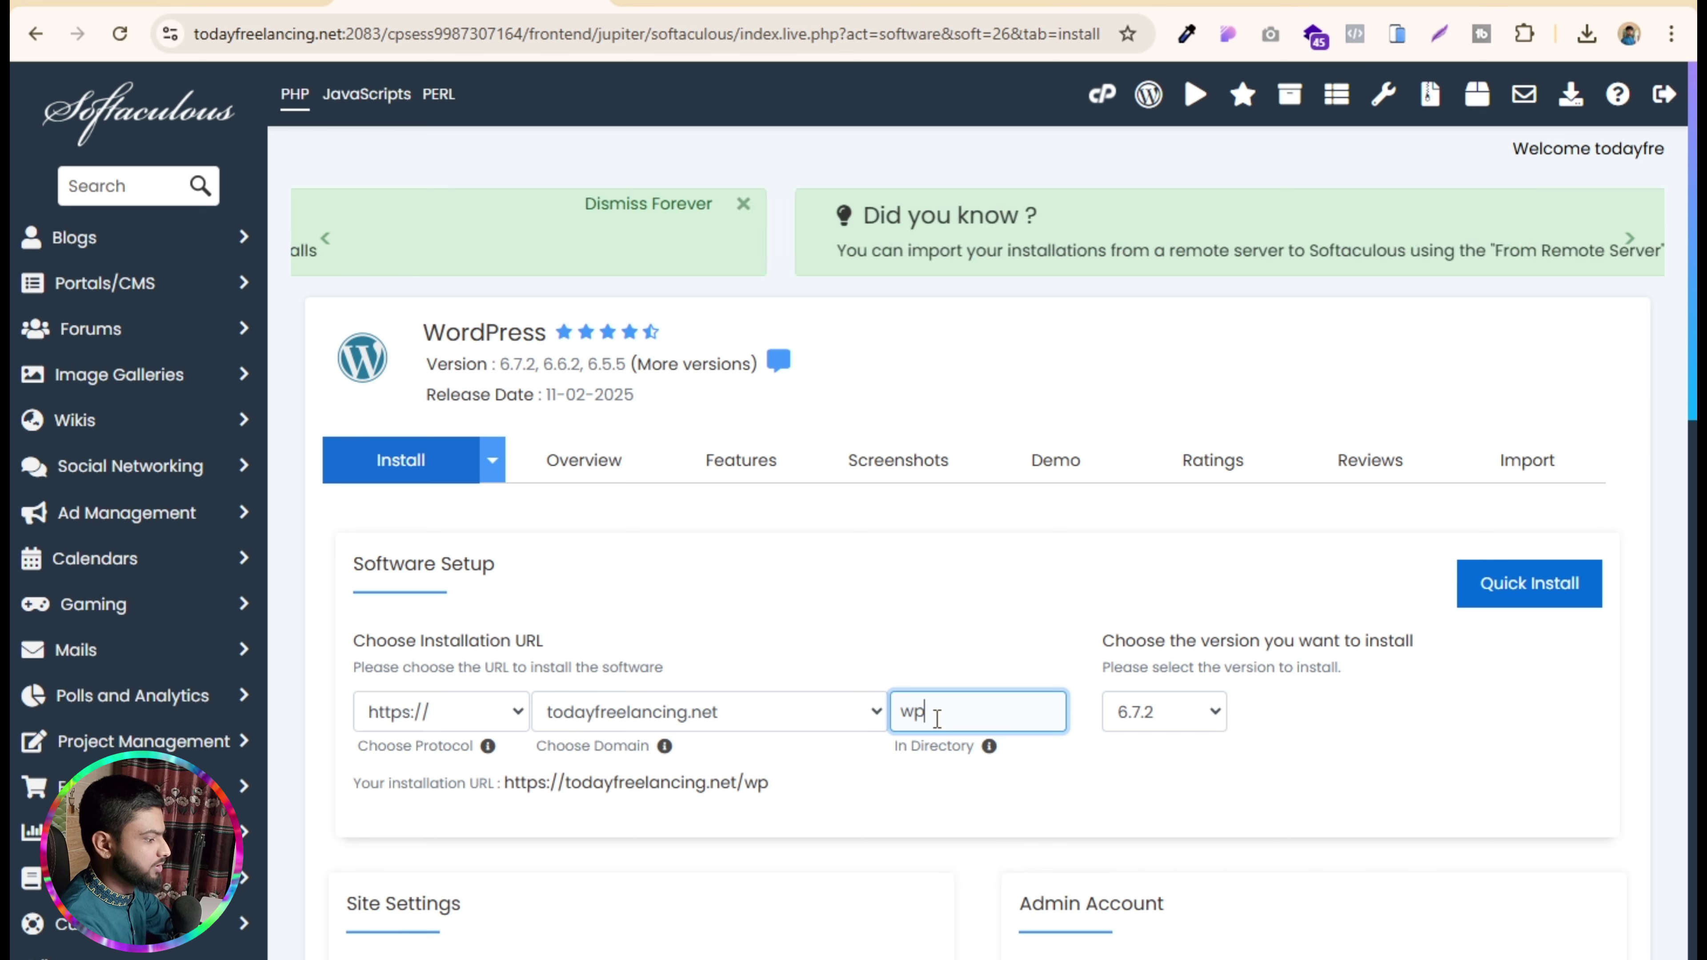
text(eco)
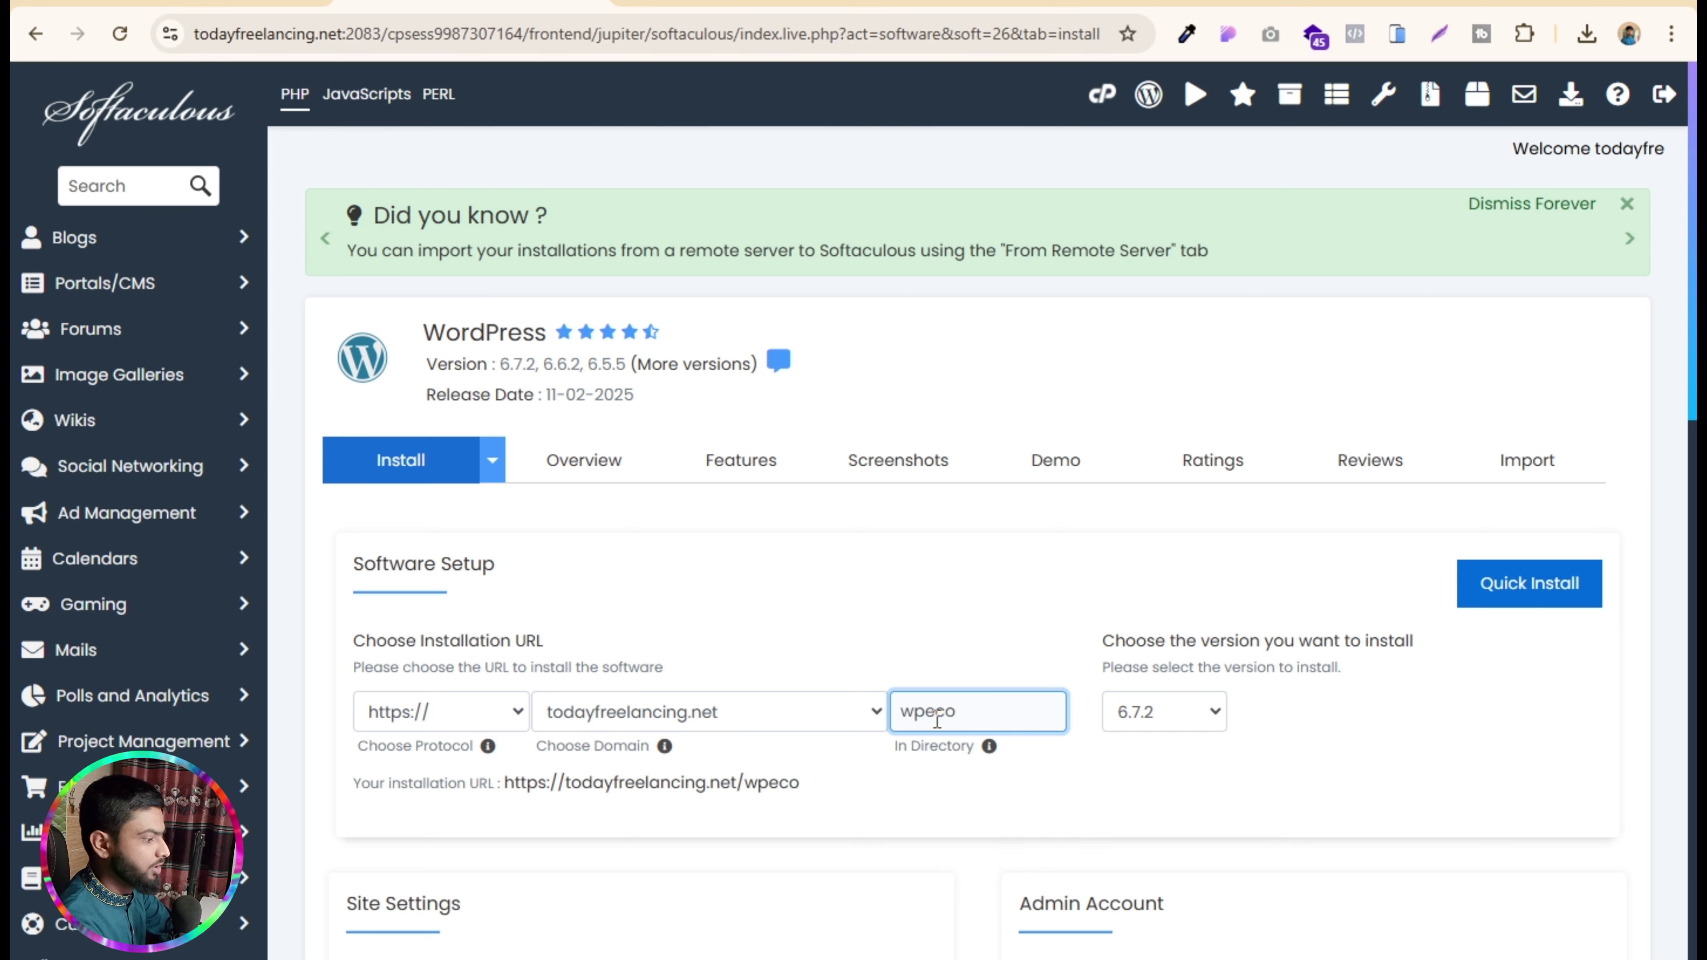
text(m)
scroll(943, 579, down, 5)
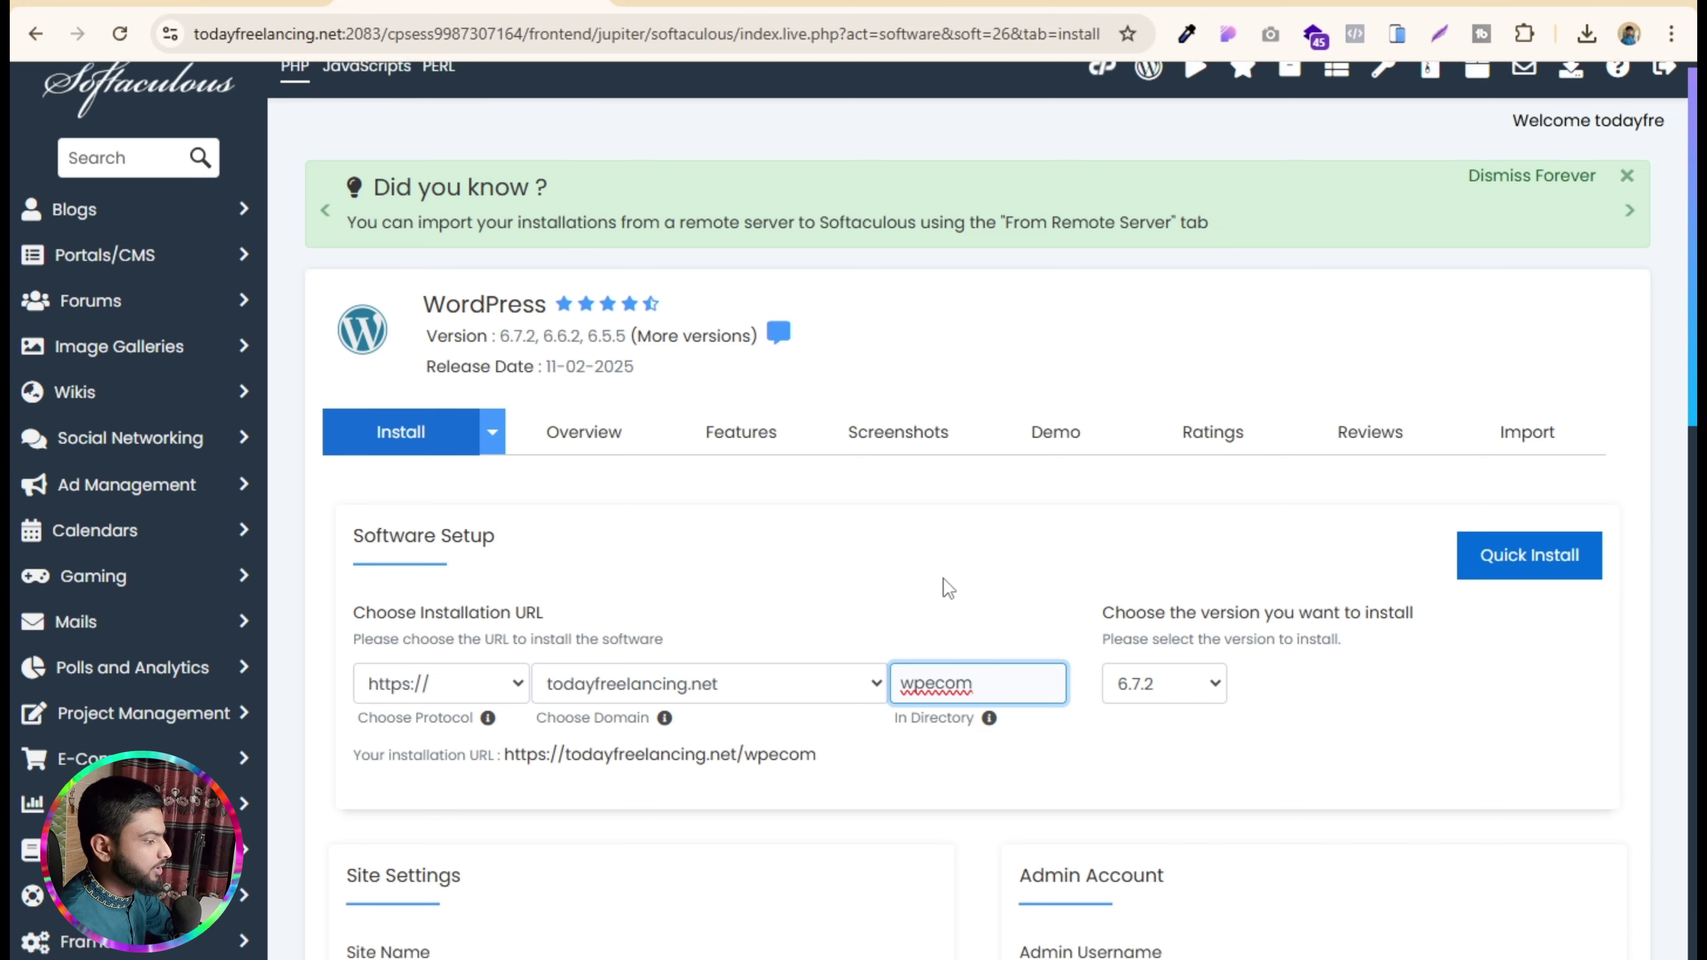
drag(1099, 560, 1006, 563)
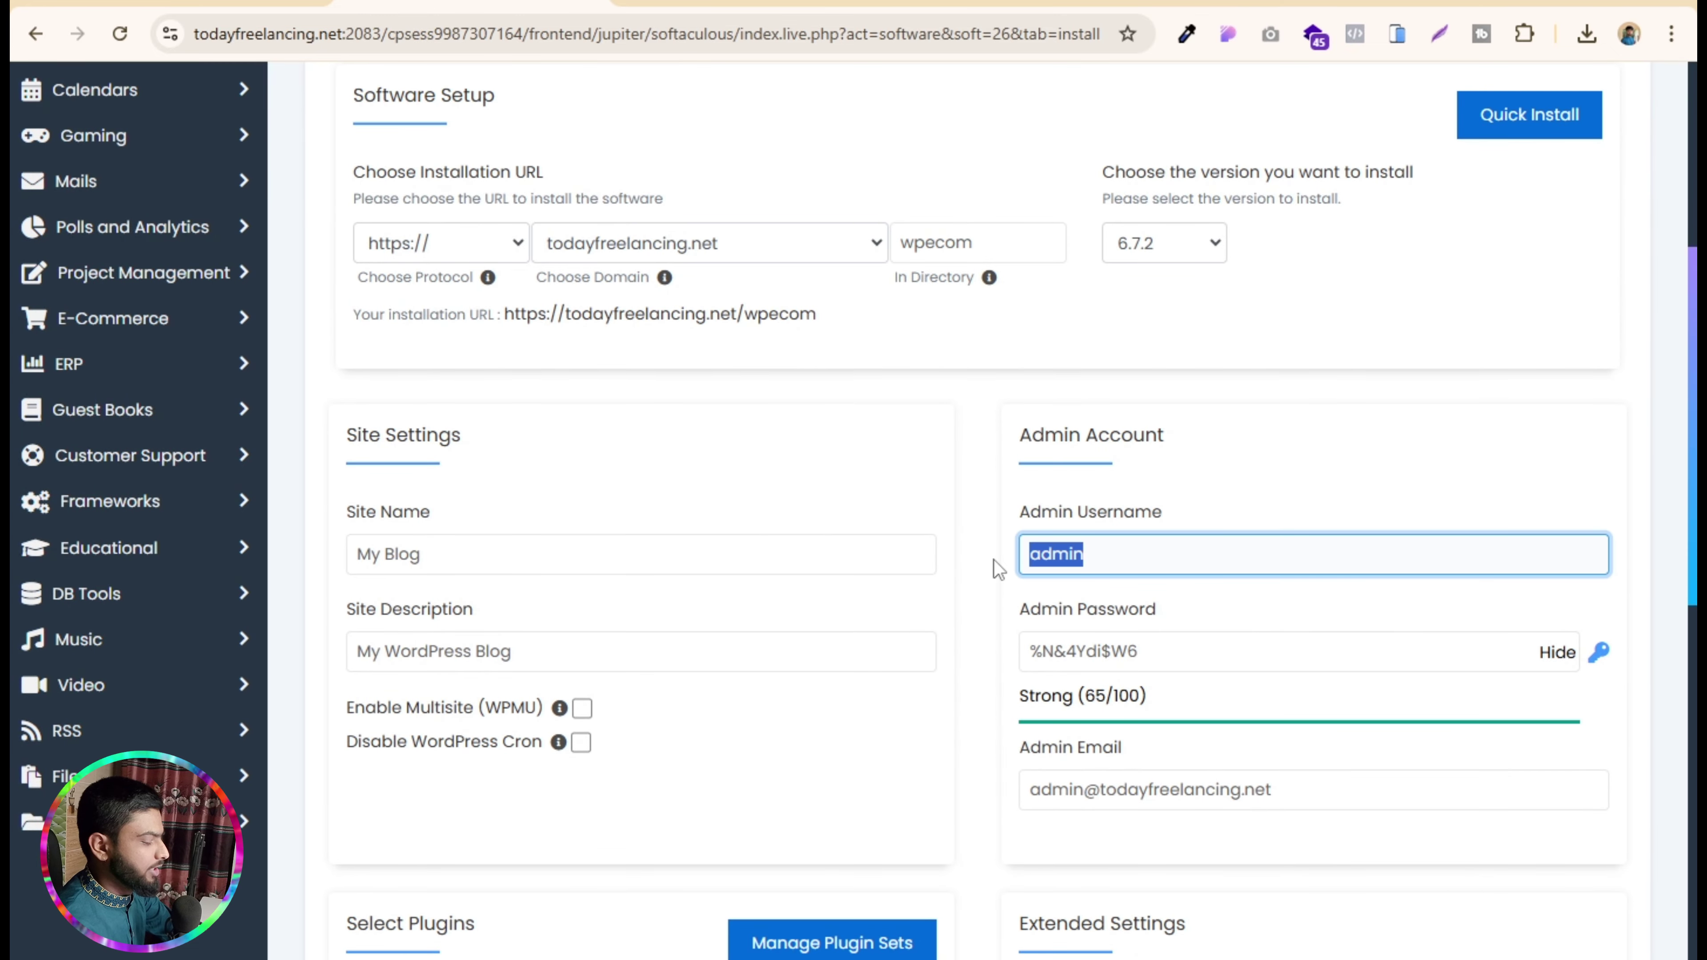
click(1554, 656)
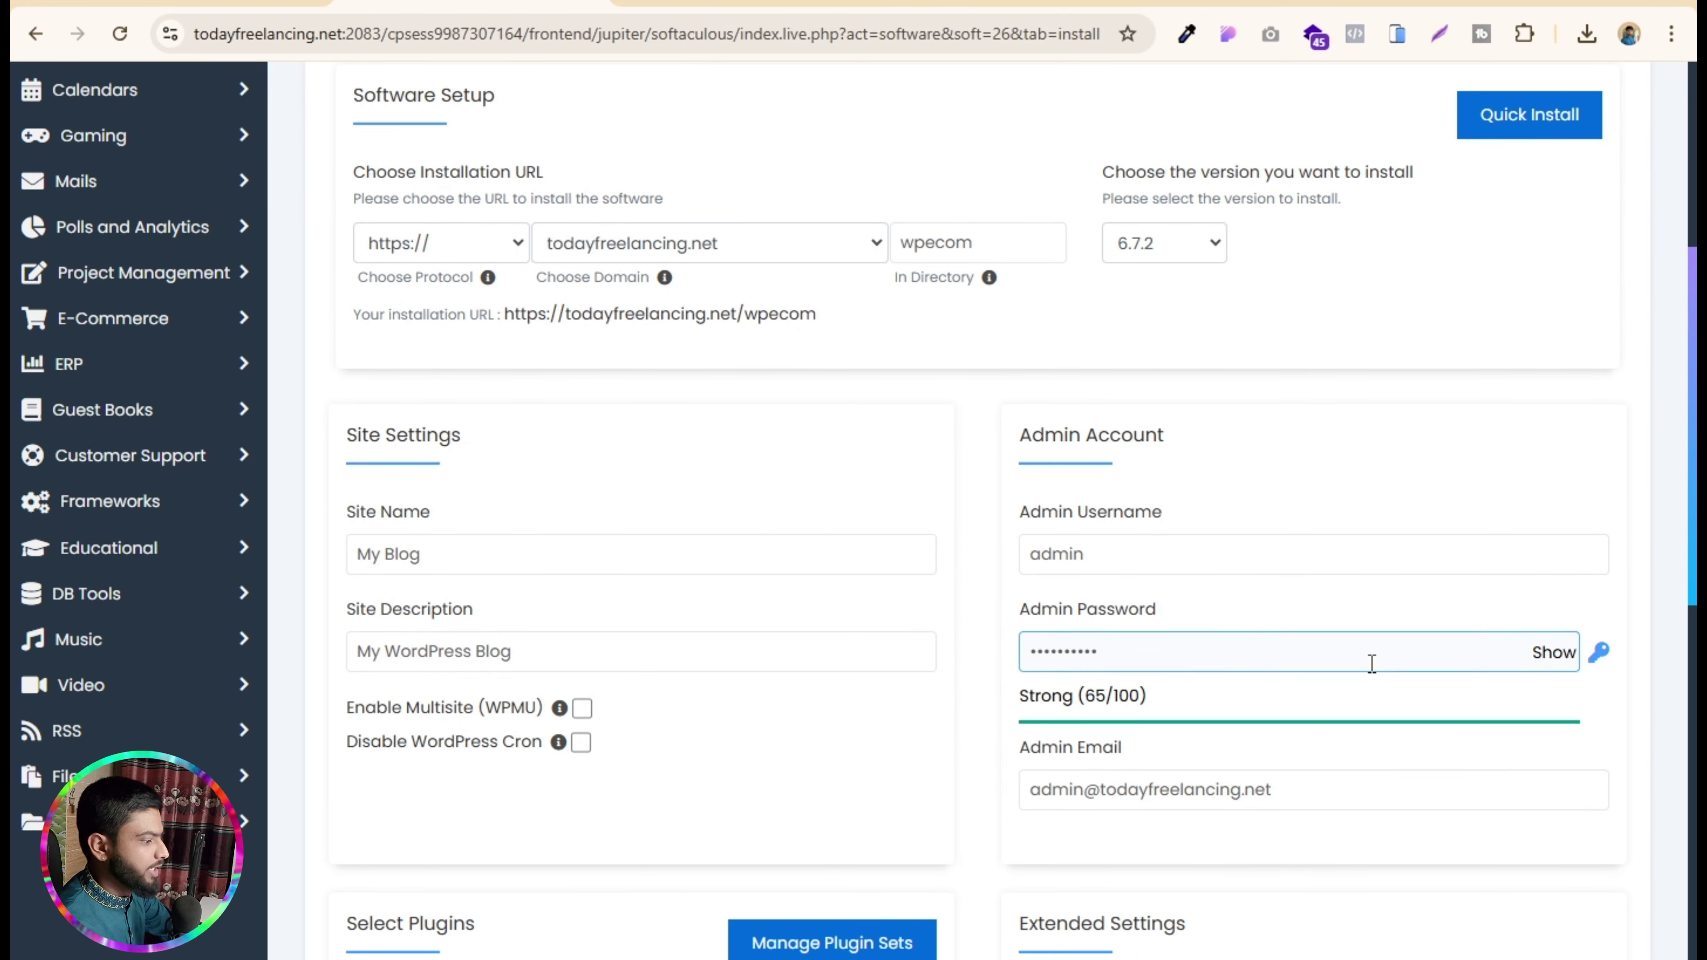
drag(1372, 665, 670, 639)
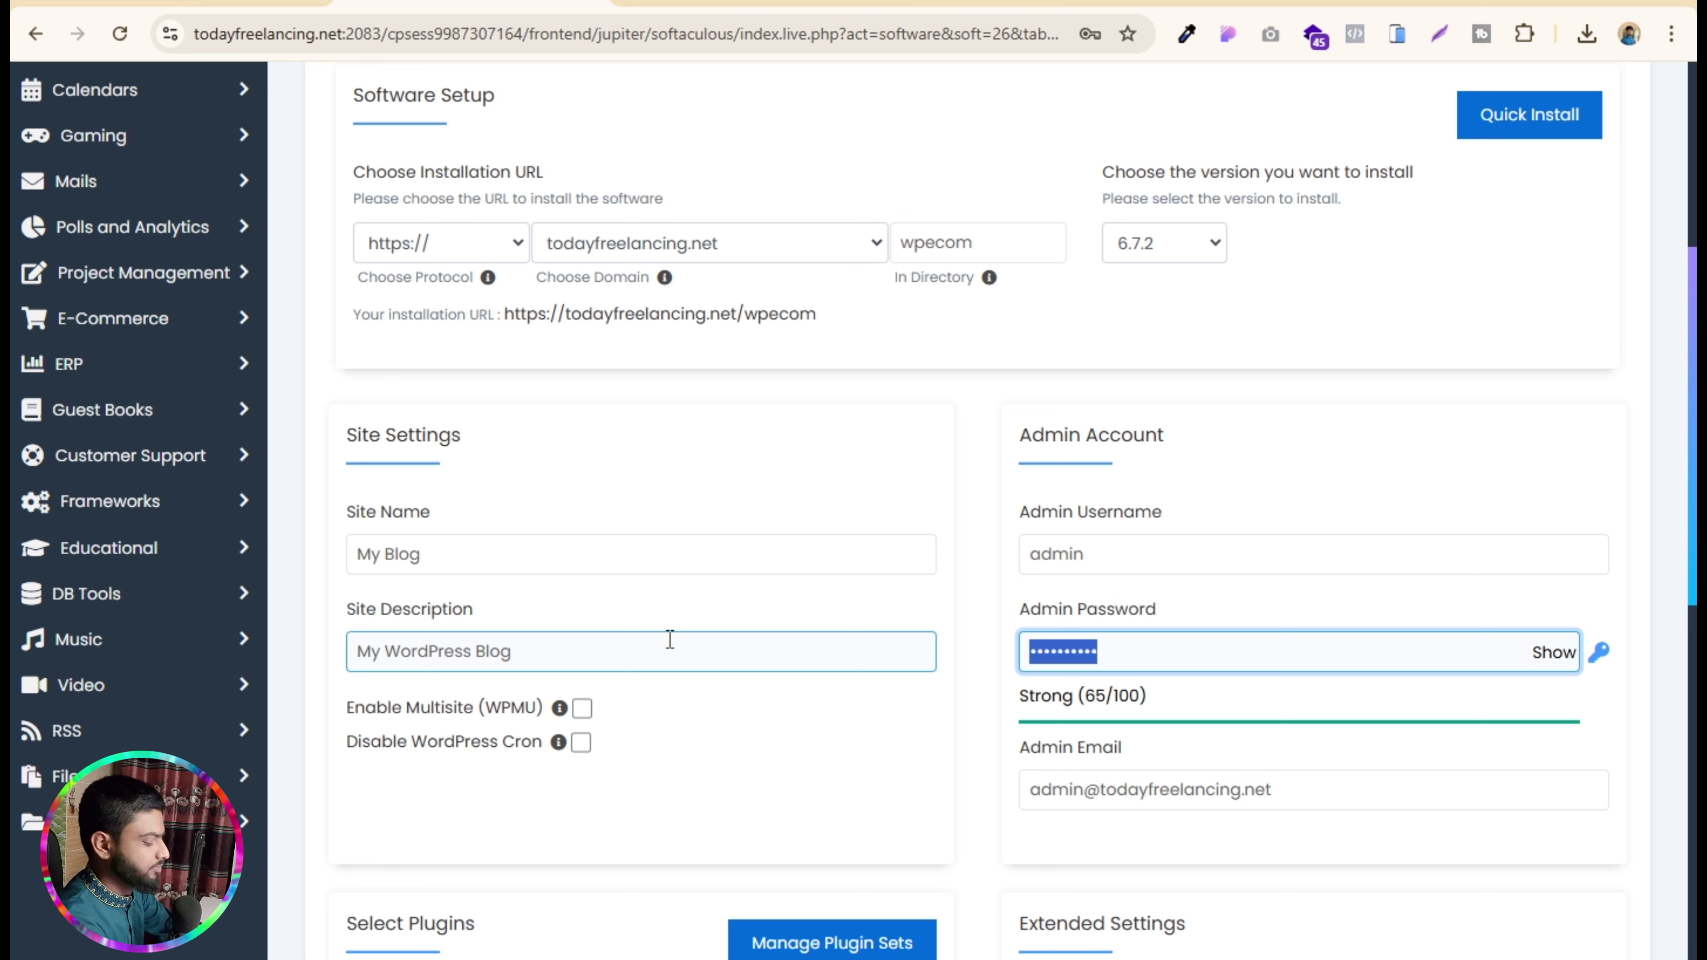
key(BackSpace)
text(adm)
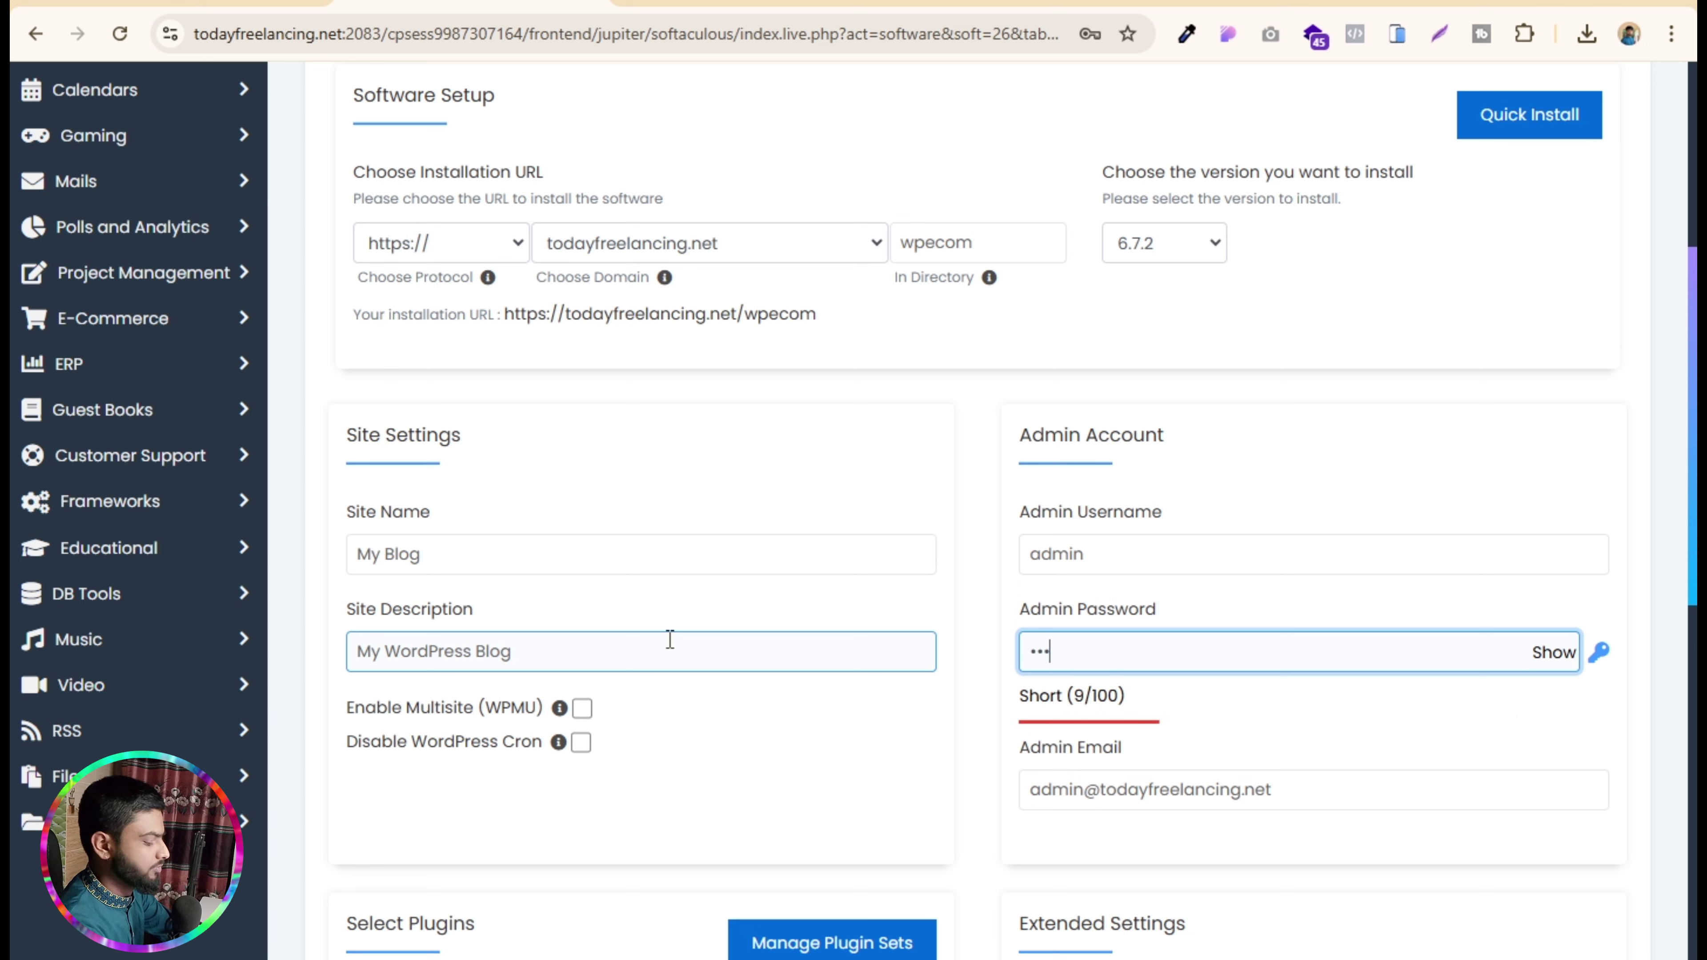
text(in)
key(BackSpace)
key(BackSpace)
key(BackSpace)
key(BackSpace)
text(a)
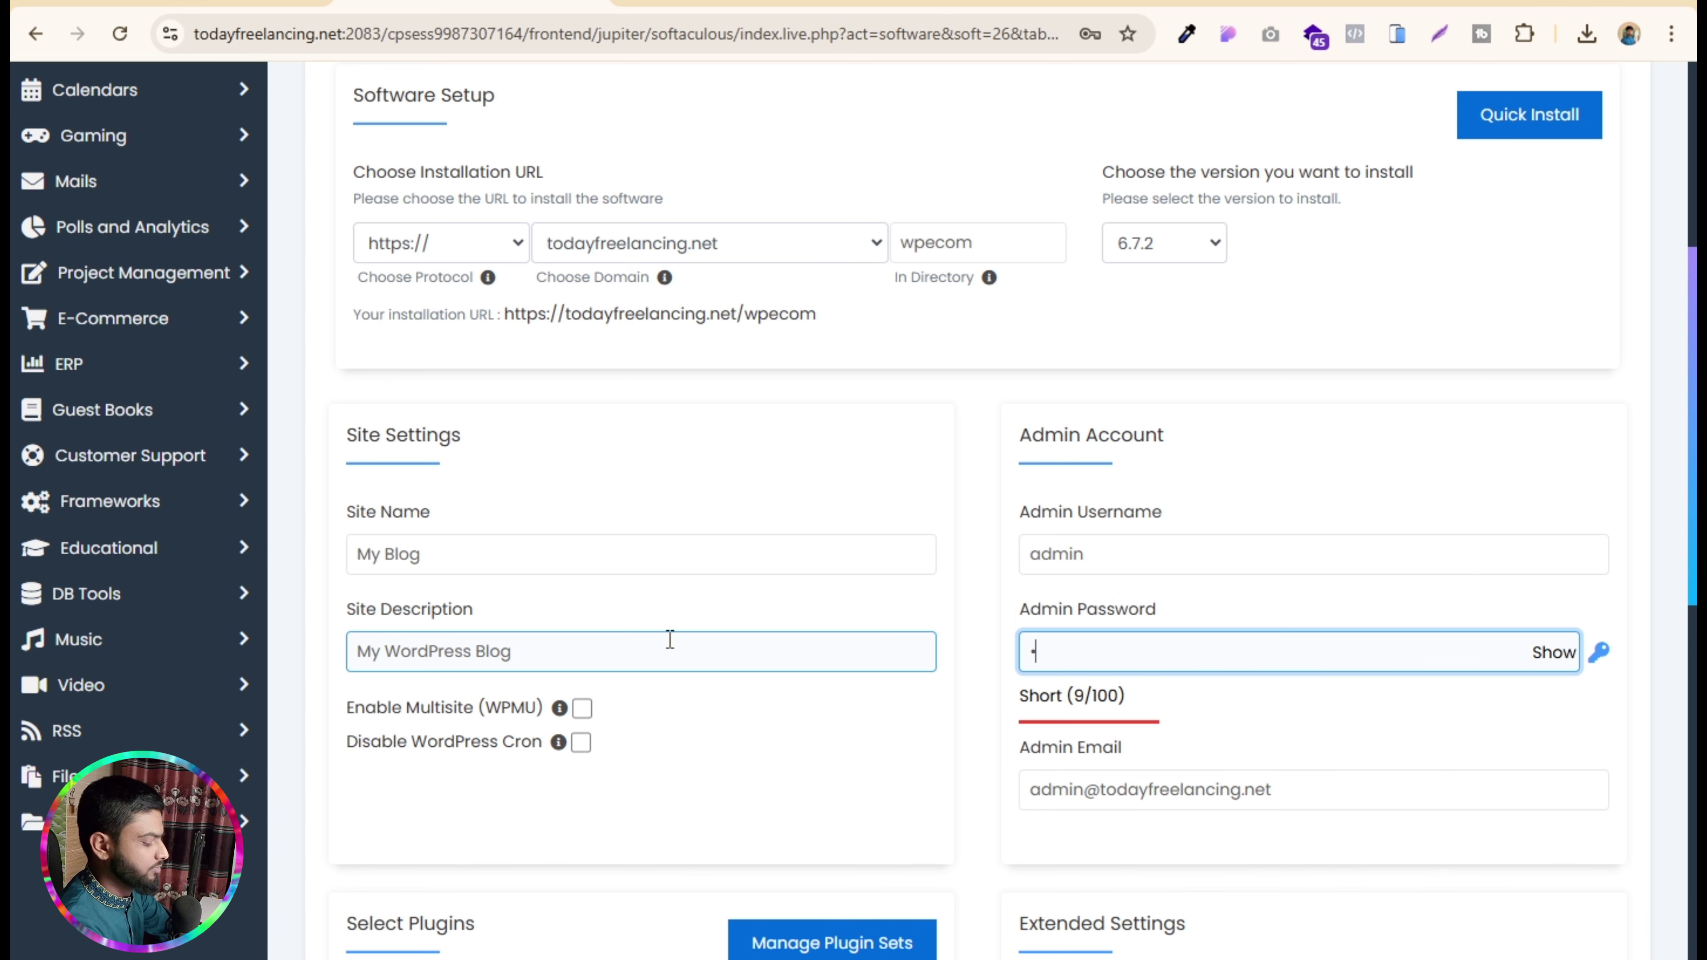
text(in@1234)
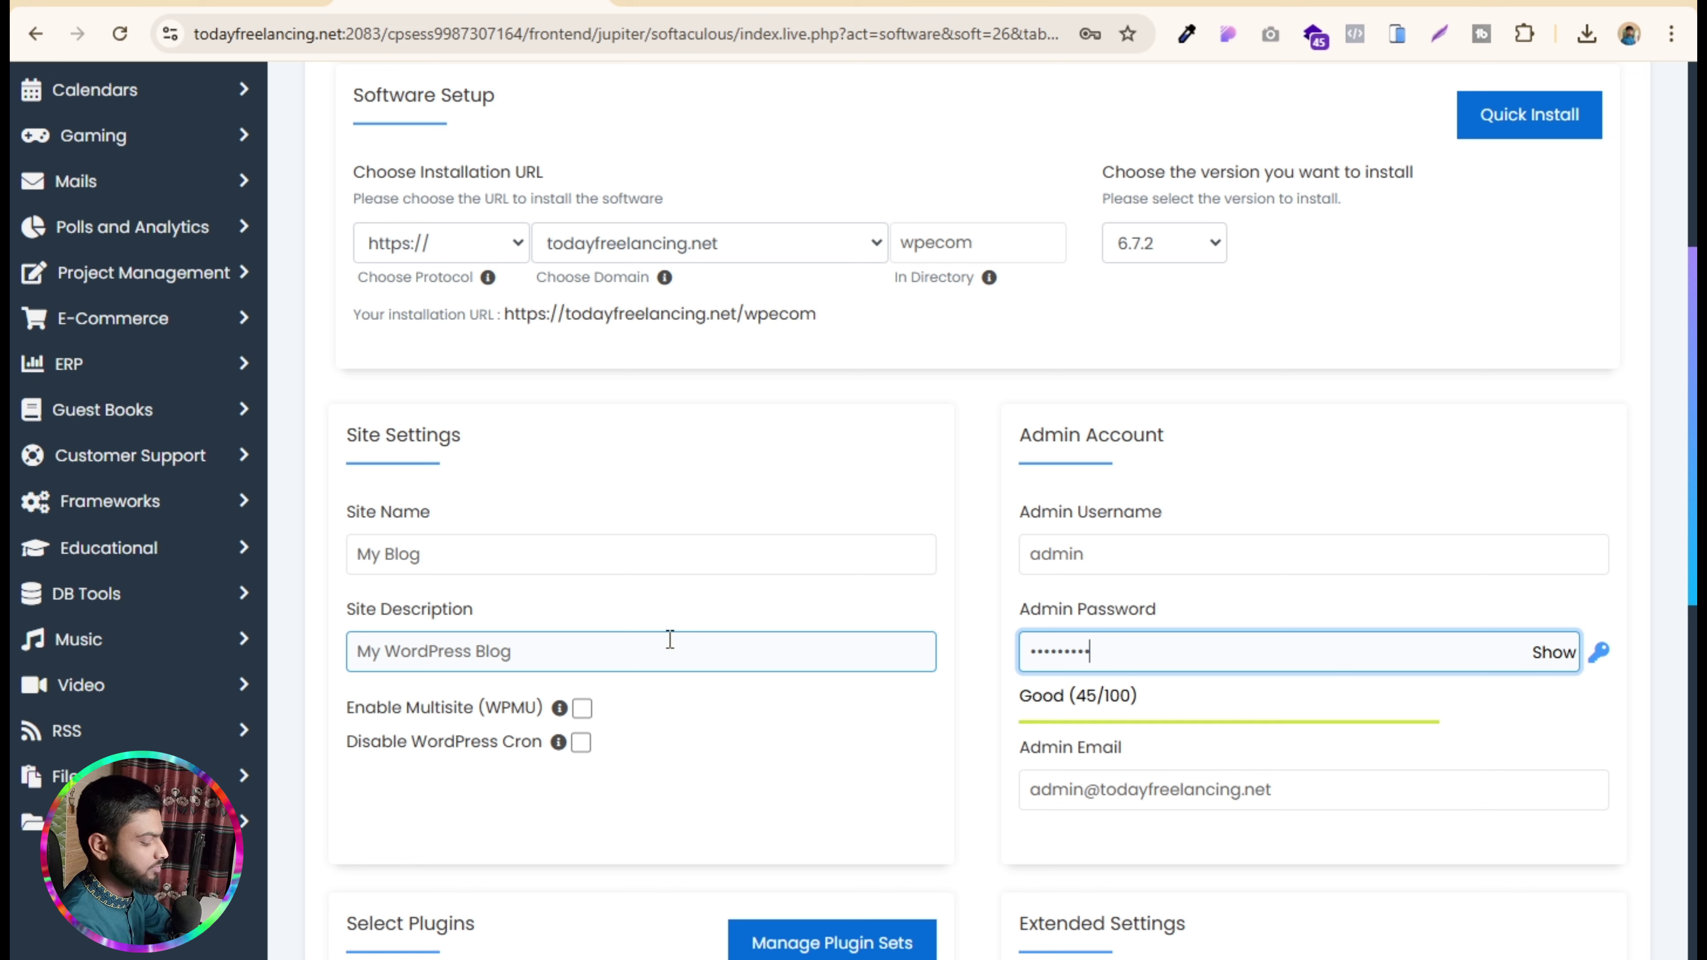
text(5)
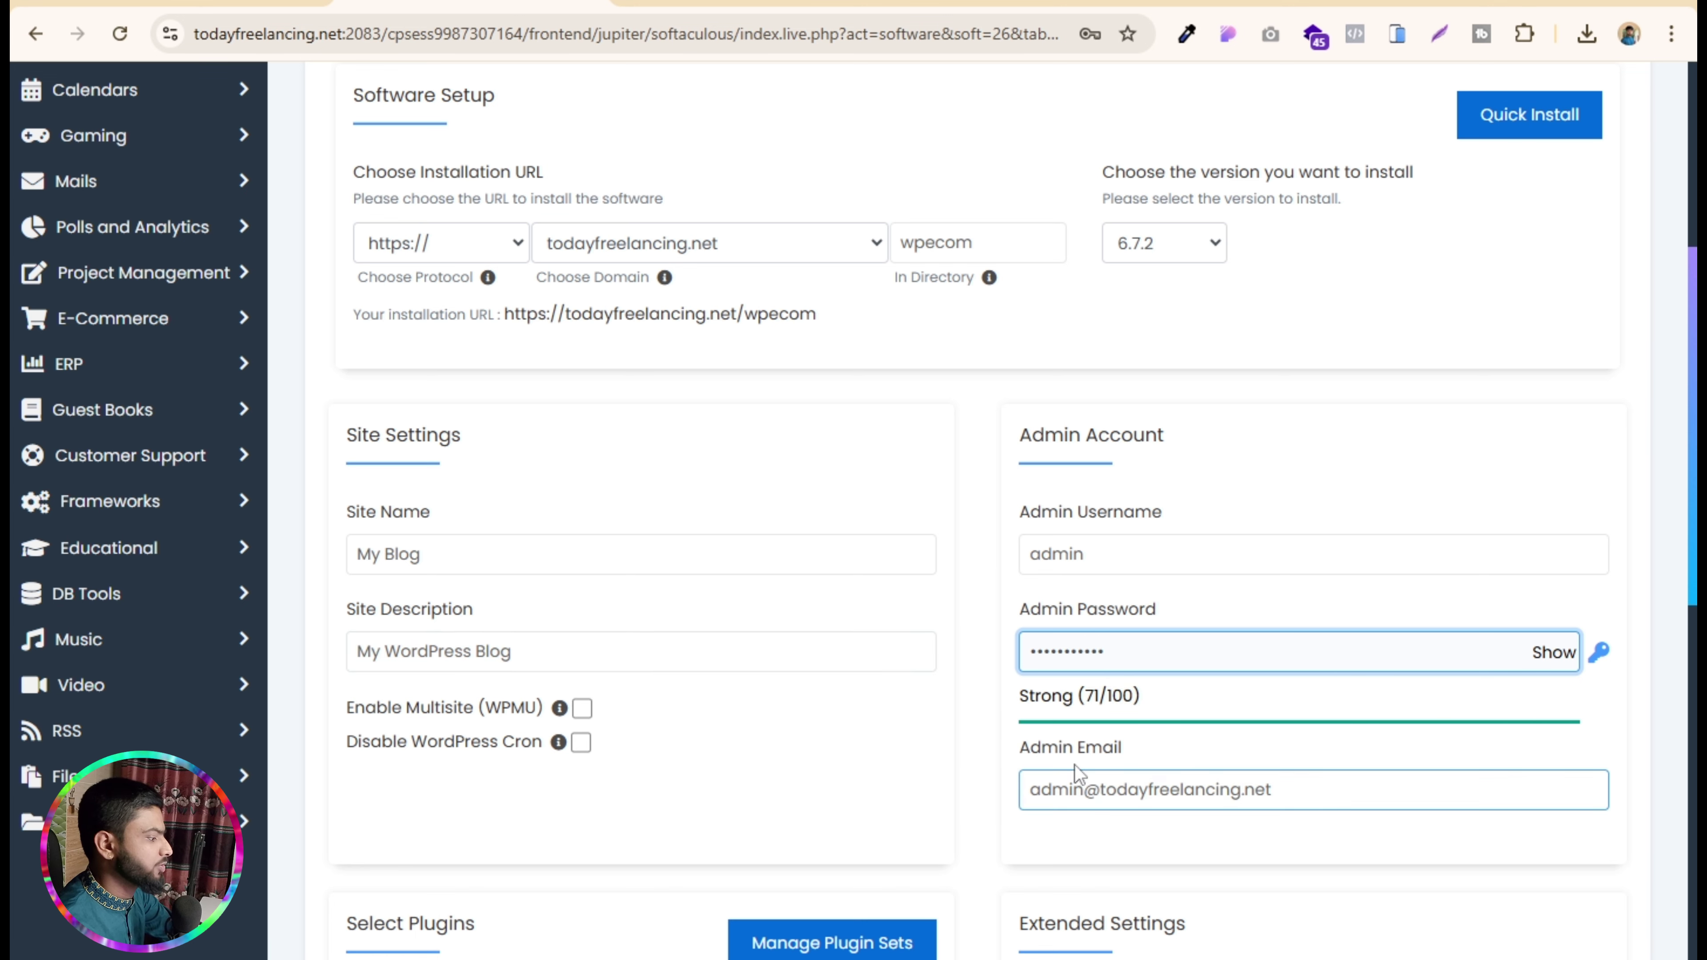
- Deselect all optional plugins: AI Assistant, Page Speed, Limit Login Attempts, SMTP, Pagelayer, Website Ranking, Backups
scroll(753, 590, down, 8)
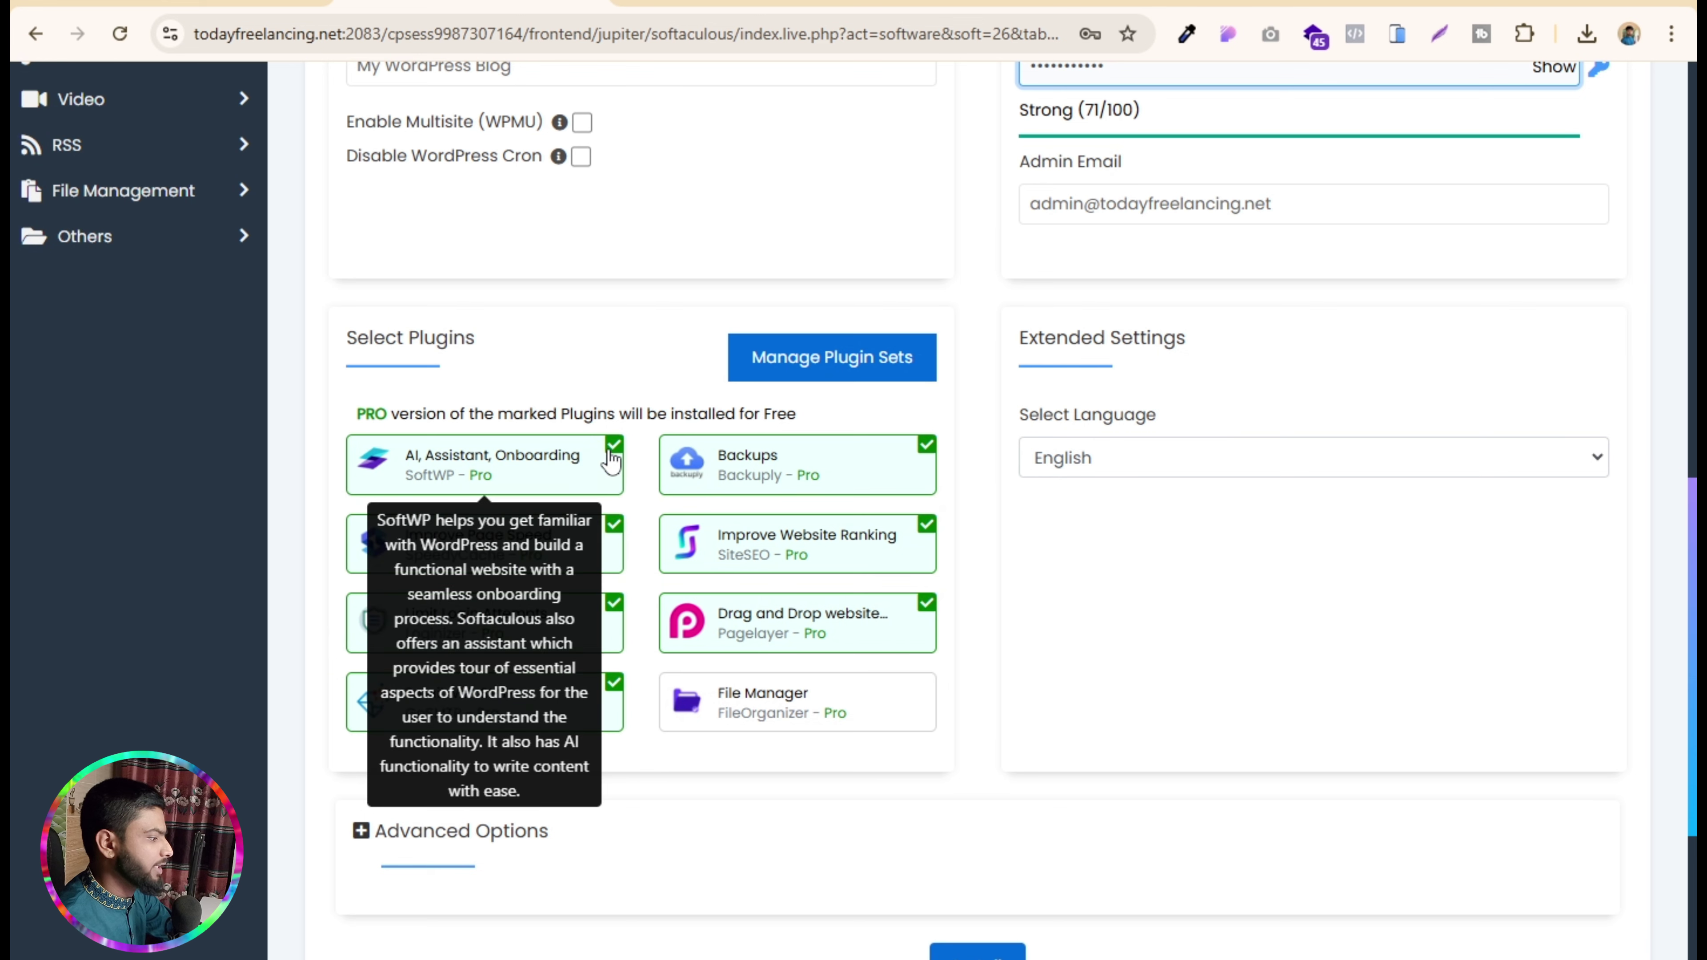
click(614, 471)
click(613, 534)
click(622, 610)
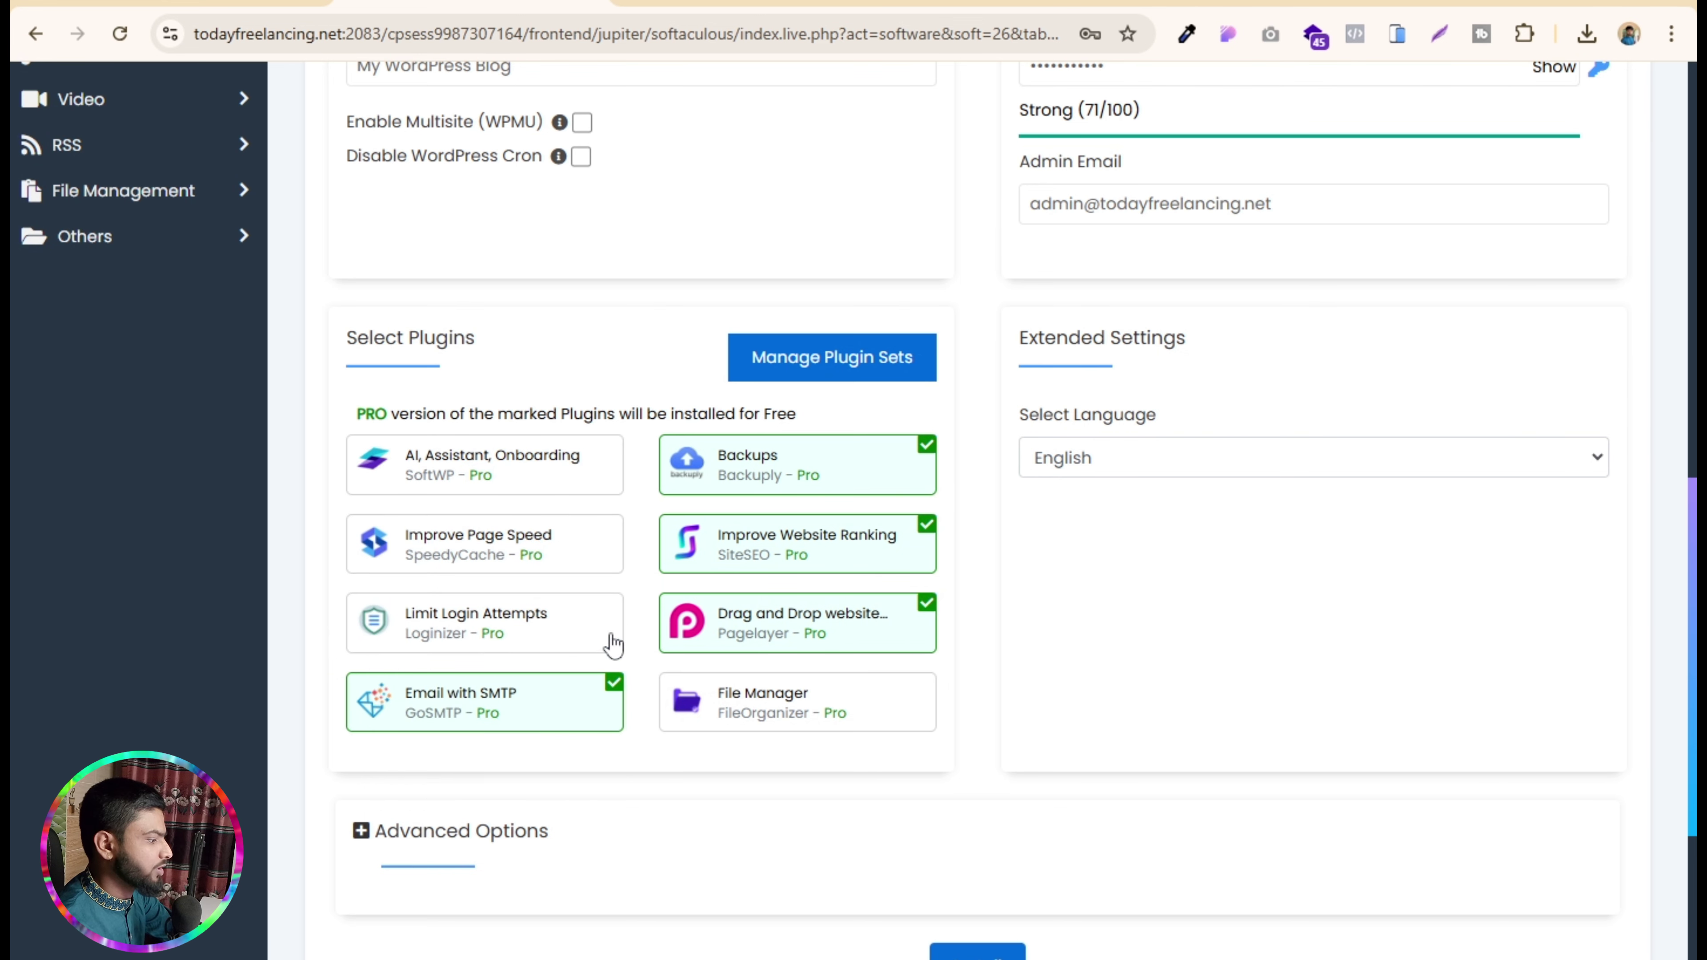
click(614, 683)
click(924, 609)
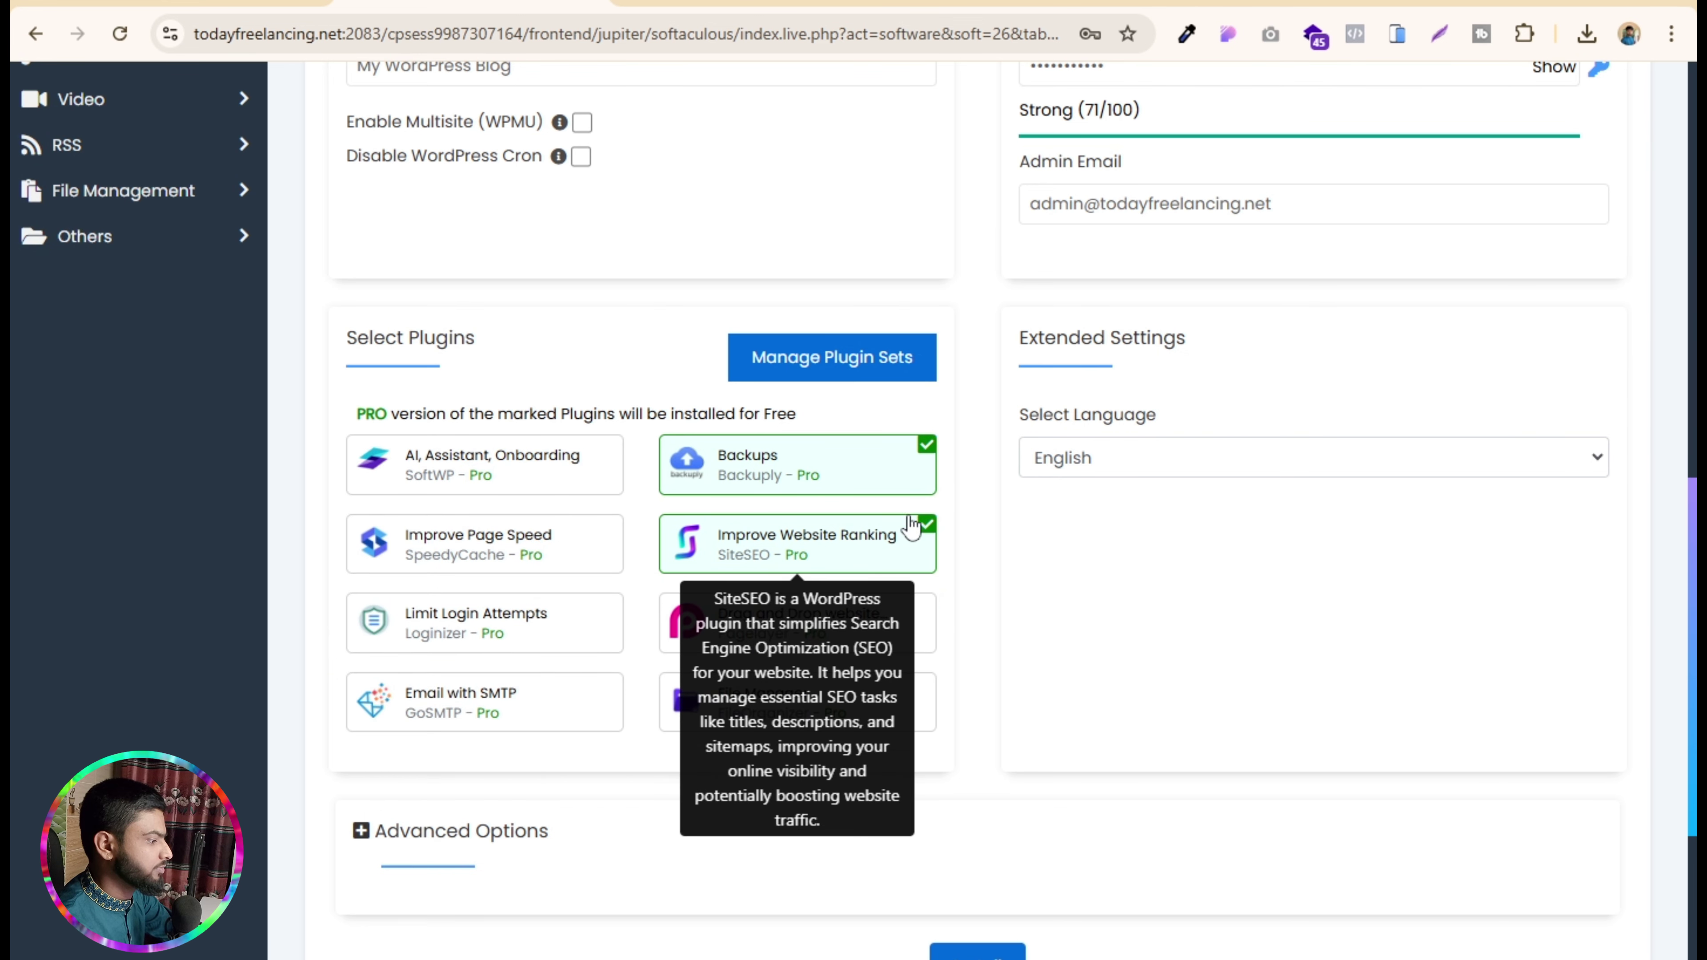
click(921, 530)
click(925, 449)
scroll(1000, 548, down, 5)
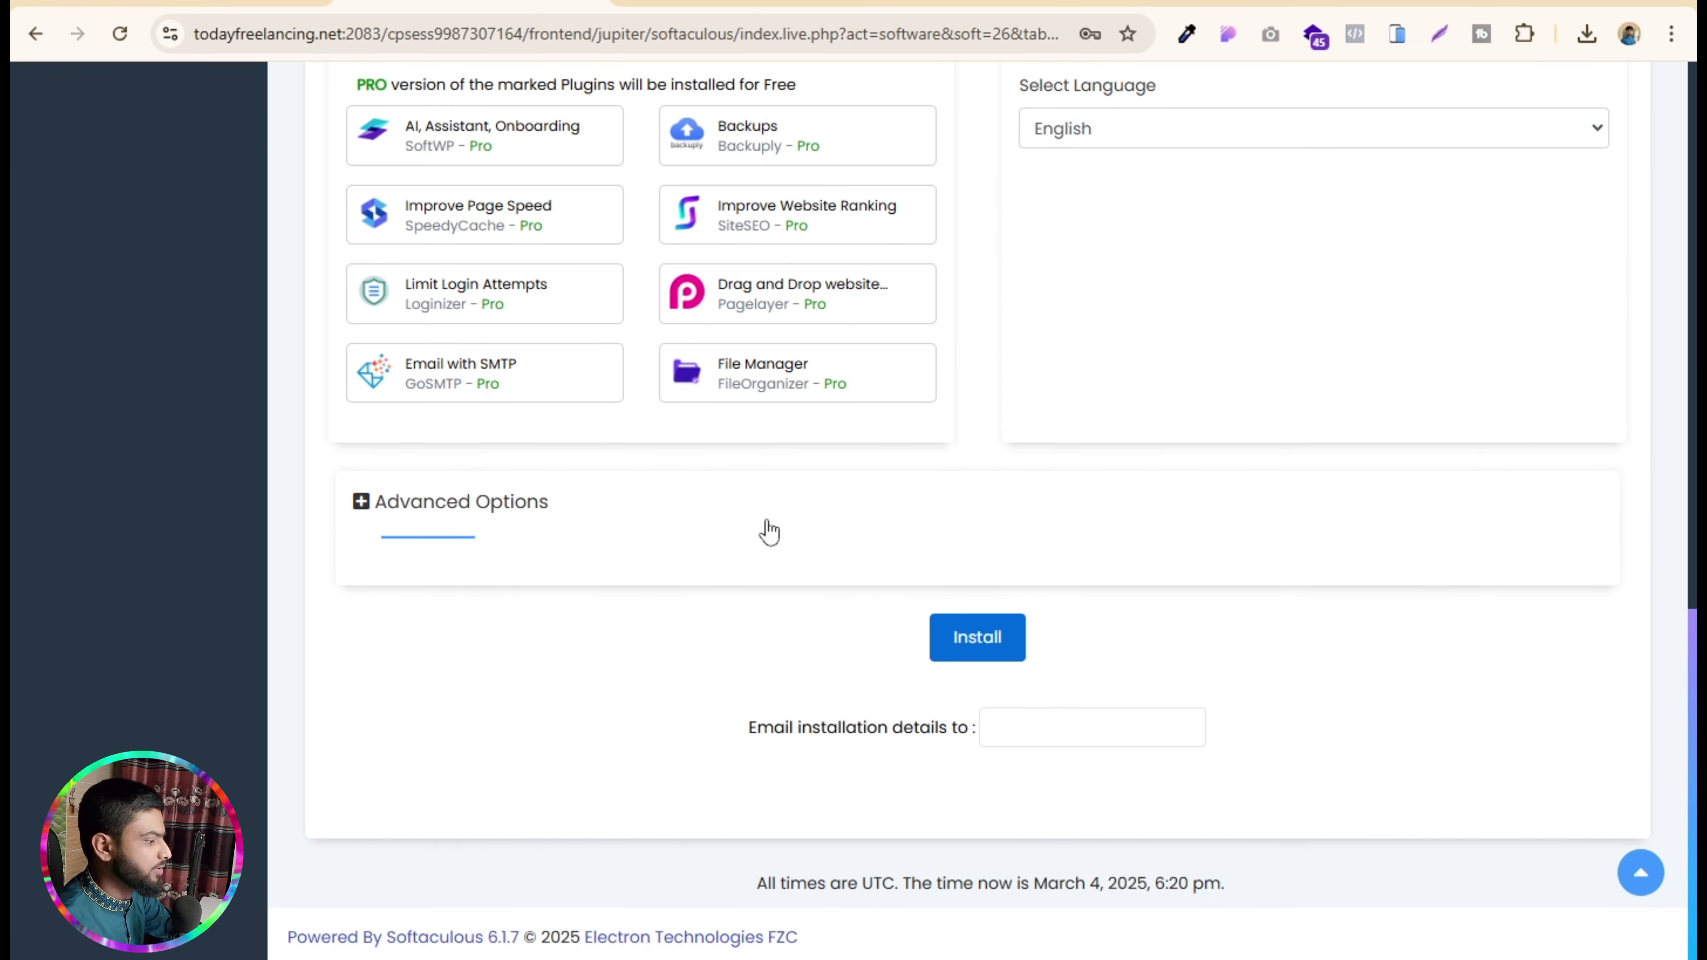
- Install WordPress, decline Chrome's password save, and open the new site's admin dashboard
click(967, 656)
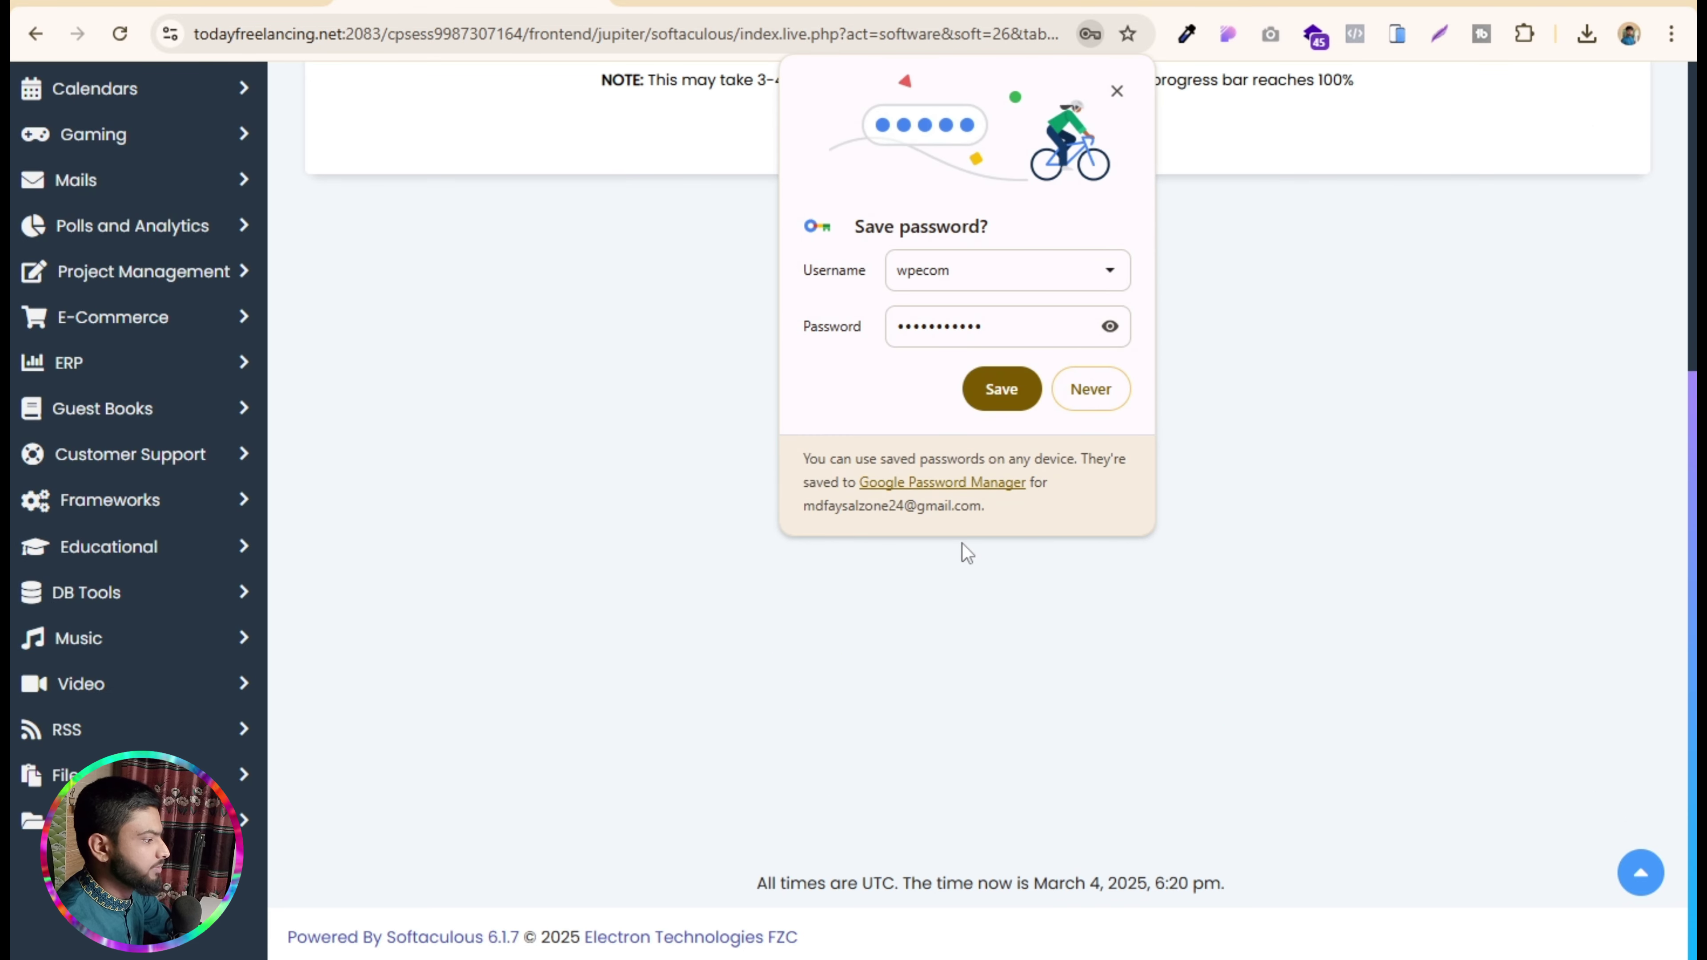
click(1078, 389)
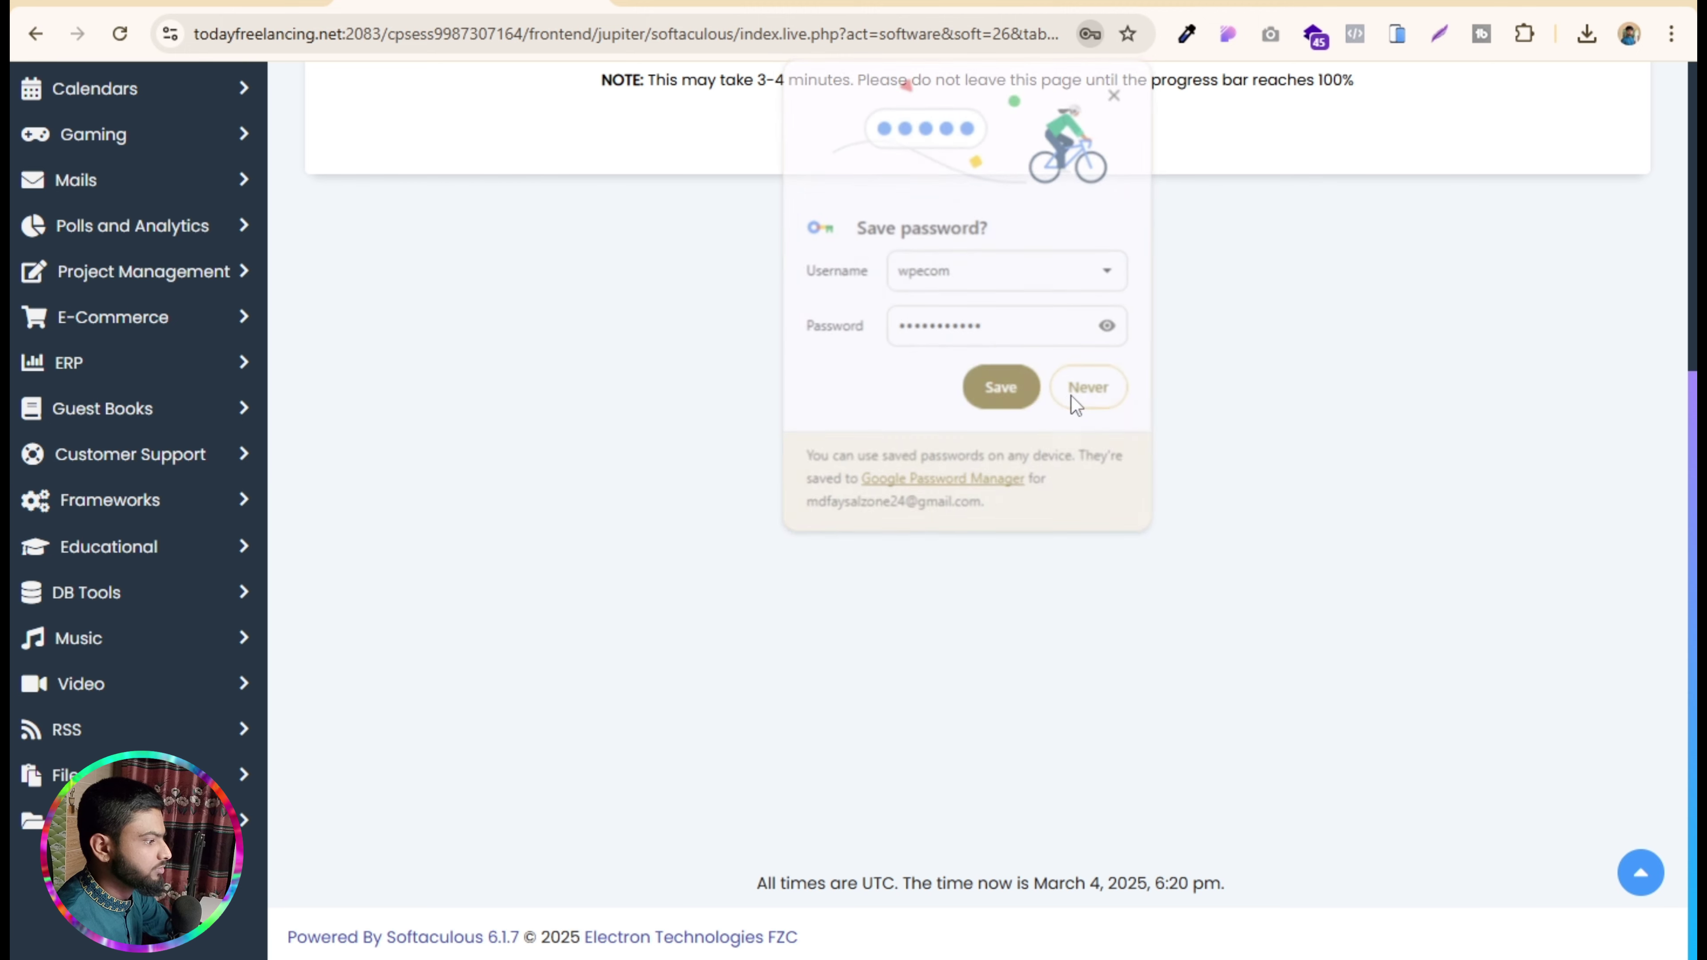
scroll(902, 532, up, 5)
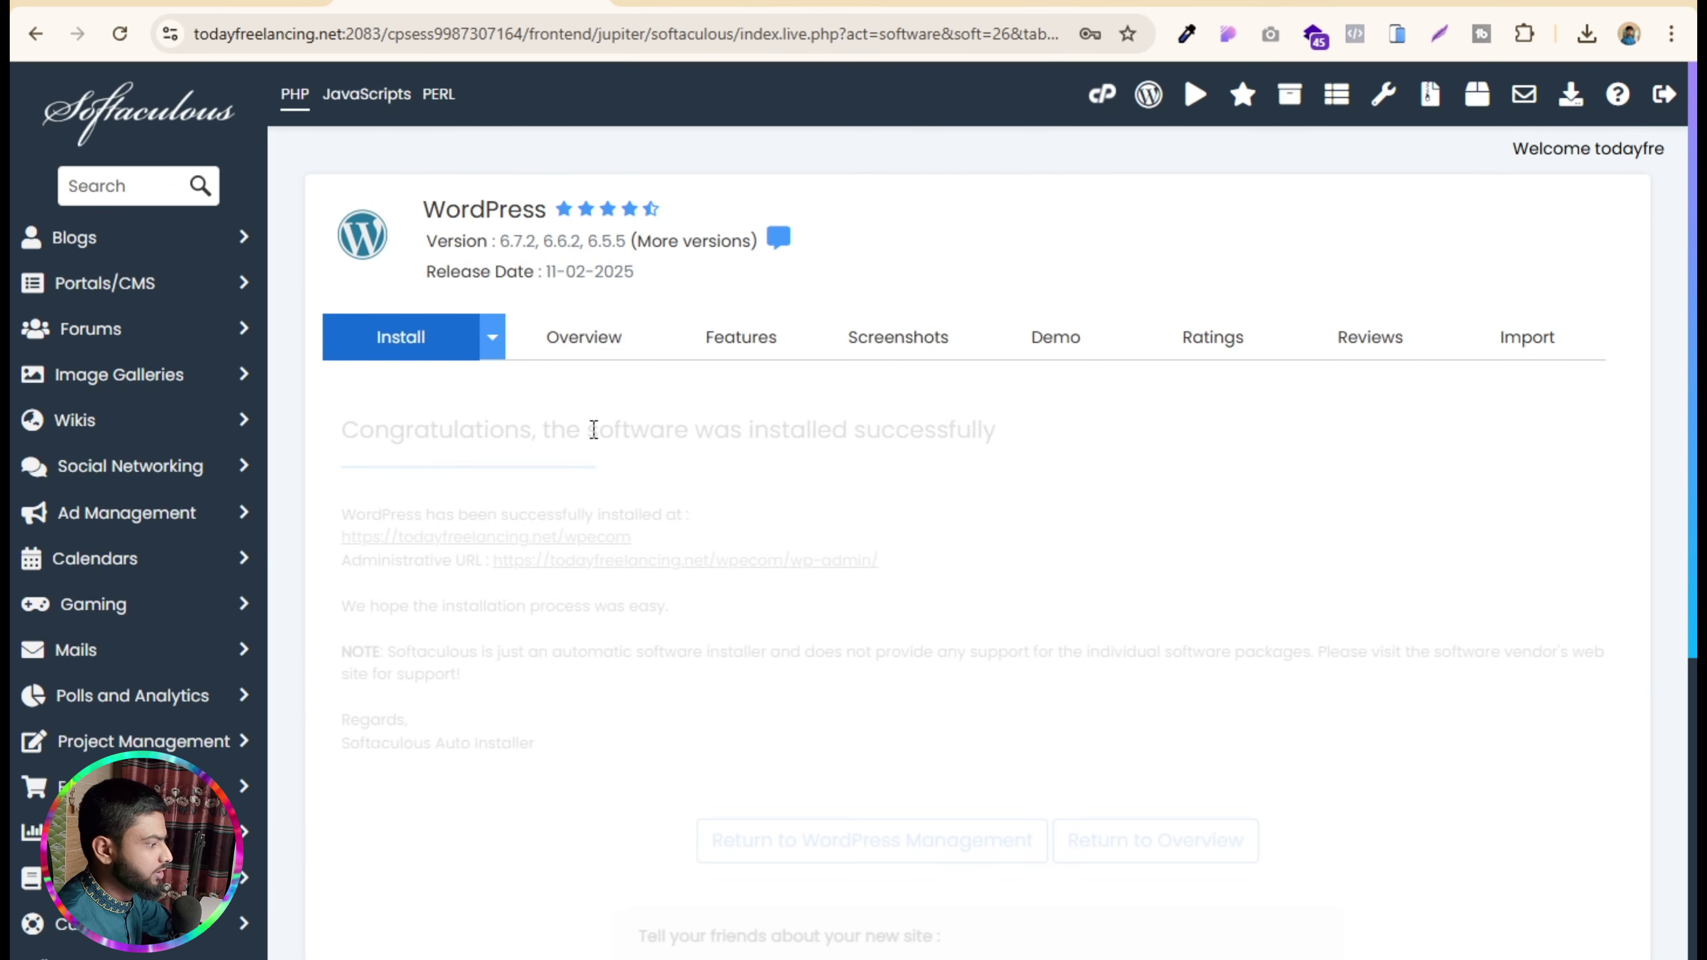
click(655, 562)
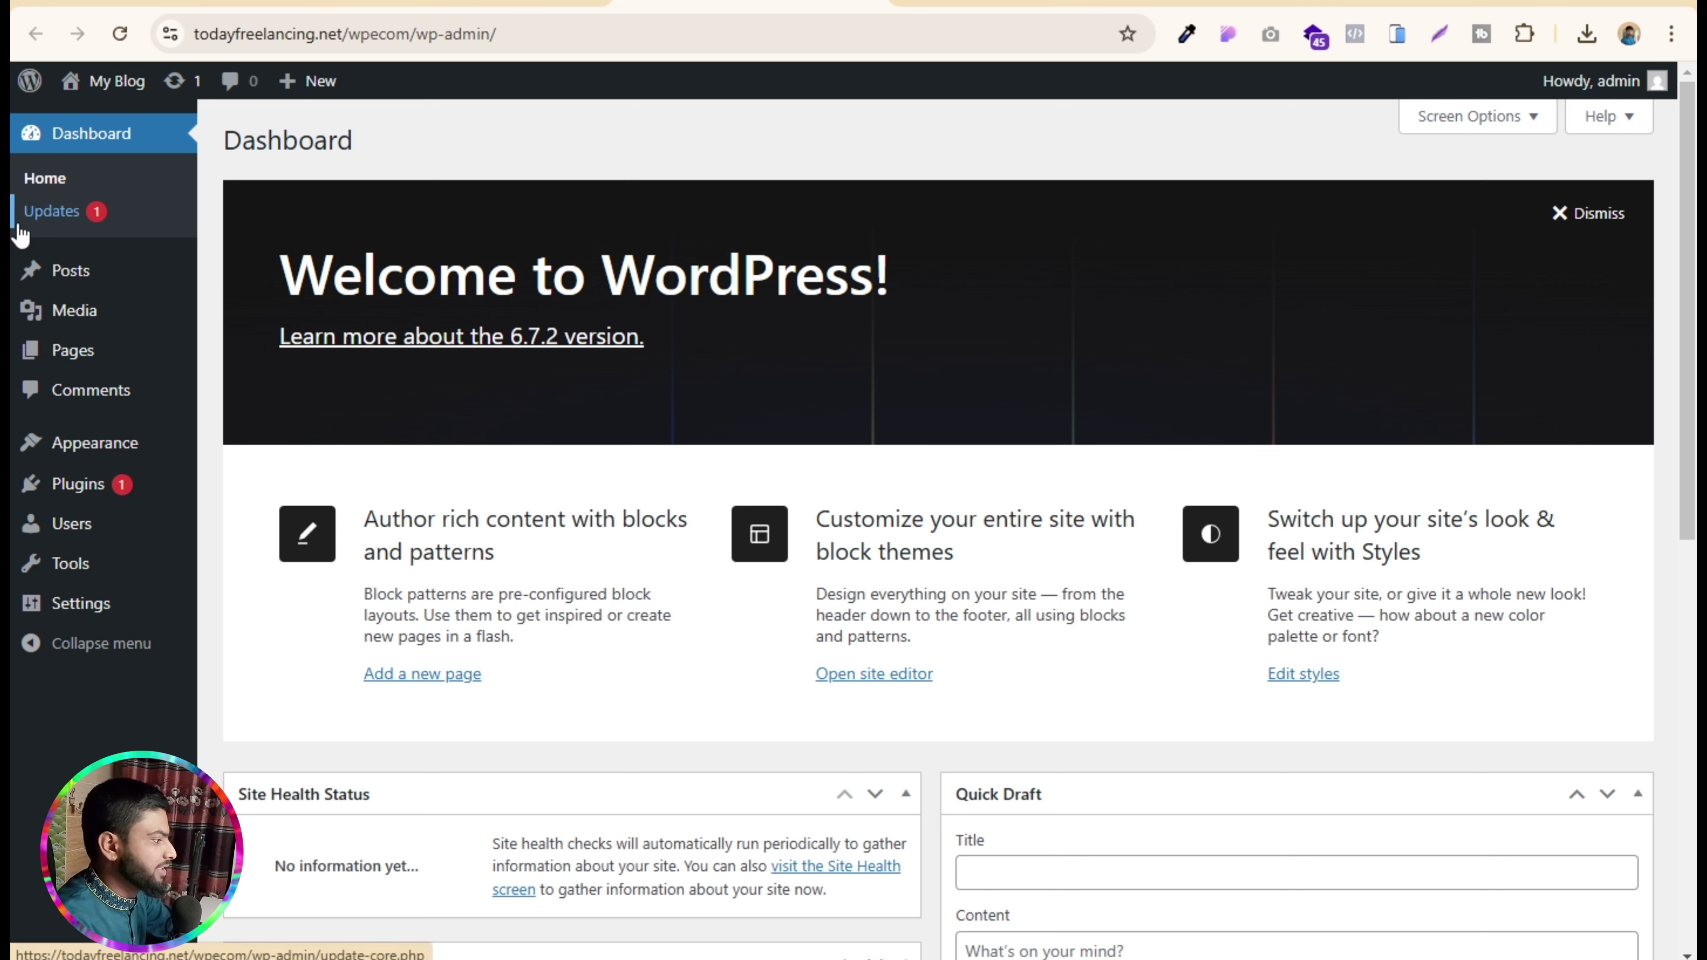
- Enable 'Anyone can register' in Settings > General and save
mouse_move(64, 611)
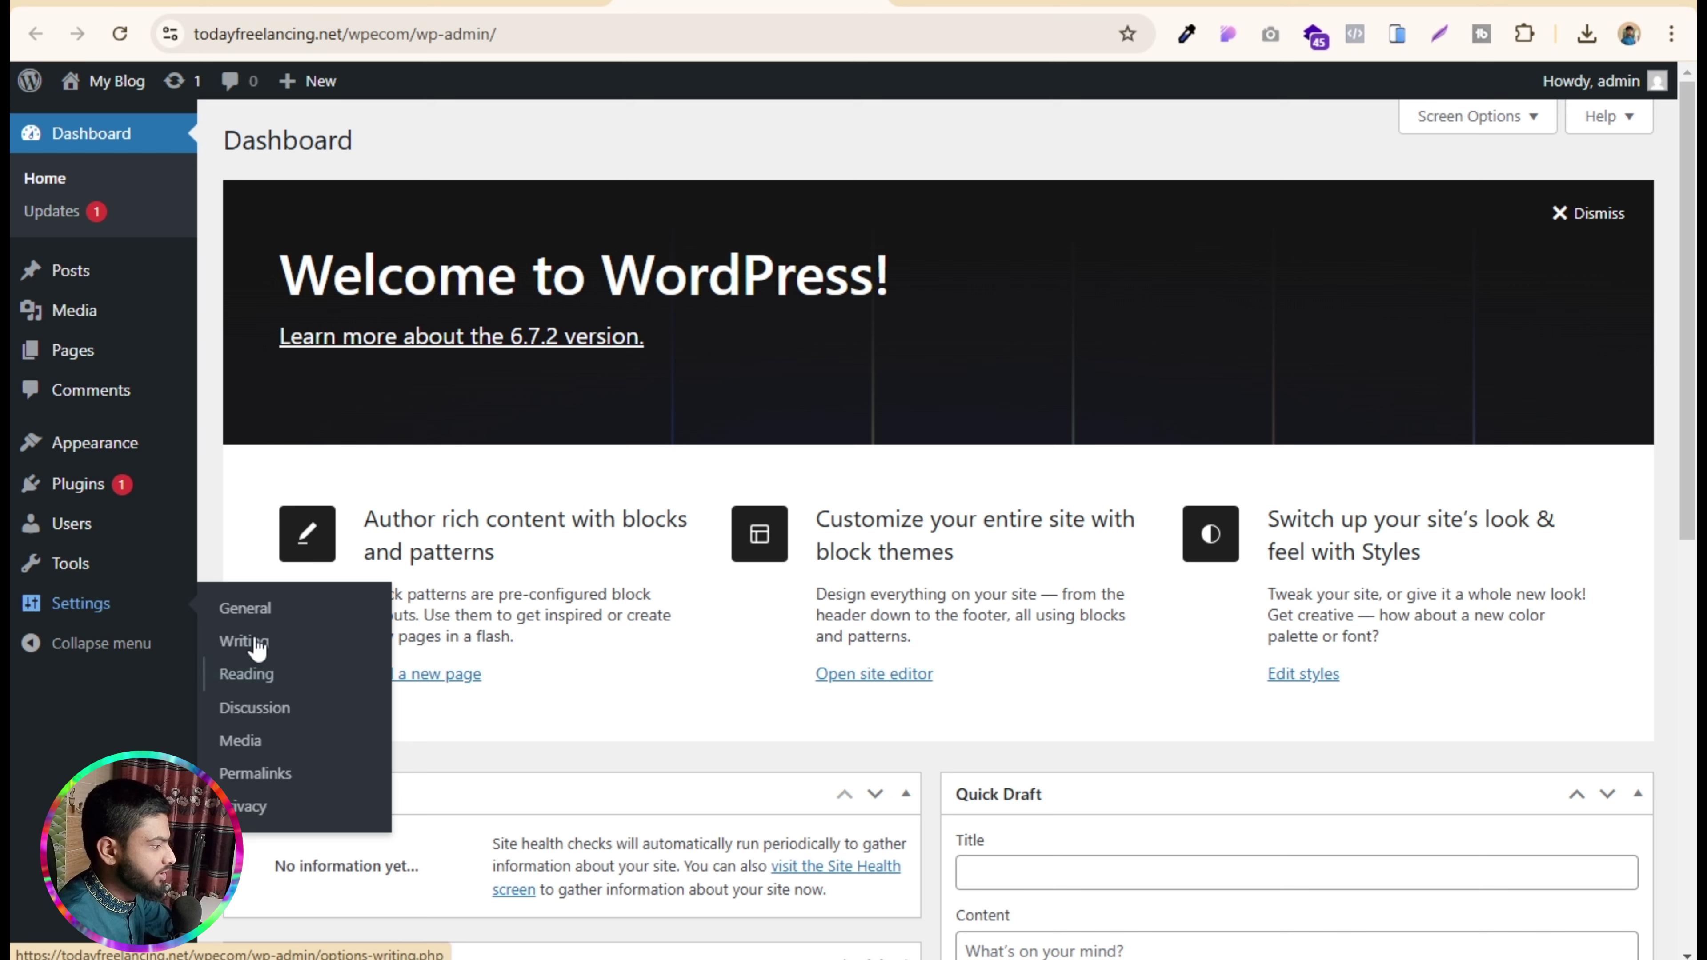
click(260, 609)
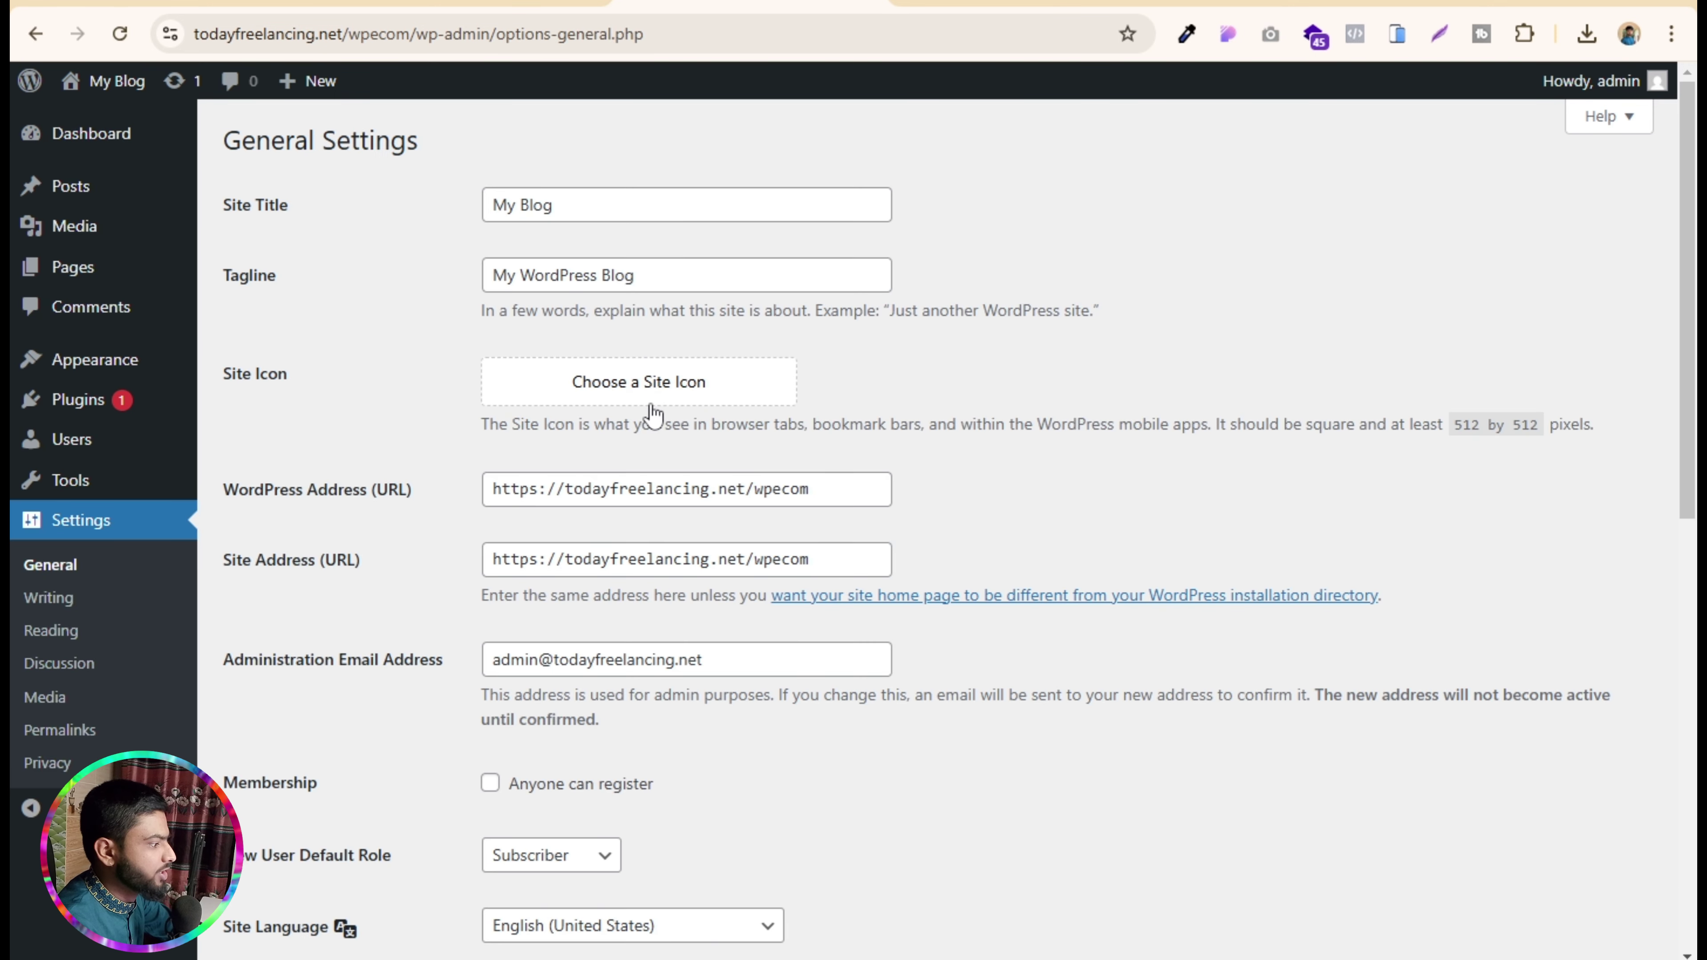
scroll(650, 406, down, 5)
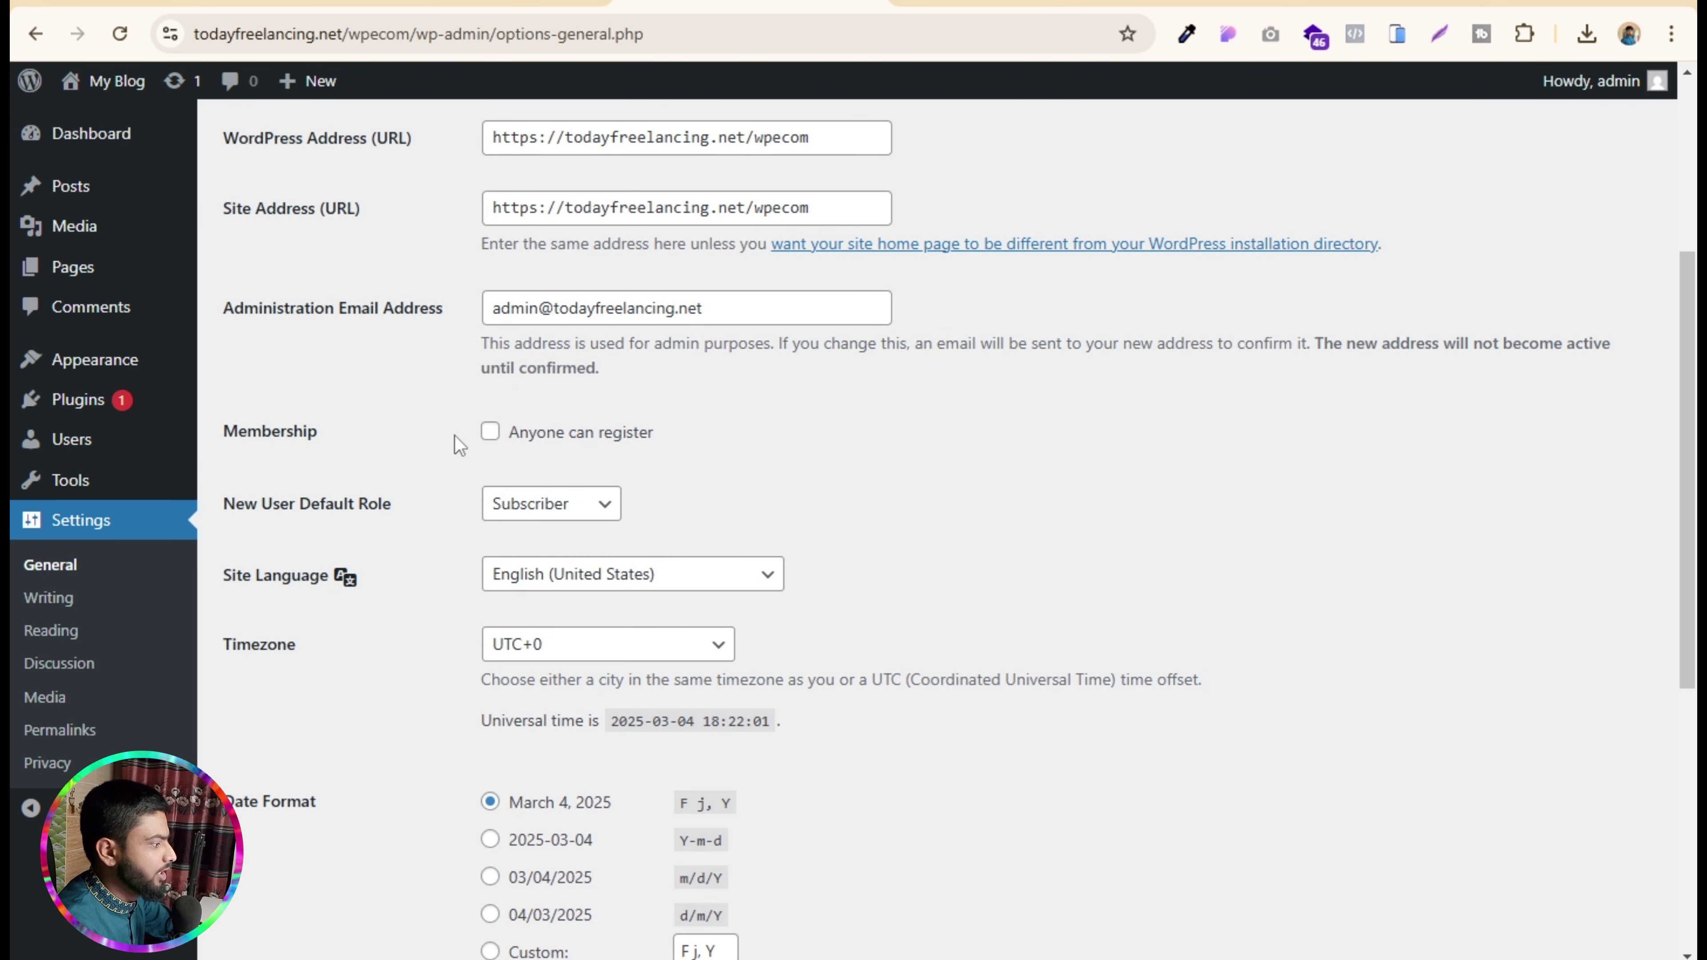
click(488, 432)
scroll(489, 444, down, 6)
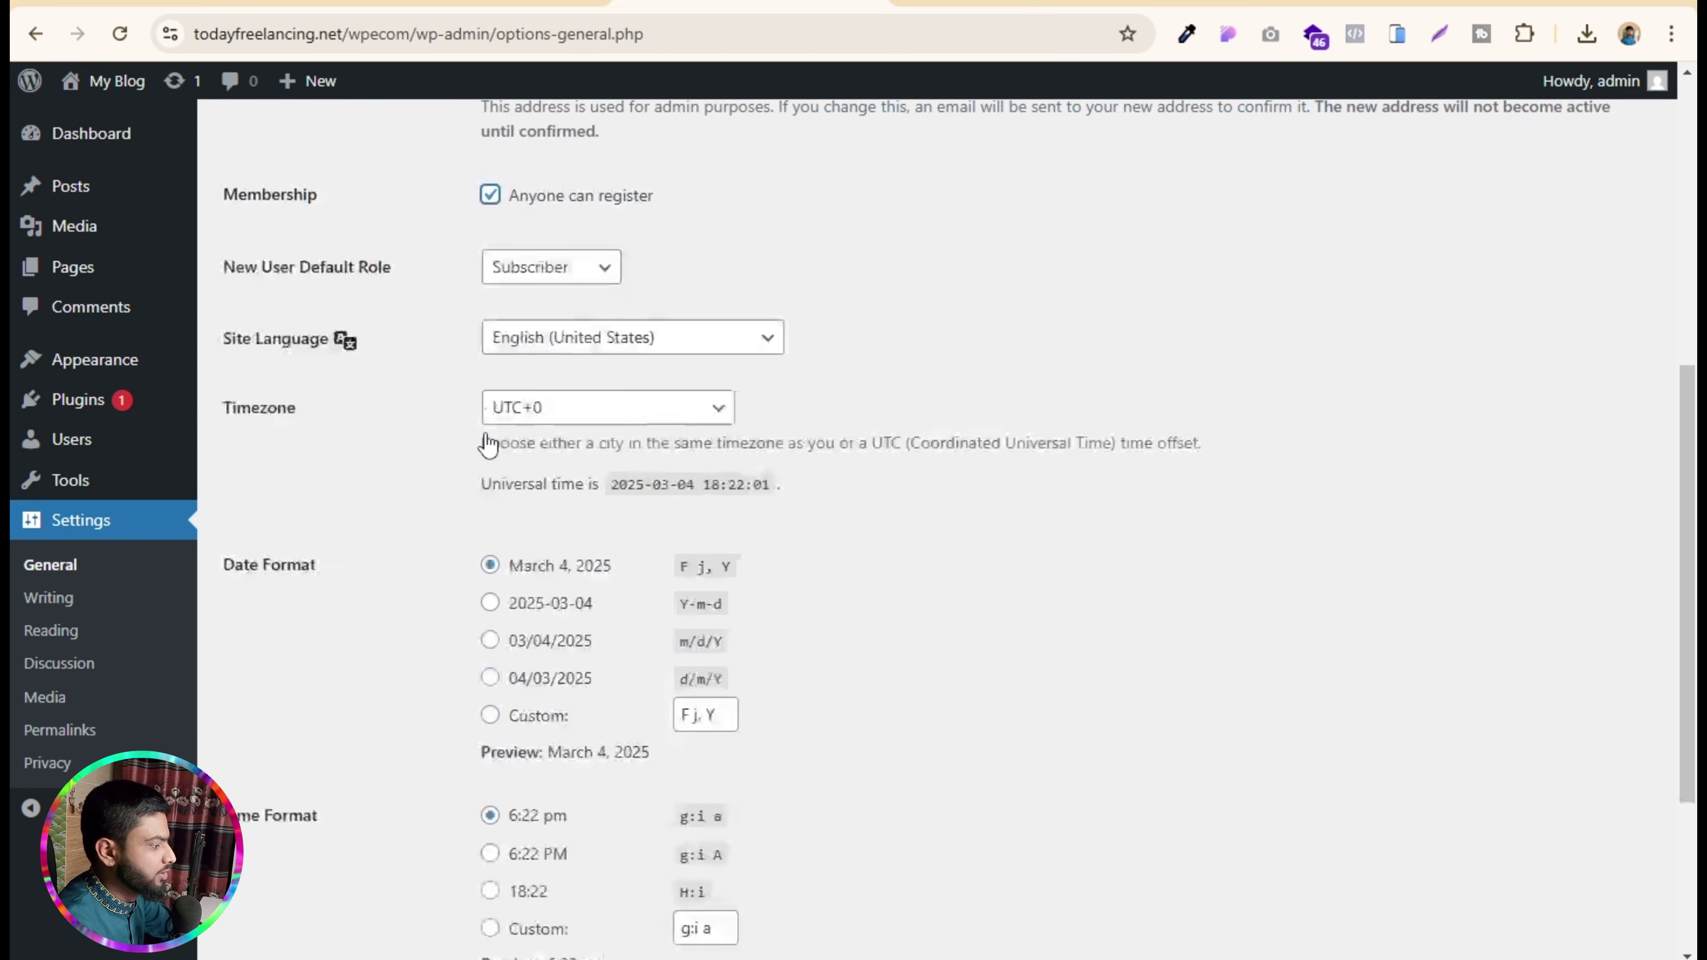
click(285, 864)
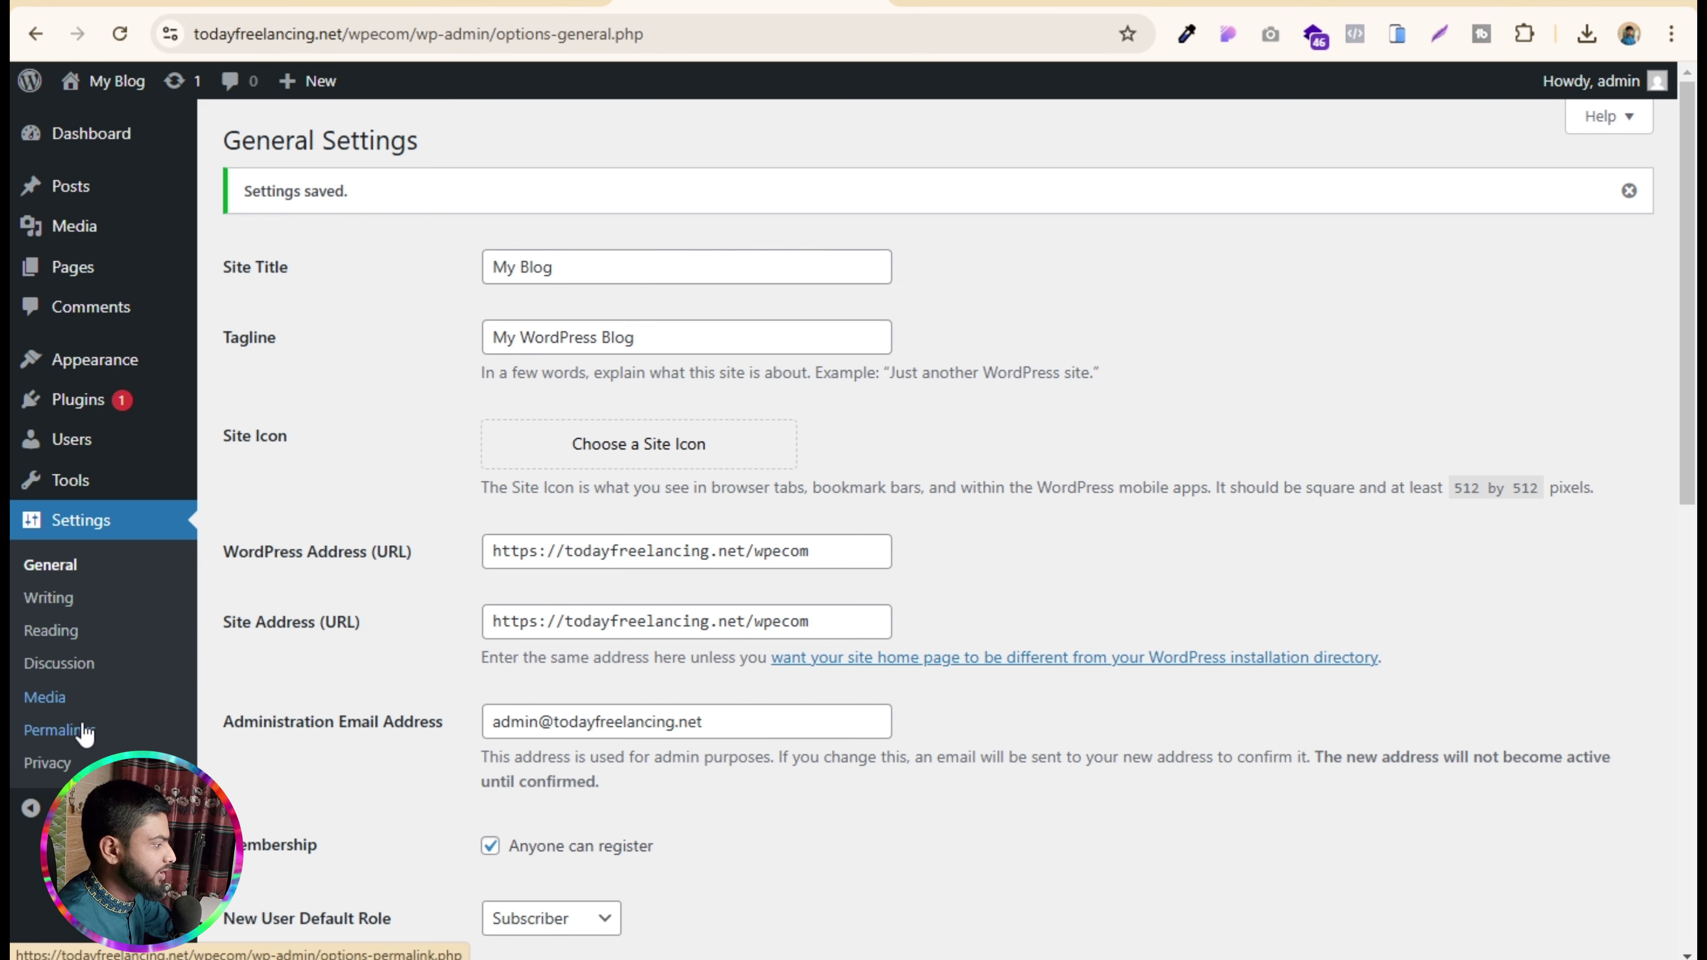
- Switch permalinks to the Post name structure and save
click(59, 729)
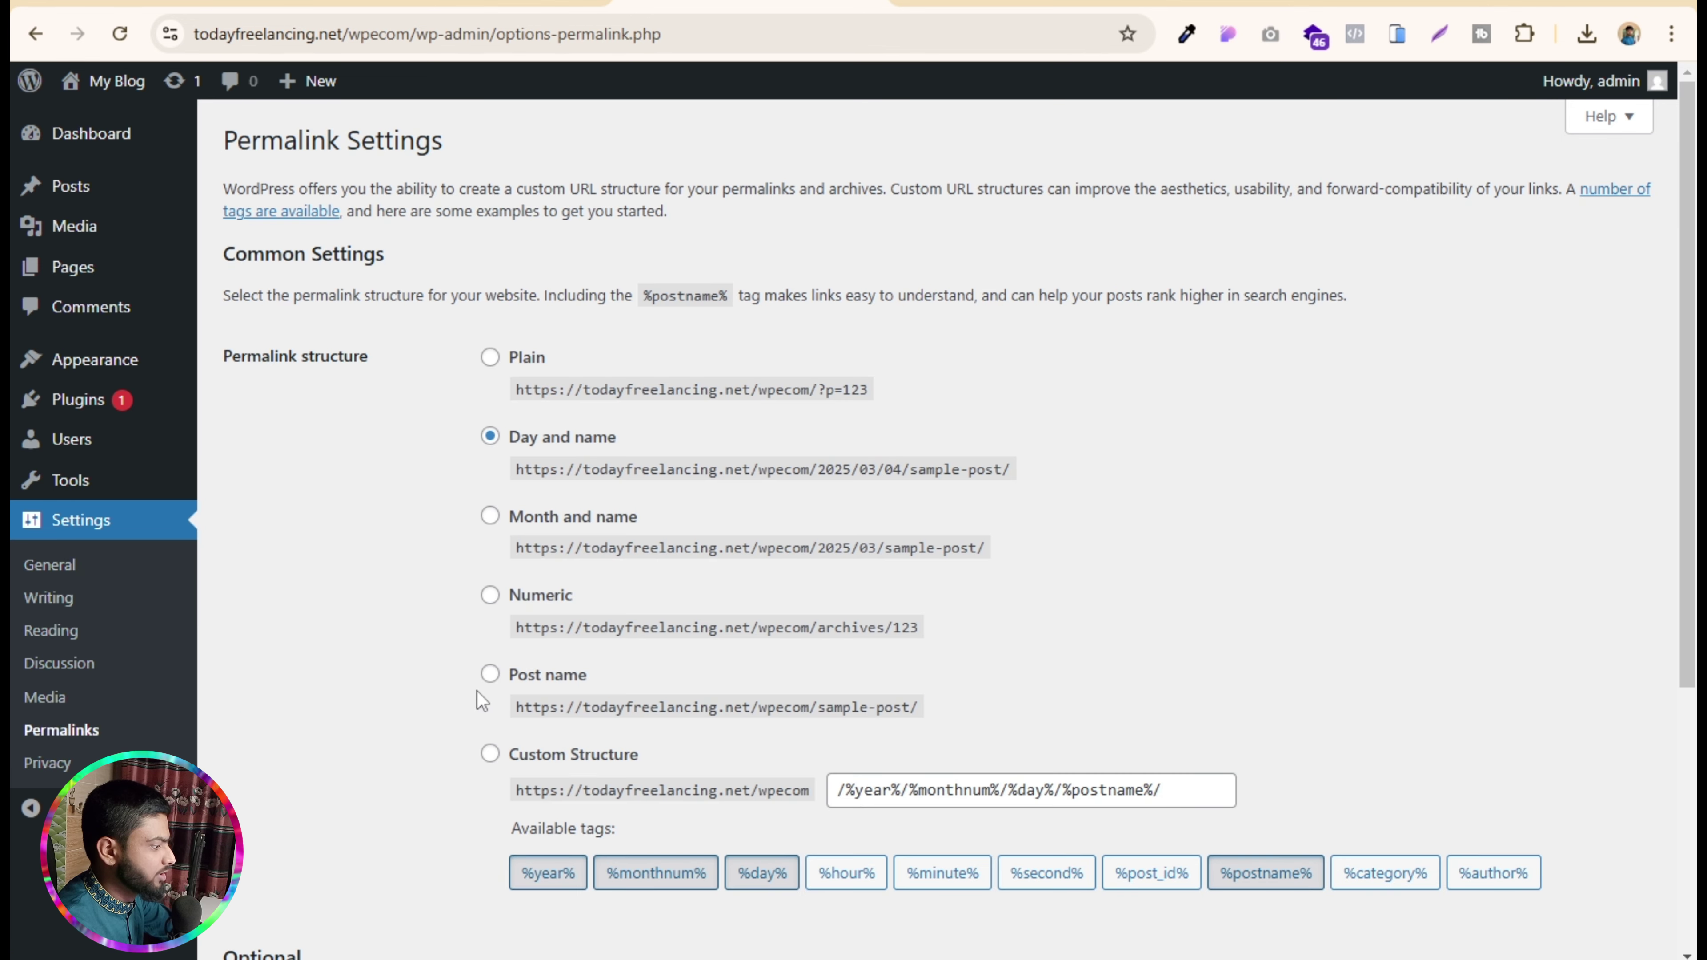
click(490, 674)
scroll(463, 608, down, 5)
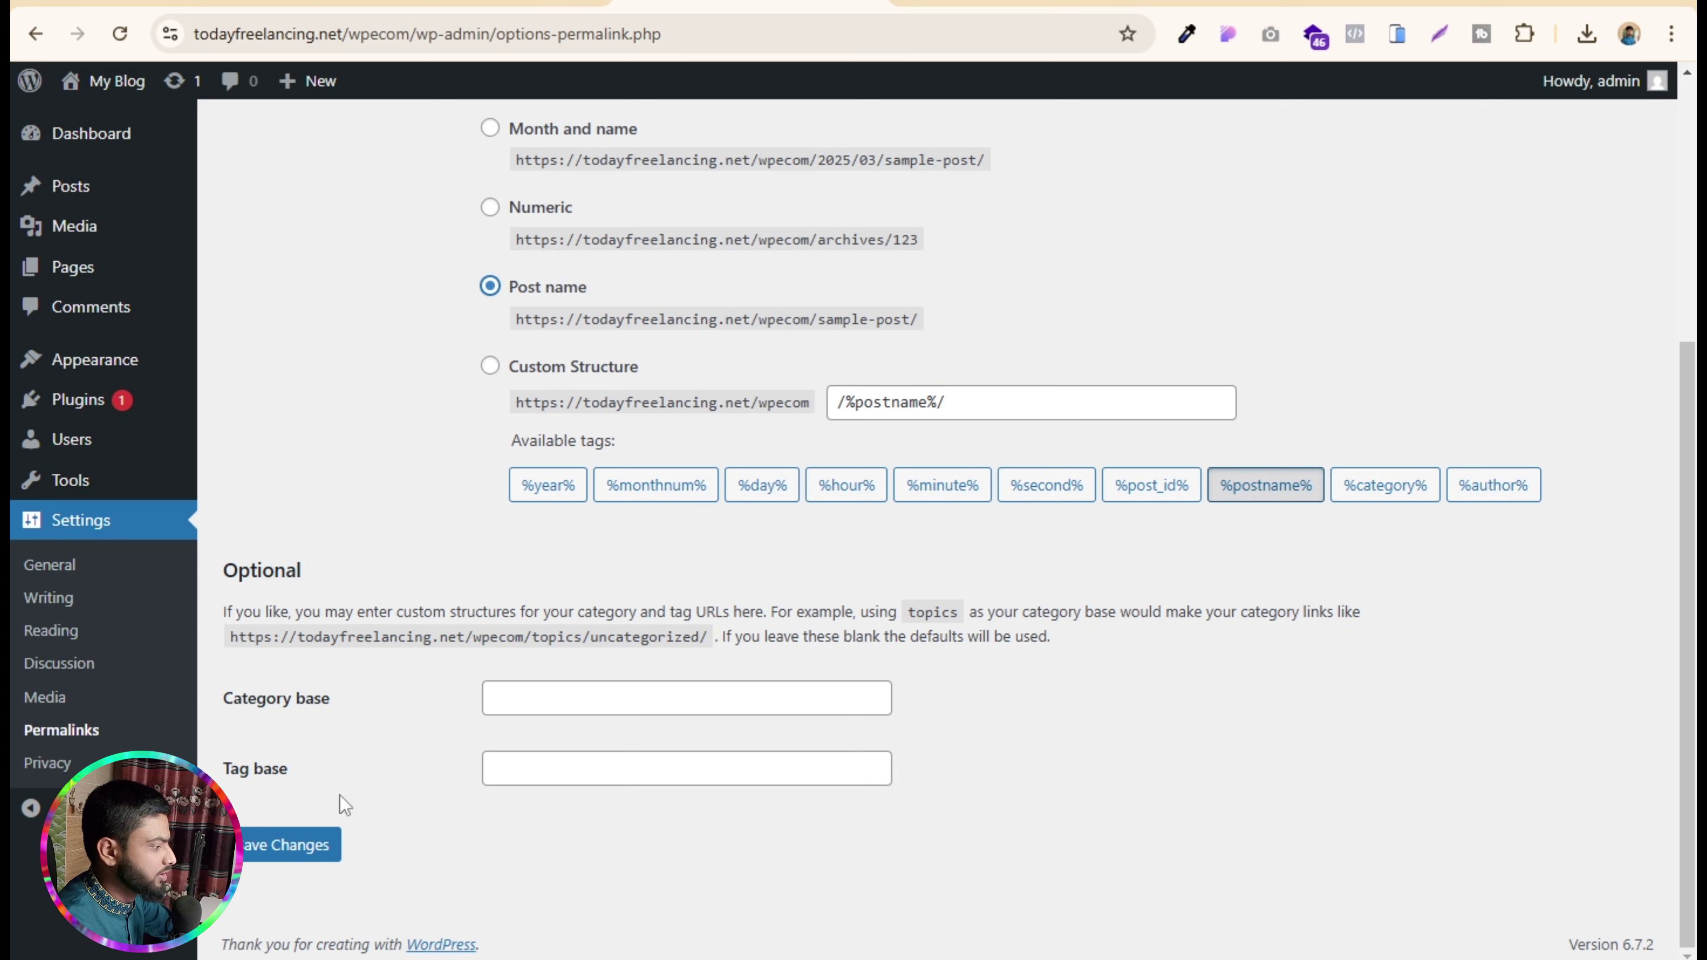
click(269, 855)
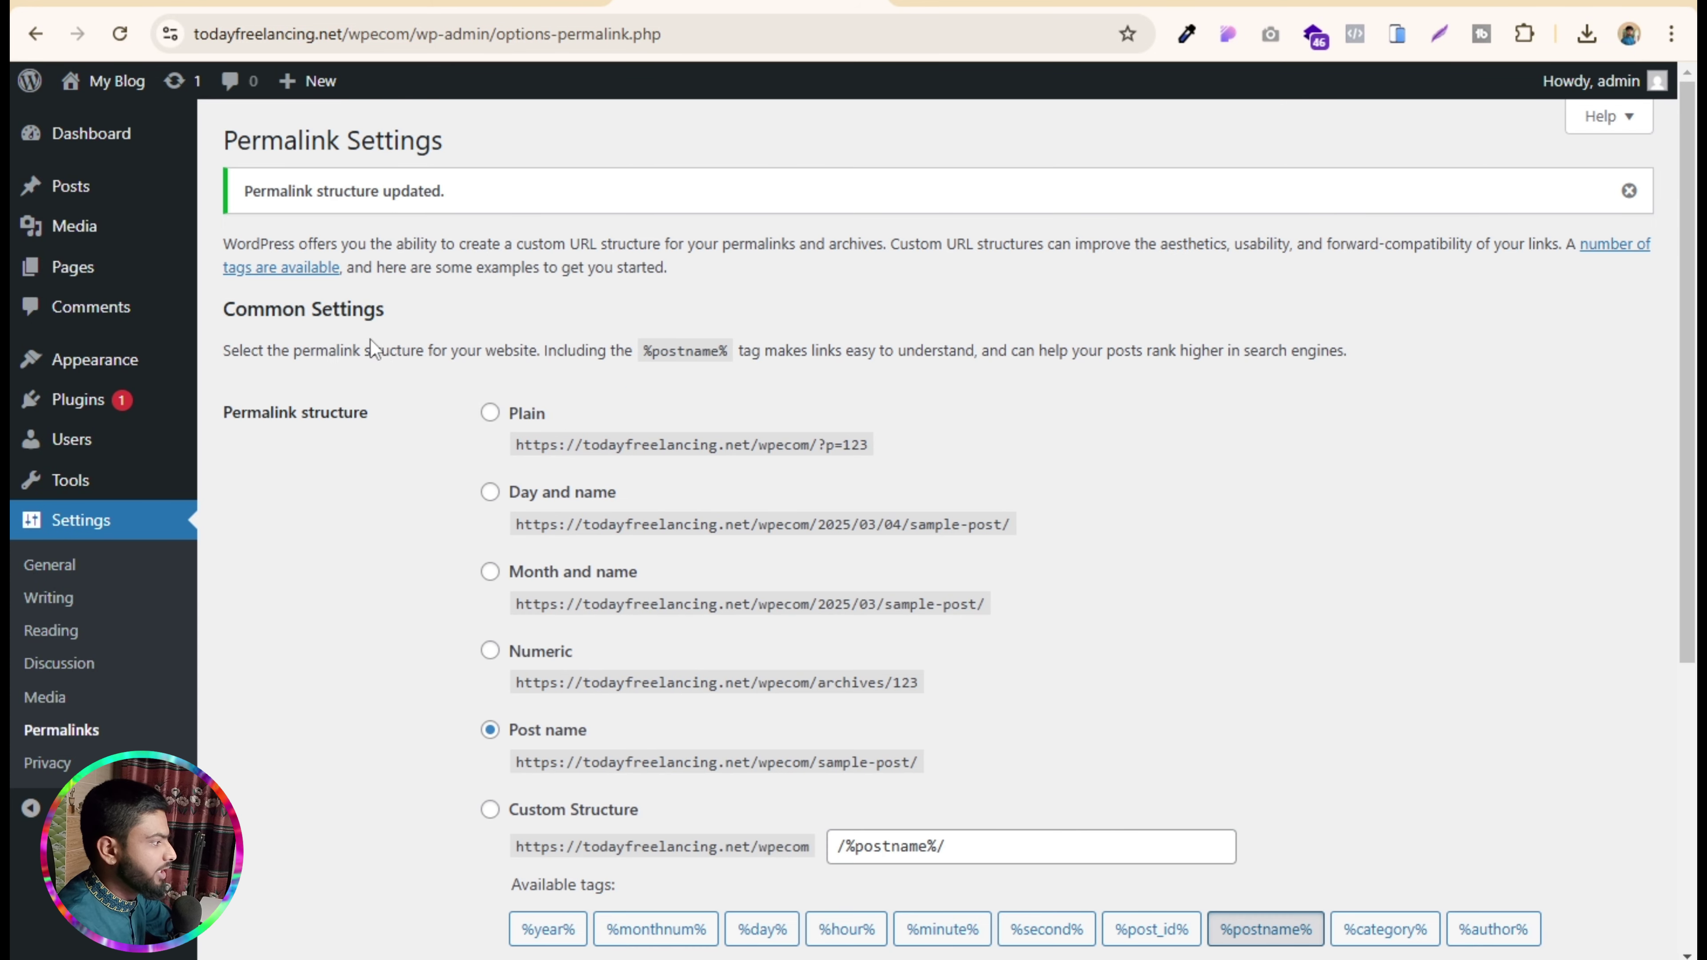
- Find OceanWP under Add New Theme, install it and activate it
mouse_move(101, 359)
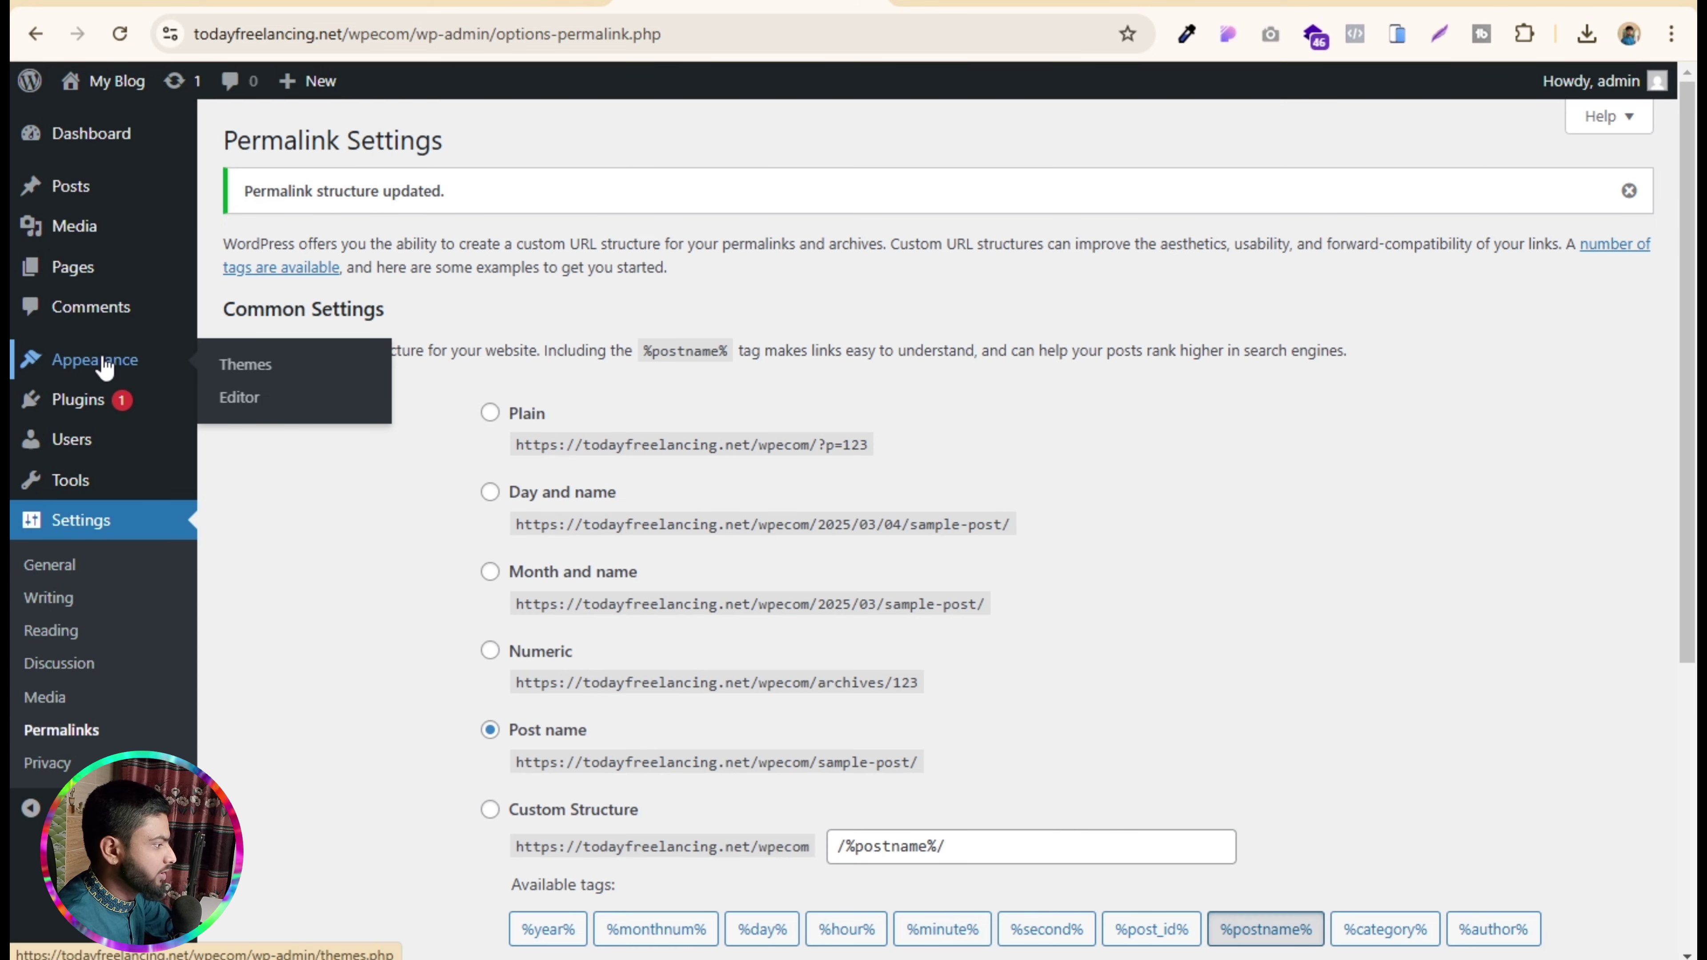
click(243, 367)
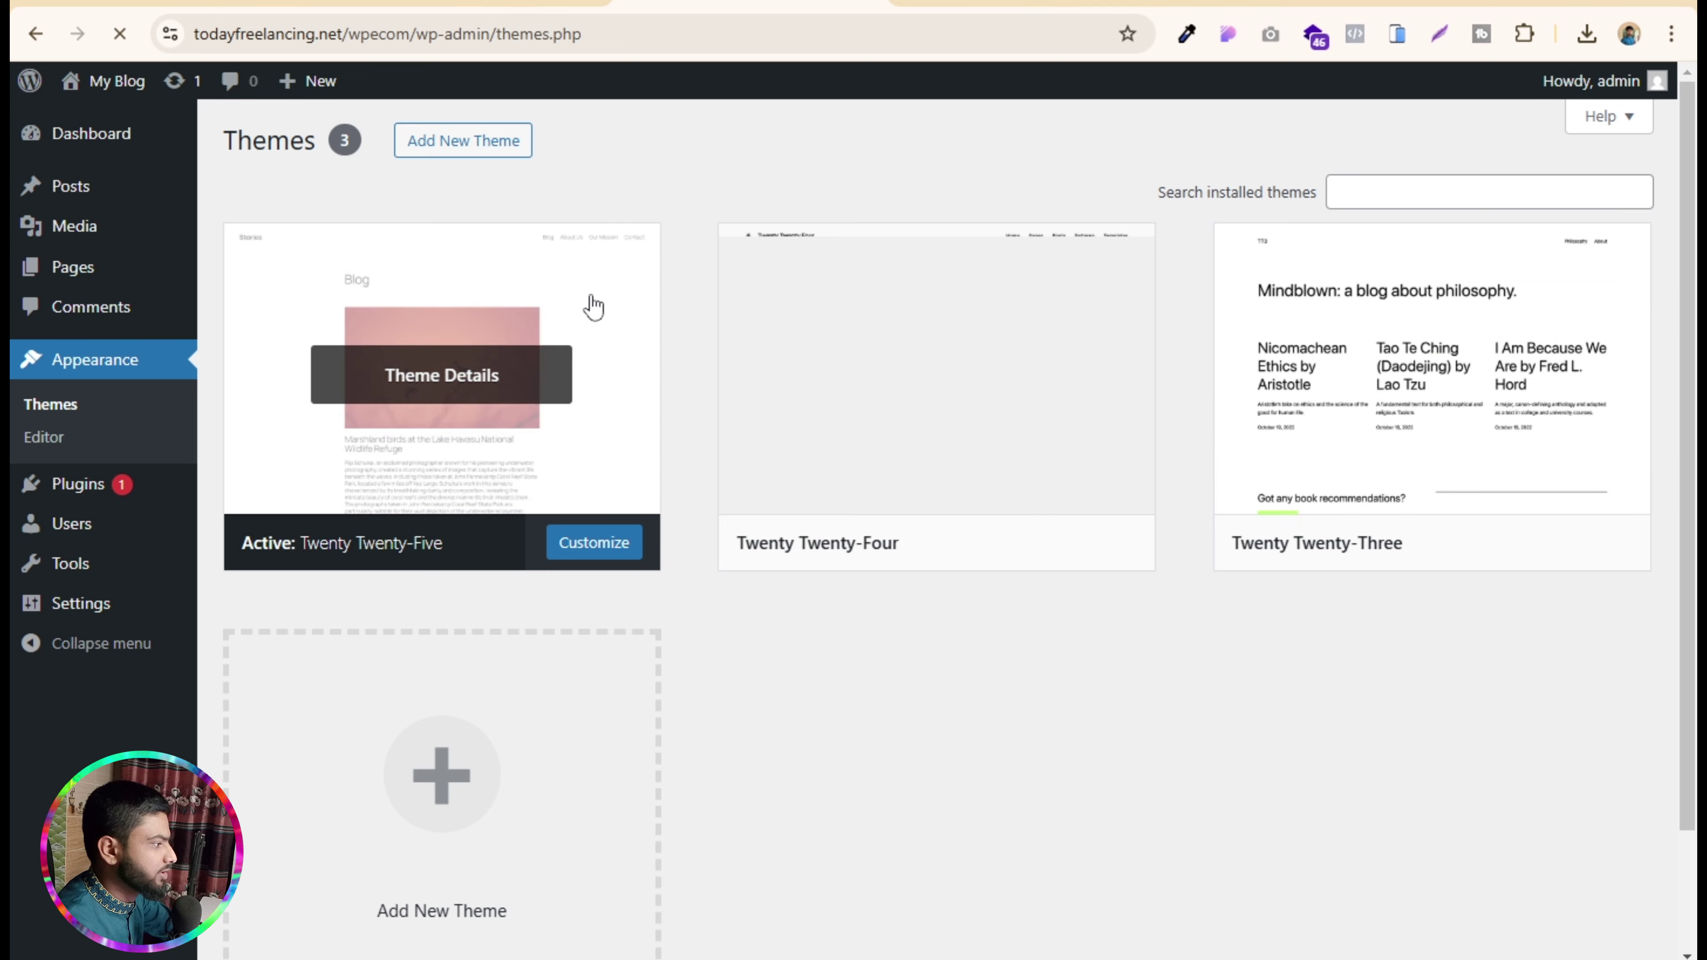
click(505, 150)
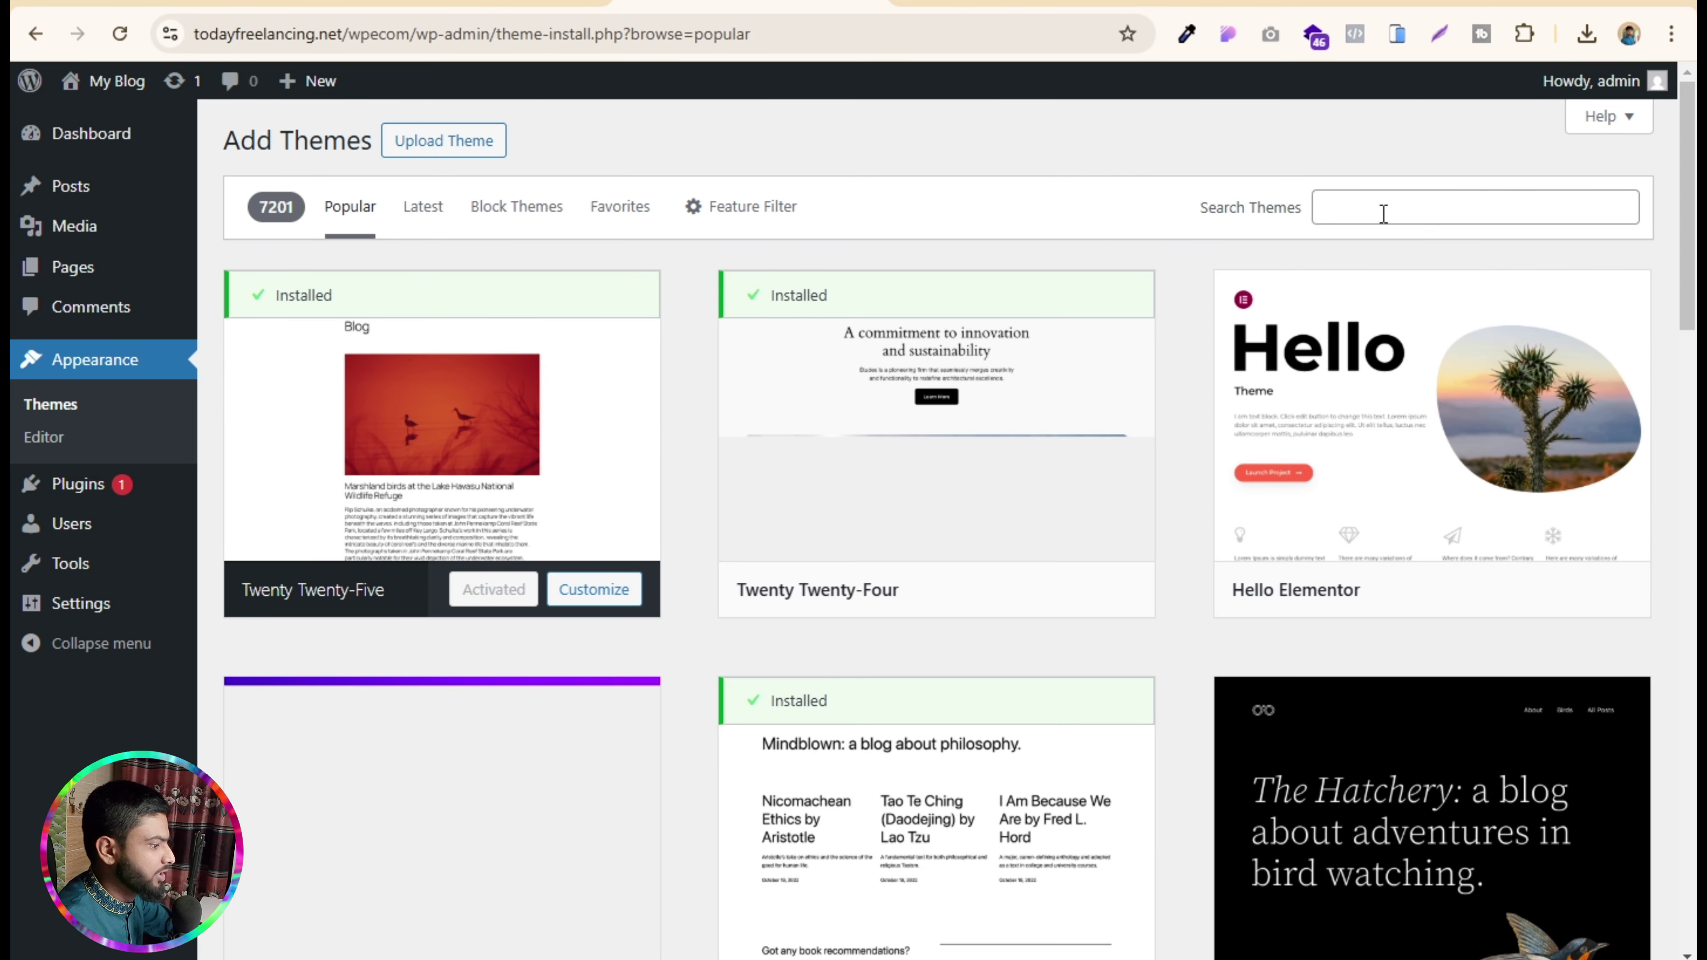
scroll(860, 497, down, 10)
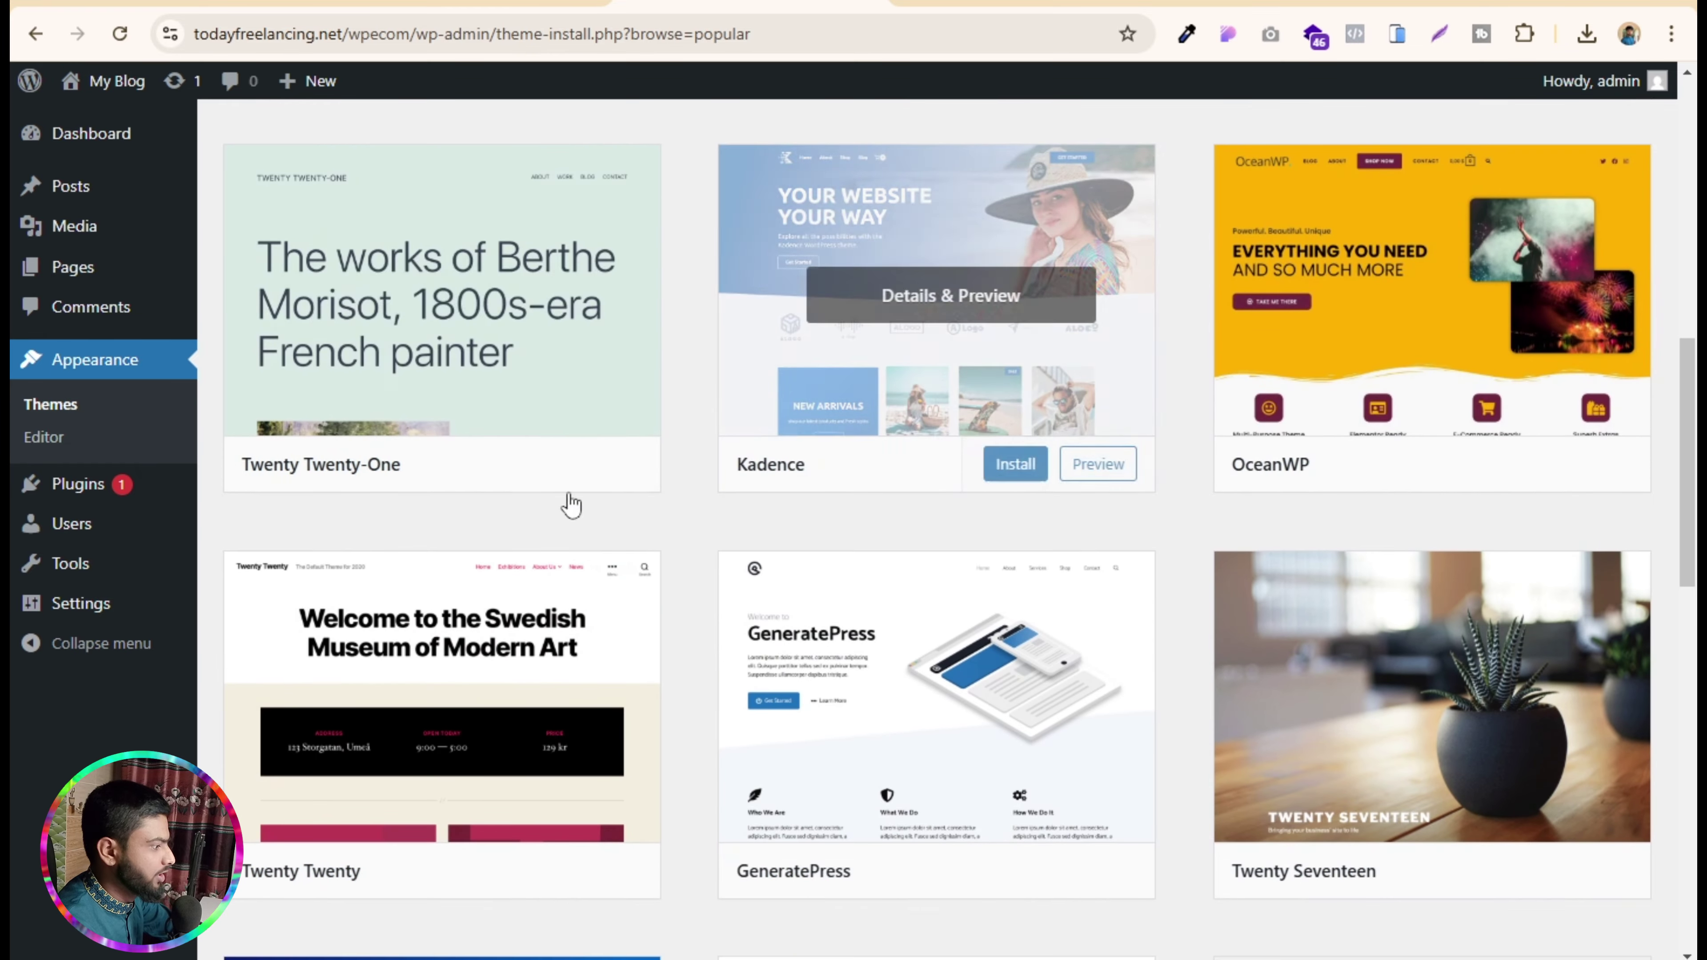
mouse_move(1371, 341)
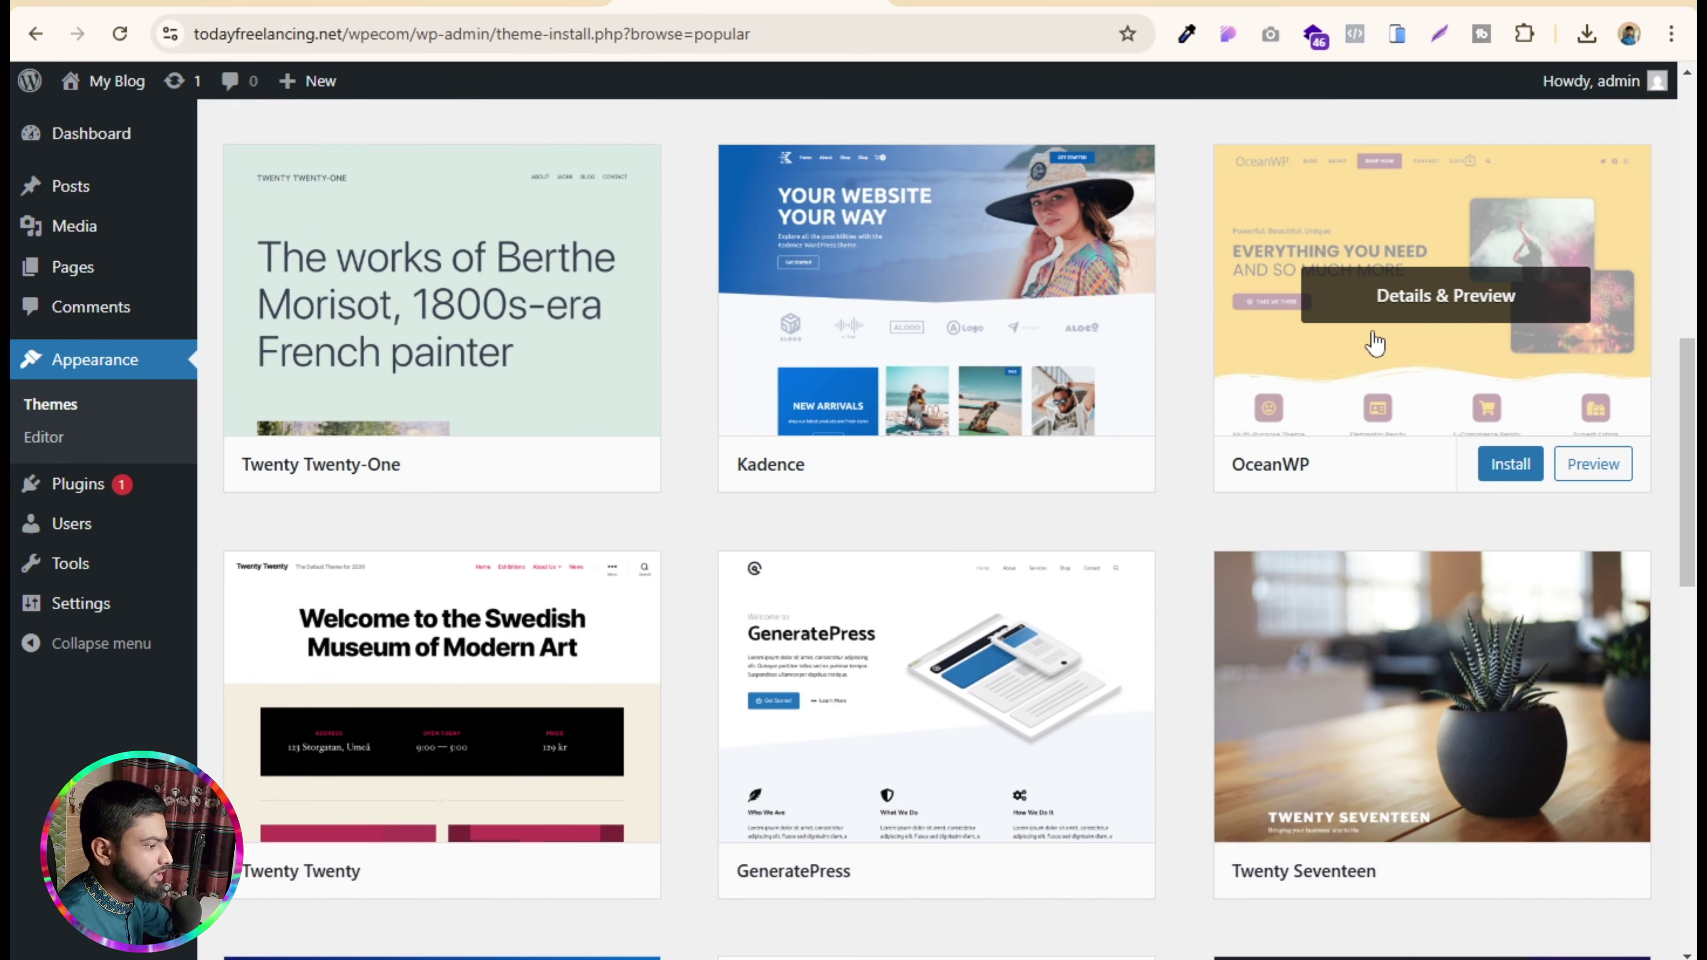
scroll(1202, 527, up, 5)
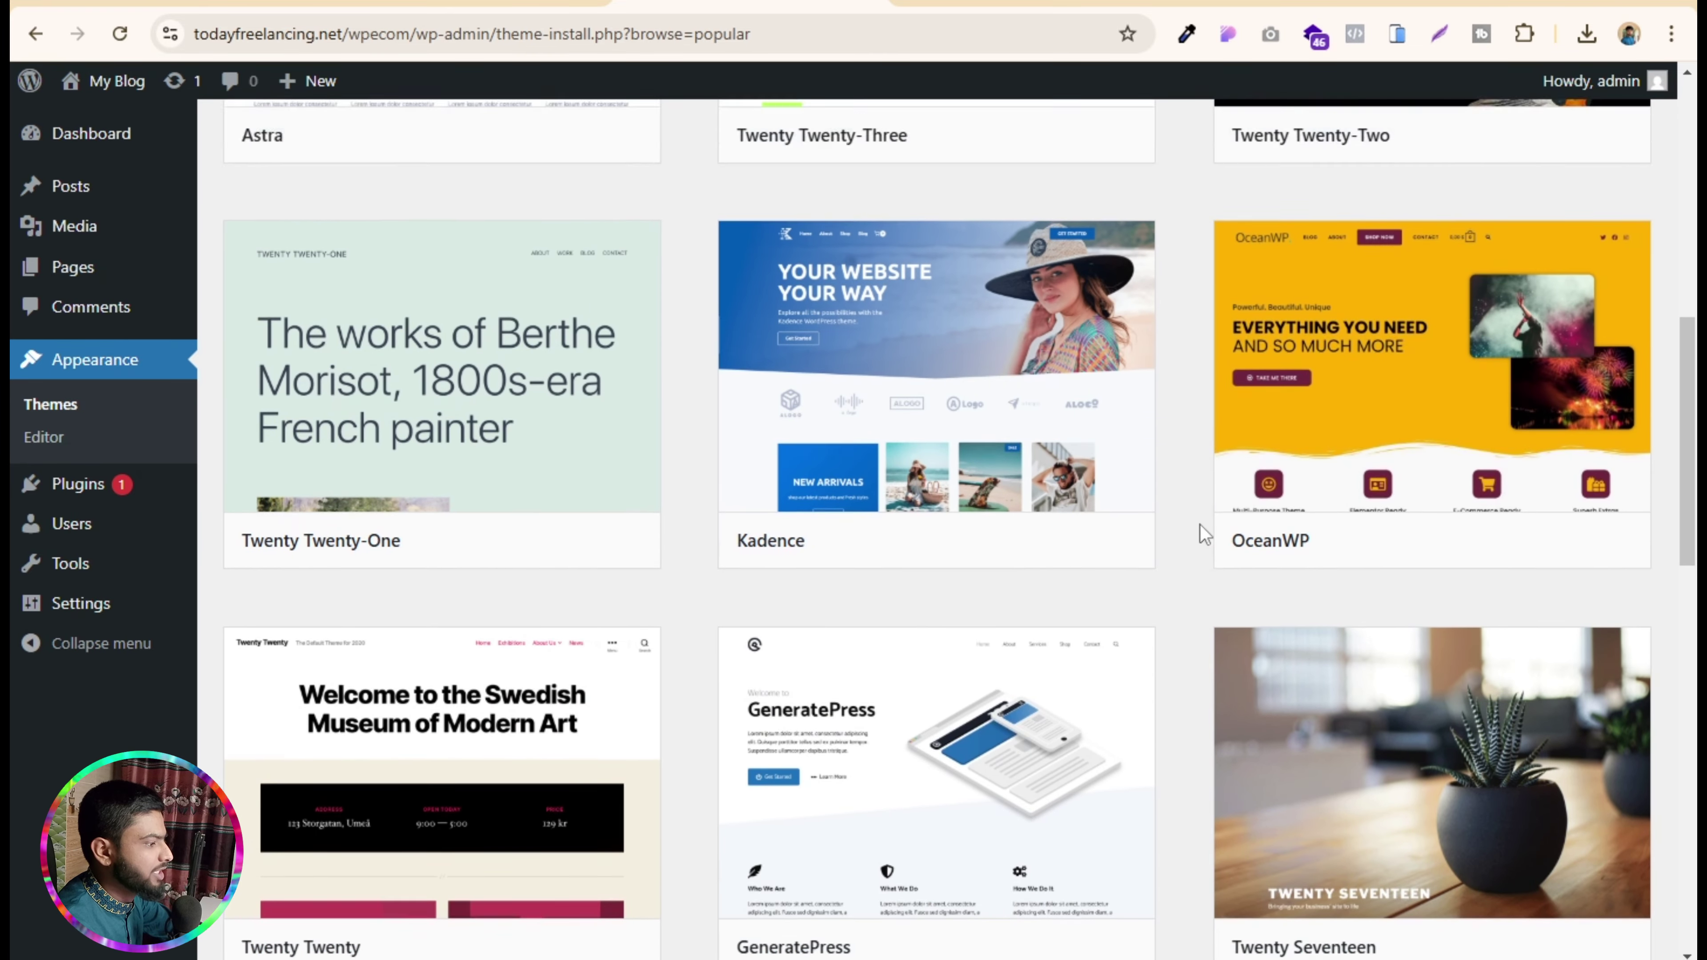
scroll(1200, 525, down, 5)
mouse_move(1219, 487)
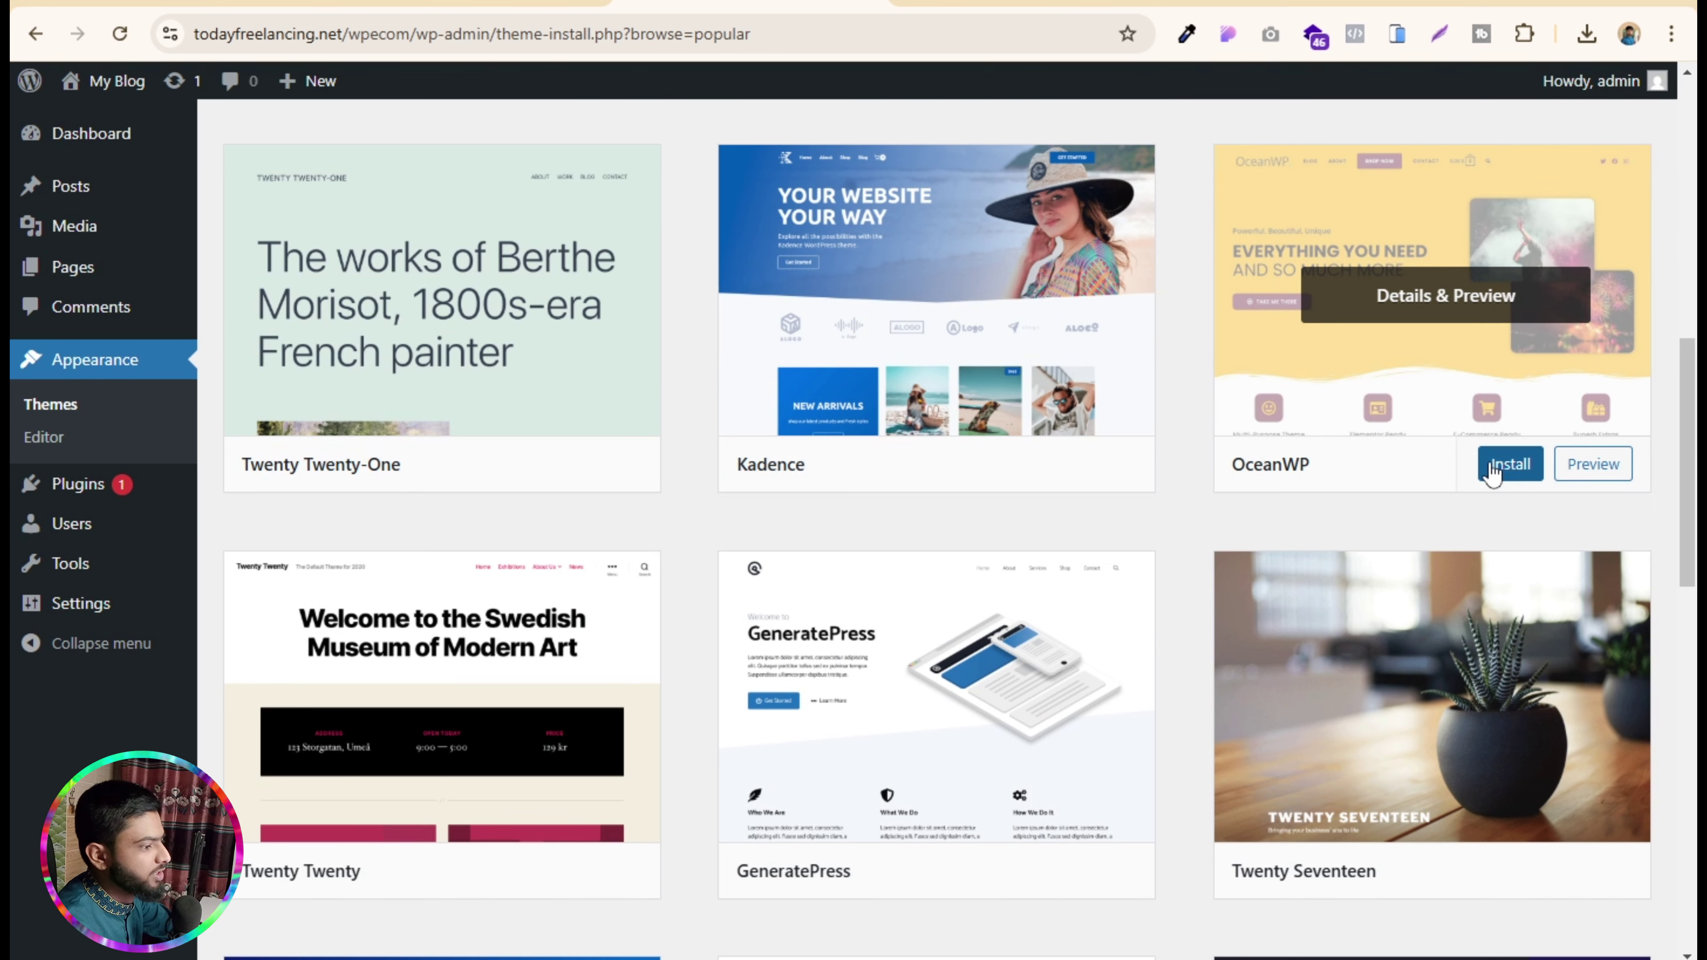
click(1505, 468)
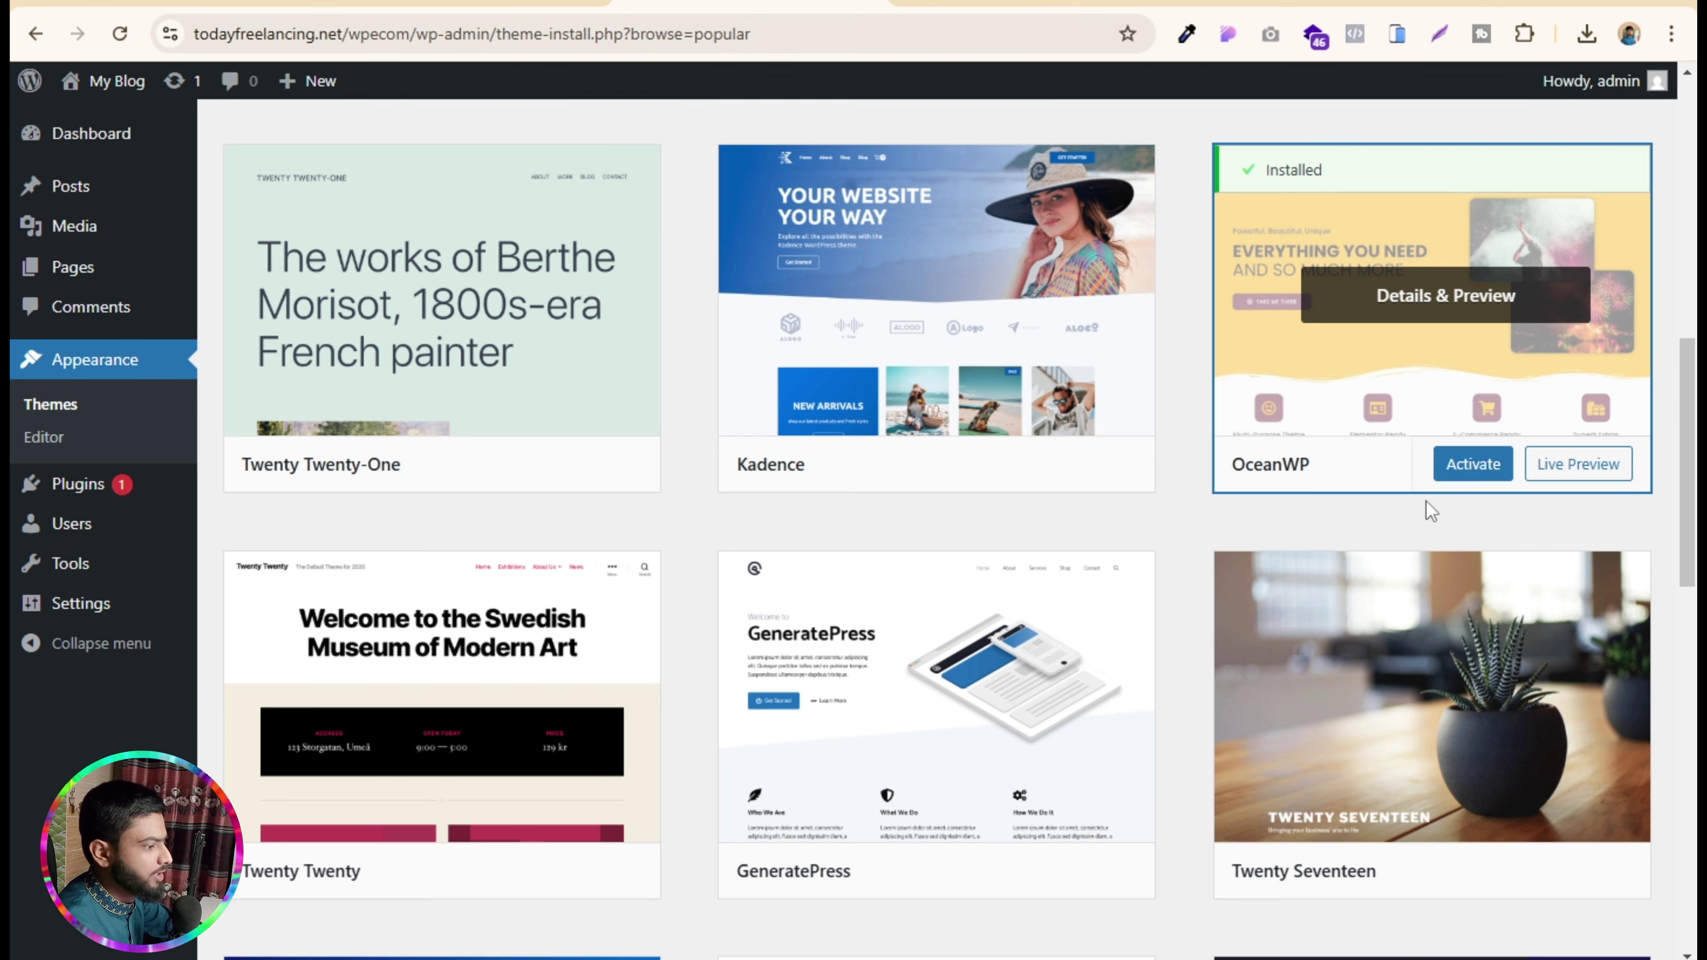
click(1465, 469)
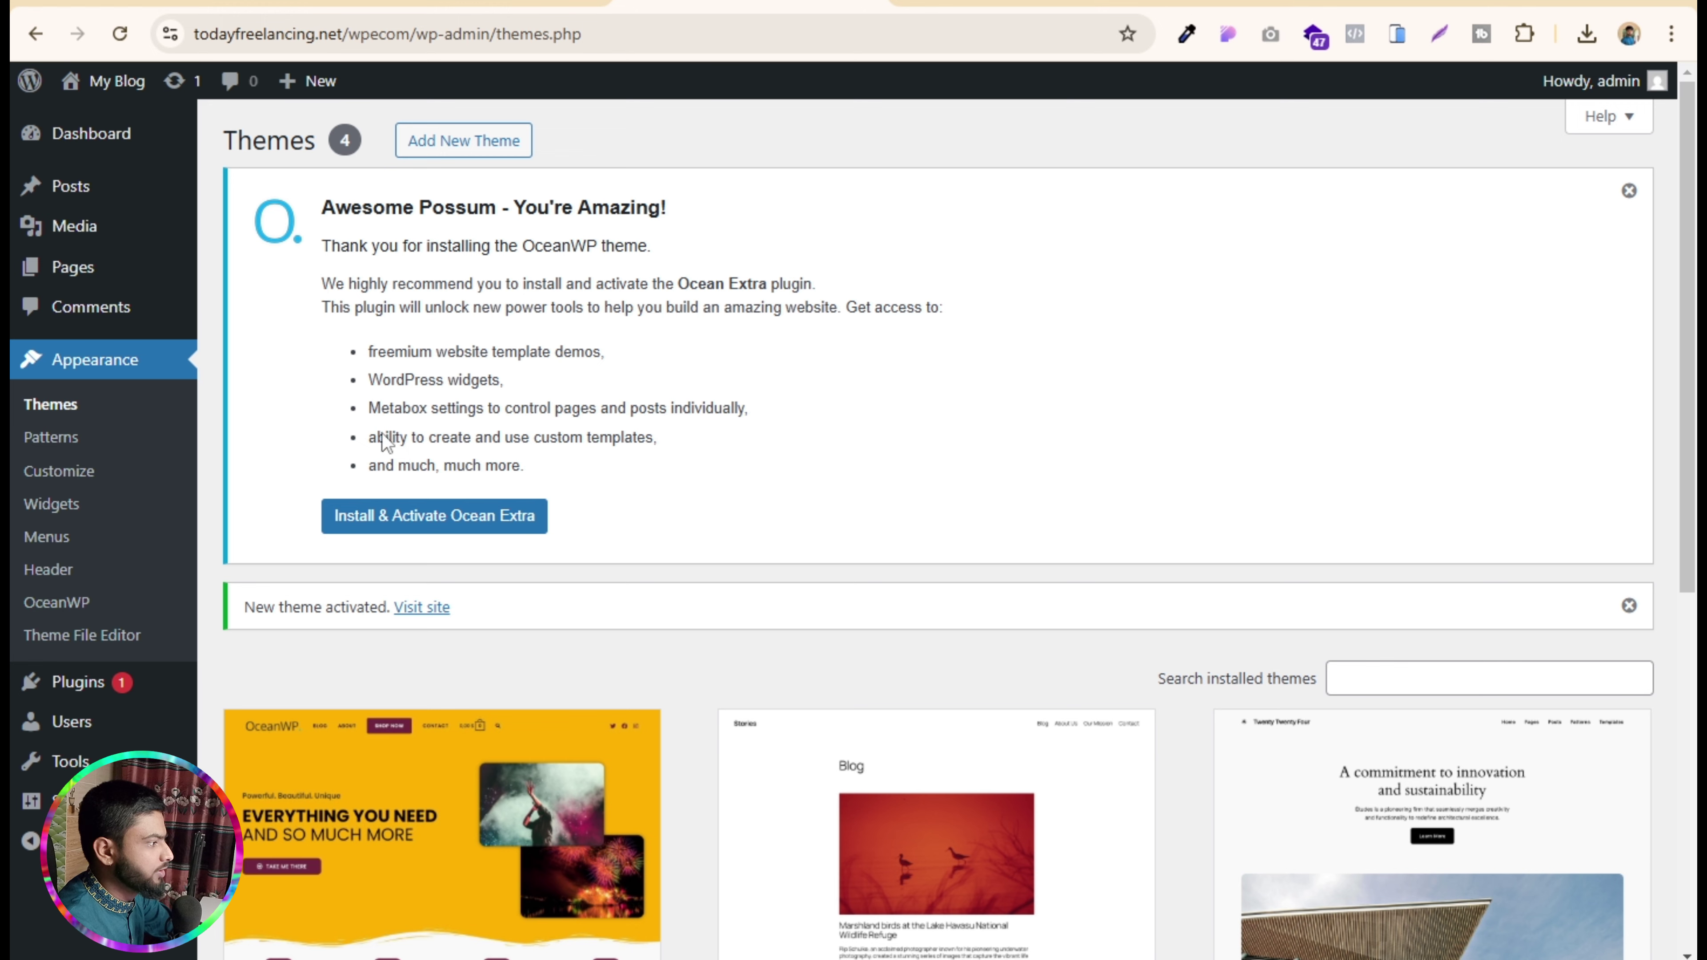
- Load flfaysal.com/clon/ in a new tab and scroll through the grocery store page
click(920, 3)
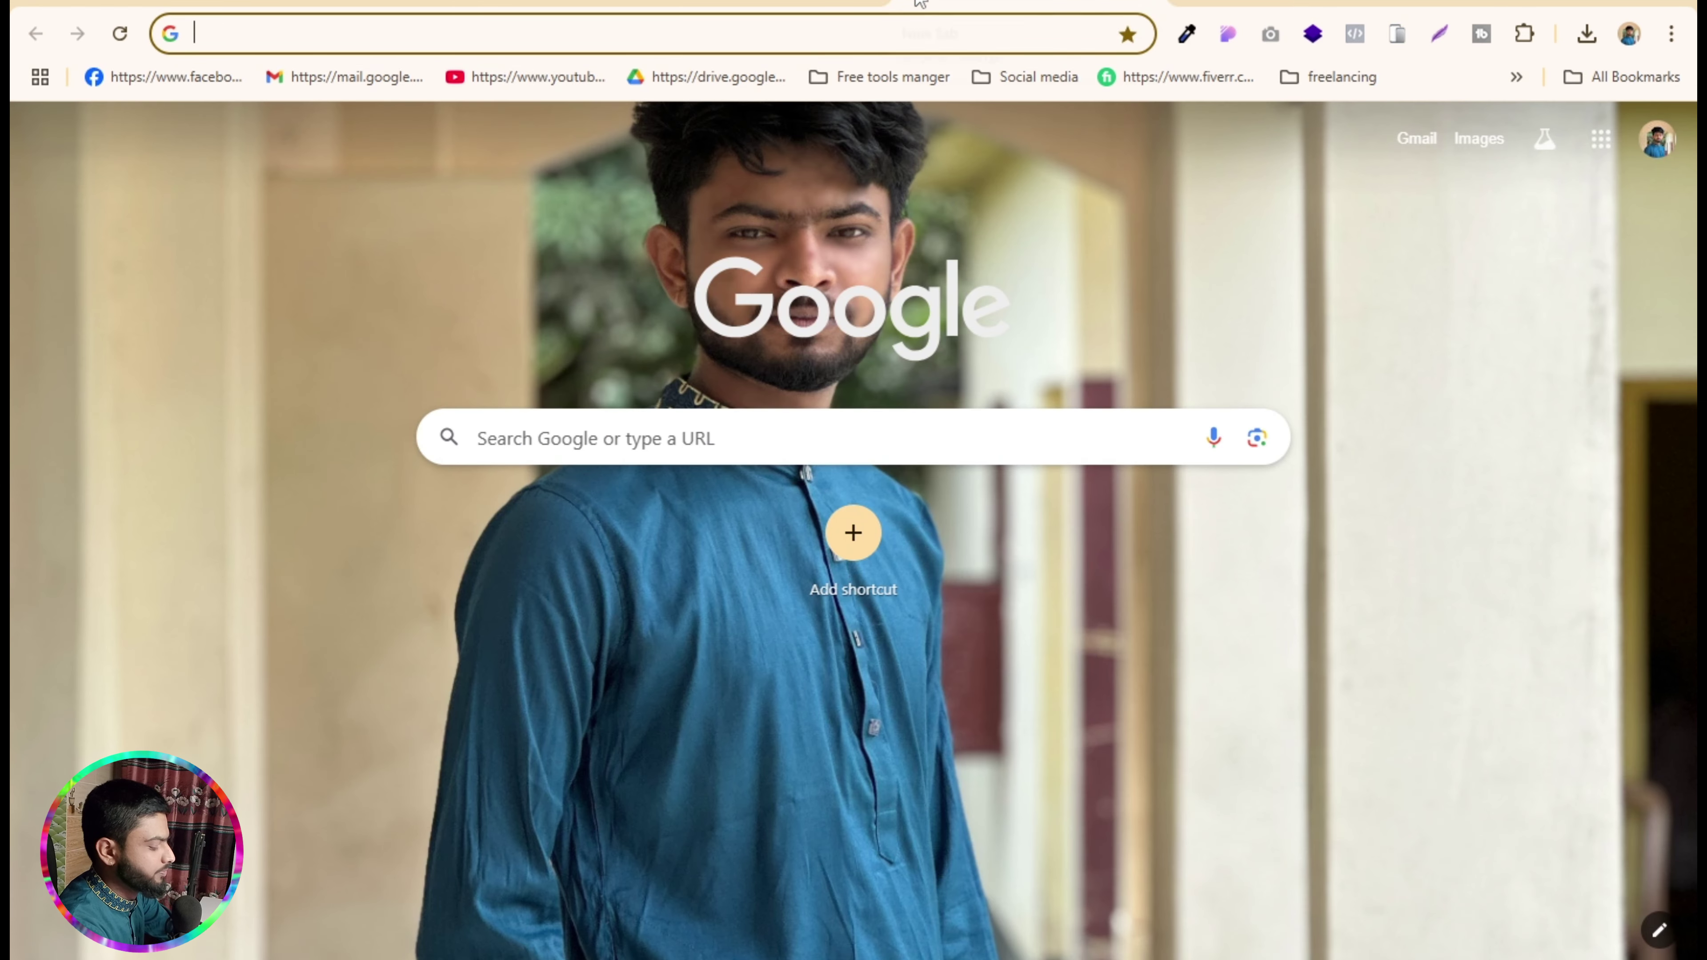
text(fl)
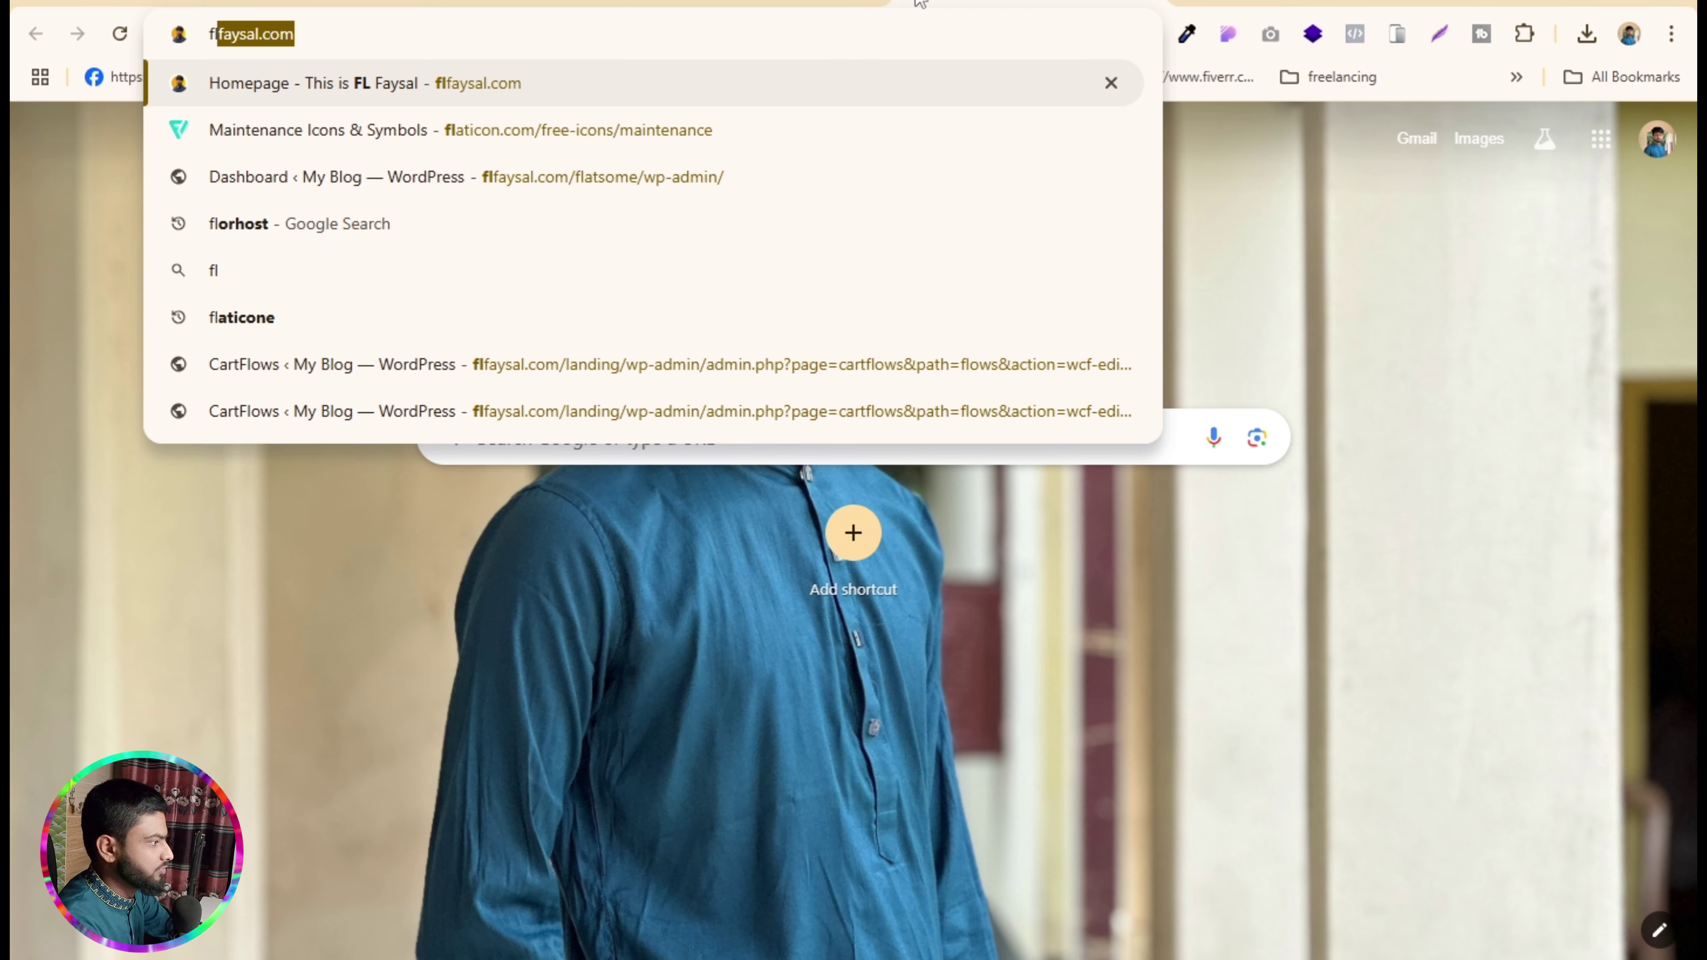
key(Right)
text(/c)
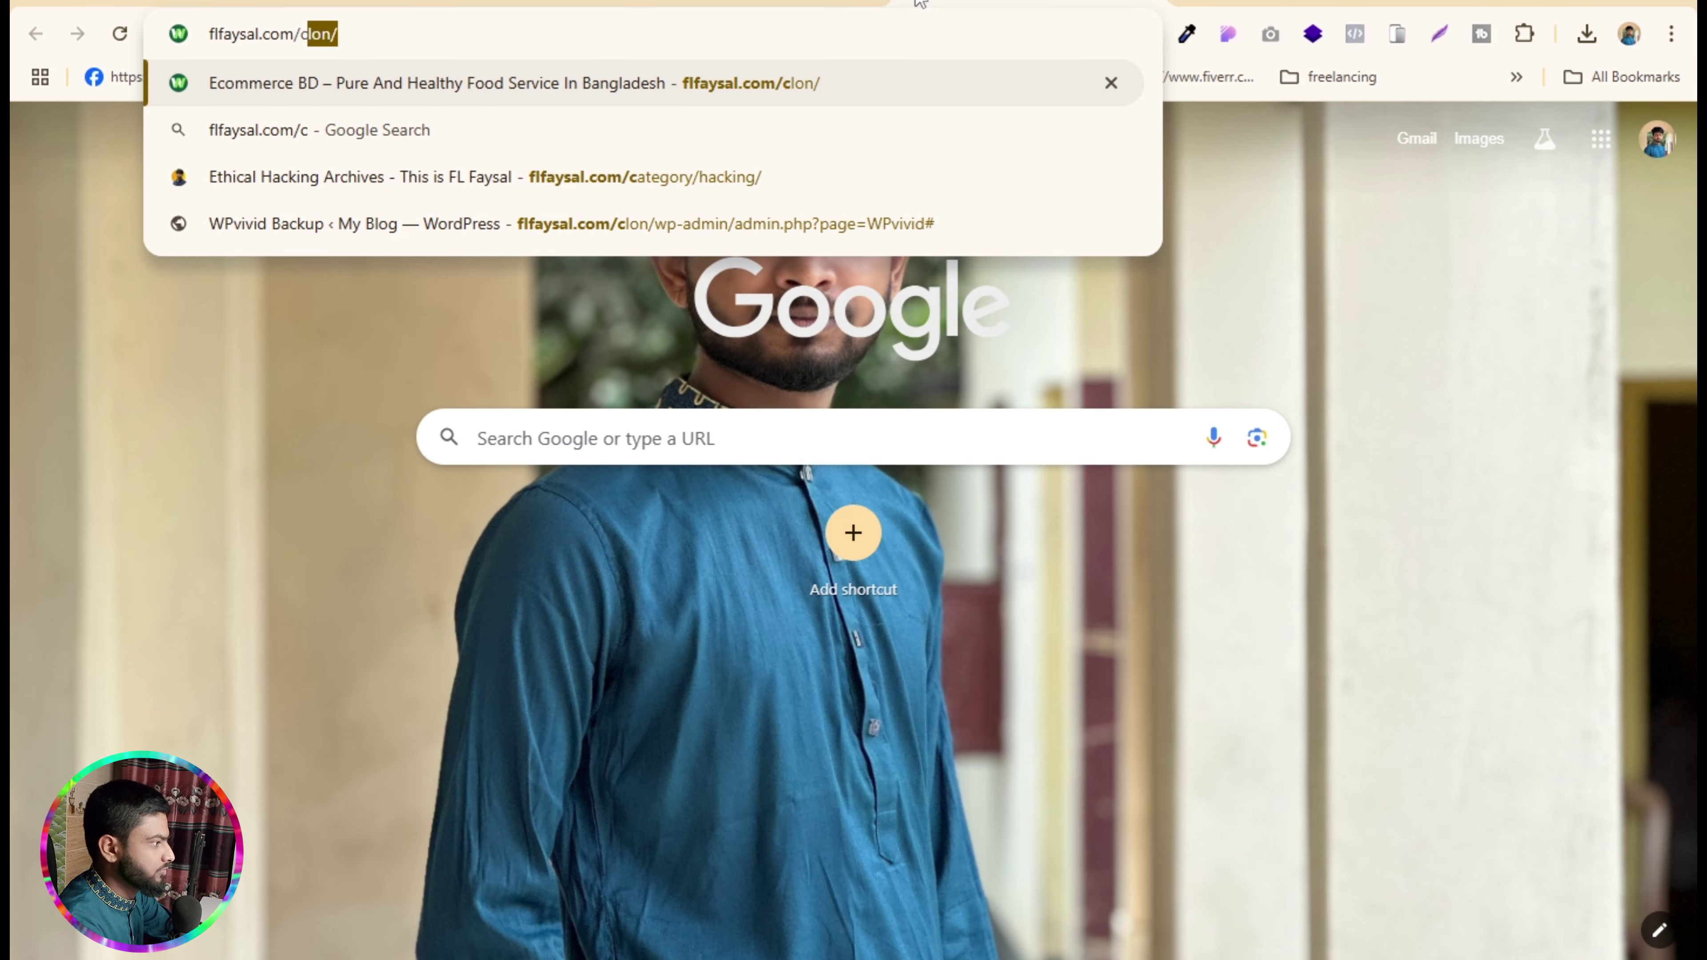
key(Return)
scroll(747, 316, down, 15)
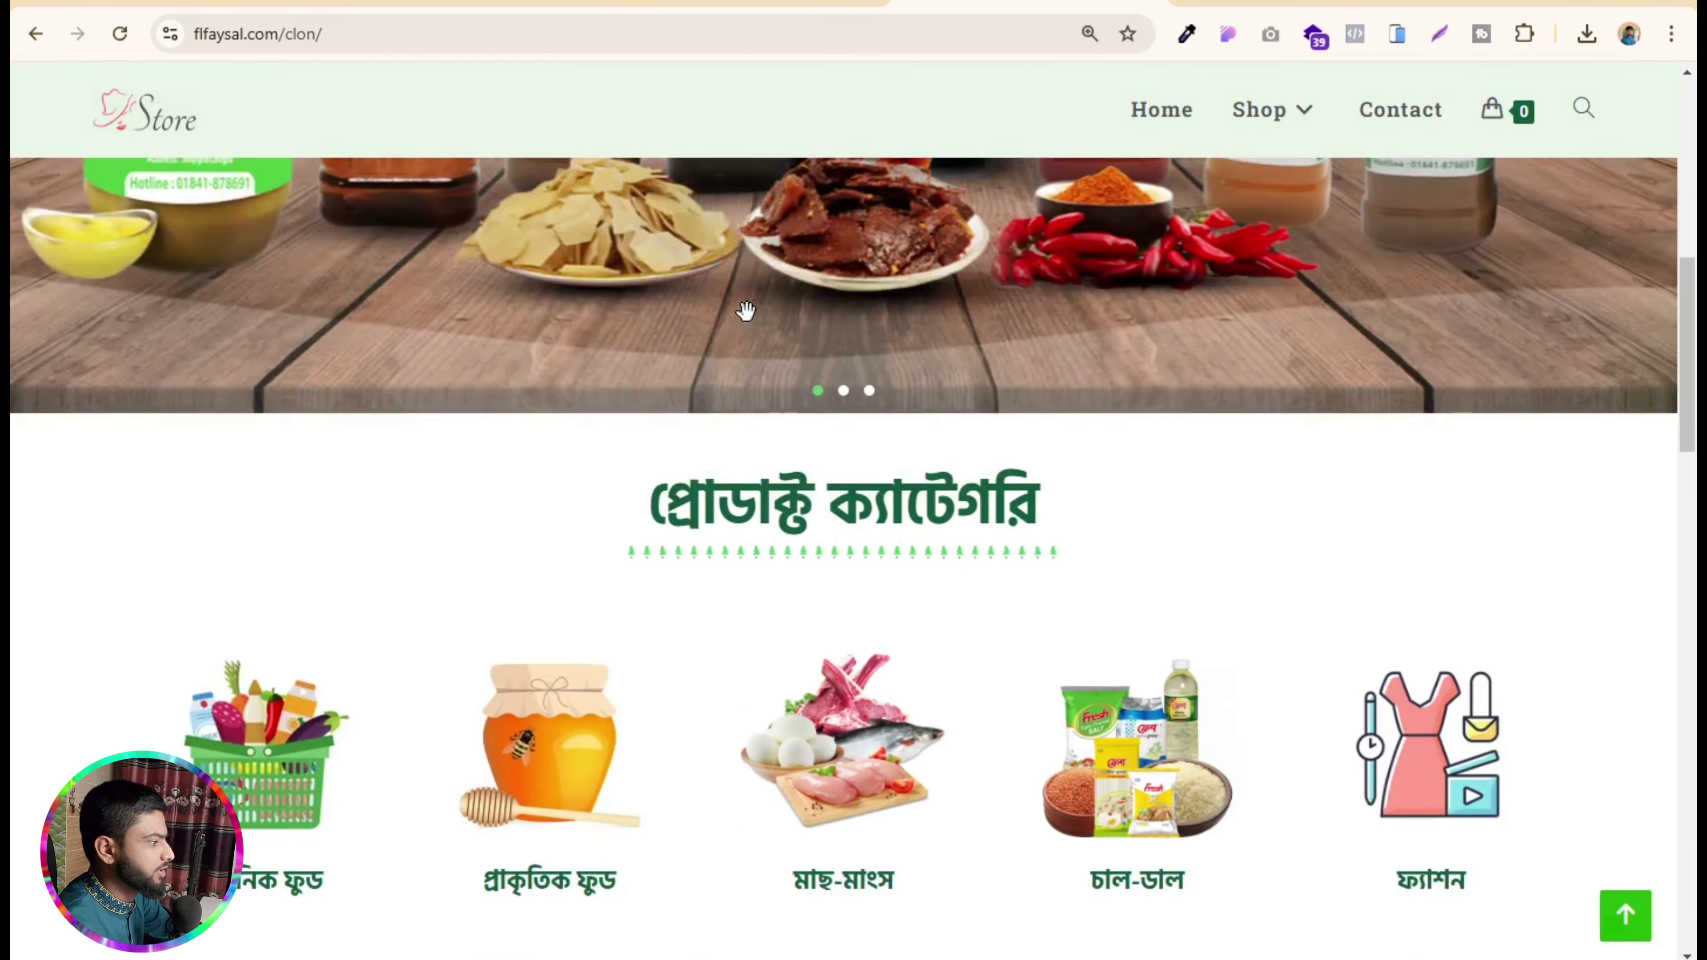
scroll(751, 327, down, 5)
scroll(742, 444, up, 10)
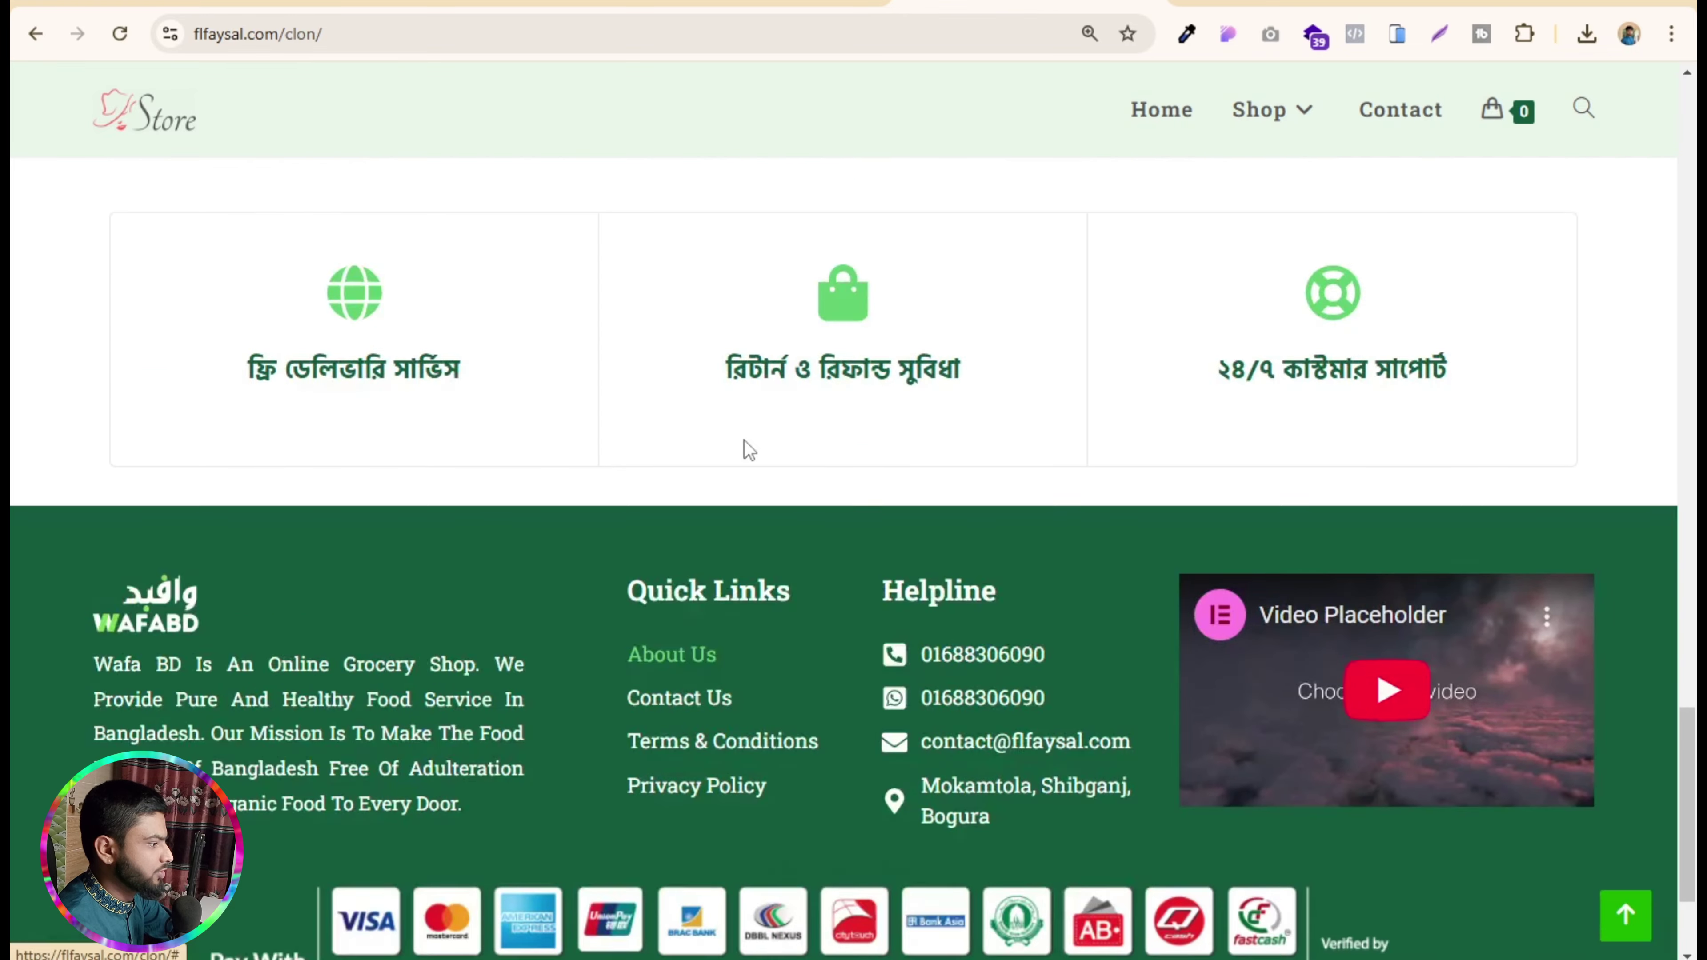
scroll(739, 435, up, 5)
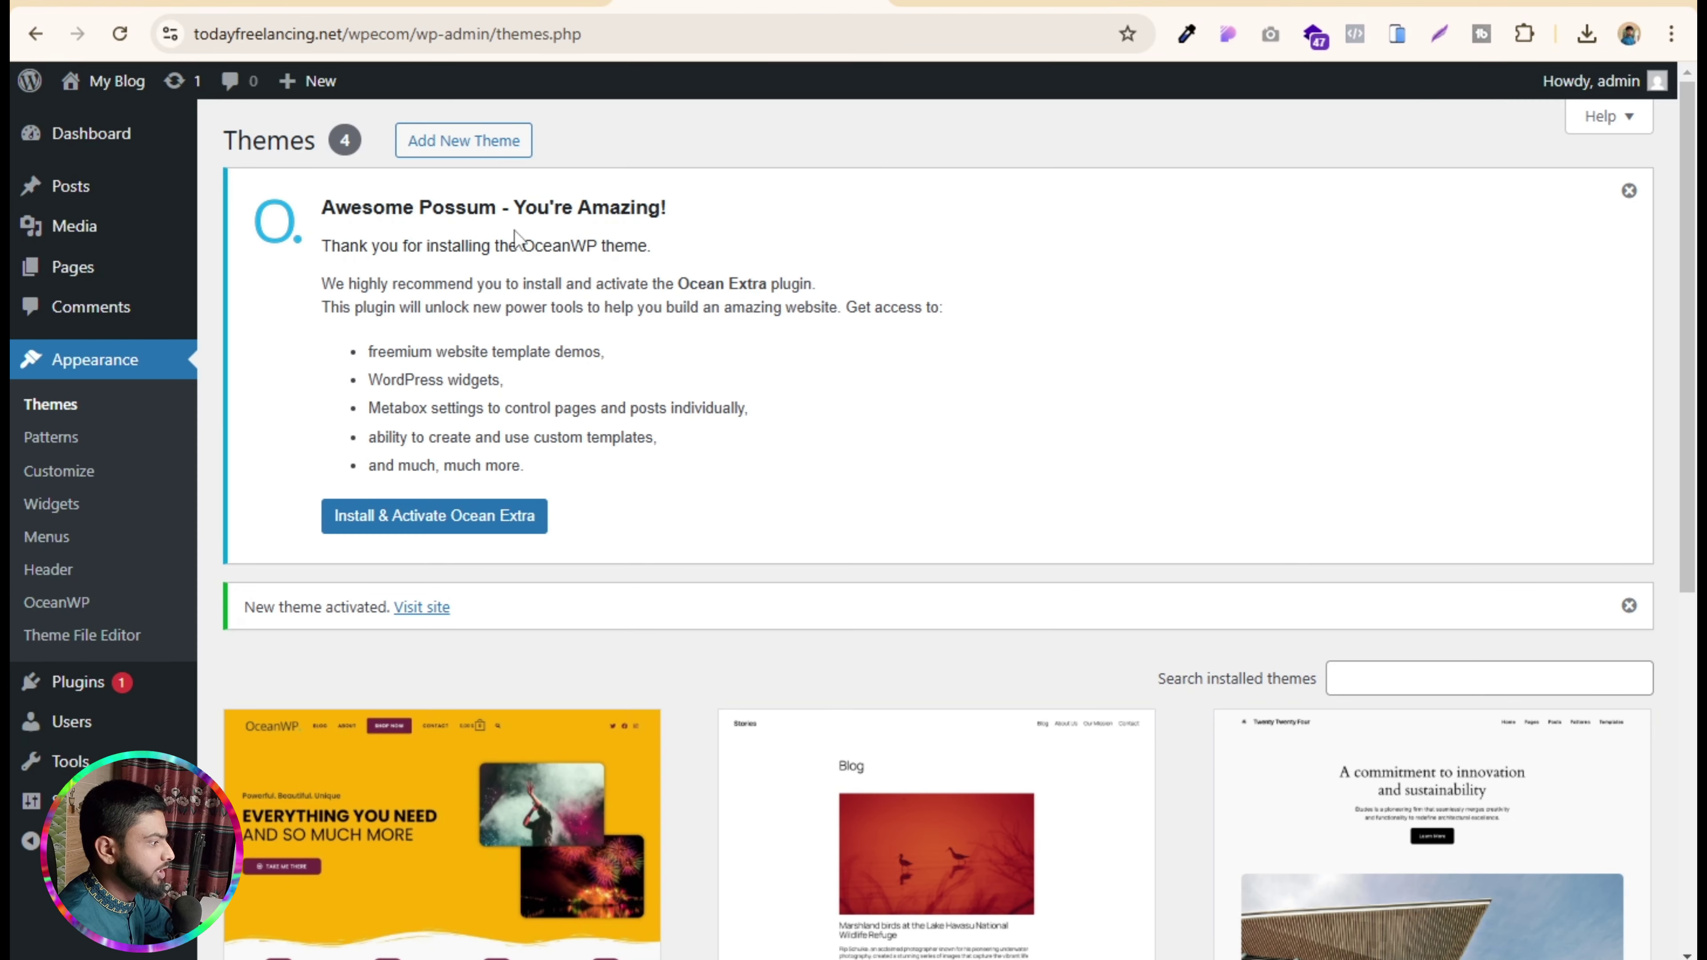
- Dismiss the OceanWP welcome notice and the 'New theme activated' message
click(1629, 191)
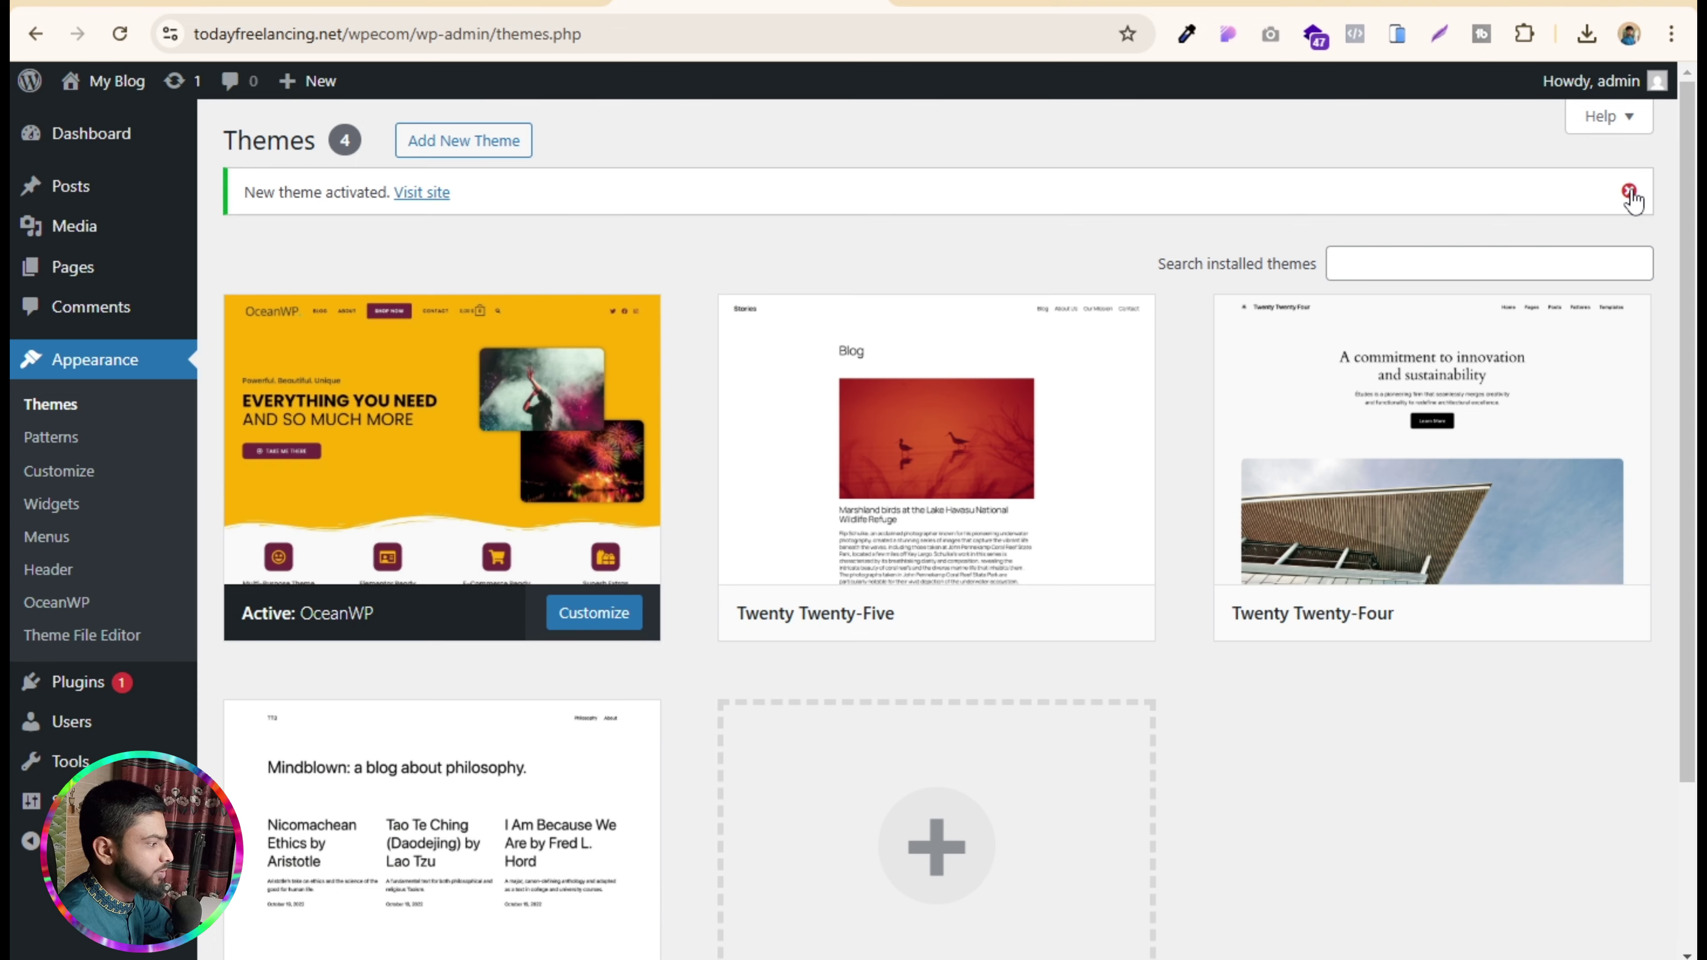
click(1629, 193)
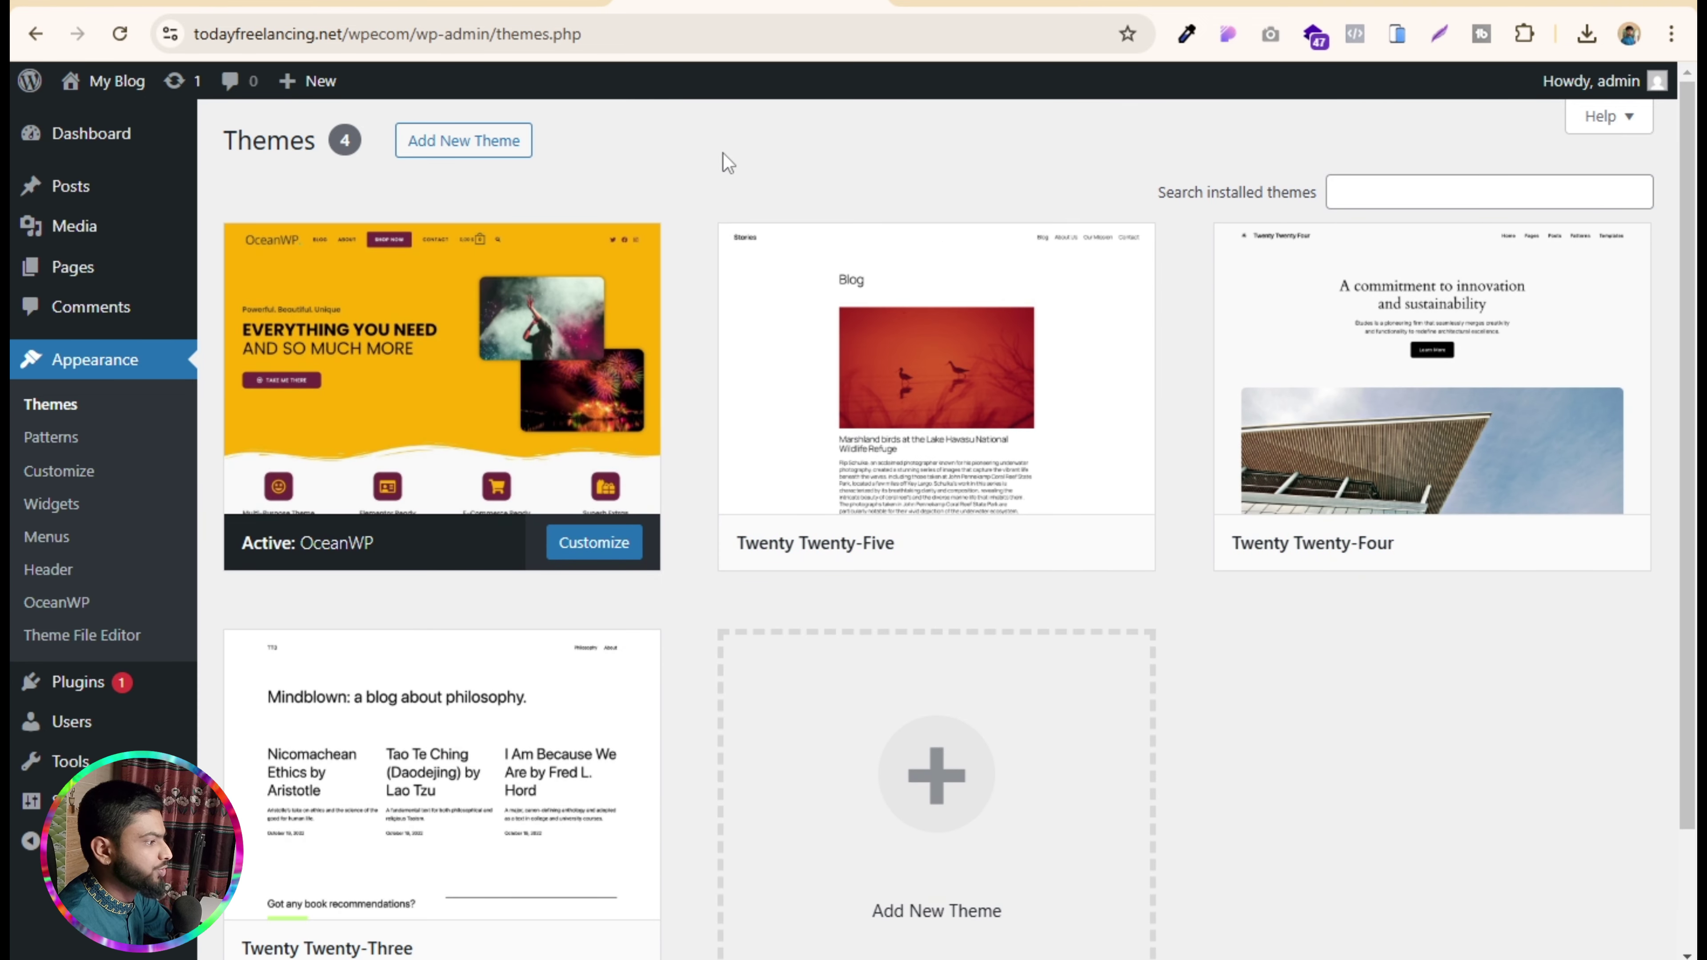
click(1191, 2)
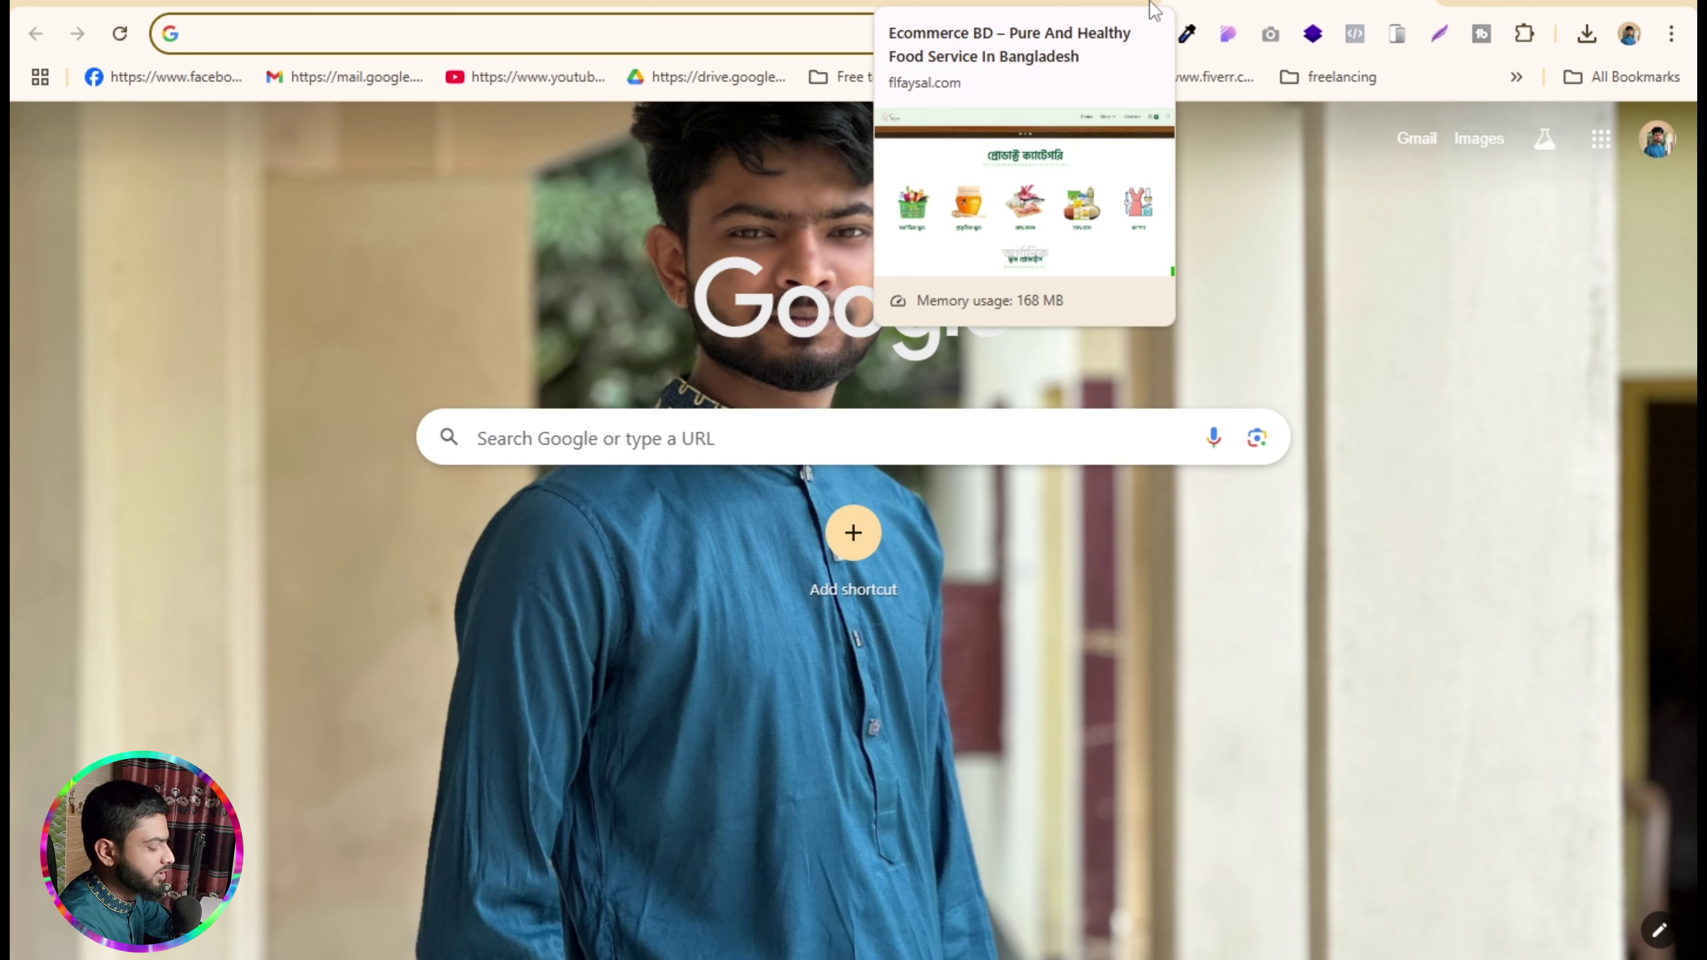
- Go to digital.todayfreelancing.net and open the Cloth and Fashion Ecommerce Script product page
text(di)
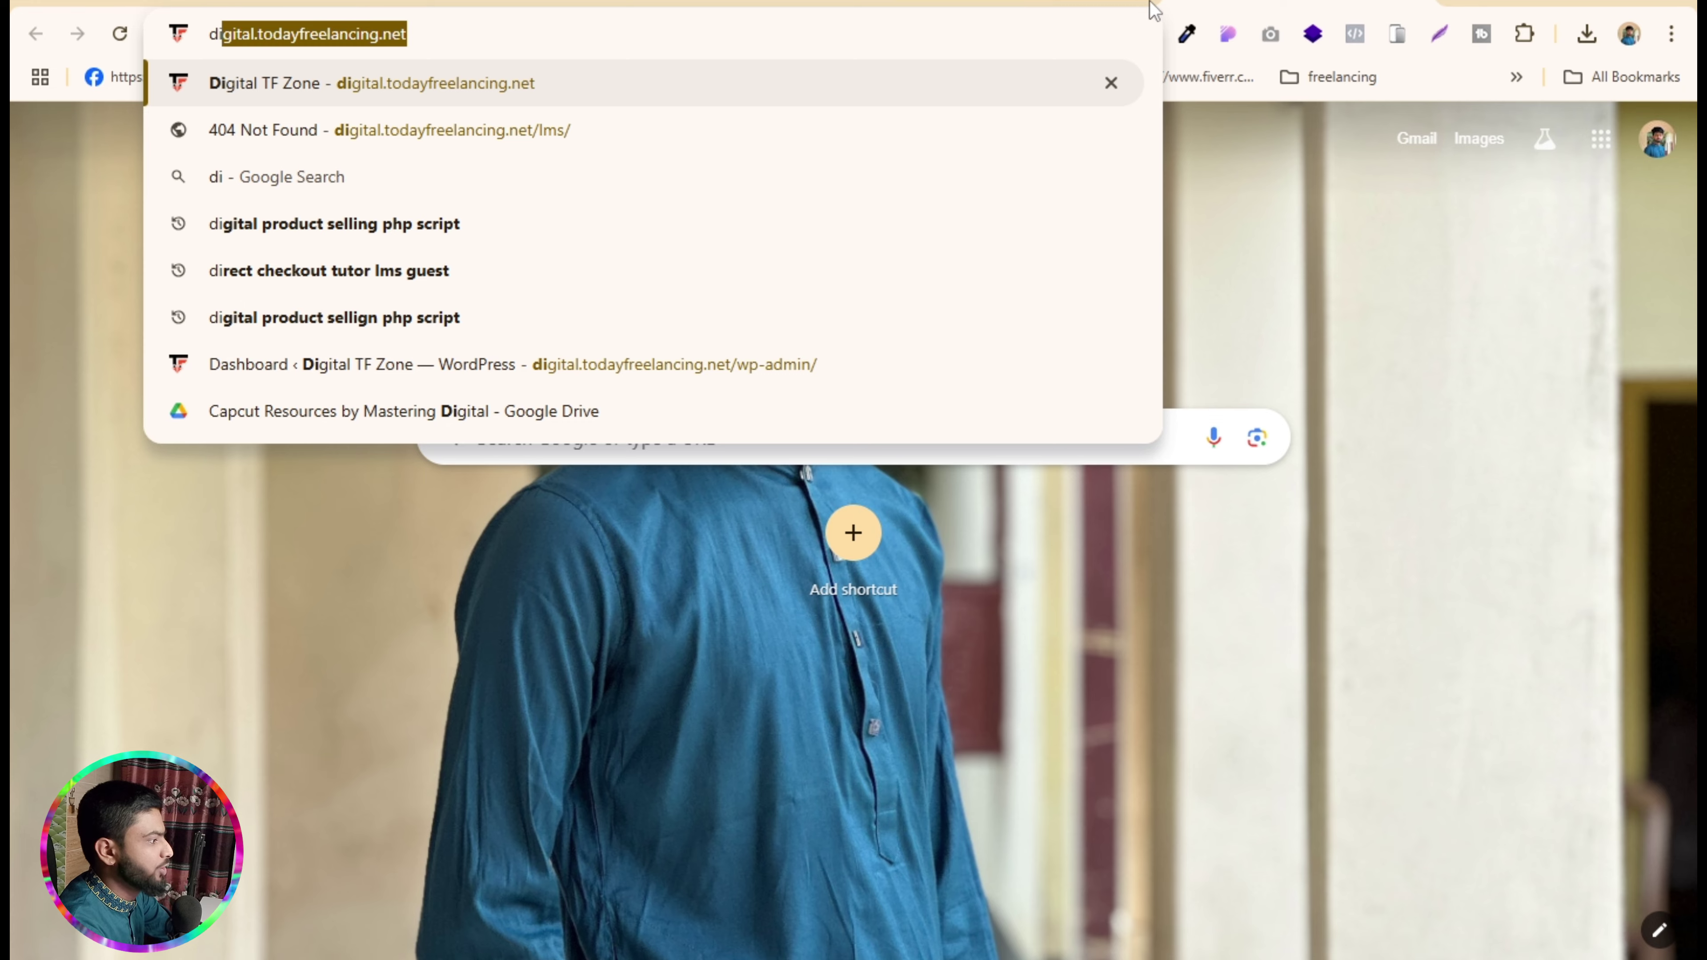
key(Return)
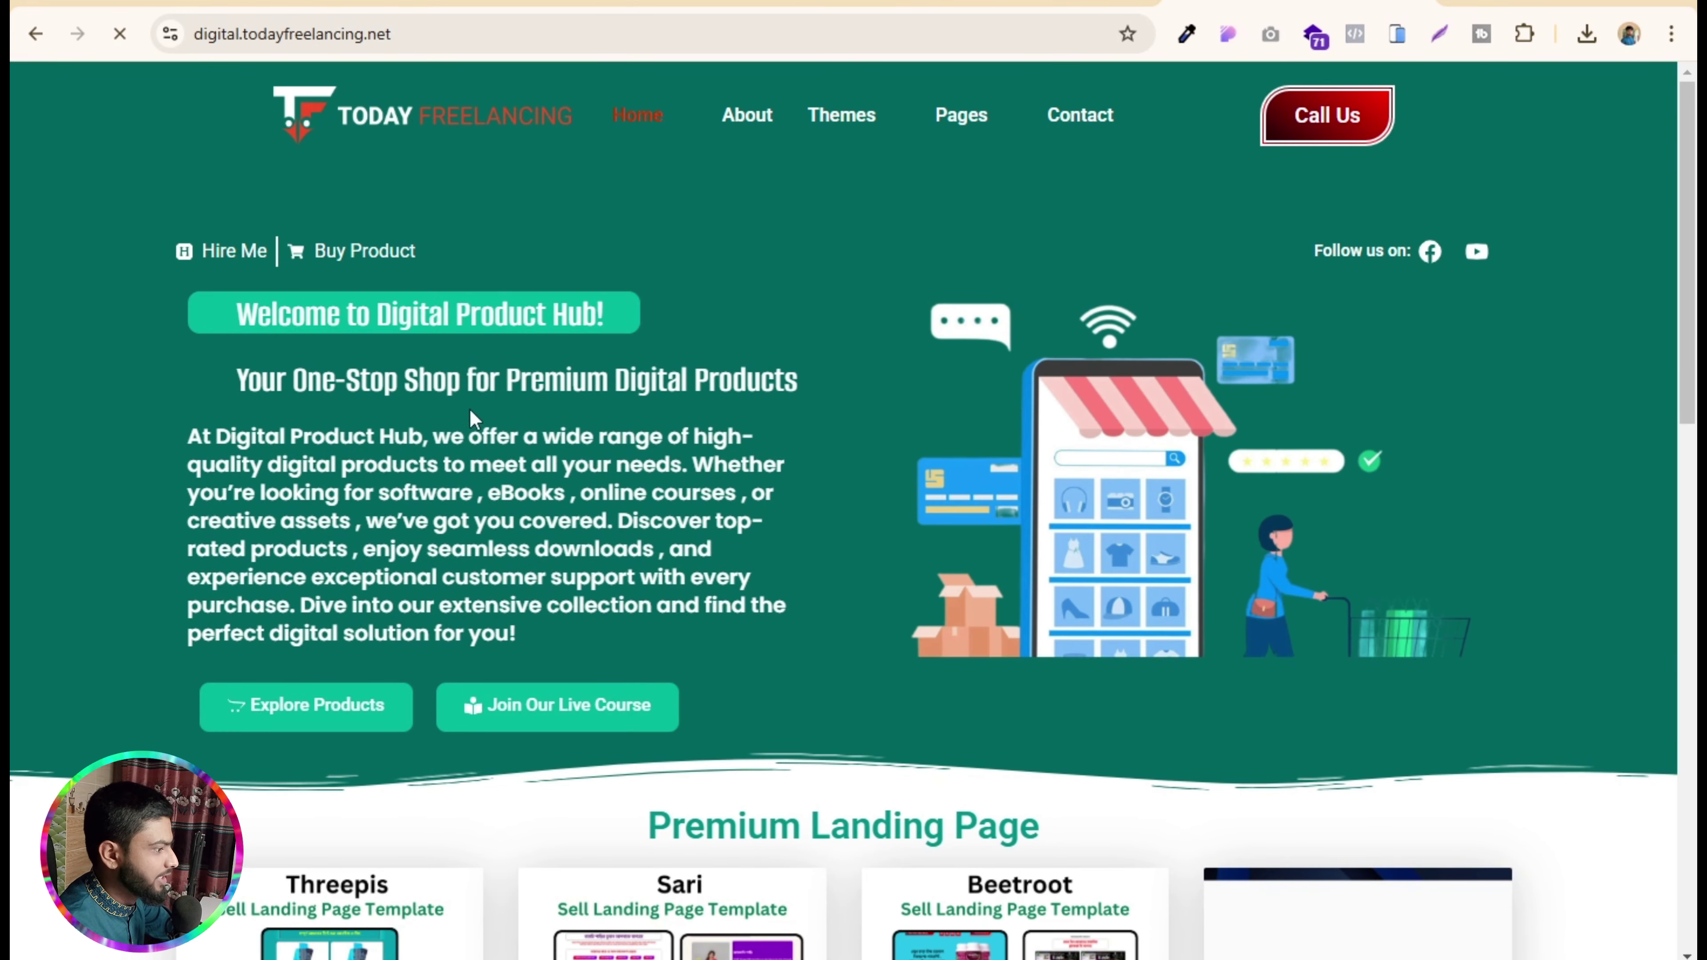
scroll(835, 342, down, 5)
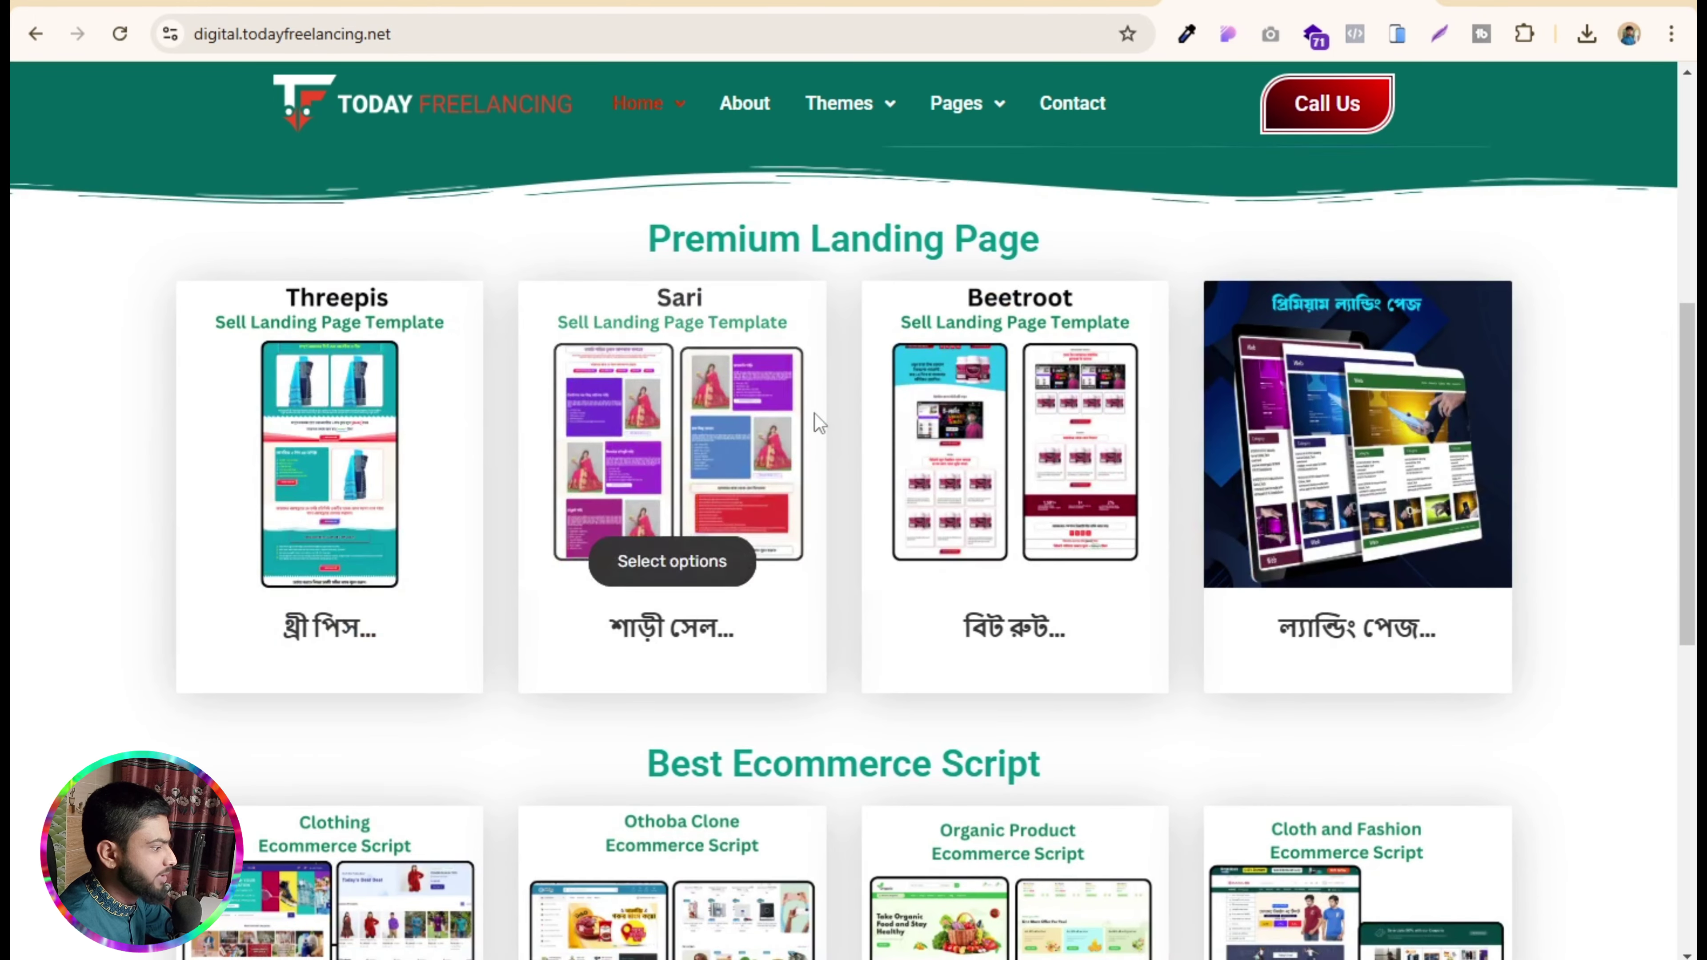
scroll(814, 414, down, 5)
scroll(327, 403, up, 5)
scroll(327, 403, down, 10)
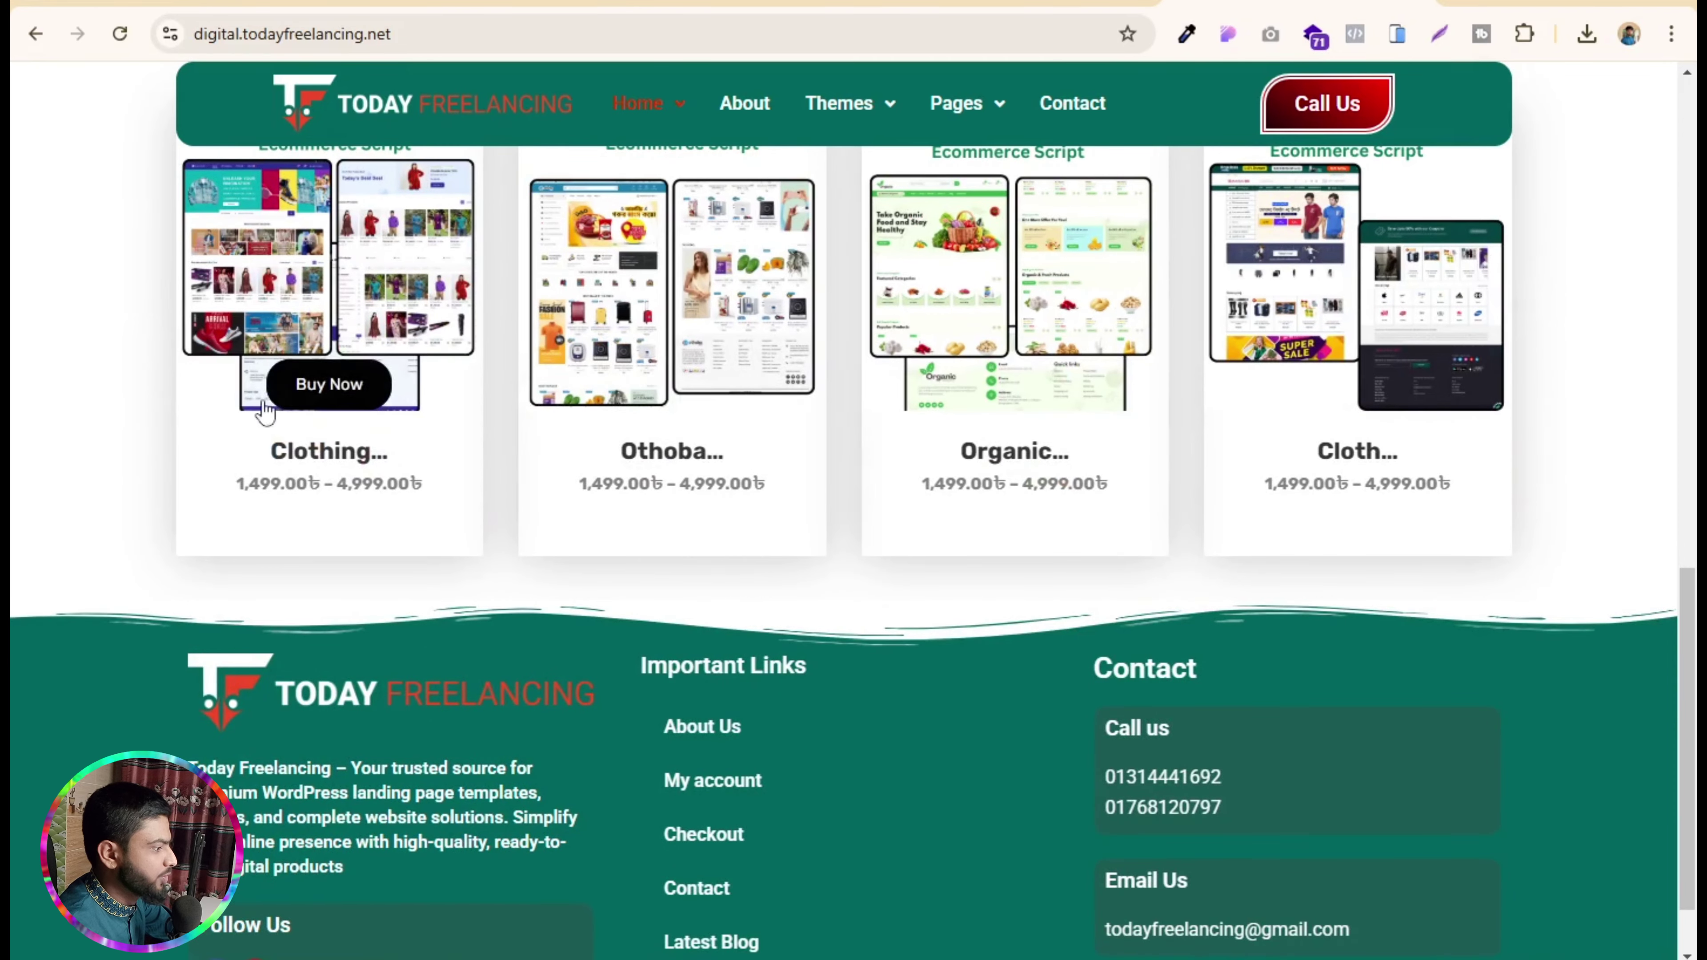
scroll(943, 400, up, 4)
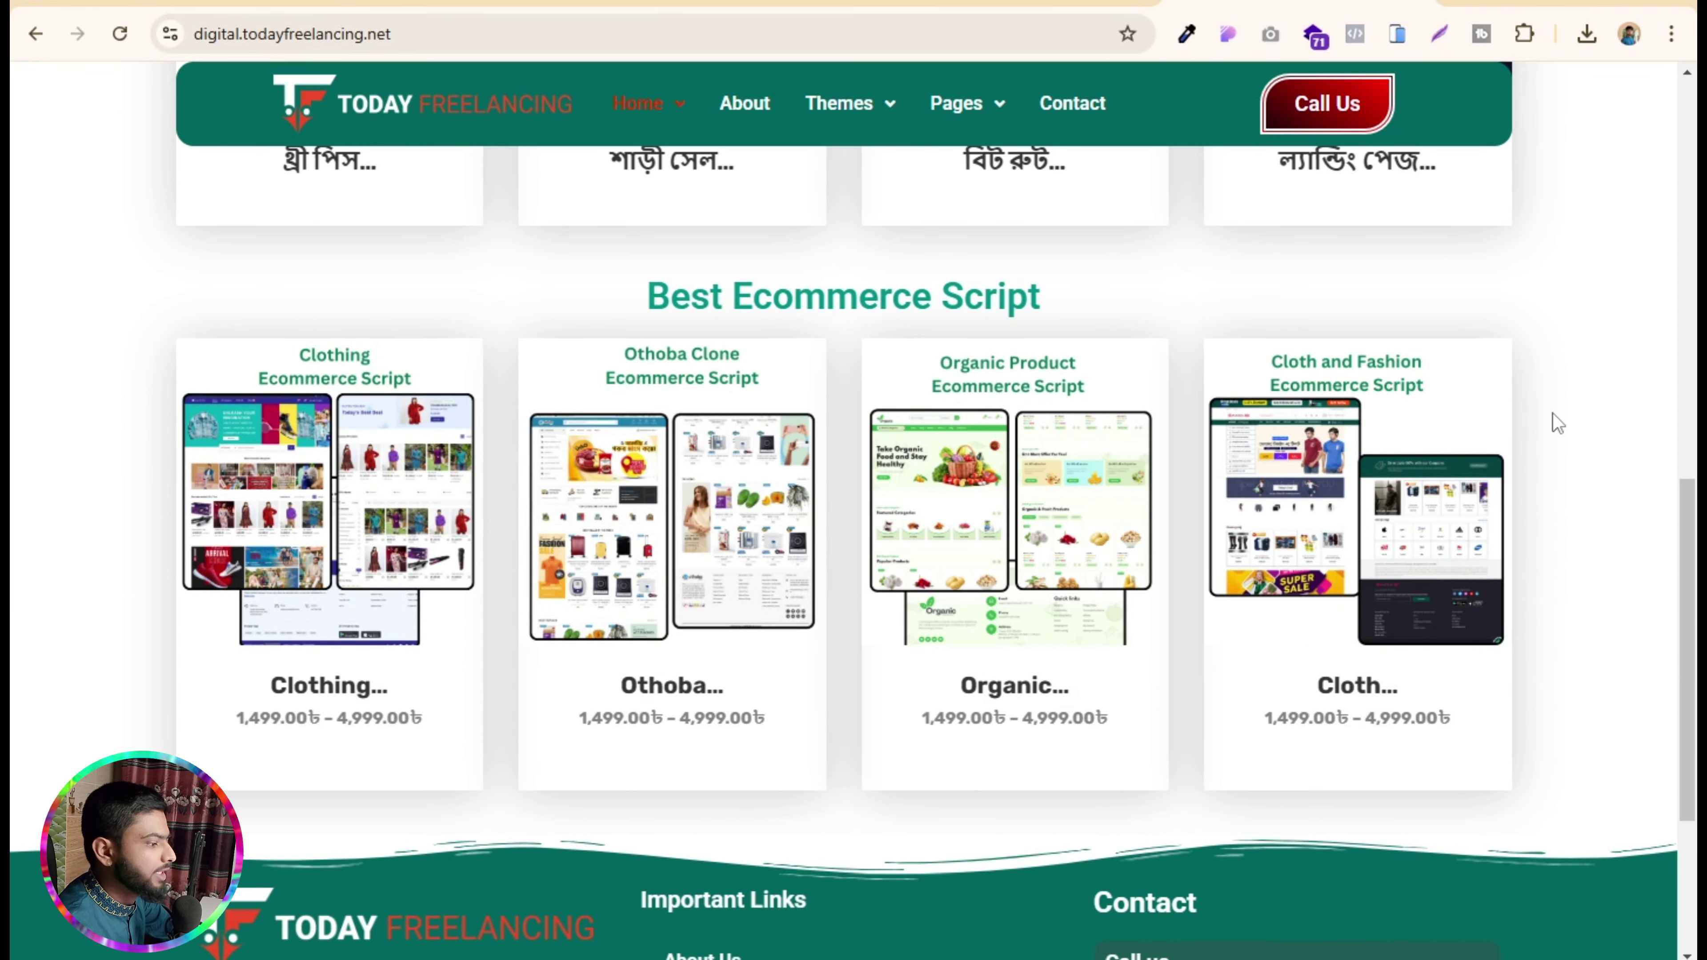
click(1305, 518)
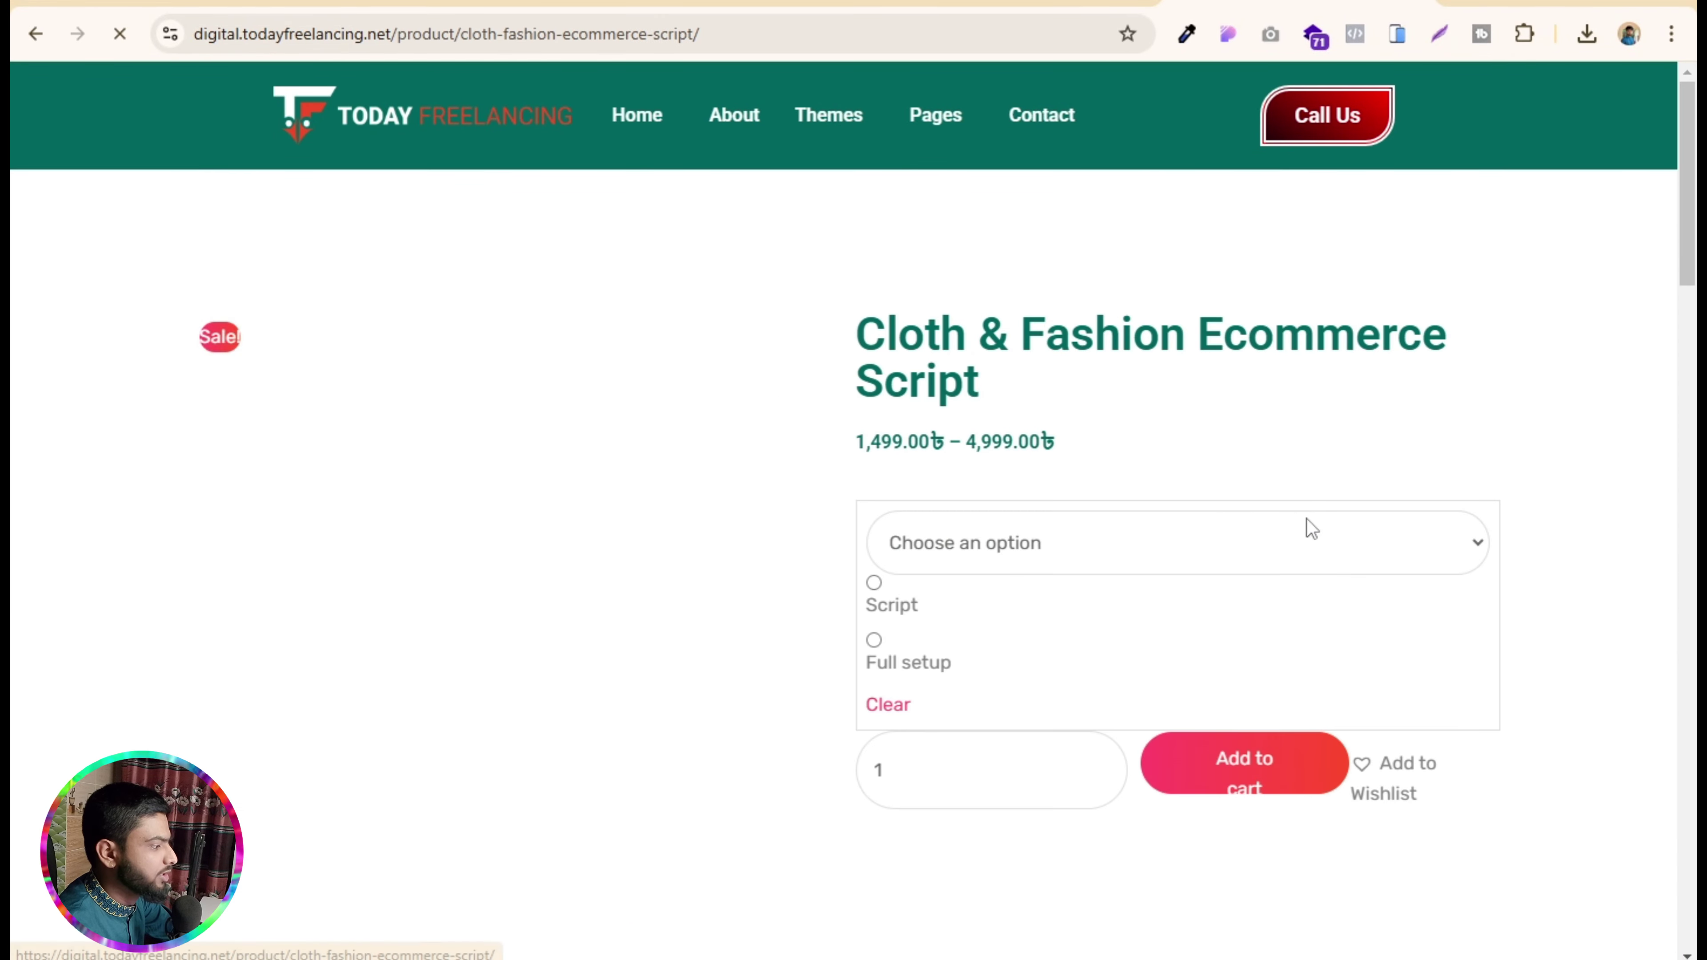
scroll(551, 461, down, 5)
scroll(551, 460, down, 3)
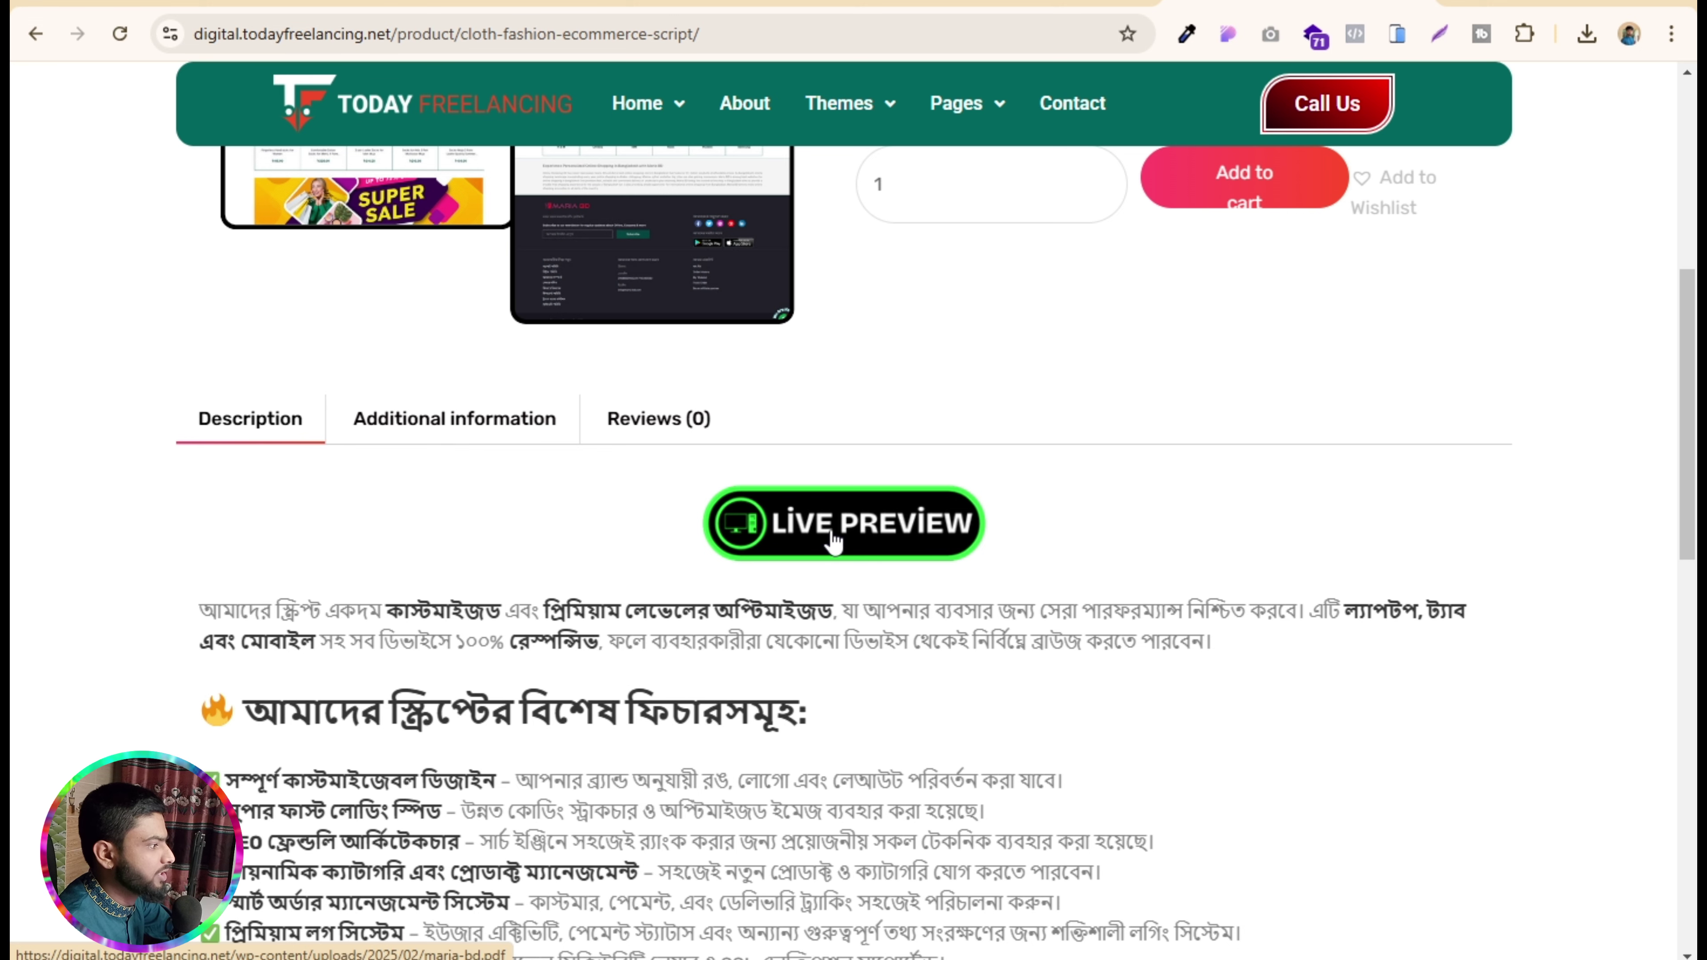
scroll(831, 543, up, 8)
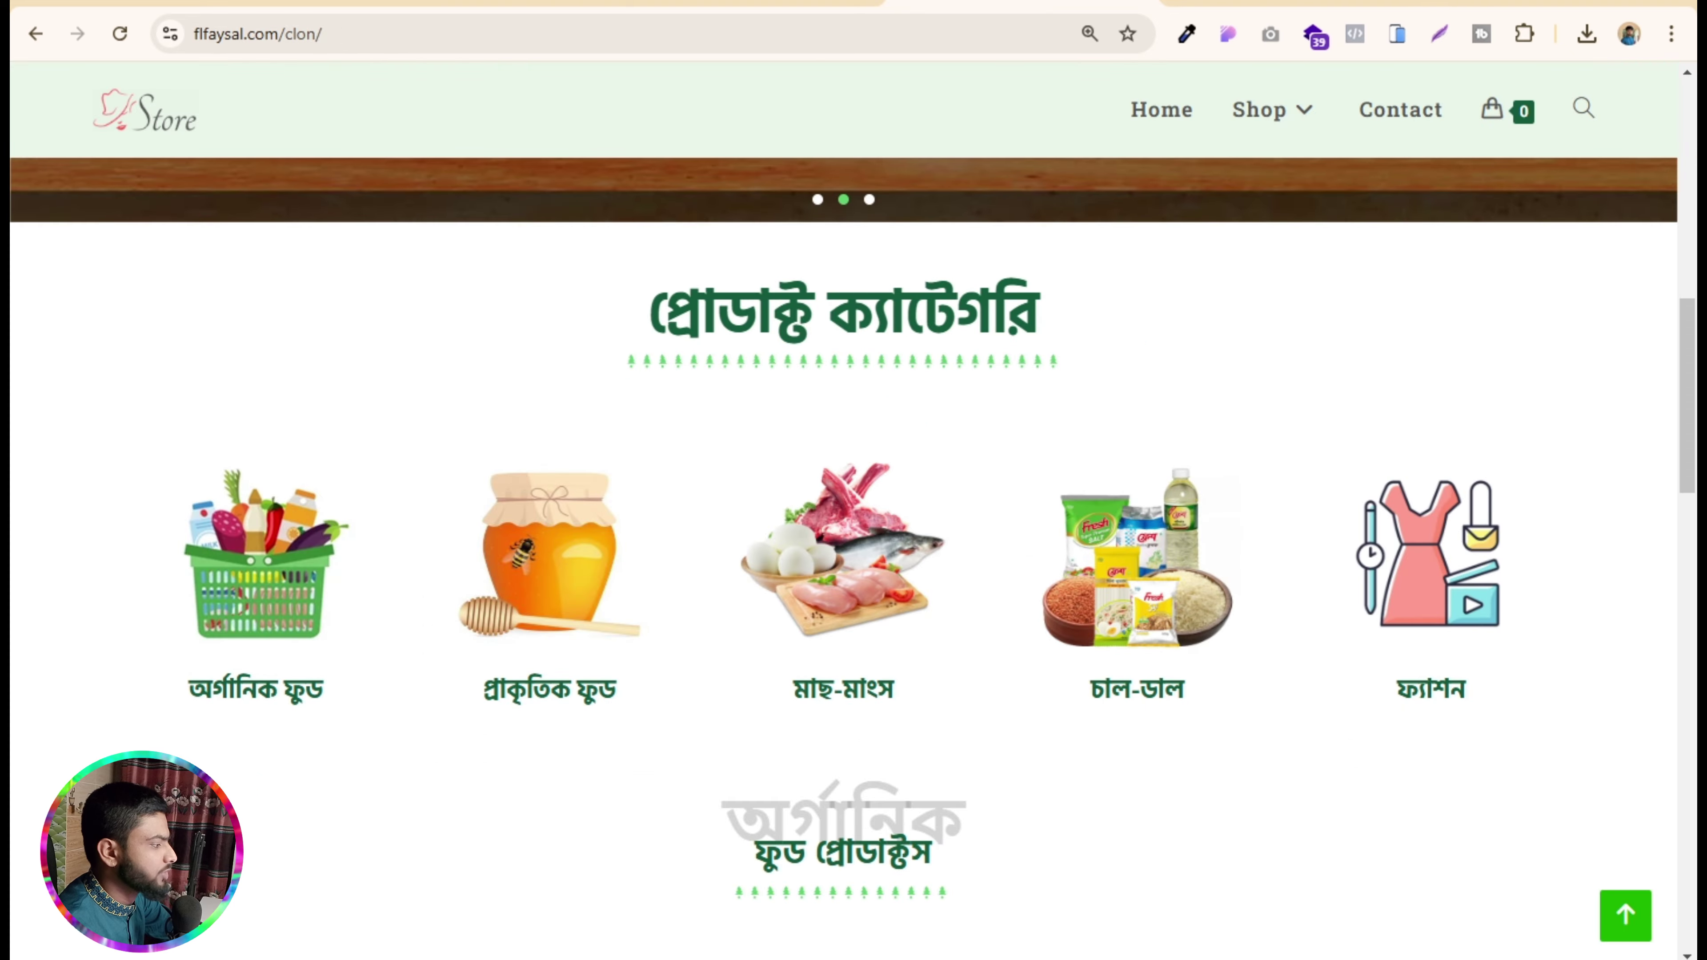
- Return to the WordPress admin tab and go to Plugins > Add New Plugin
click(763, 9)
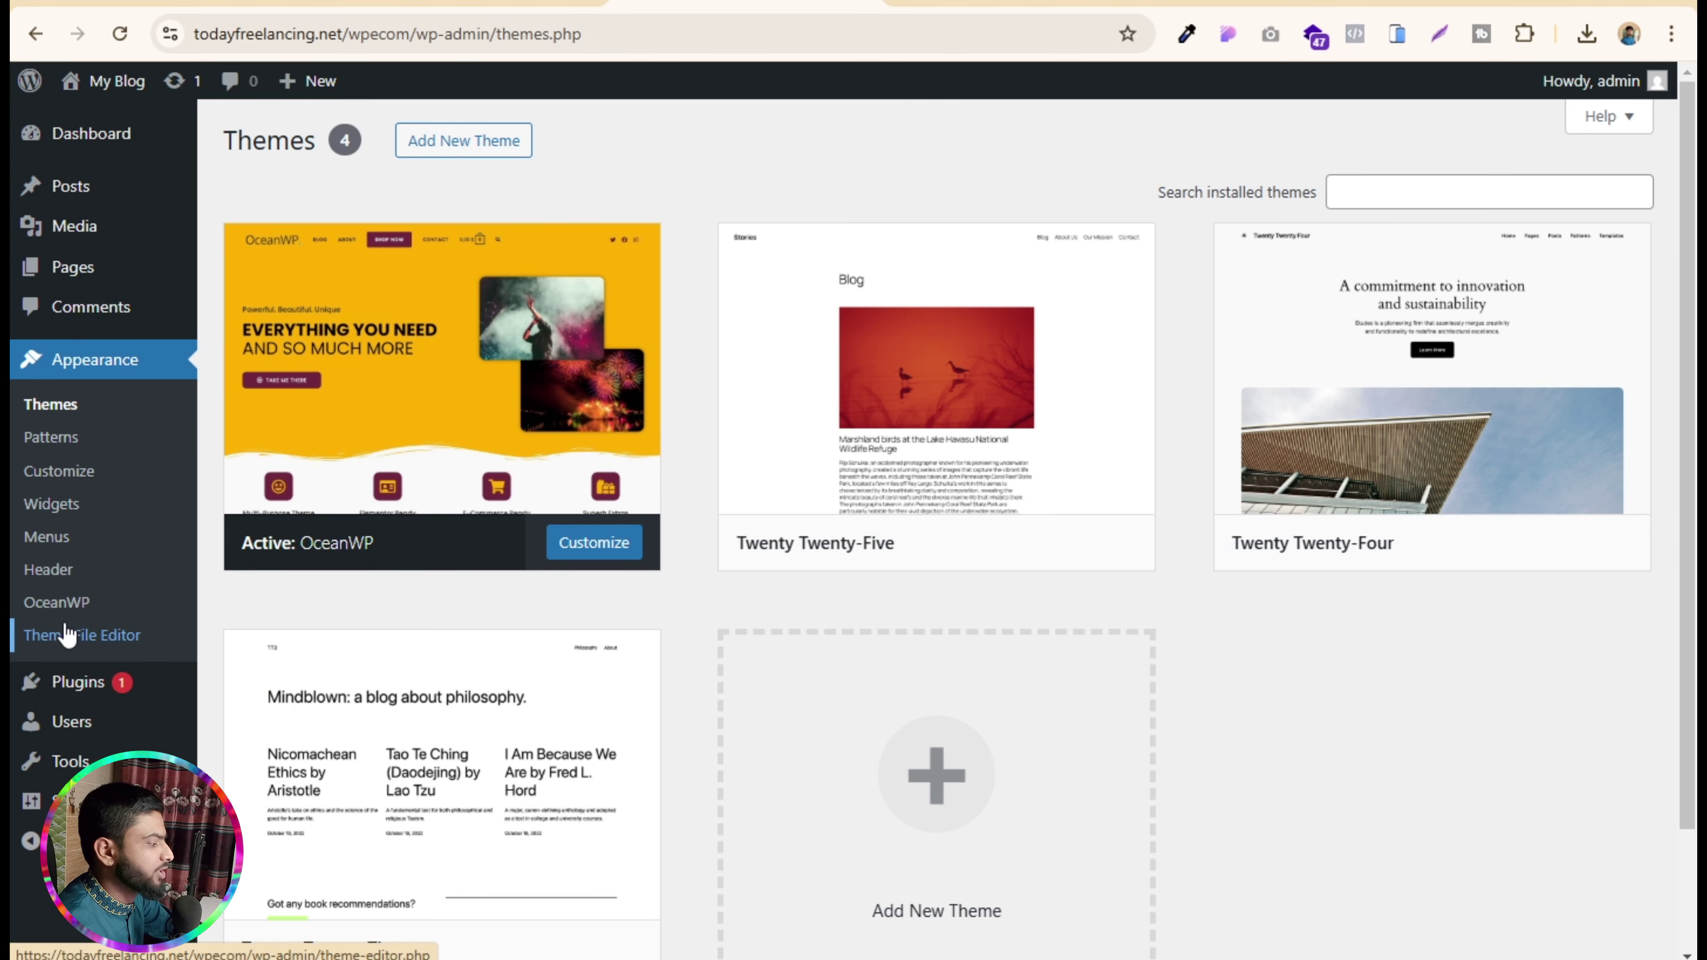
mouse_move(94, 693)
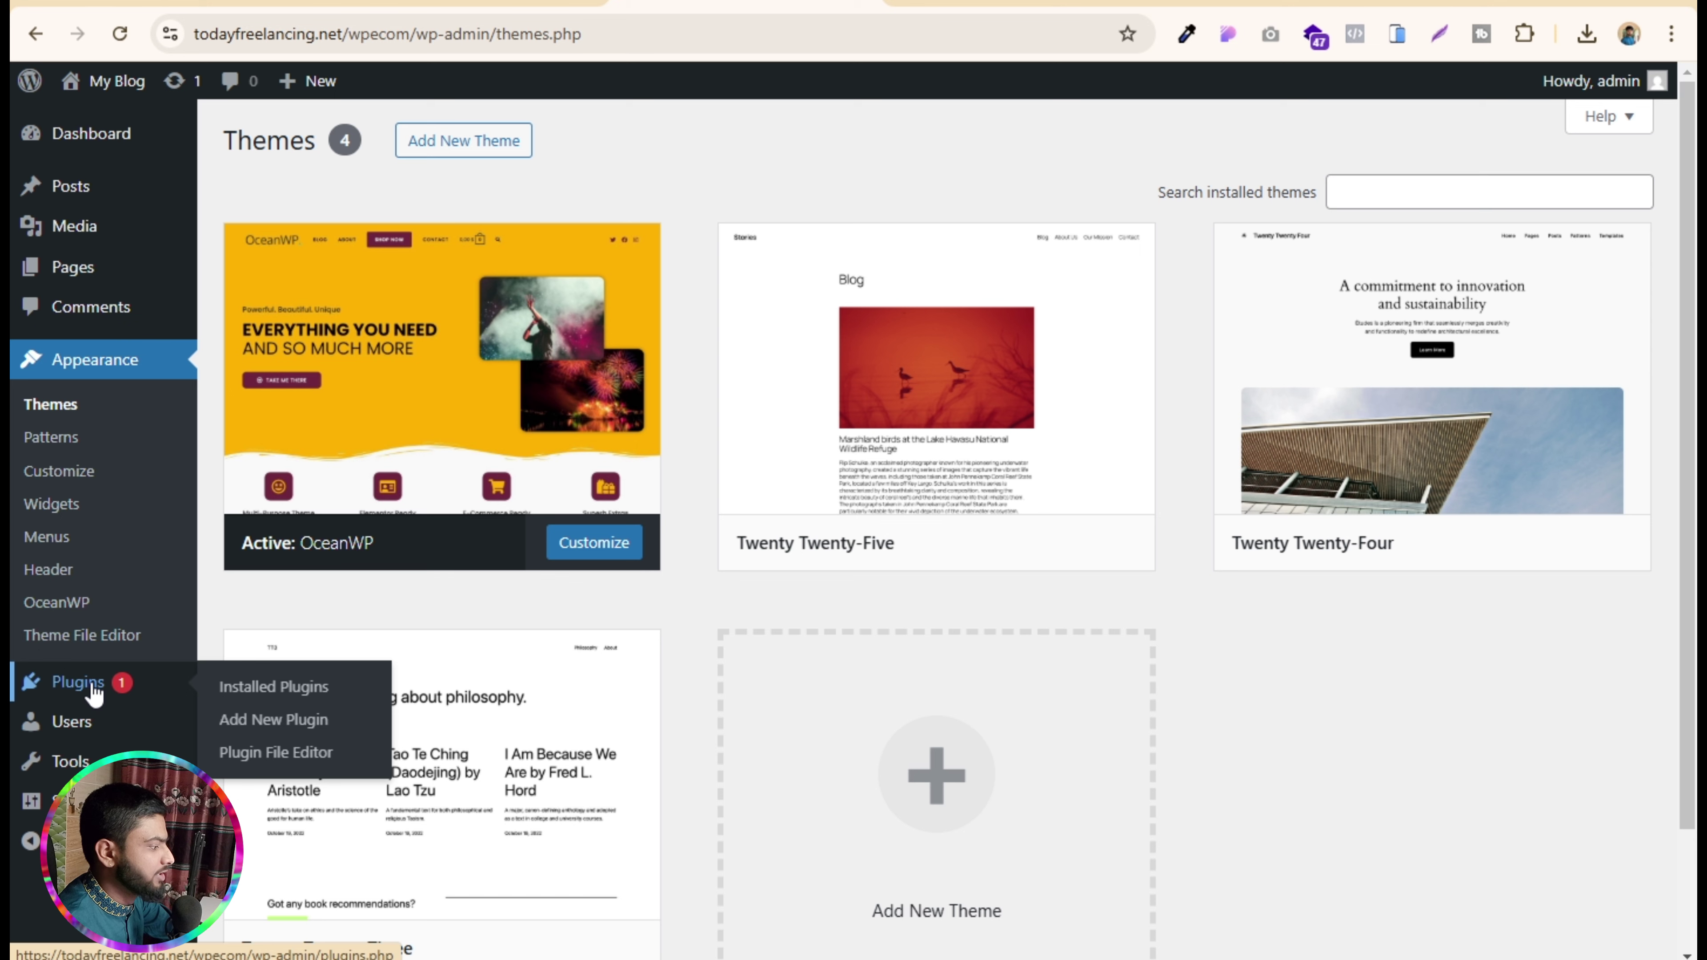
click(296, 723)
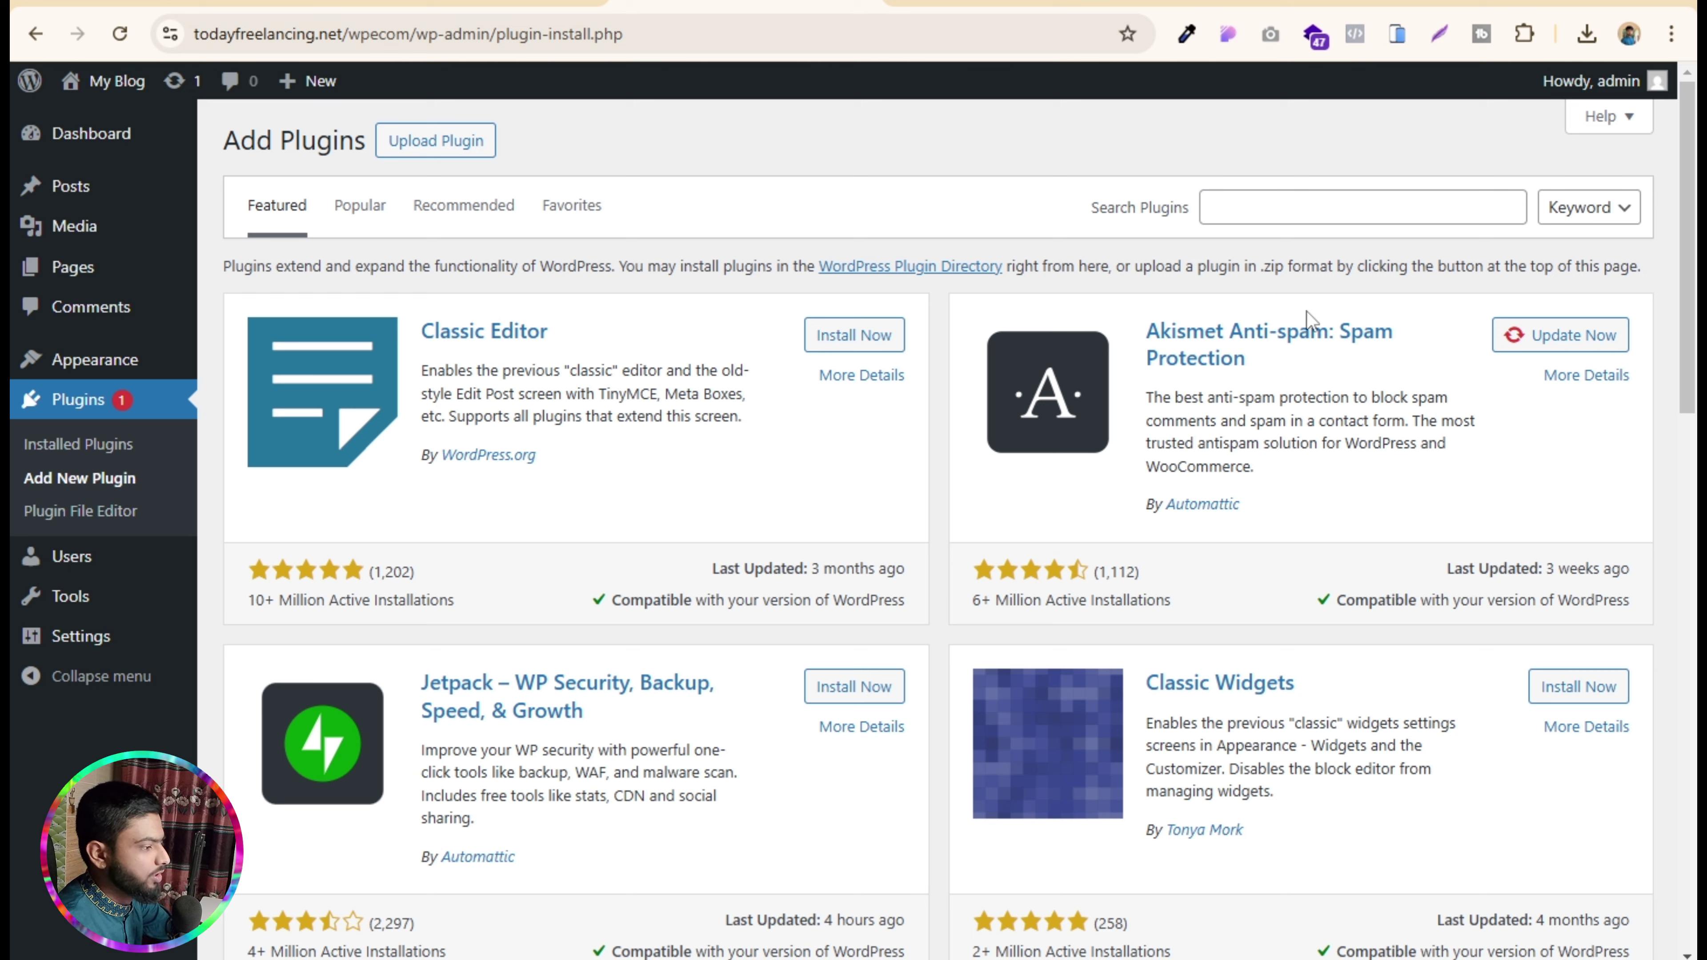
- Search for 'wpvivid' and install the WPvivid Backup & Migration plugin
click(1368, 210)
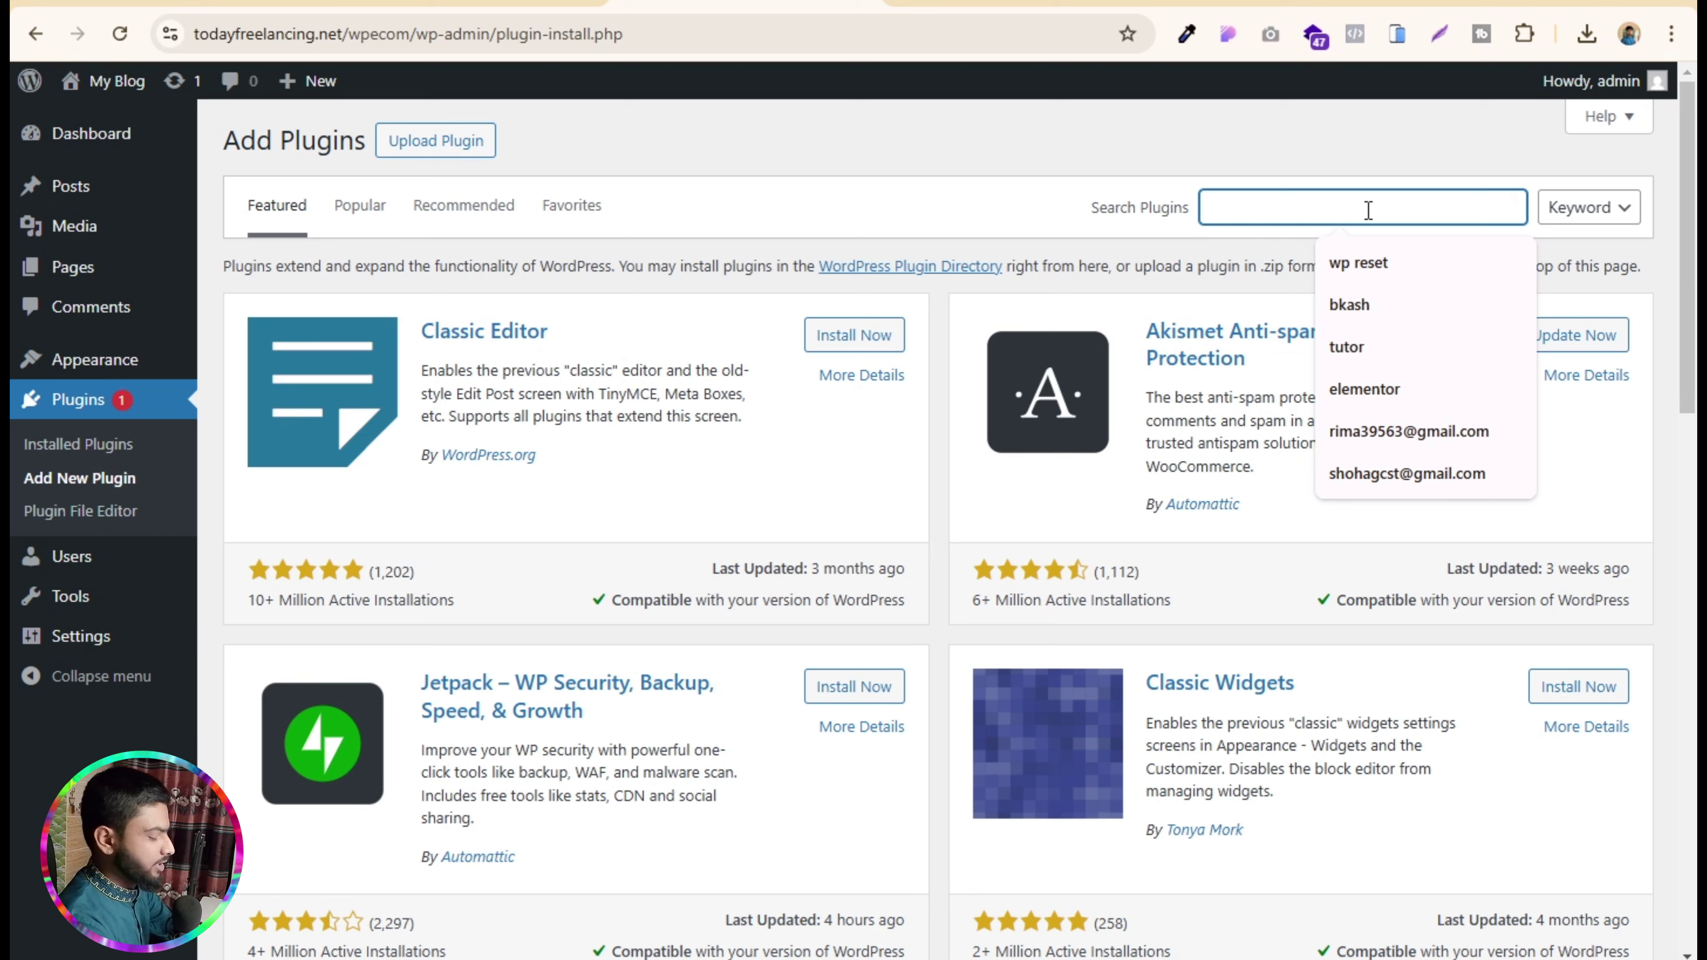
text(wp vivid)
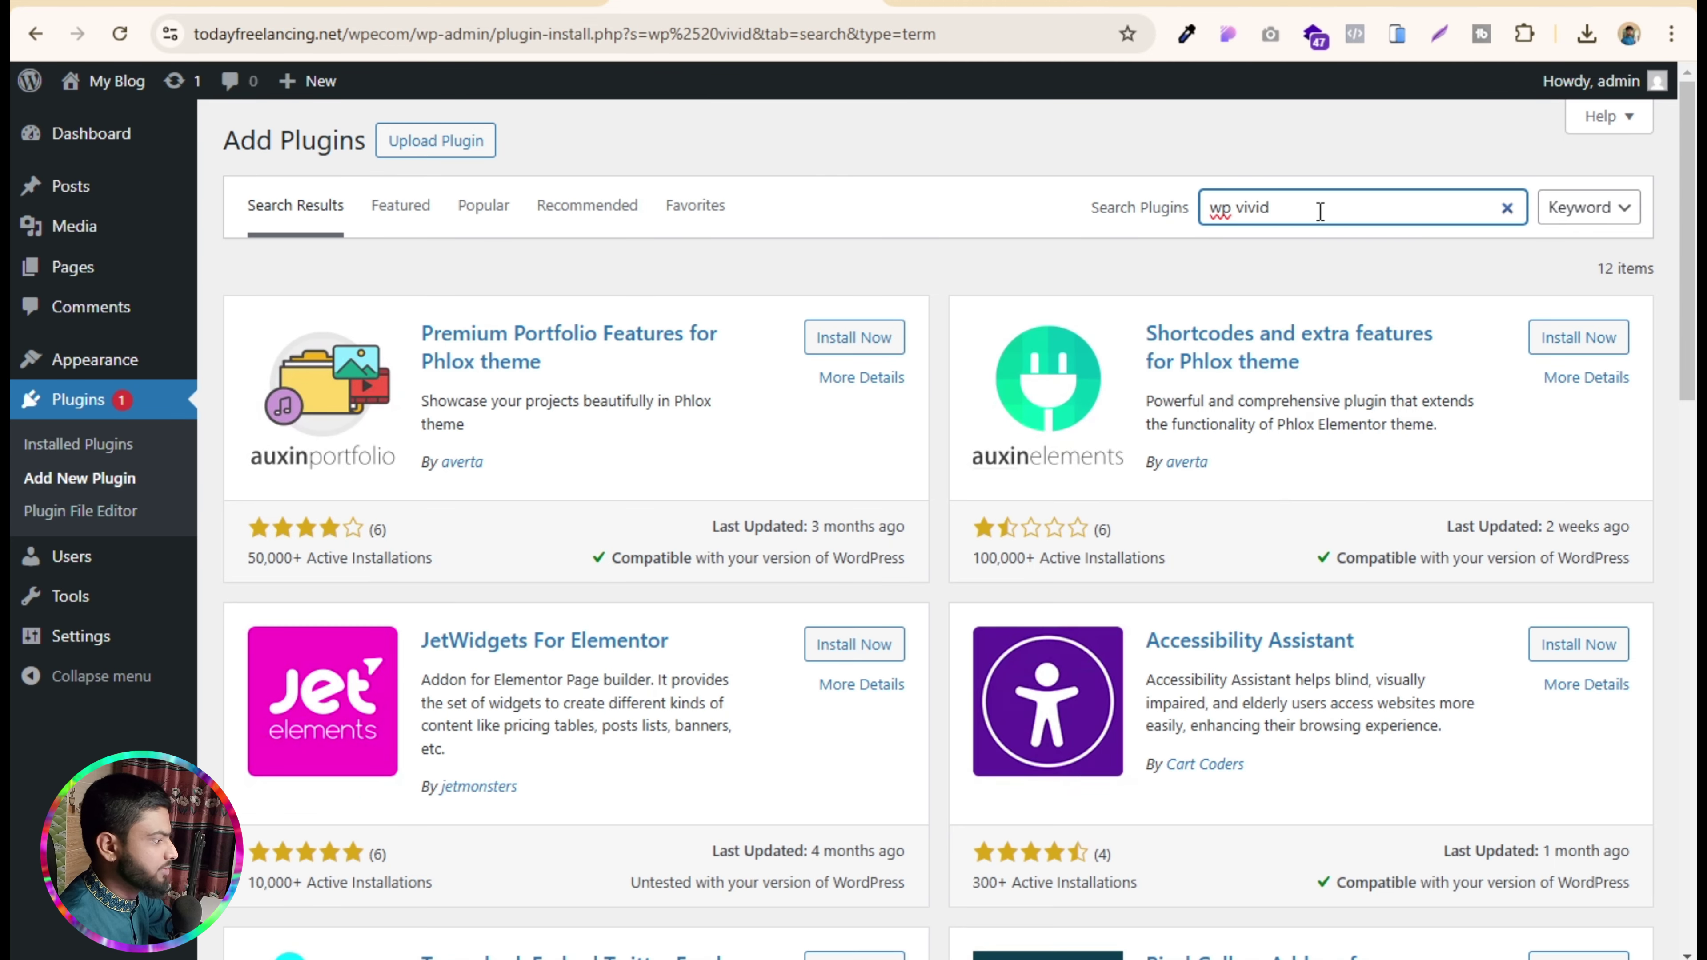
click(1235, 216)
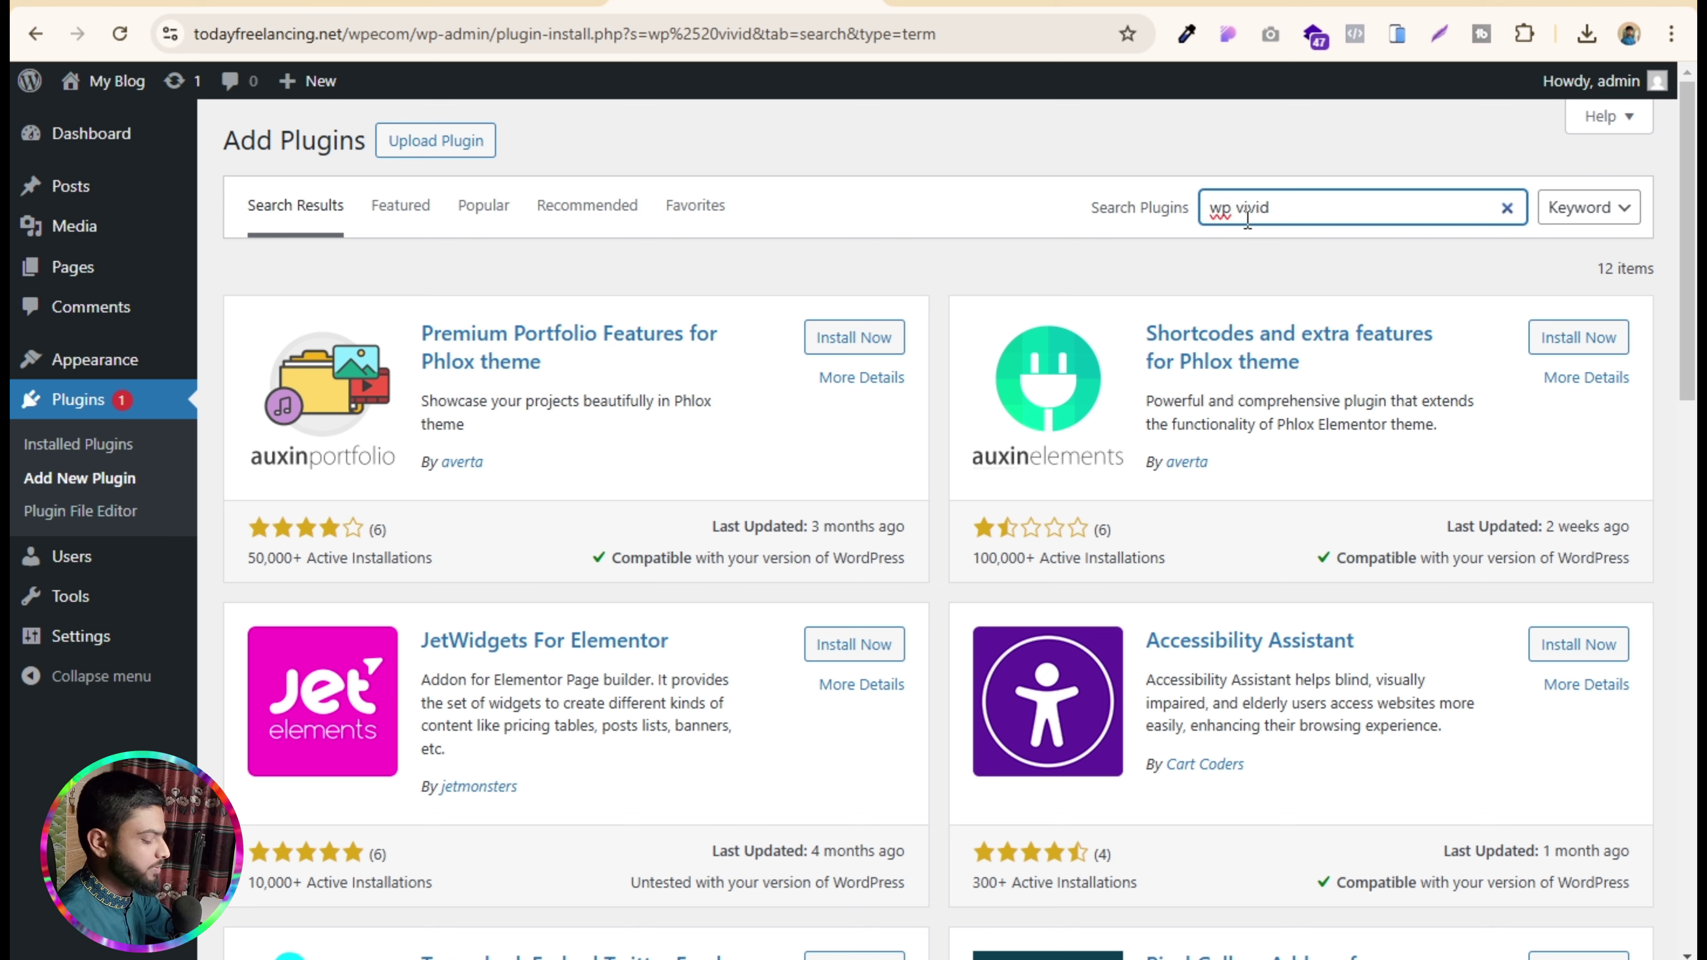
key(BackSpace)
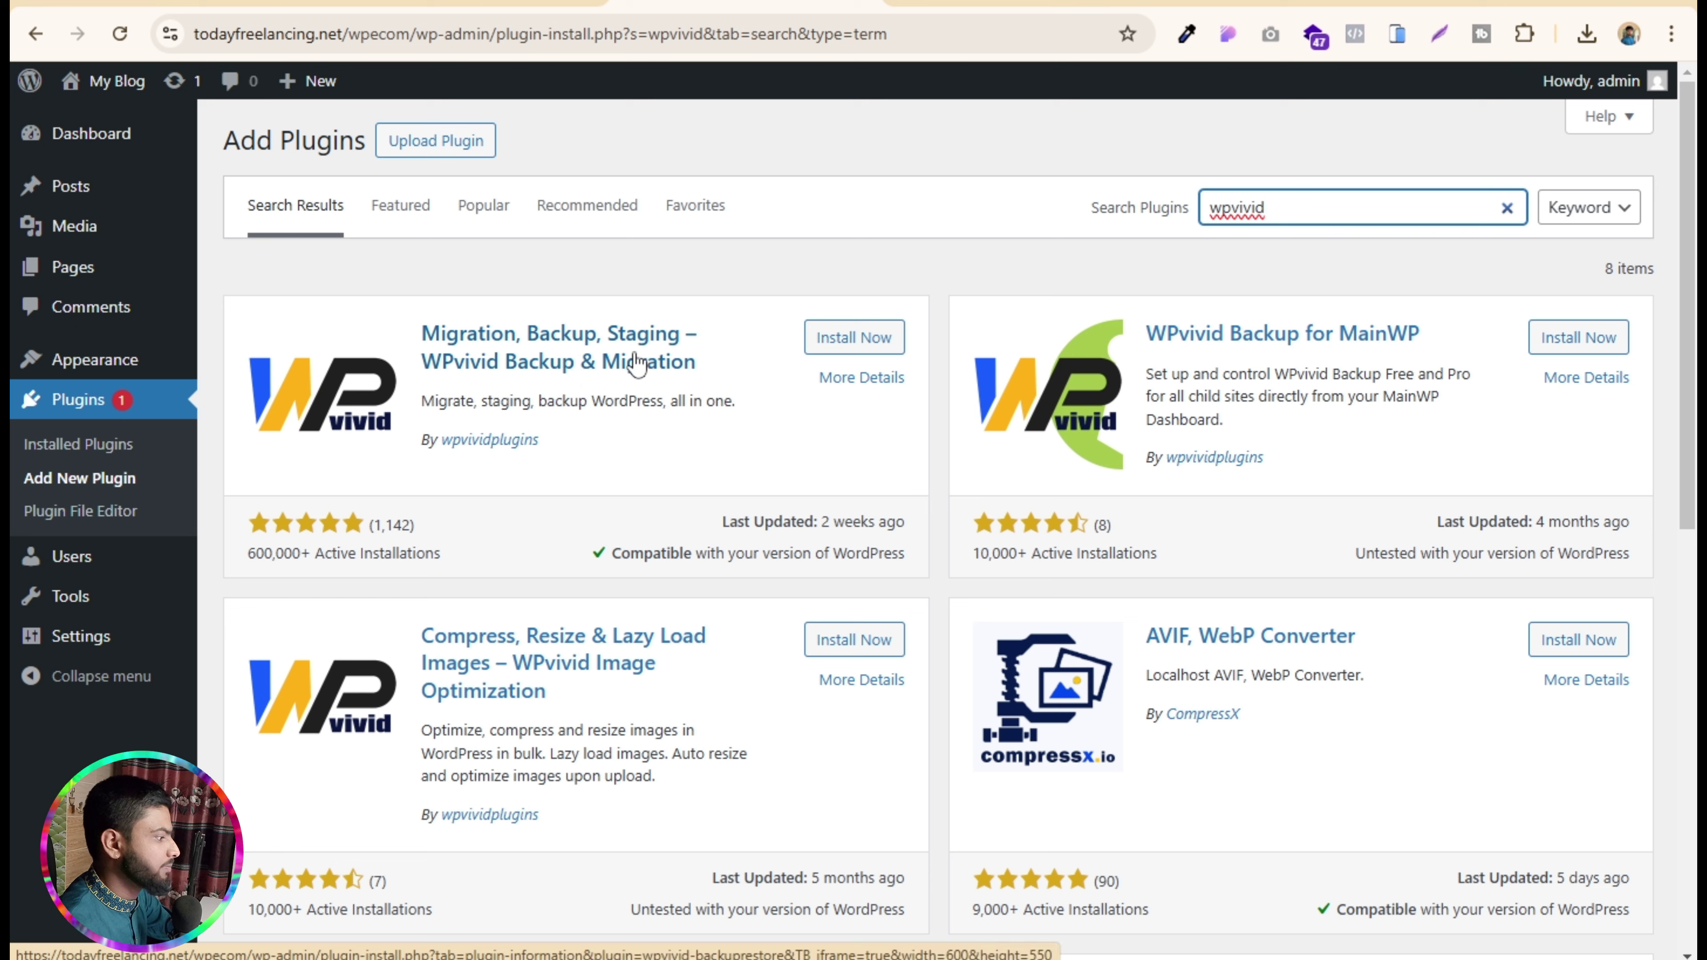
click(848, 342)
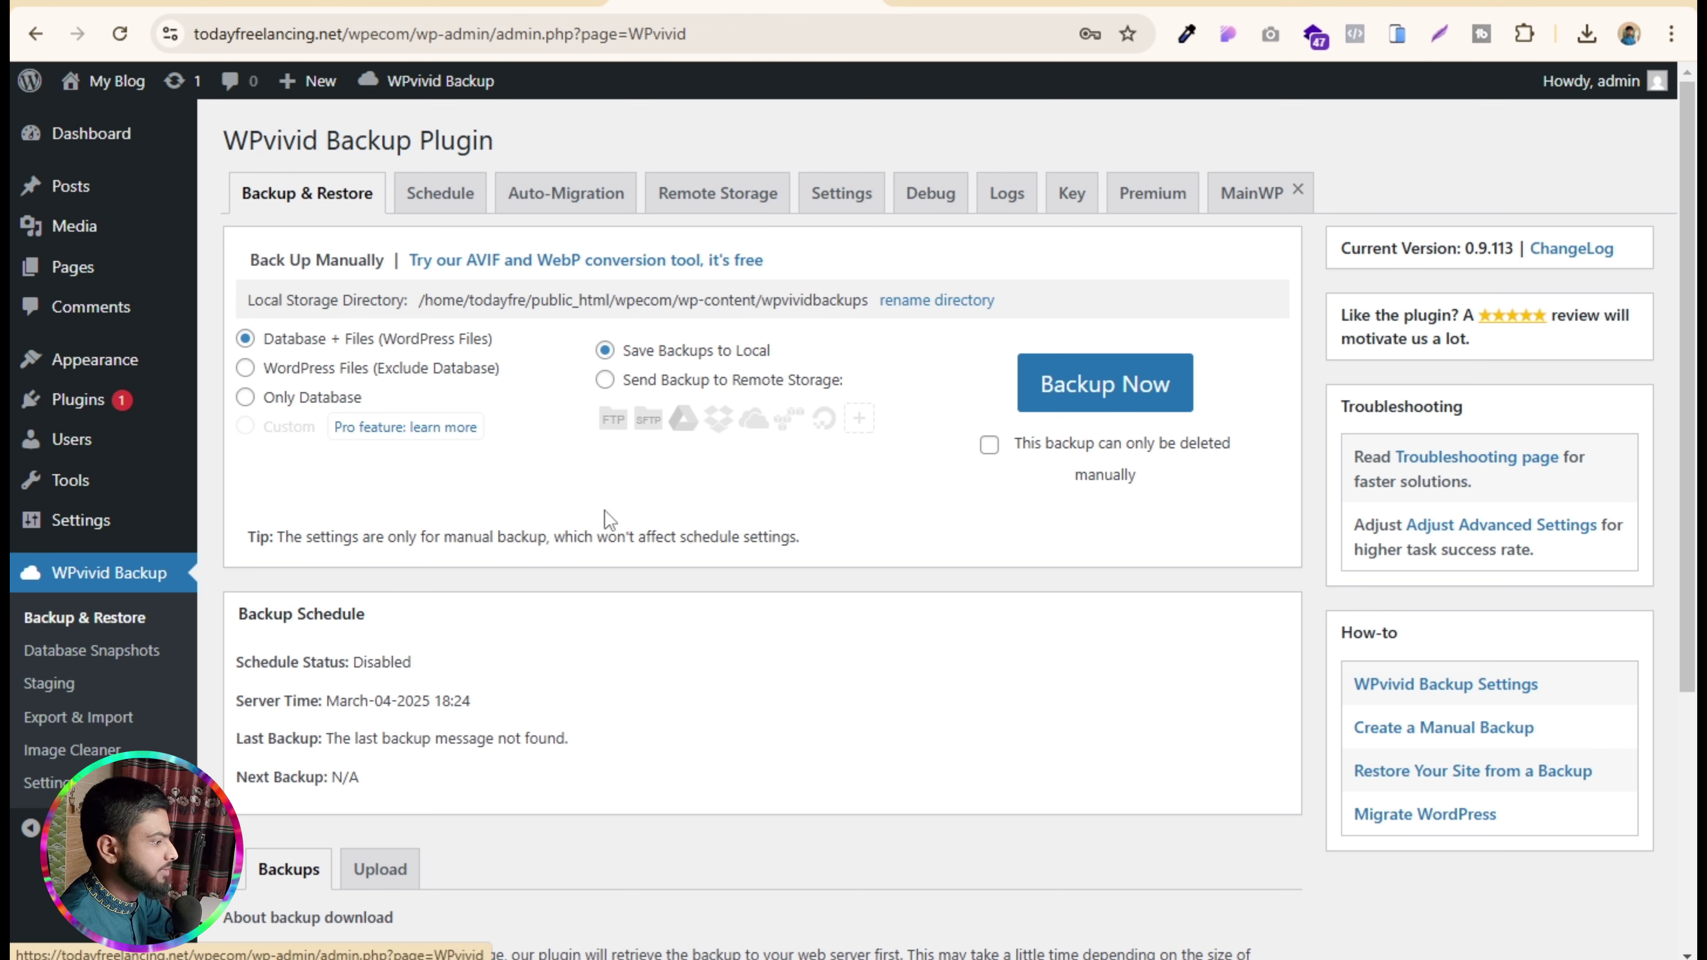
- Upload the 187.84 MB backup zip from Downloads through WPvivid's Upload tab
scroll(516, 351, down, 5)
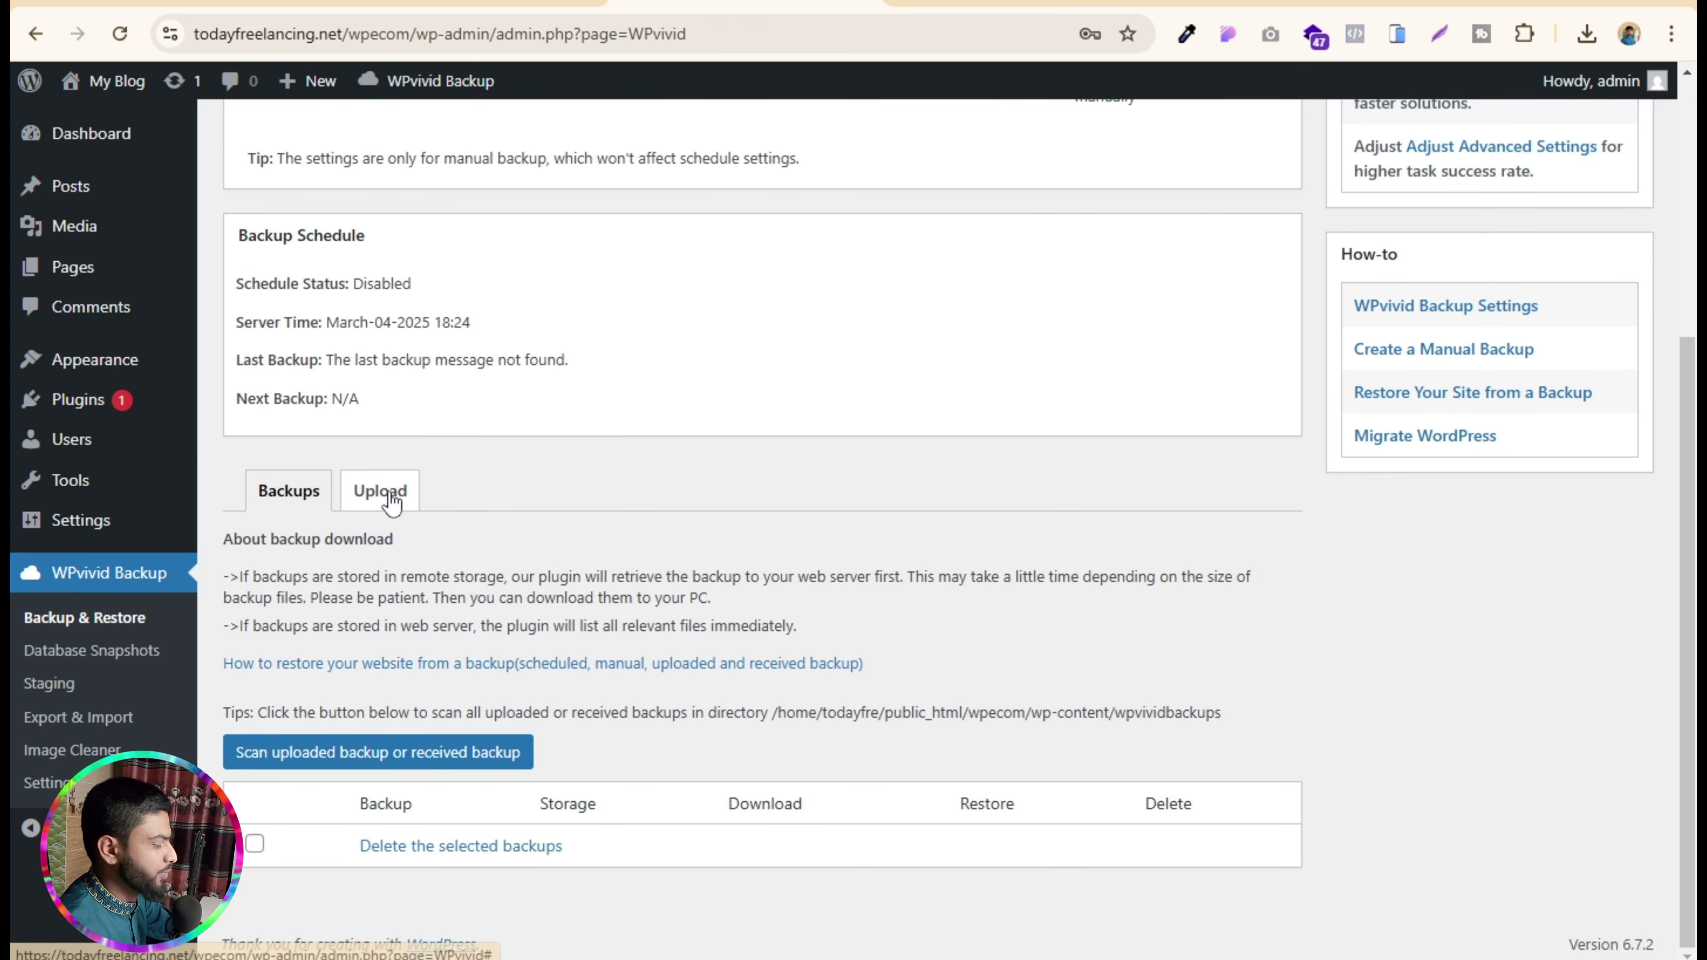
click(388, 494)
scroll(511, 703, down, 5)
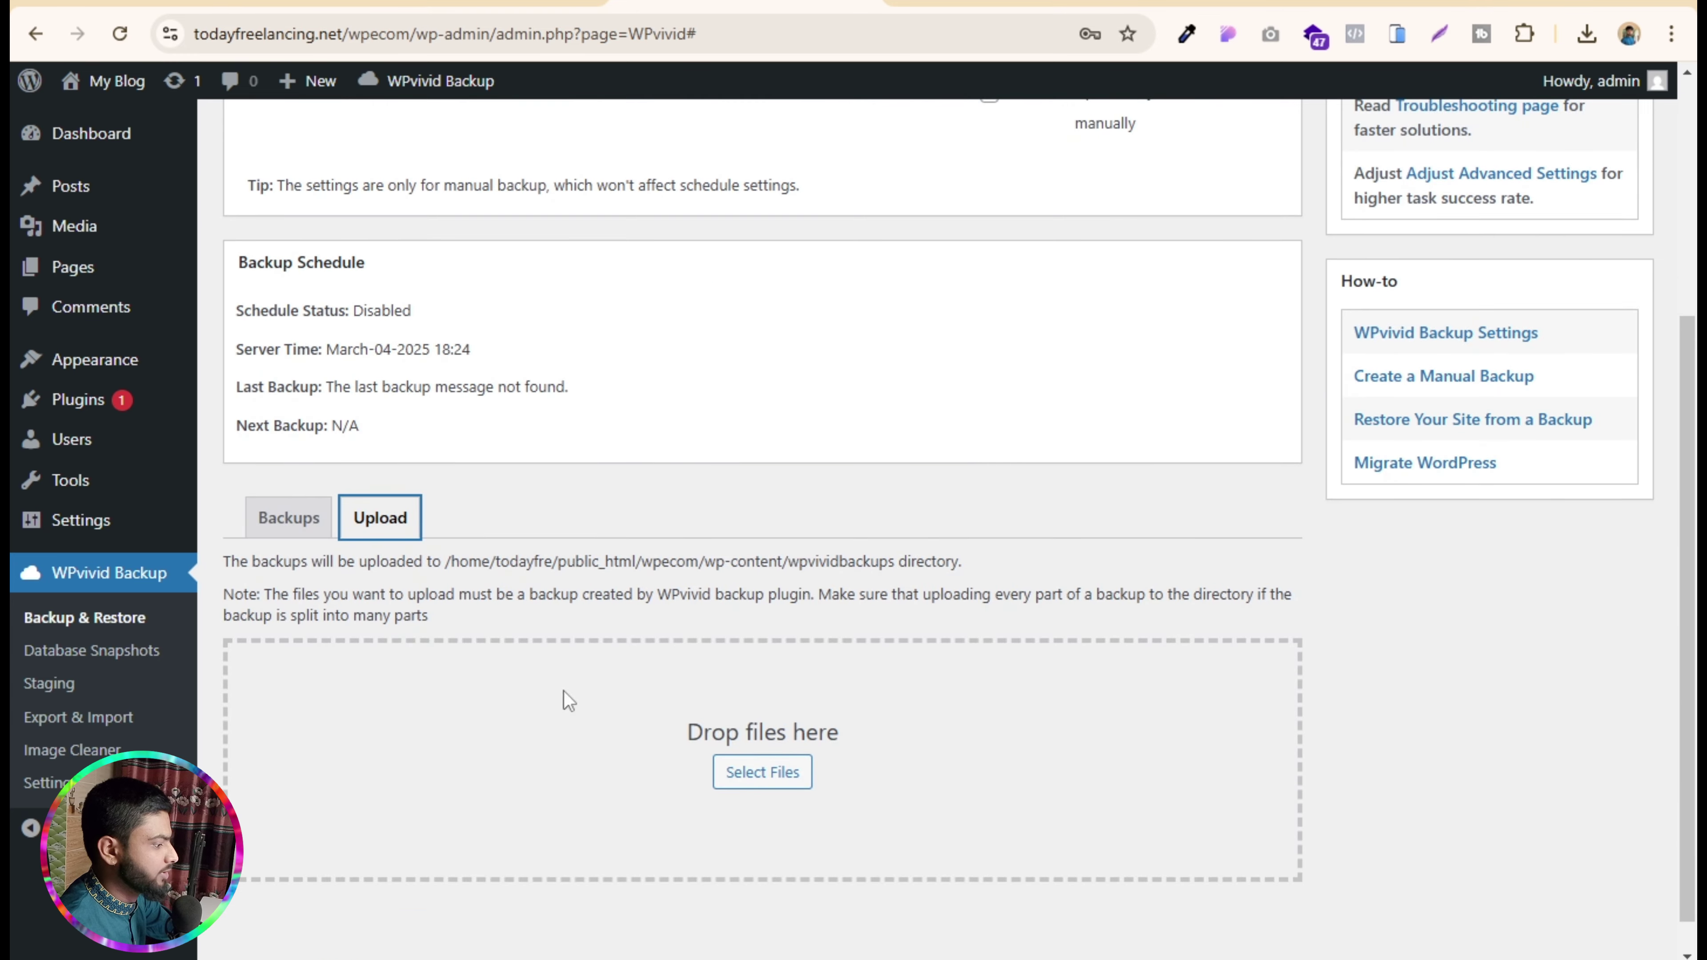
click(792, 777)
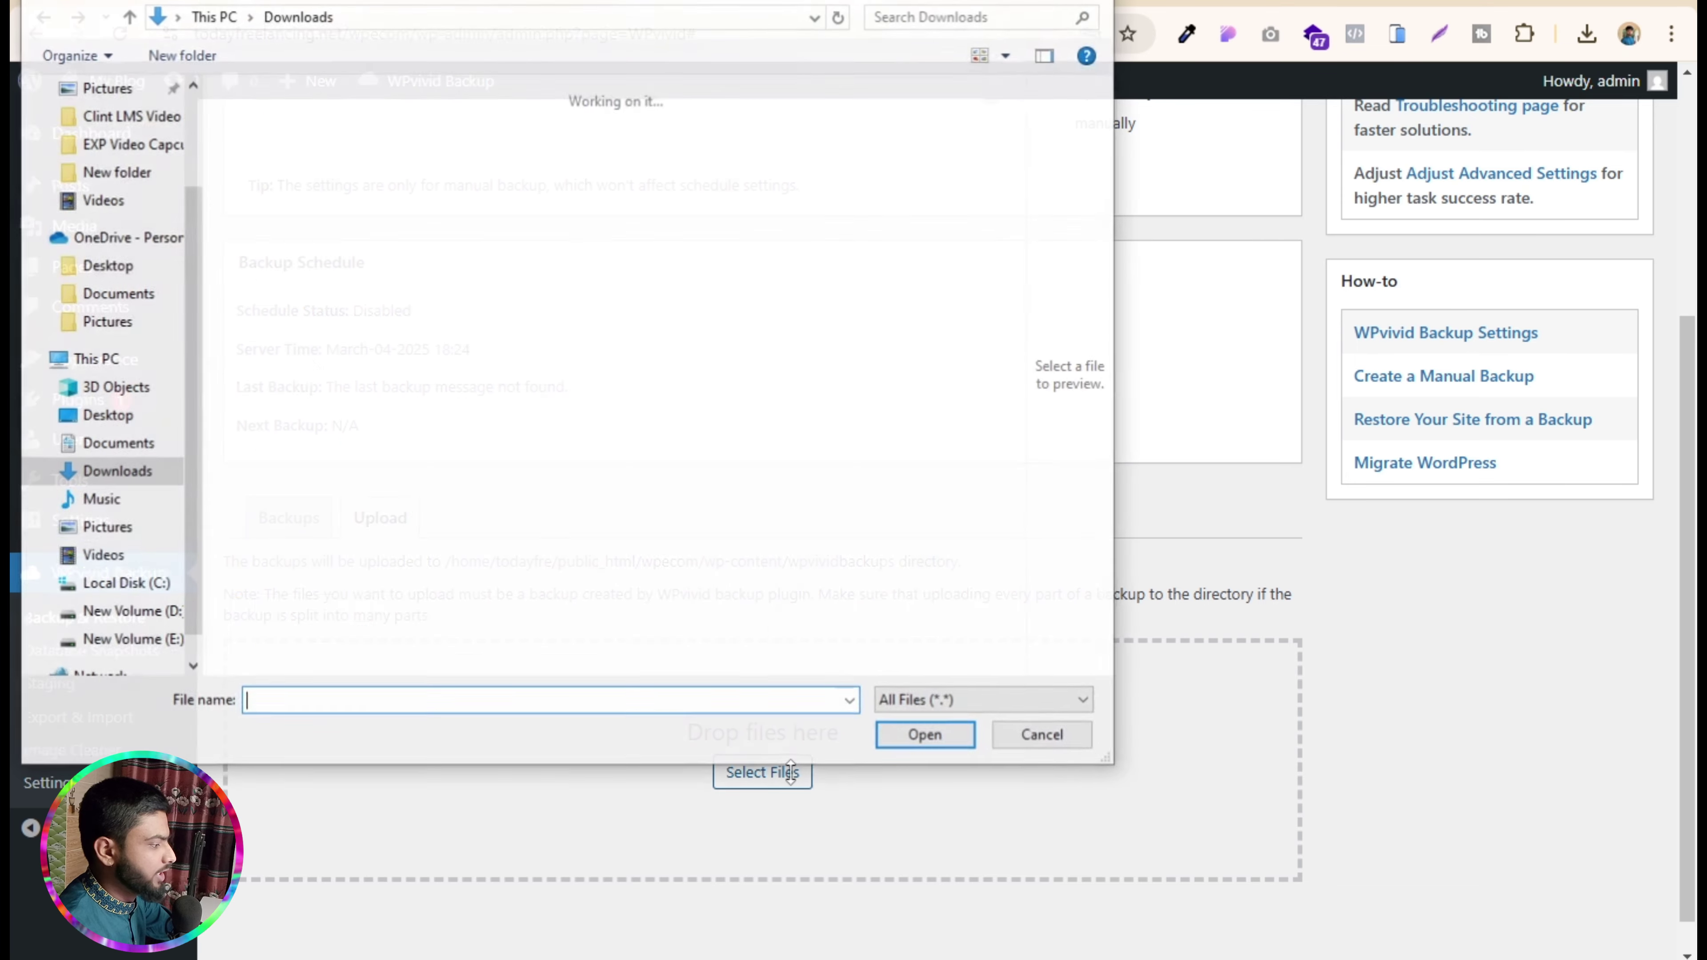
click(292, 176)
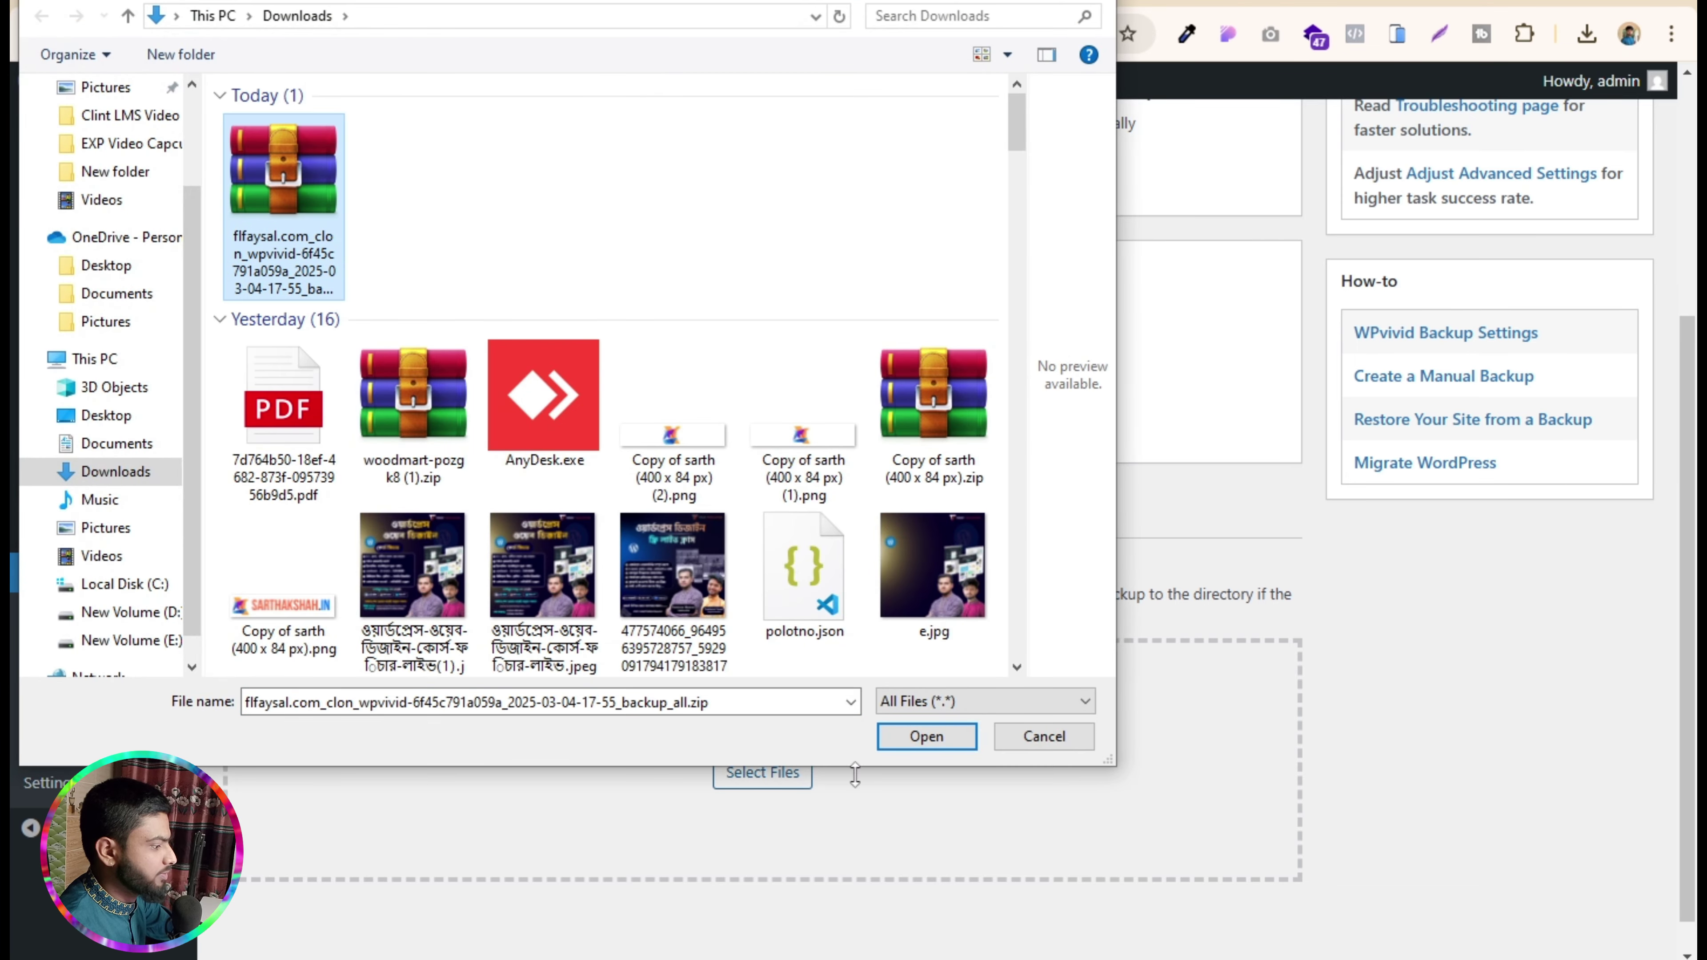
click(926, 736)
scroll(733, 402, down, 2)
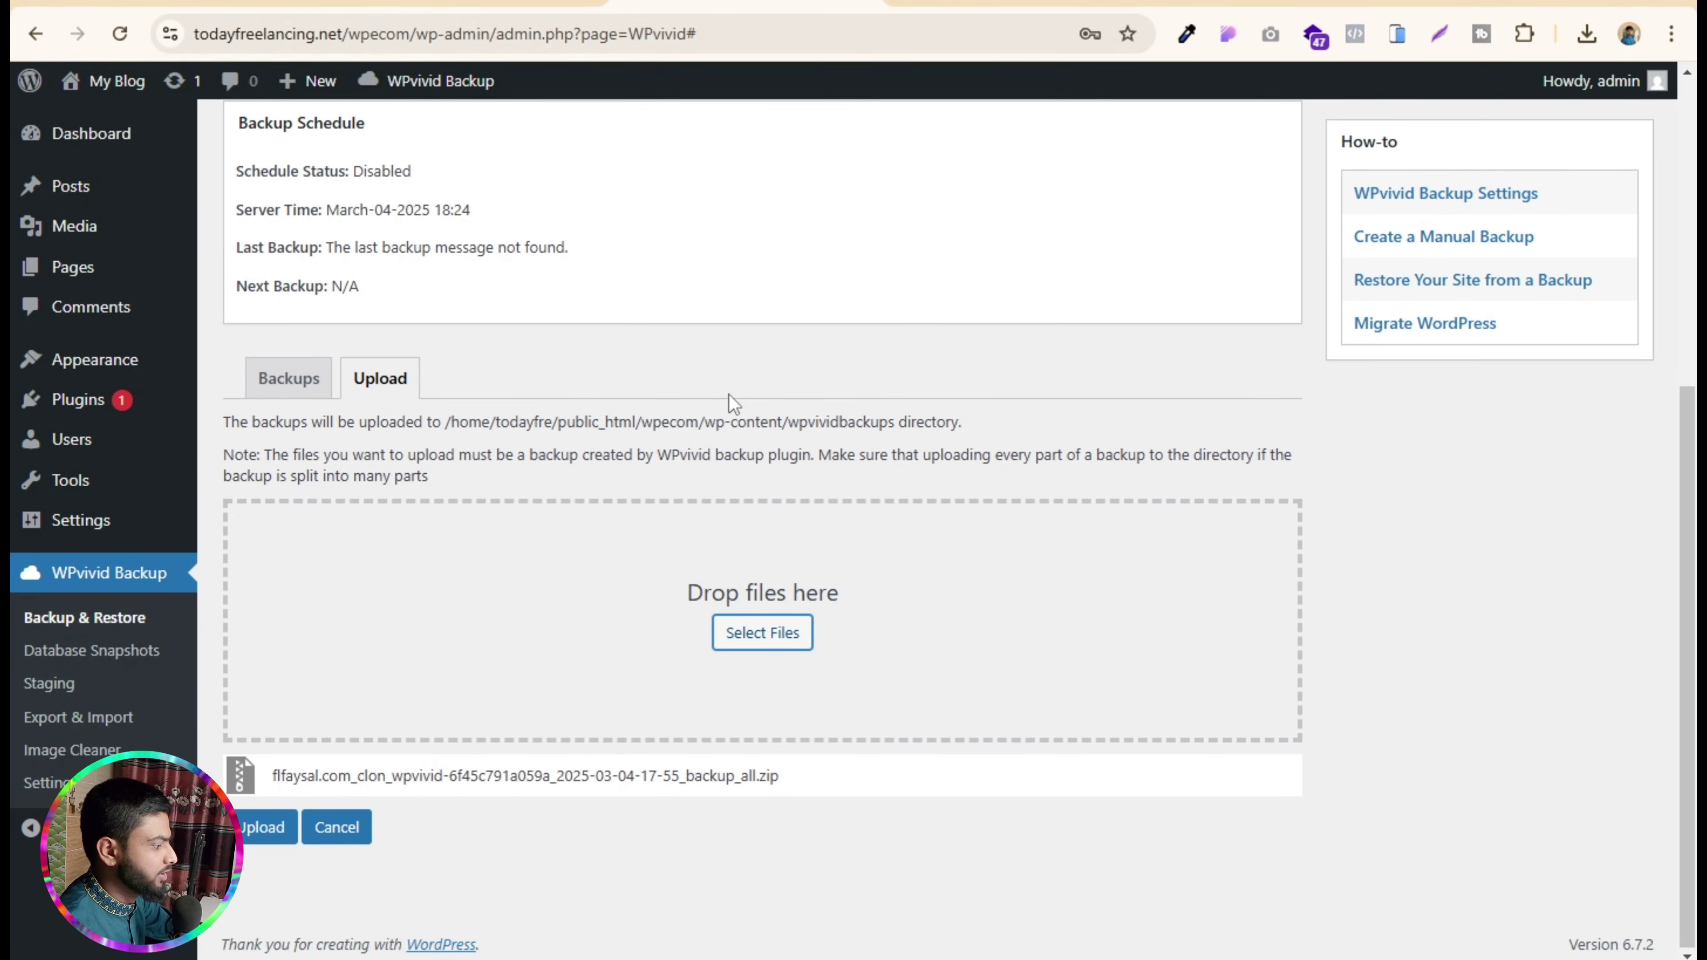
click(266, 826)
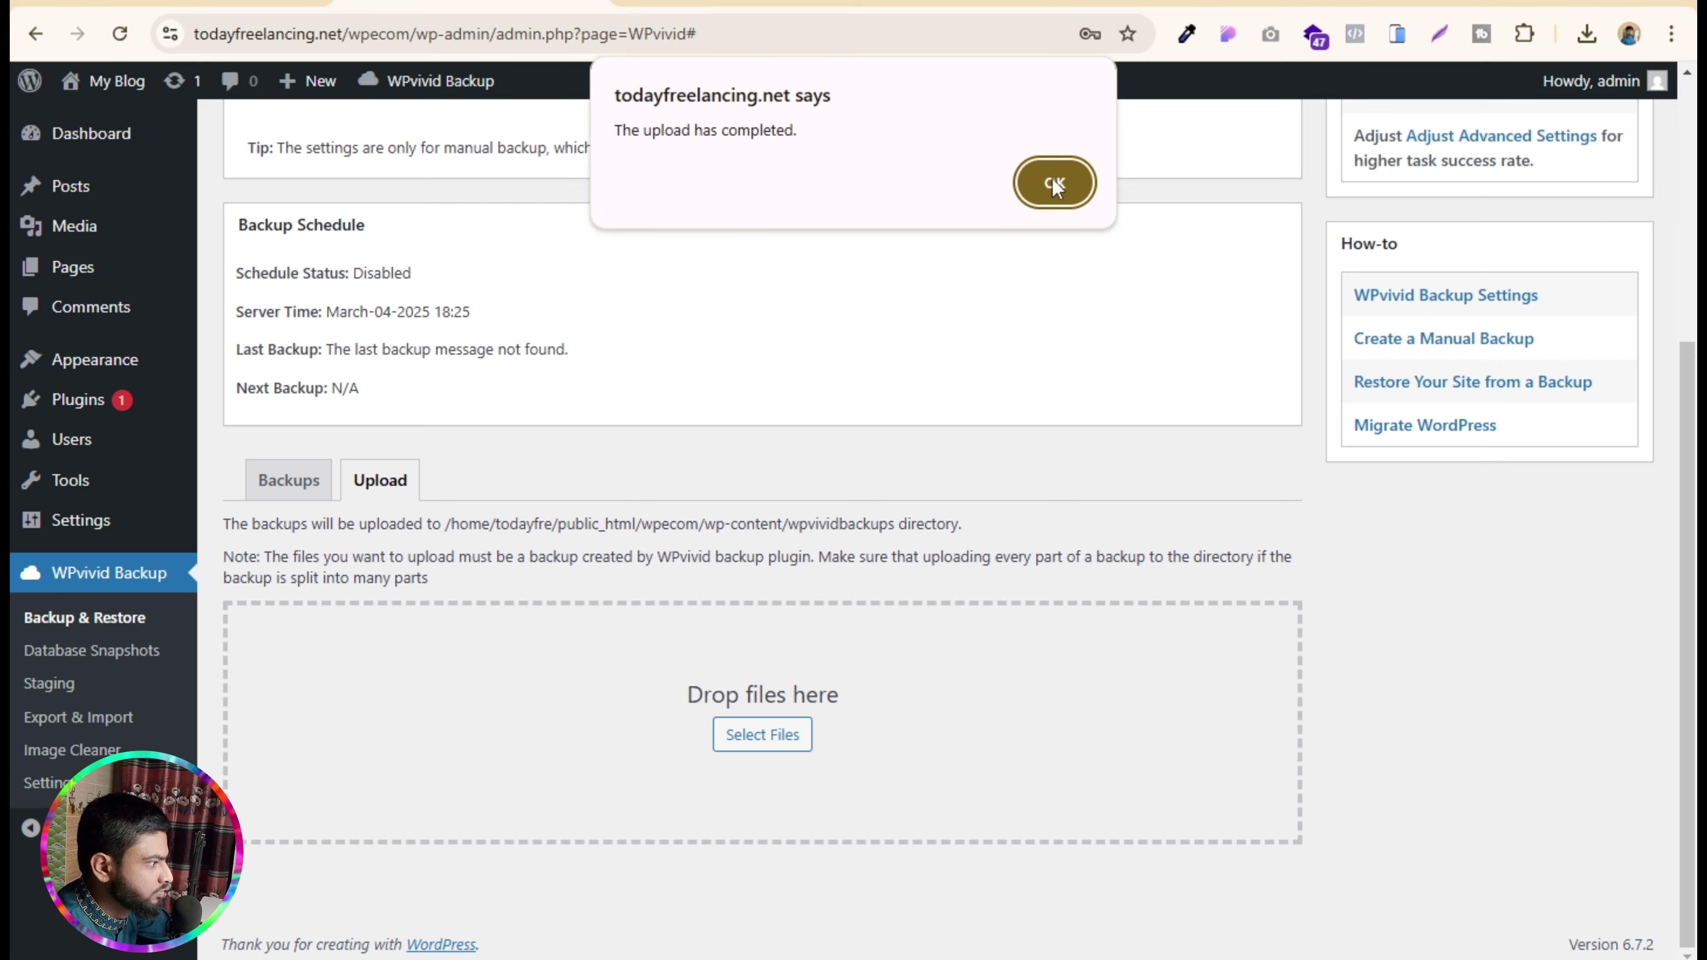
click(1054, 181)
scroll(697, 534, down, 6)
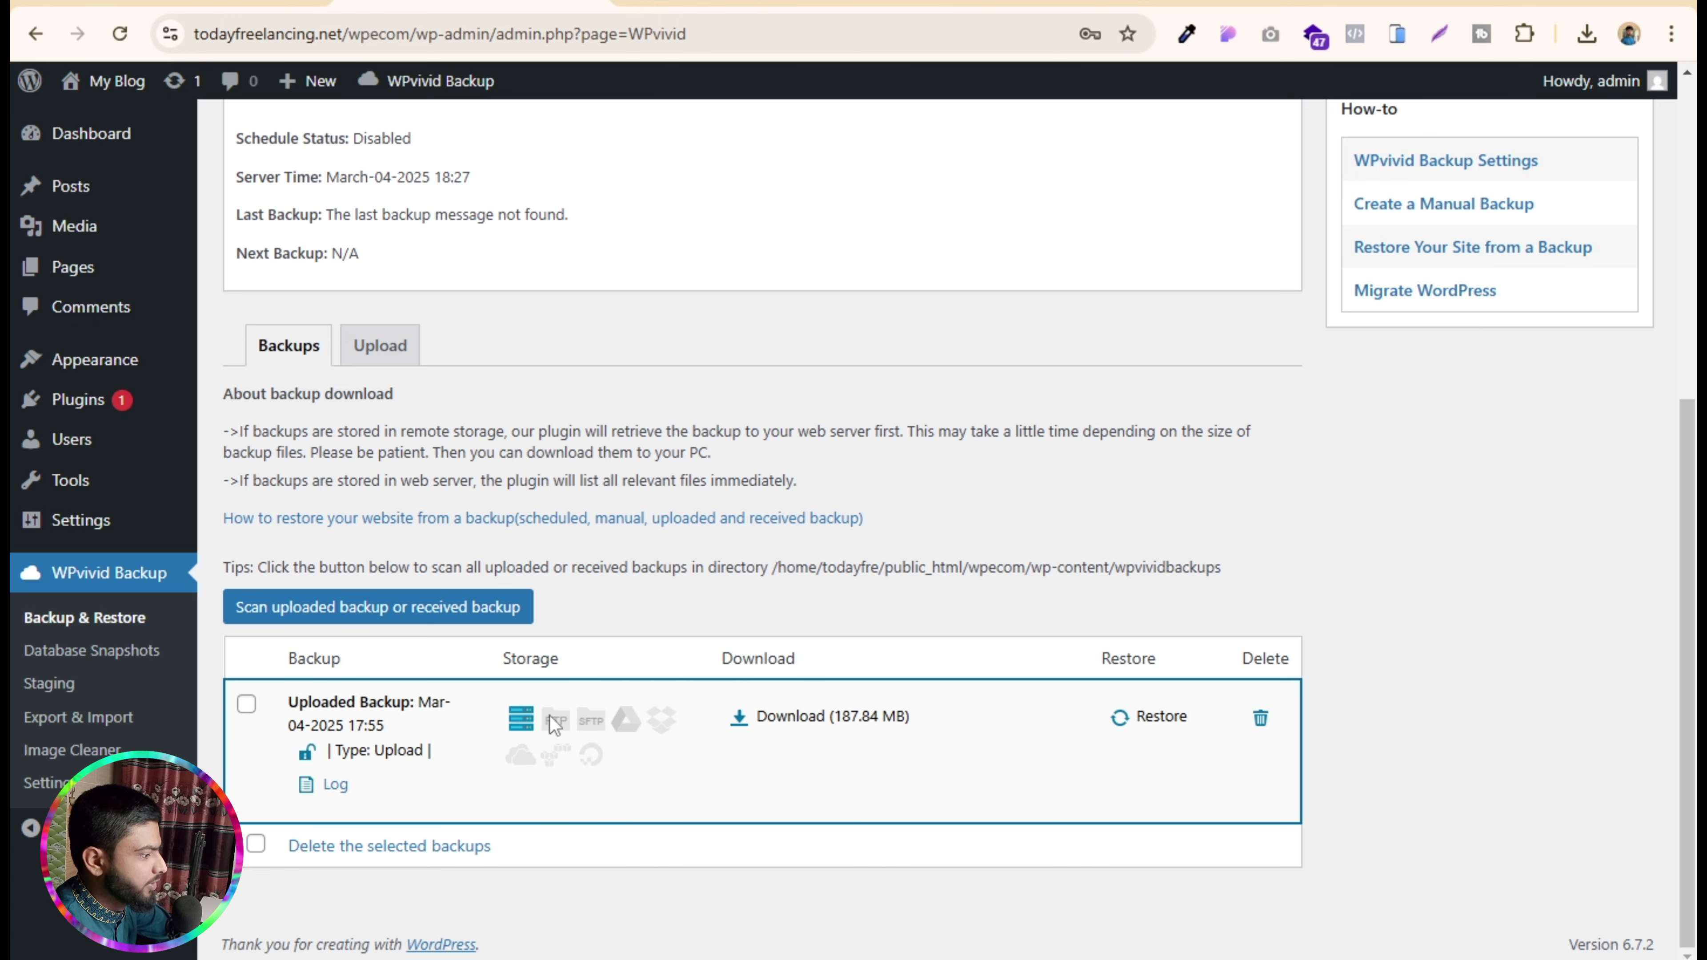
- Restore the site from the uploaded Mar-04-2025 WPvivid backup and dismiss the completion alert
click(1158, 725)
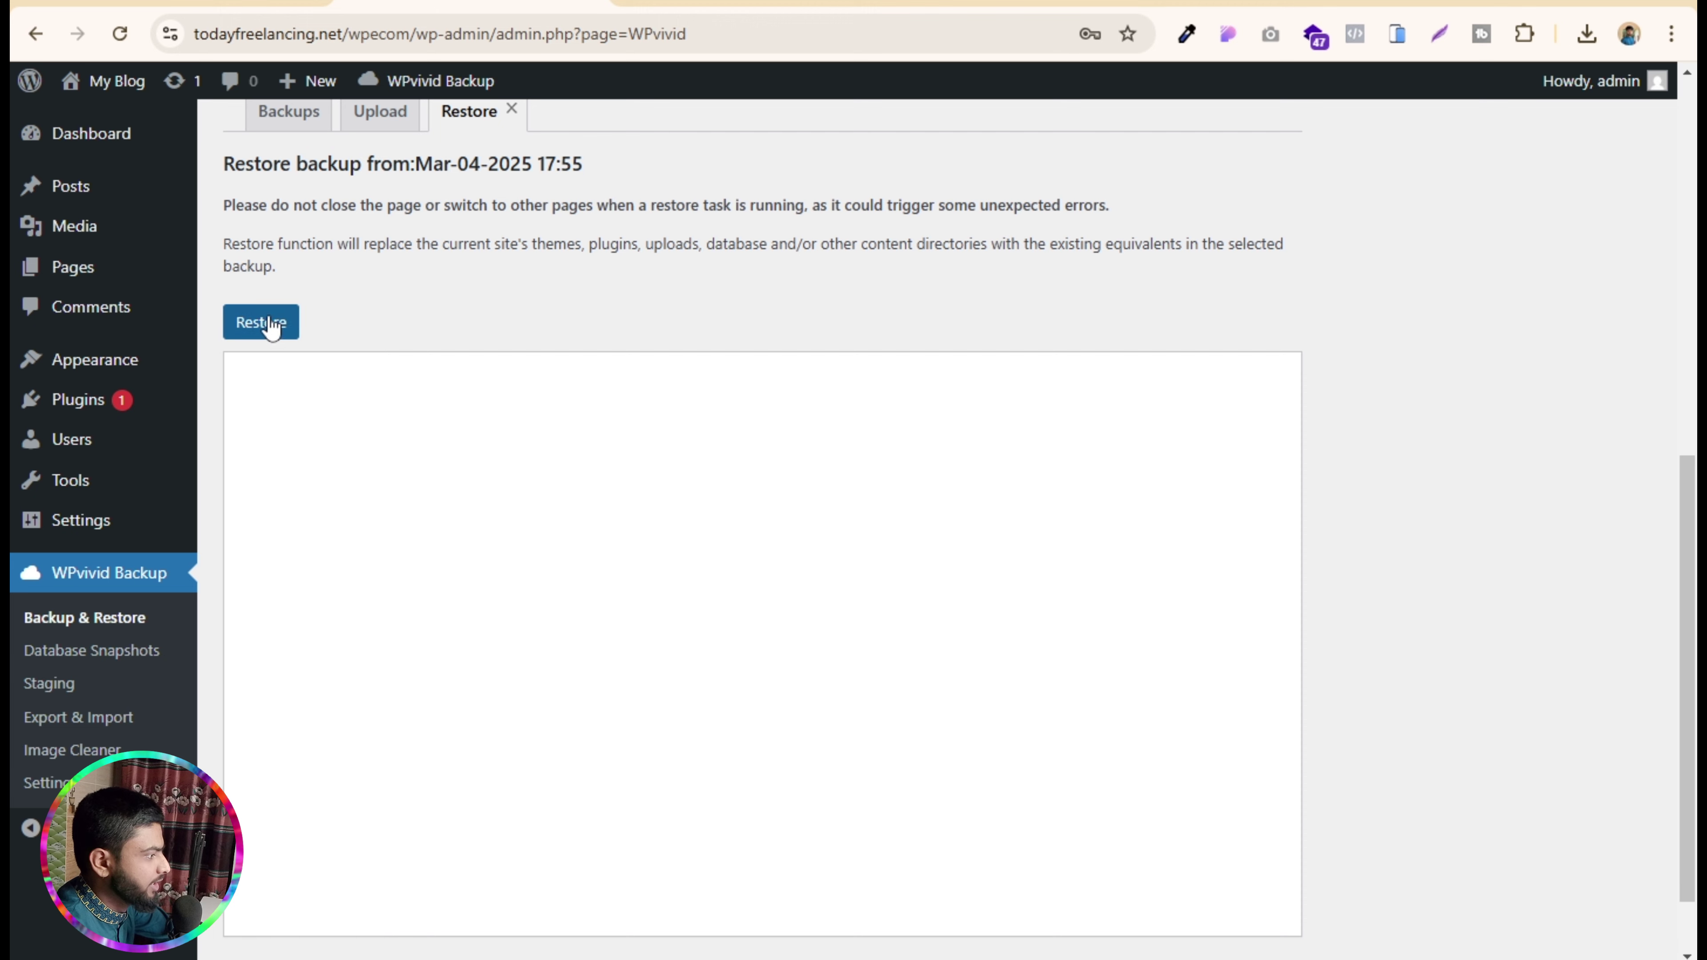
click(262, 323)
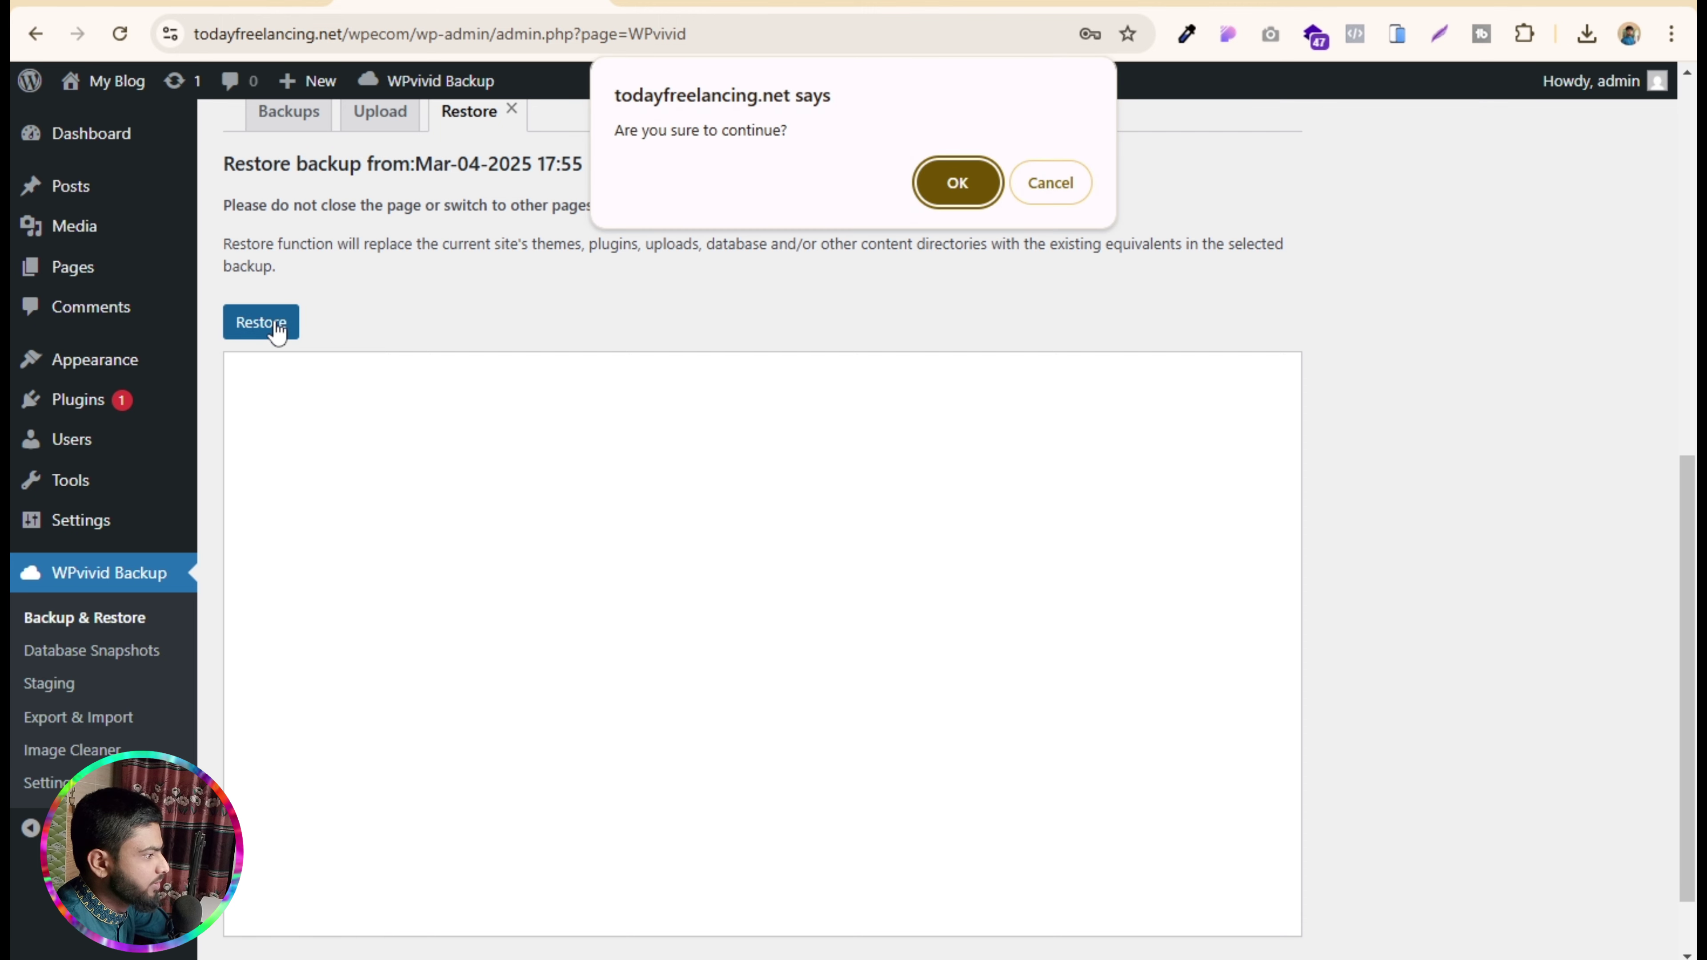
click(970, 181)
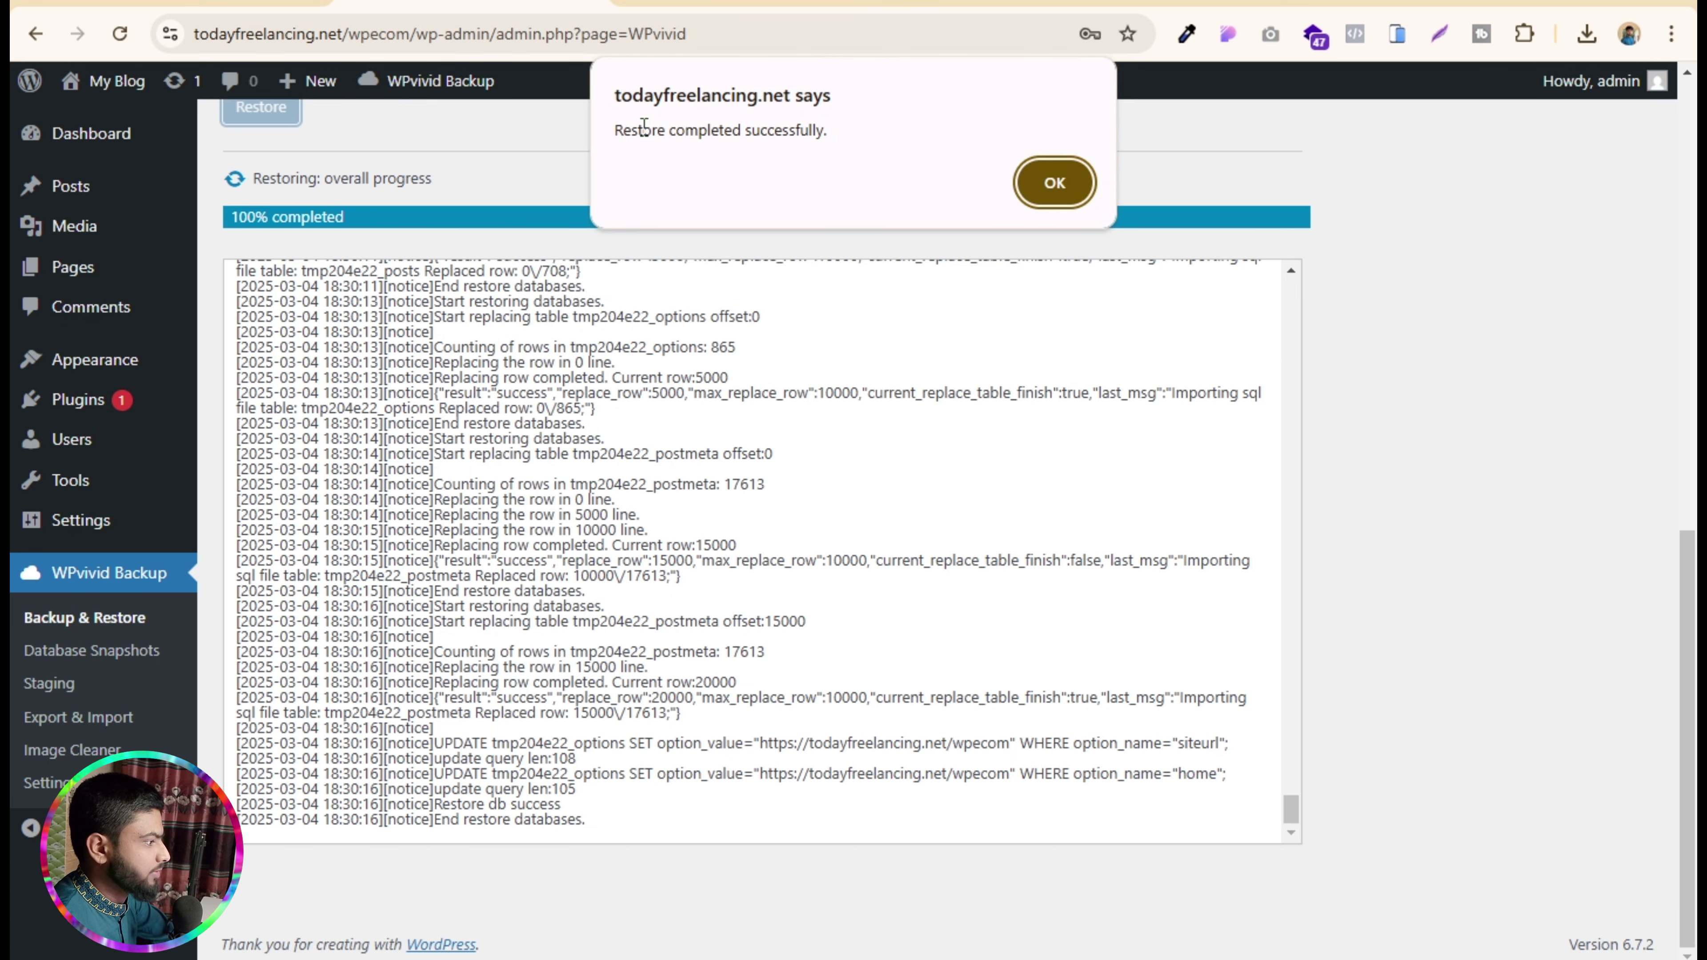
drag(619, 131, 867, 156)
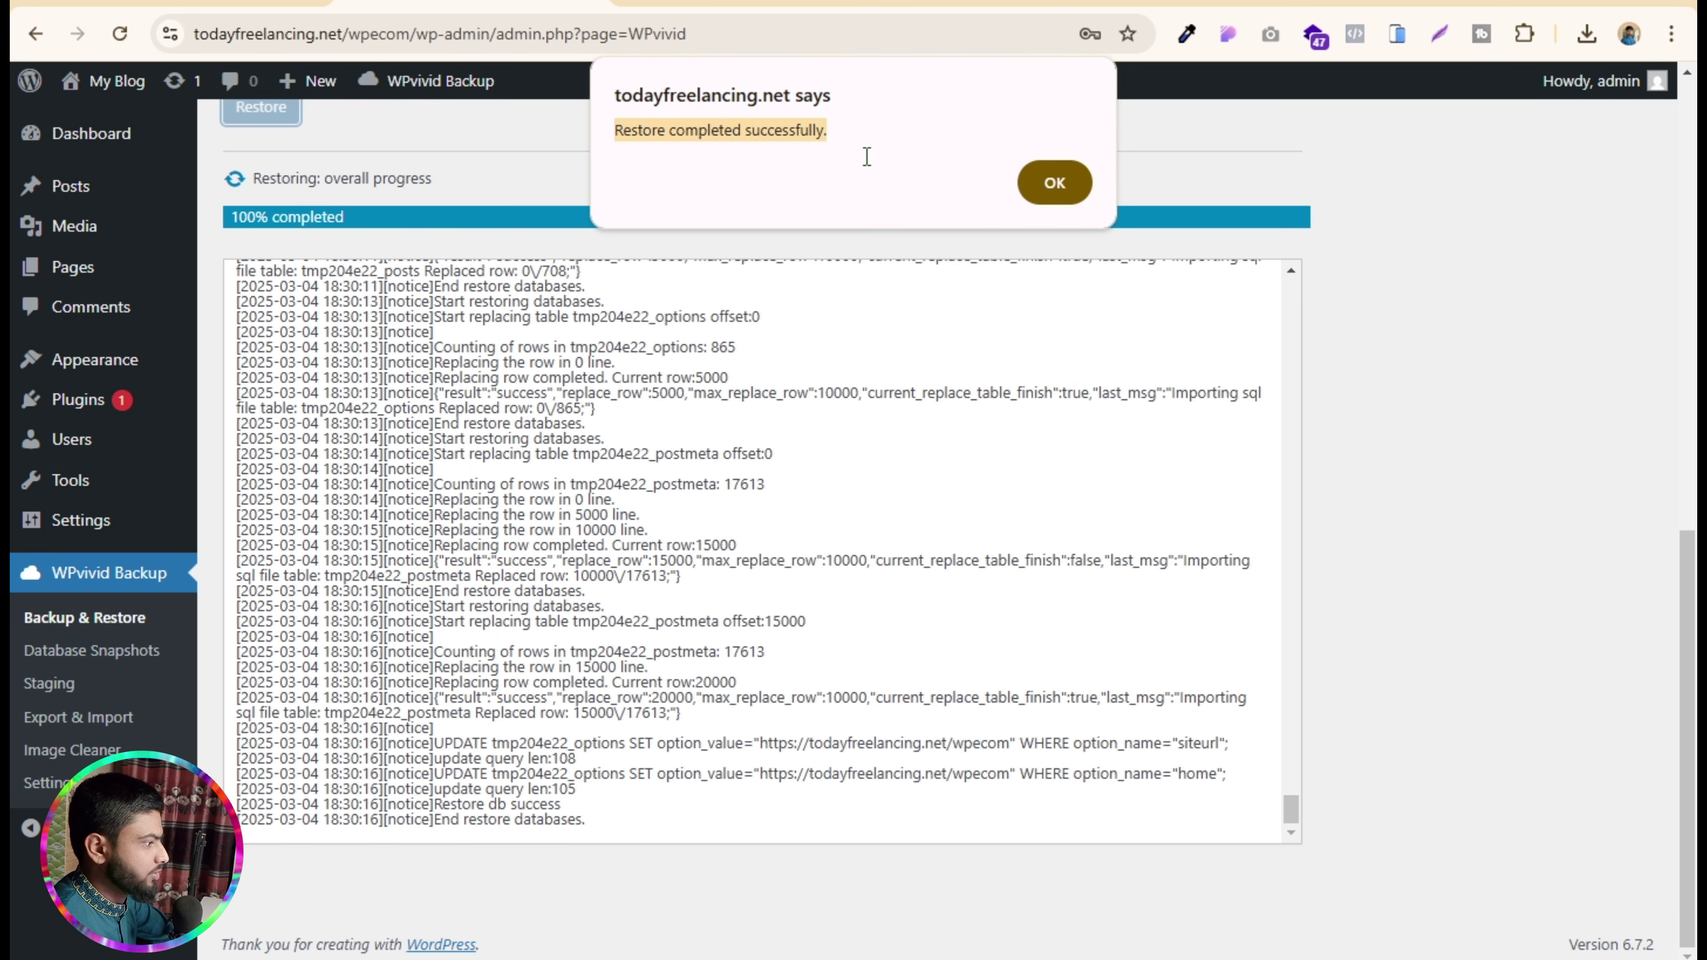
click(1055, 185)
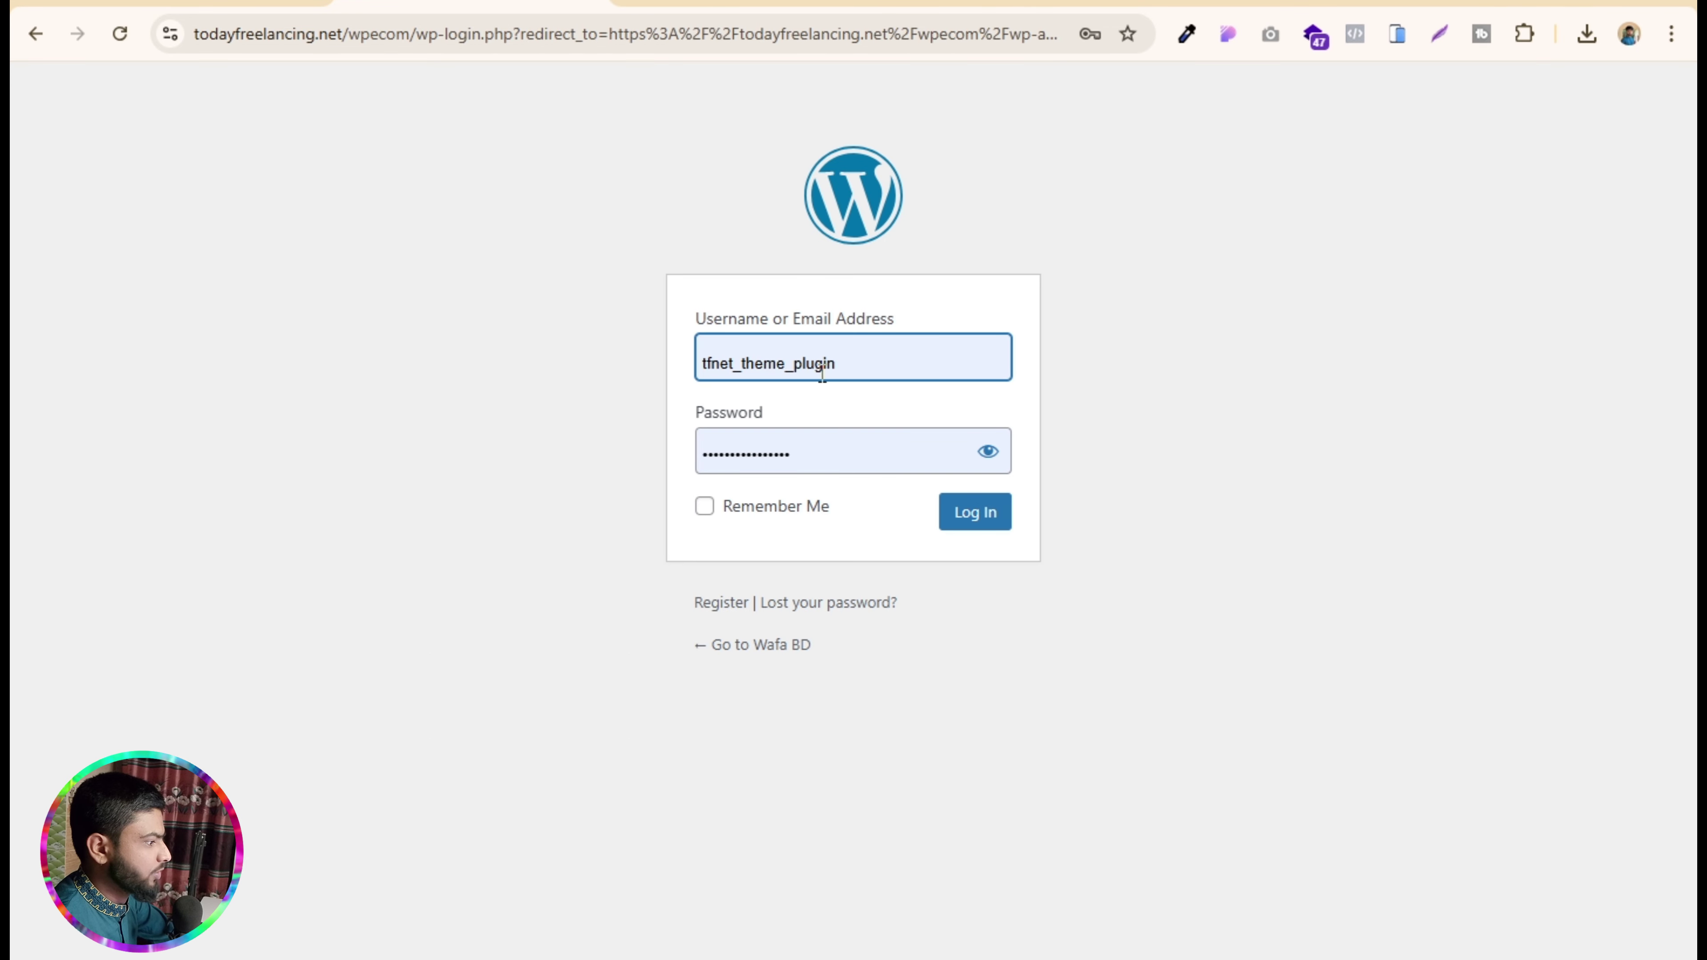
- Clear the prefilled username and log in with the admin credentials
click(852, 361)
drag(852, 361, 638, 326)
key(ctrl+a)
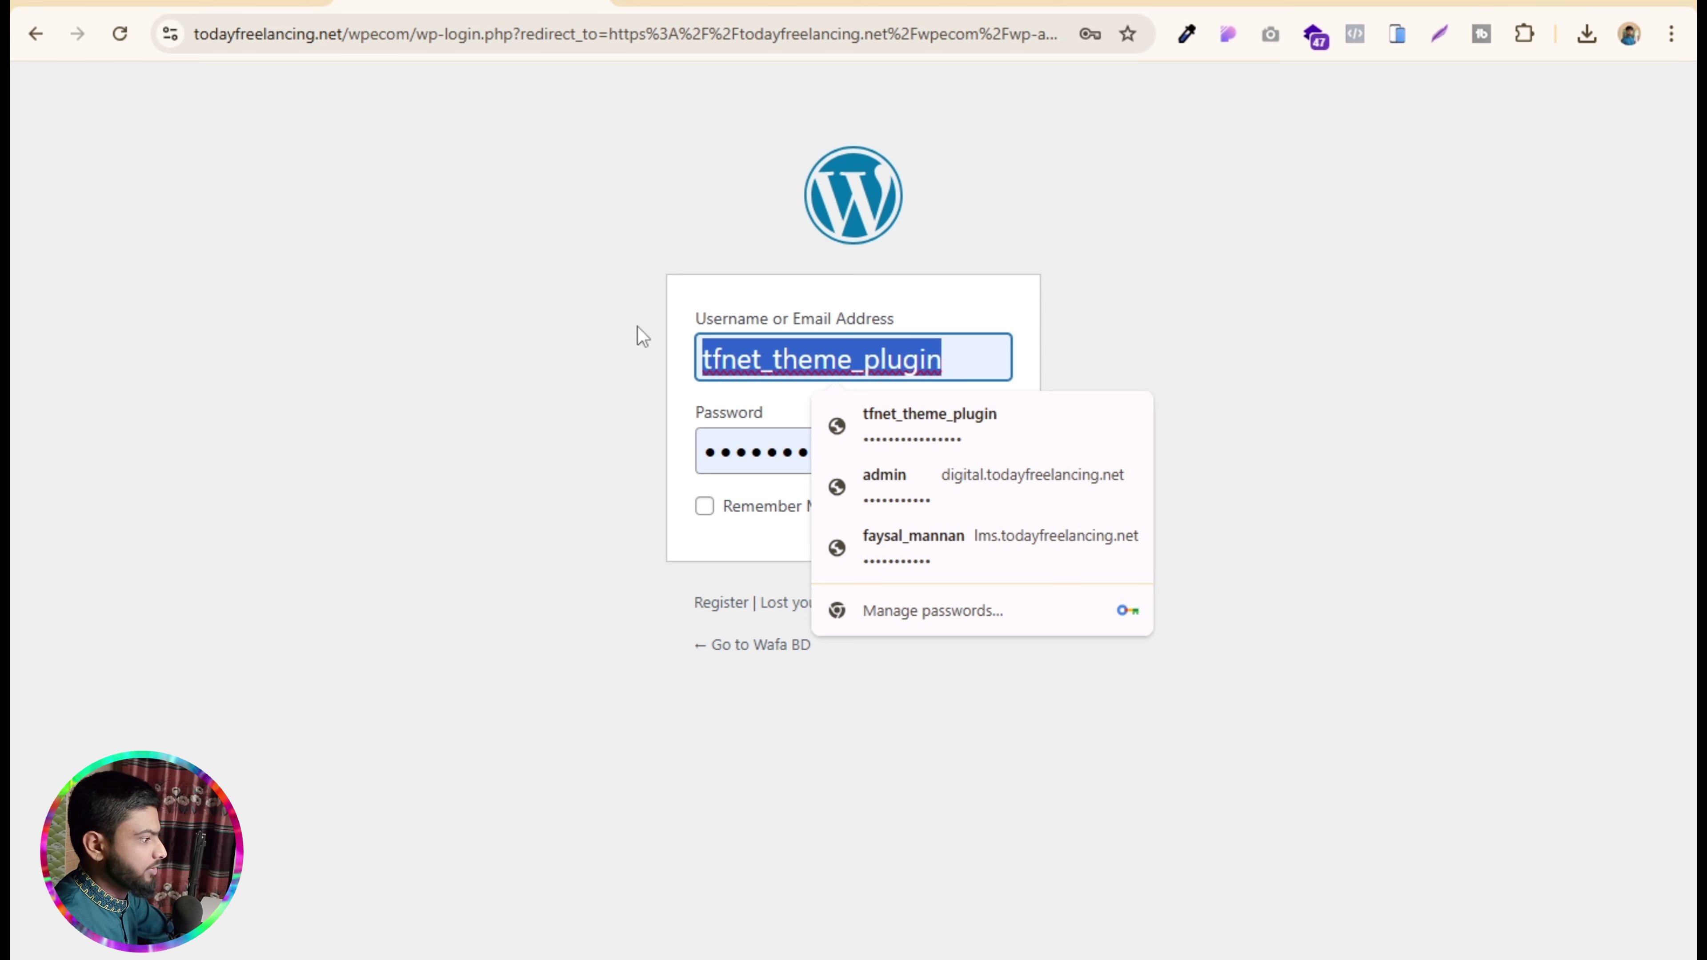
key(BackSpace)
text(a)
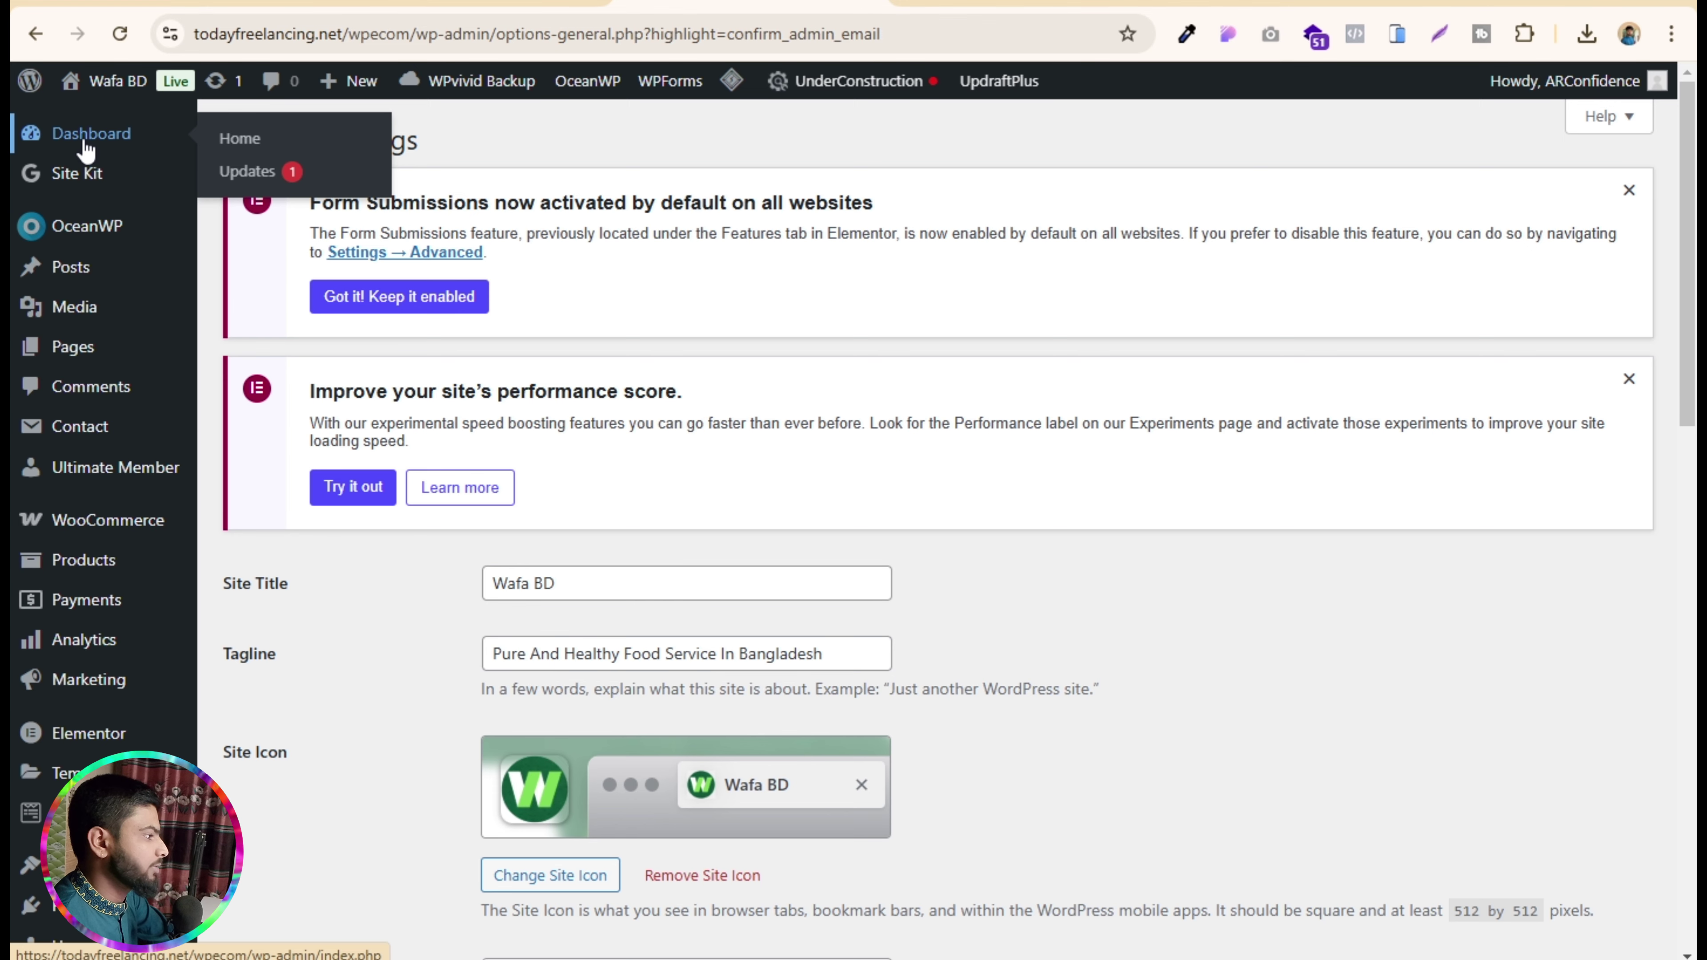
- Go to the Dashboard, then visit the live Wafa BD site
click(87, 149)
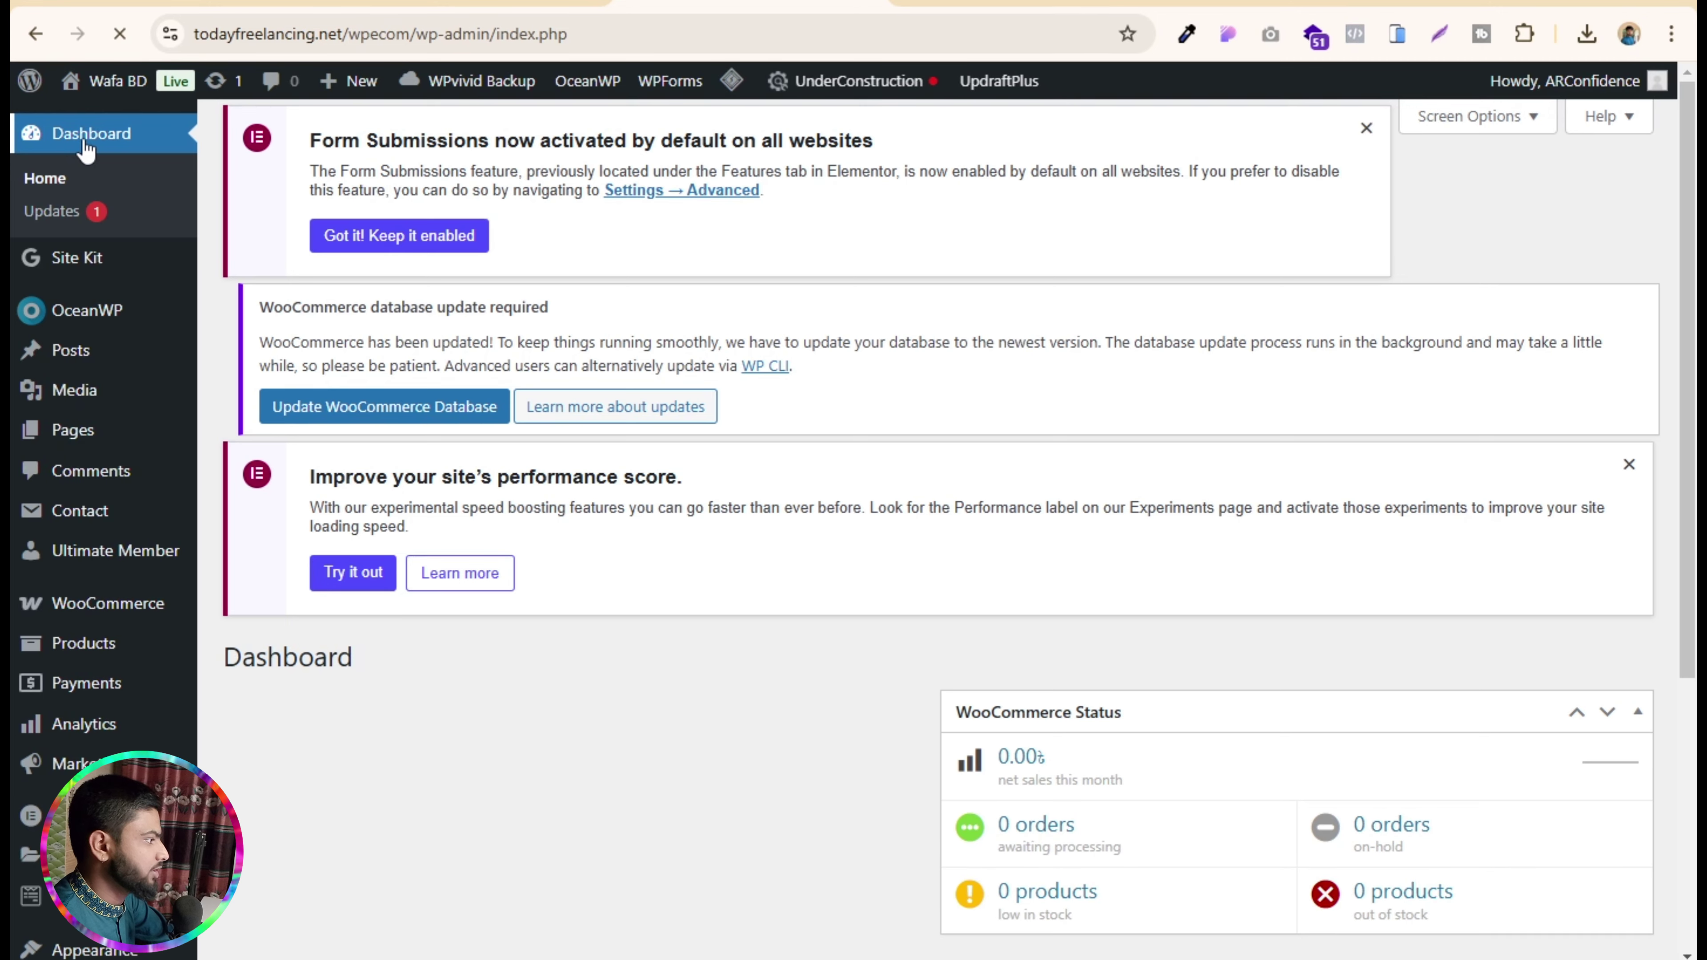
mouse_move(103, 87)
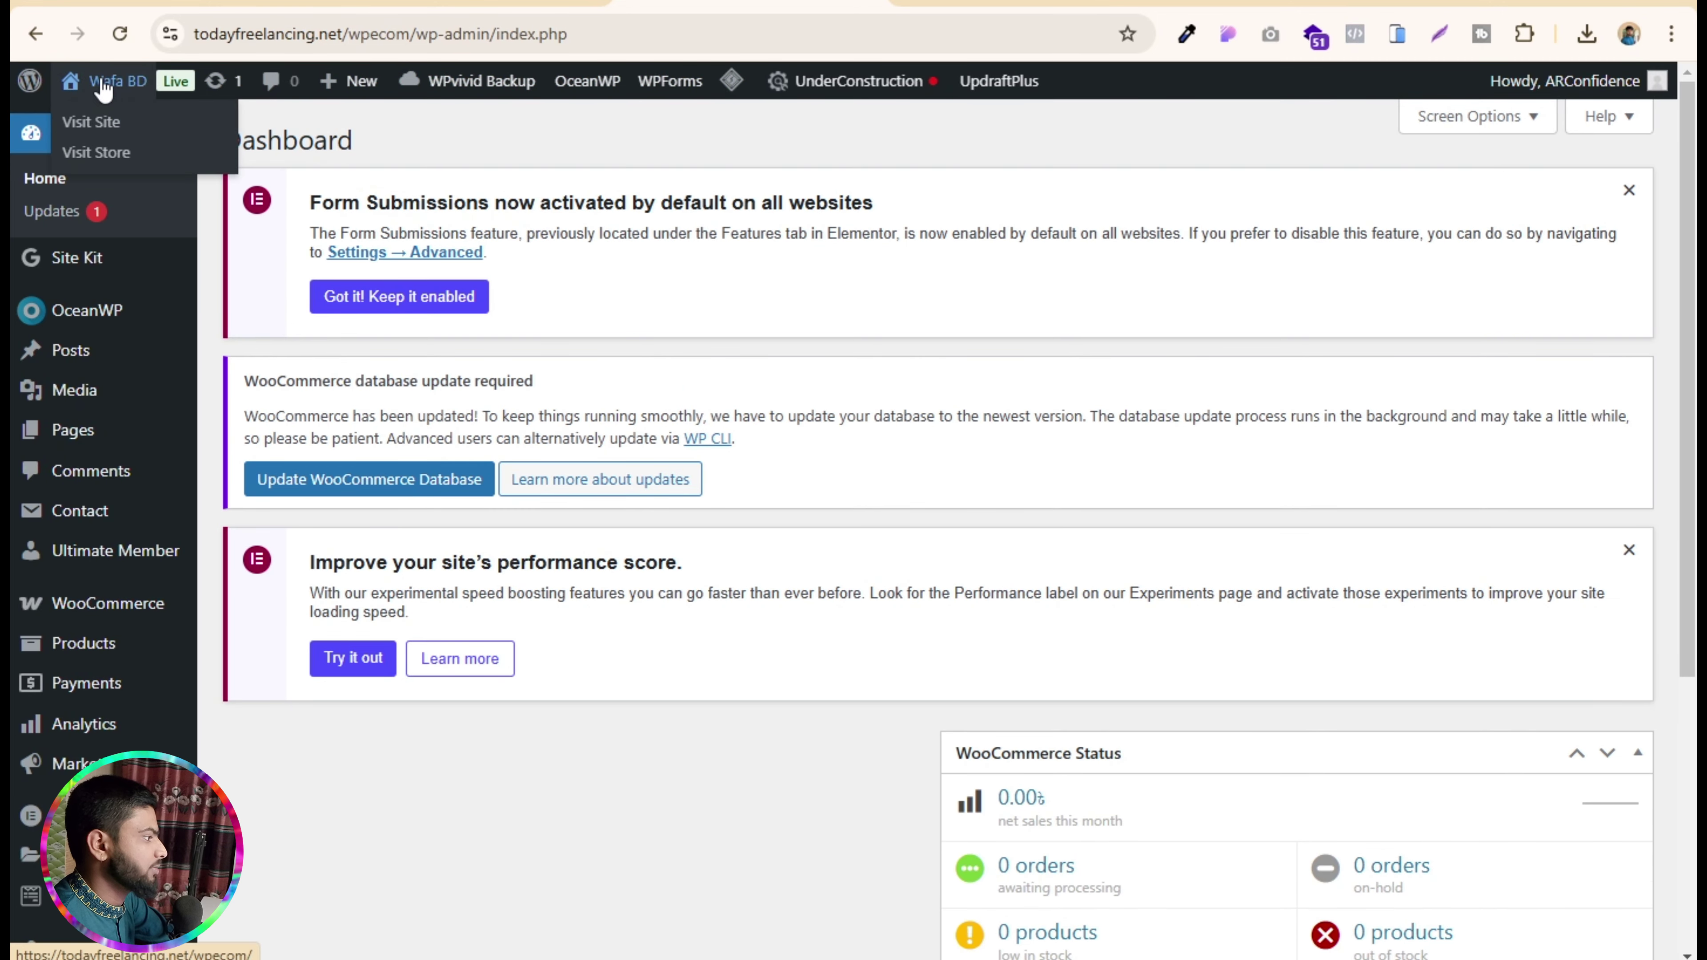
click(96, 137)
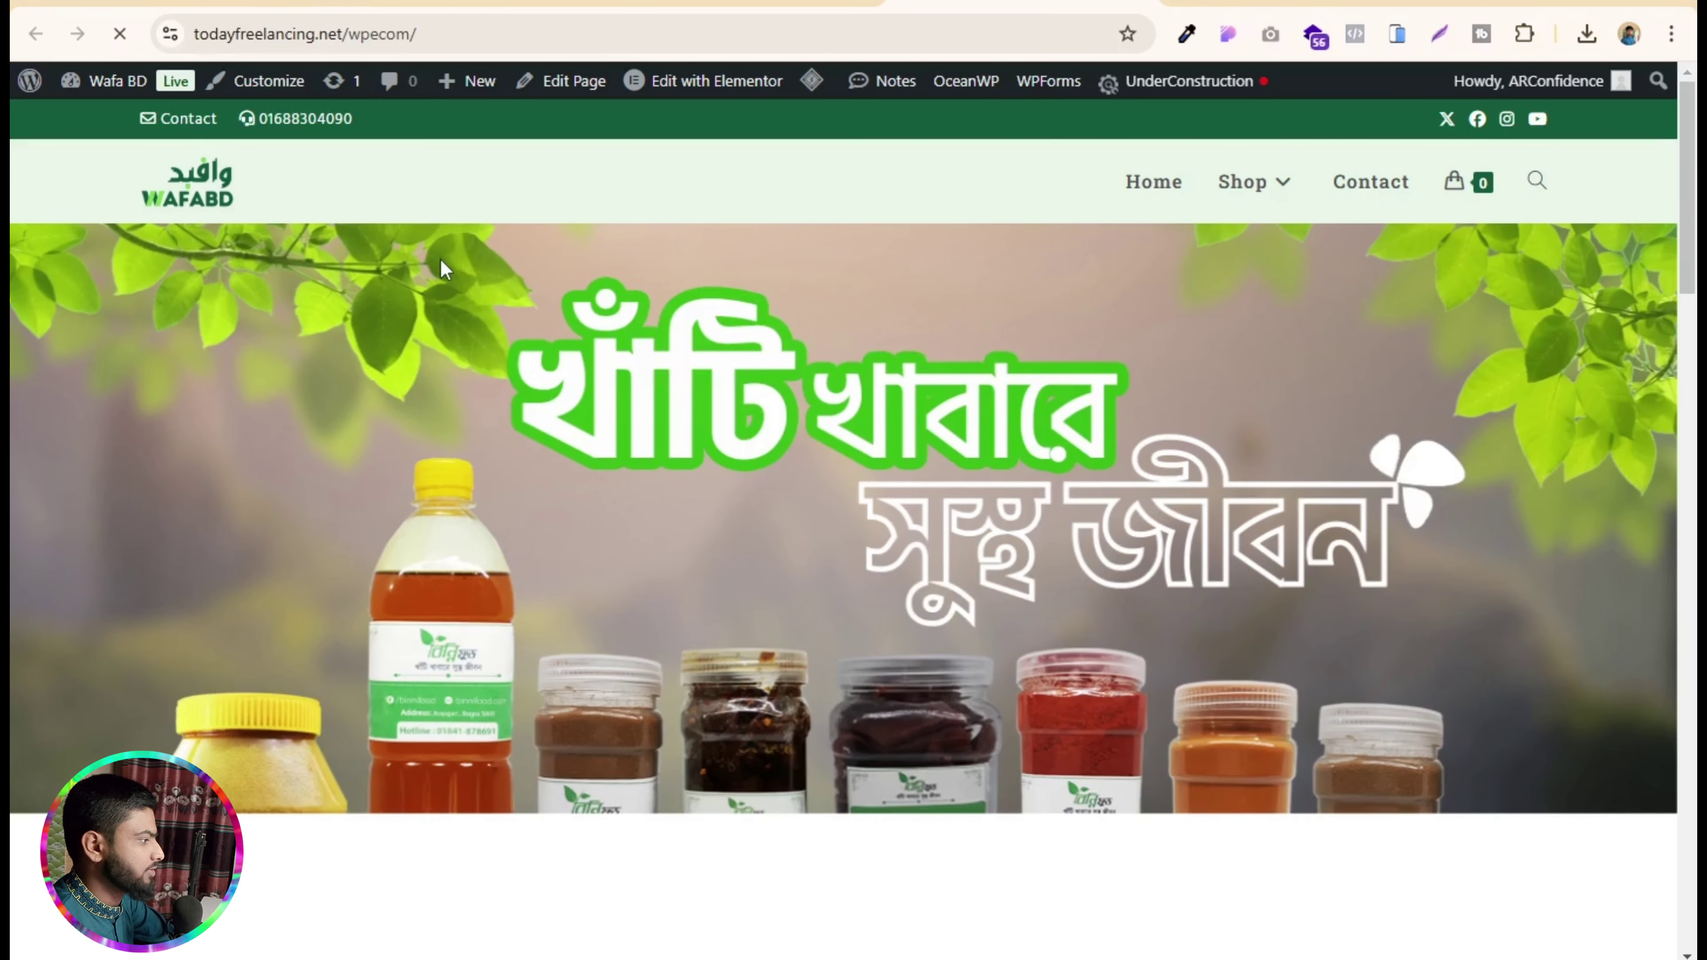
- Review the restored grocery homepage, then go from Edit with Elementor back to the Dashboard
scroll(615, 437, down, 15)
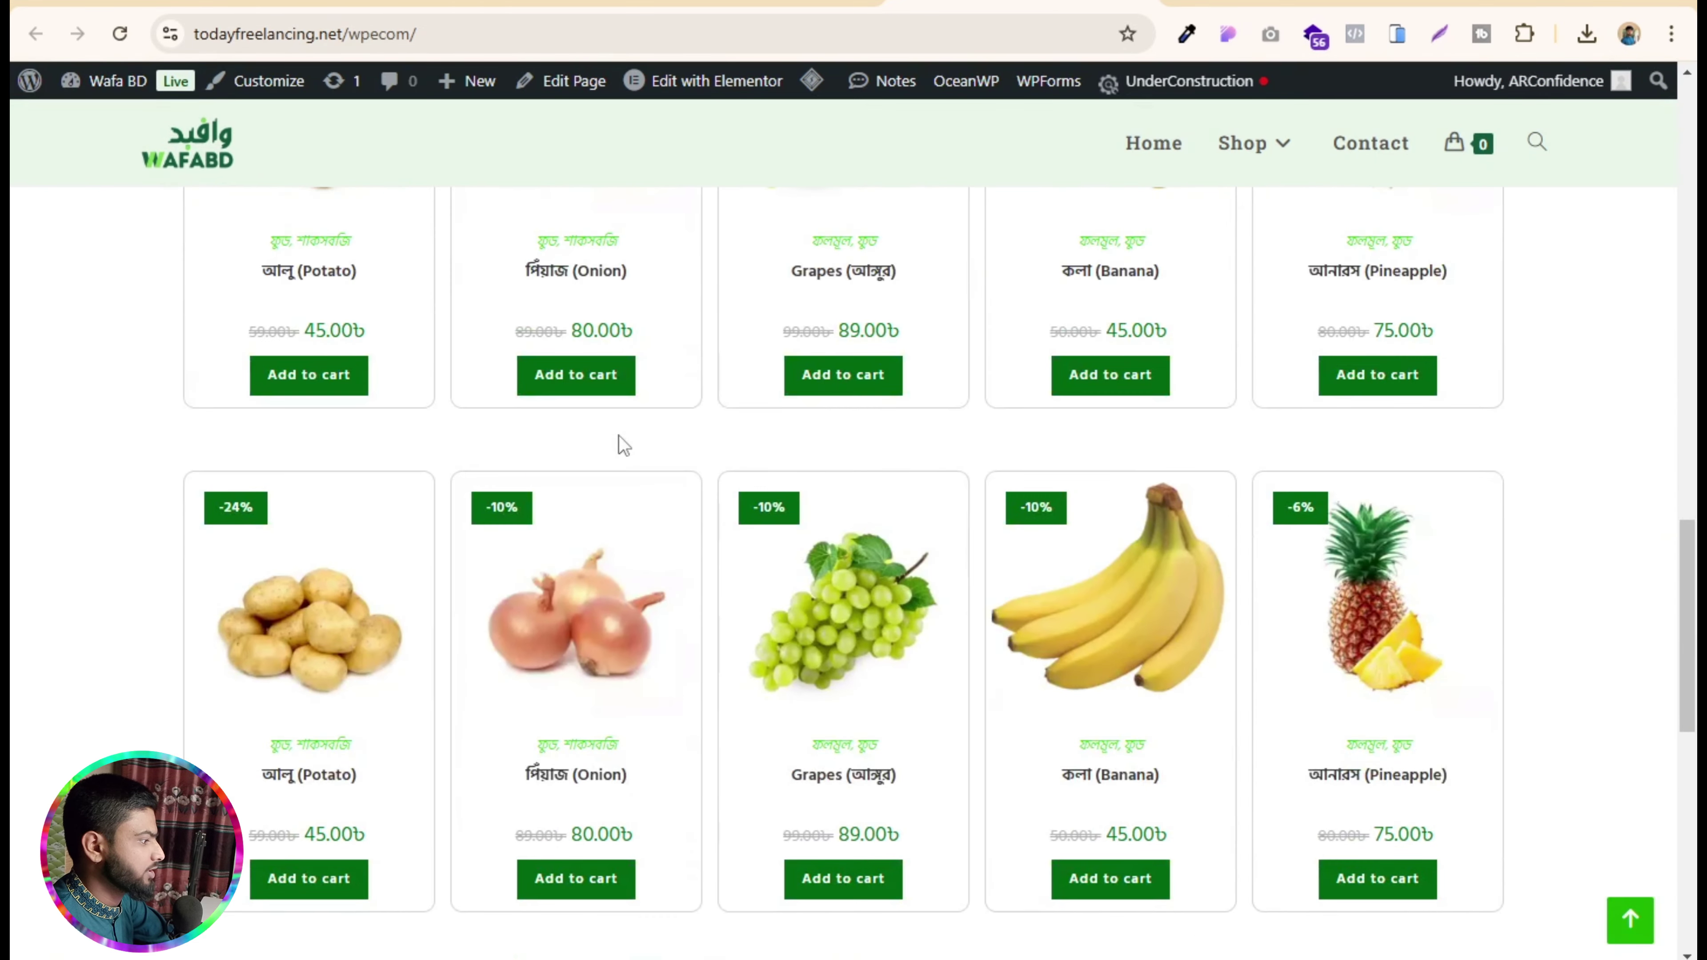
scroll(618, 437, down, 10)
scroll(742, 453, up, 13)
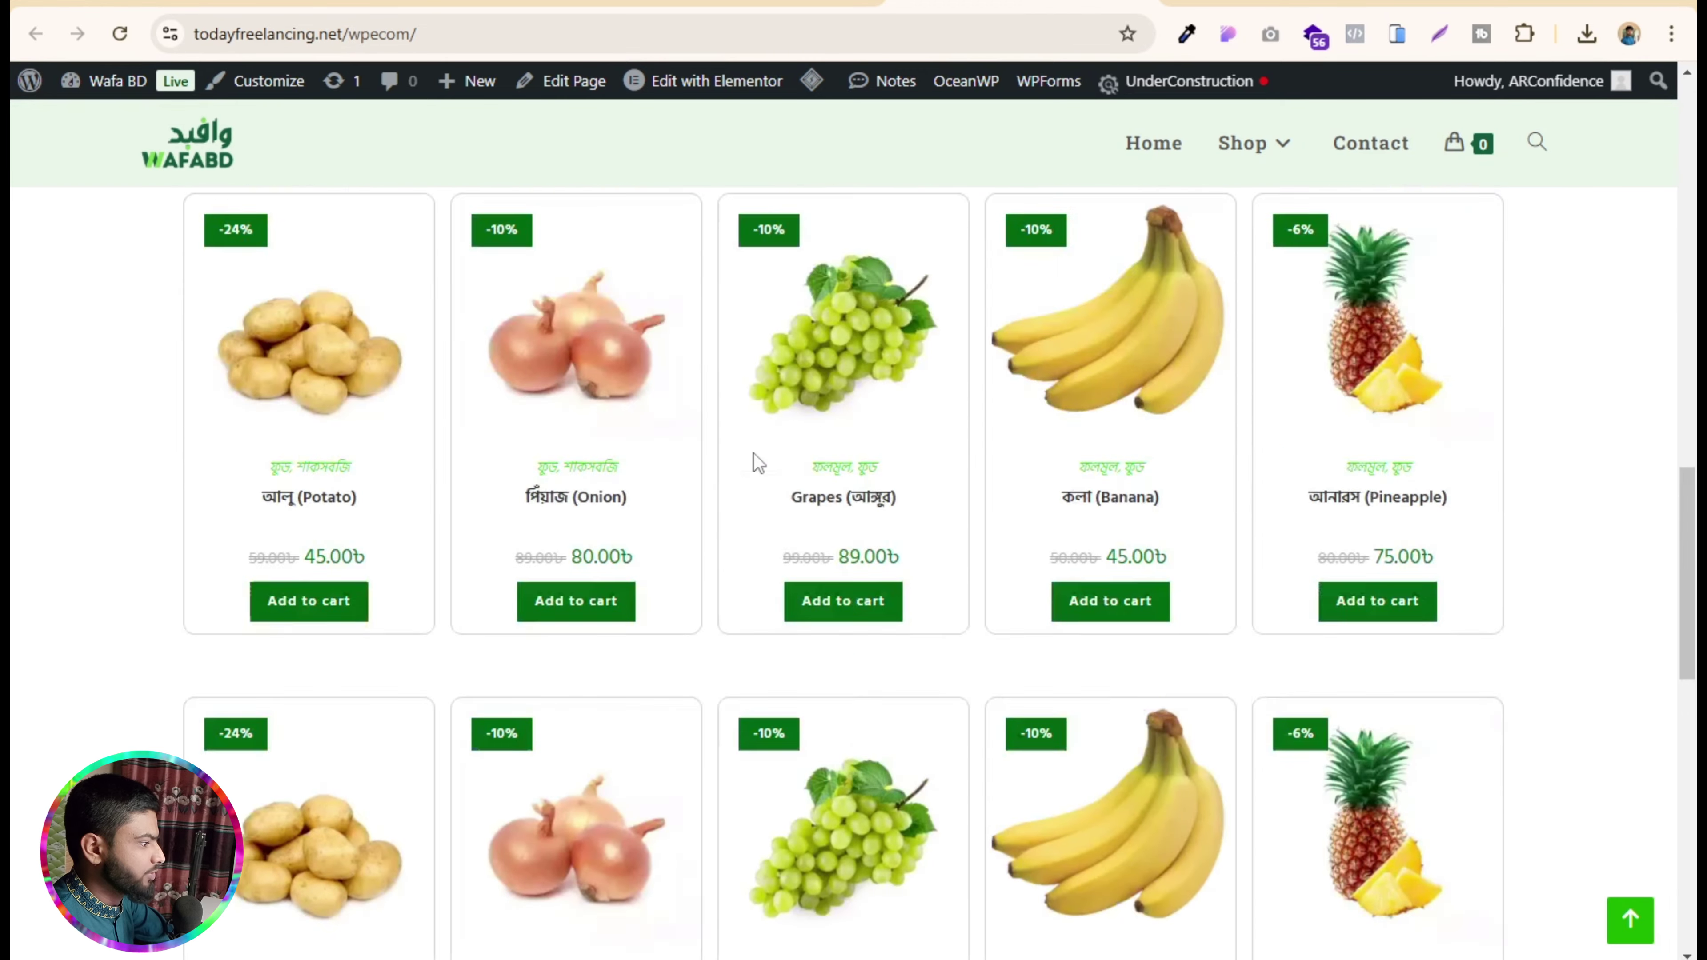
scroll(753, 454, up, 10)
scroll(754, 453, down, 6)
scroll(754, 453, up, 4)
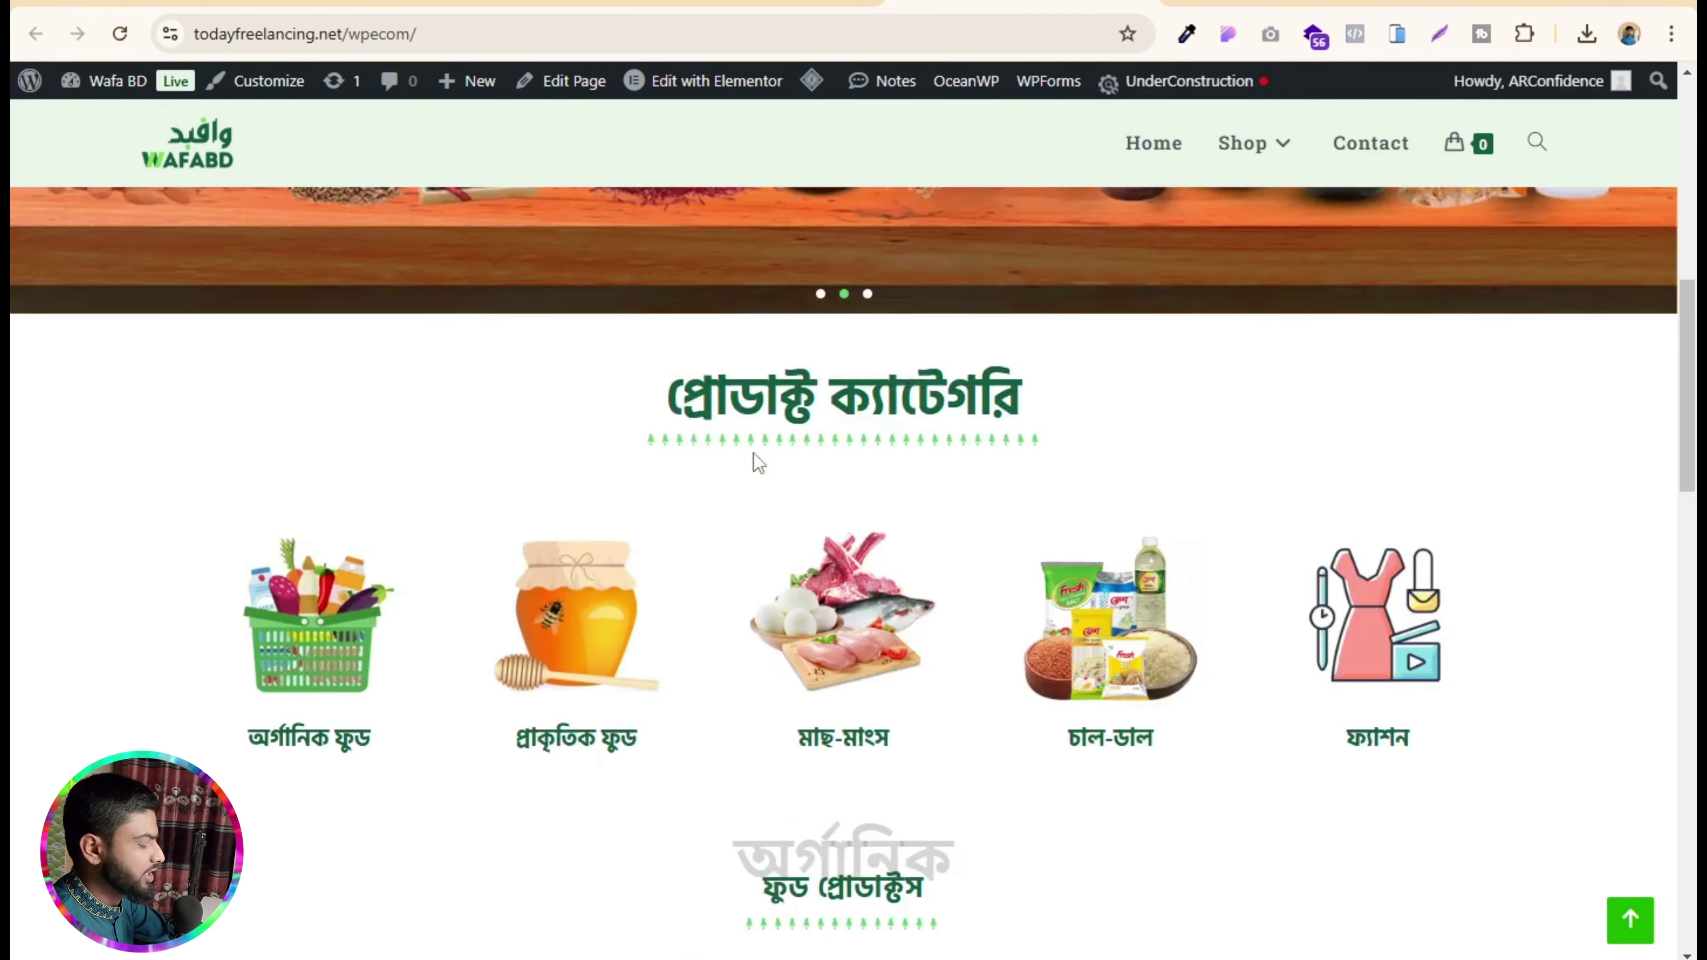
scroll(753, 454, up, 6)
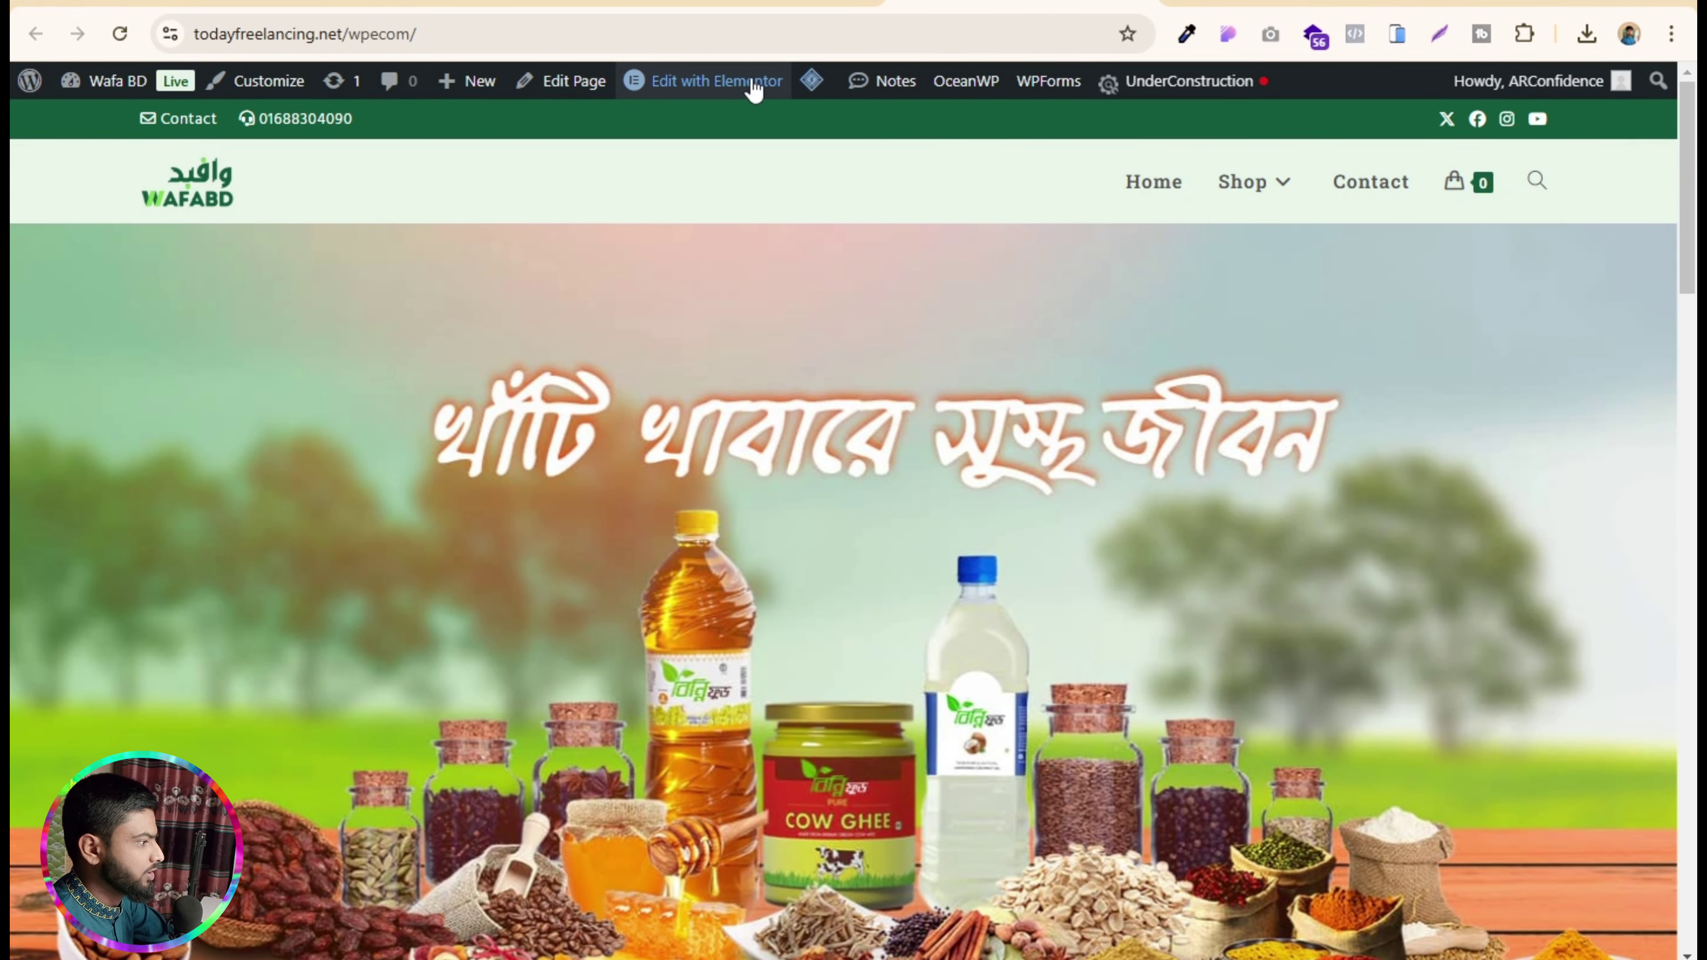
mouse_move(725, 90)
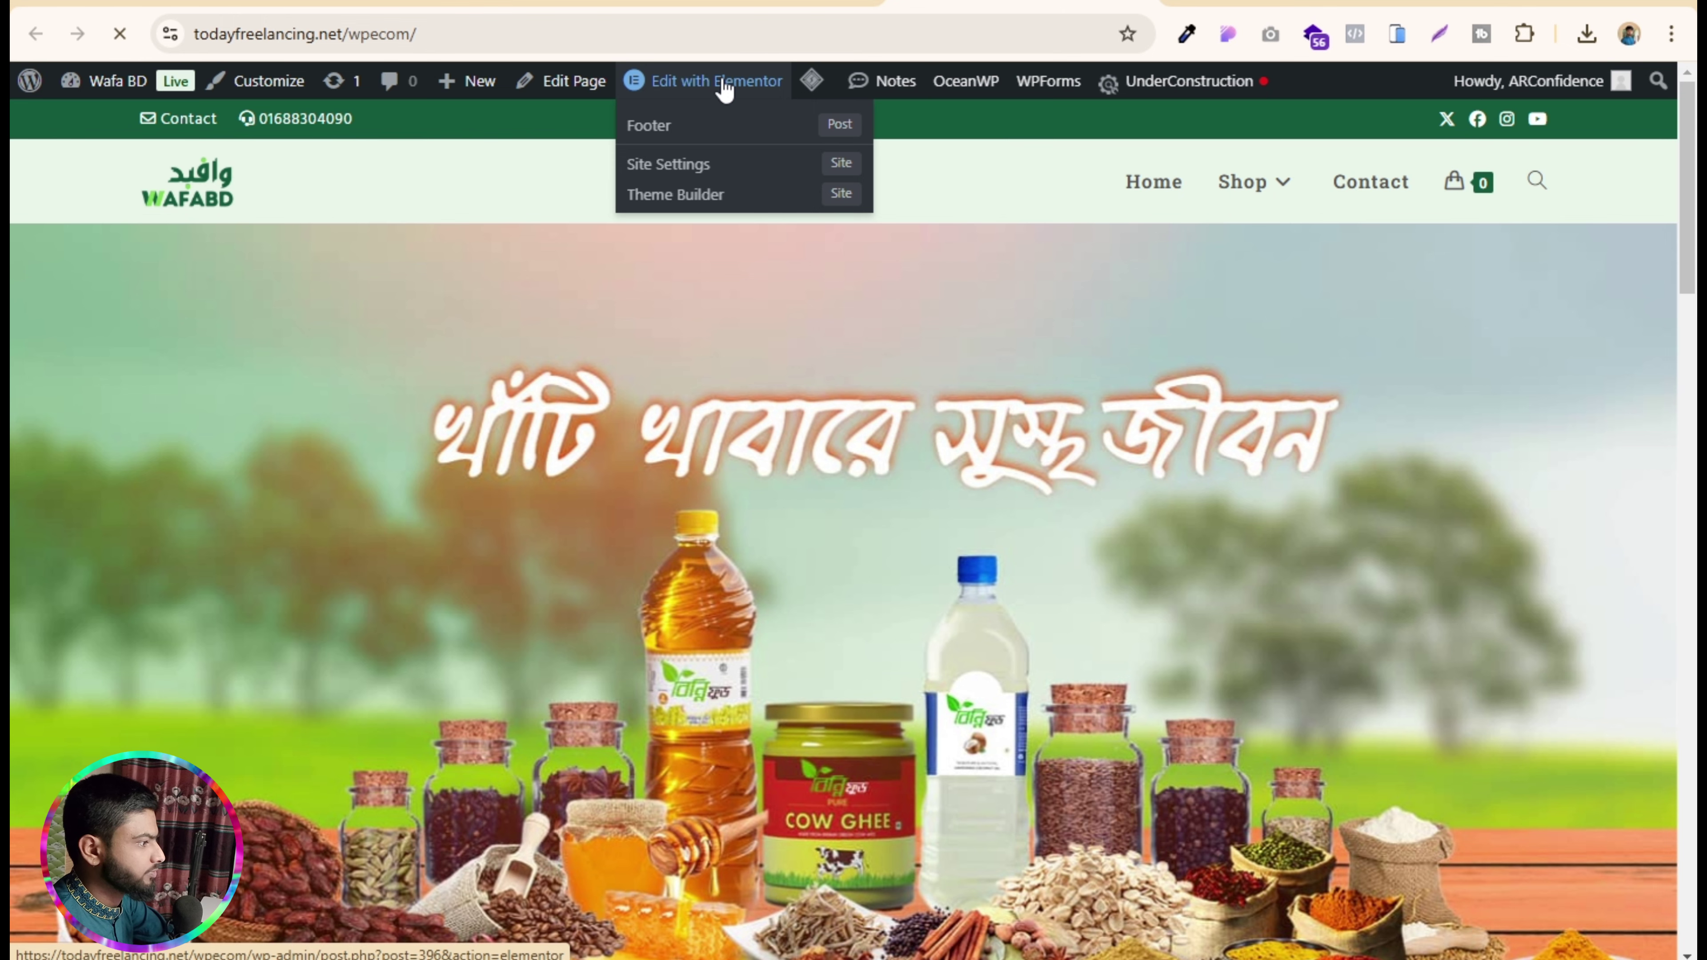
click(724, 81)
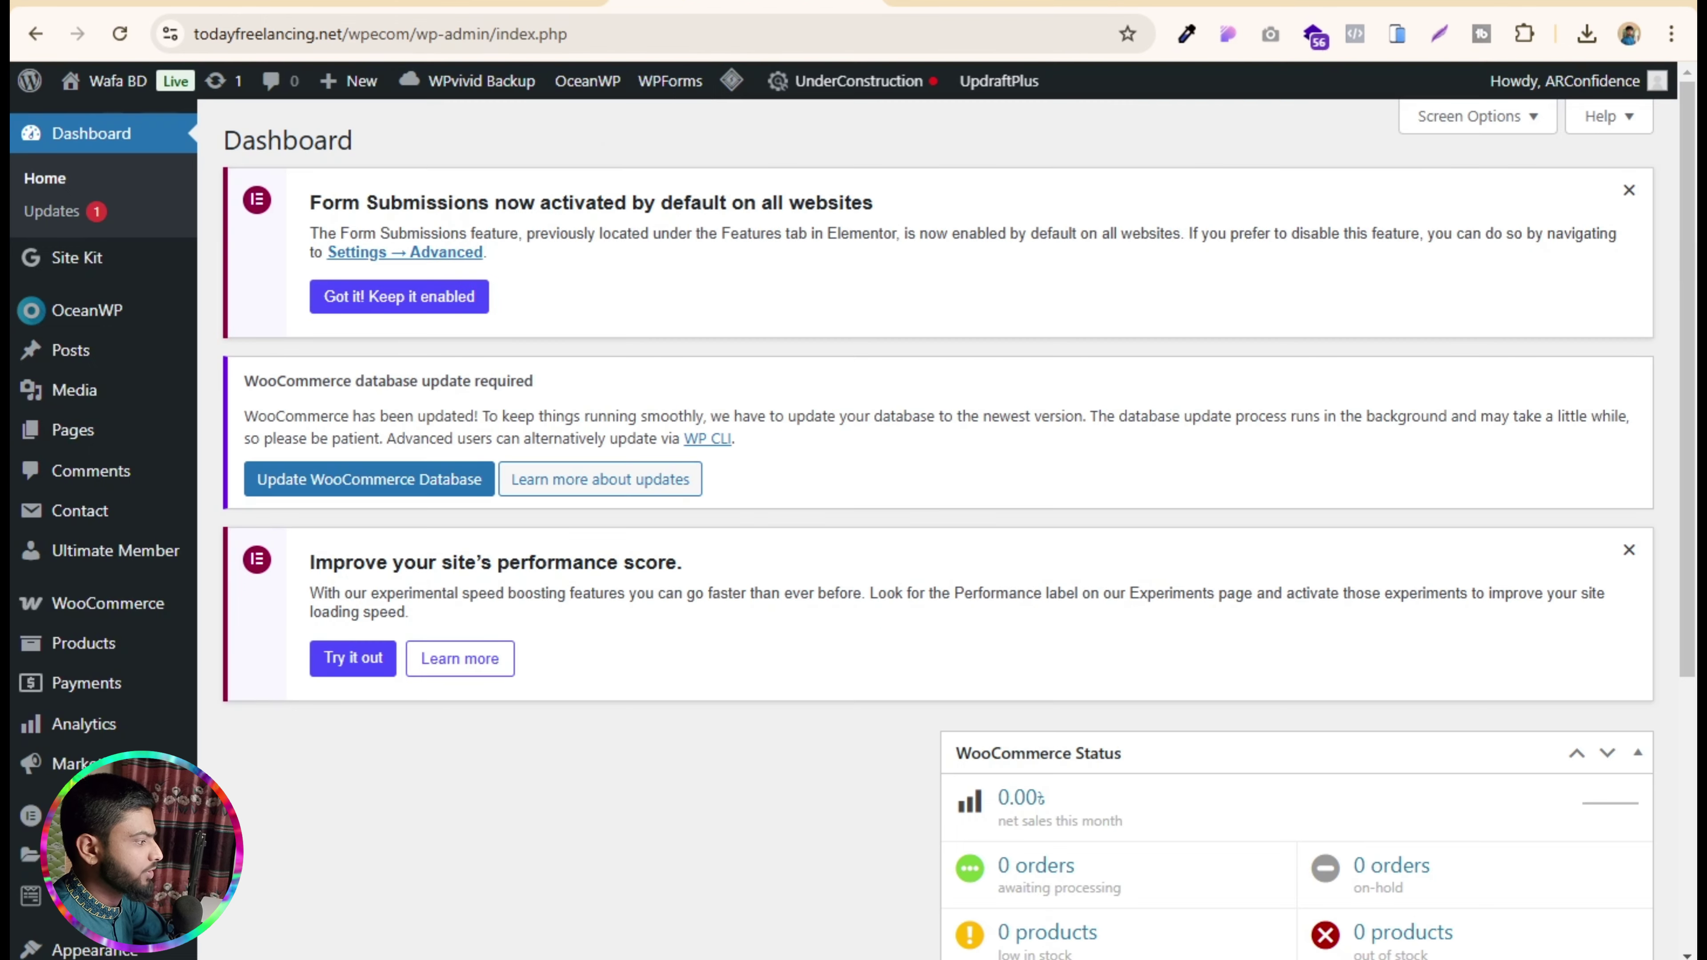
- Change the Site Title from 'Wafa BD' to 'TF Zone' in General Settings
scroll(125, 630, down, 5)
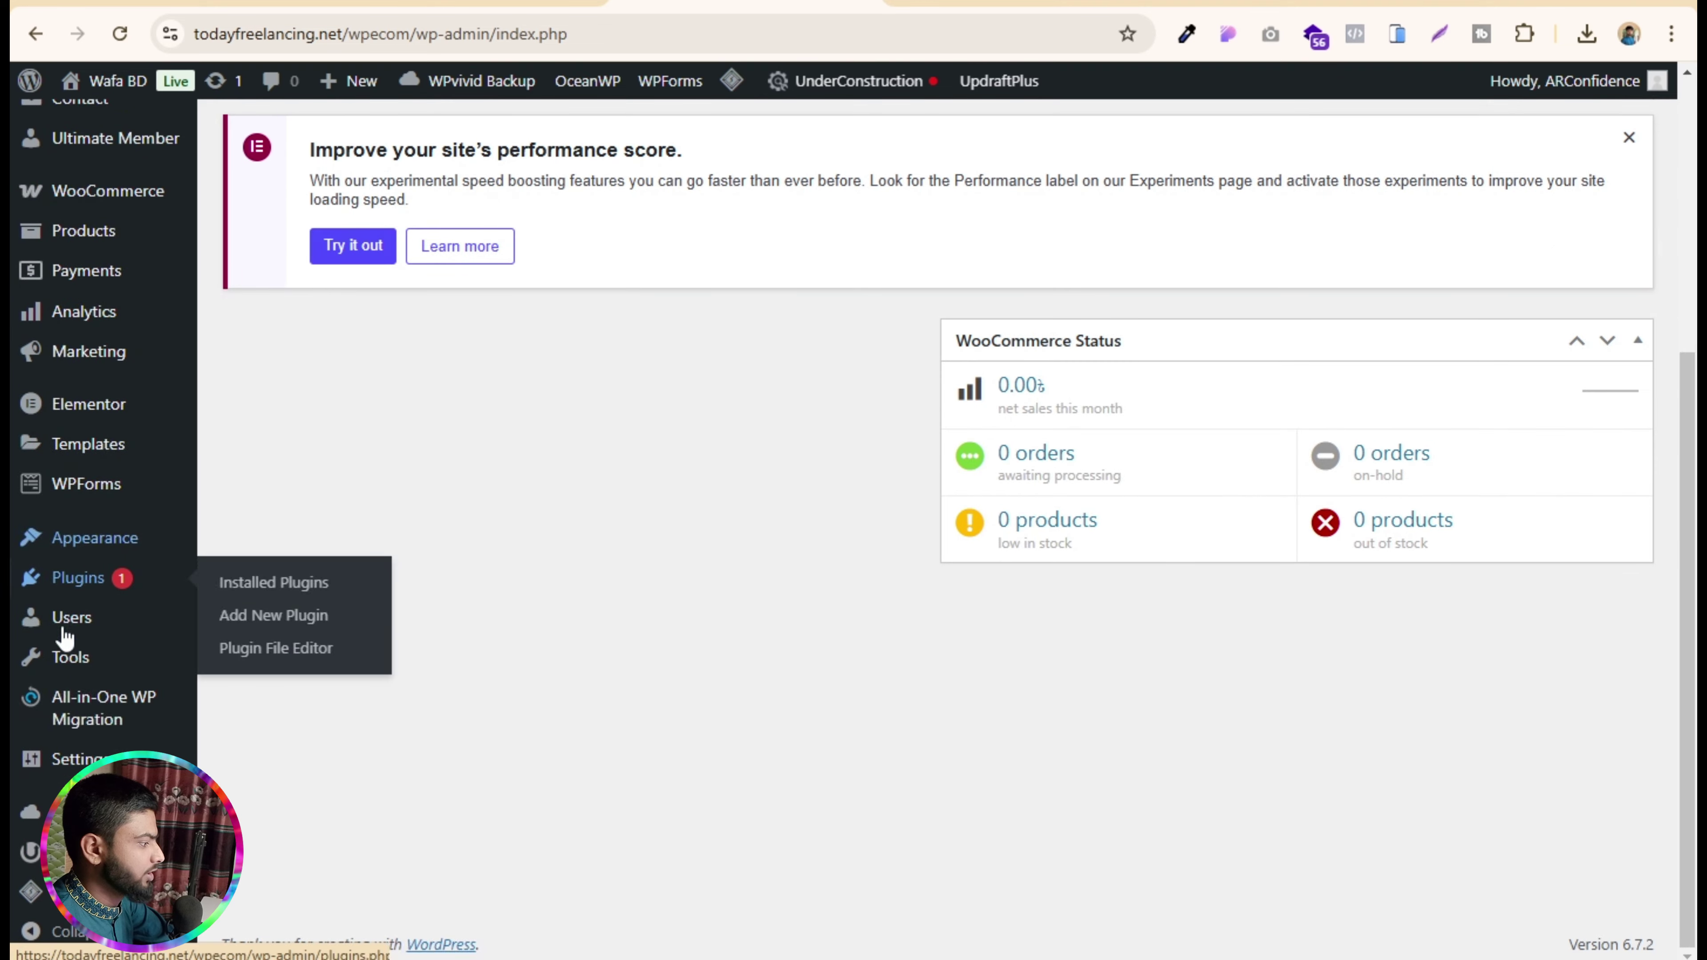
mouse_move(74, 758)
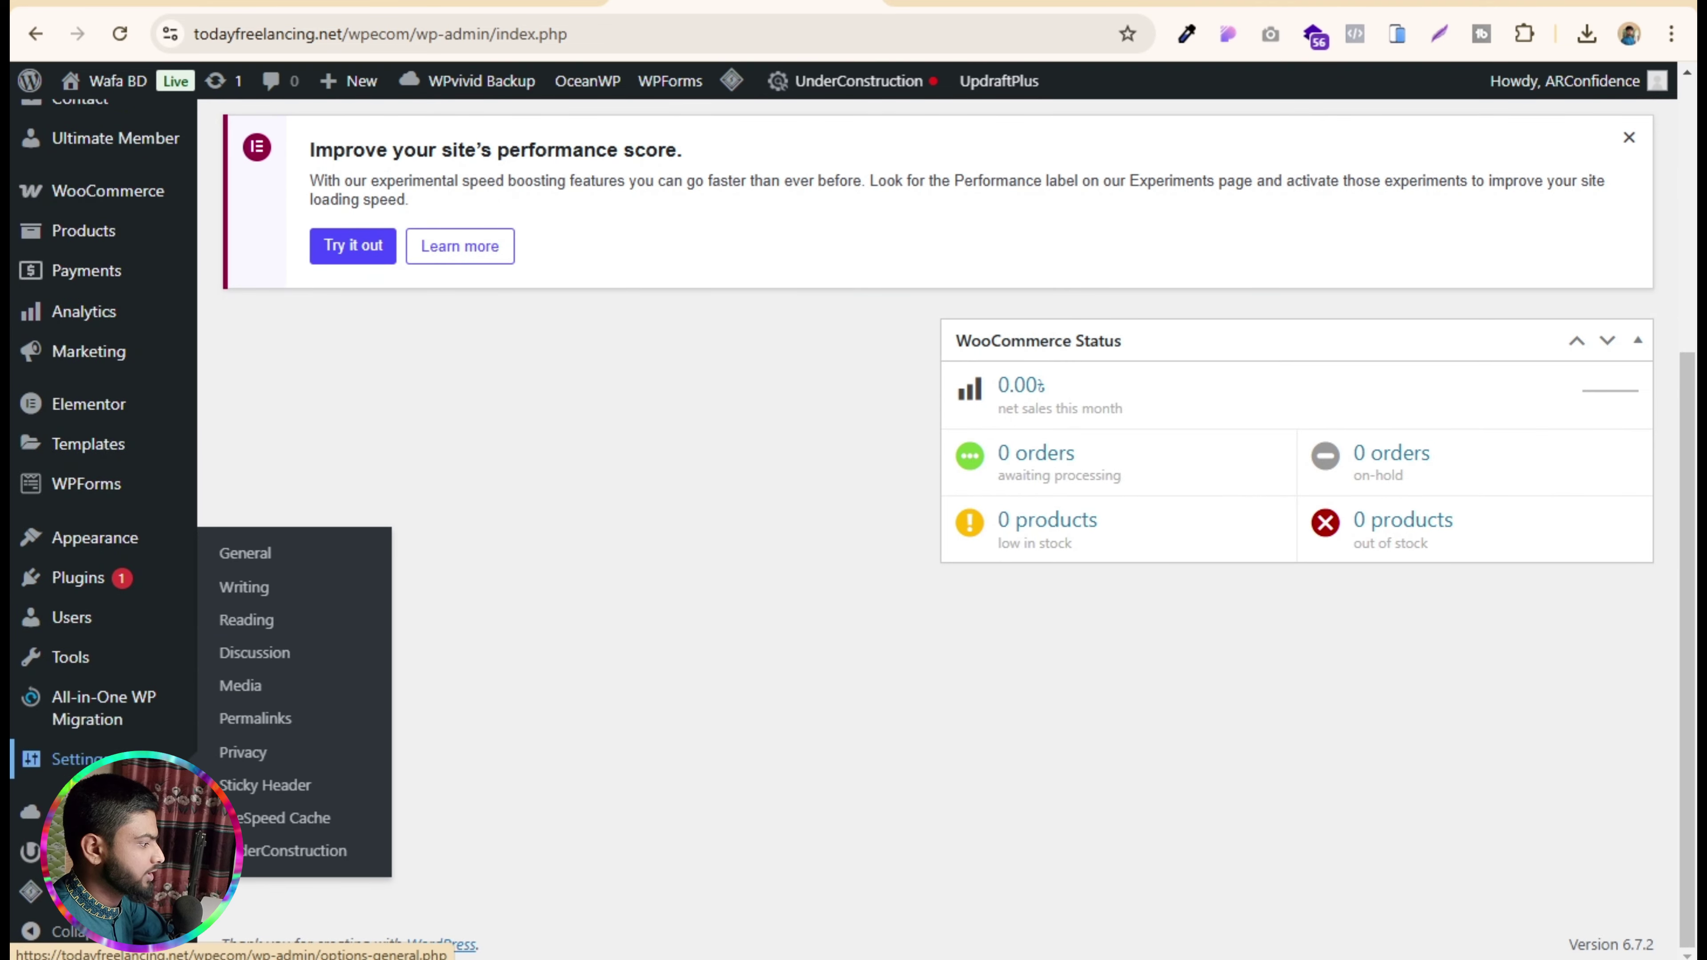
click(261, 556)
drag(588, 595, 401, 590)
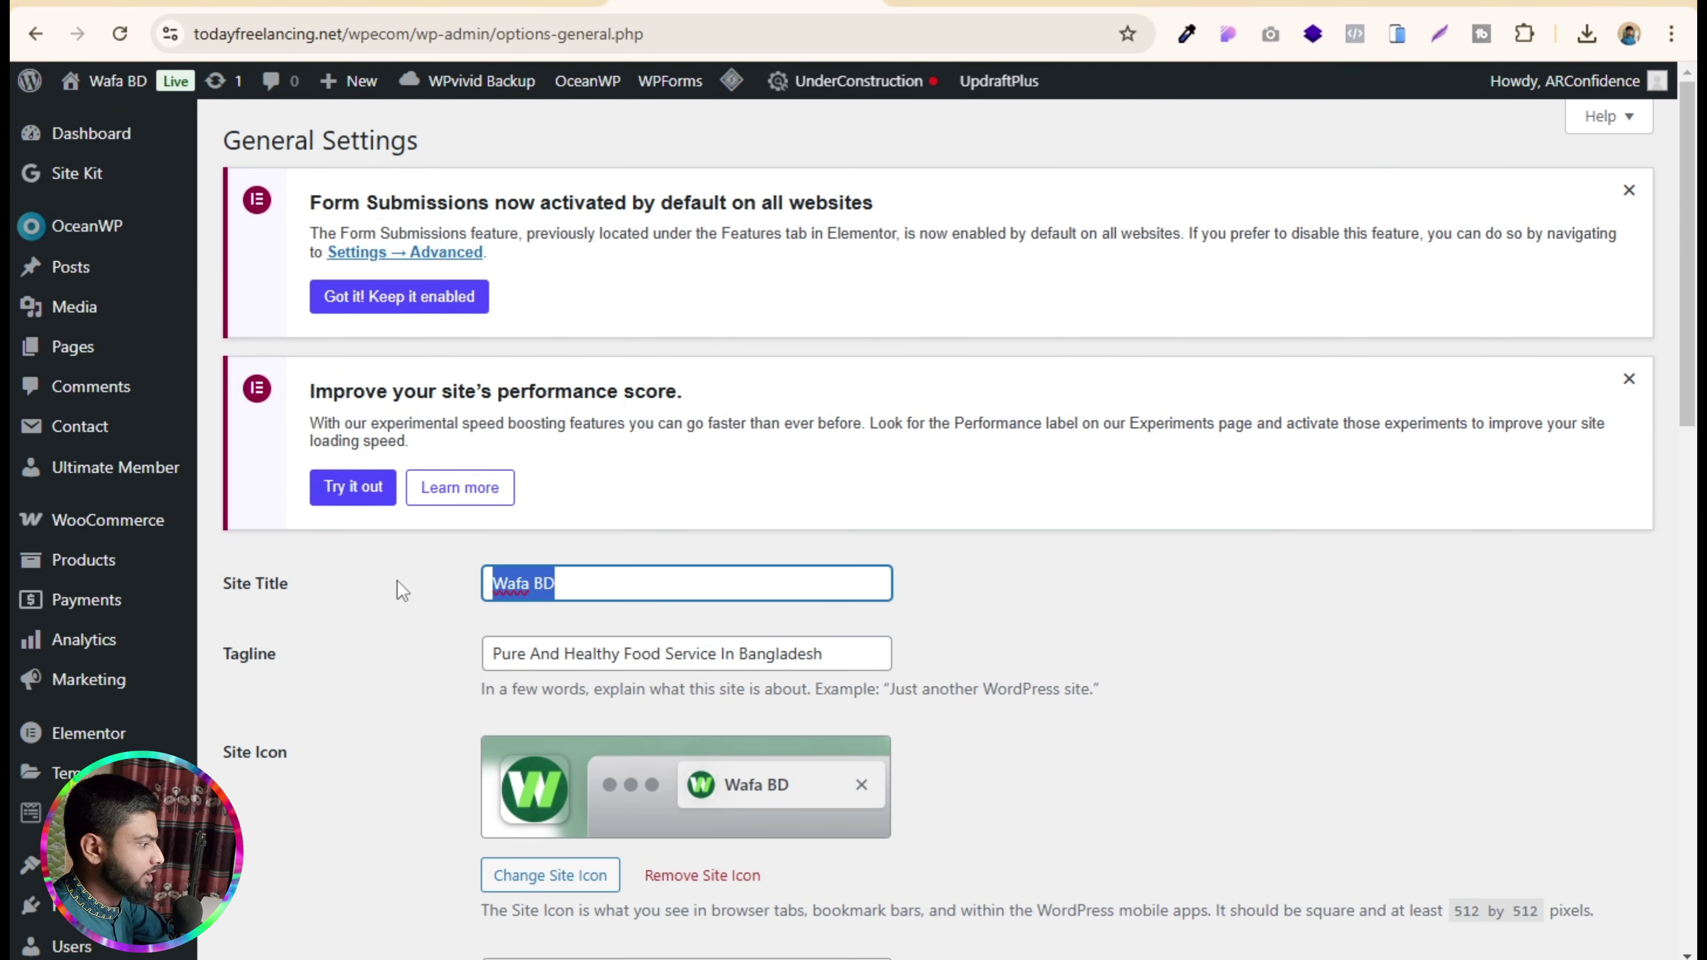
text(TF)
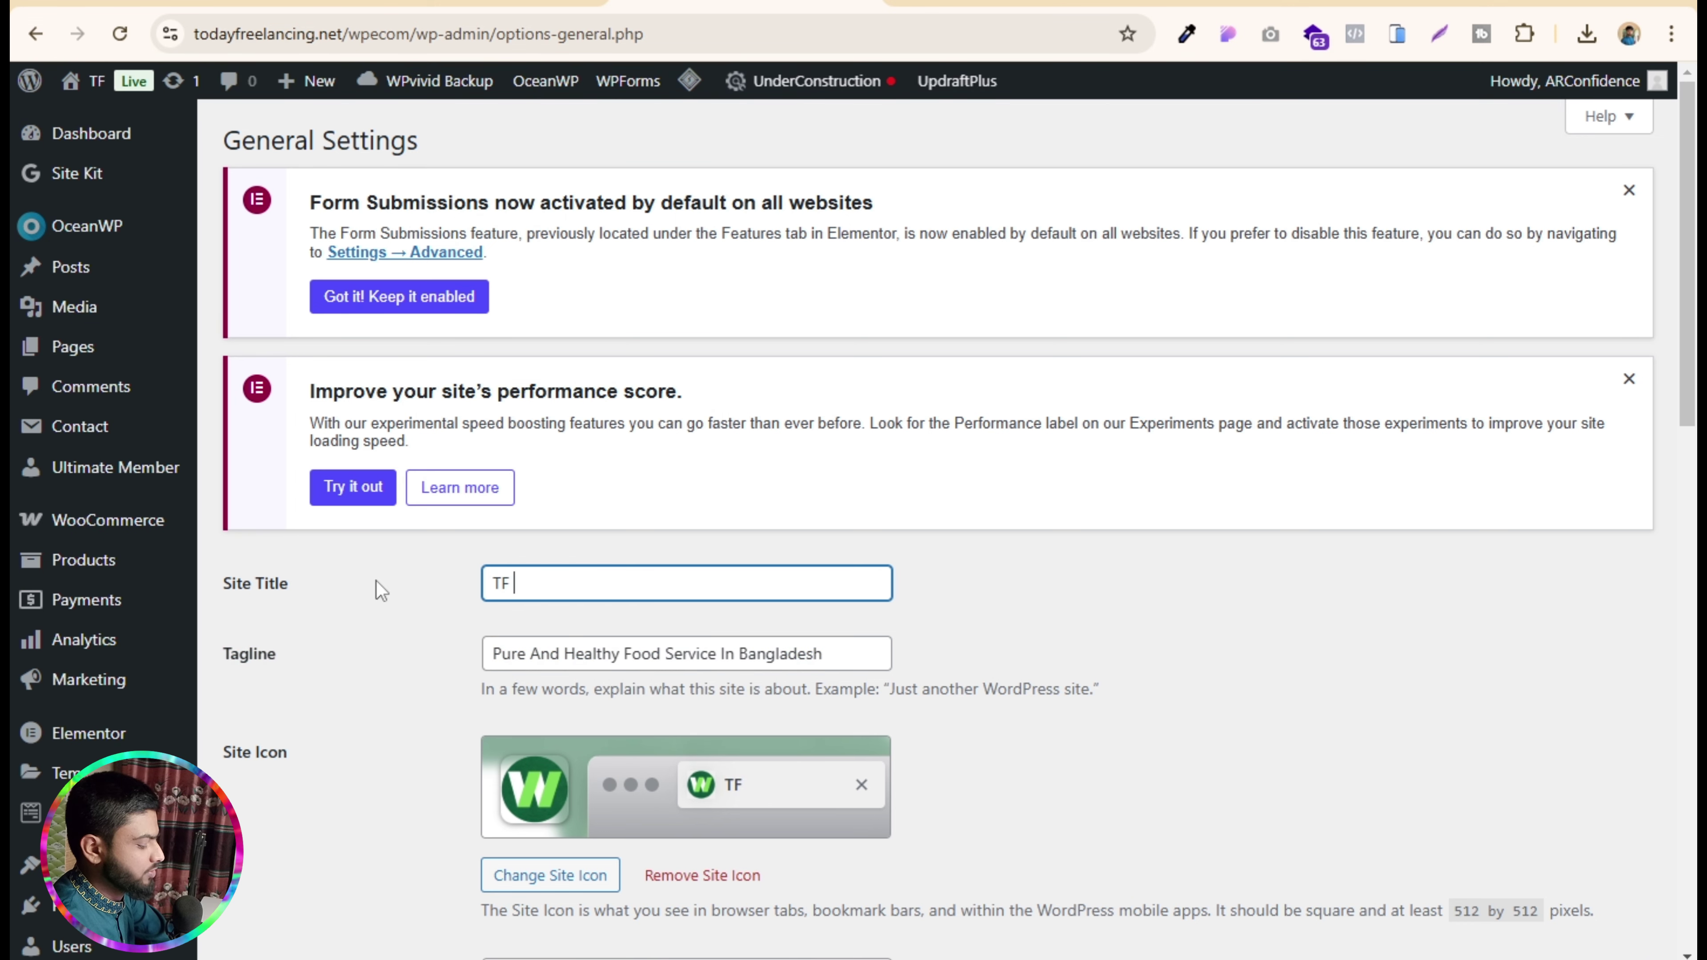
text( Zone)
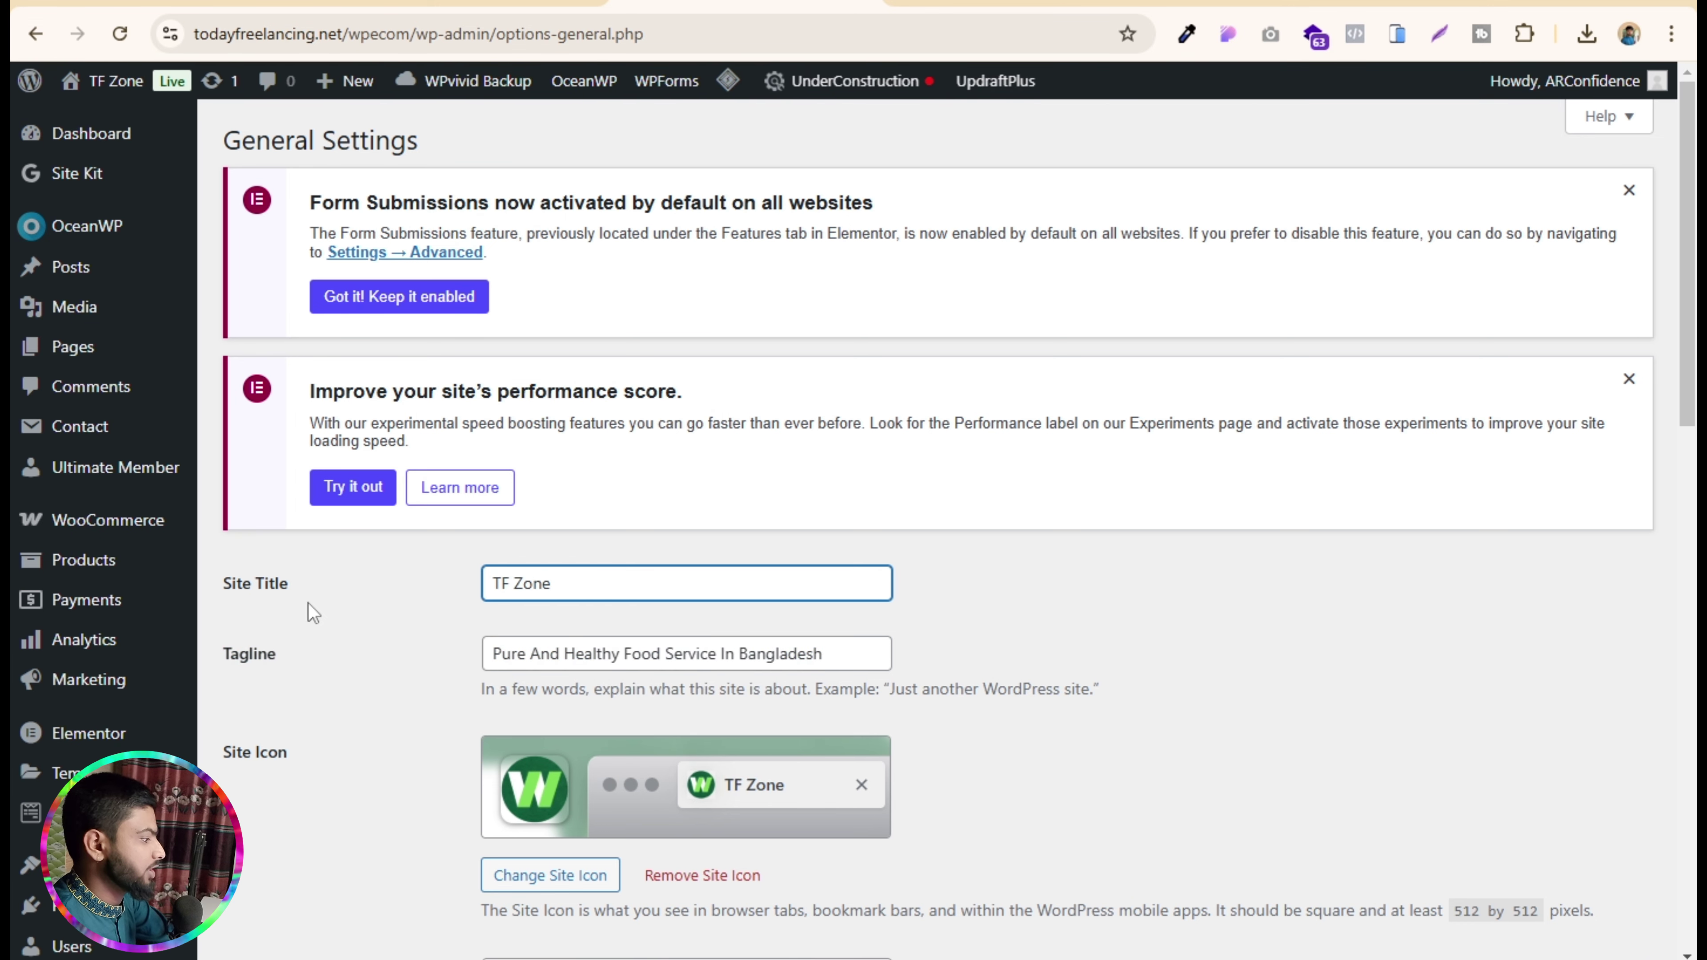
scroll(410, 594, down, 10)
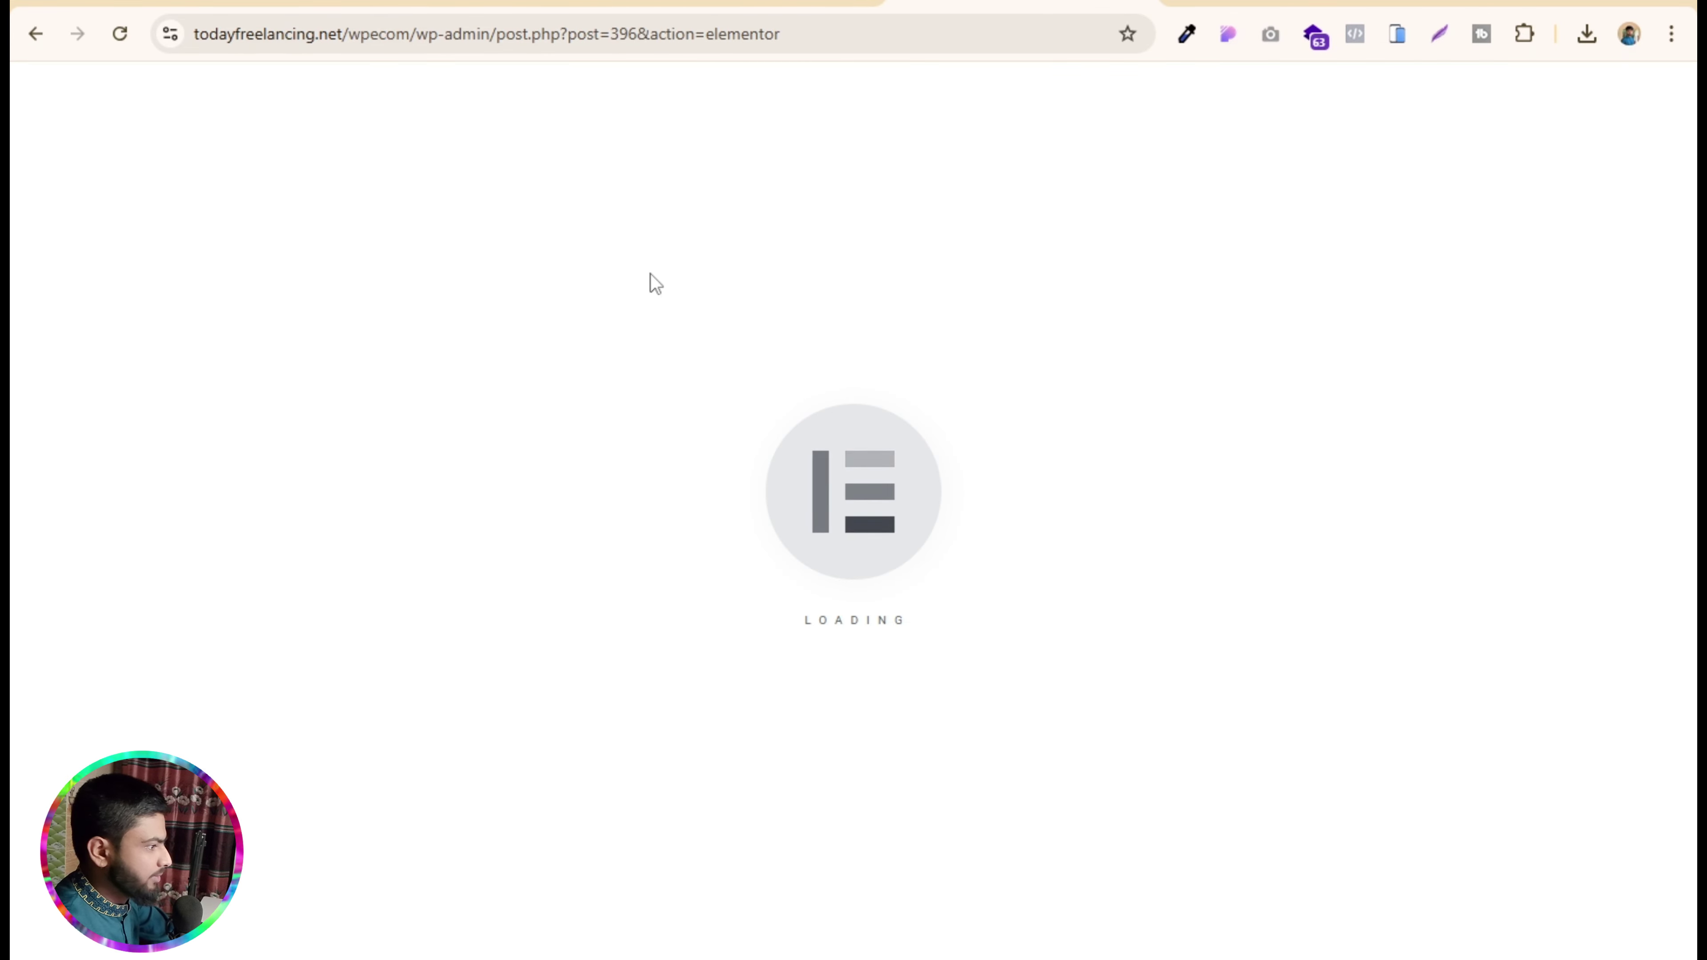
- Inspect the organic products shortcode widget listing the 5 newest products in 5 columns
scroll(908, 413, down, 10)
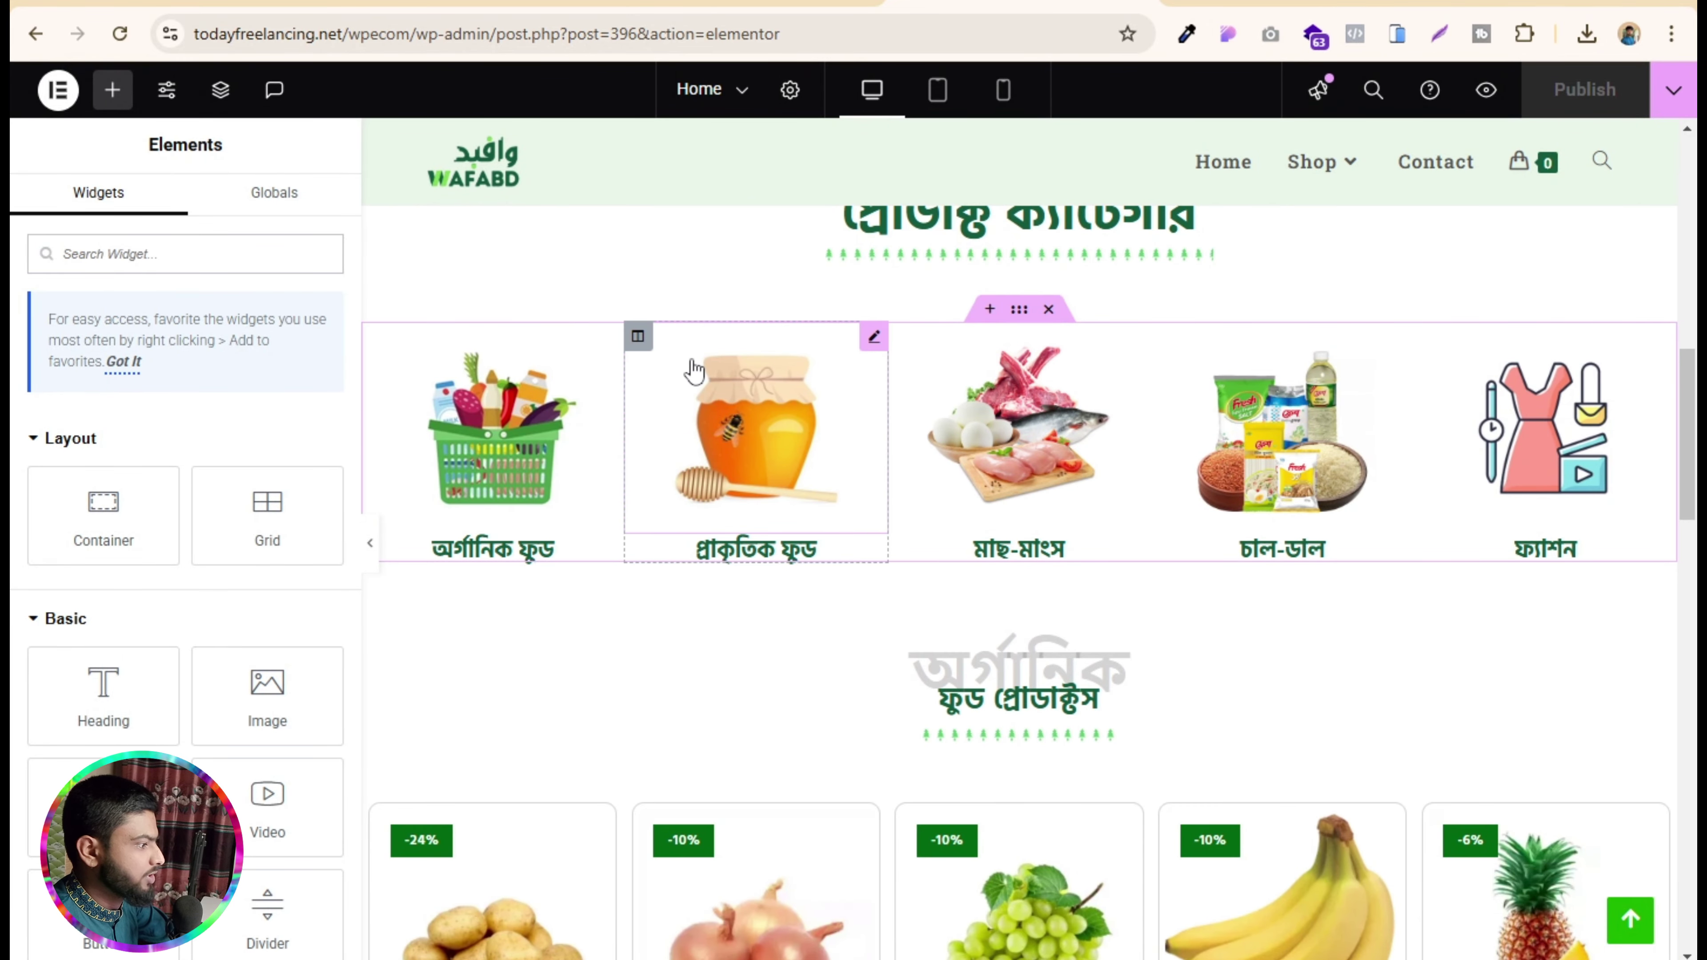
scroll(856, 593, down, 3)
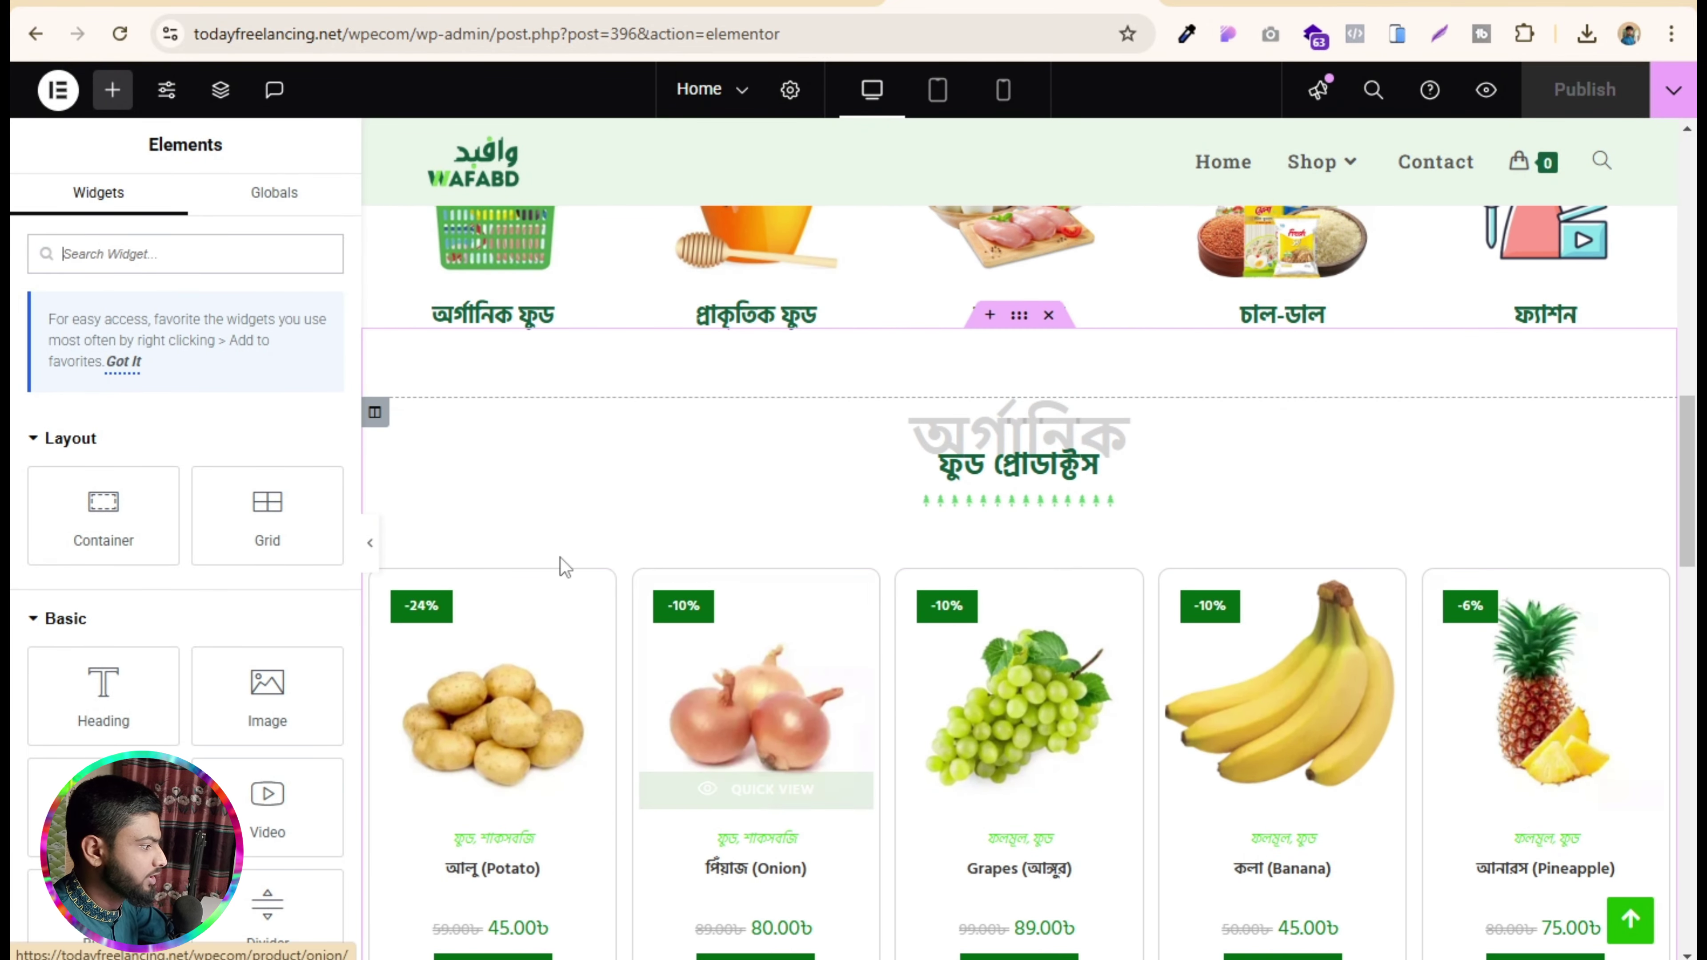
click(1228, 440)
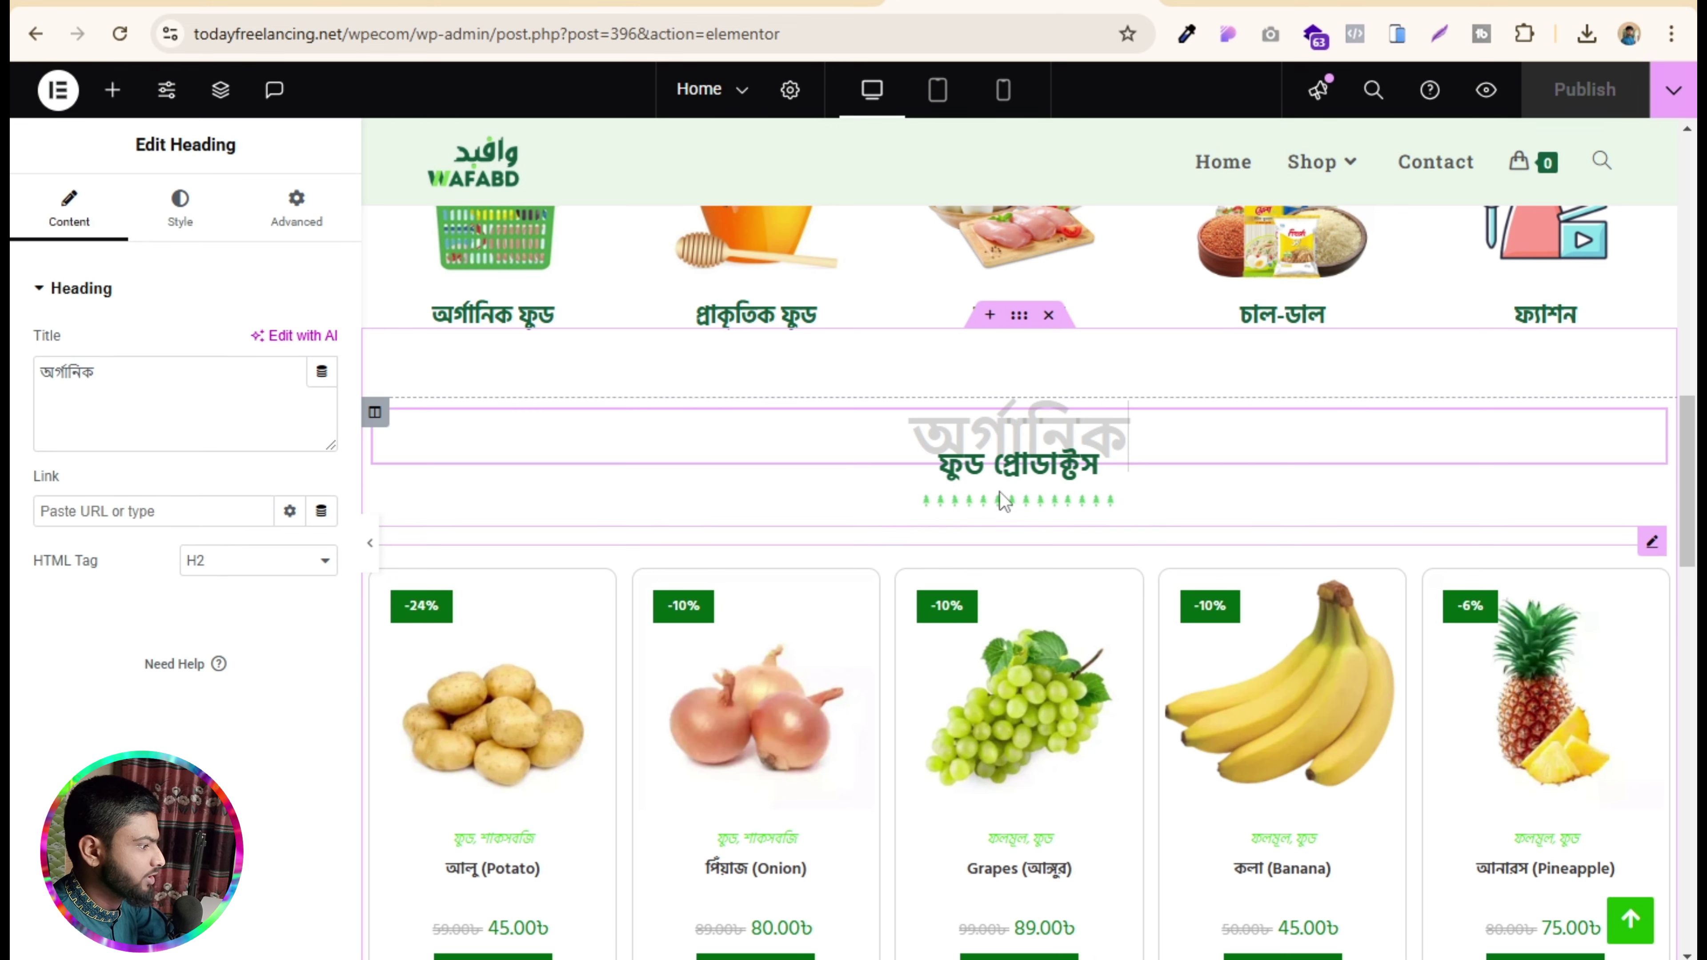
scroll(1019, 541, down, 3)
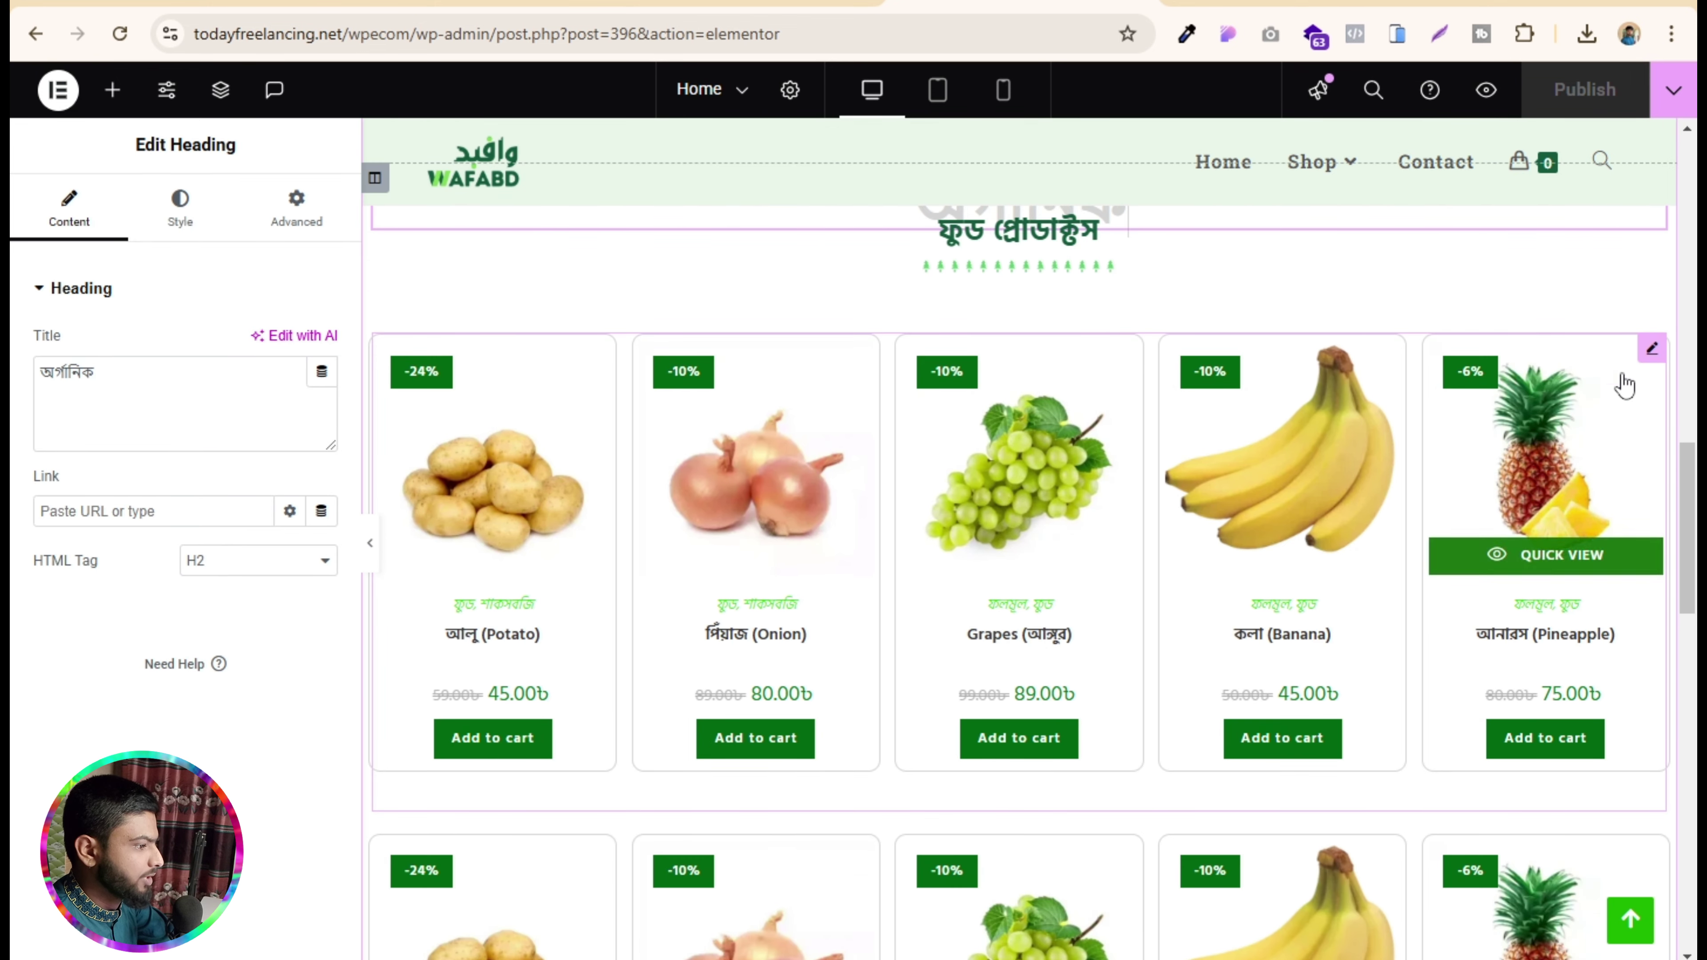
click(1651, 349)
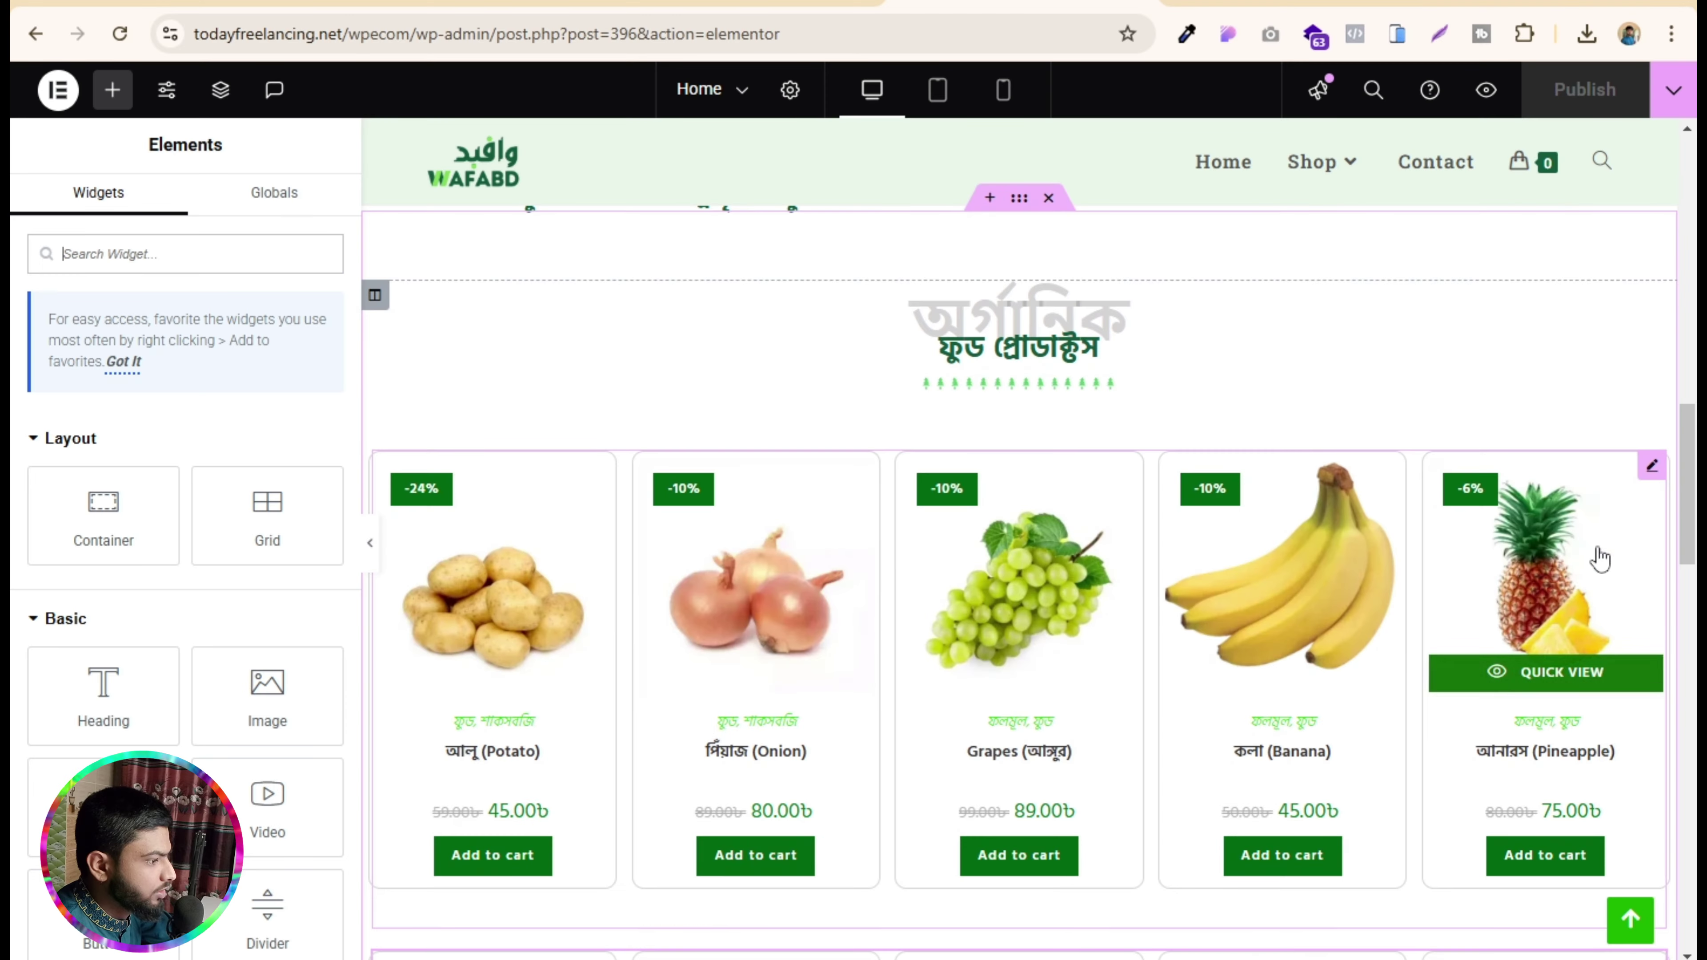
click(1651, 465)
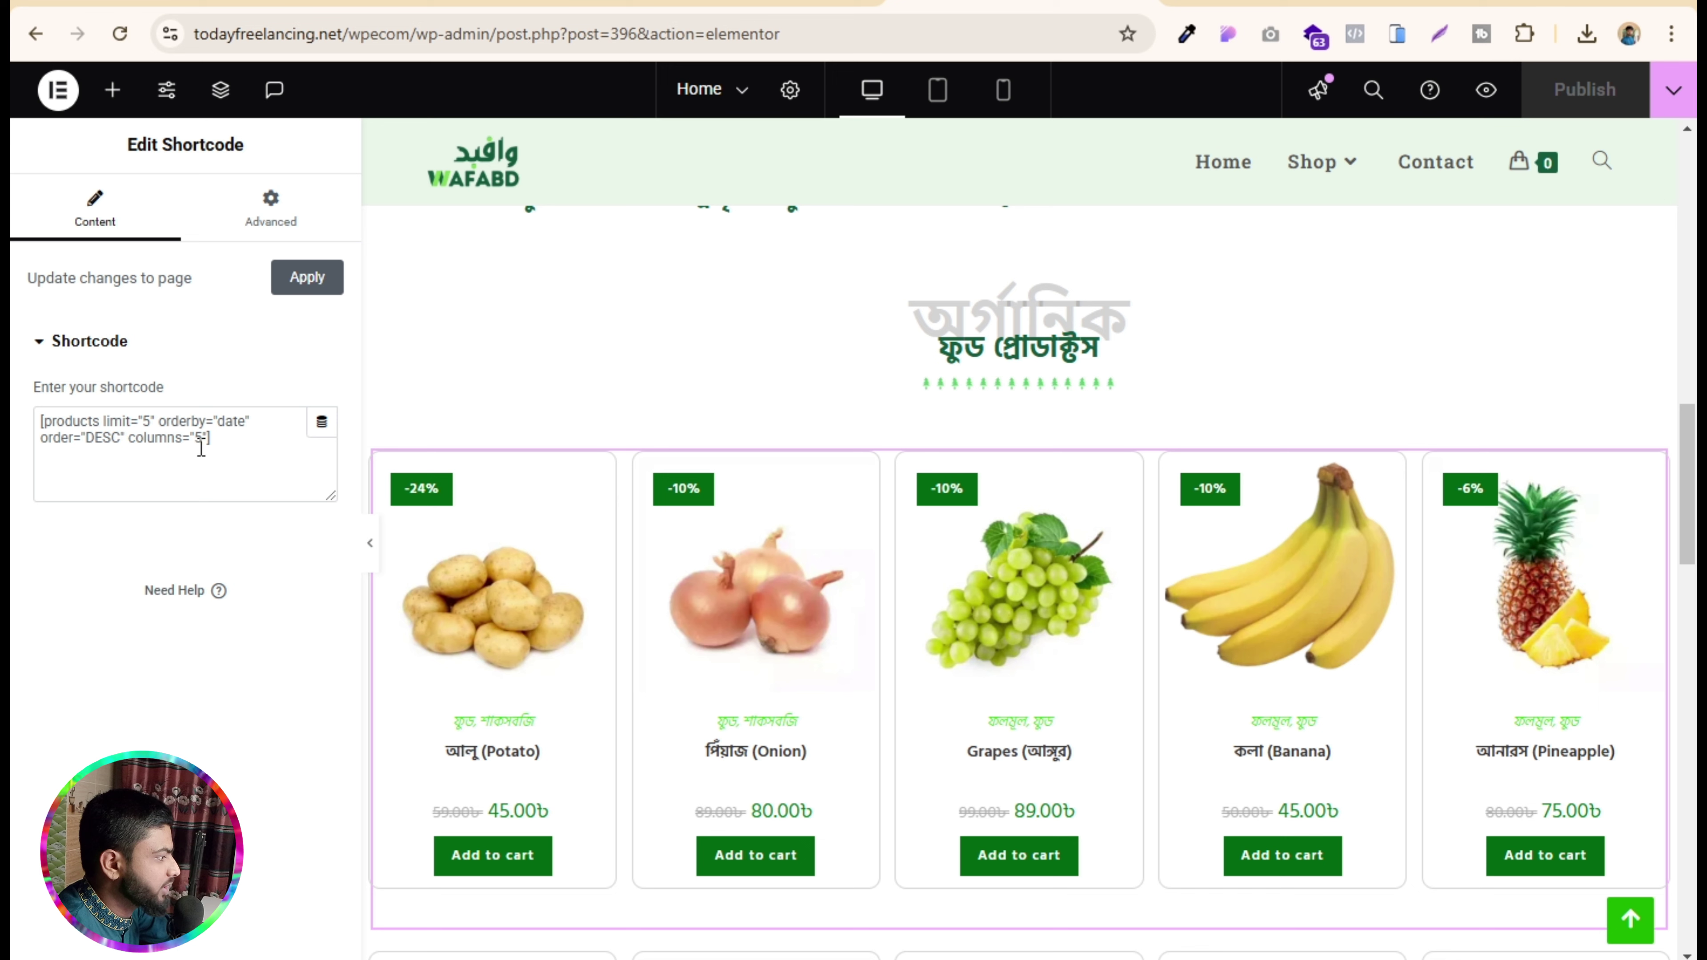
click(204, 438)
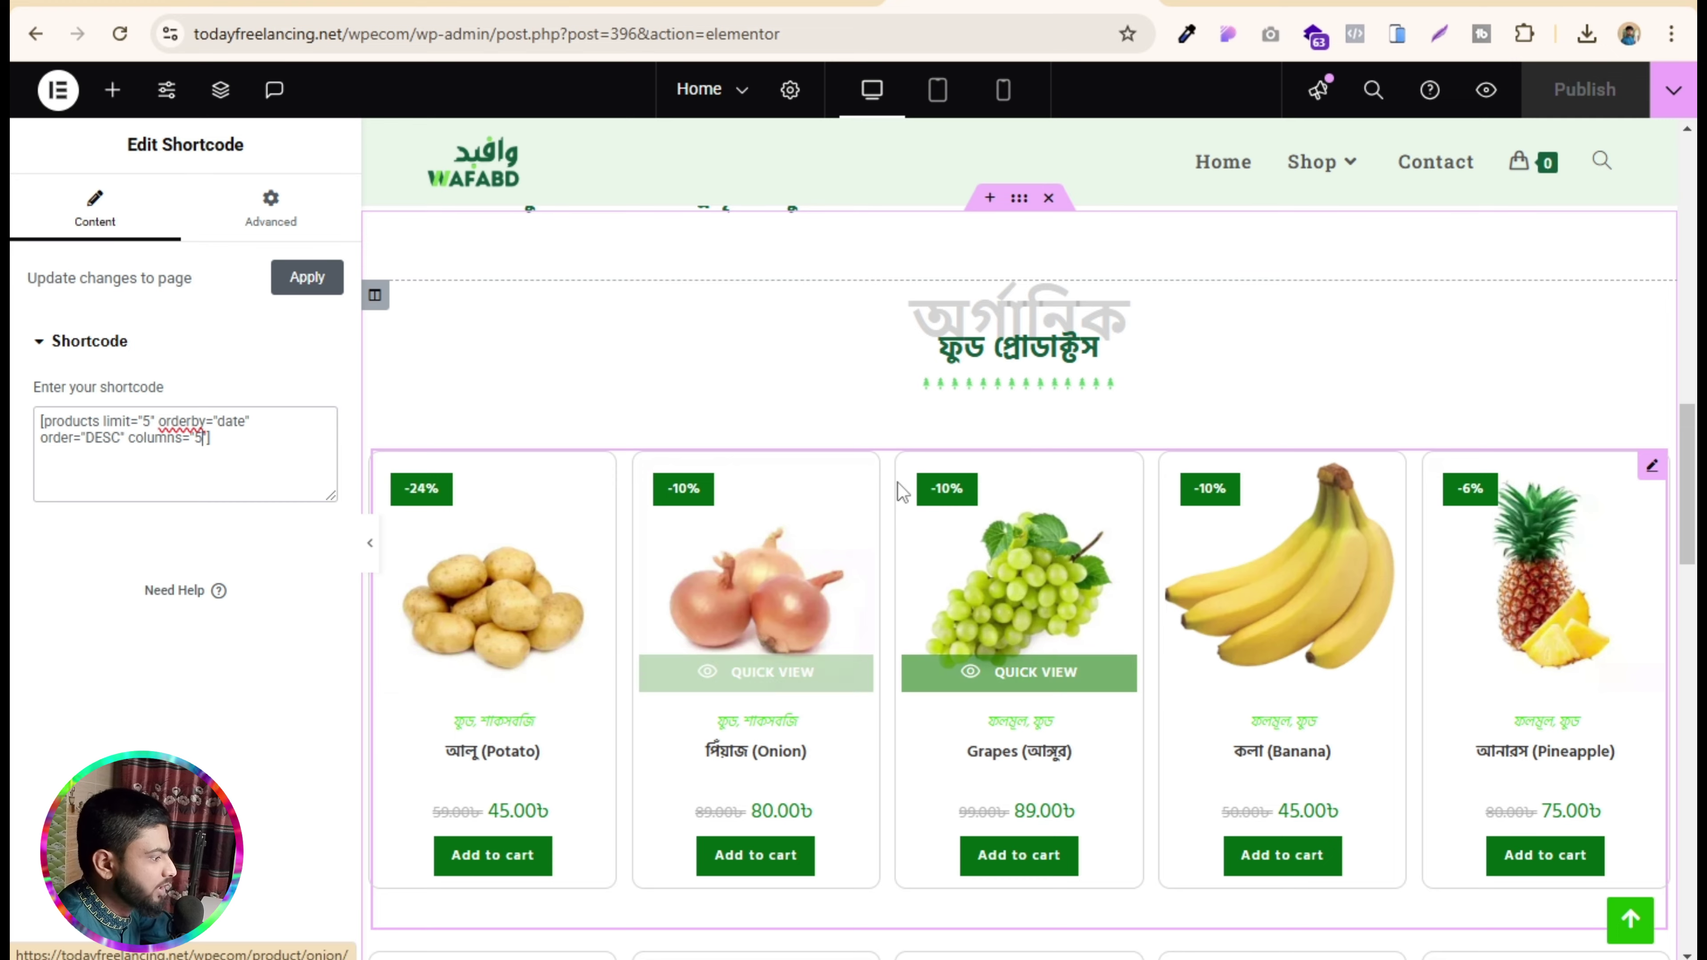
scroll(899, 486, down, 5)
scroll(897, 482, down, 6)
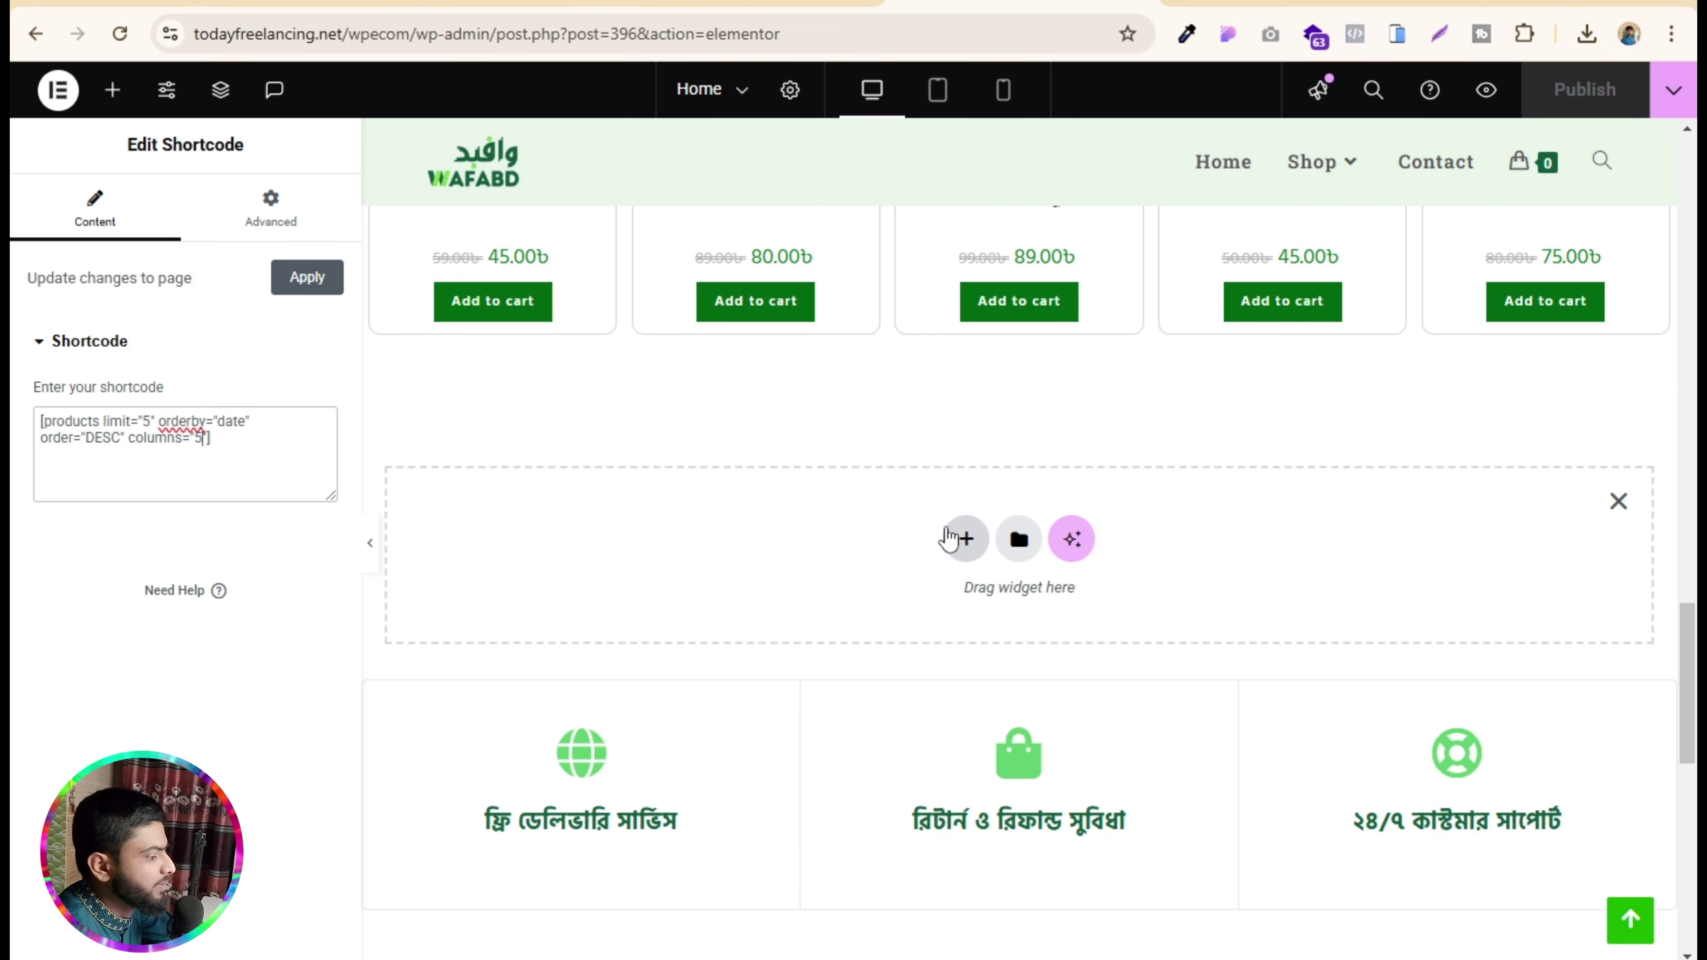
- Add a single-column Flexbox container below the products and drop a Products widget into it
click(965, 541)
click(918, 608)
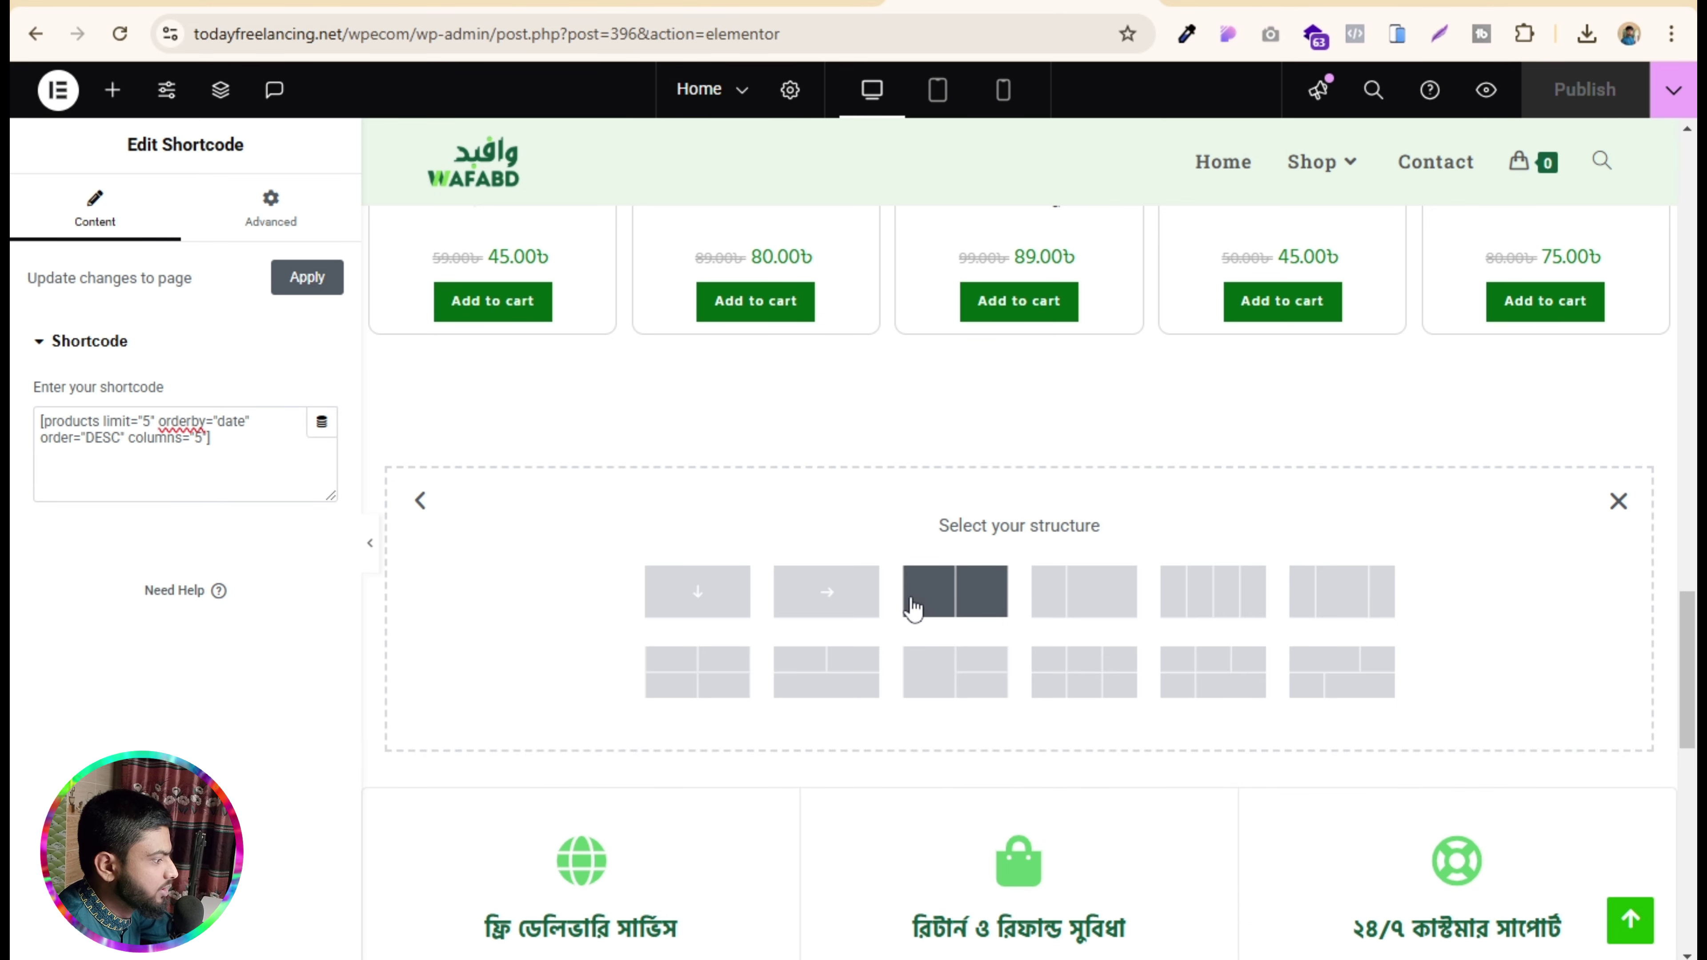
click(698, 591)
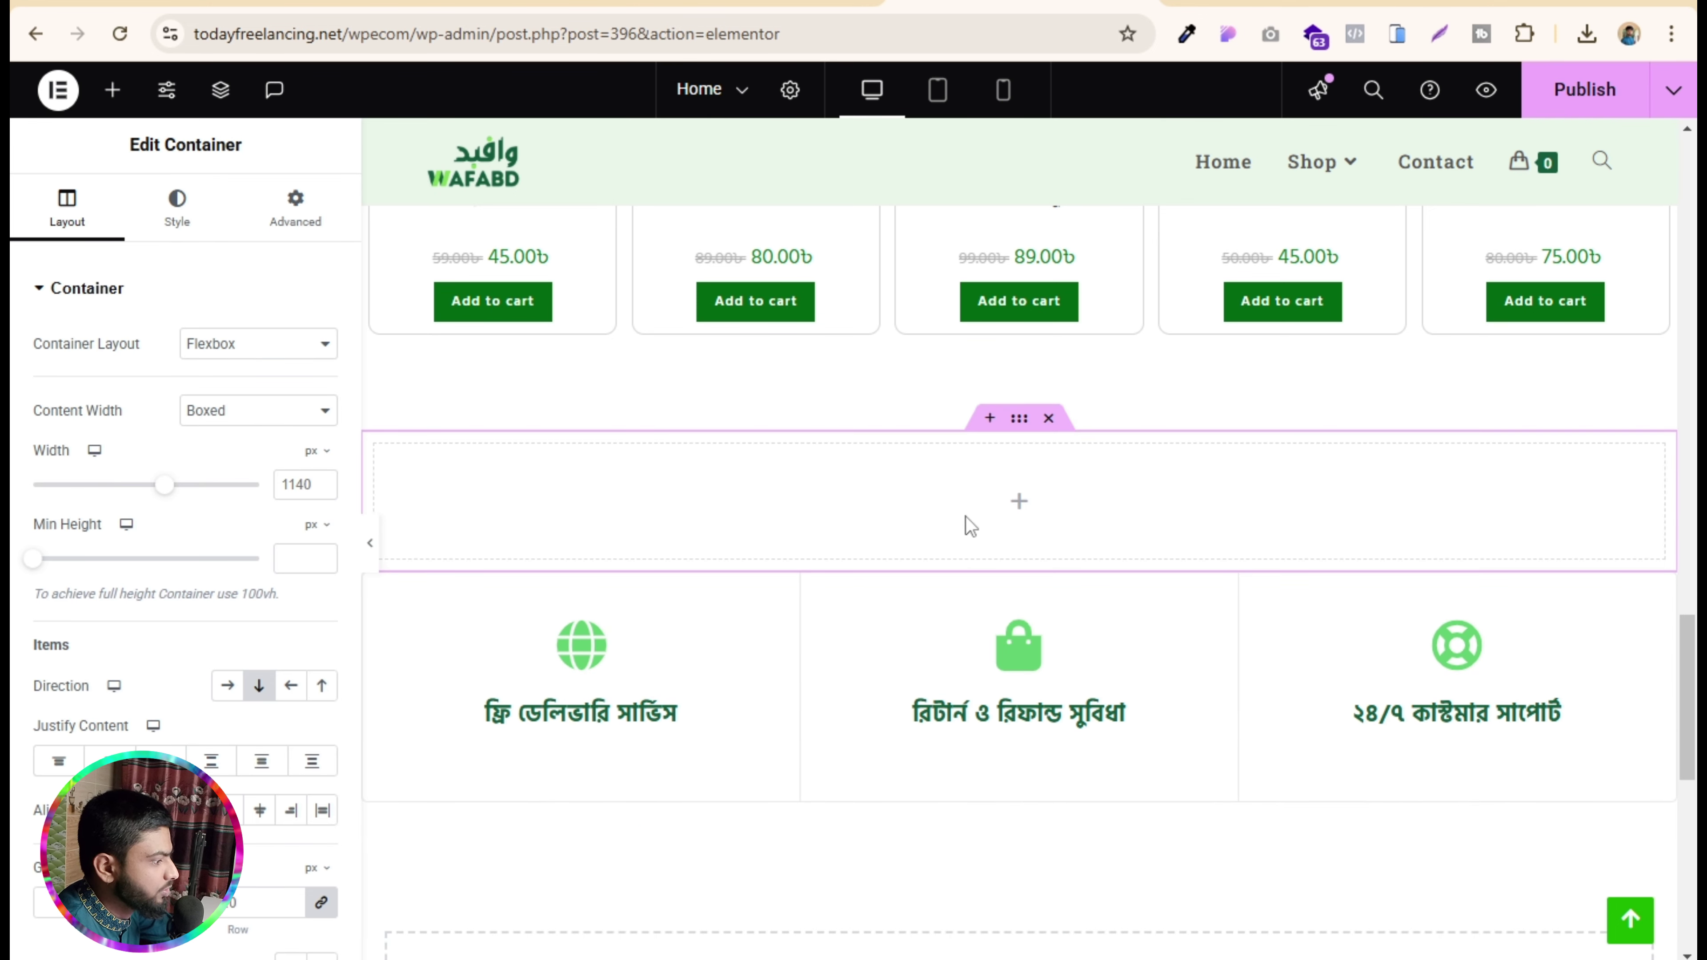
click(1018, 506)
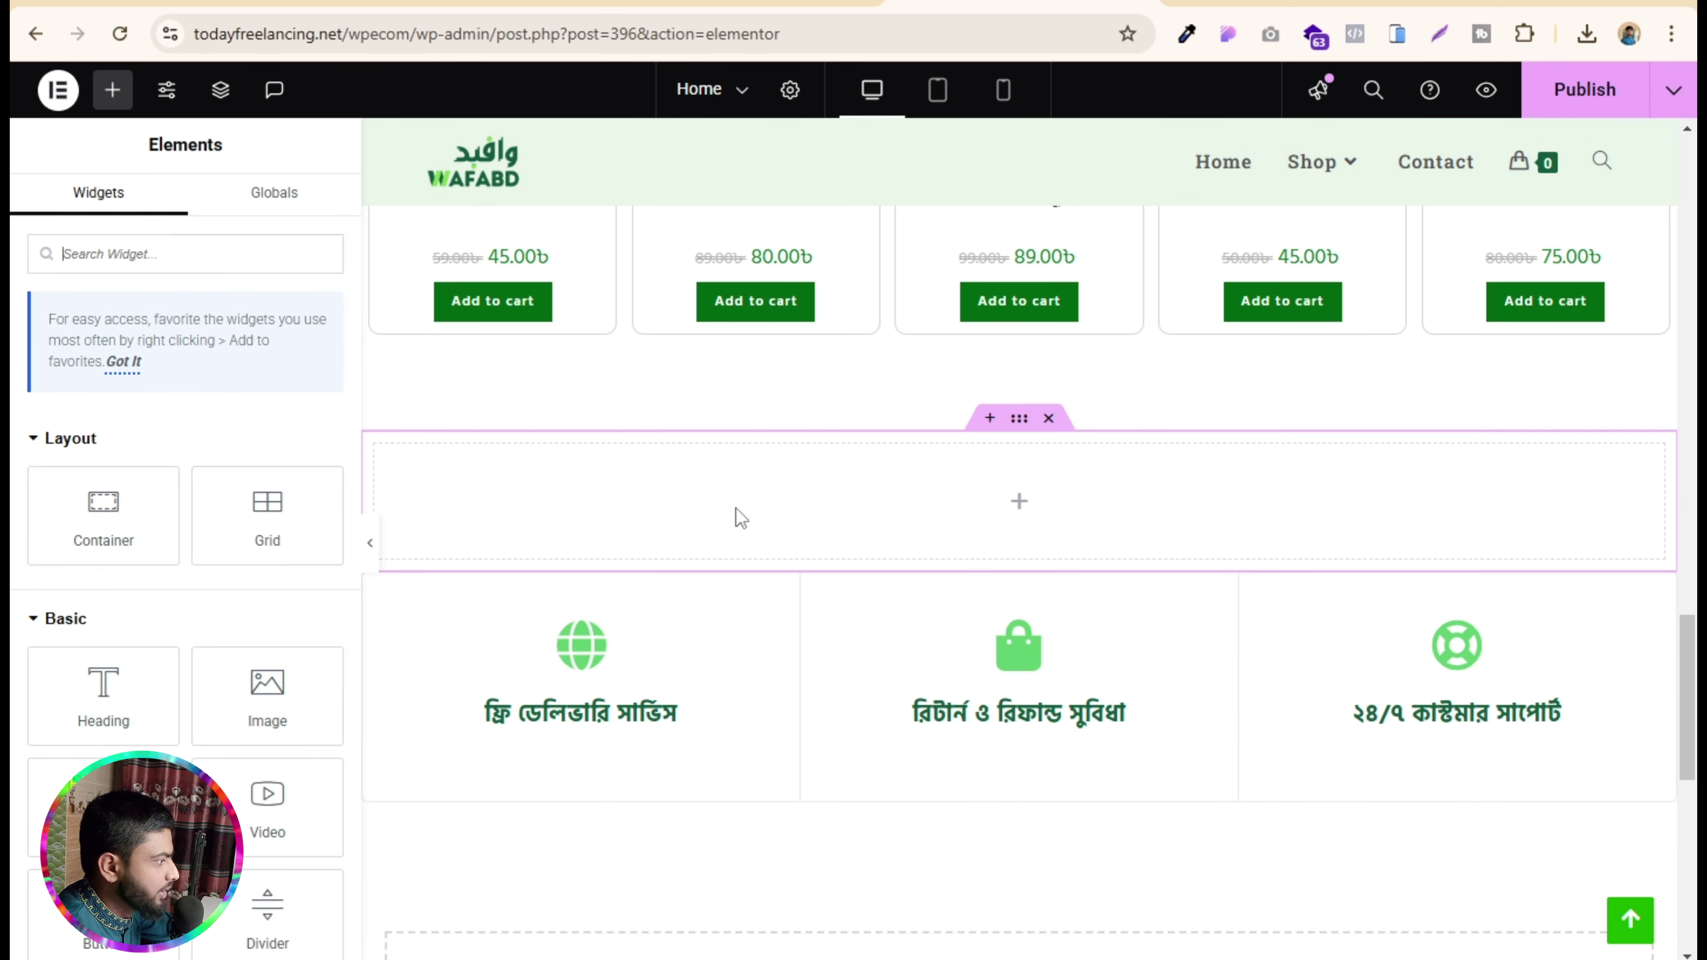
click(158, 261)
text(produ)
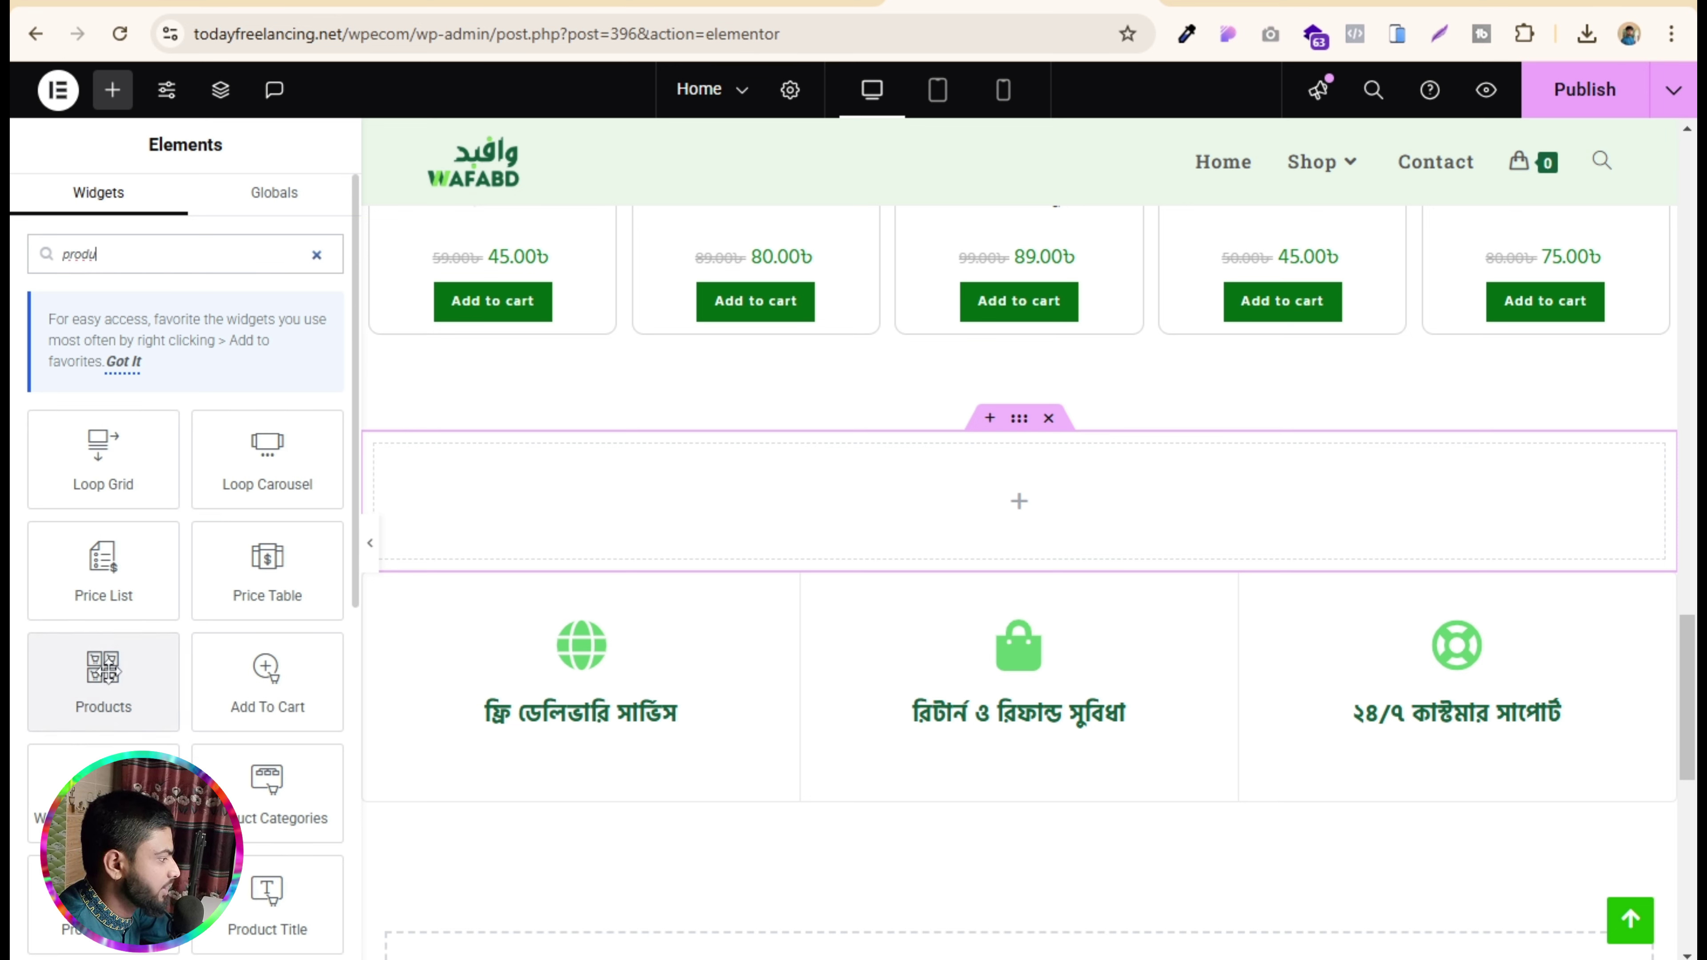
drag(109, 671, 1023, 504)
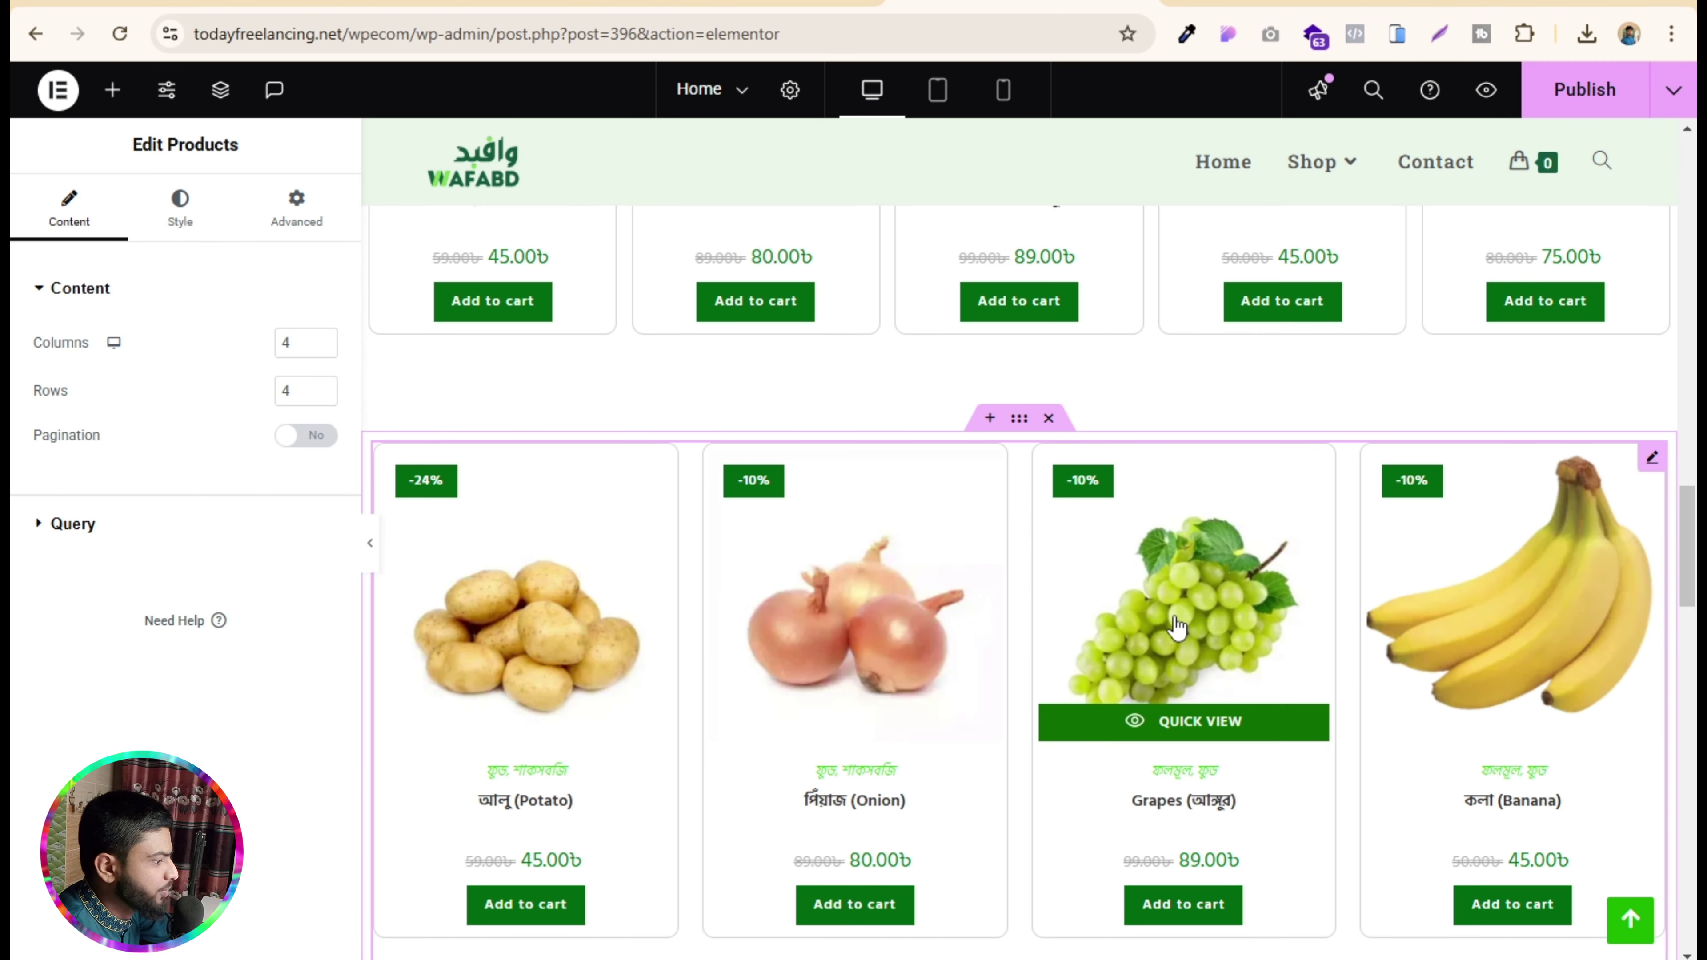
- Set the Products grid to 5 columns and 2 rows
scroll(1176, 625, down, 3)
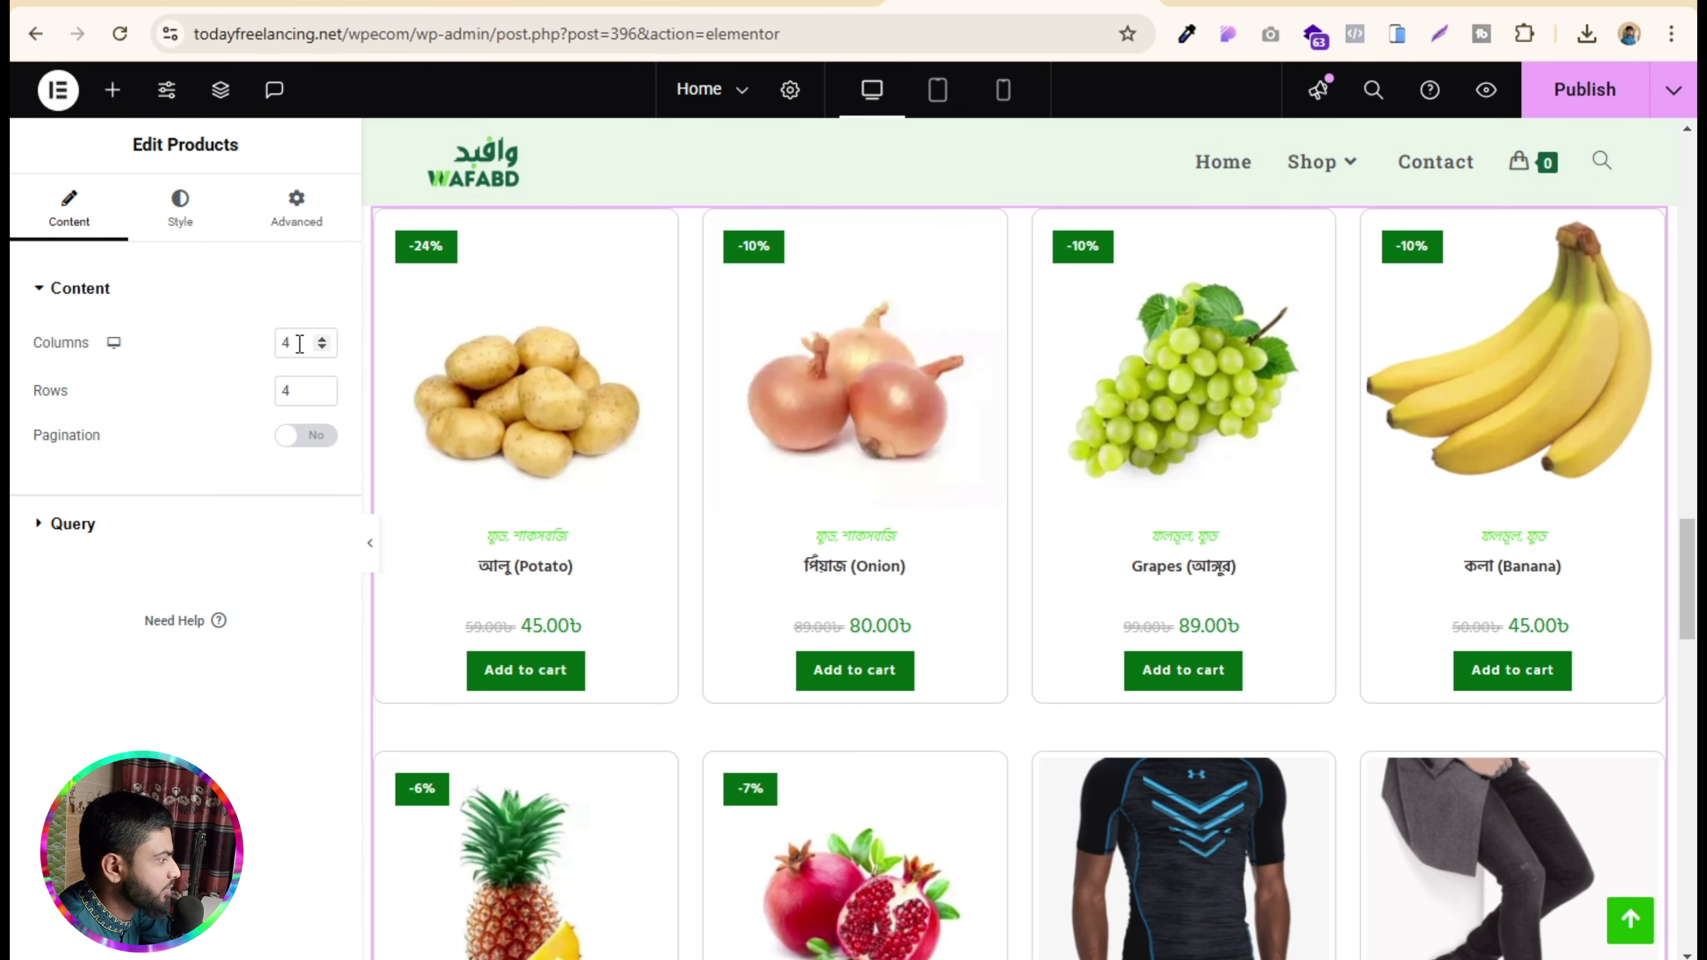
text(5)
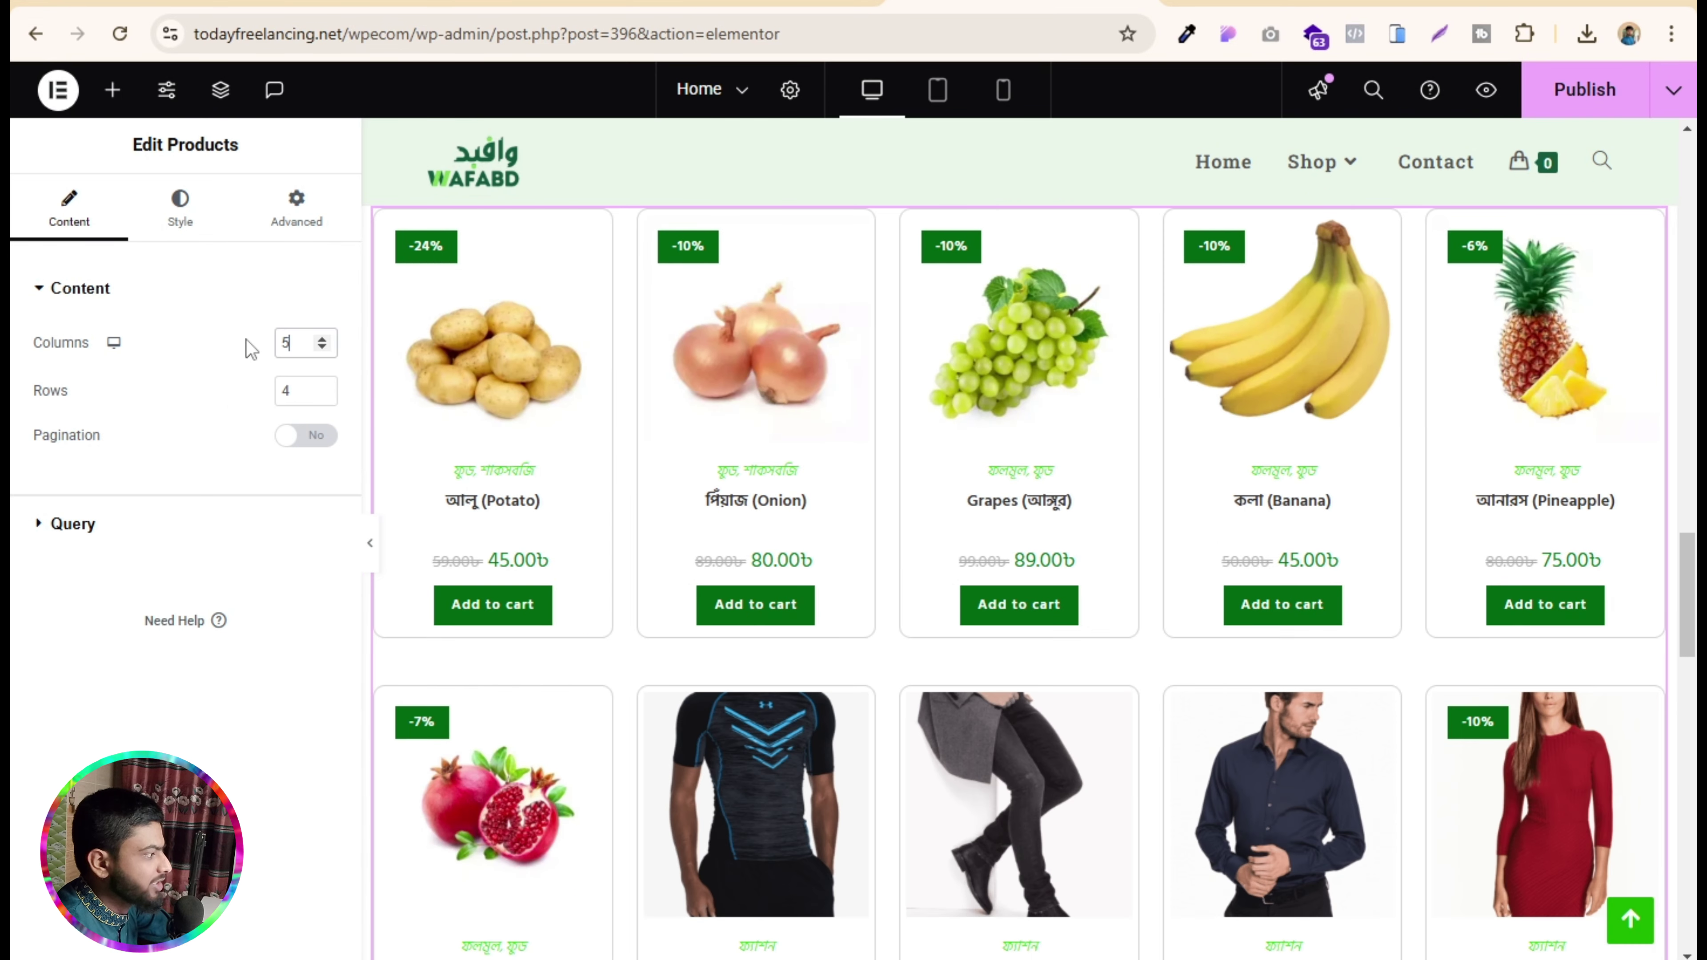
key(Tab)
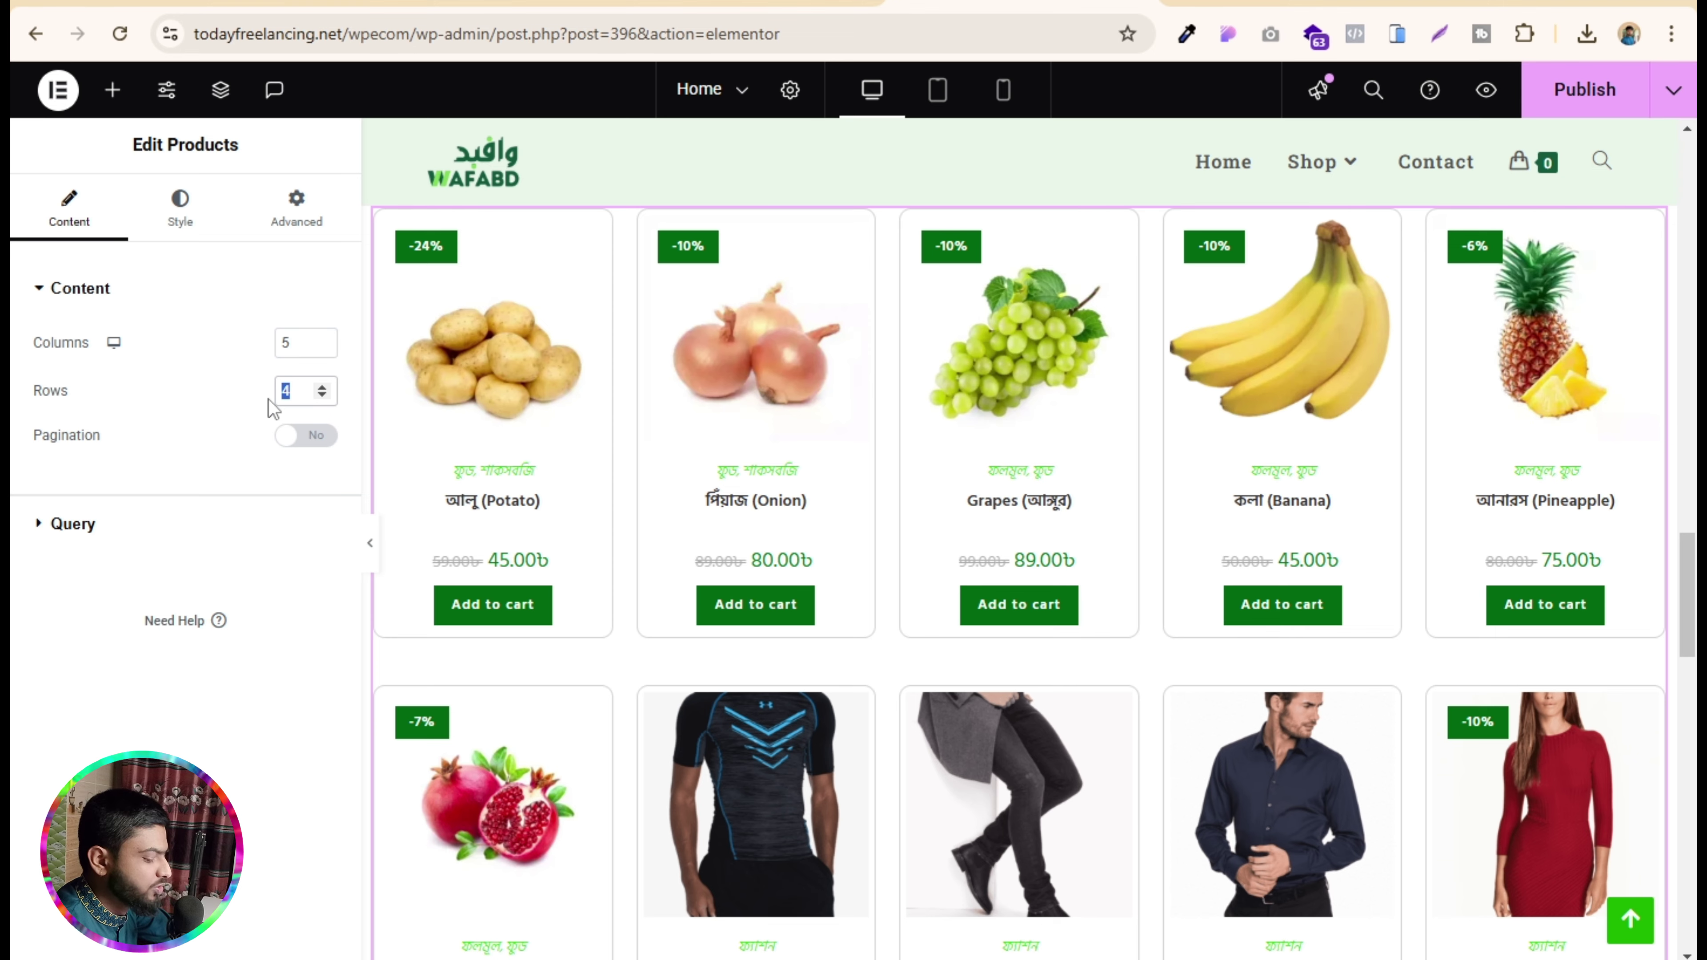
text(2)
scroll(820, 482, down, 3)
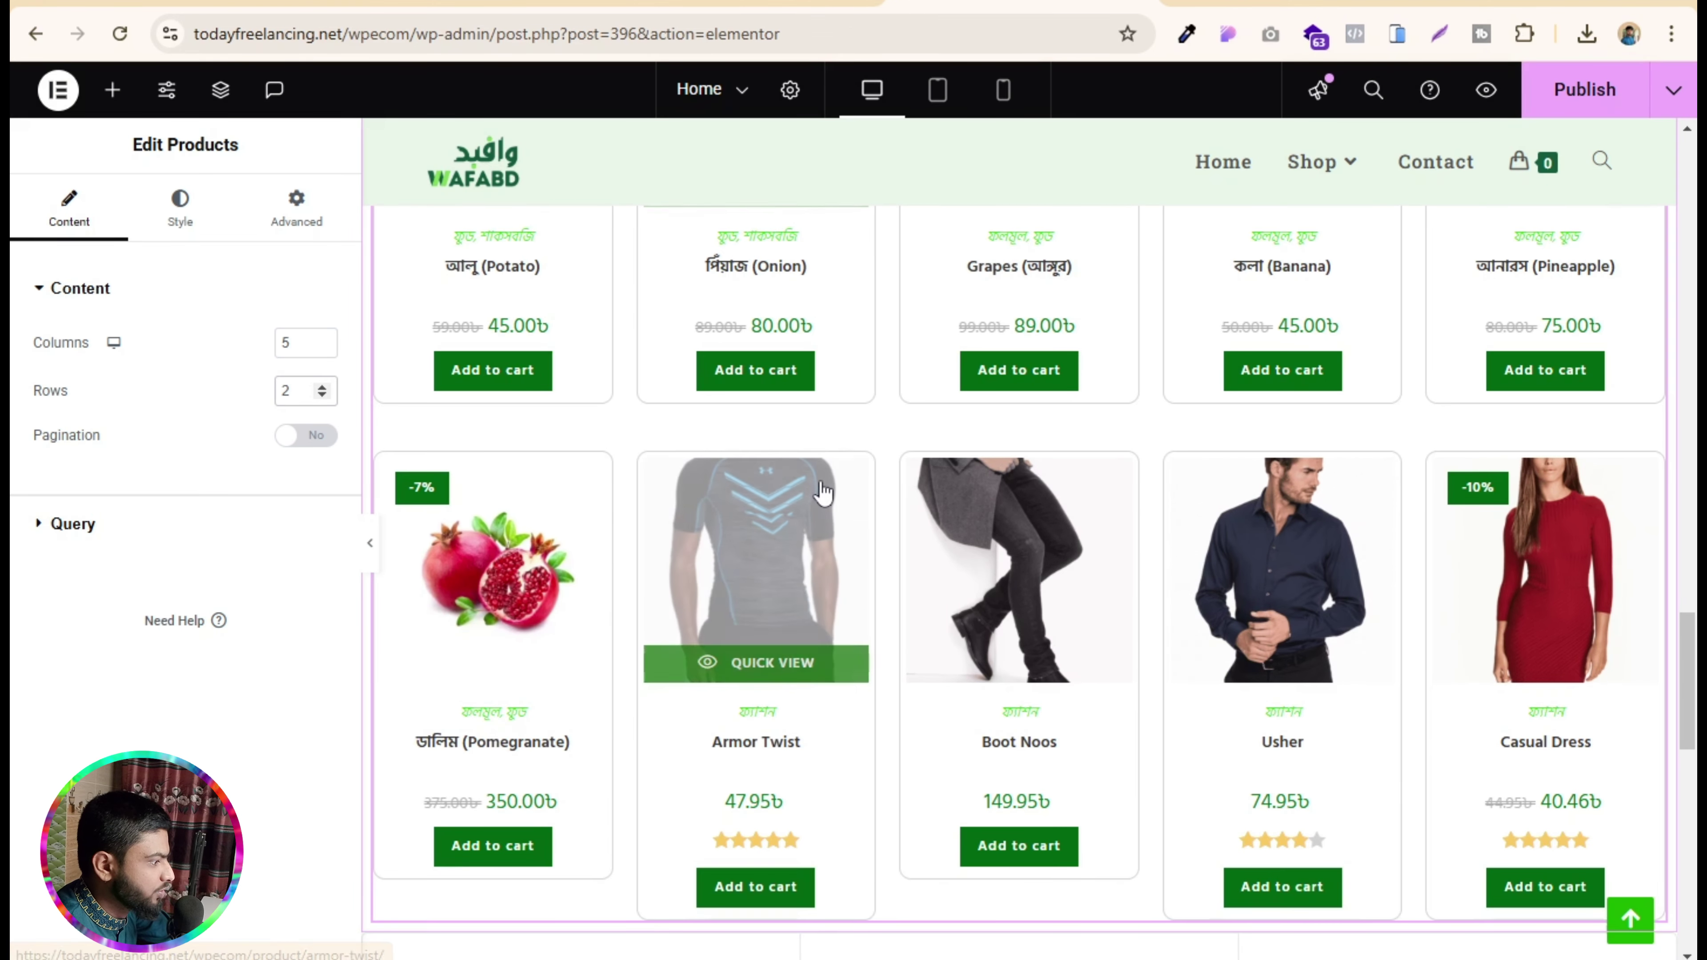
scroll(820, 484, up, 3)
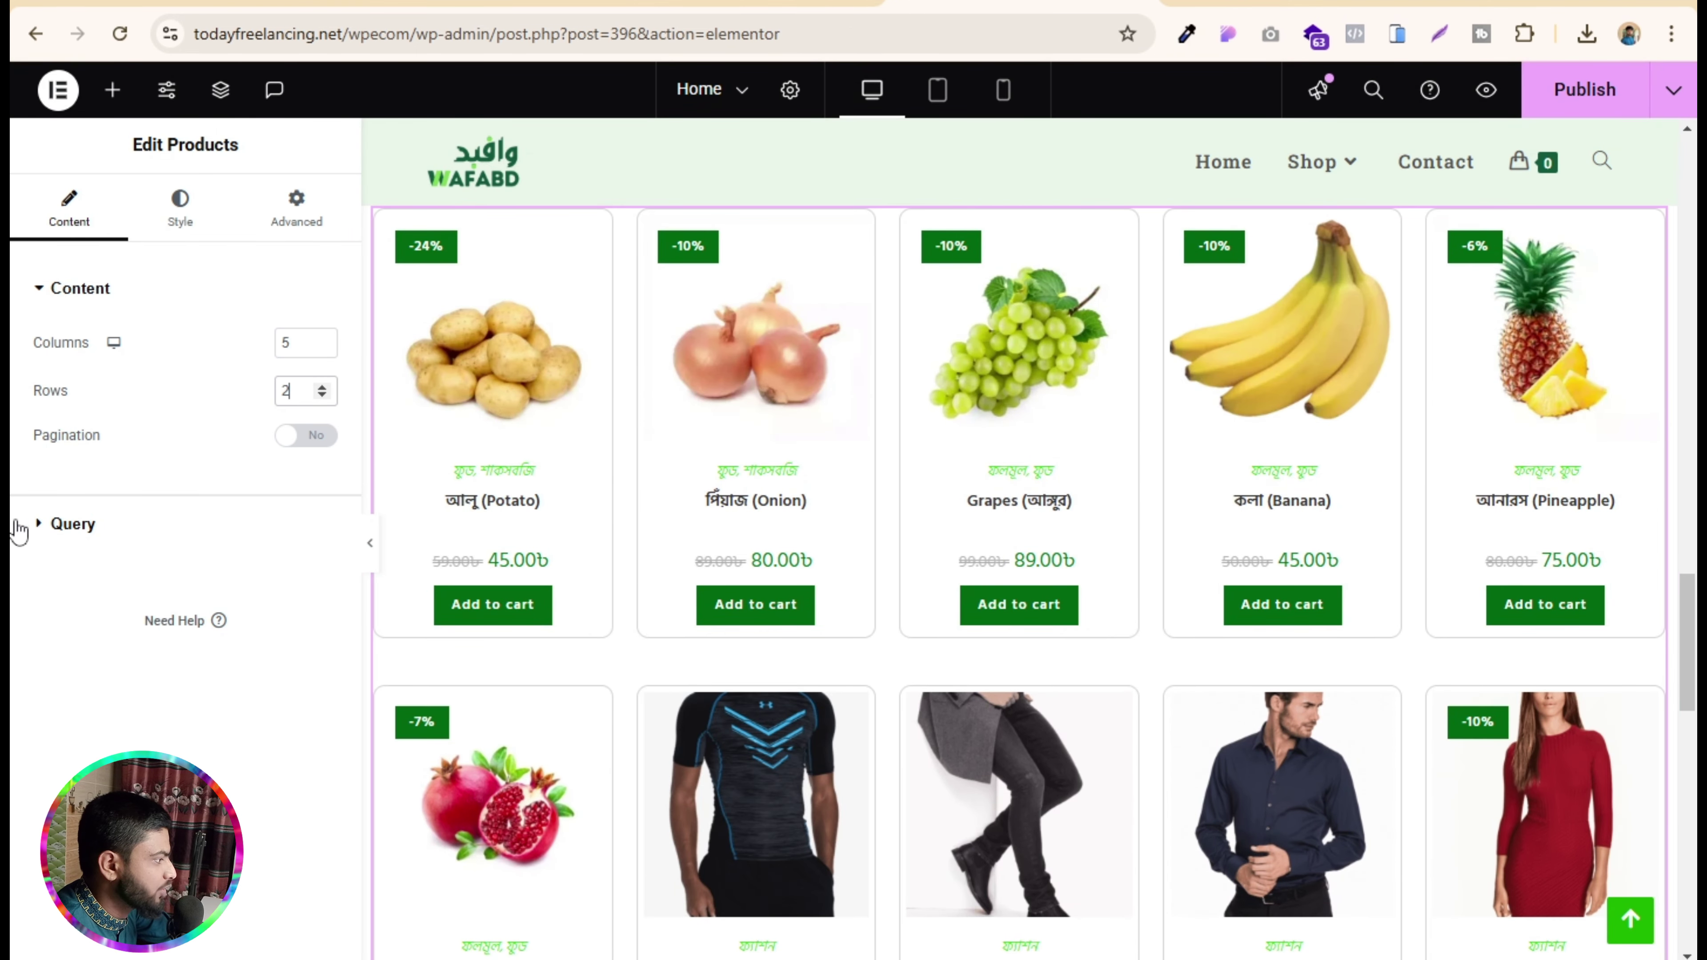
- Keep the Products query source at Latest Products and publish the Home page
click(64, 524)
scroll(171, 497, down, 1)
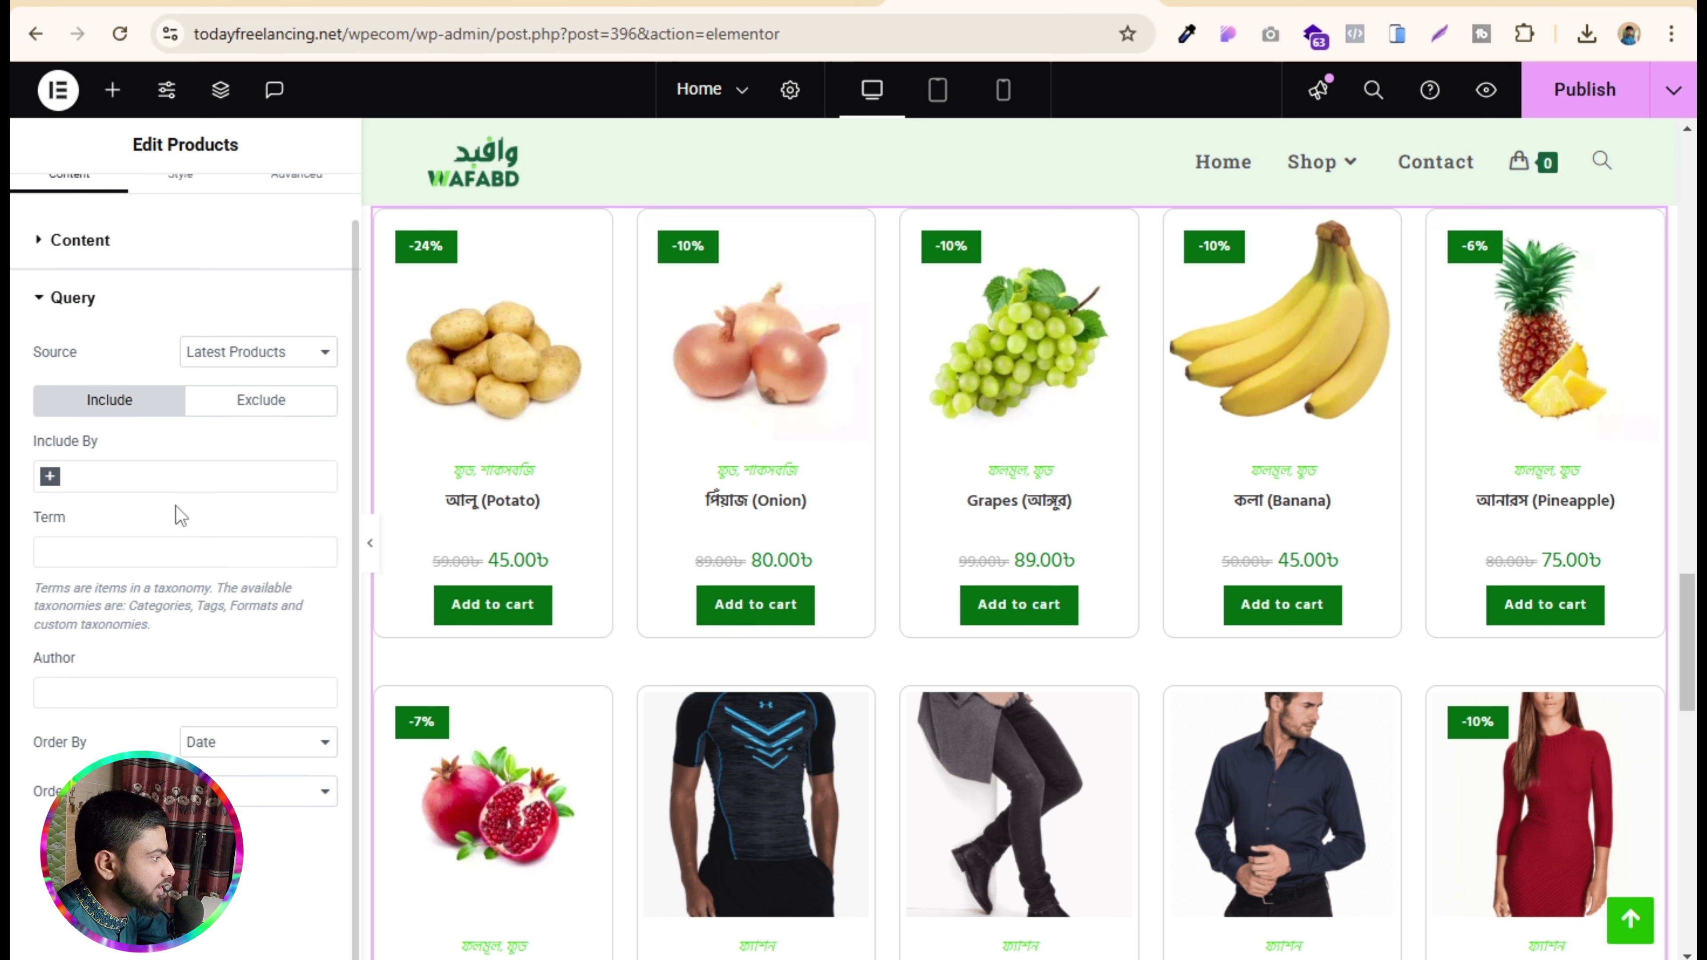
click(51, 483)
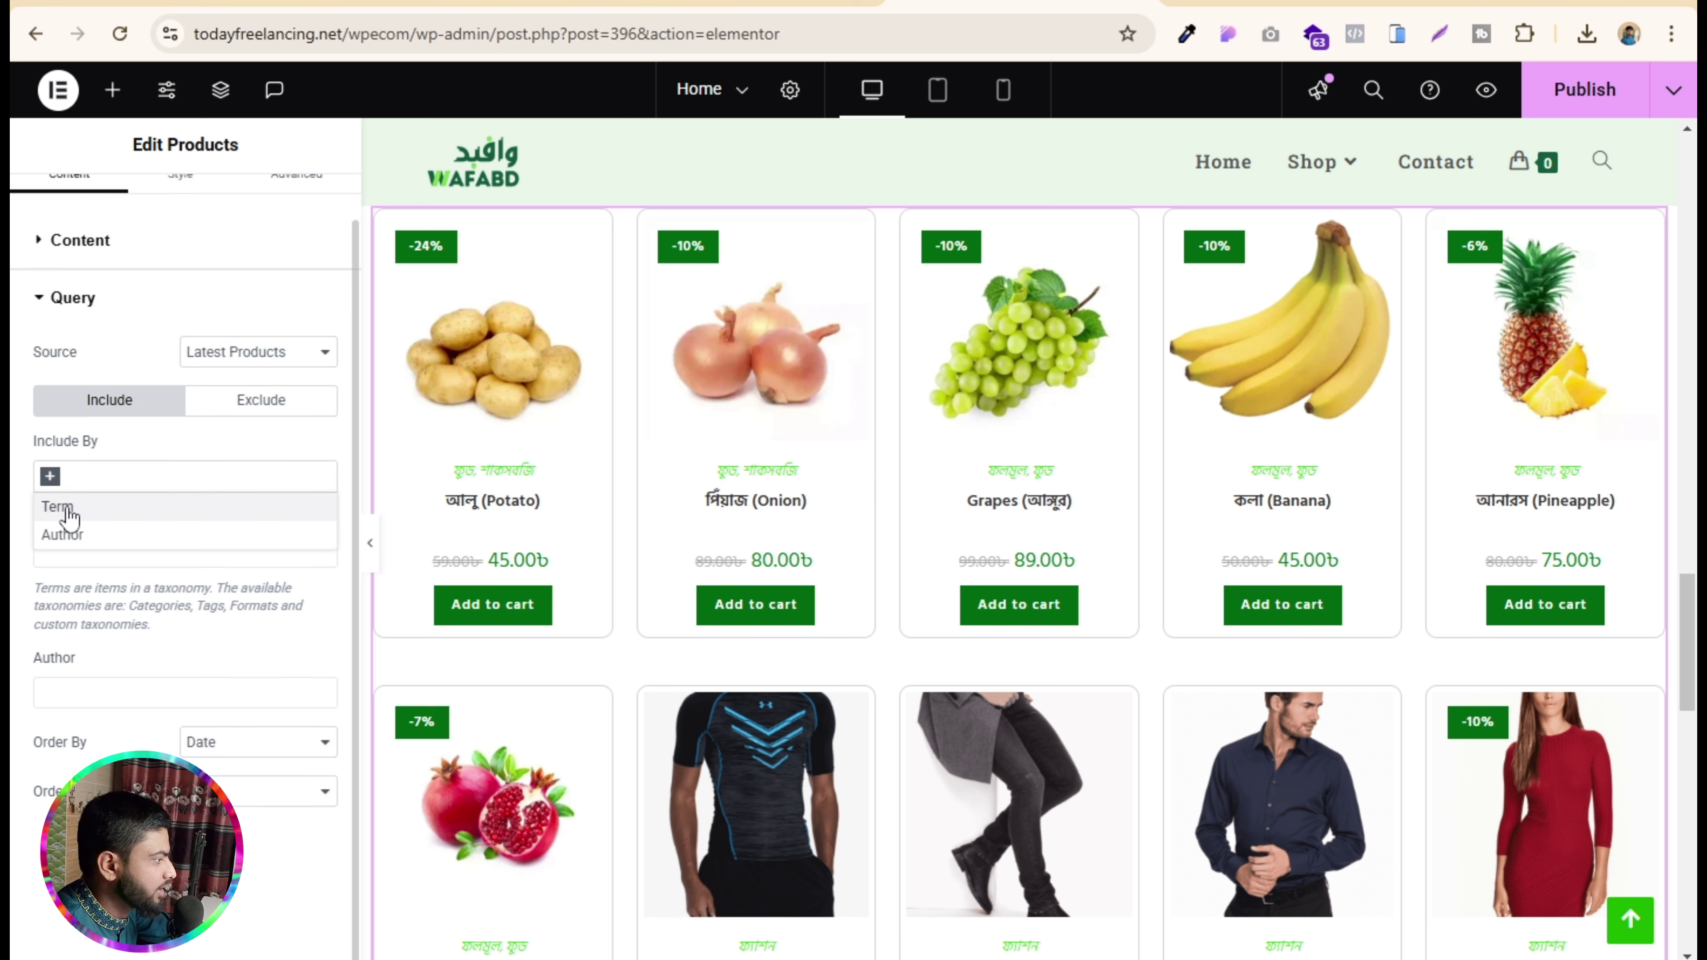
click(141, 451)
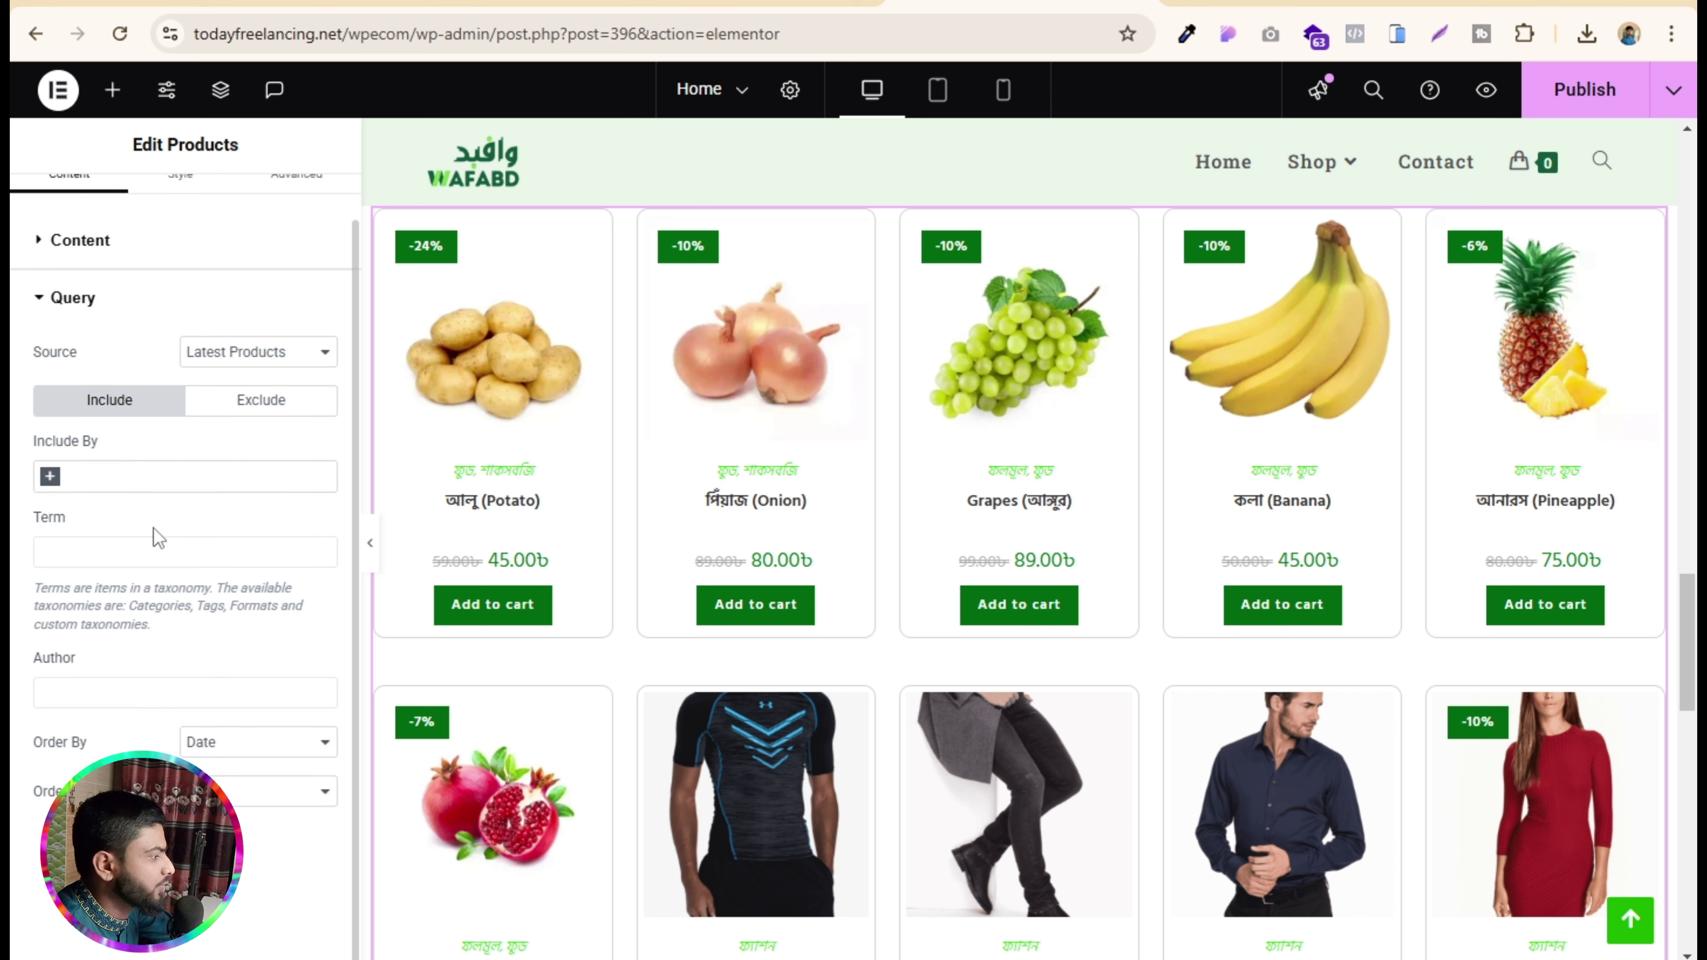
click(247, 354)
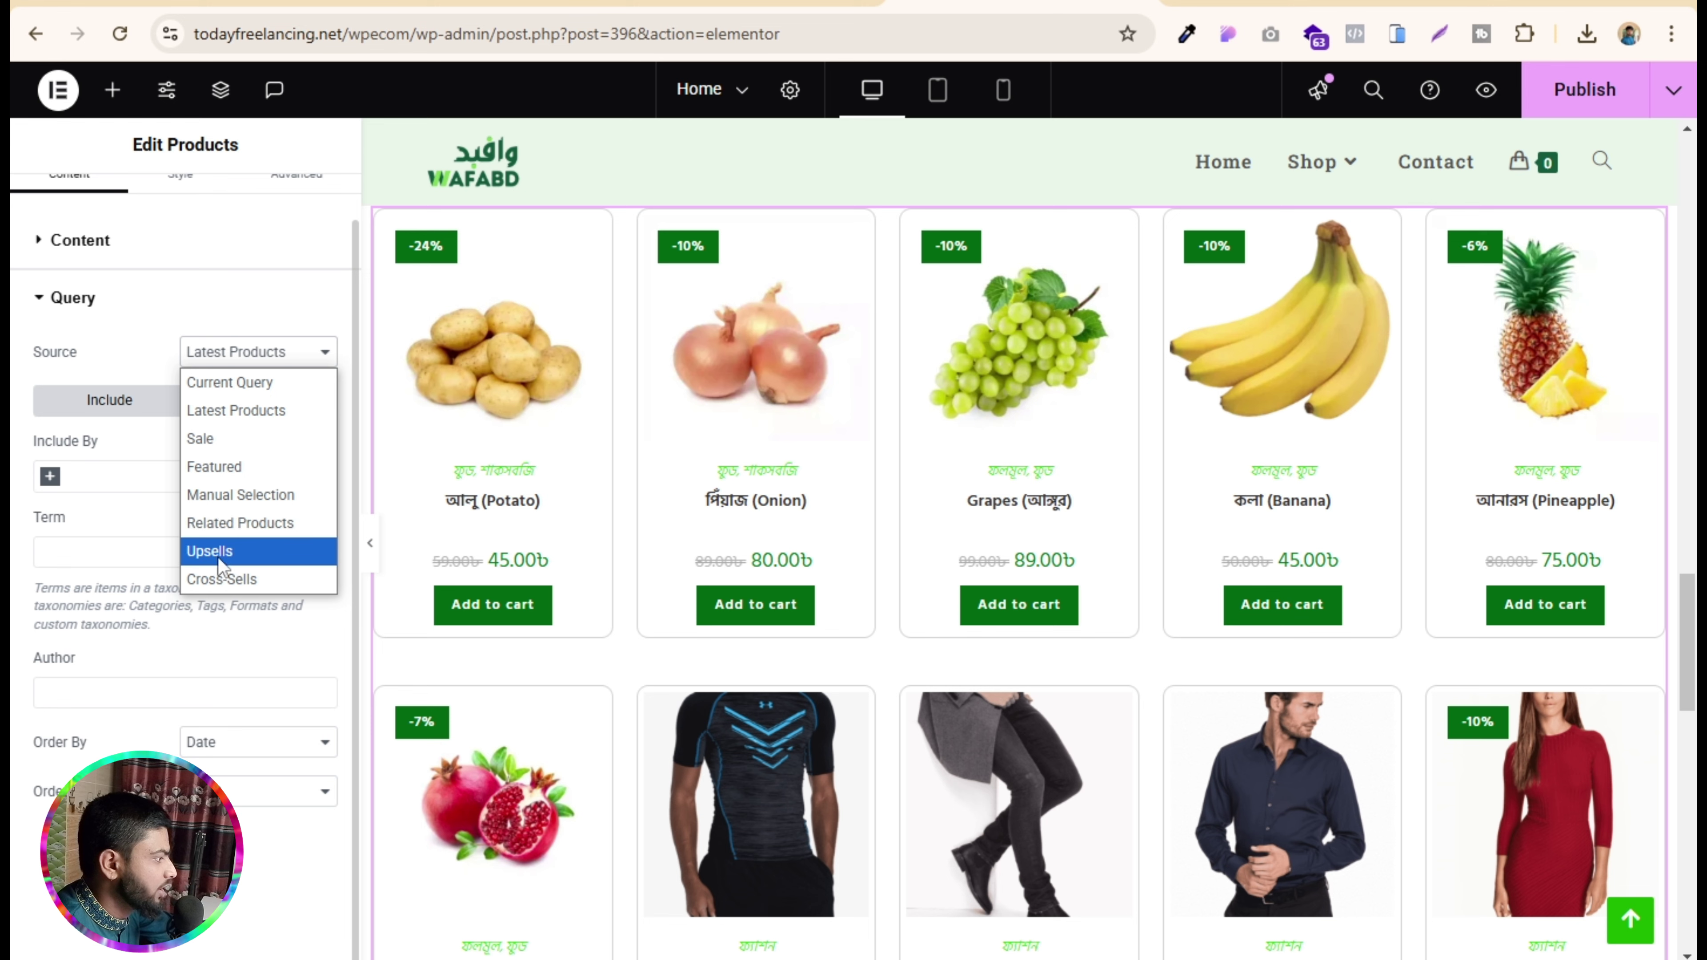
click(127, 508)
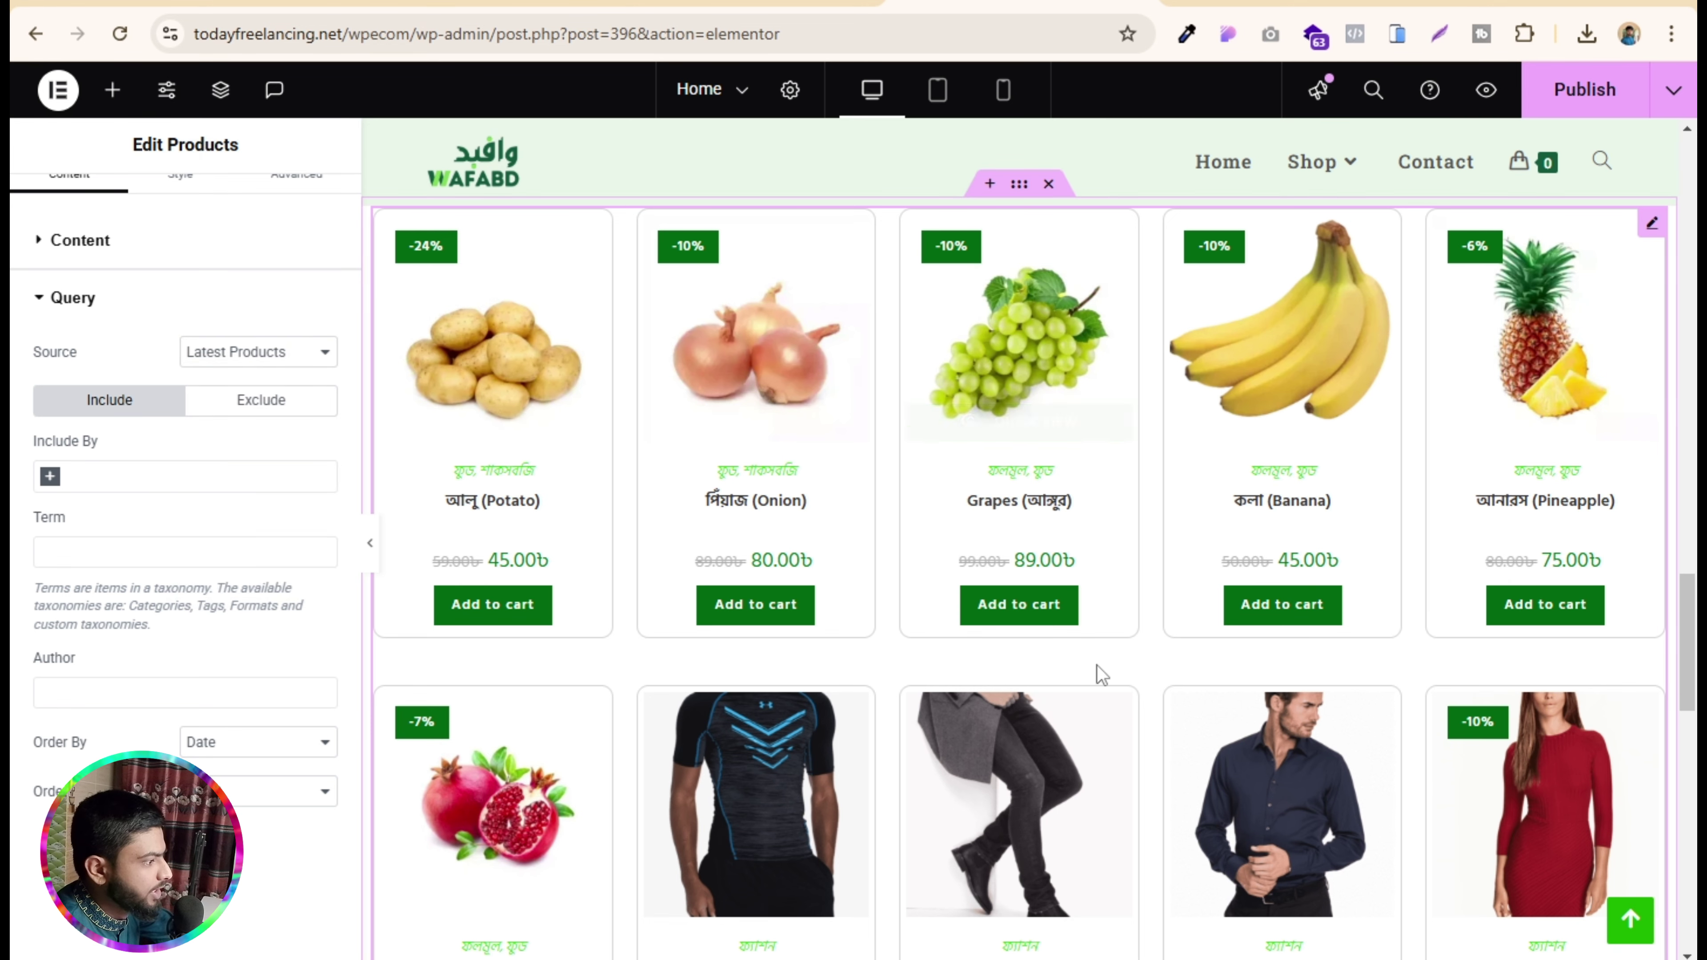
scroll(1081, 605, down, 6)
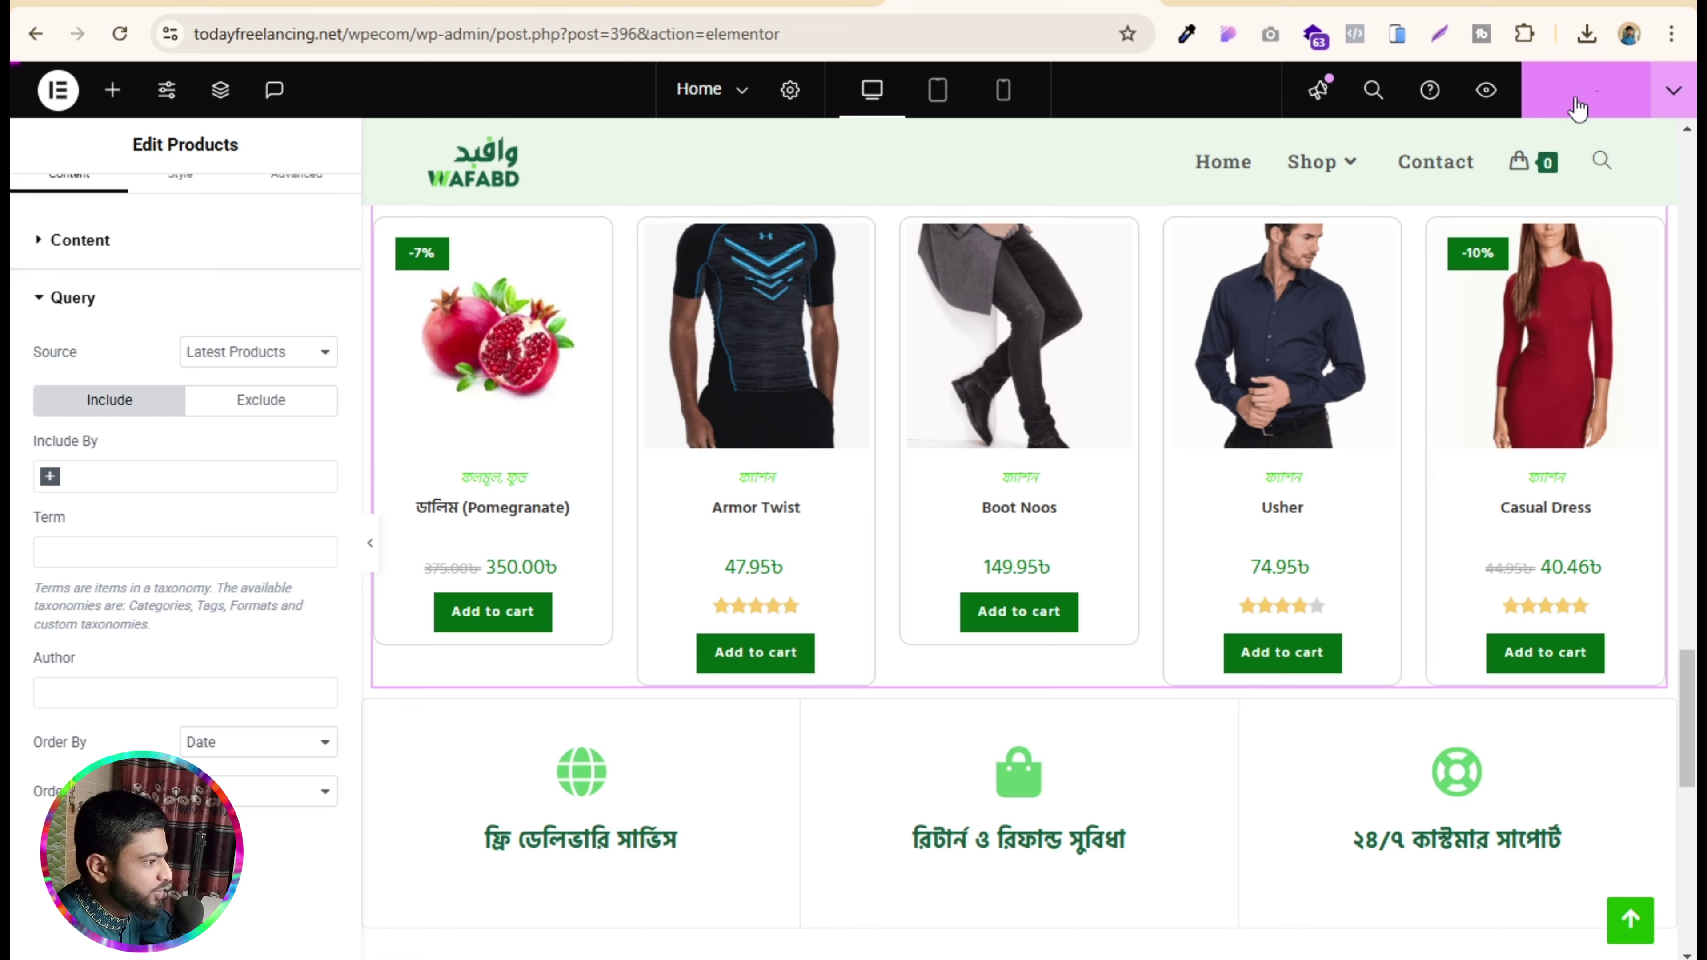
click(1578, 108)
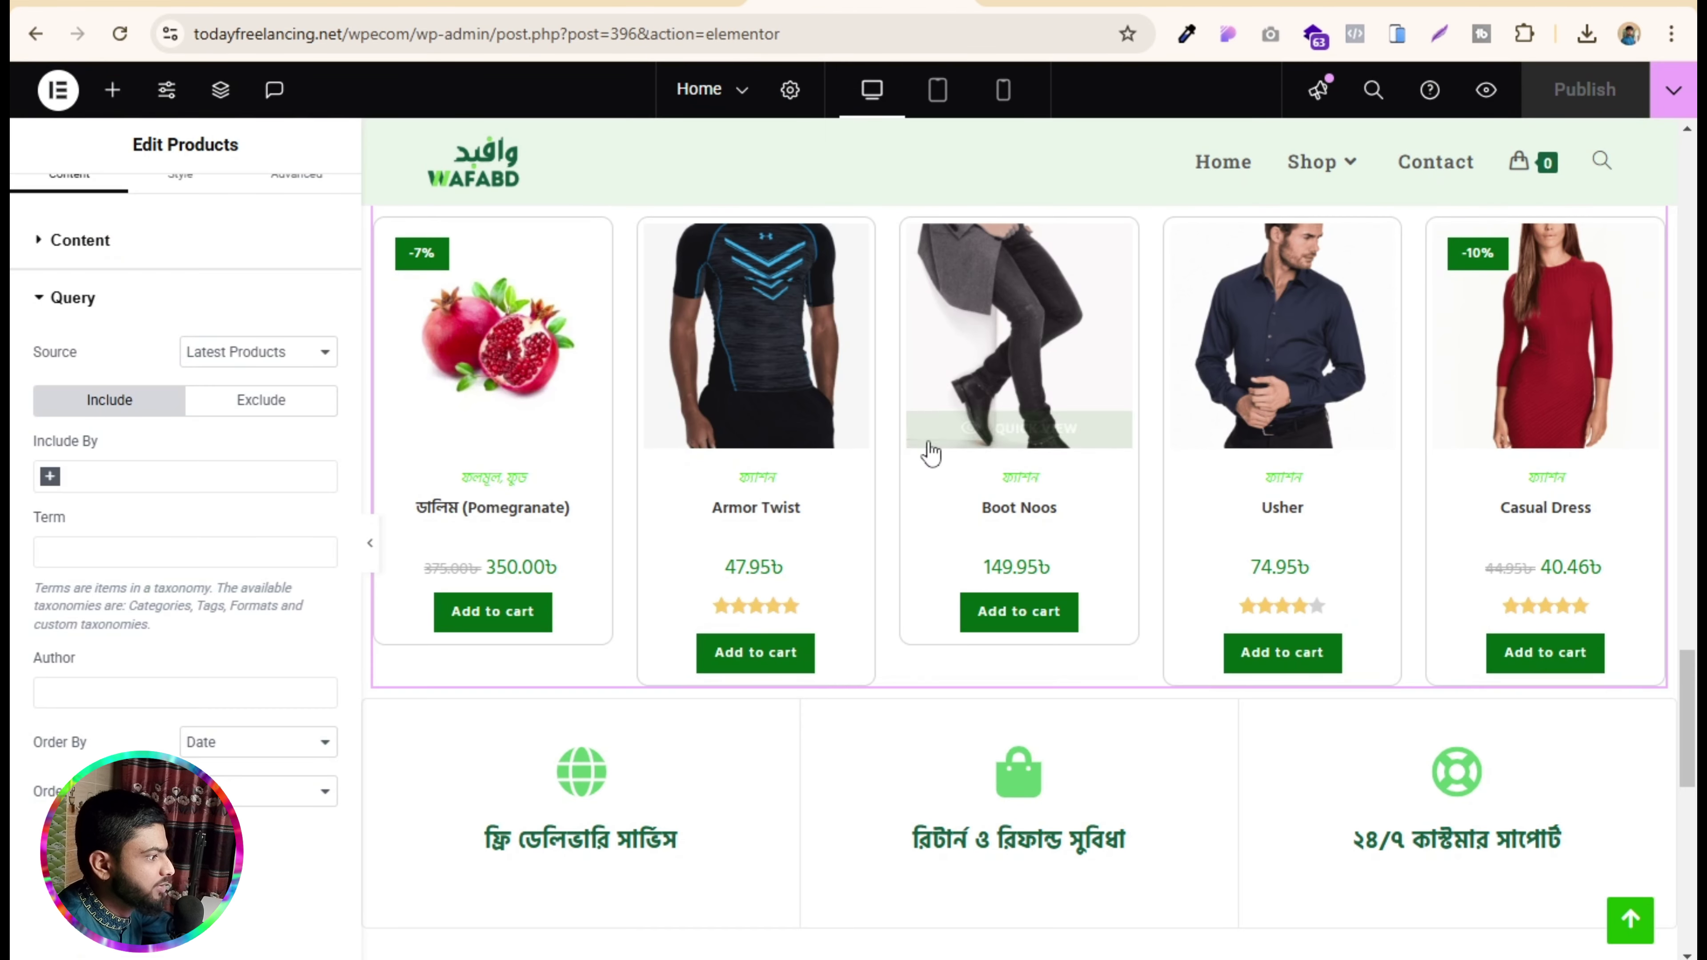
- Open the hero slider's settings and review the background images of slides 1, 2 and 3
scroll(939, 618, up, 8)
scroll(938, 618, up, 15)
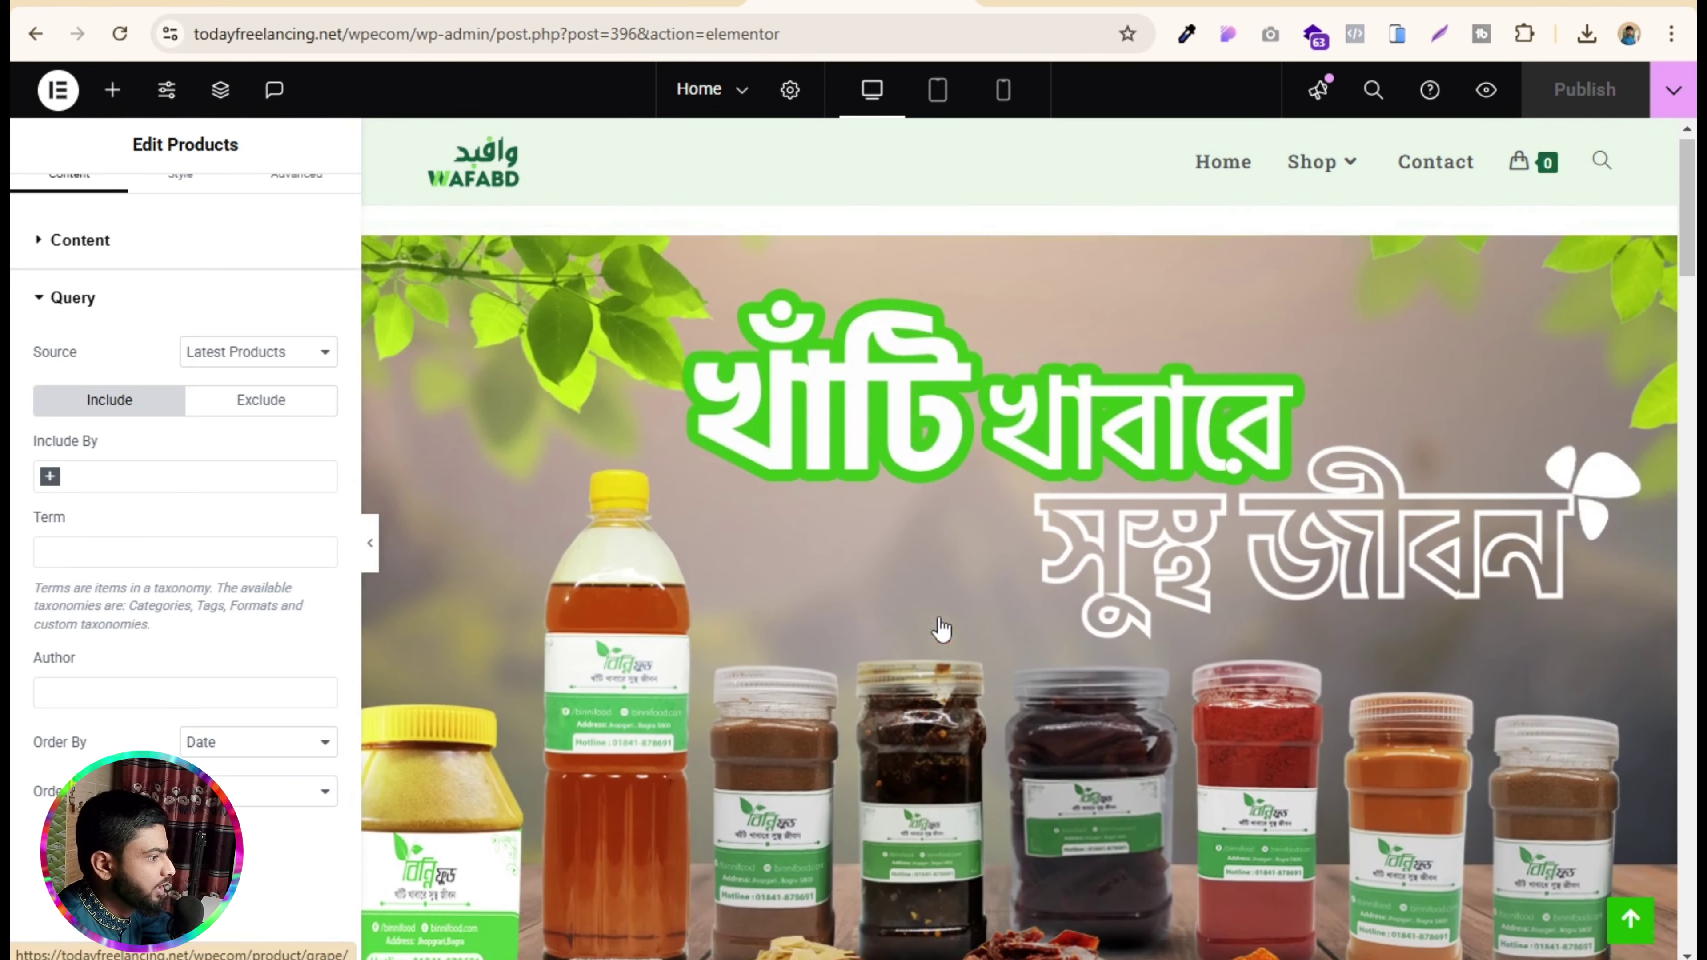
mouse_move(1376, 206)
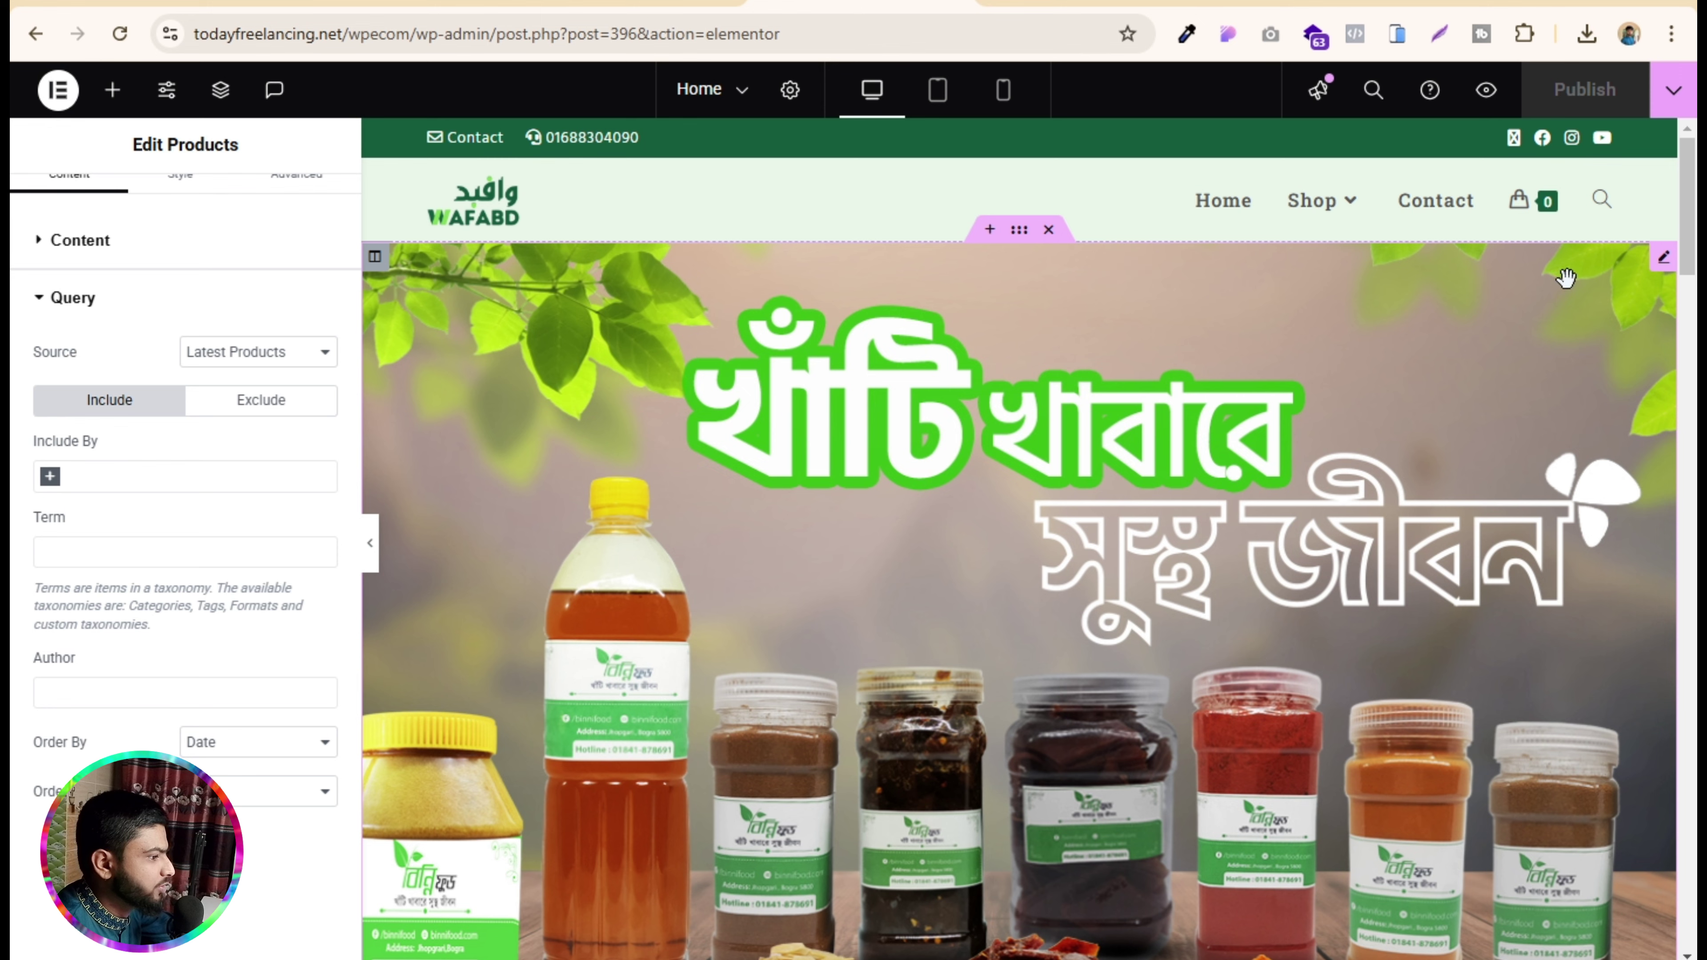
click(1664, 262)
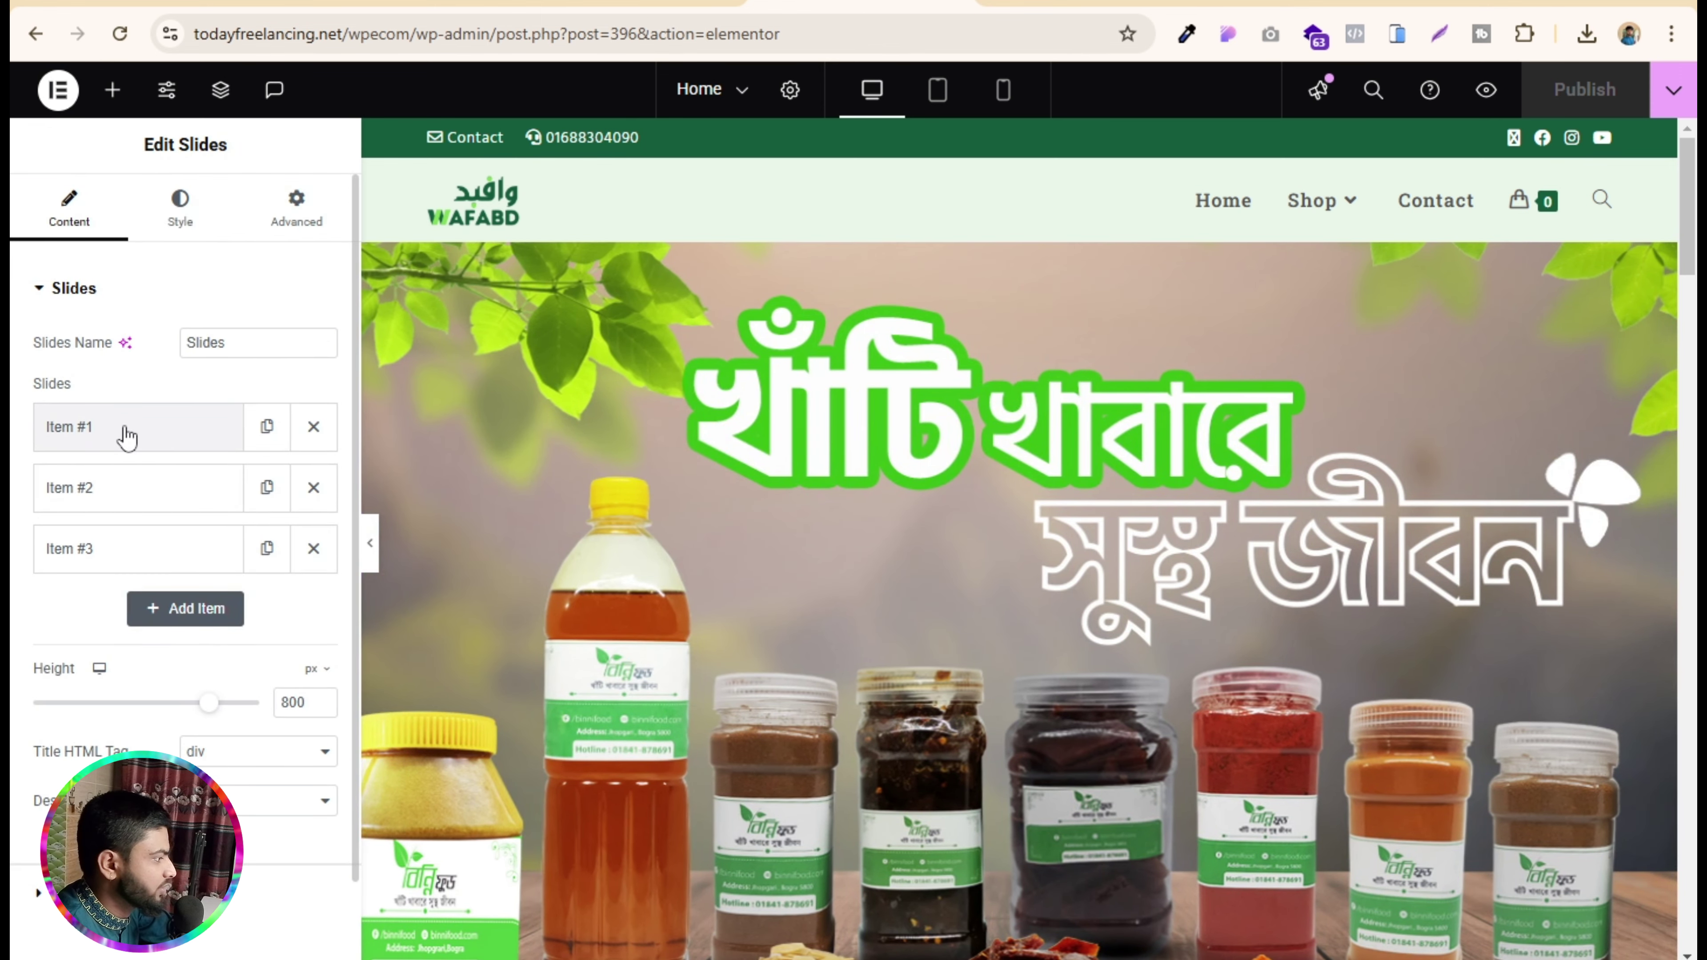
click(127, 438)
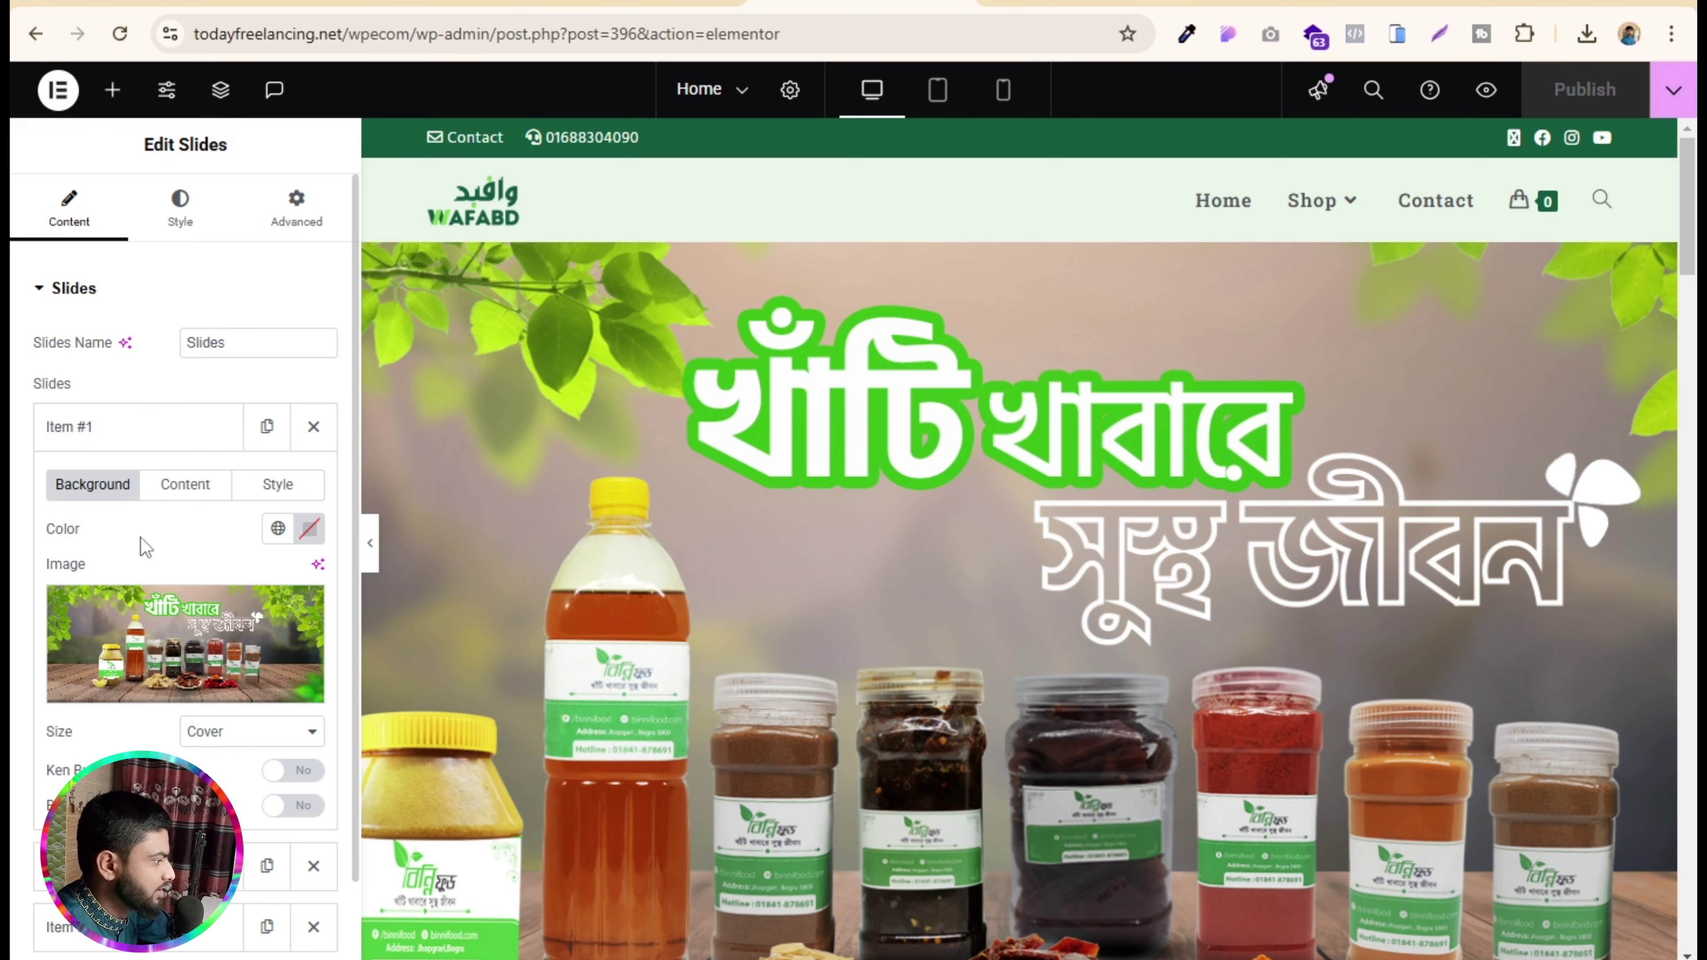
click(153, 430)
click(120, 488)
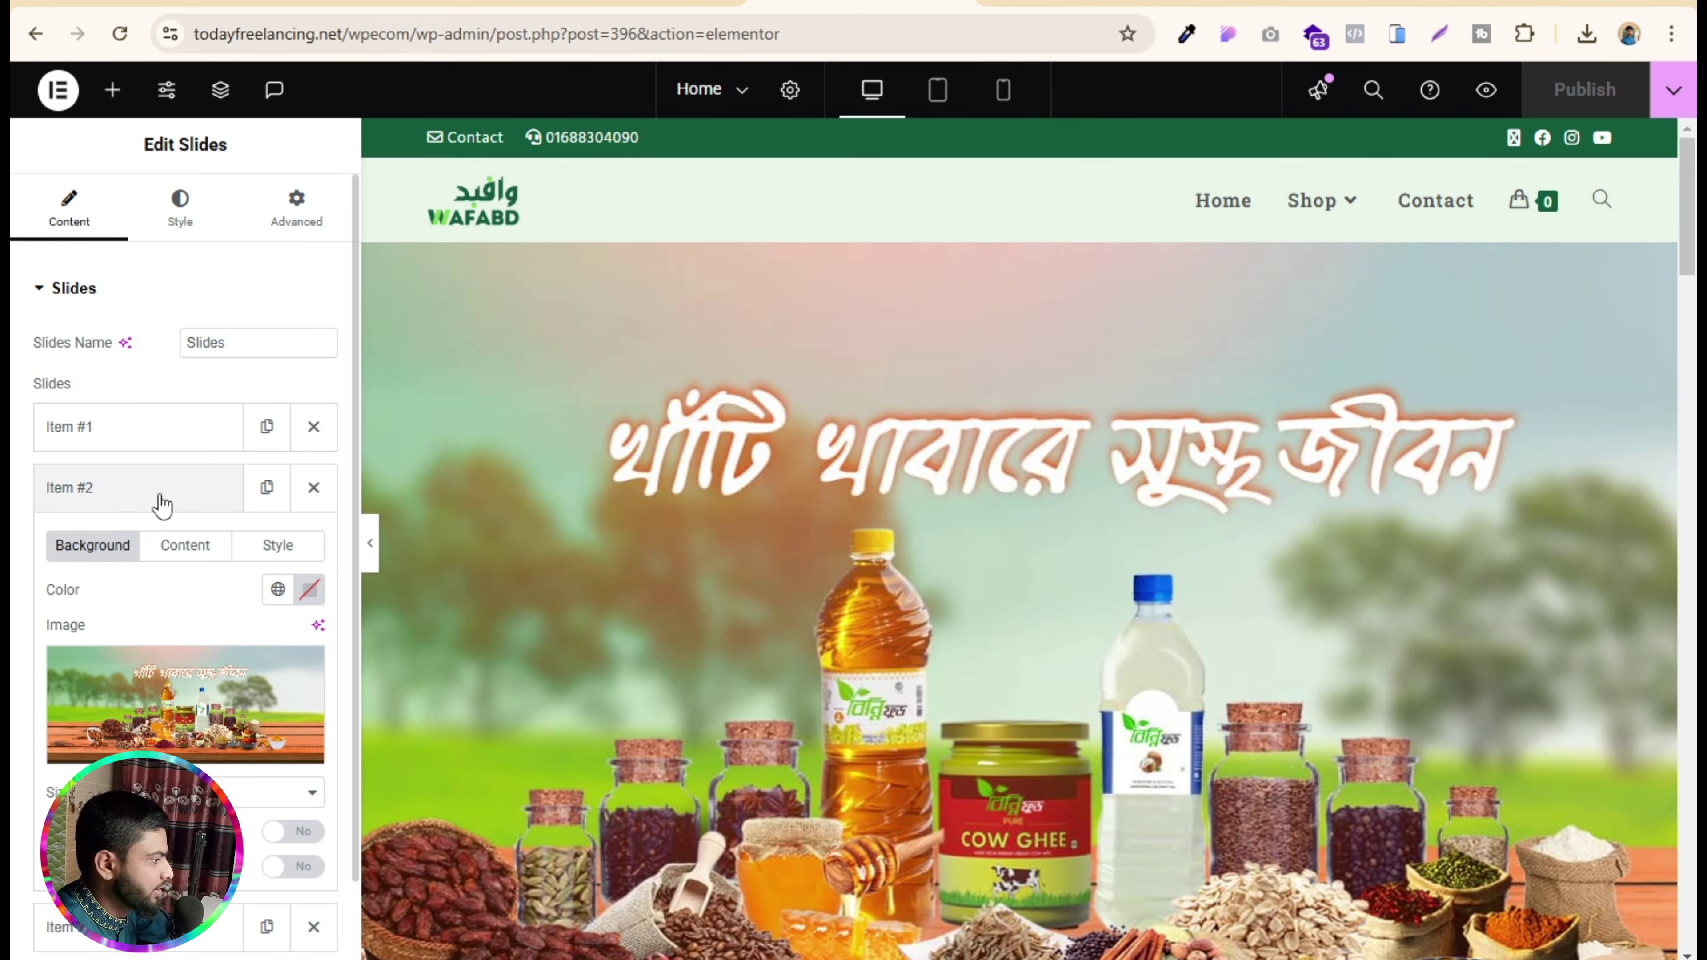
click(156, 494)
click(118, 458)
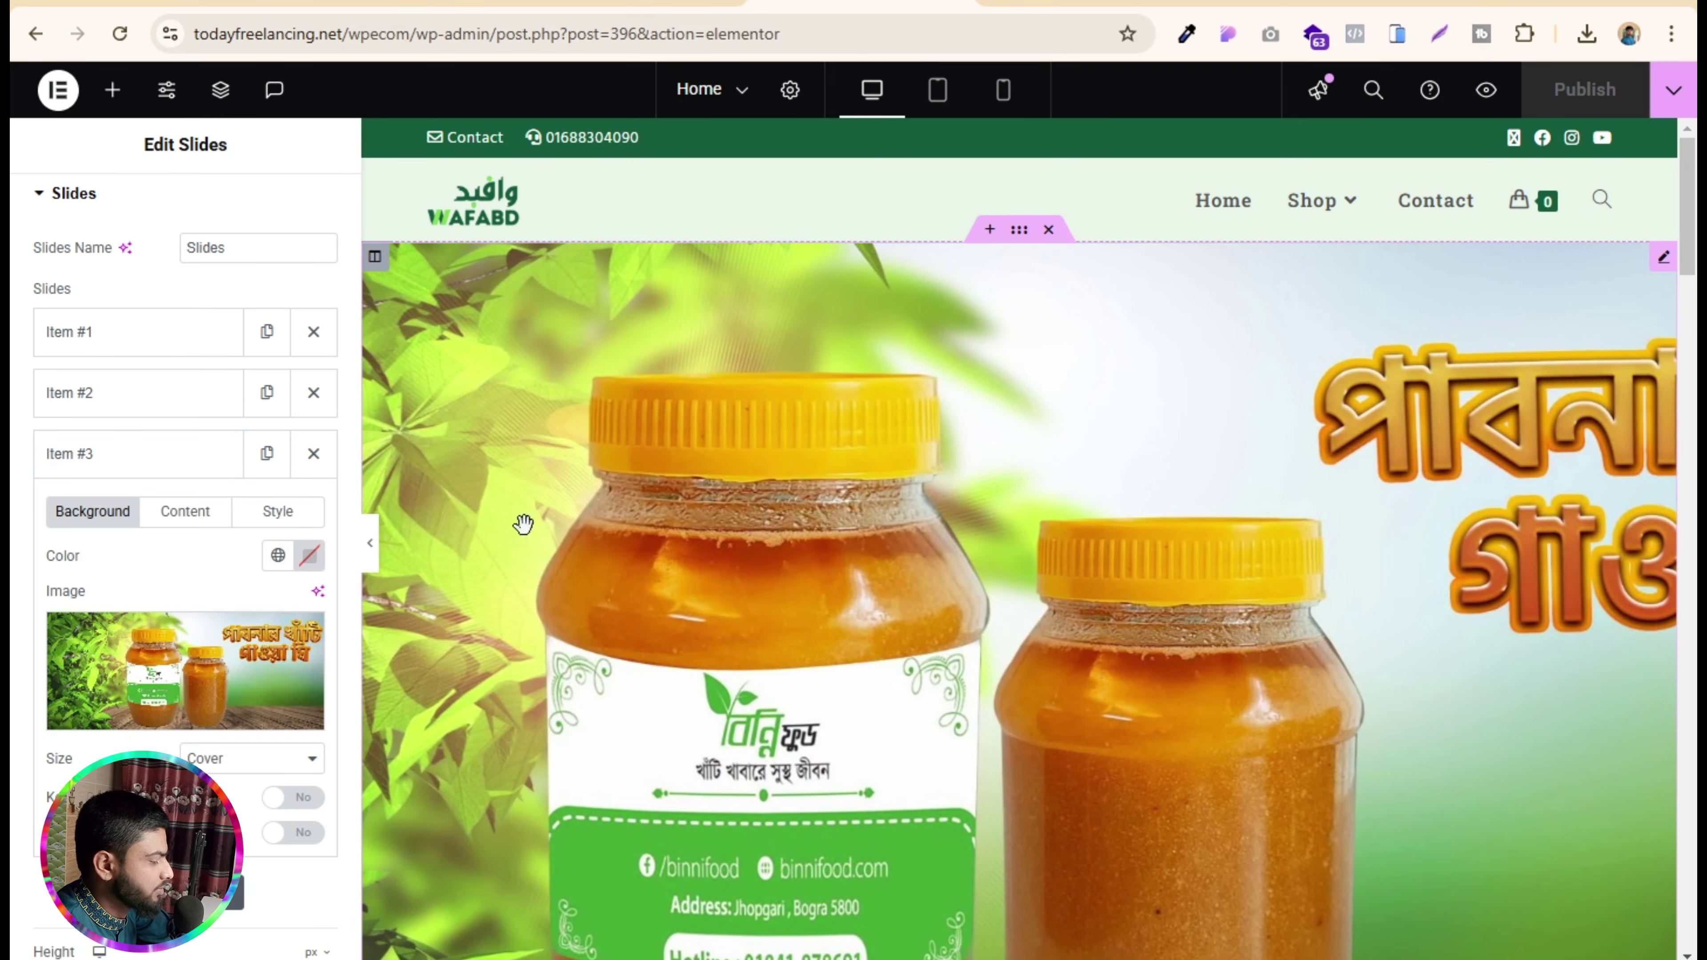
scroll(952, 542, down, 1)
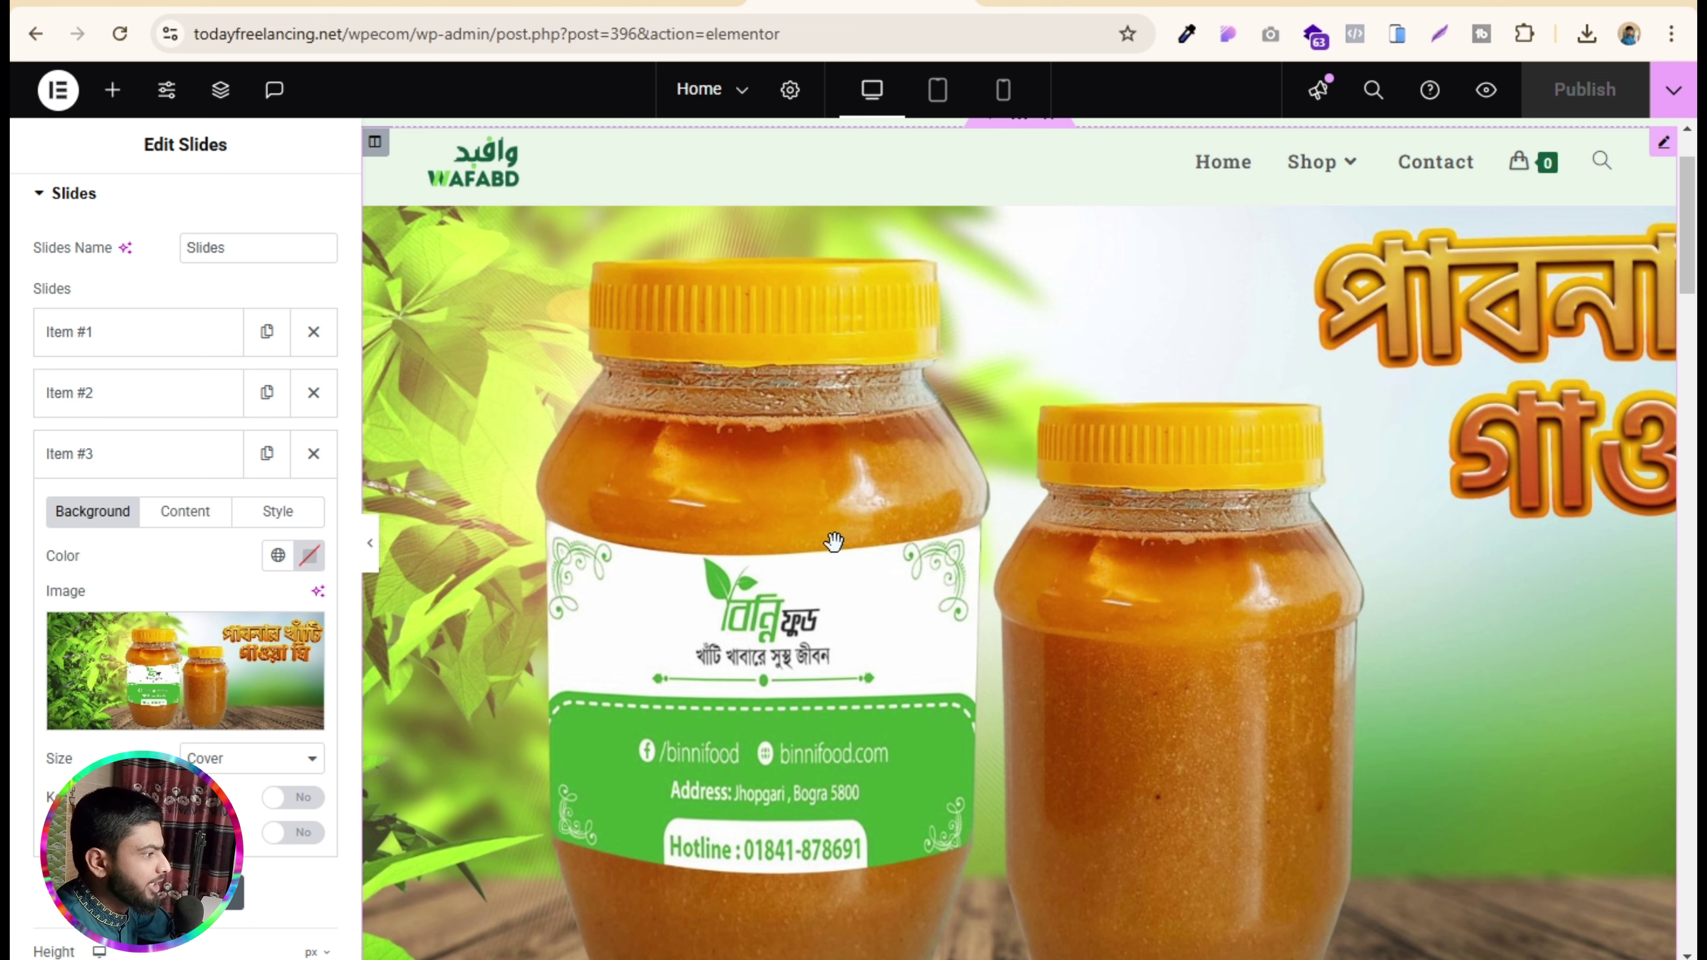
scroll(1082, 404, down, 5)
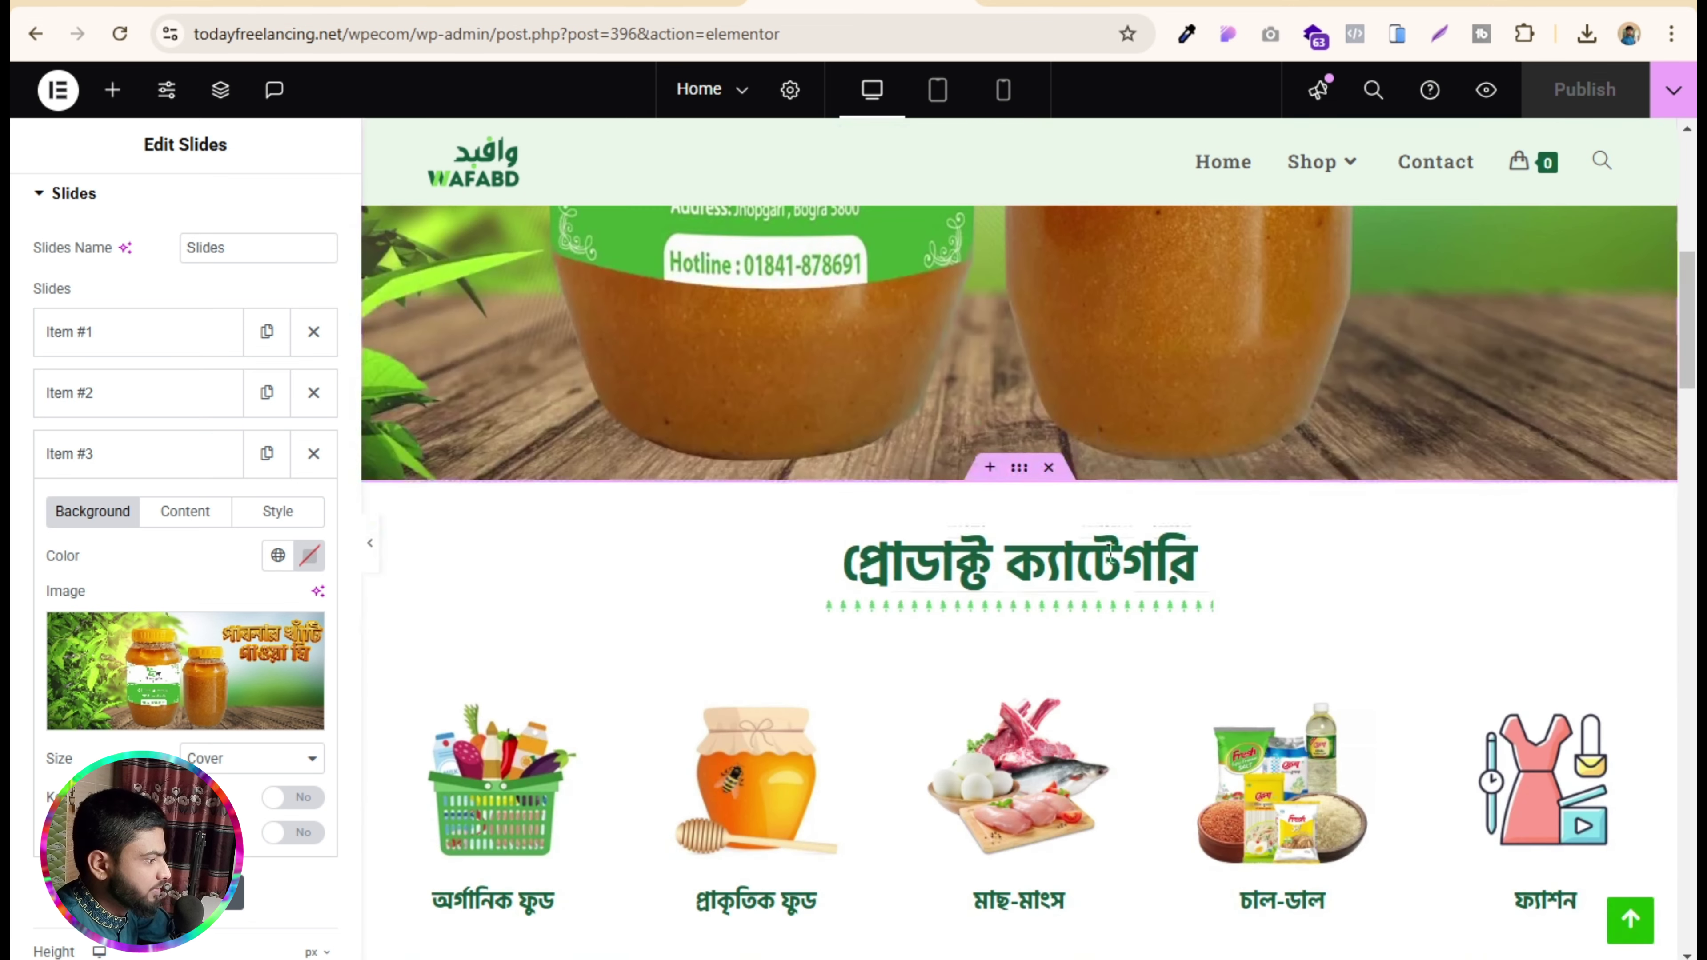
scroll(1109, 282, down, 2)
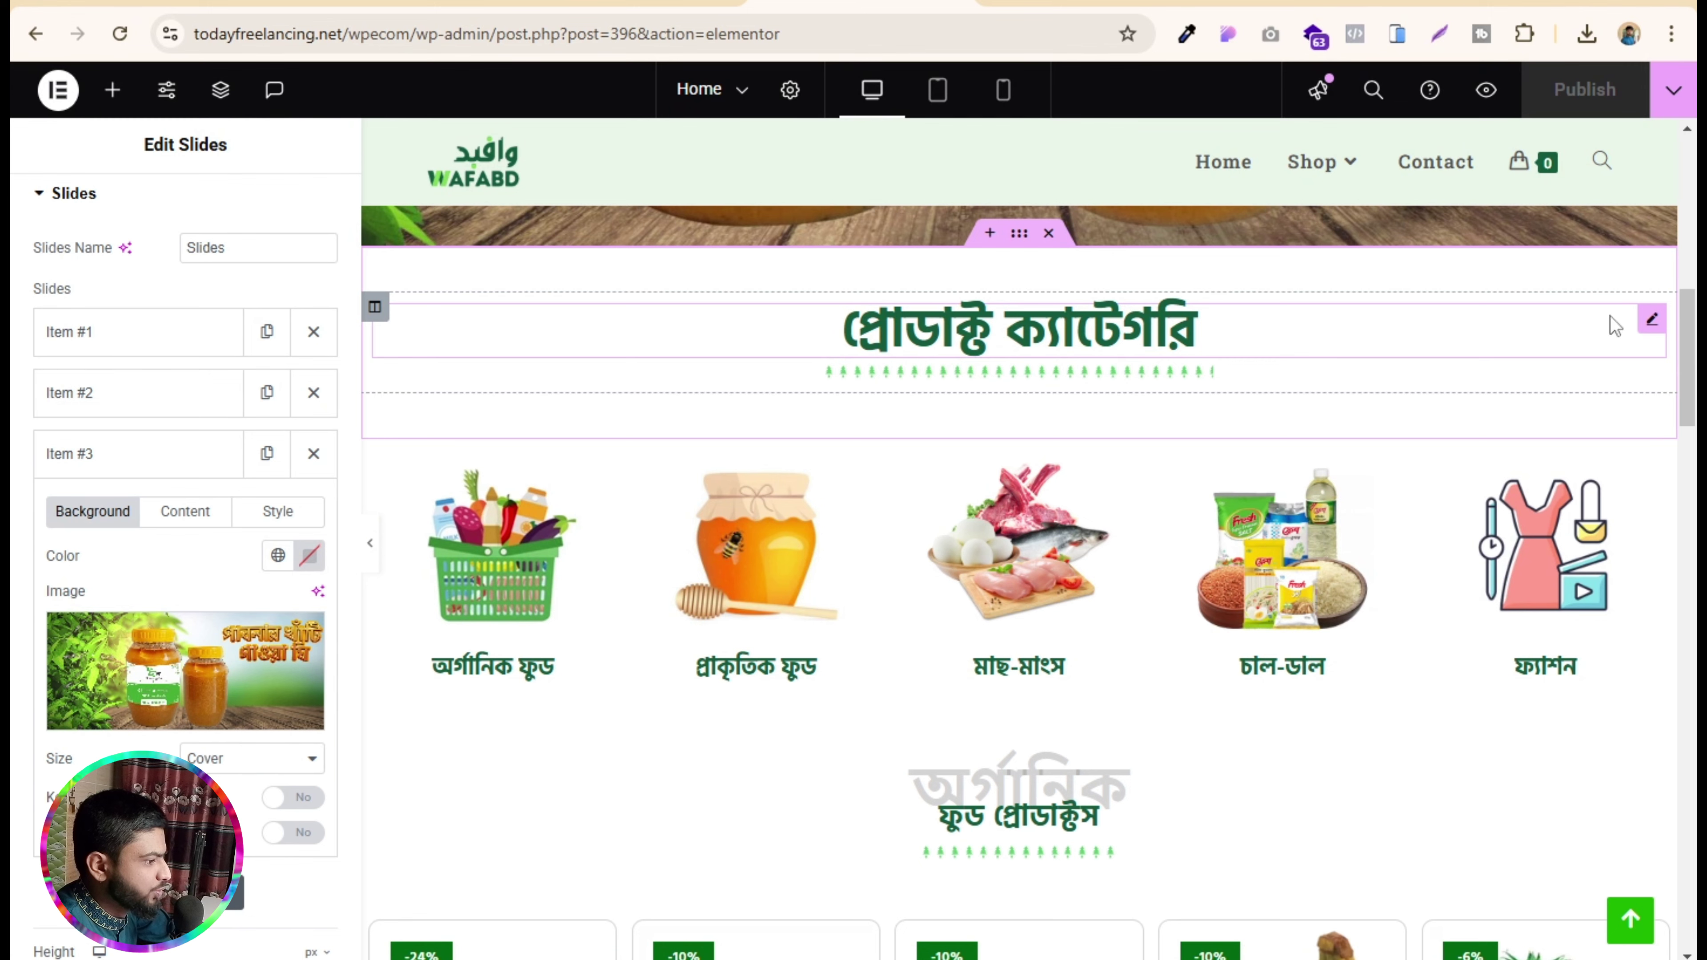
- Open the product category section heading's settings
click(1651, 320)
scroll(1165, 648, down, 10)
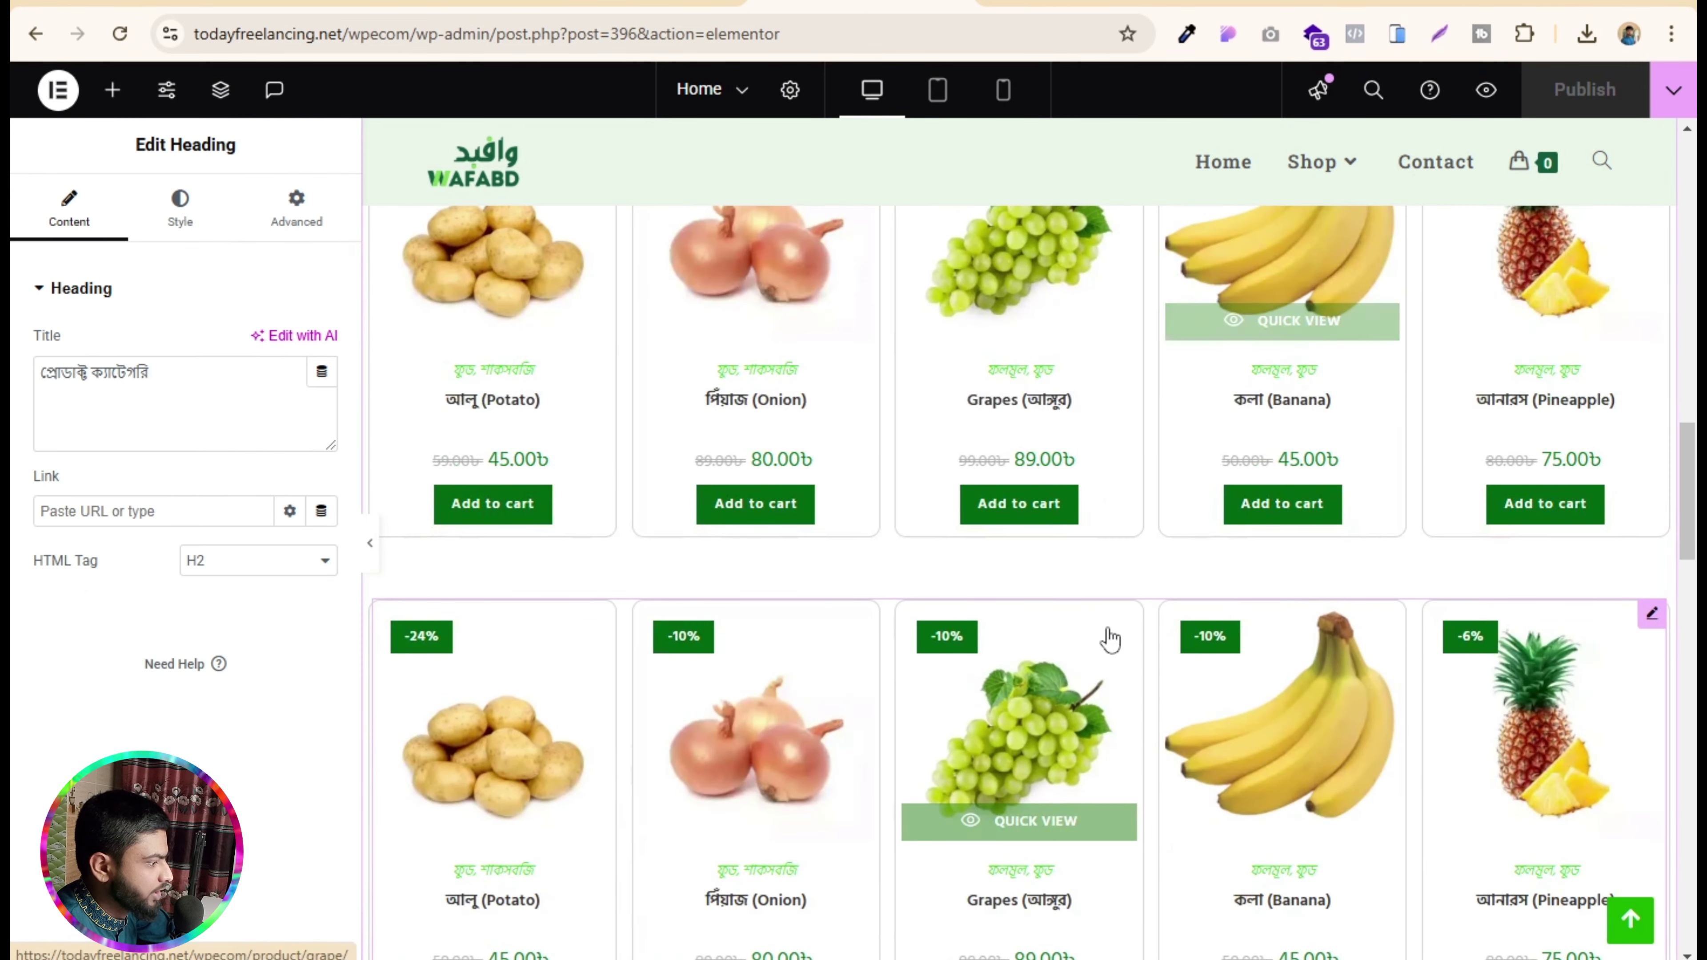
scroll(1034, 632, down, 5)
scroll(970, 538, up, 10)
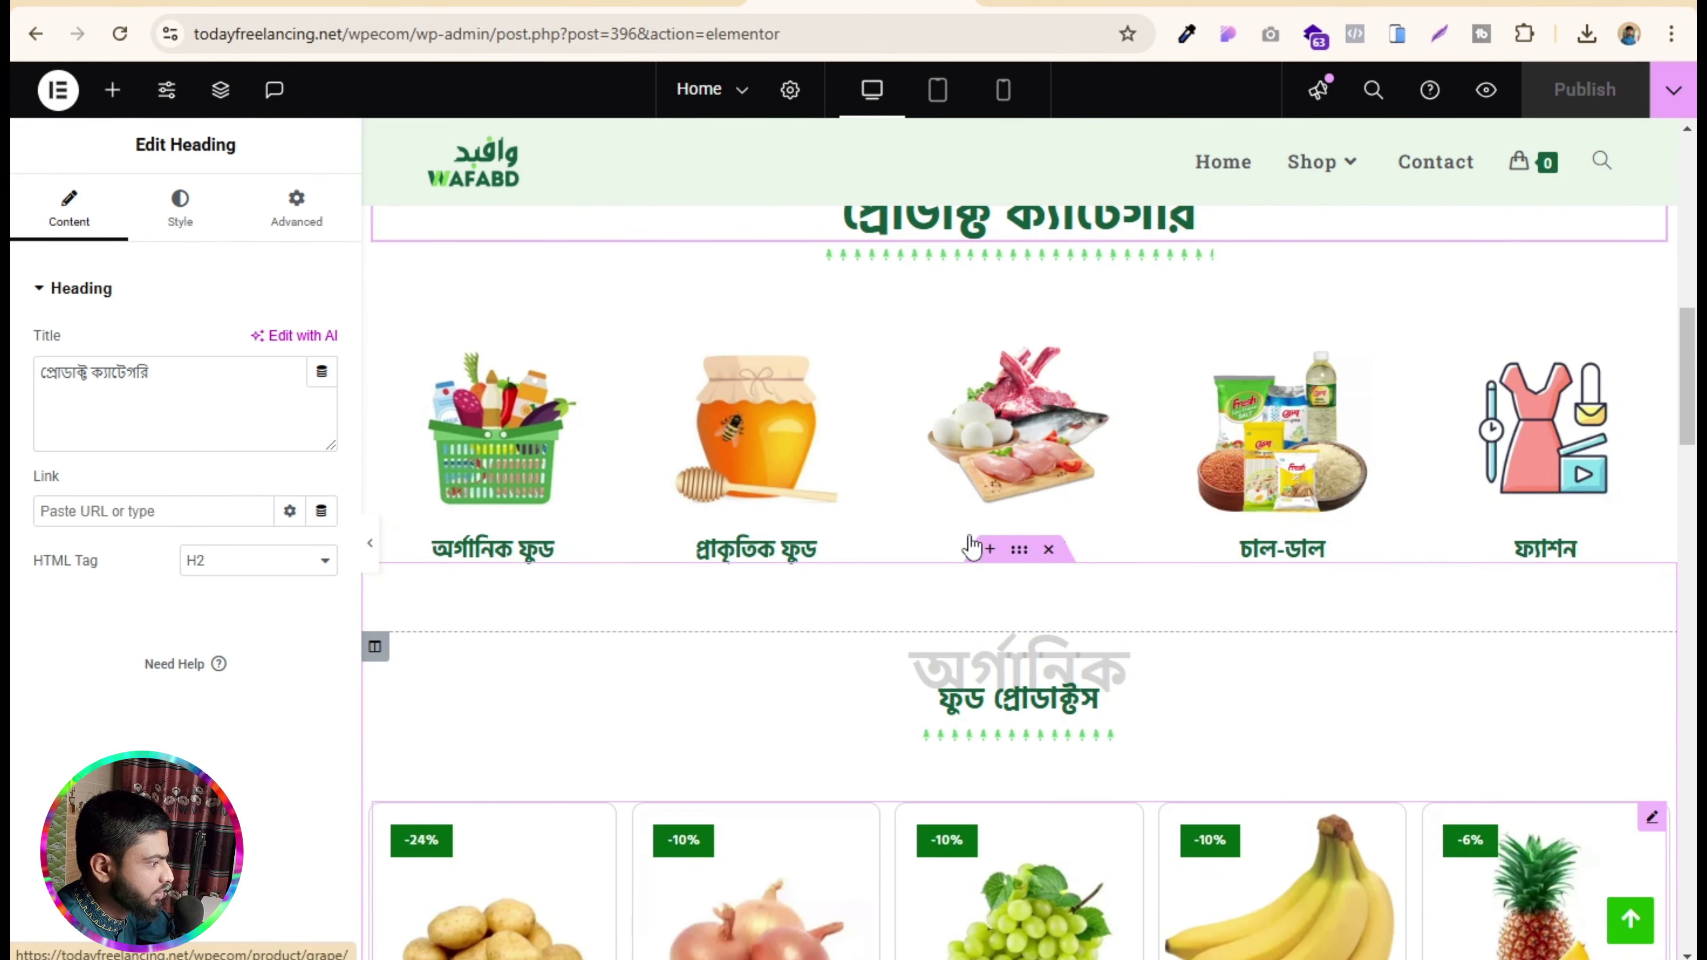
scroll(970, 544, up, 2)
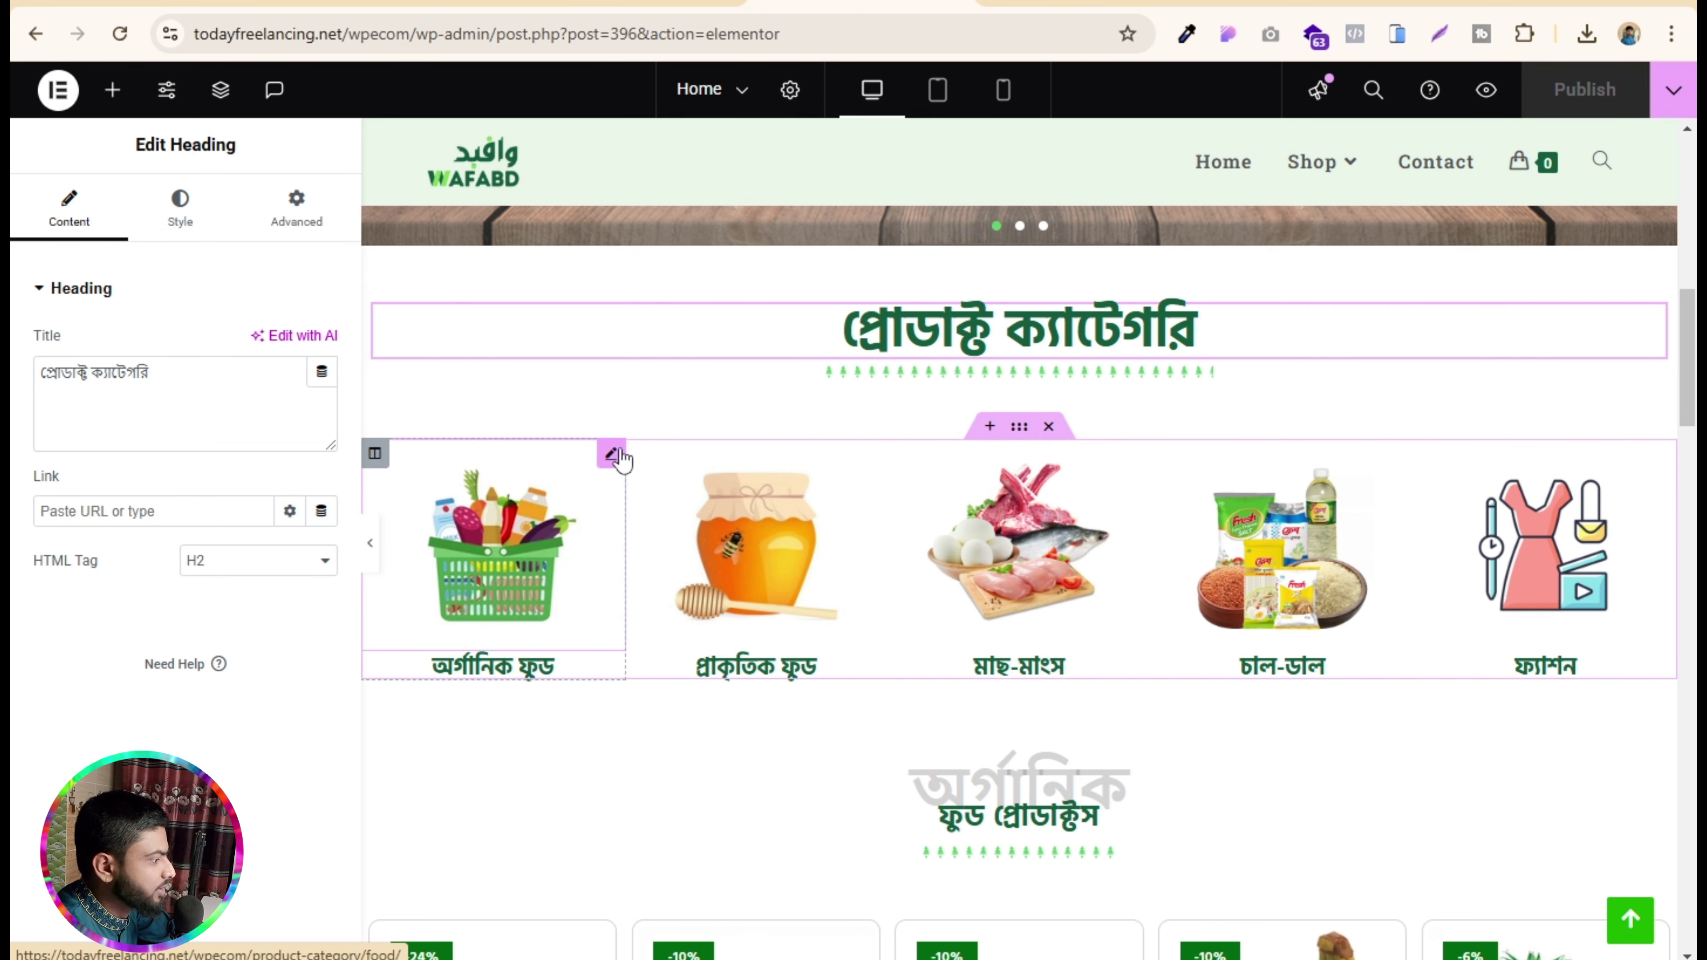
- Check the first category title's link to /wpecom/product-category/food/, then open a new browser tab
click(611, 455)
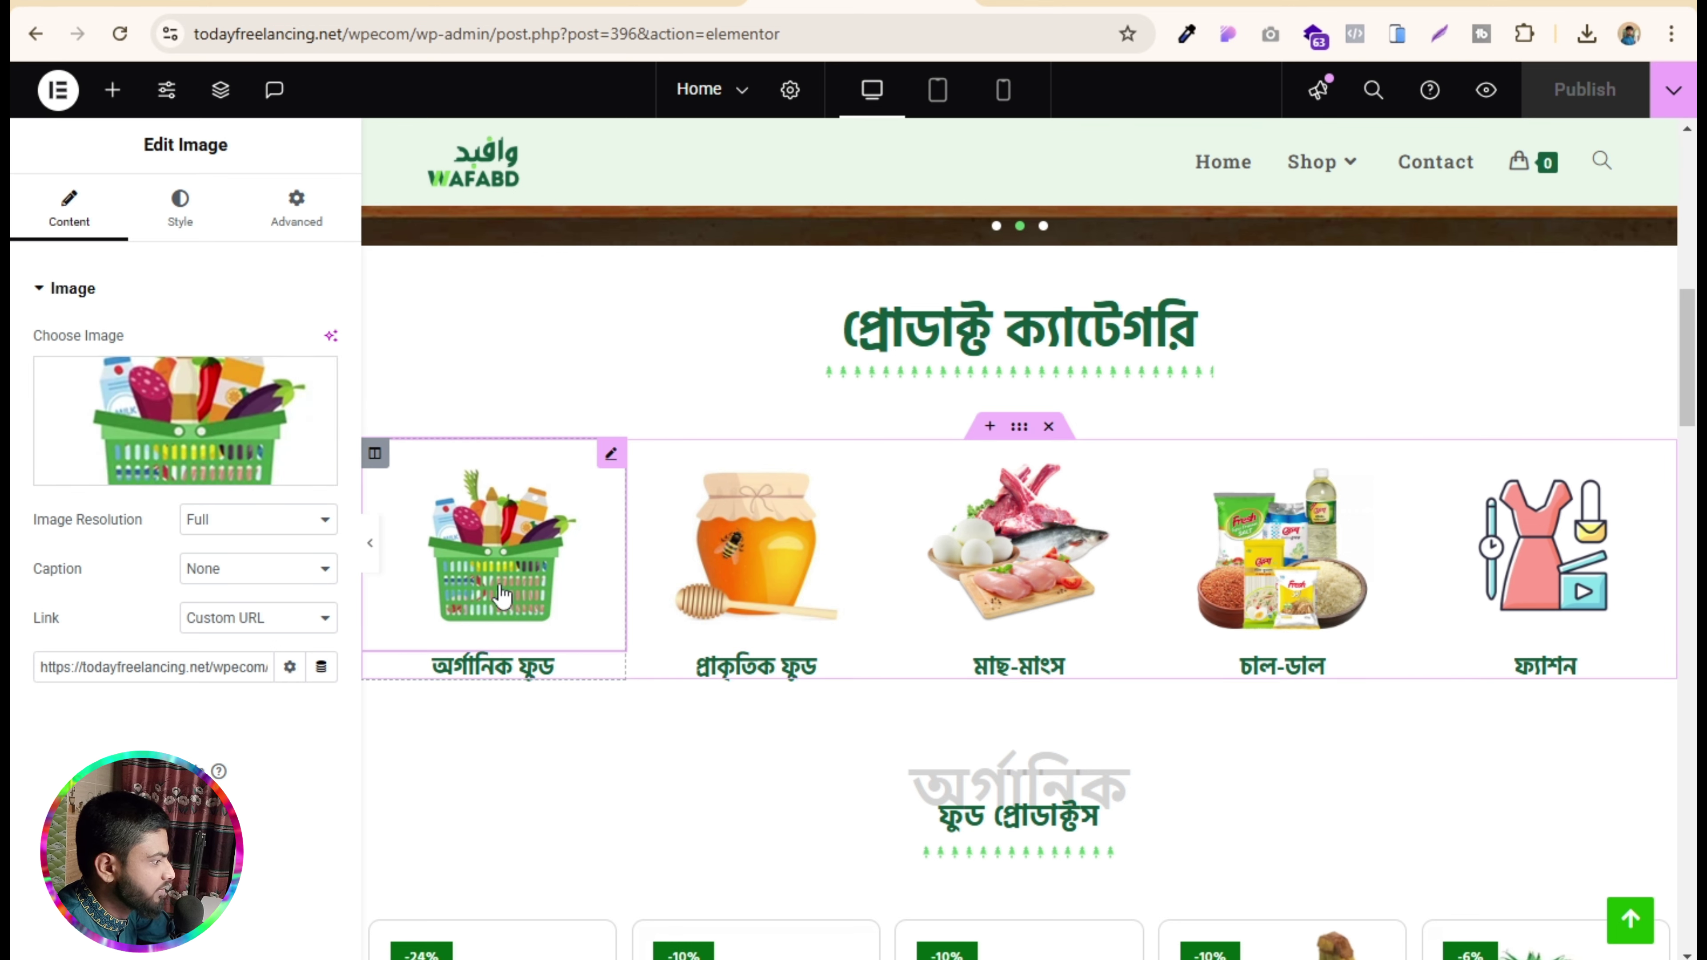
click(608, 671)
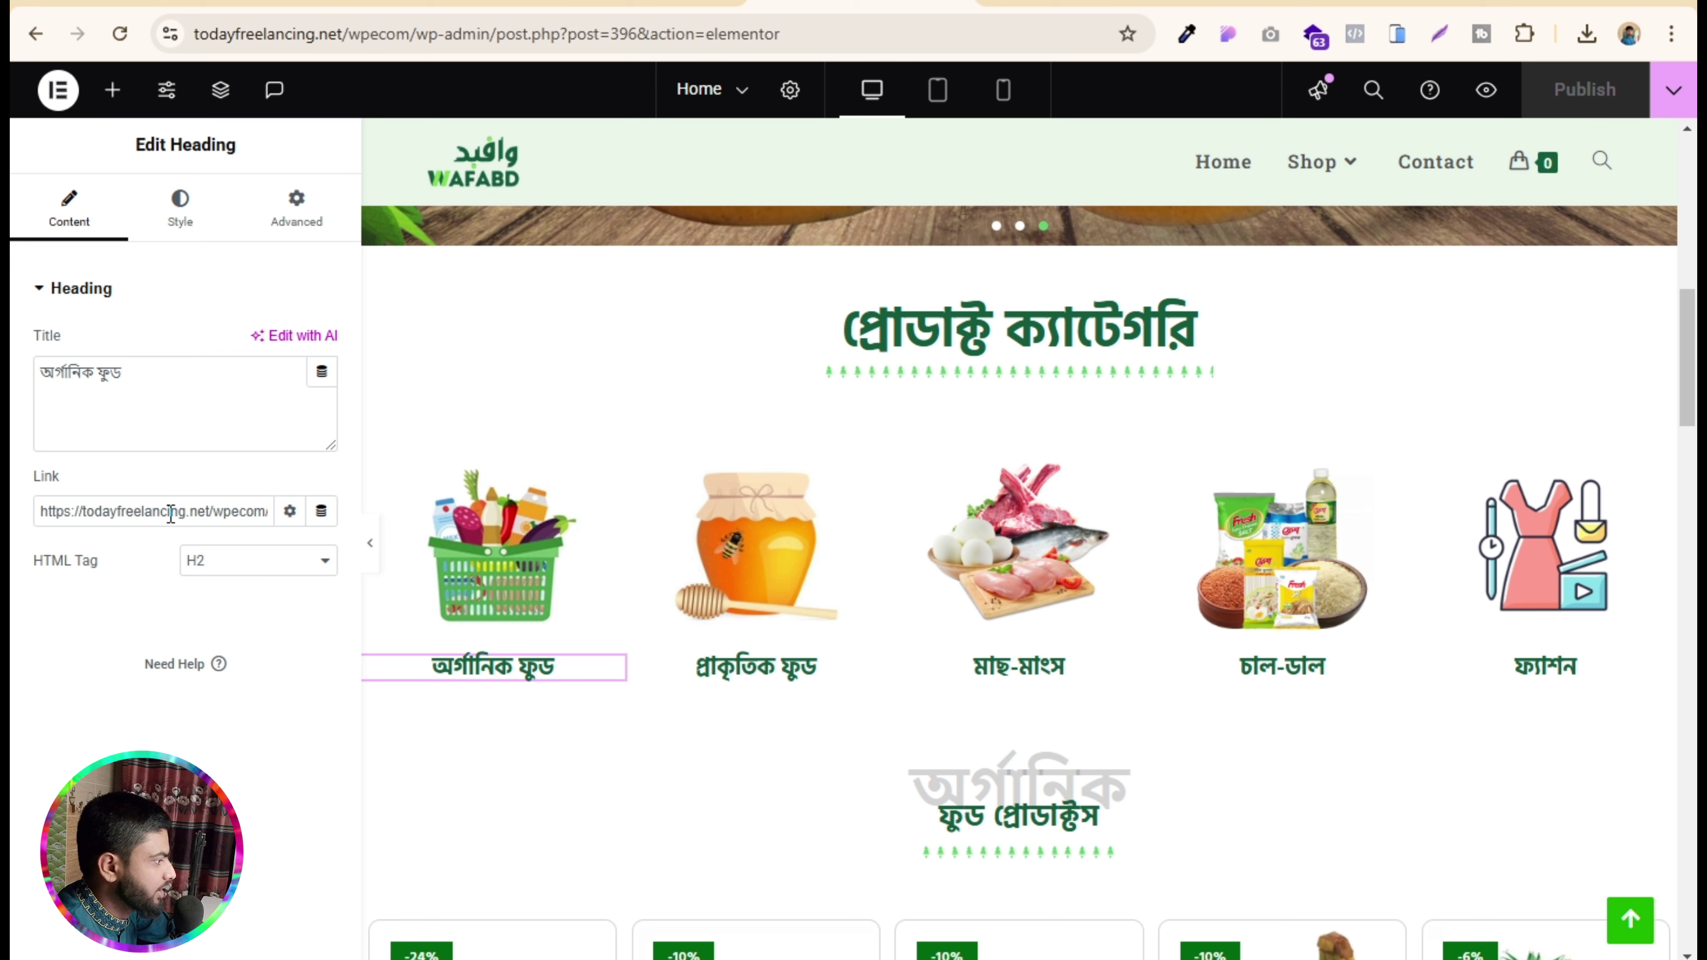
drag(171, 514, 86, 524)
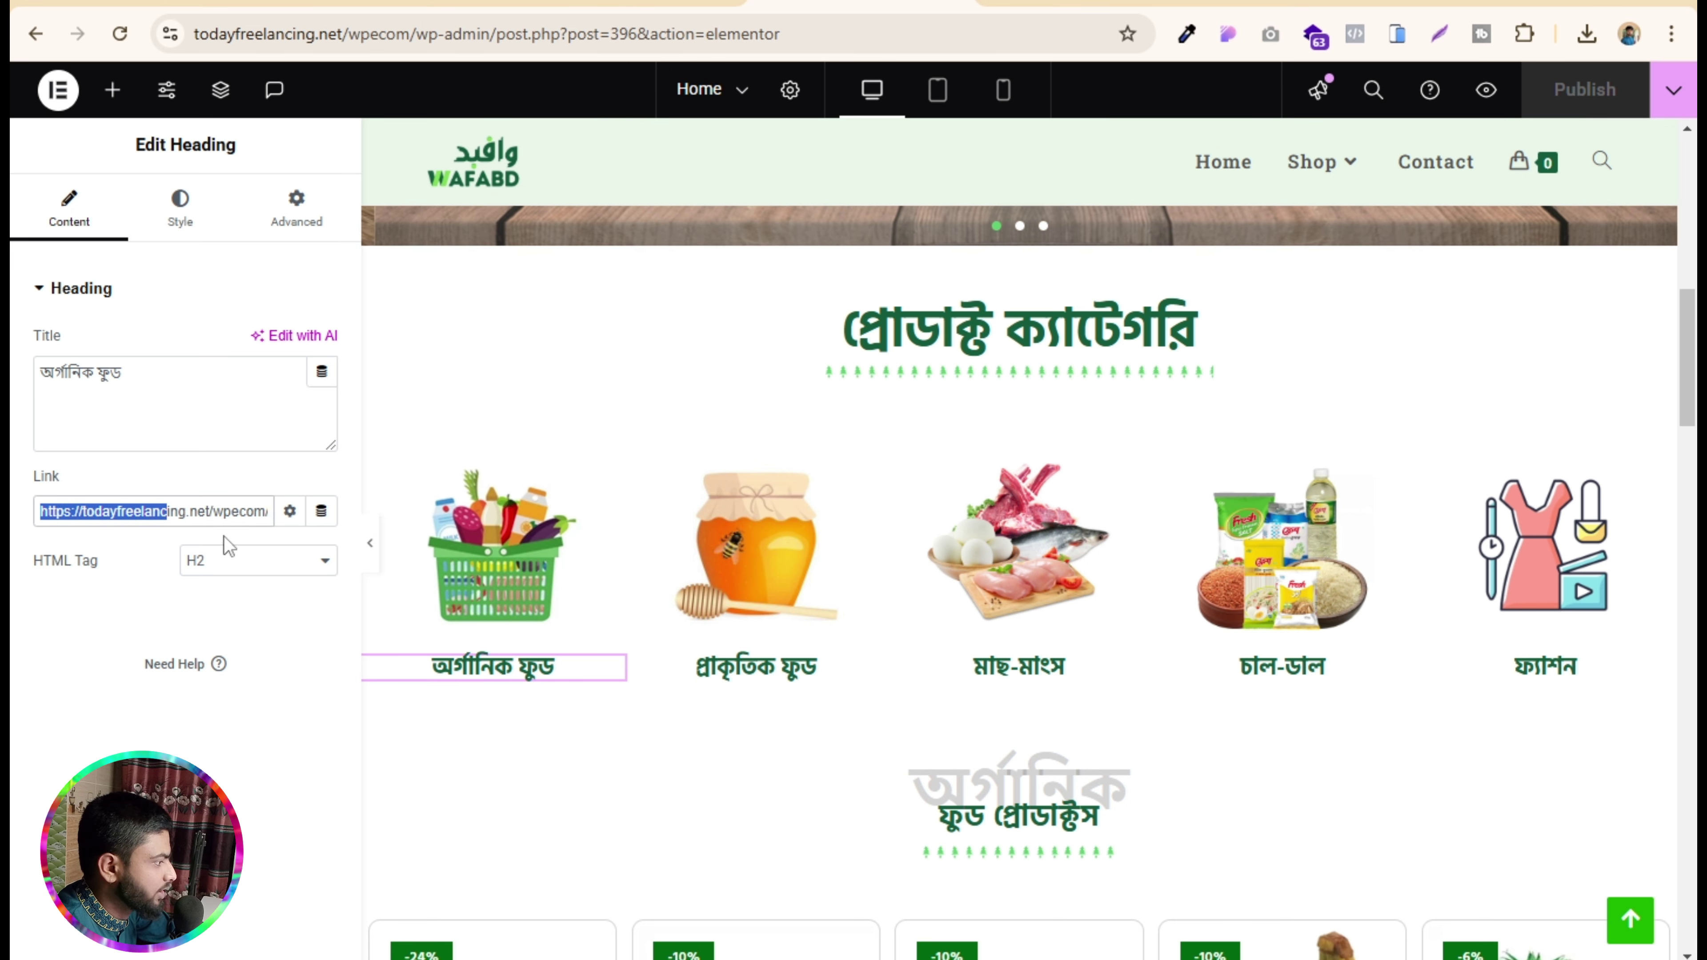
drag(227, 513, 282, 518)
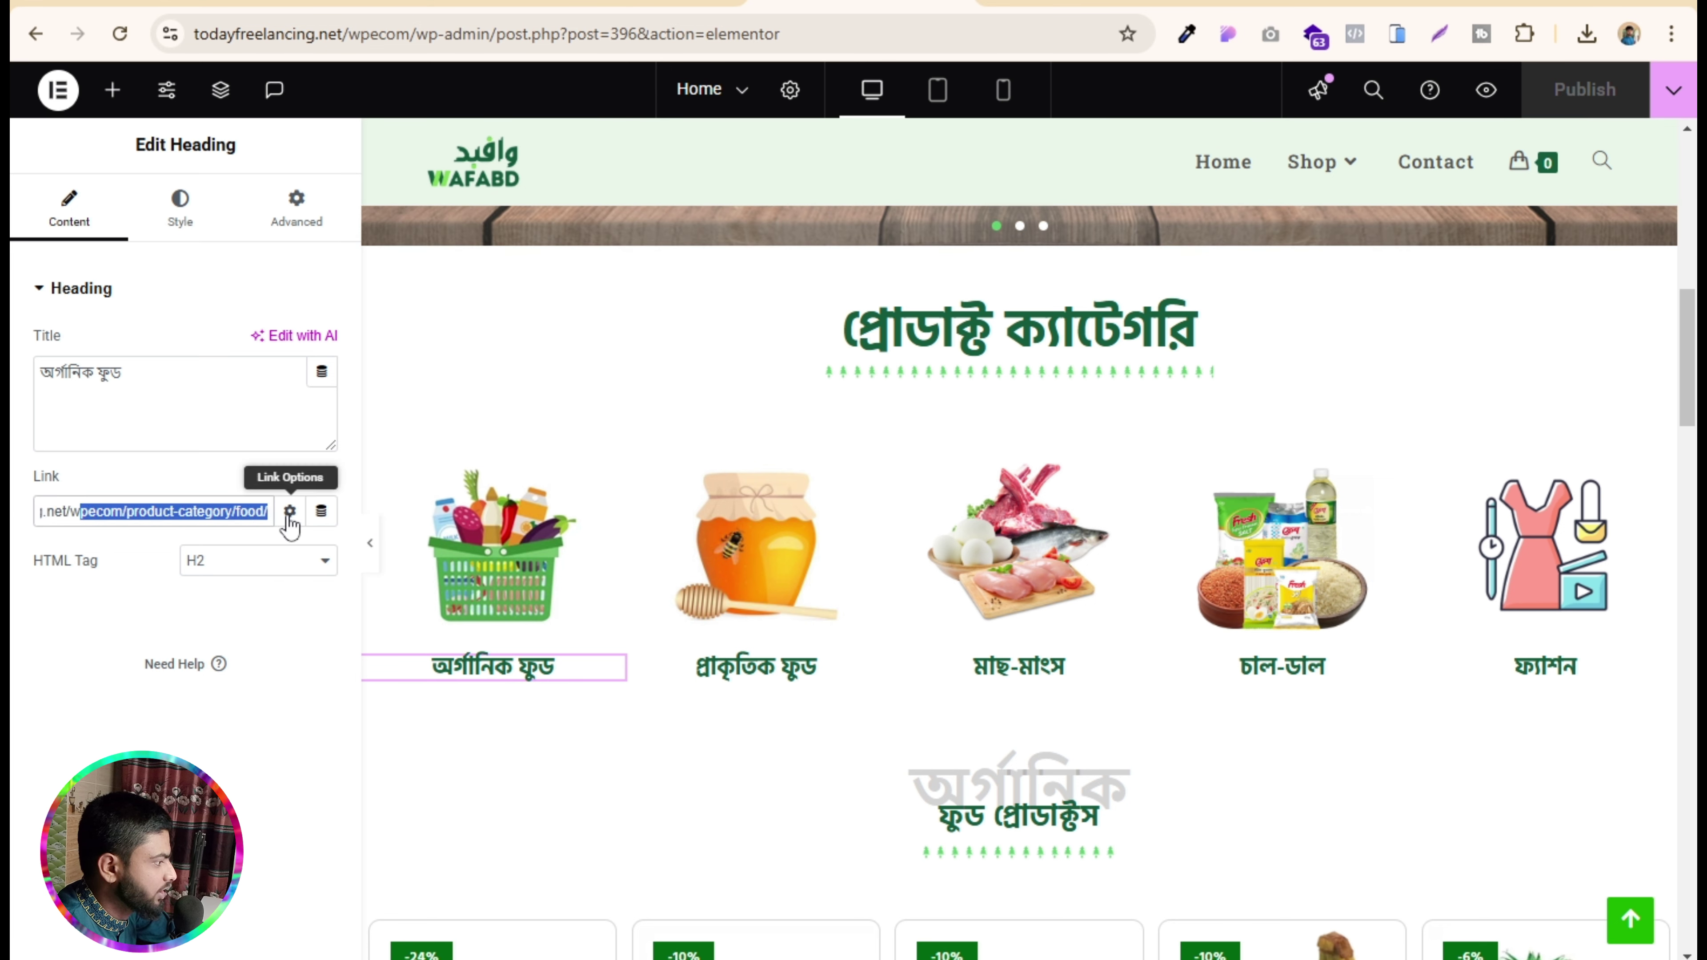
click(167, 515)
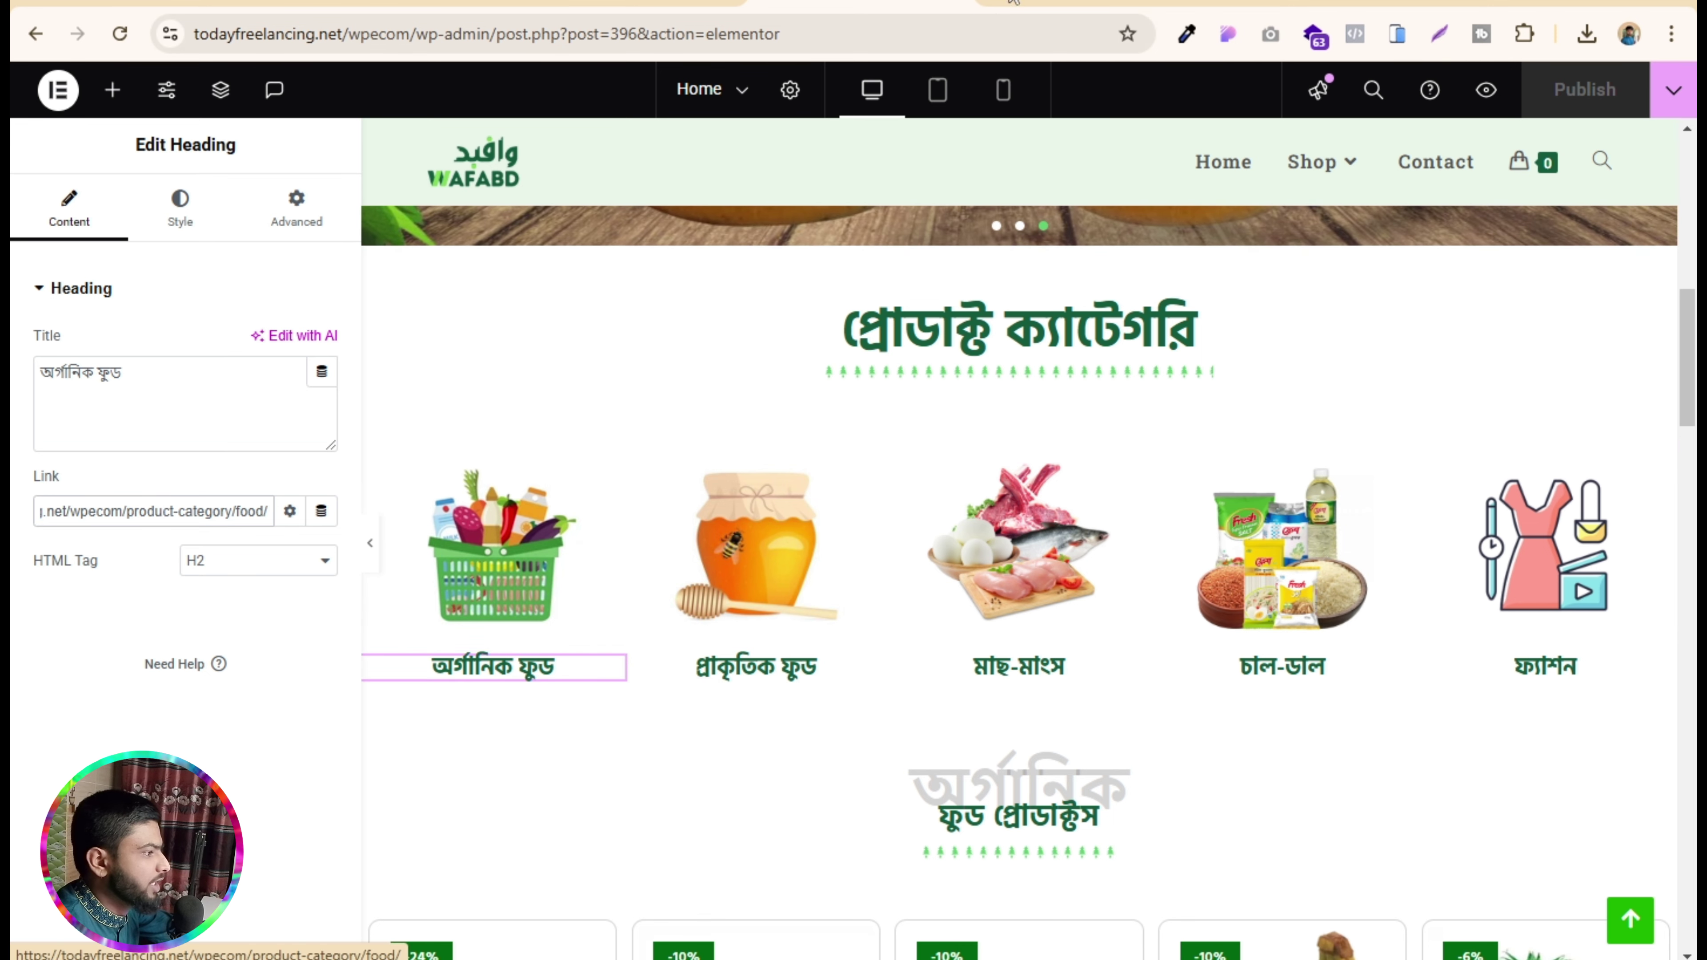
click(1453, 2)
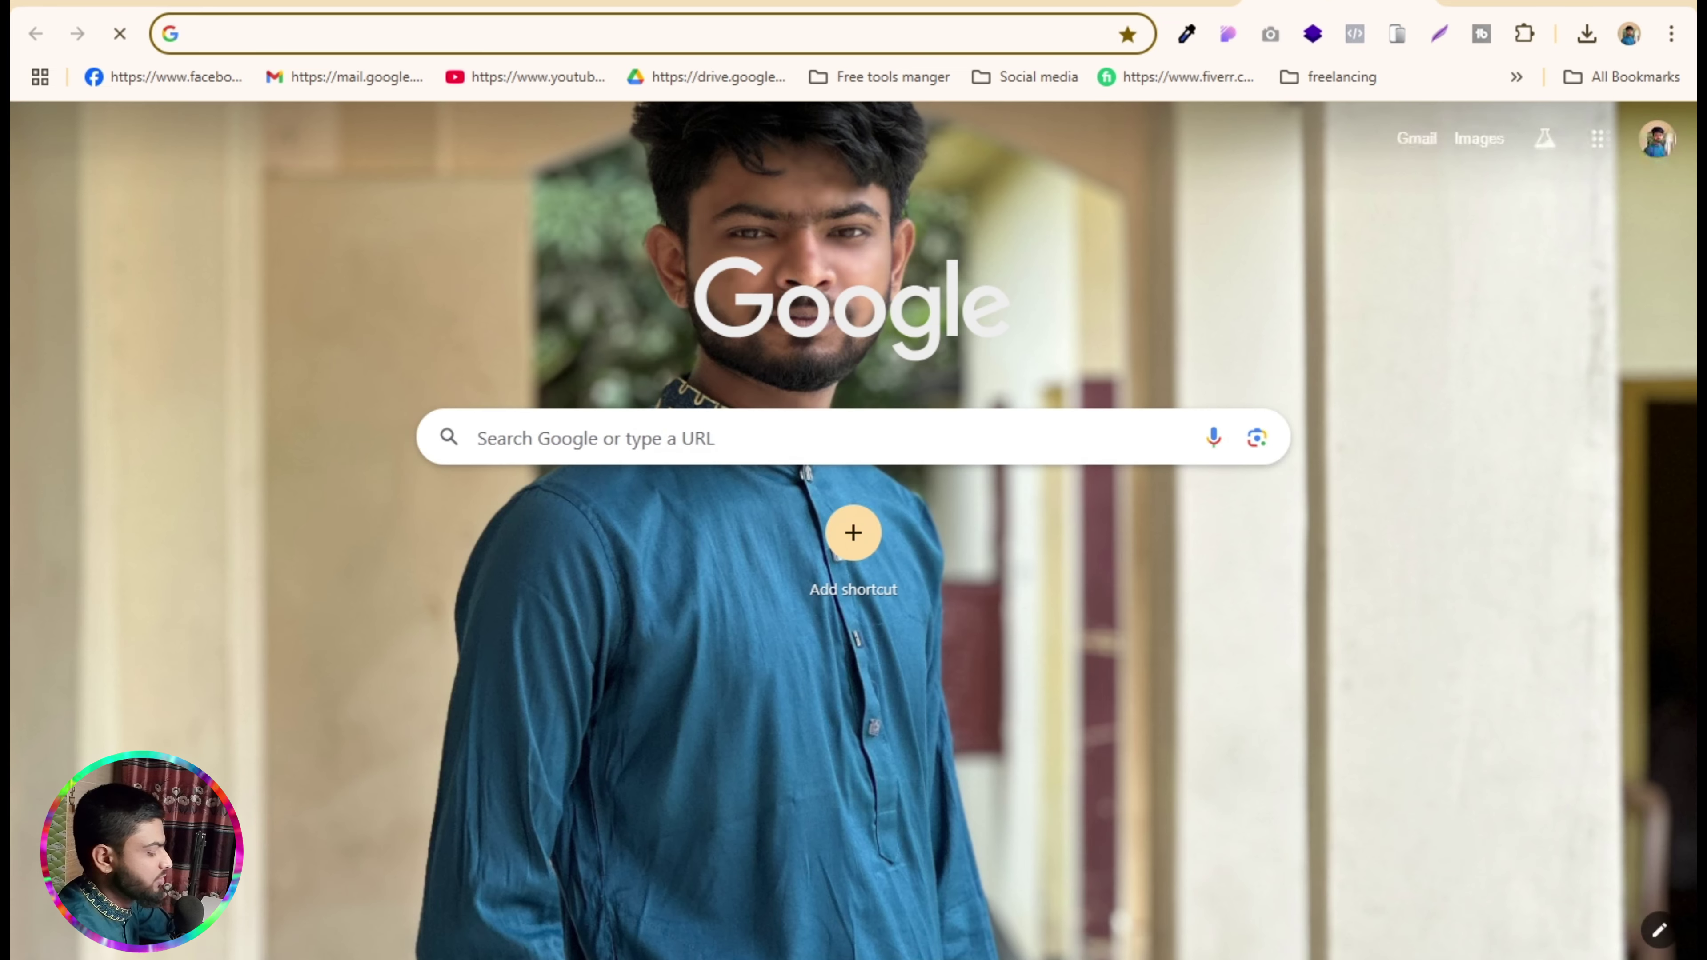
- Go to flaticon.com
text(flaticon.com/free-icons/maintenance)
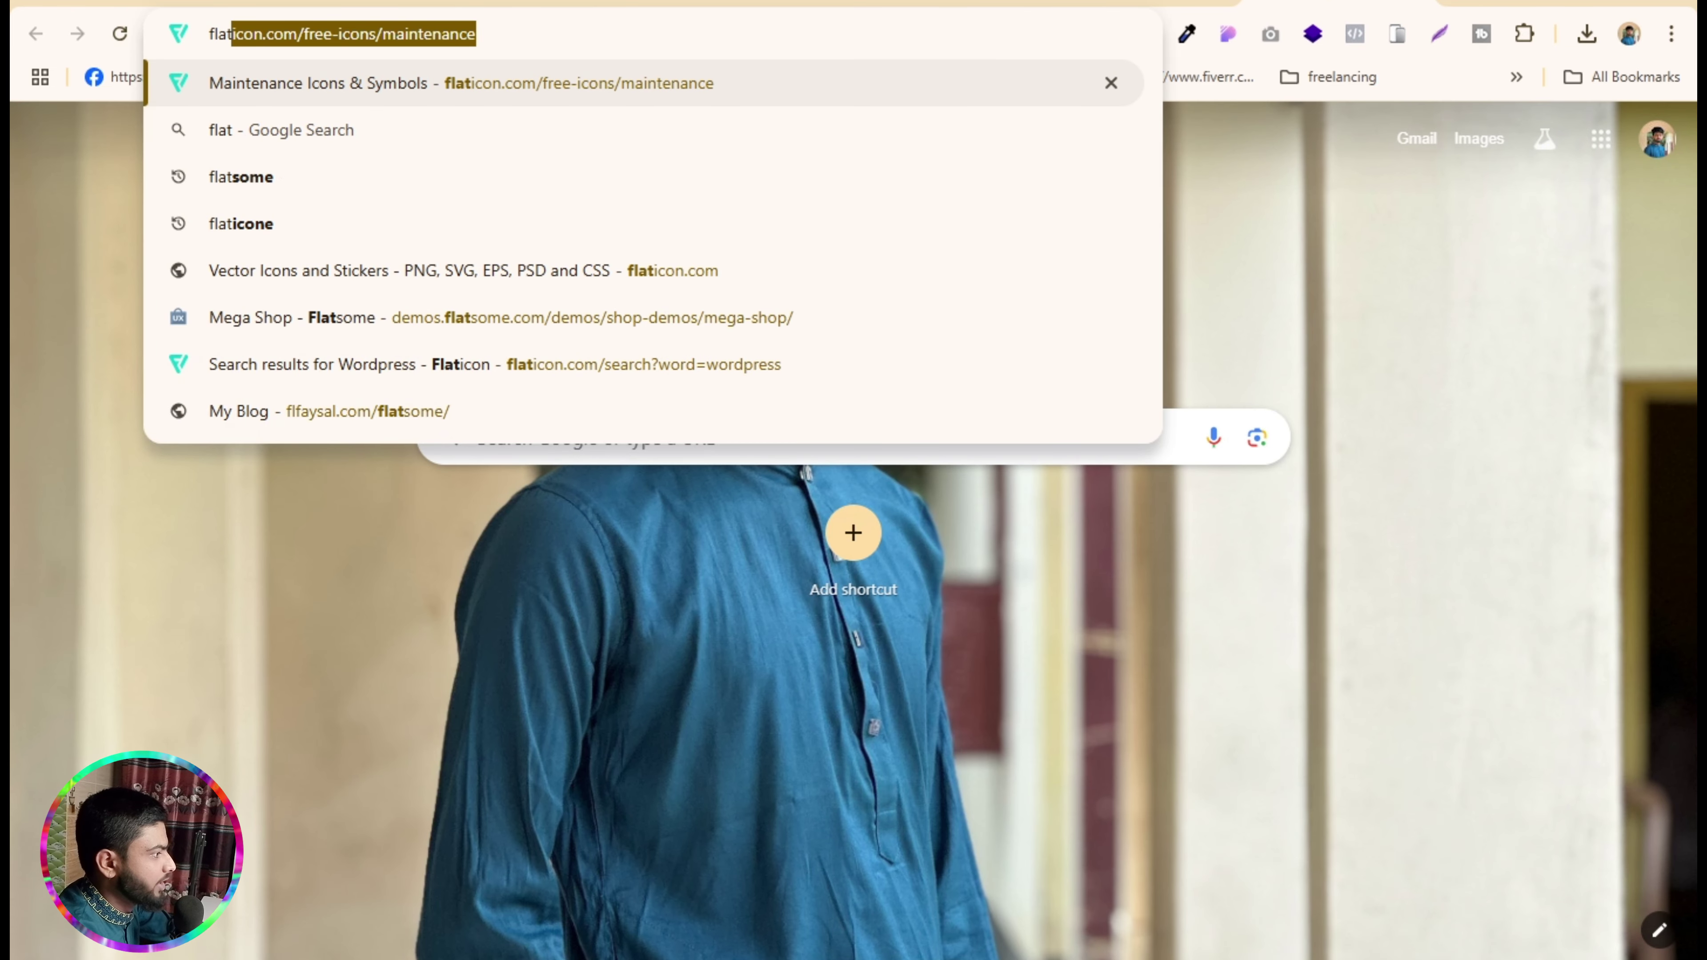
key(Right)
key(BackSpace)
key(BackSpace)
key(BackSpace)
key(BackSpace)
key(BackSpace)
key(BackSpace)
key(BackSpace)
key(BackSpace)
key(BackSpace)
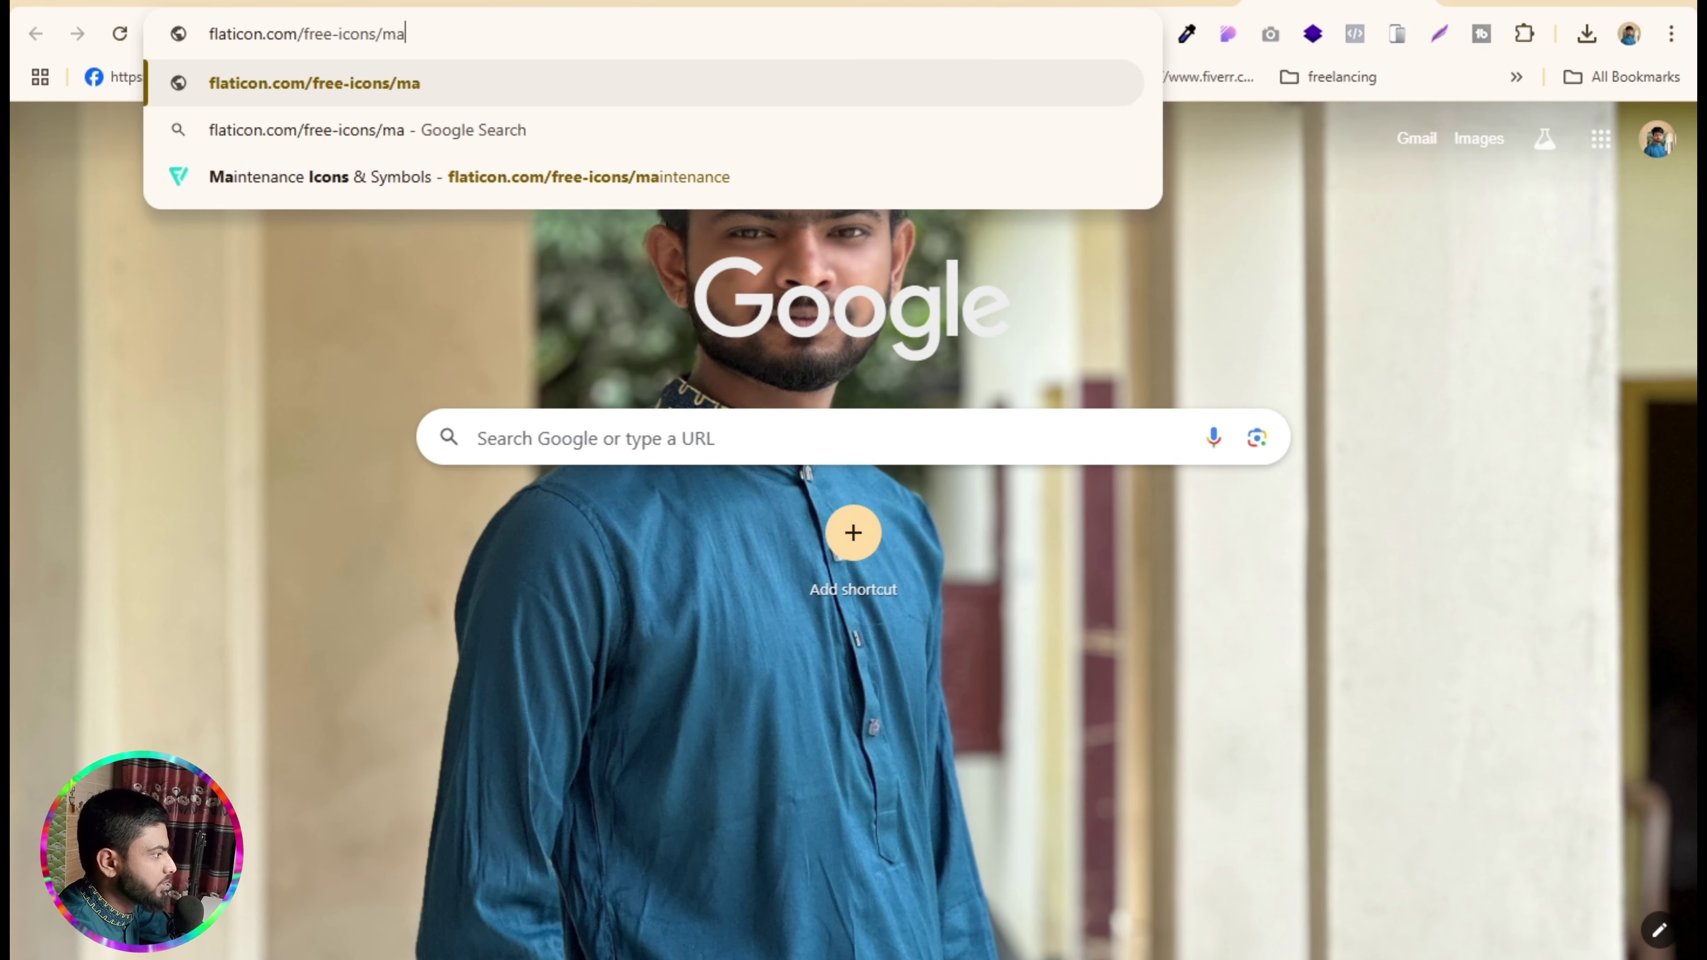
key(BackSpace)
key(BackSpace)
key(BackSpace)
key(BackSpace)
key(BackSpace)
key(BackSpace)
key(BackSpace)
key(BackSpace)
key(BackSpace)
key(BackSpace)
key(BackSpace)
key(BackSpace)
key(BackSpace)
key(Return)
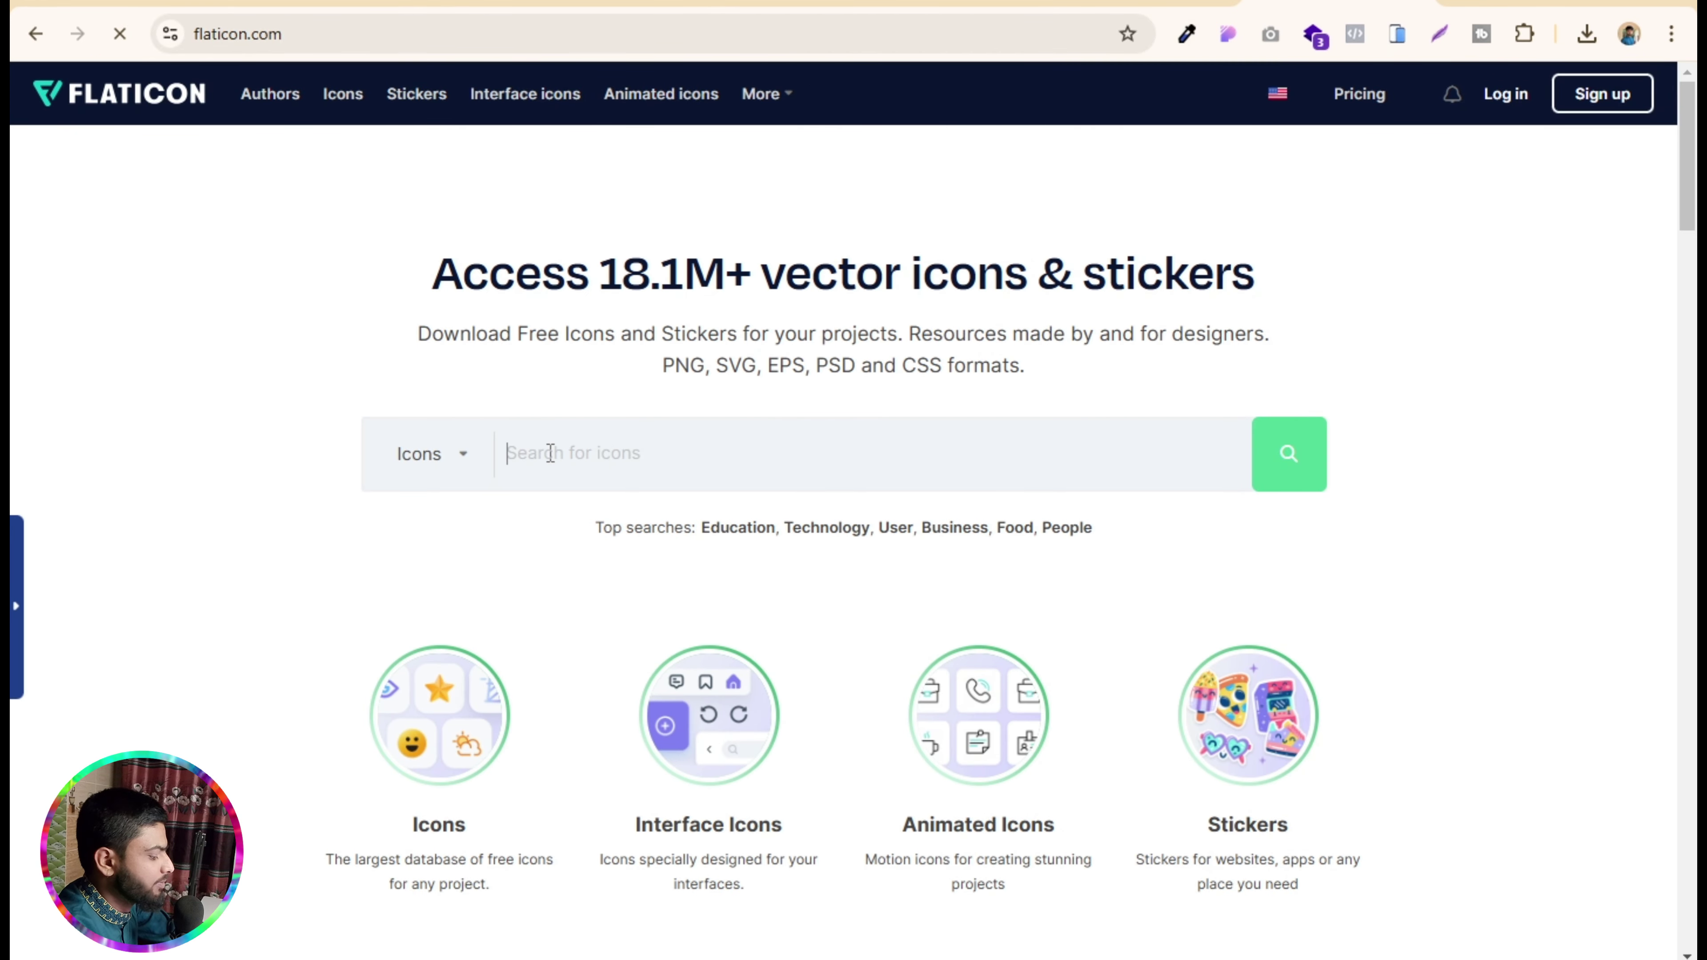
- Search Flaticon for 'honey' icons and dismiss the Google sign-in prompt
text(hu)
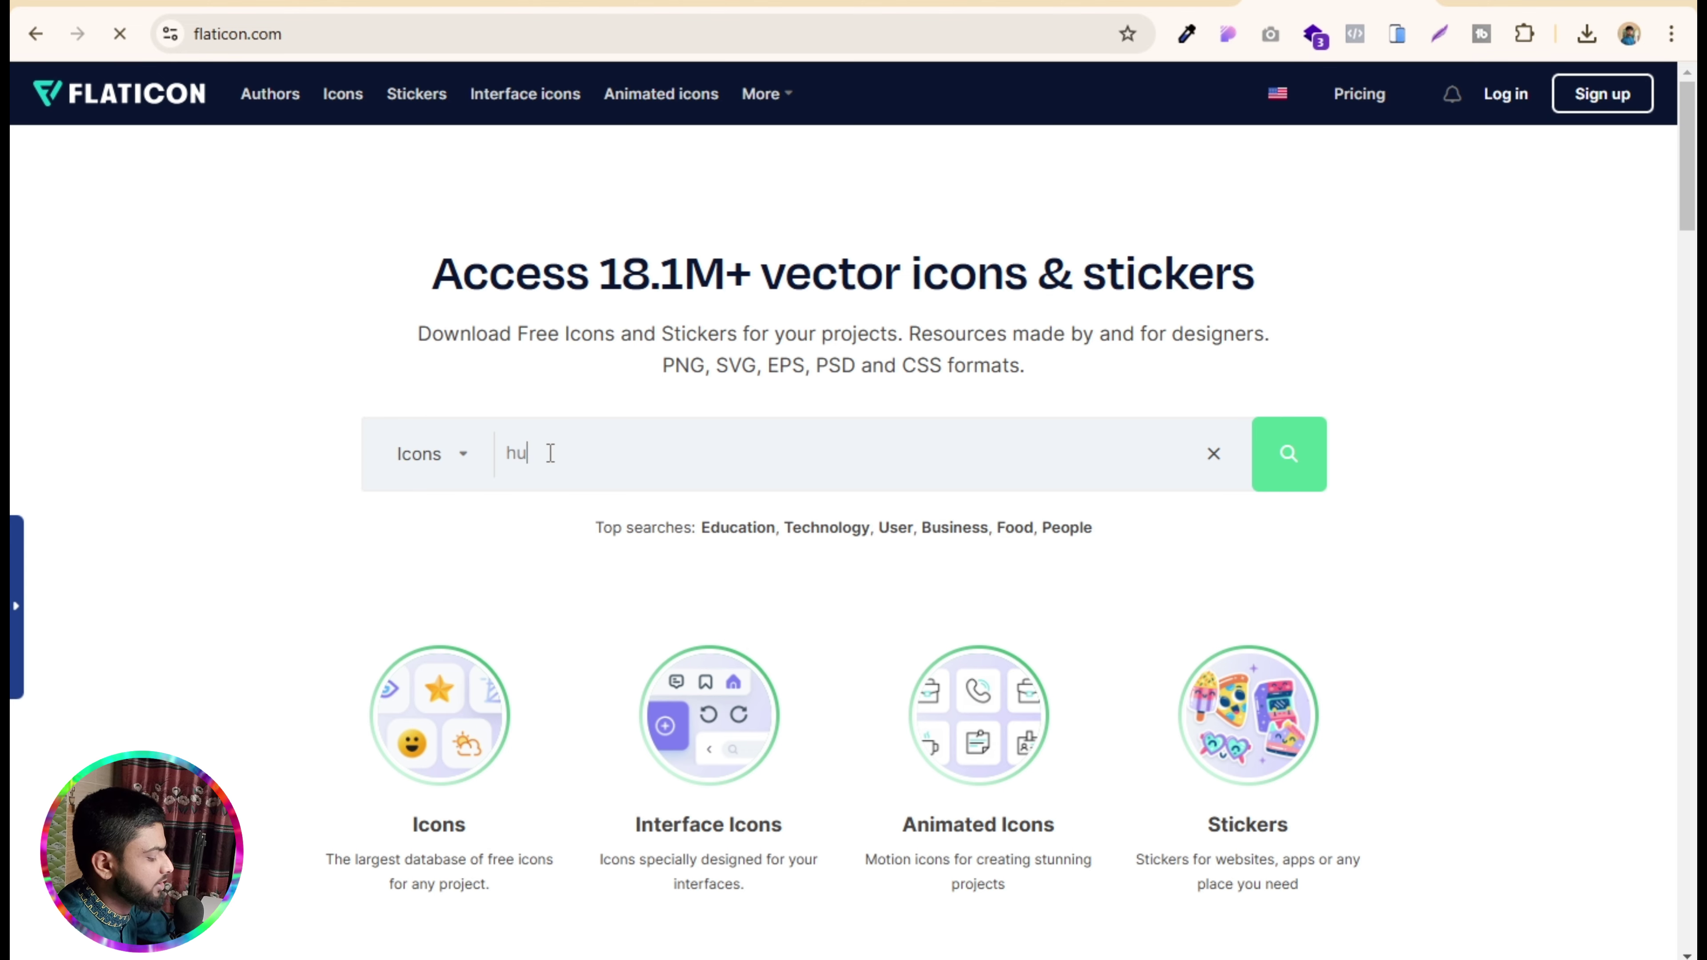
key(BackSpace)
text(o)
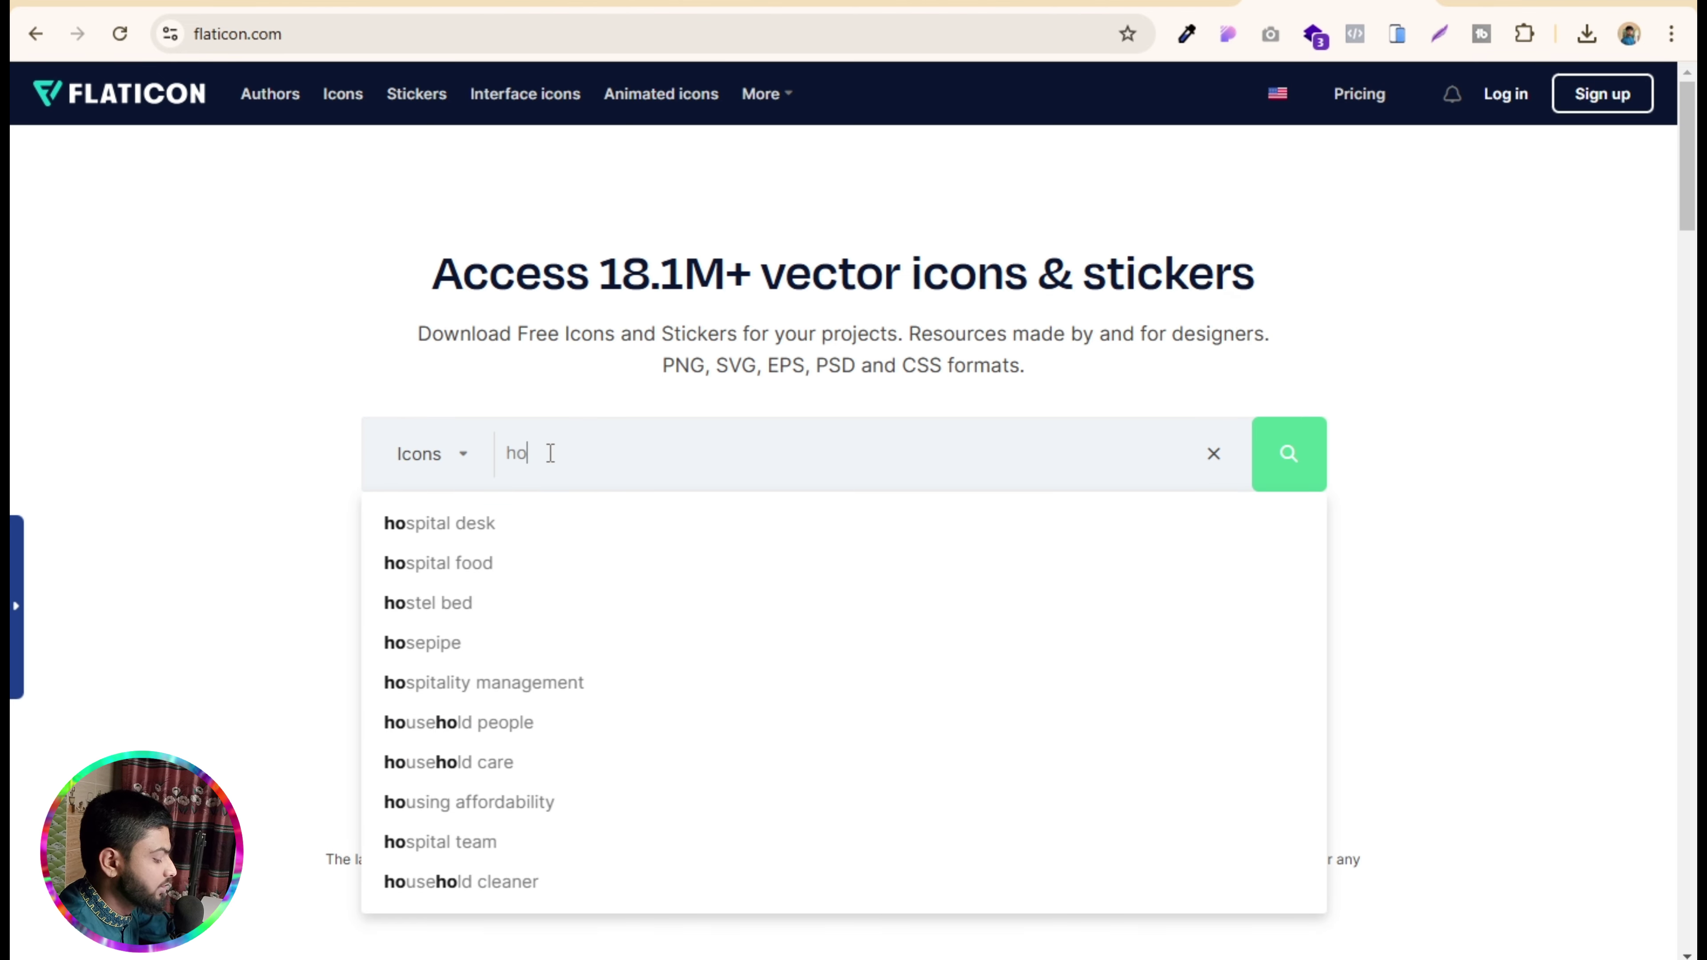
text(ney)
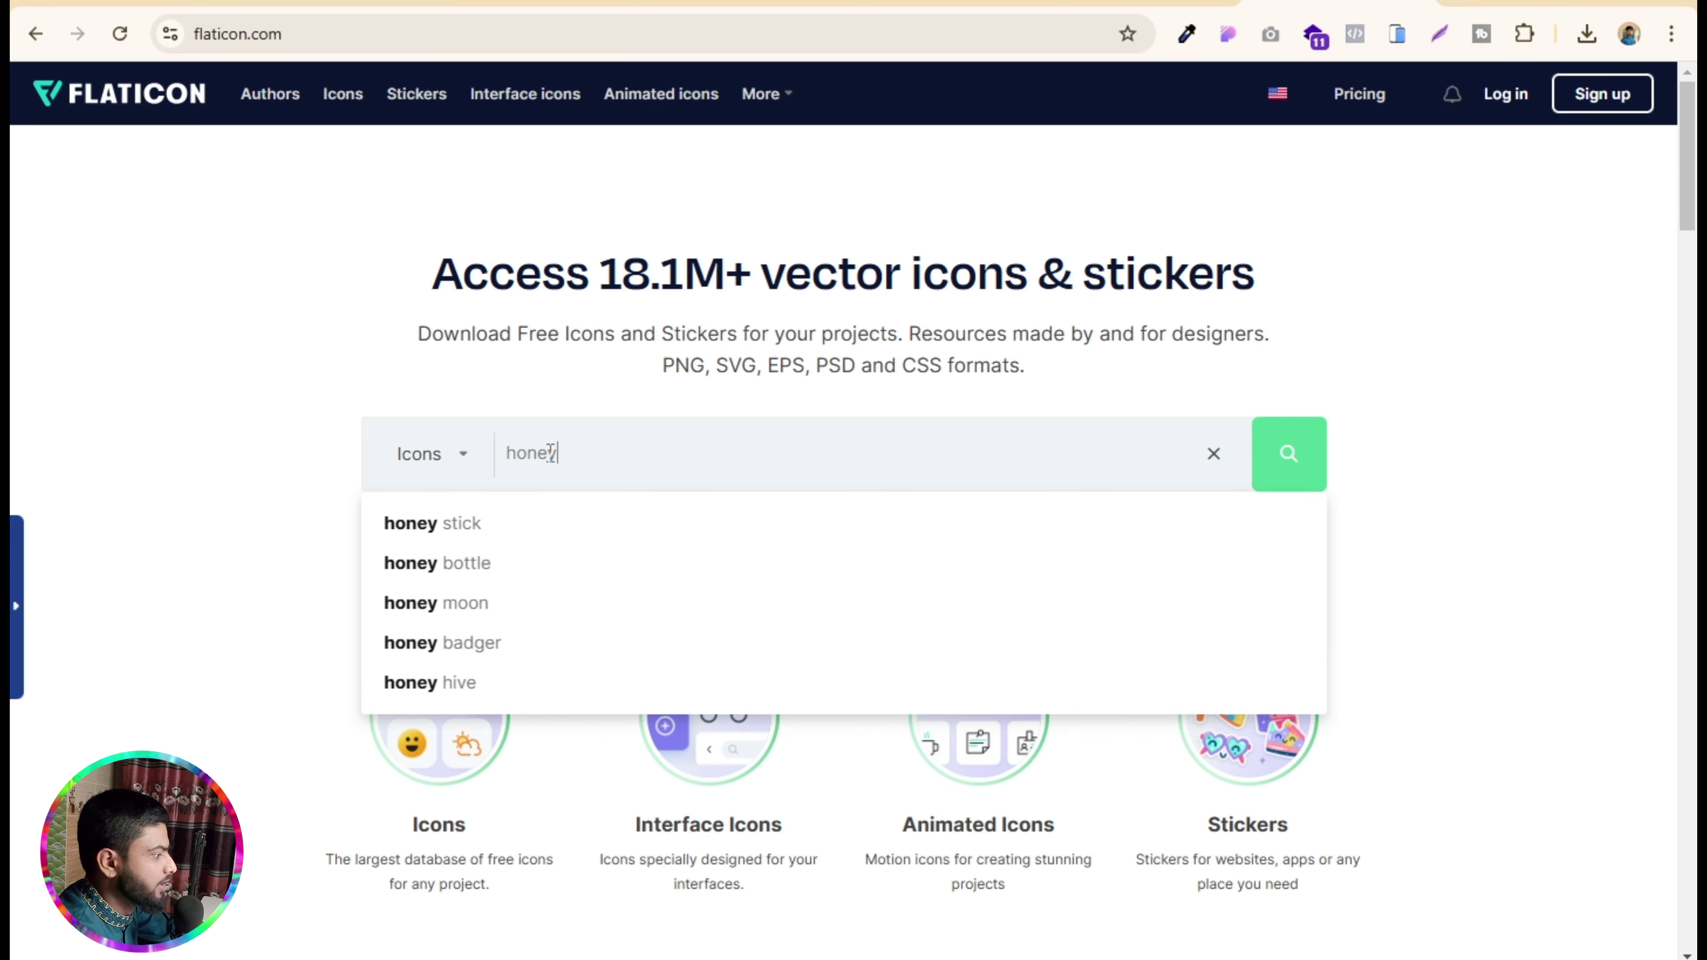
key(Return)
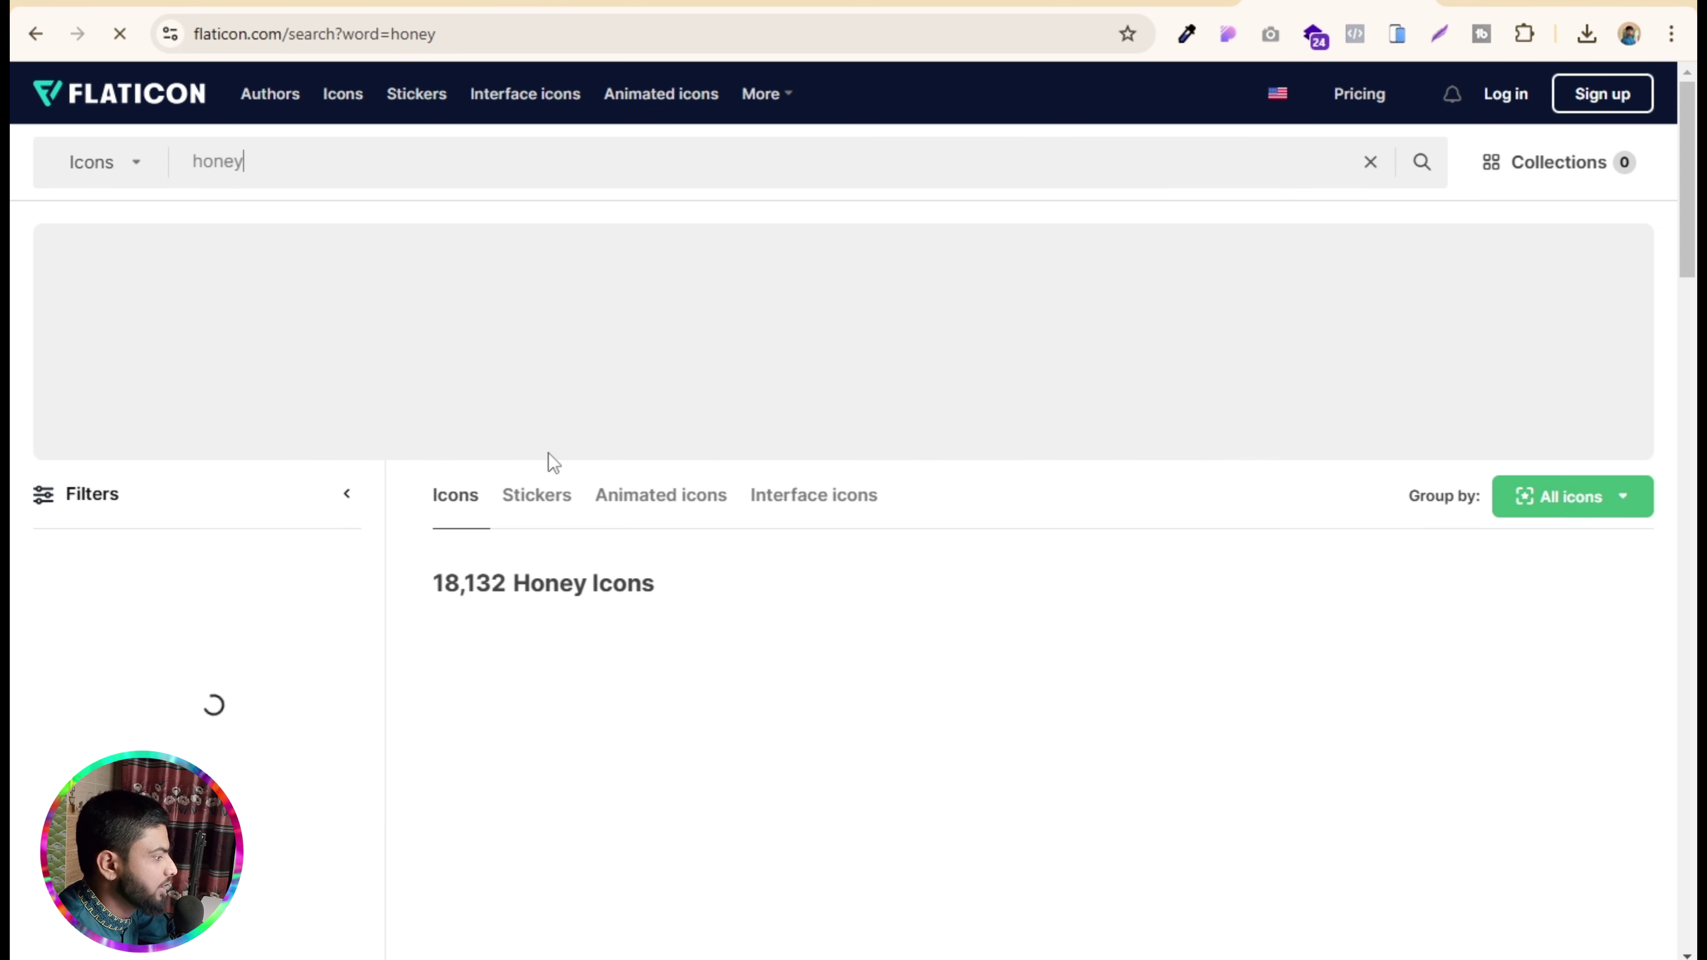
scroll(717, 417, down, 3)
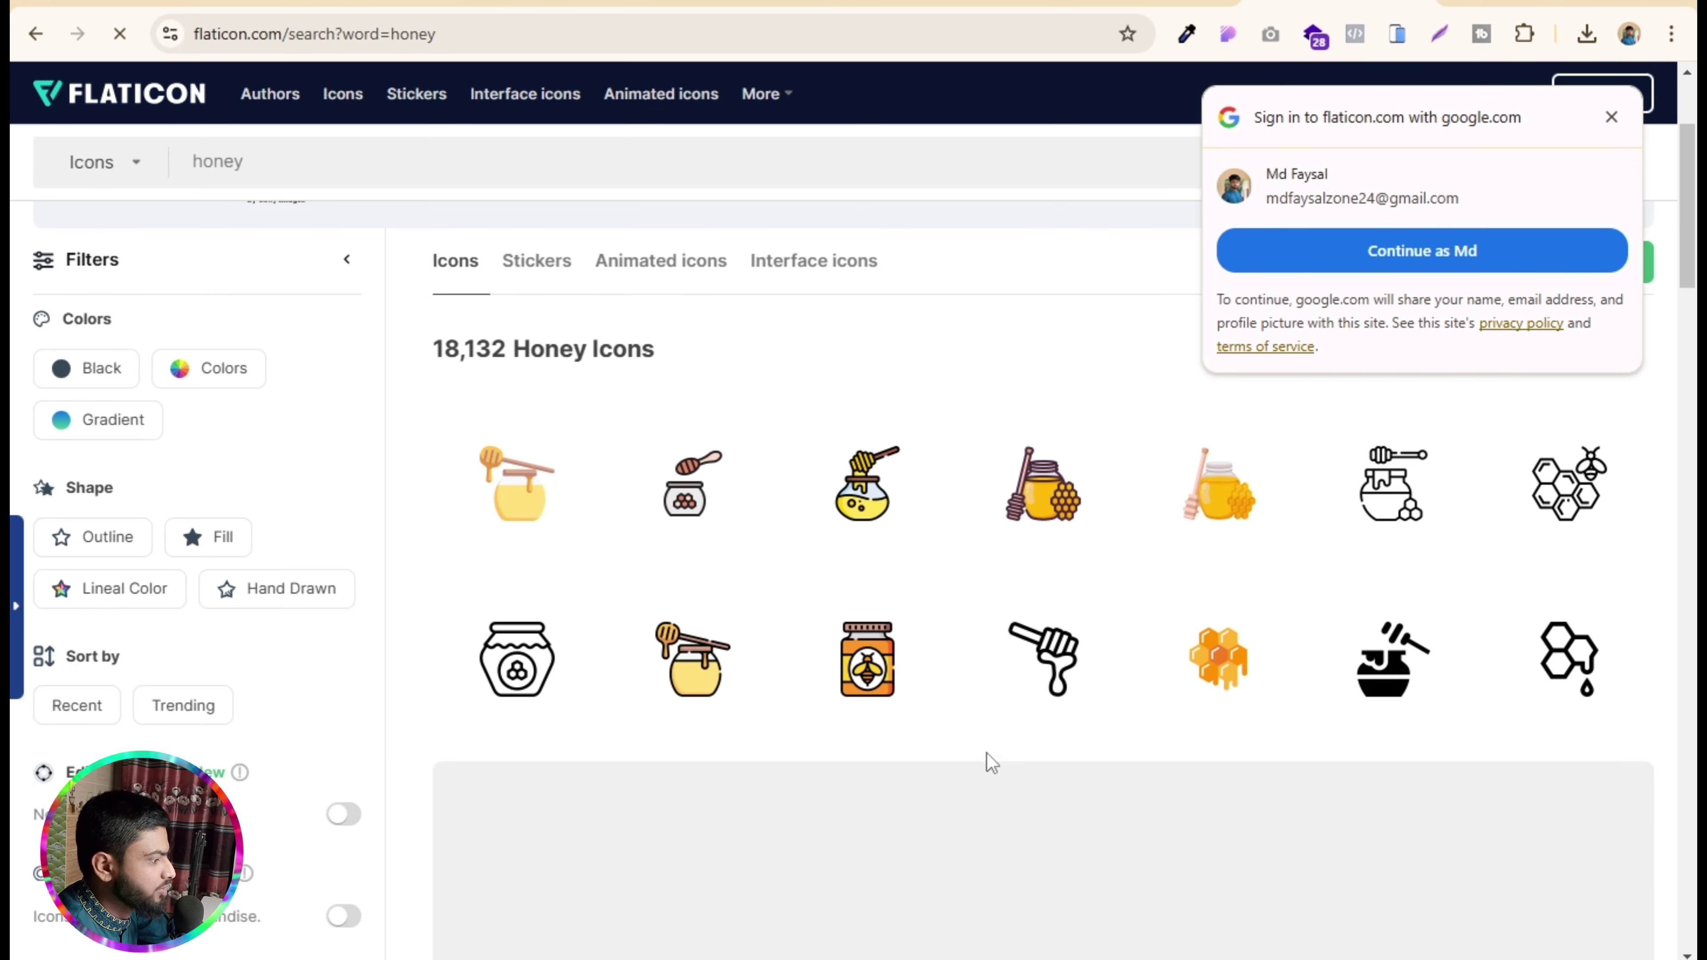
click(1612, 118)
- Replace the search with 'apple' icons and browse the results
drag(304, 172, 110, 161)
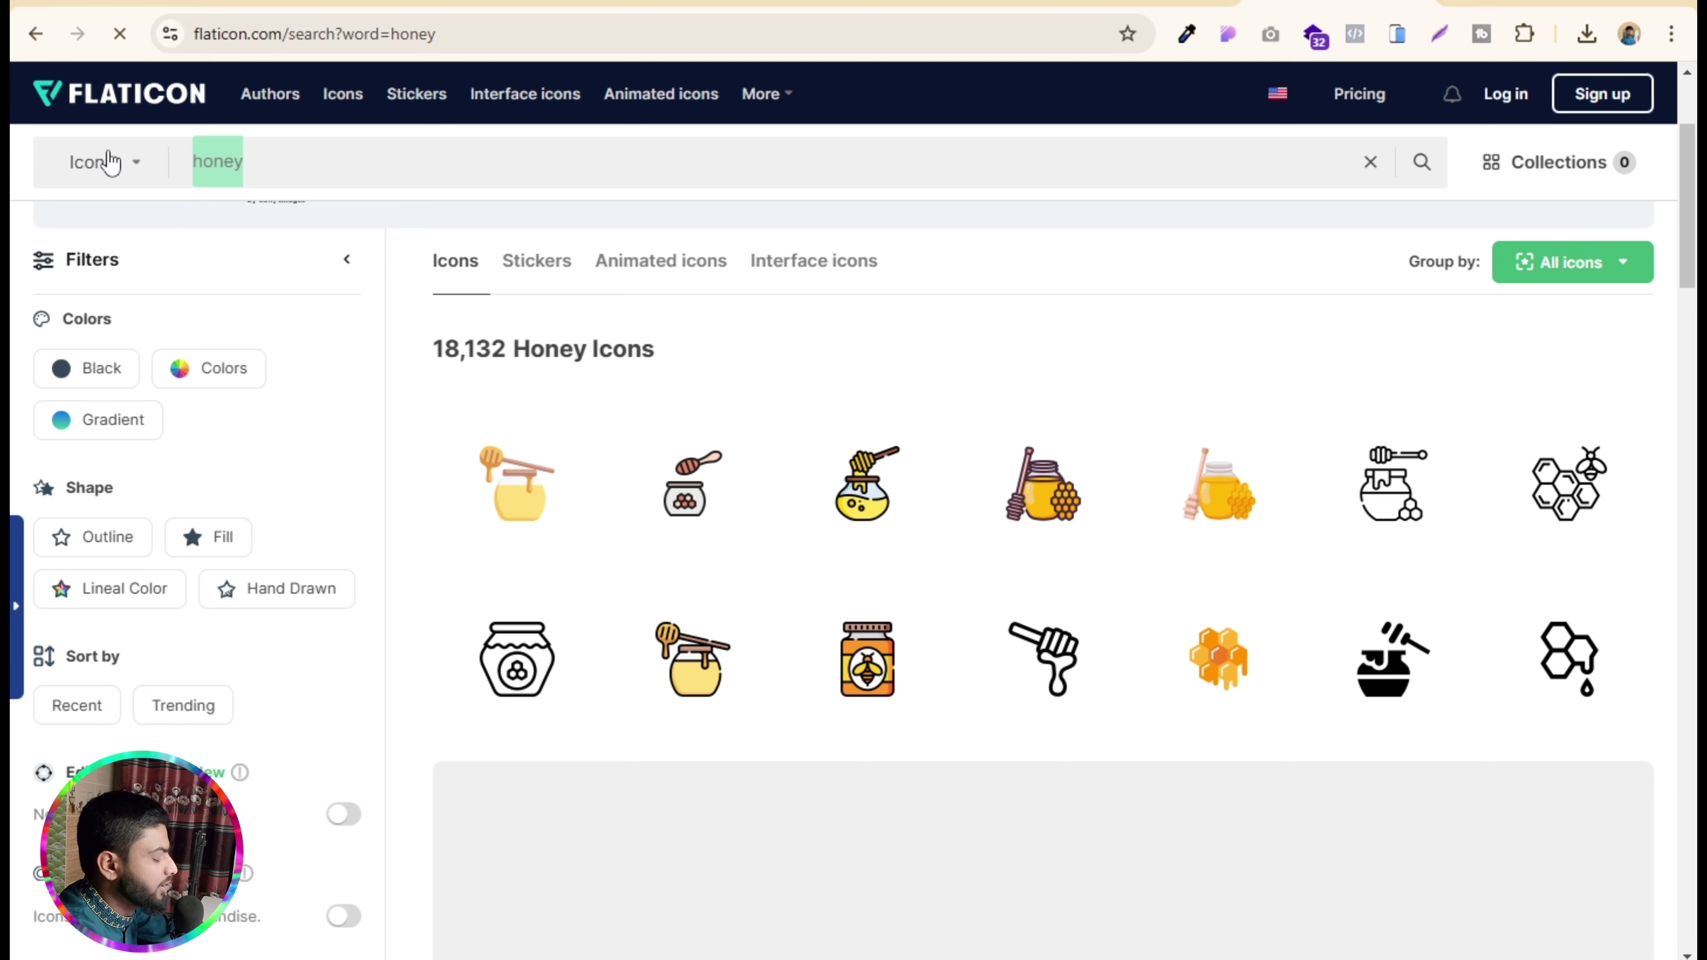
text(app)
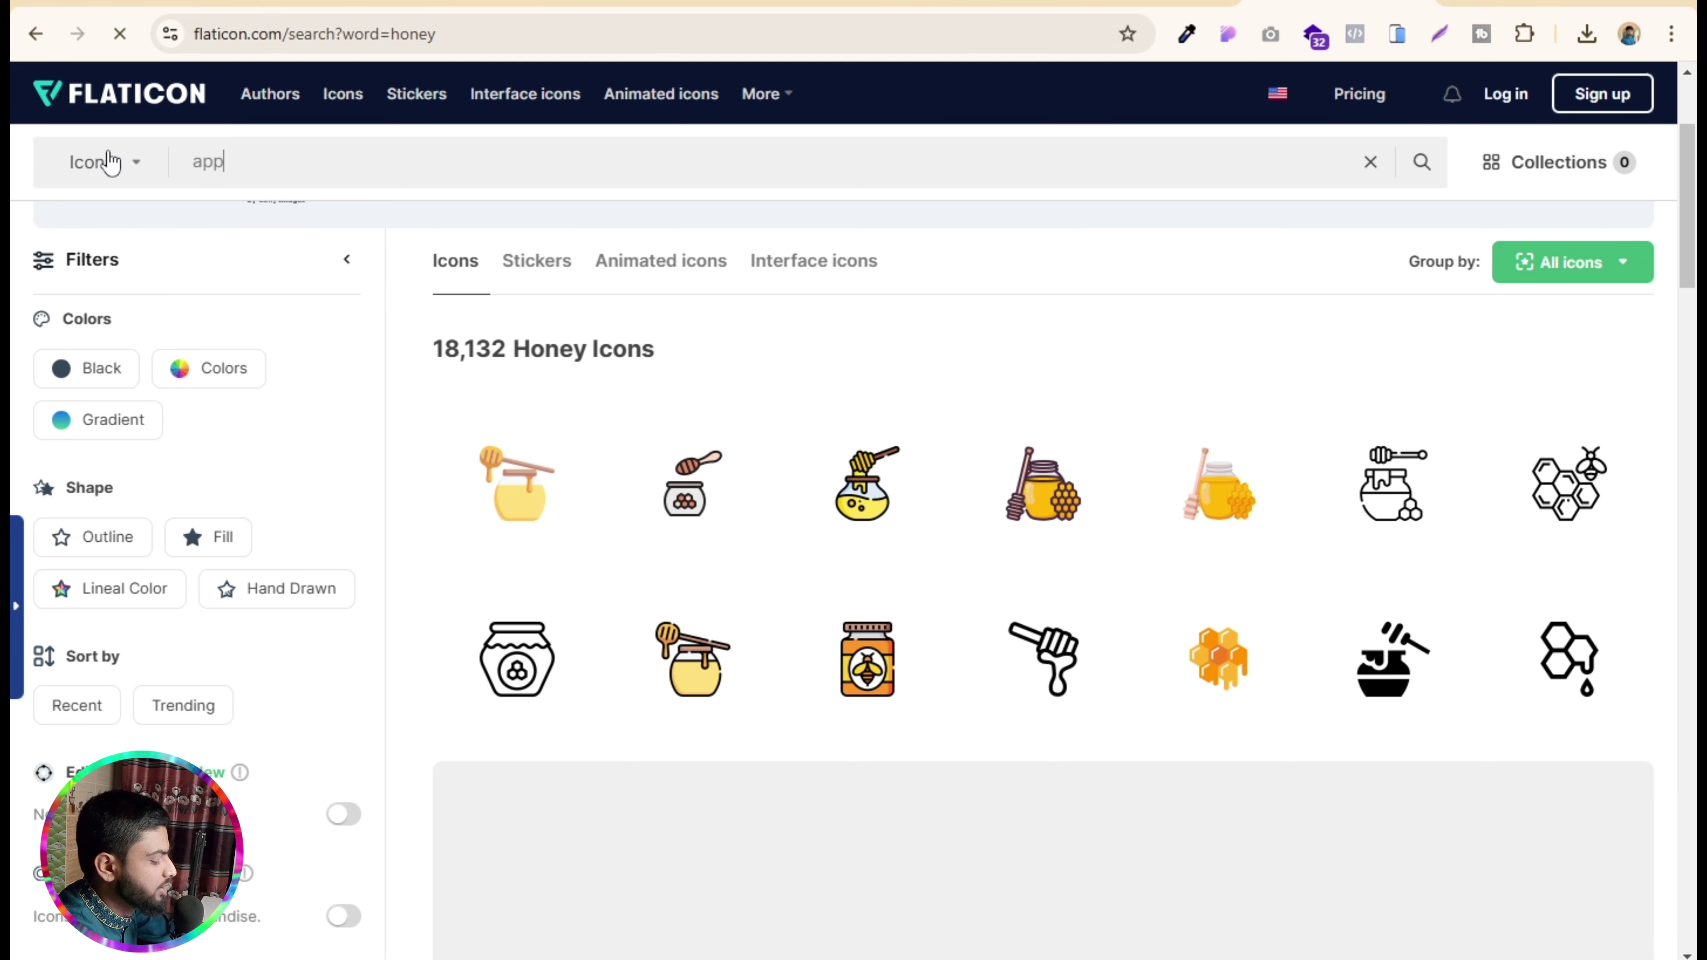
text(l)
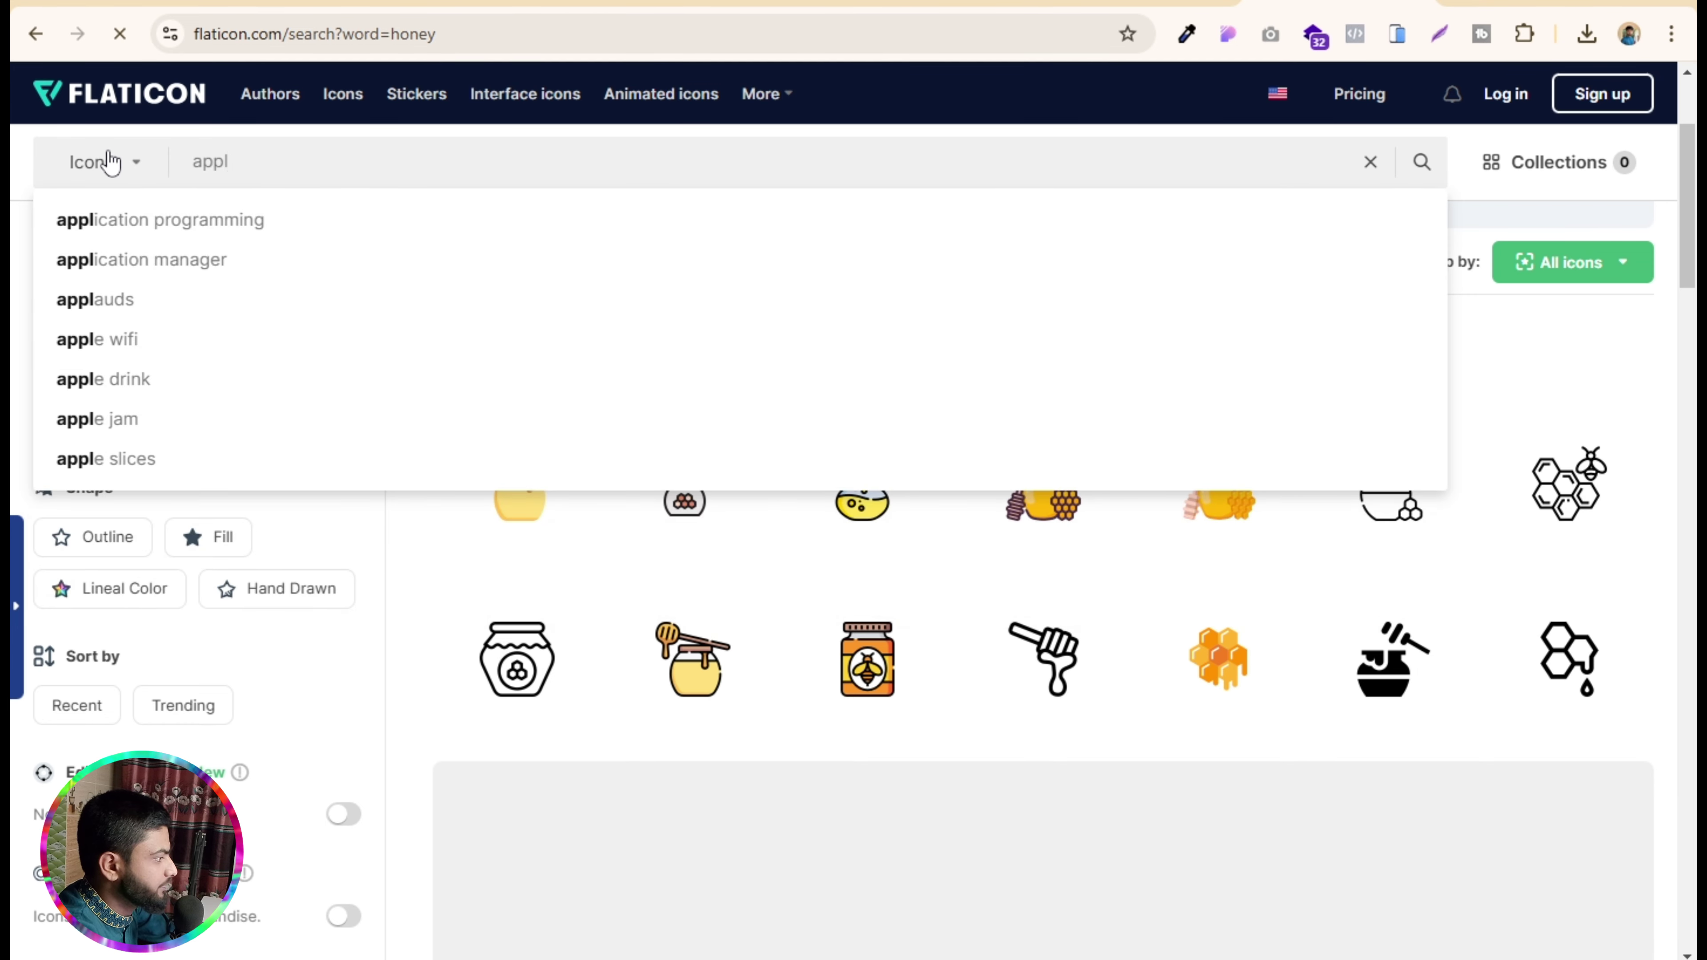
text(e)
key(Return)
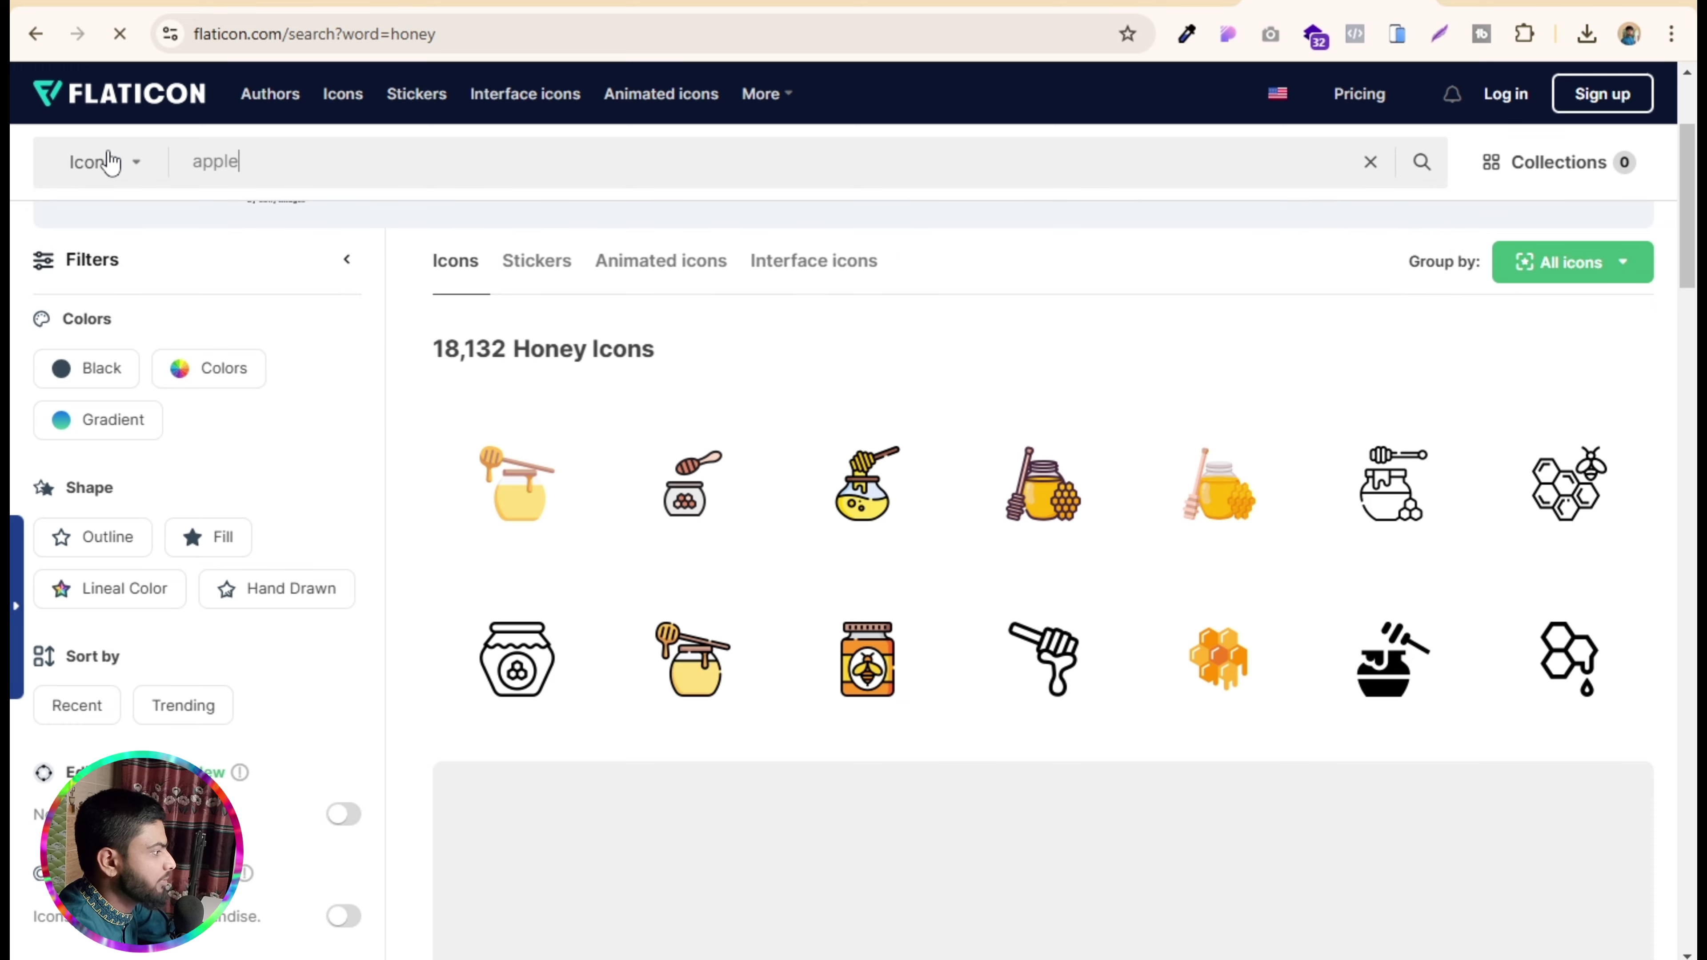
scroll(867, 725, down, 2)
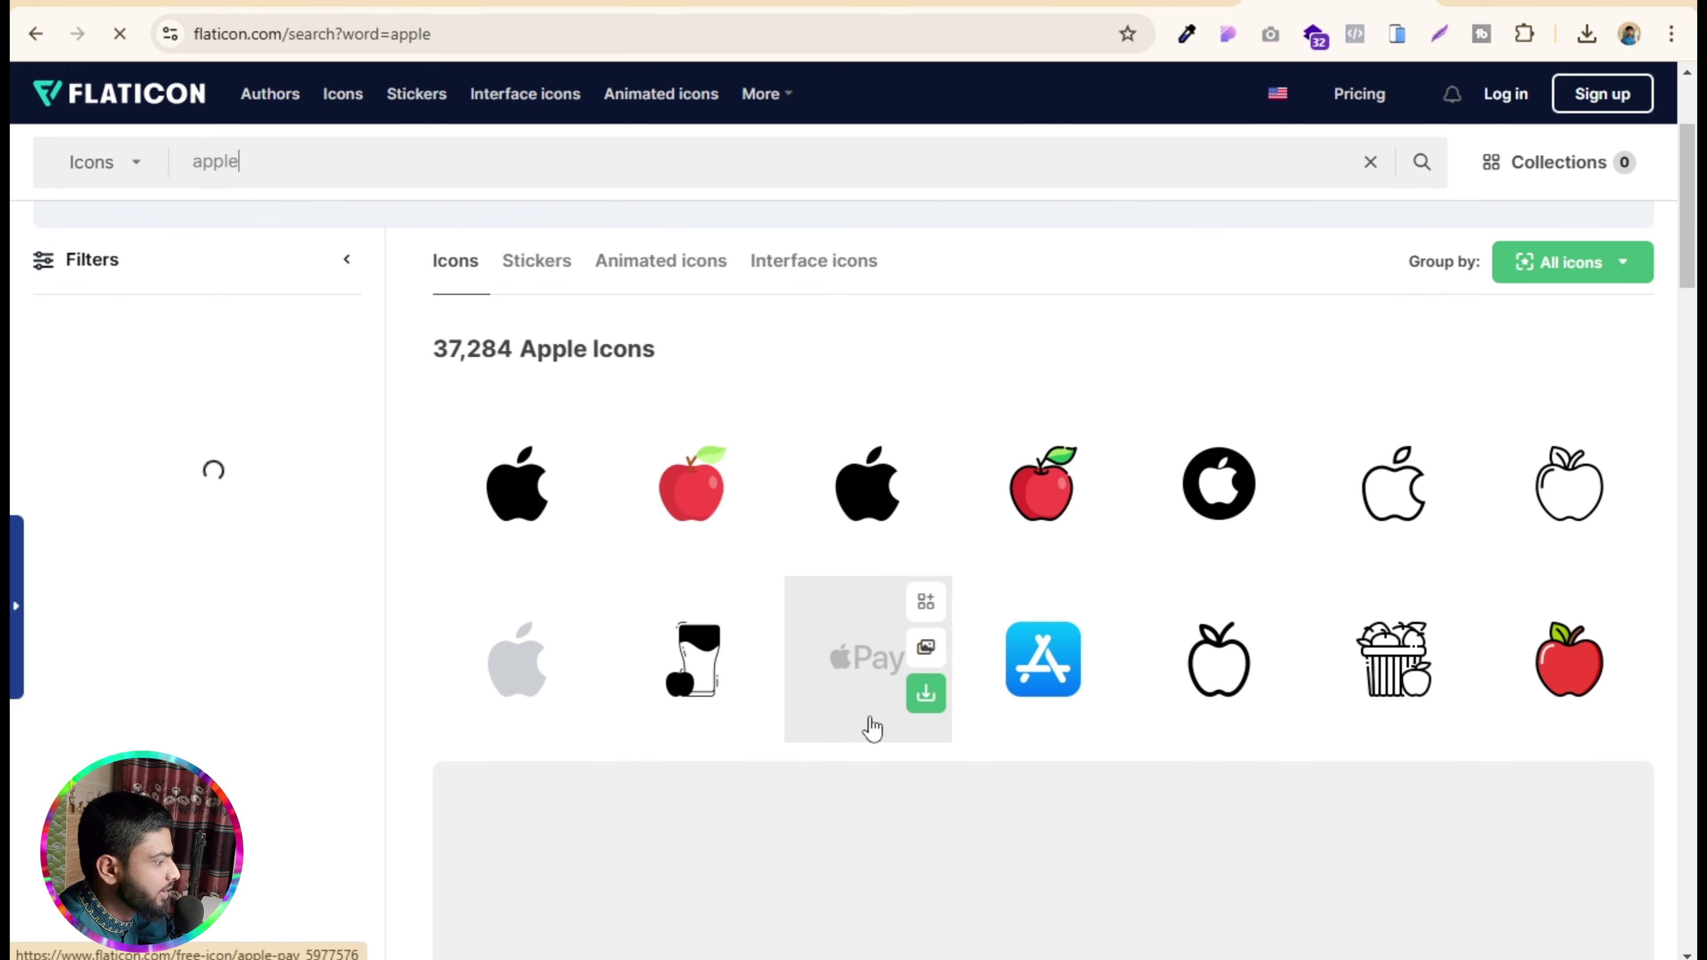
scroll(867, 725, up, 4)
- Search for 'food' icons instead, then switch back to the reference store tab
drag(276, 164, 170, 185)
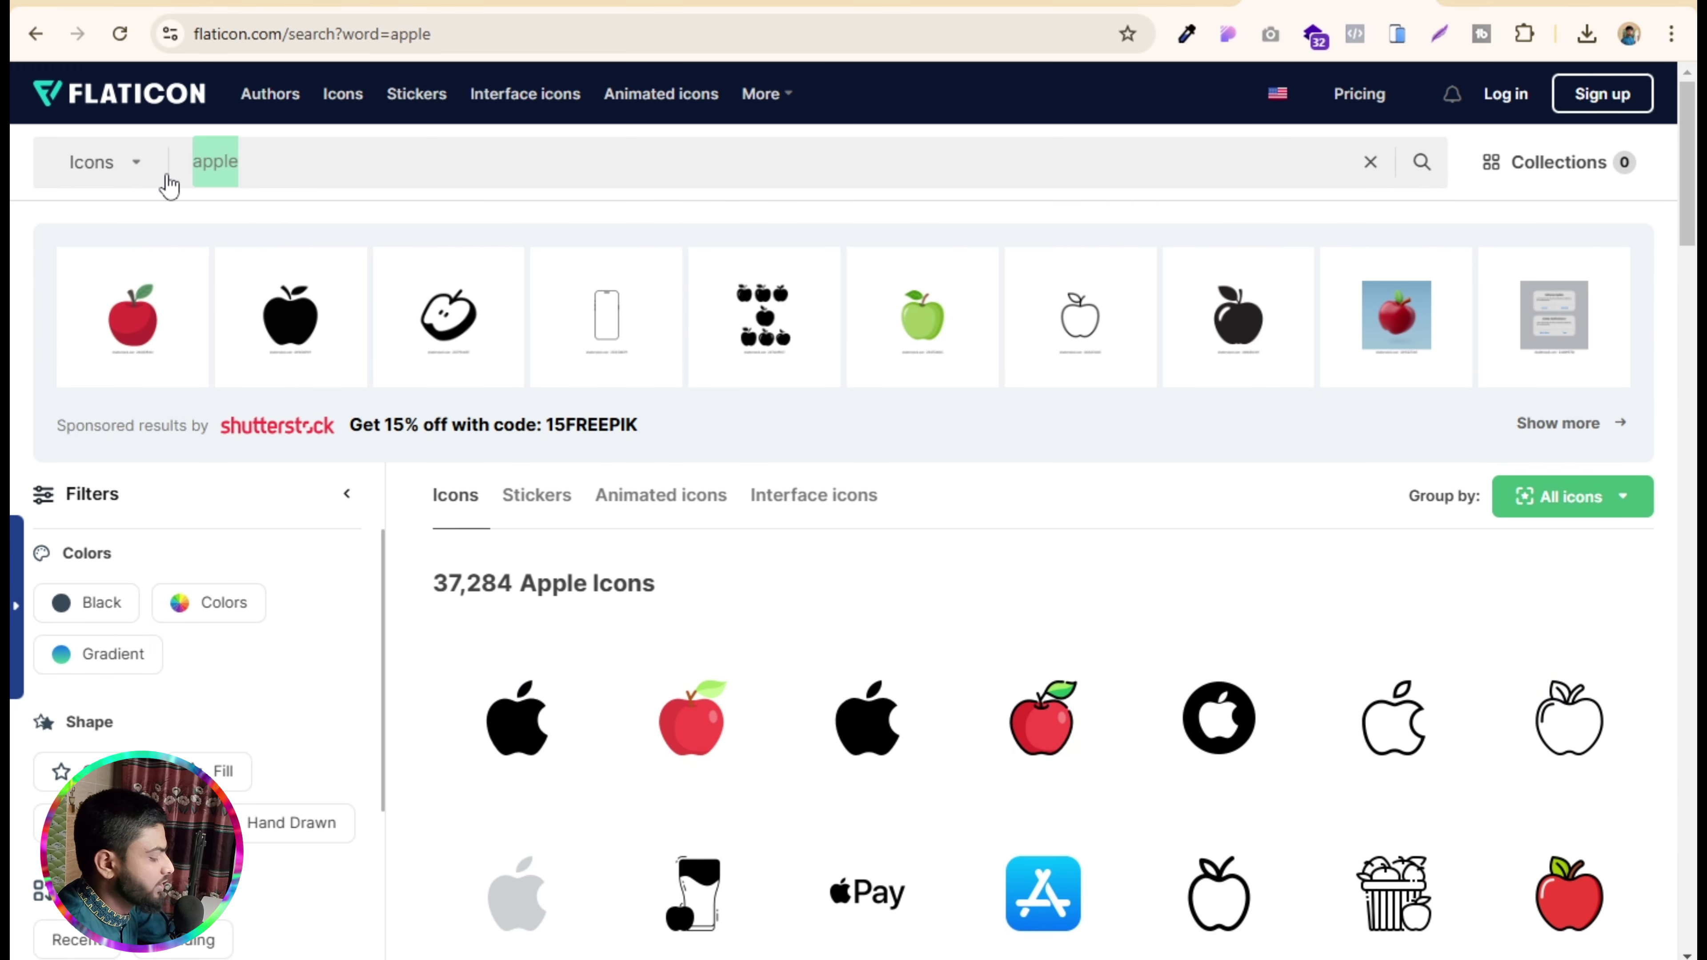
text(food)
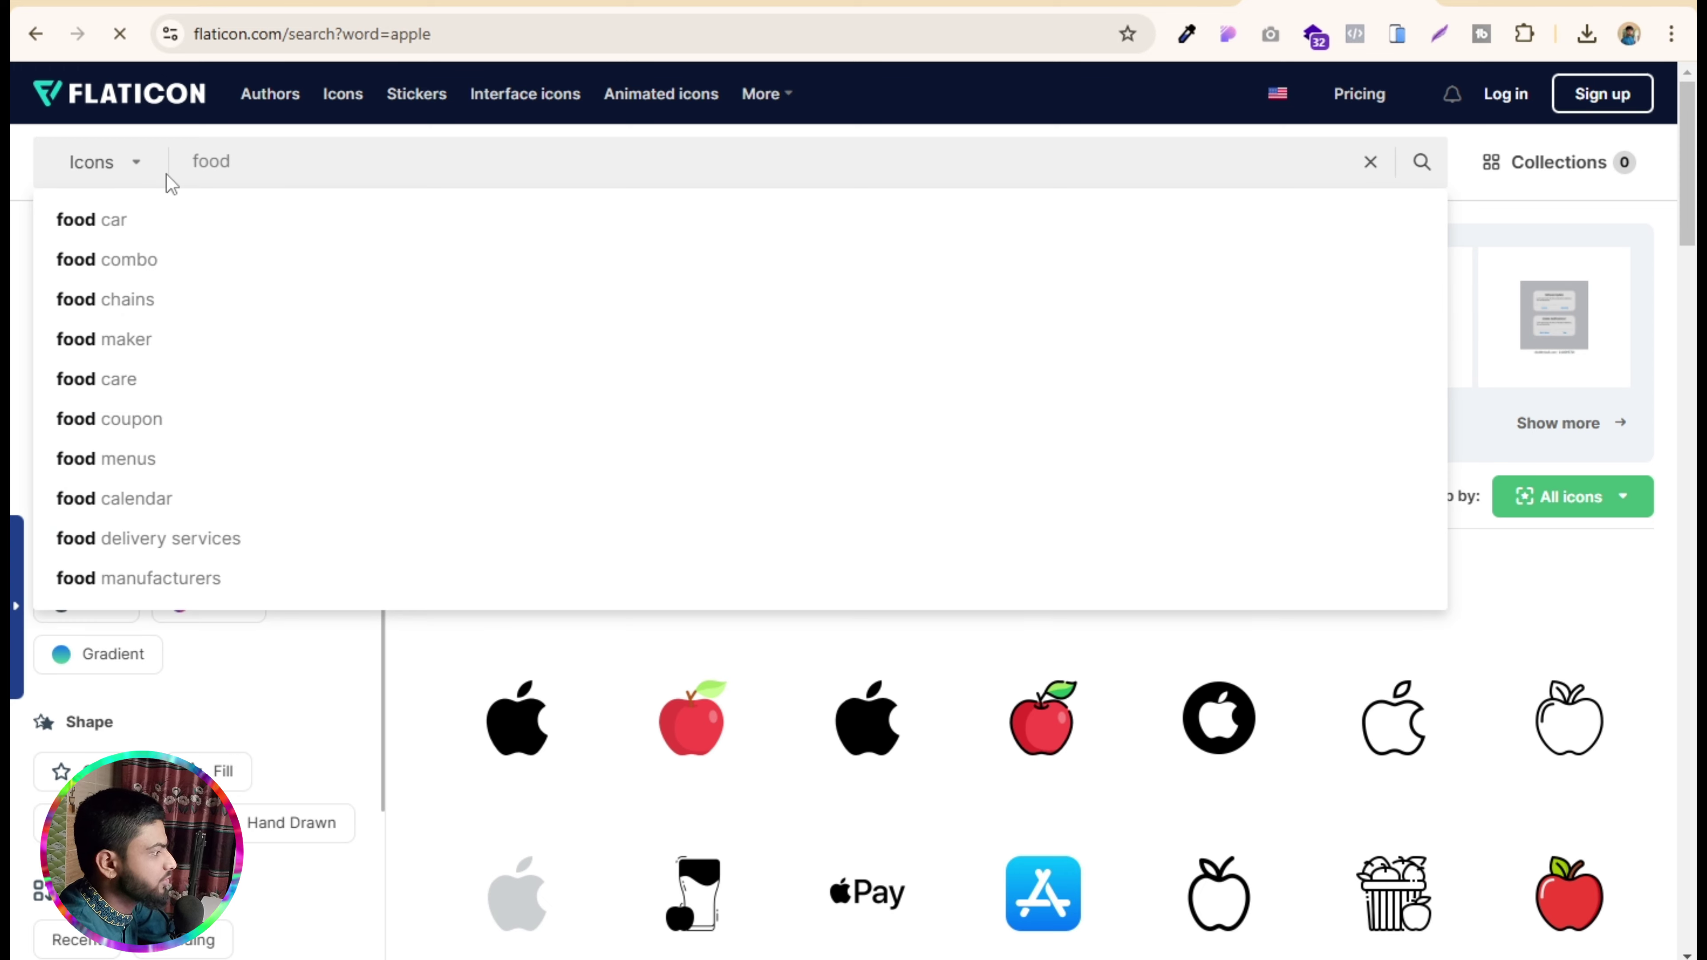
key(Return)
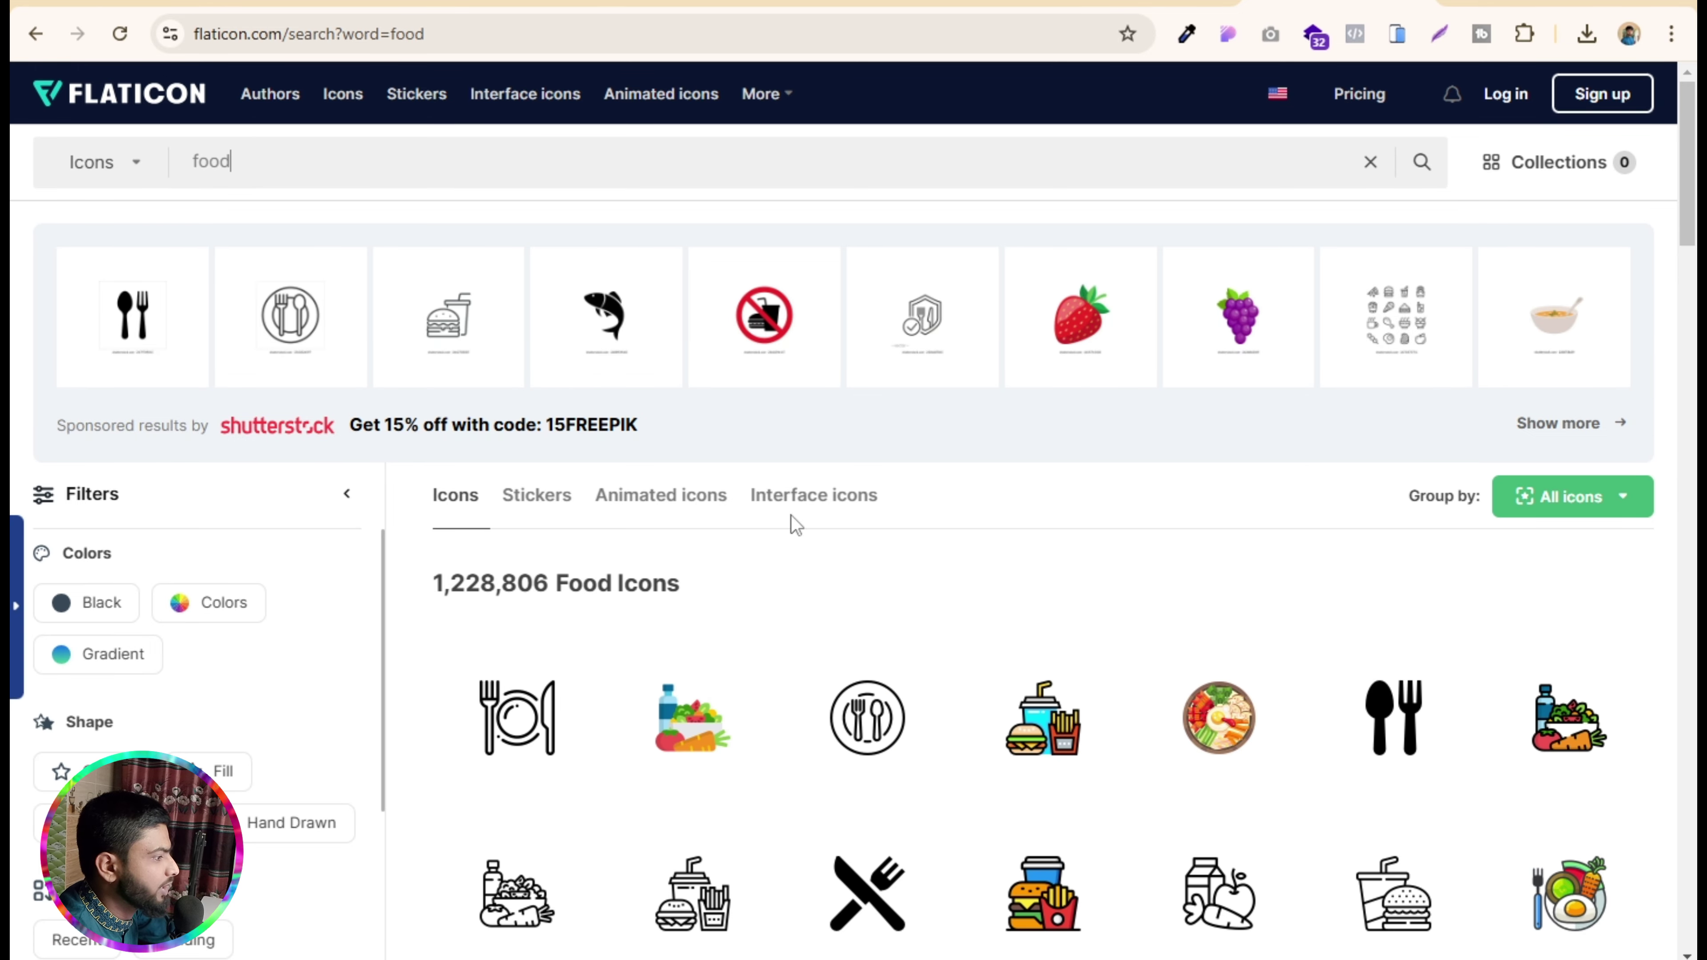
key(ctrl+shift+Tab)
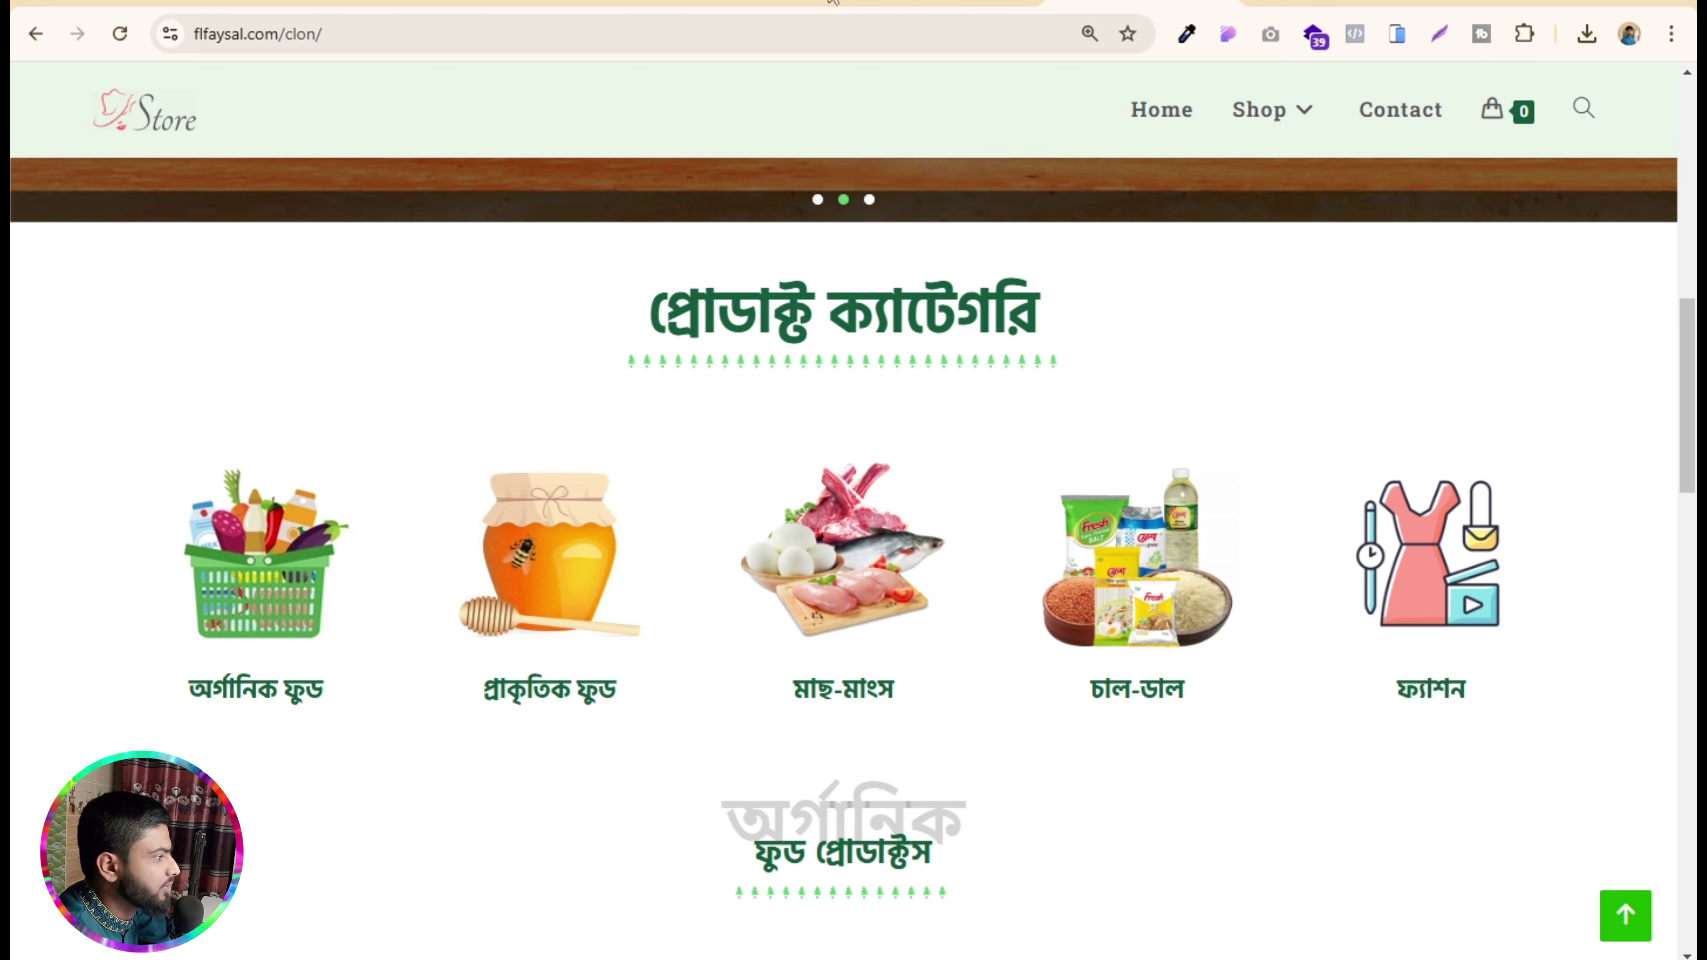
- Open Products > Categories and copy the food category's /product-category/food/ view link
key(ctrl+shift+Tab)
key(ctrl+shift+Tab)
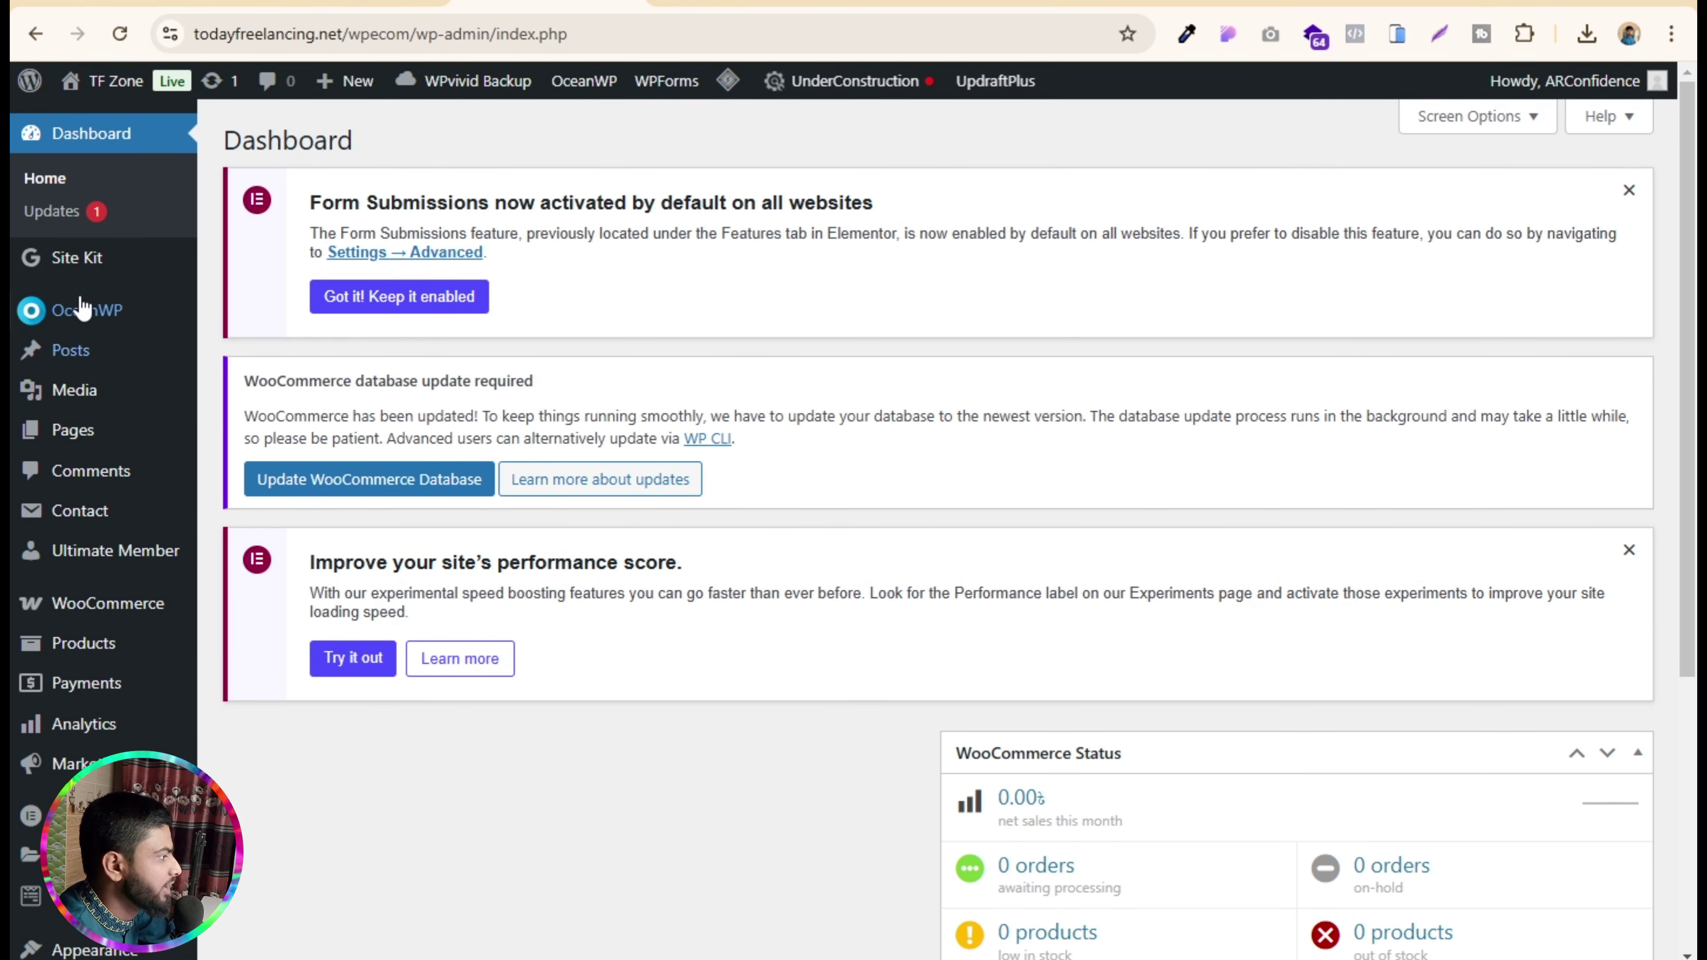
scroll(76, 287, down, 2)
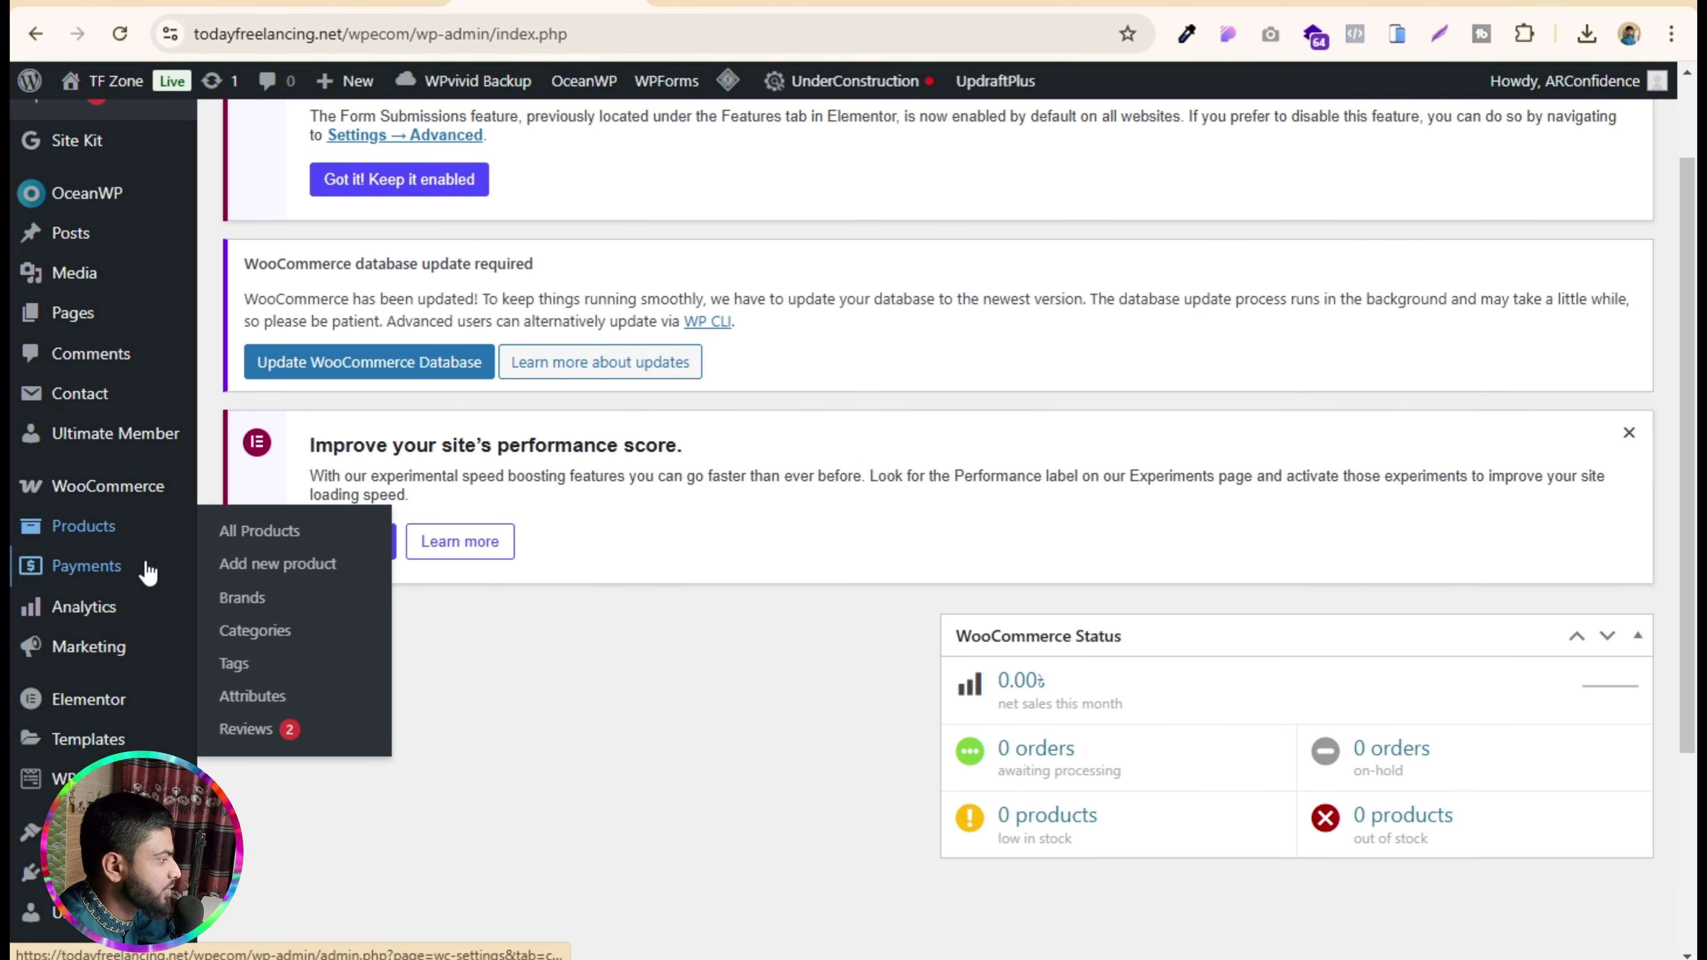
mouse_move(101, 531)
click(261, 638)
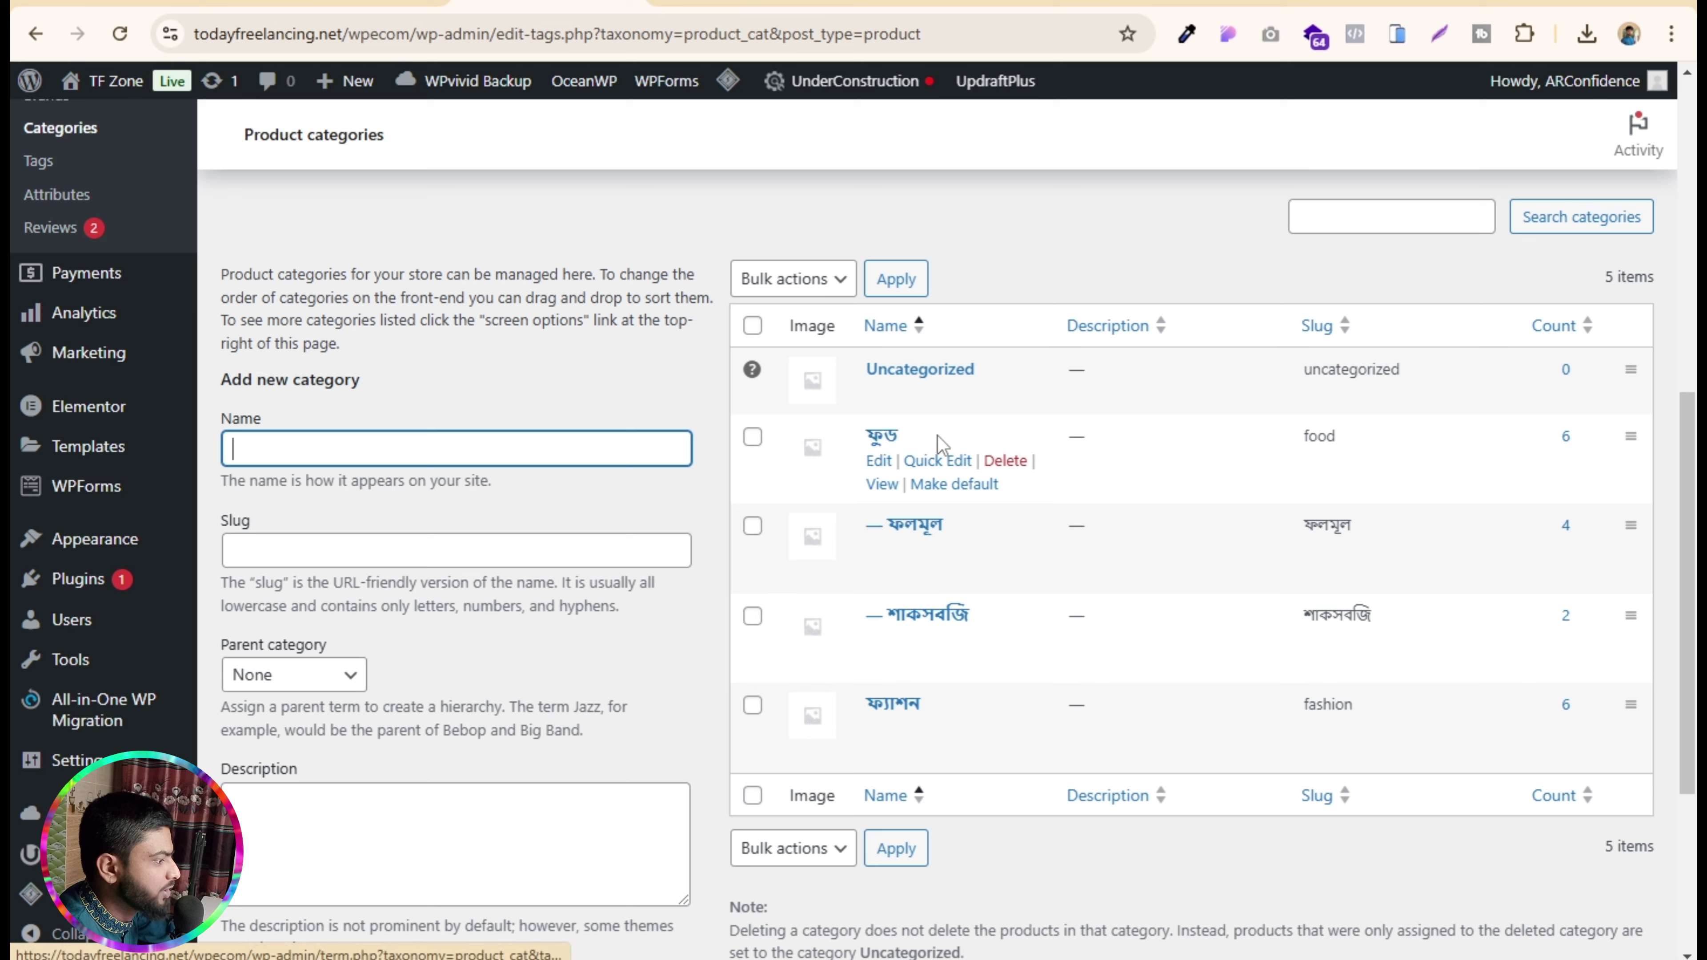
right_click(880, 488)
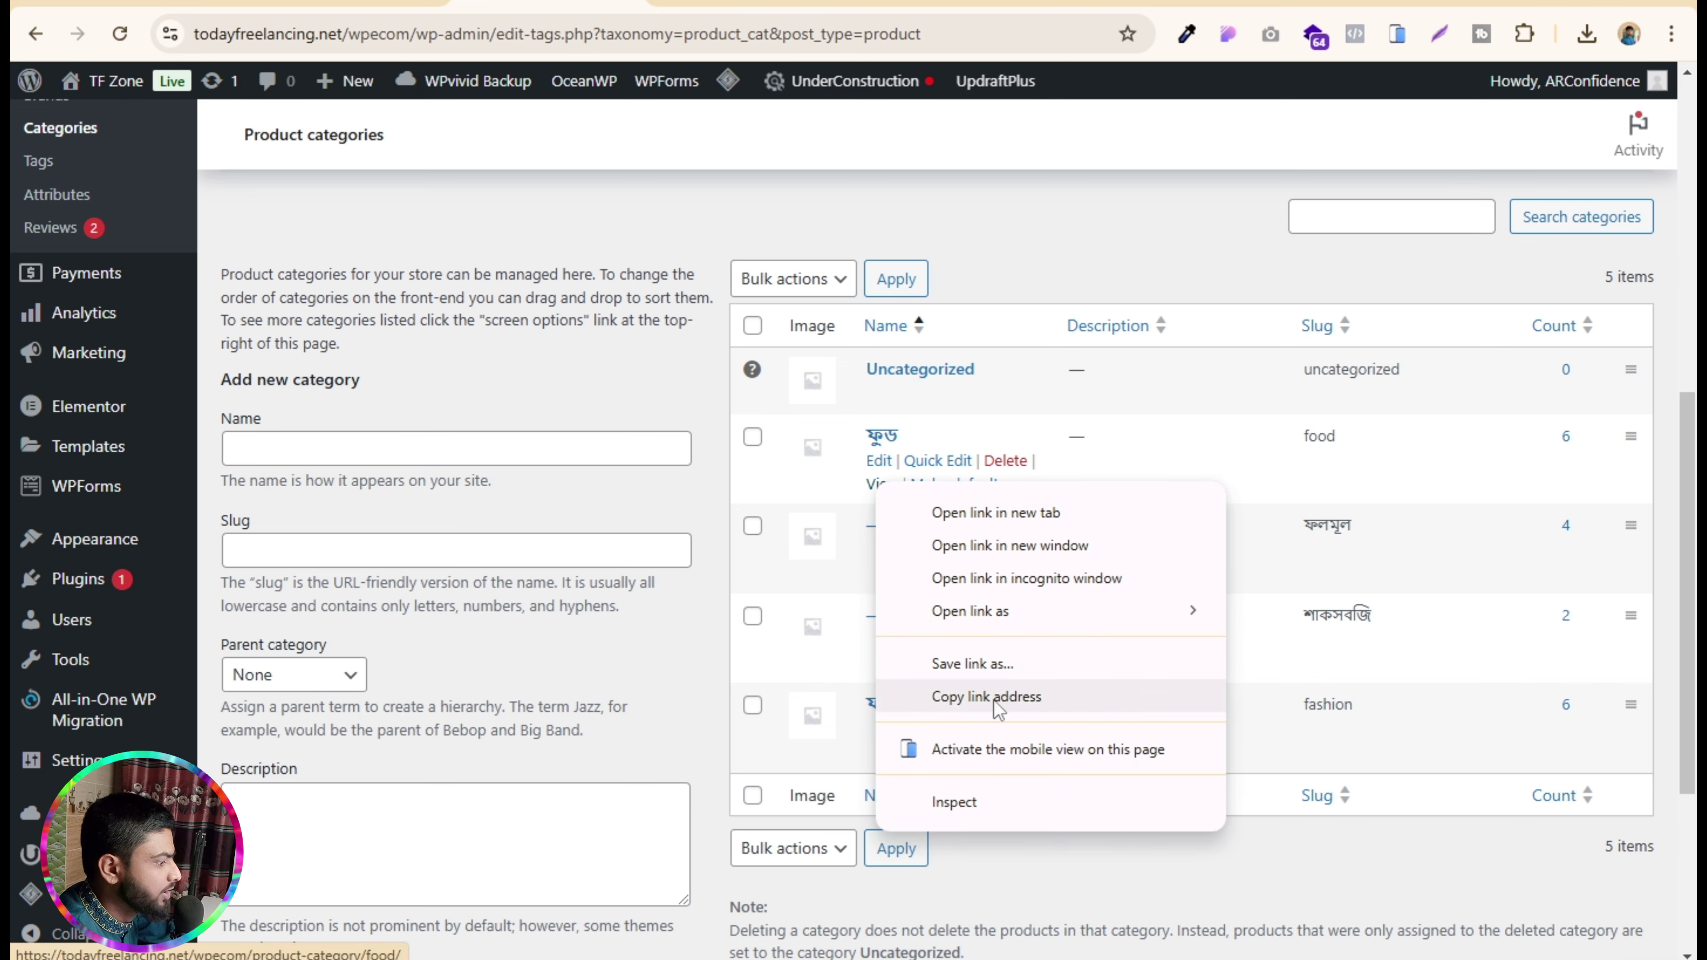
click(994, 703)
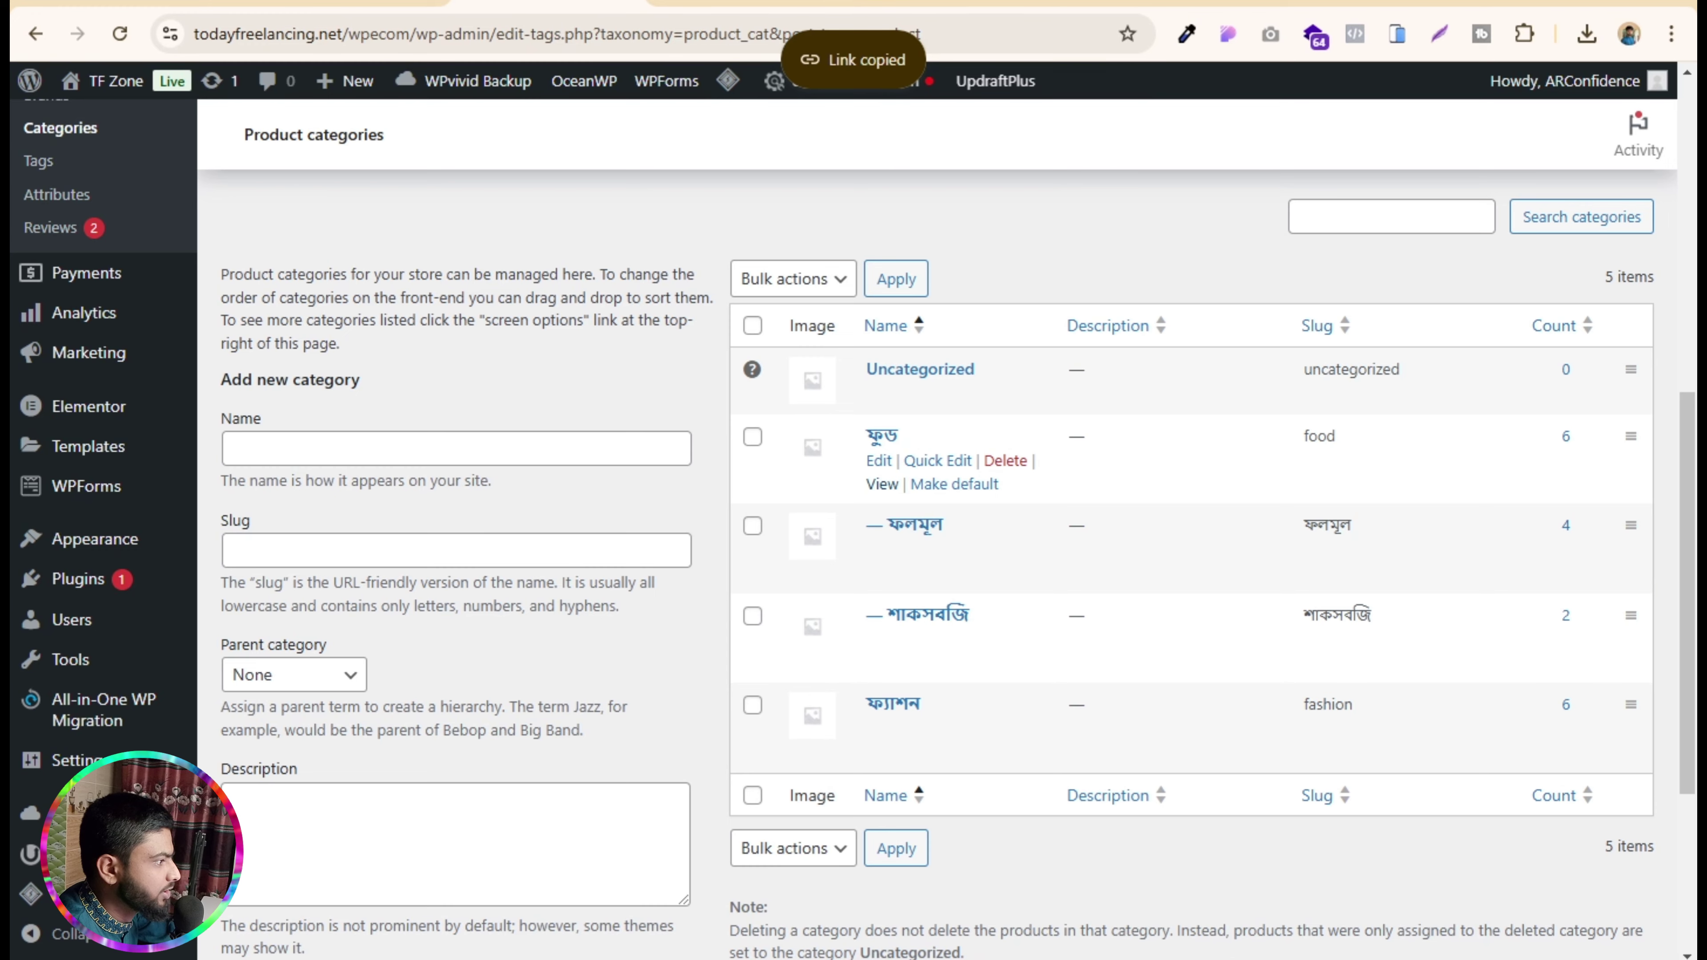
- Link the অর্গানিক ফুড heading to the copied food category address and publish the page
click(742, 2)
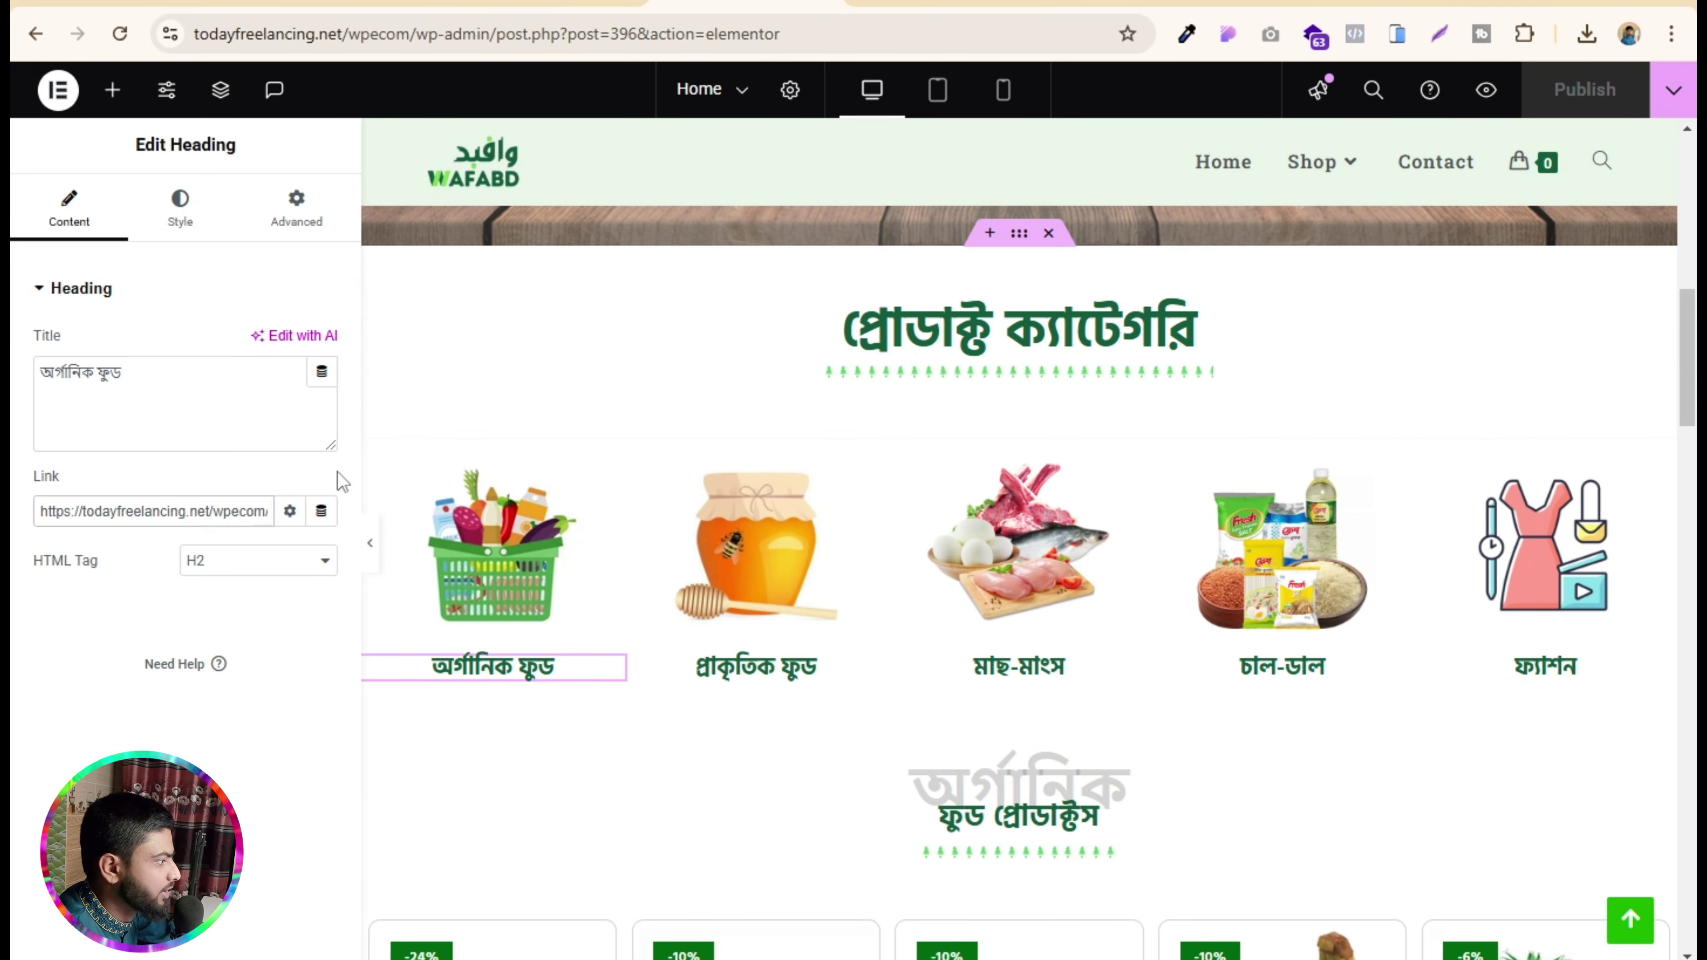
triple_click(192, 511)
key(ctrl+v)
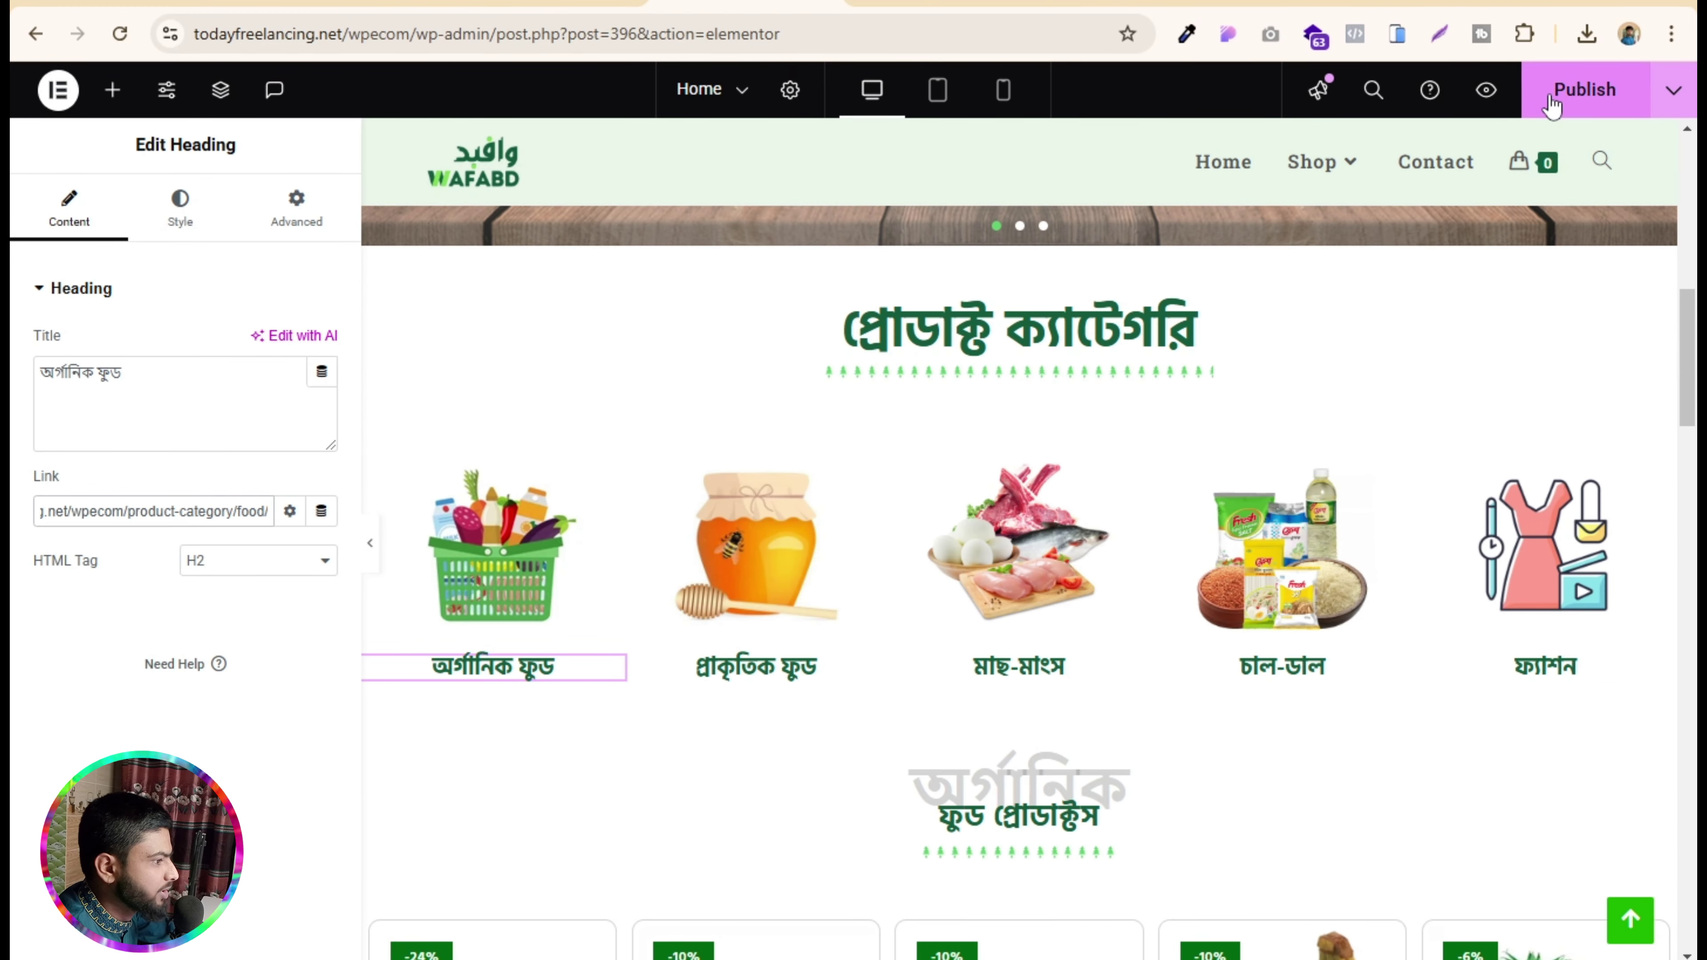
click(1576, 94)
- Test the অর্গানিক ফুড link on the live homepage, reaching the food category's six products
key(ctrl+Page_Up)
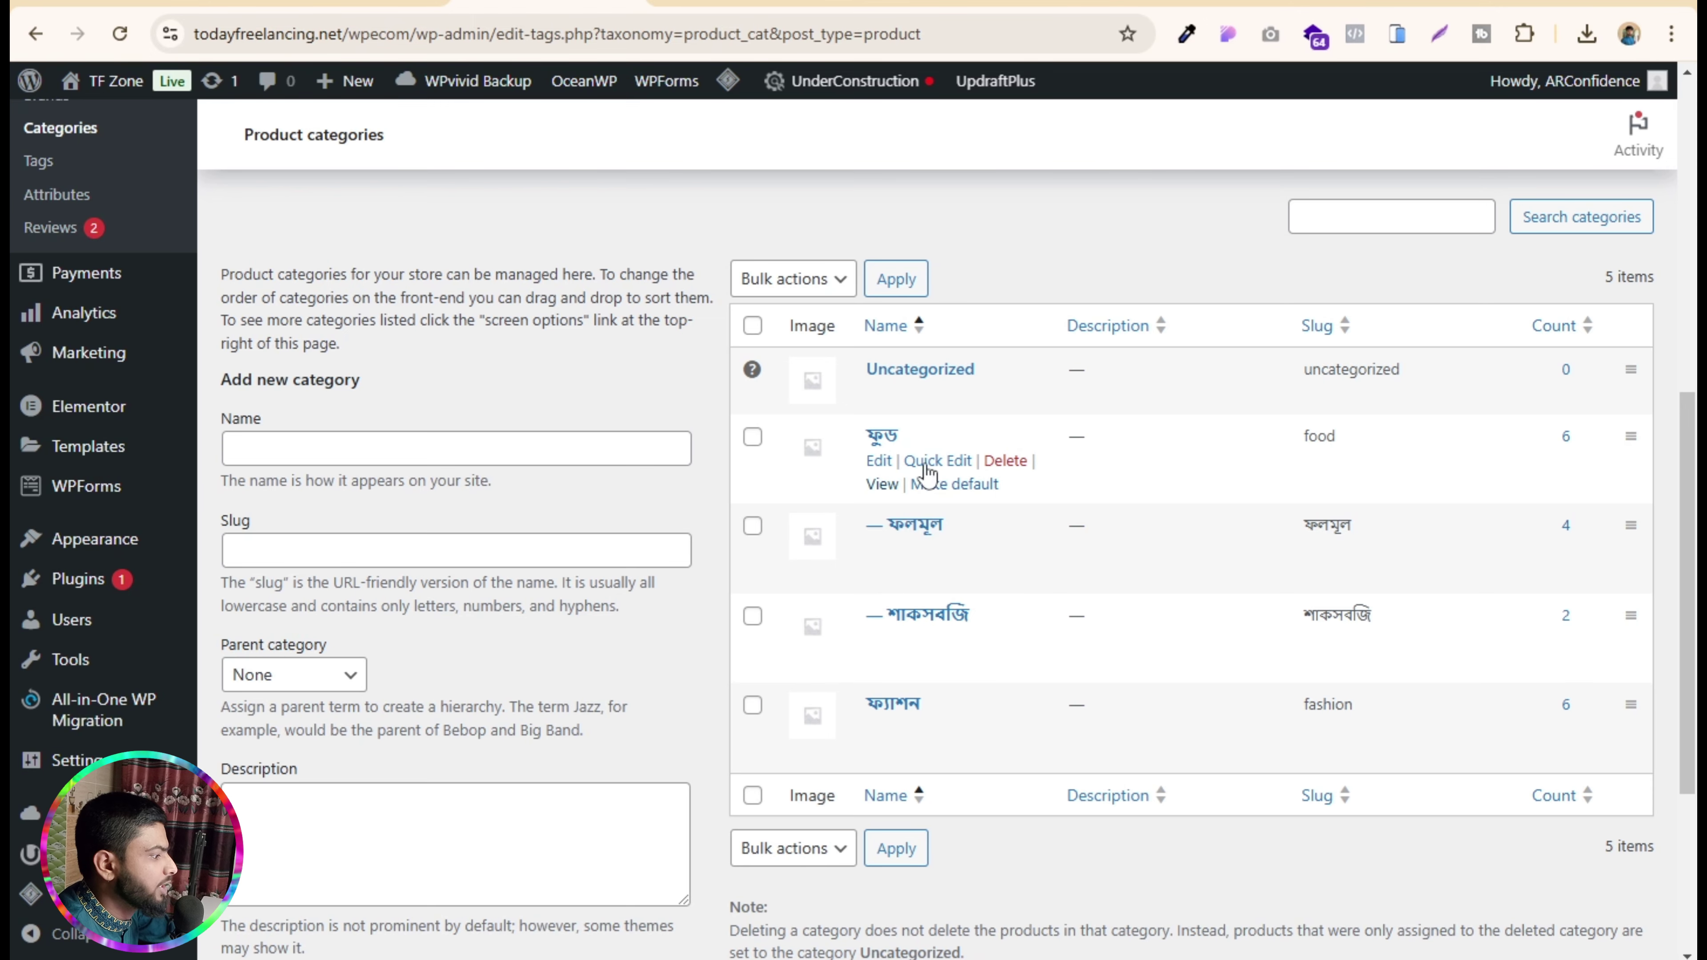
click(1142, 2)
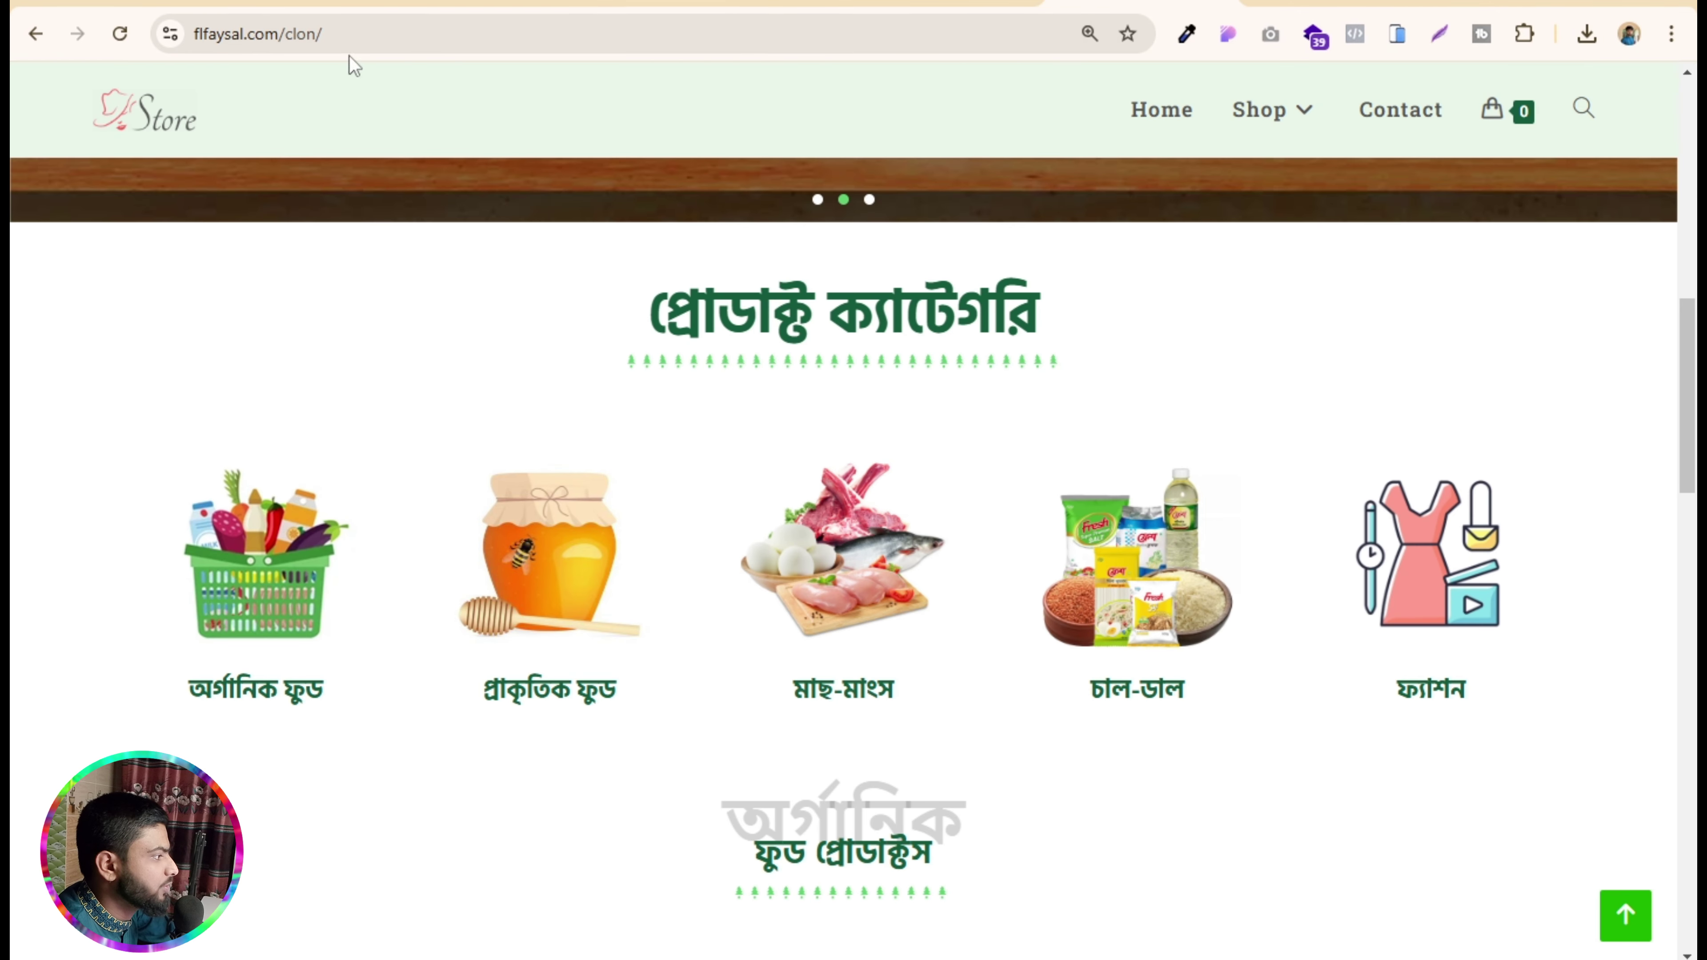
click(939, 2)
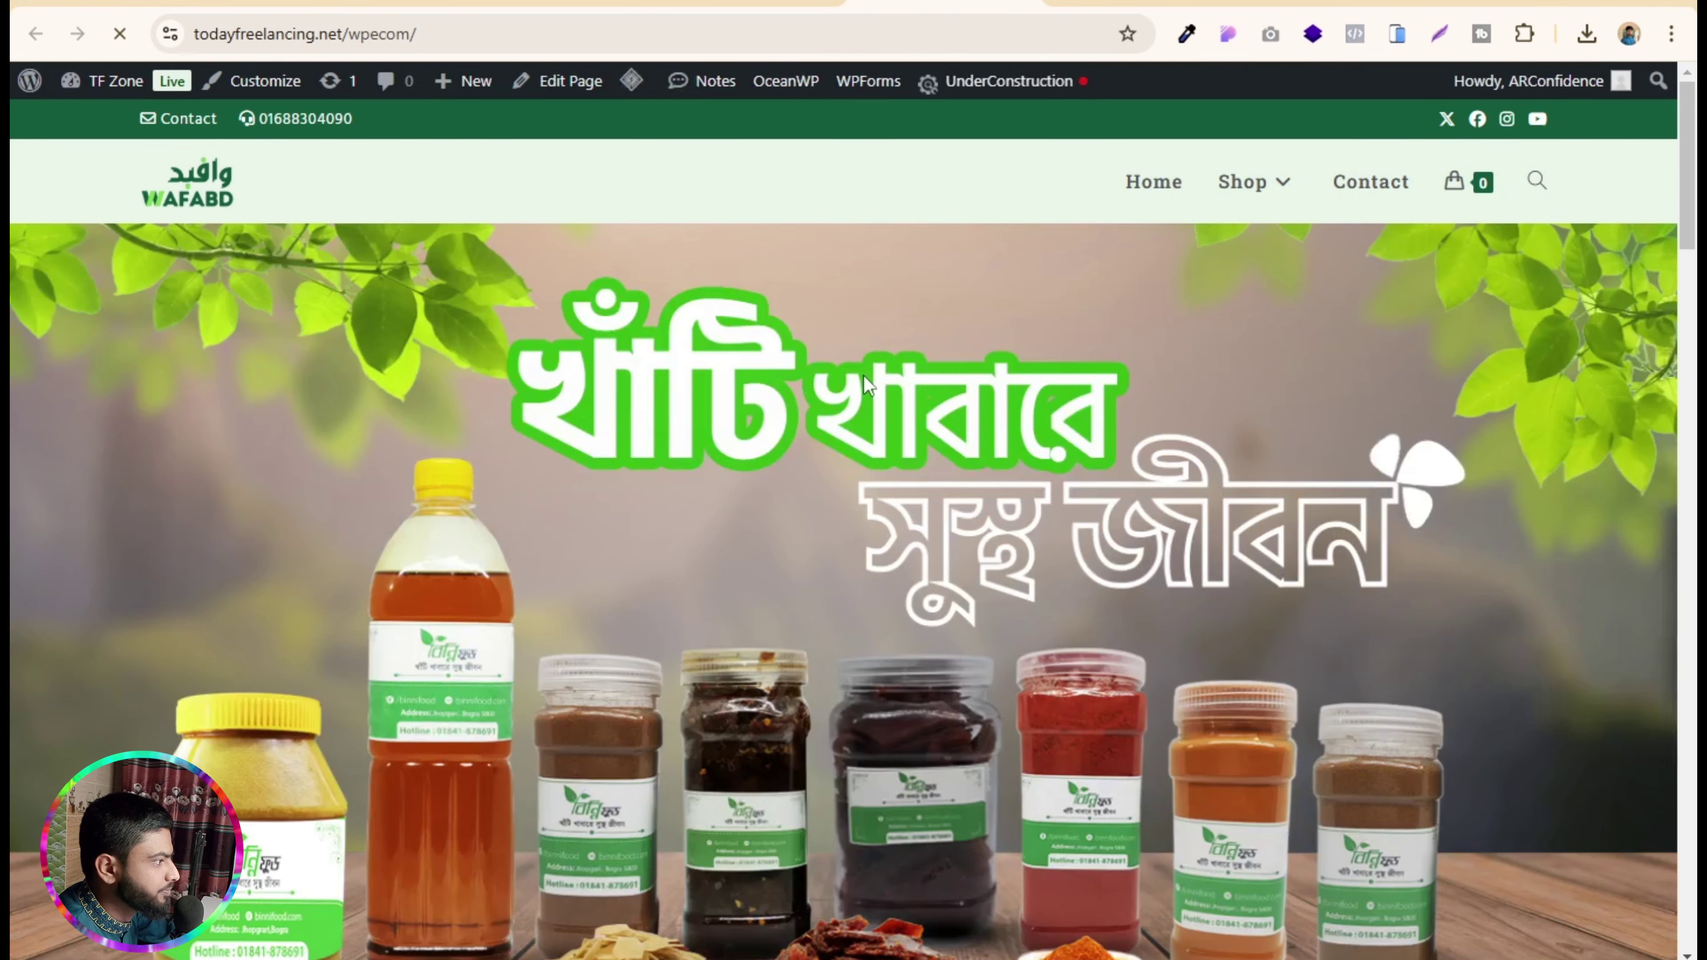
scroll(861, 373, down, 10)
scroll(680, 541, down, 5)
click(324, 429)
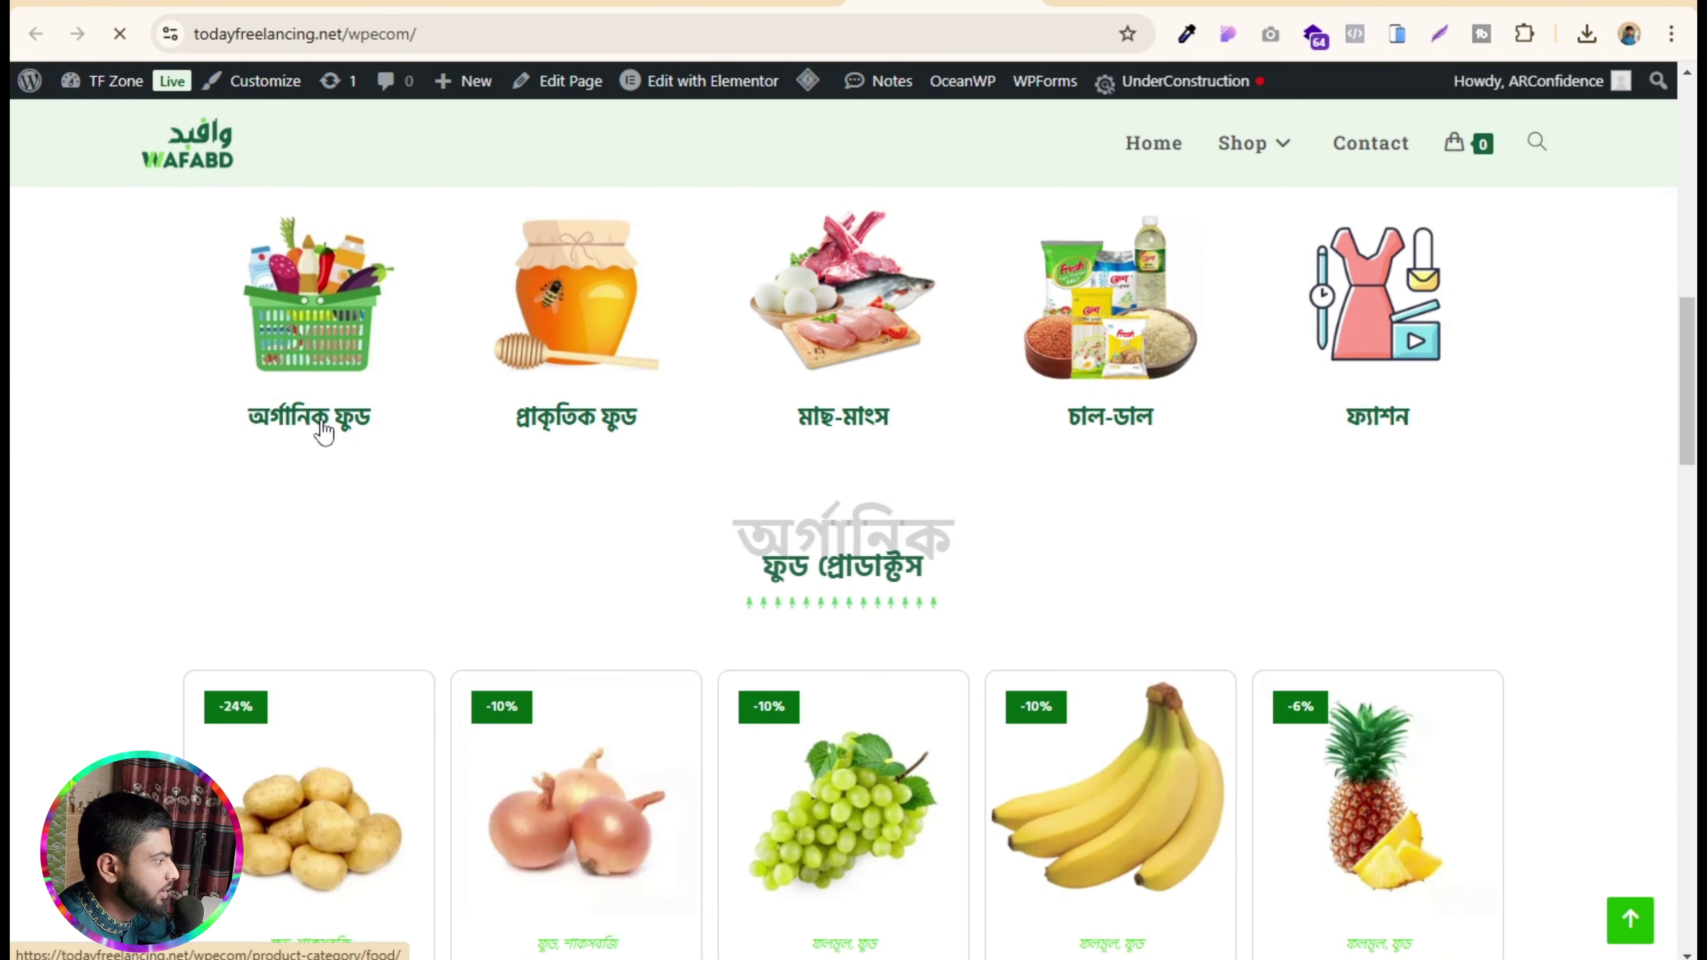
scroll(767, 478, down, 5)
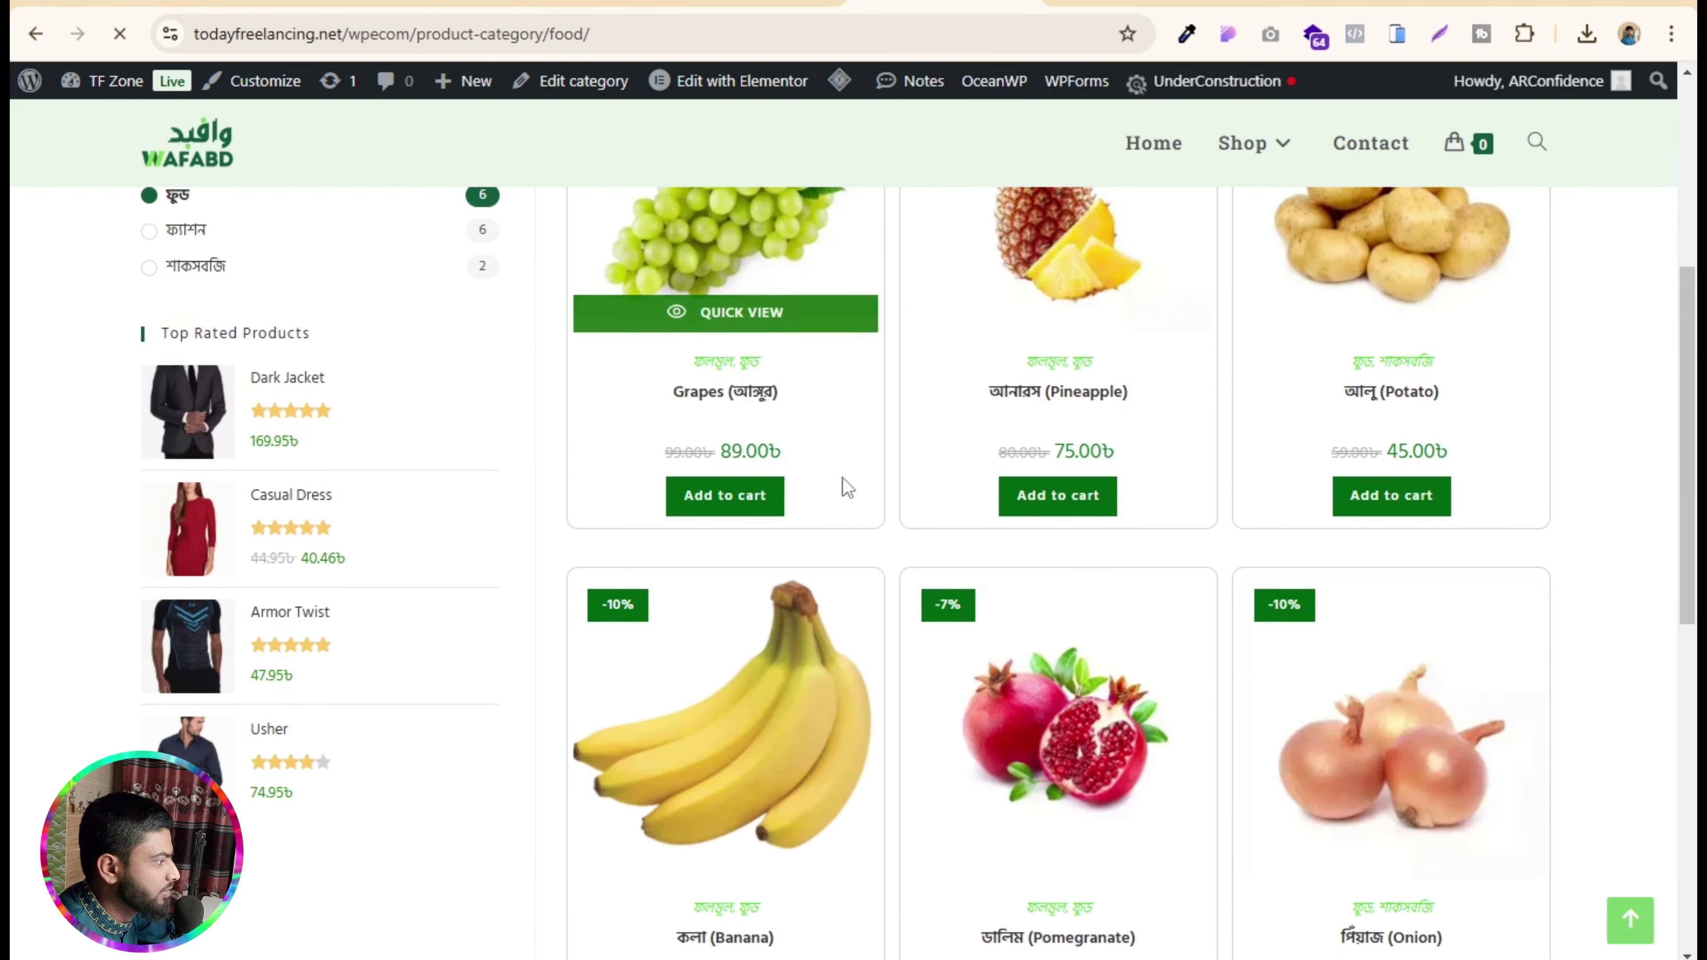
scroll(845, 485, up, 2)
scroll(843, 485, up, 3)
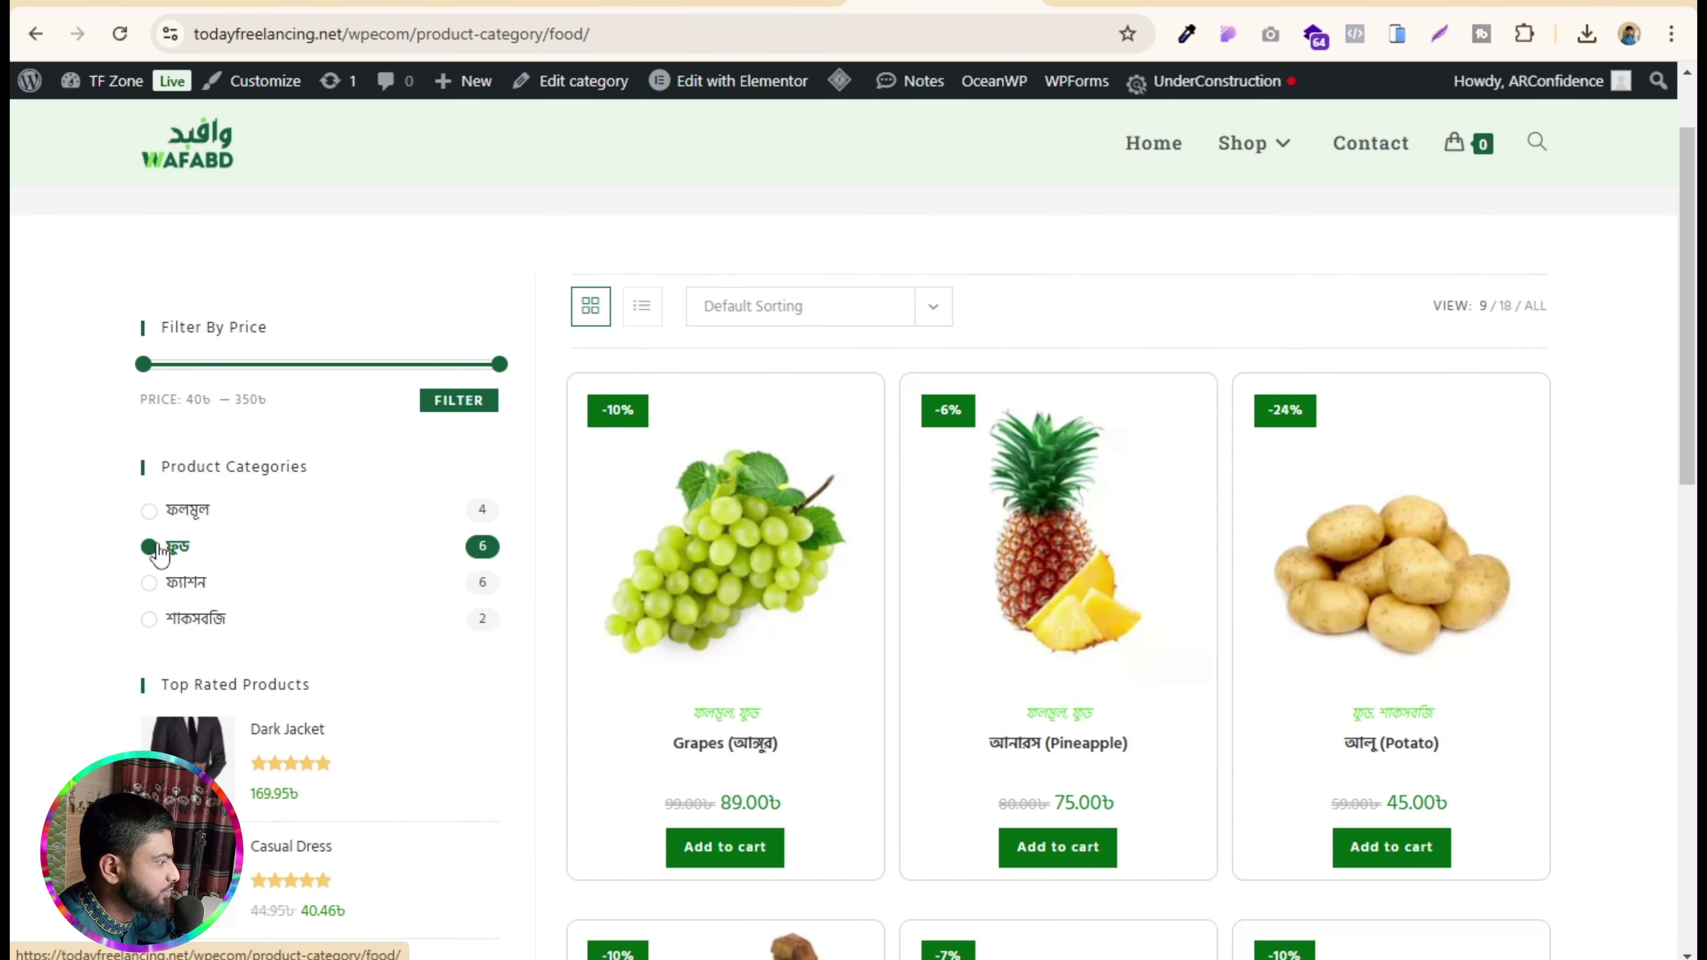
scroll(981, 605, down, 10)
mouse_move(1314, 500)
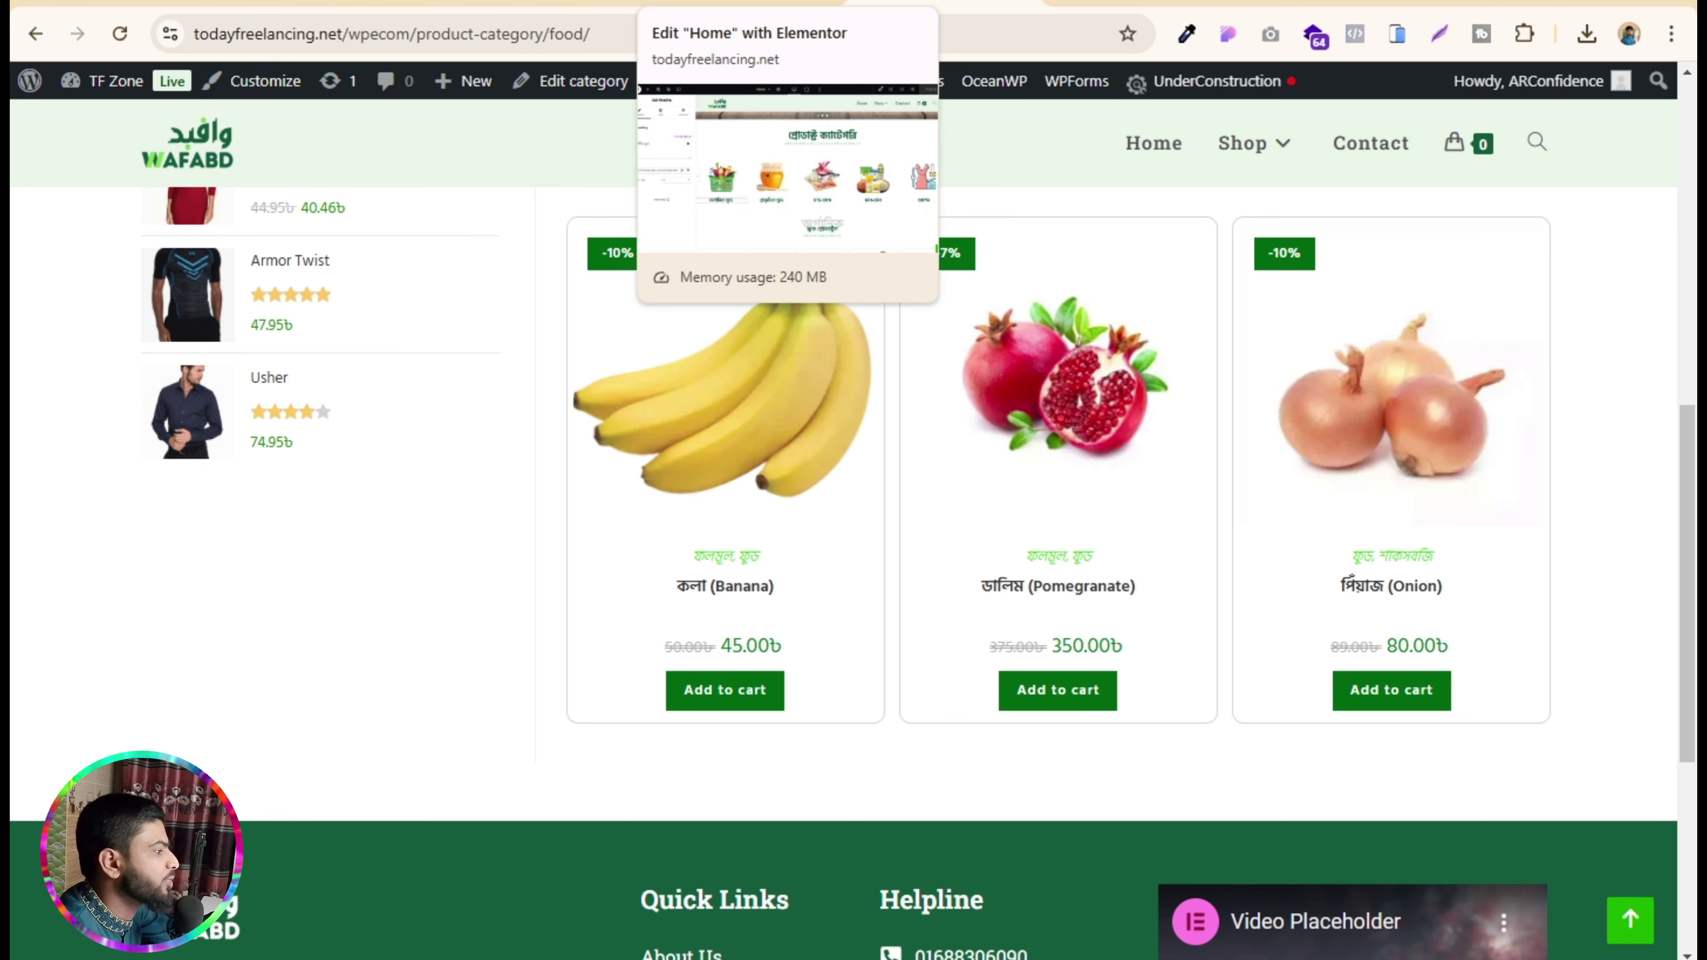
click(746, 3)
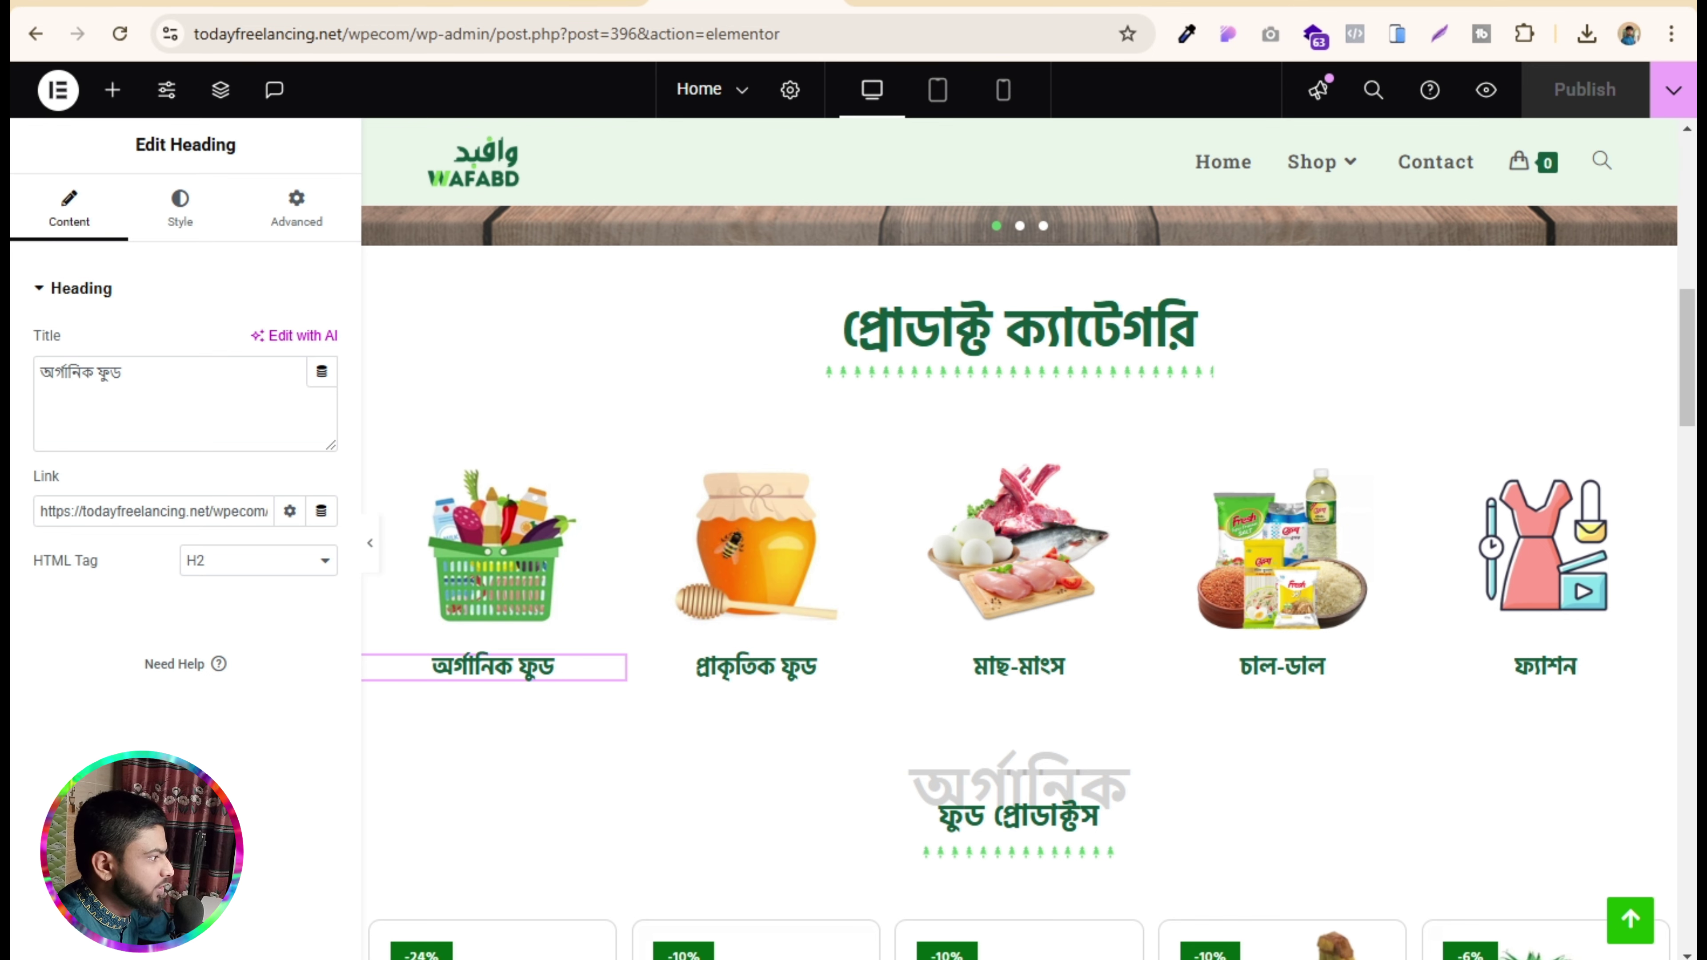
- Close the Elementor tab and open the OceanWP Customizer from the homepage
click(817, 2)
click(209, 180)
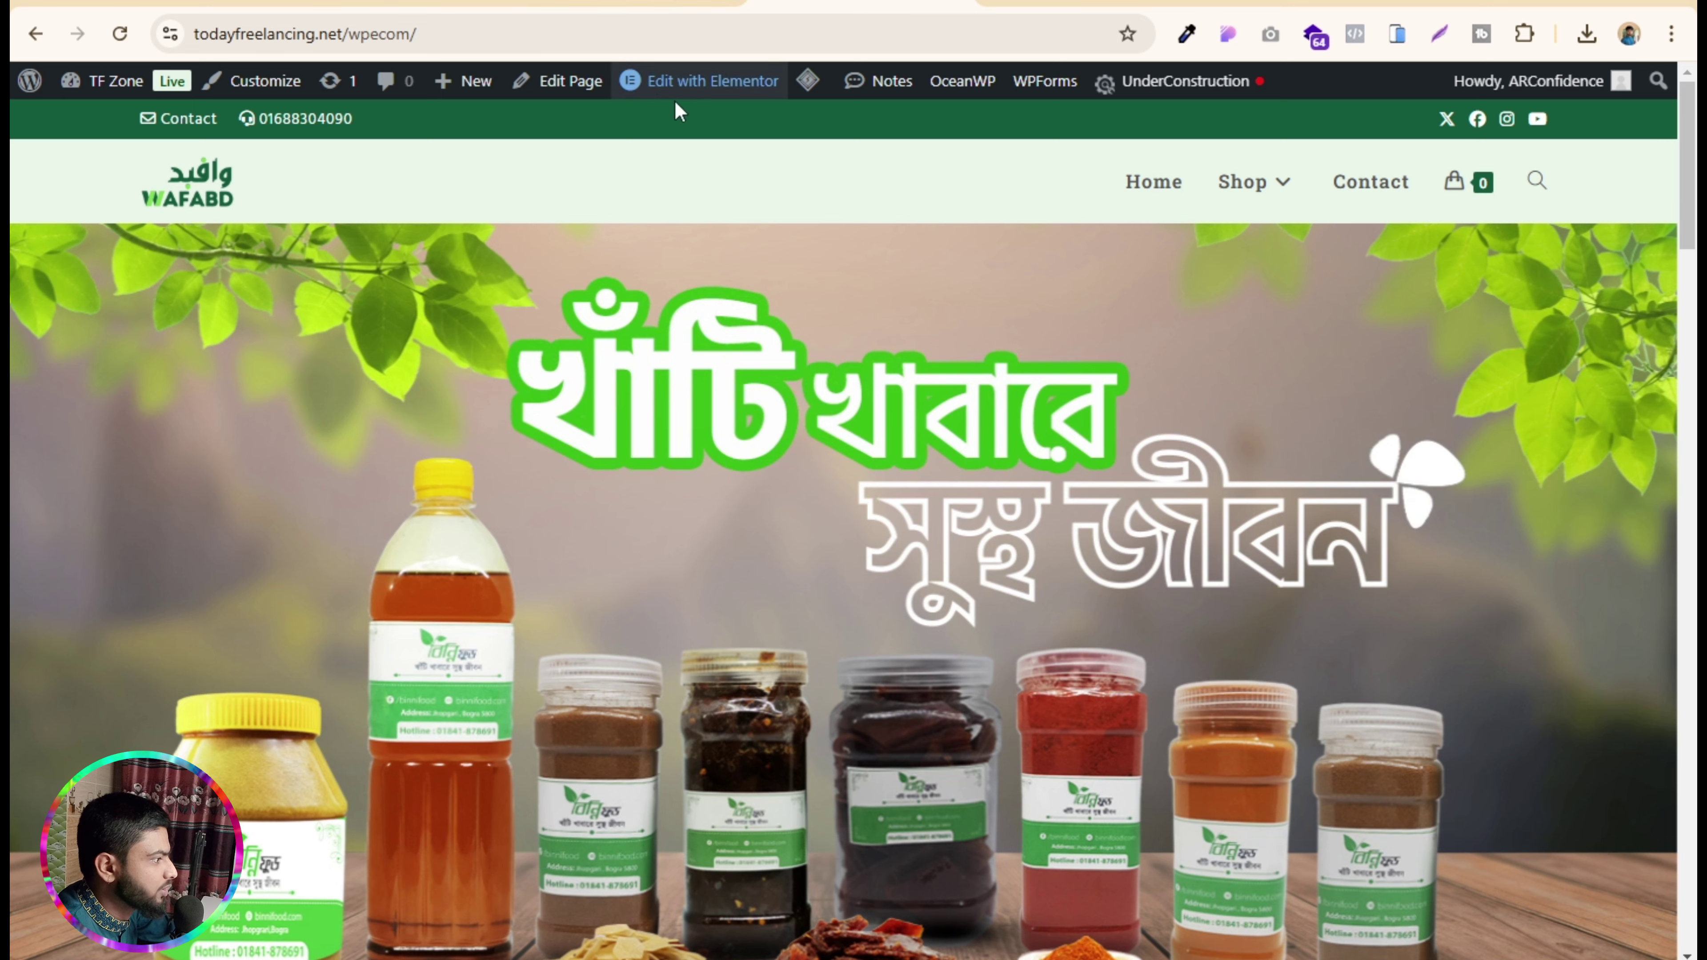
mouse_move(728, 97)
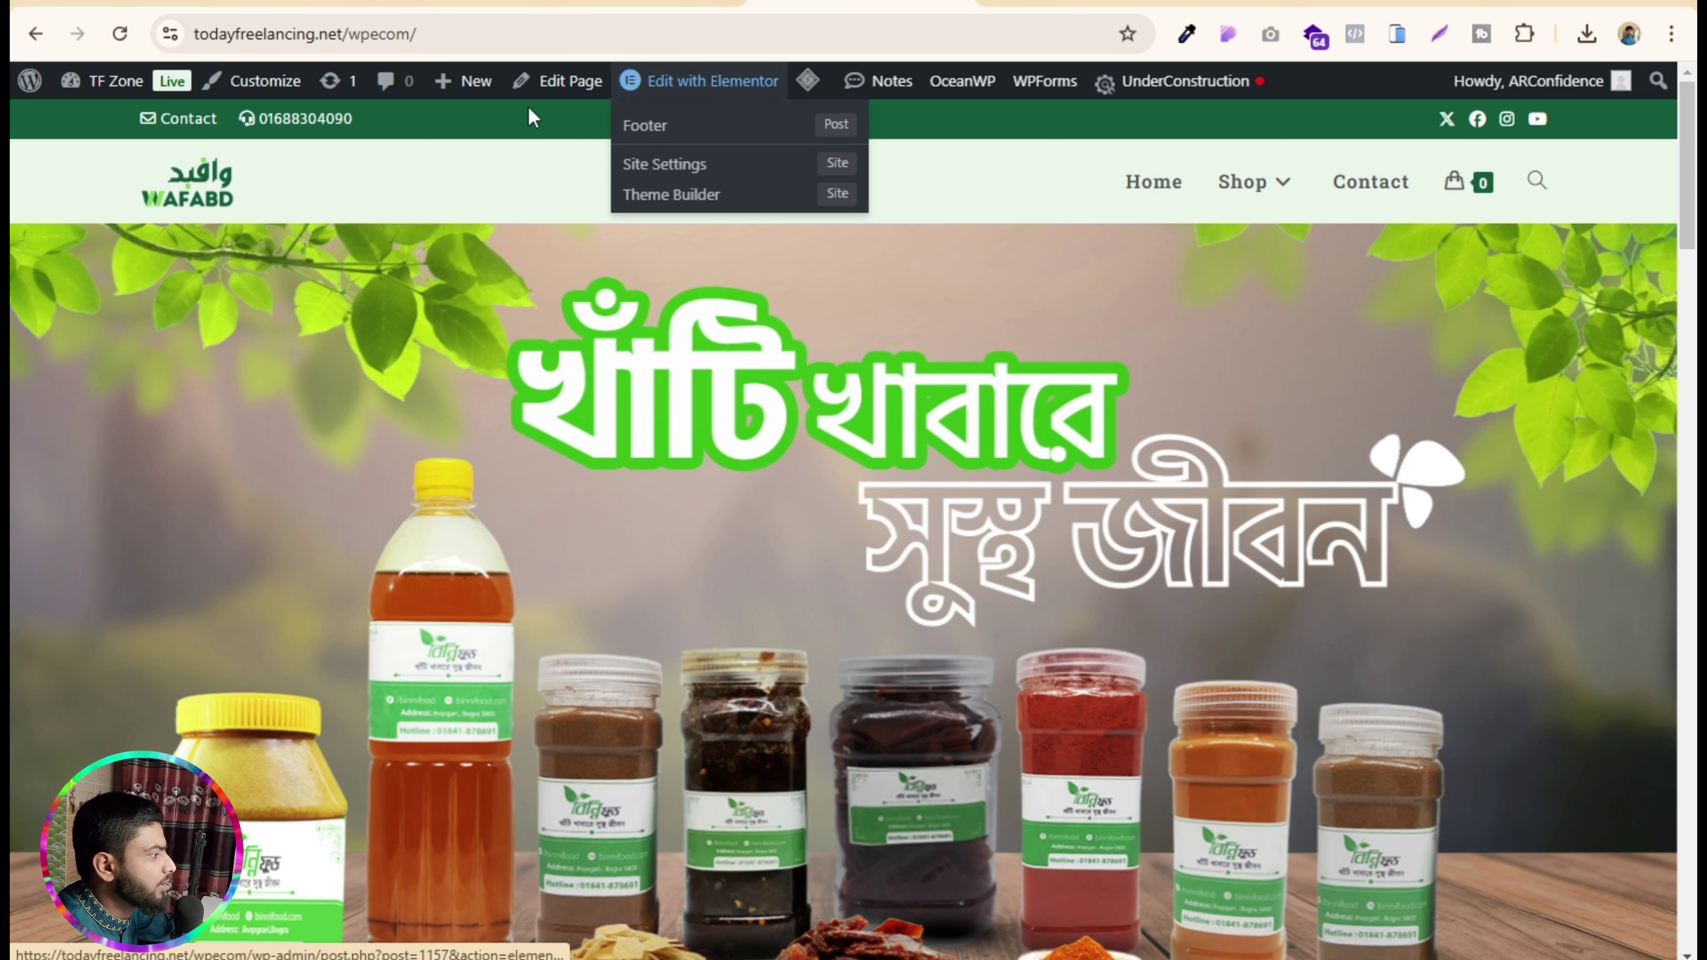
click(266, 87)
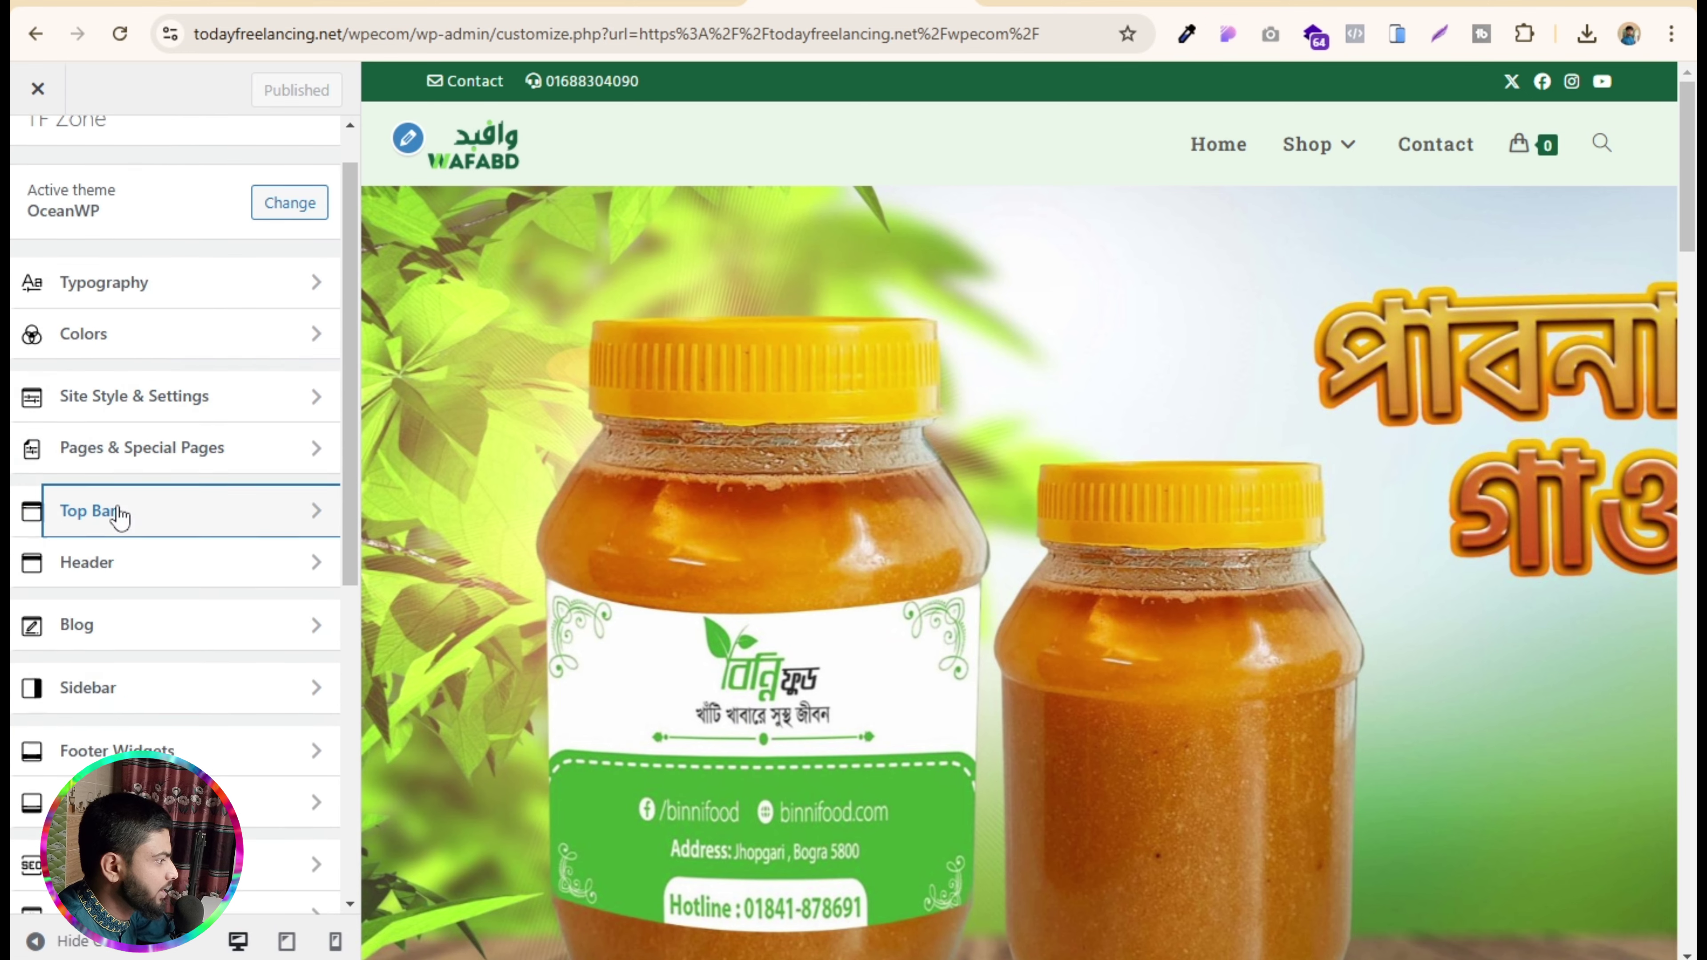
- Set the site logo under Header > Logo to the uncropped green grapes image
click(408, 140)
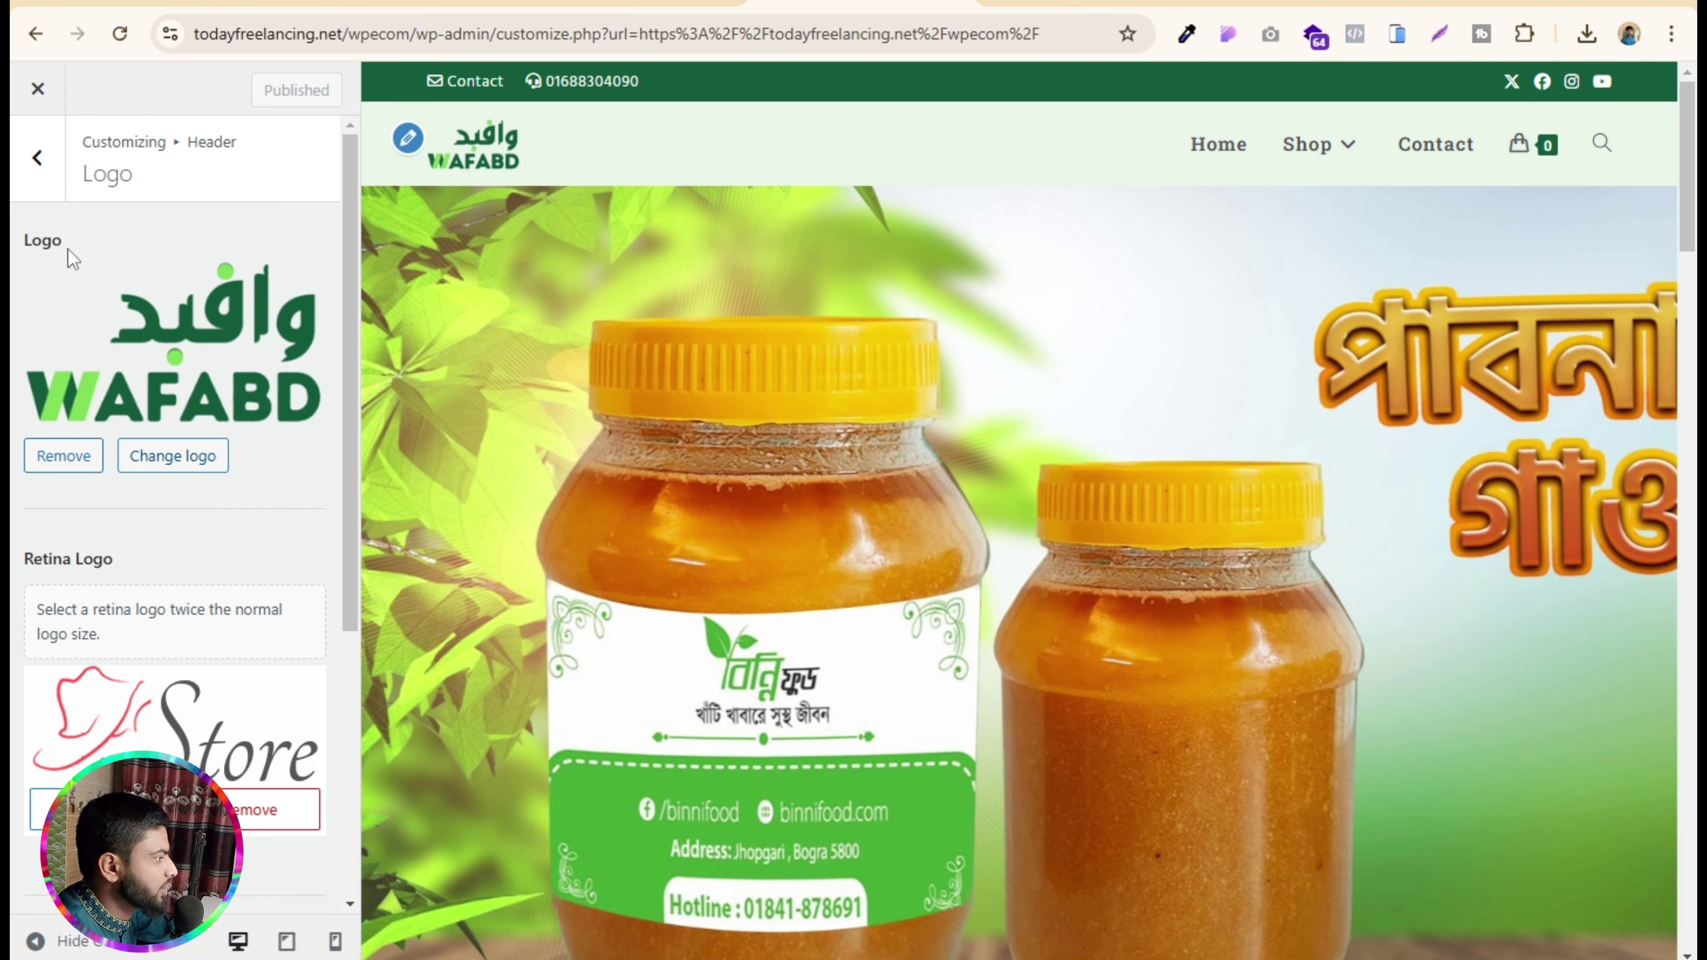
click(41, 160)
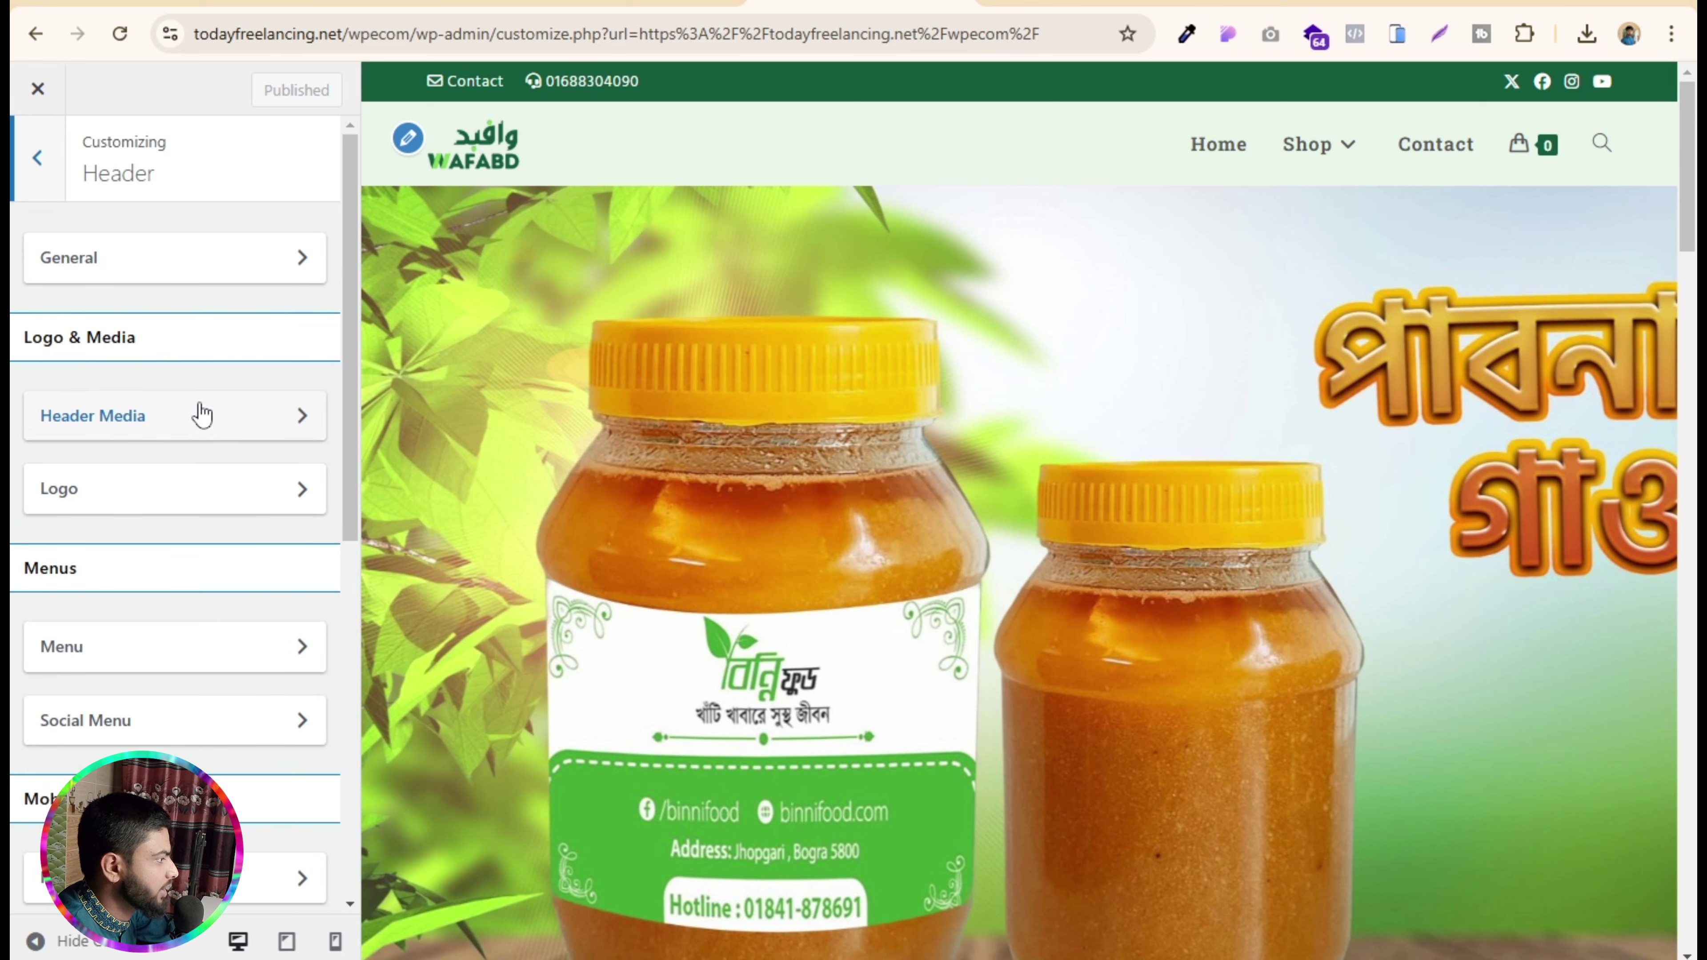
click(51, 168)
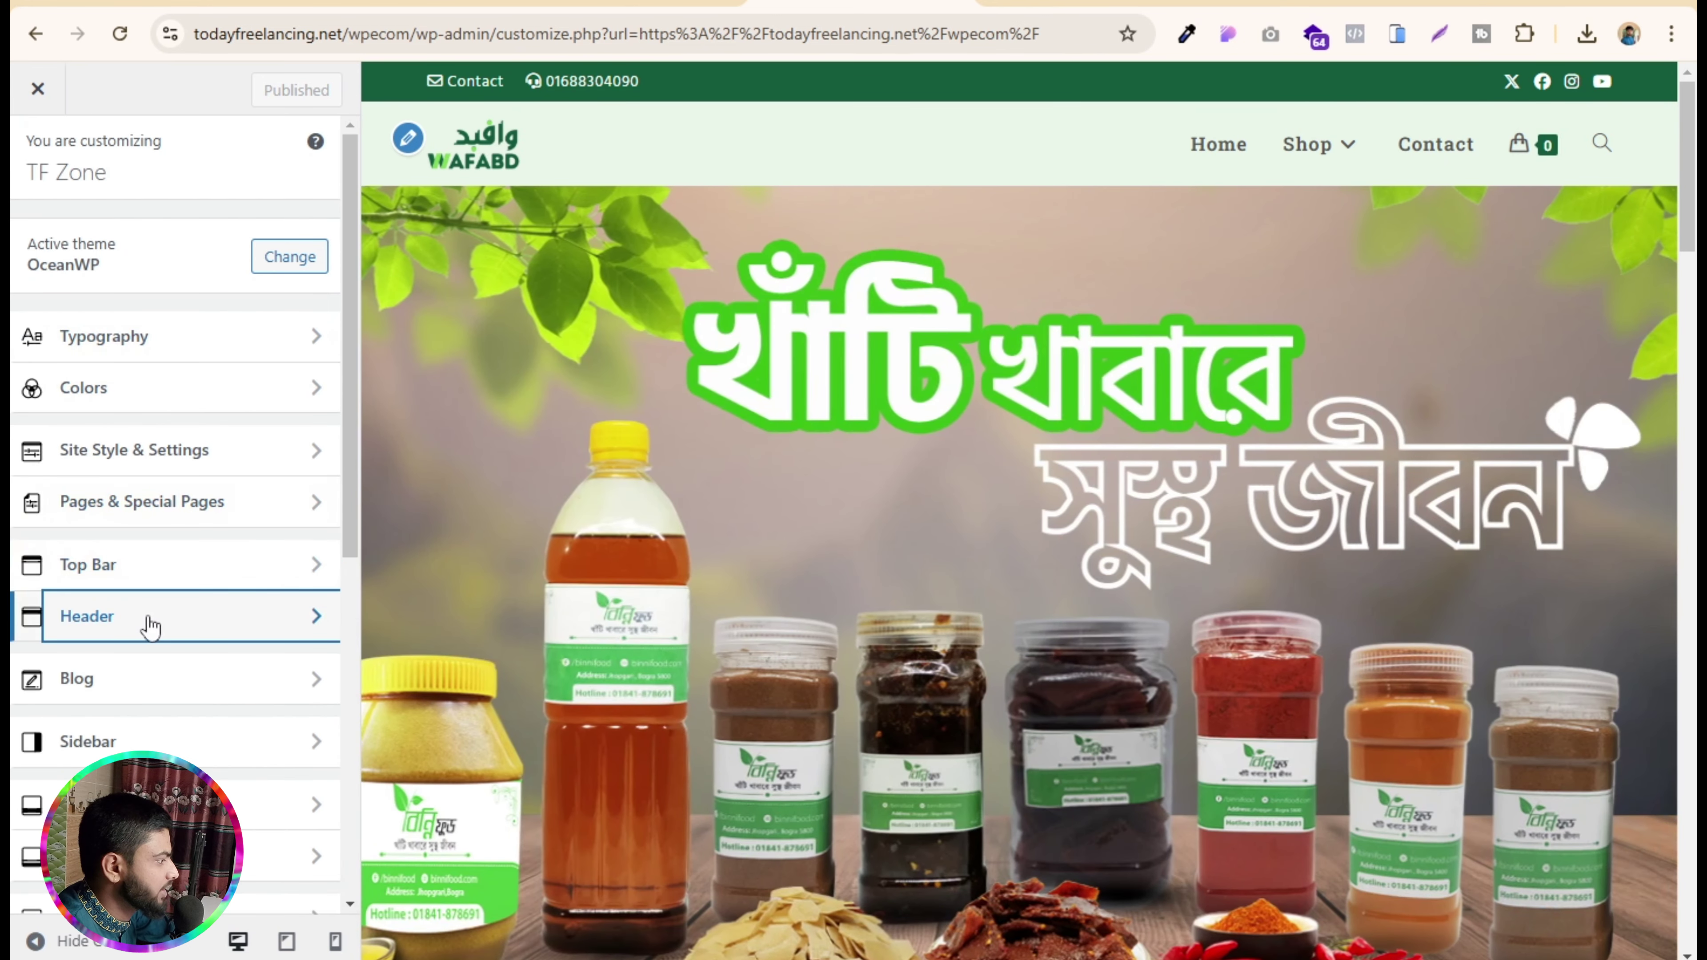
click(151, 625)
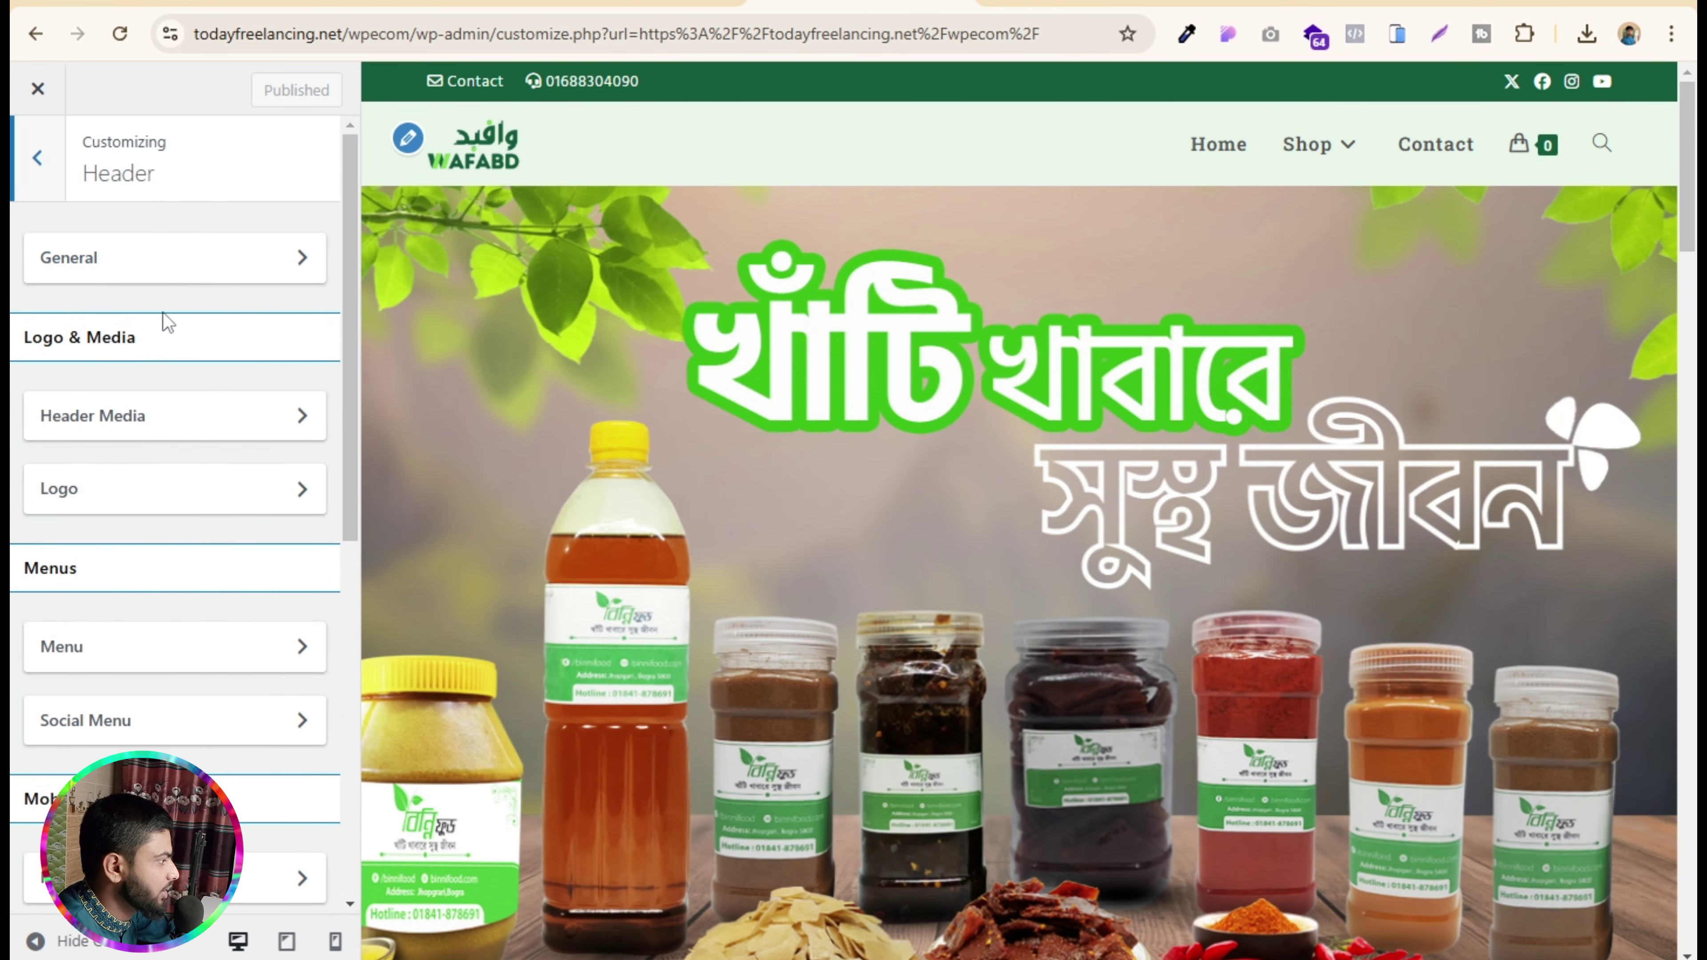
click(188, 272)
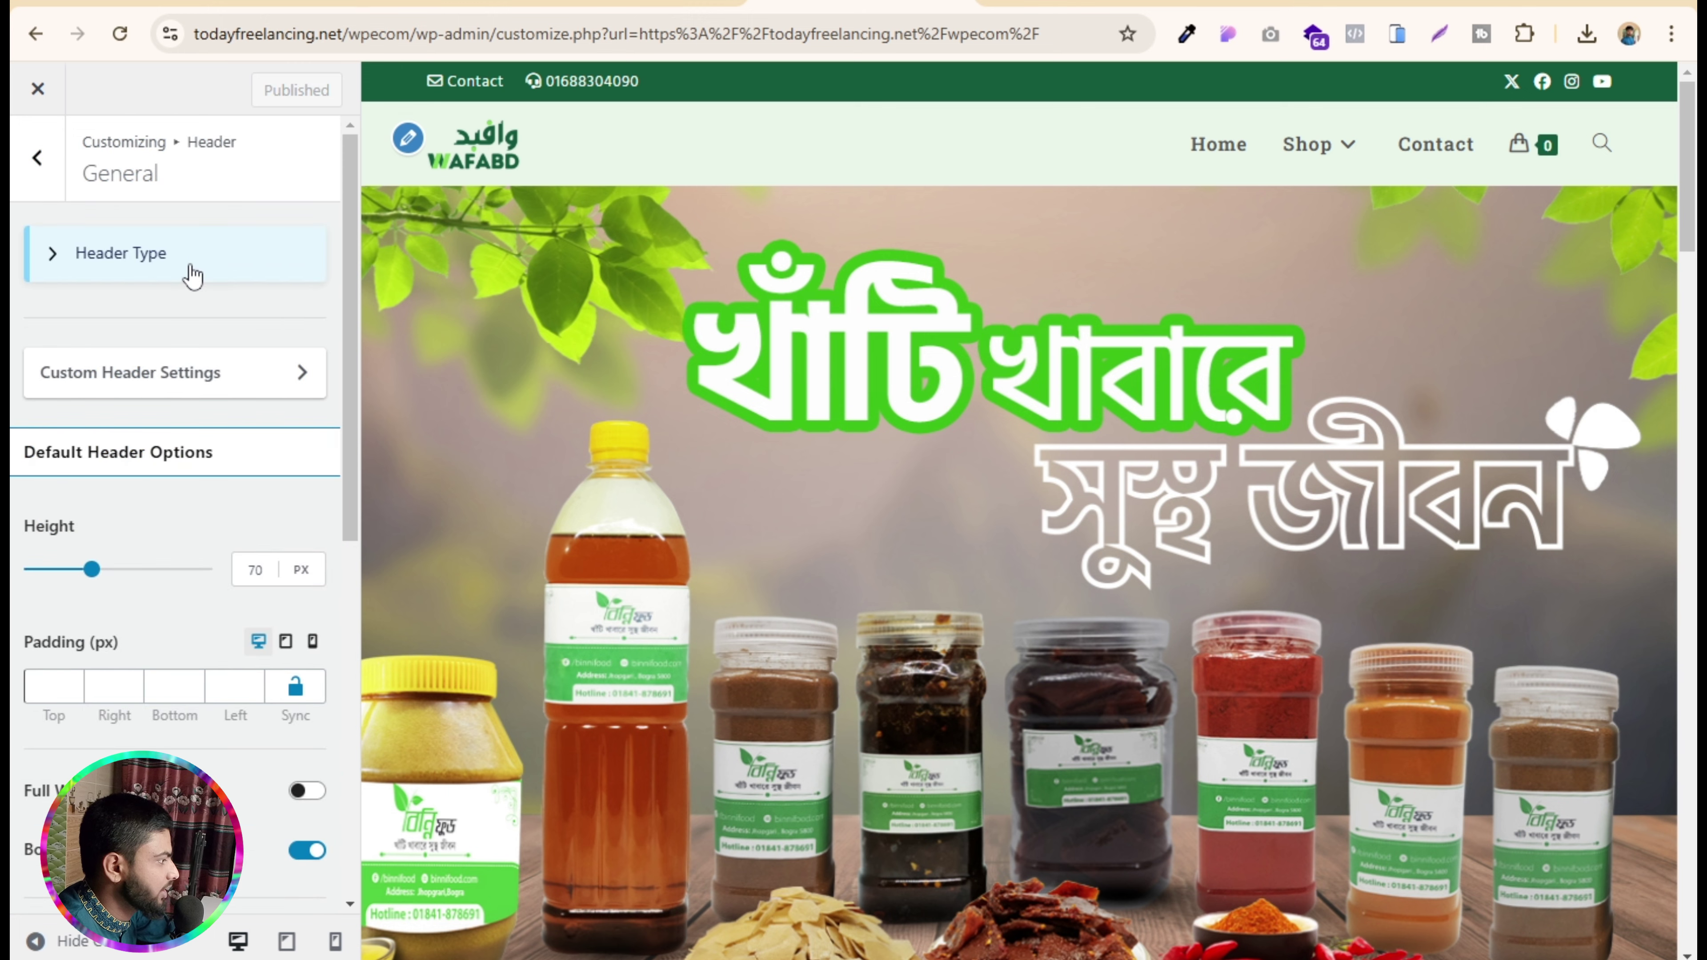
click(40, 160)
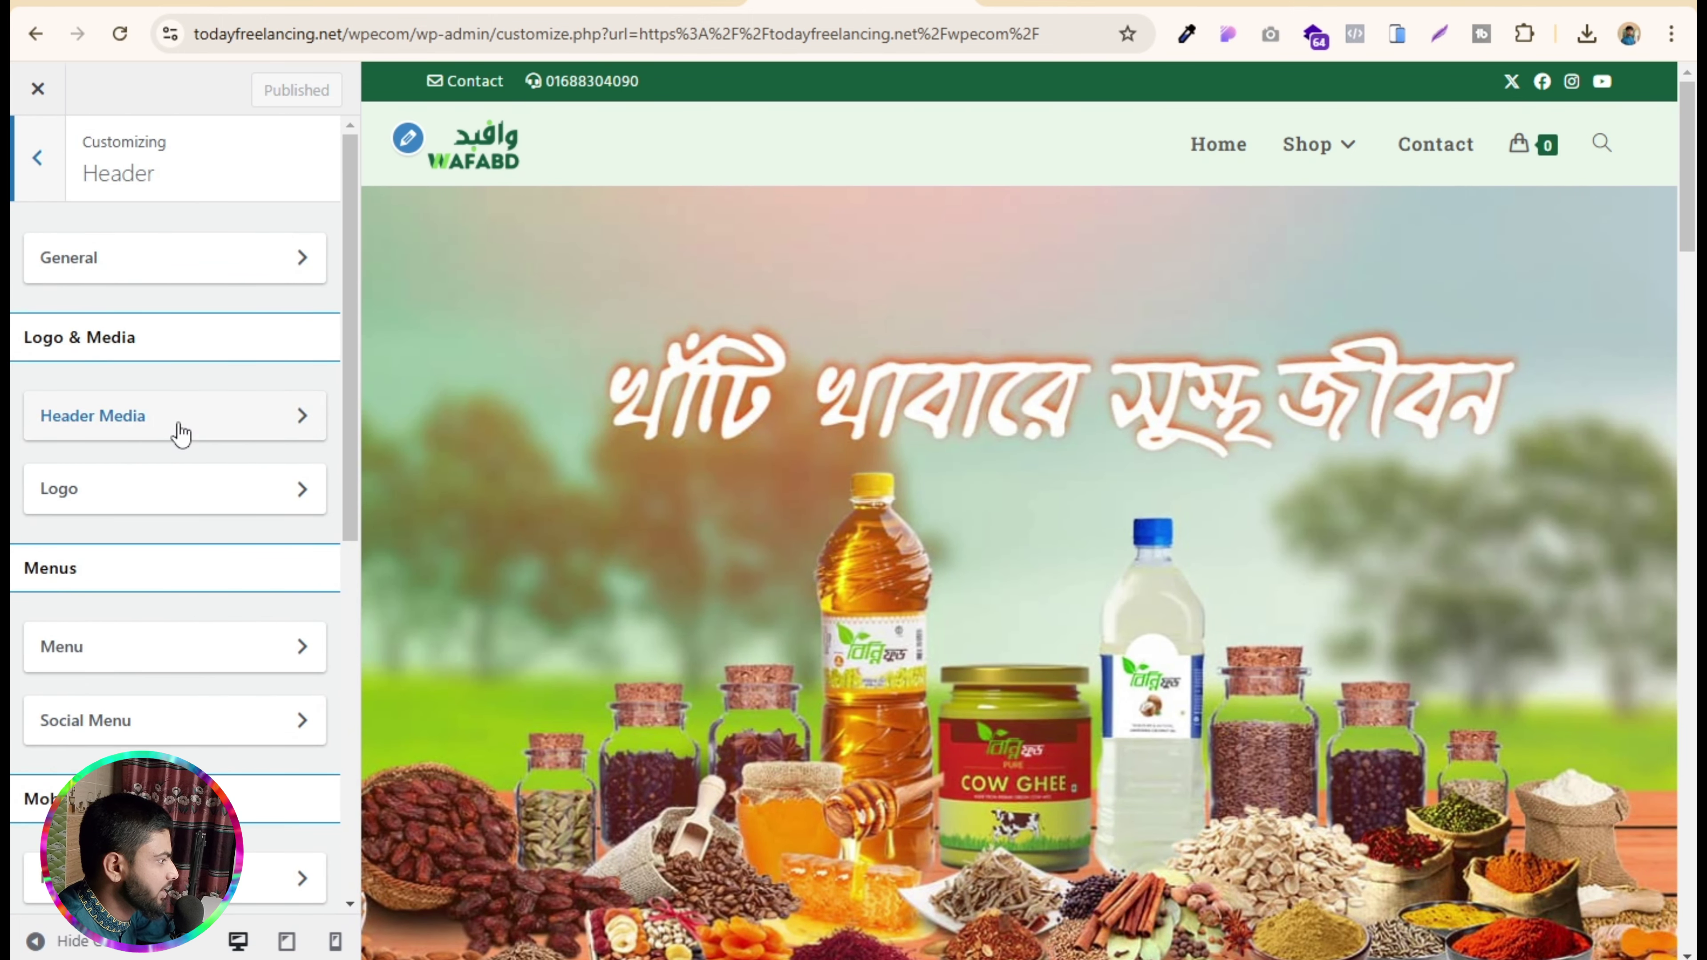
click(409, 139)
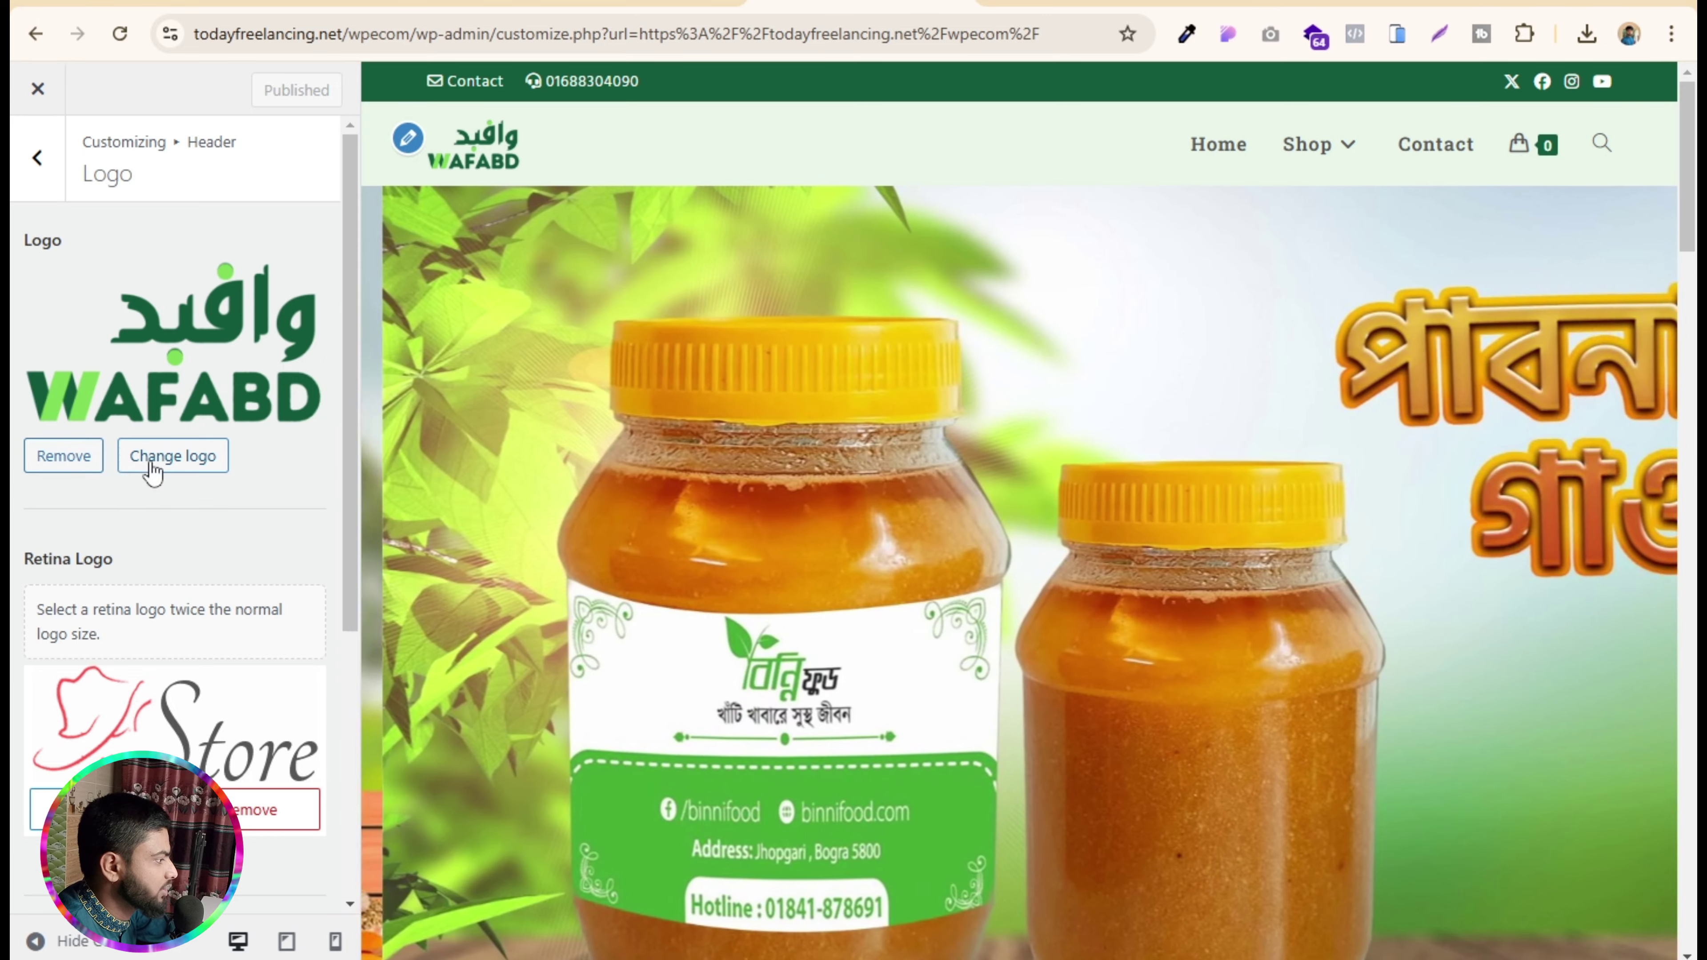
click(151, 465)
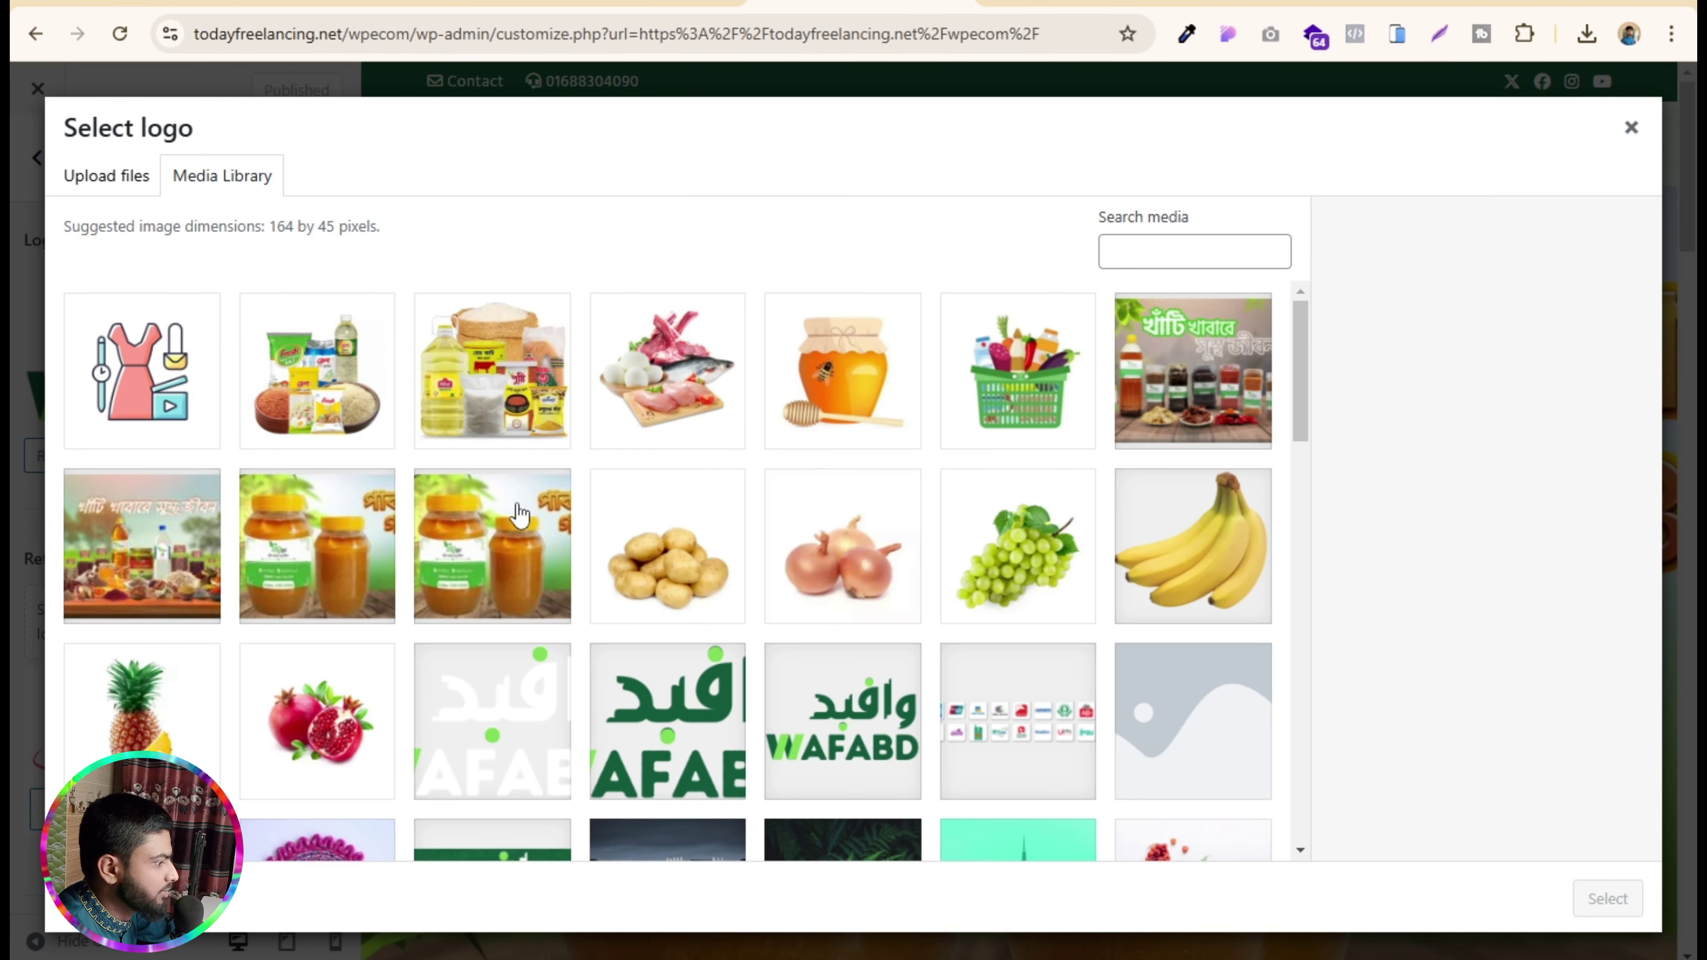
click(1014, 557)
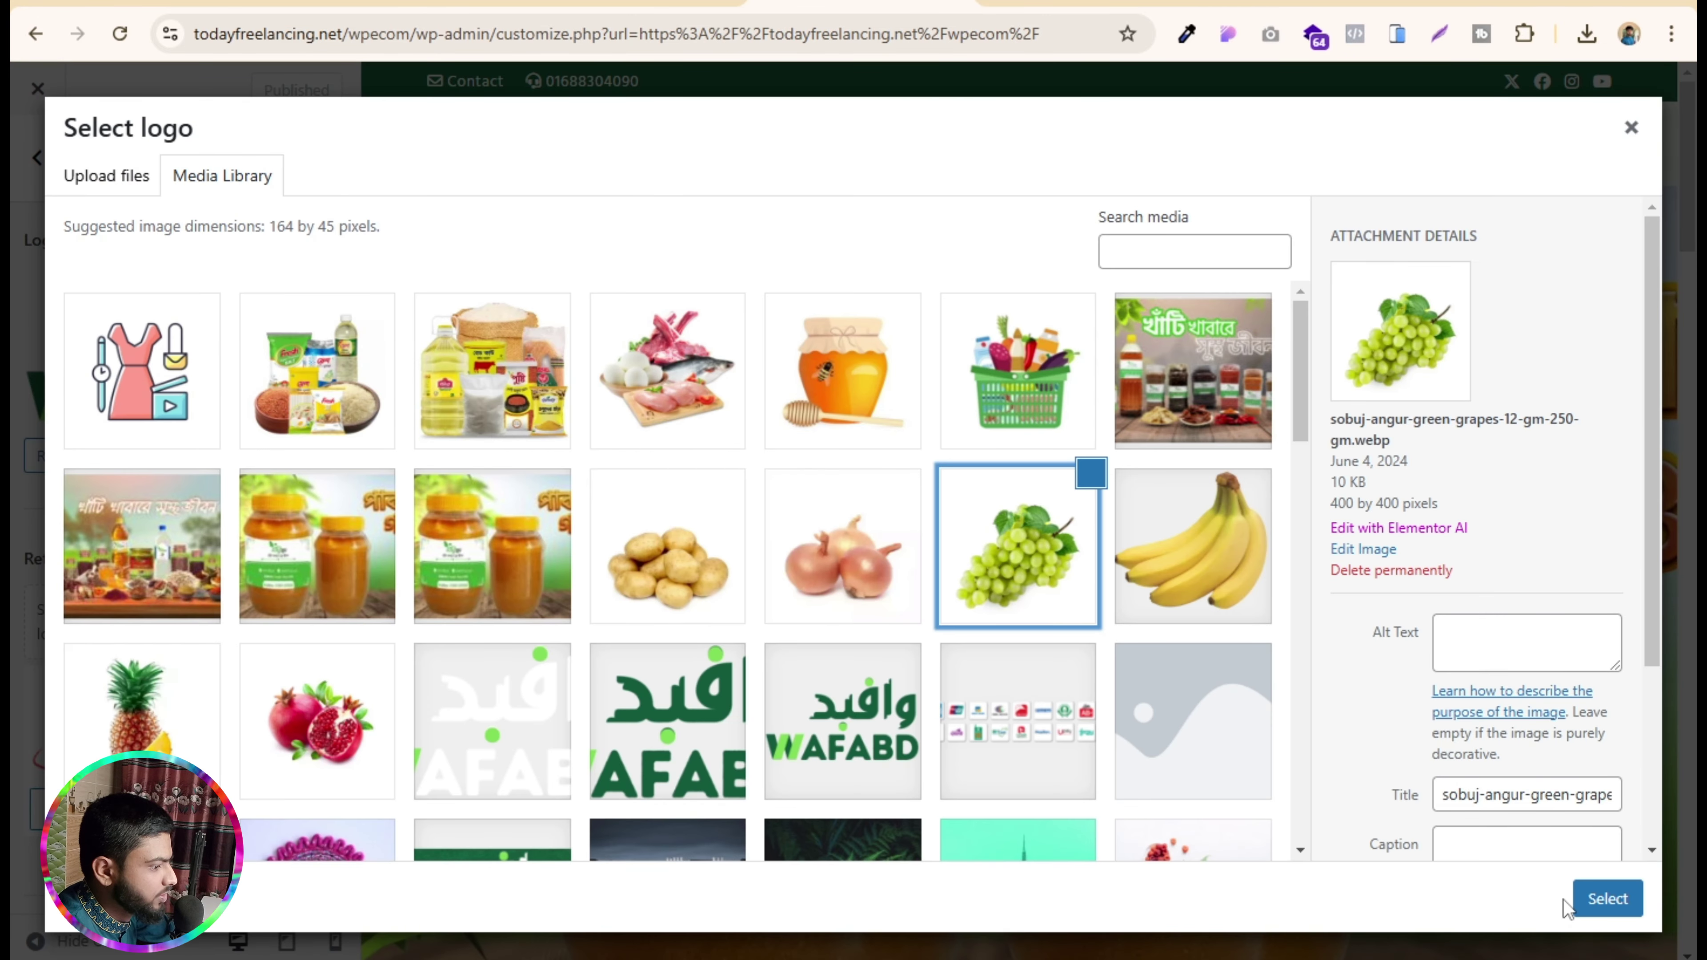
click(1585, 899)
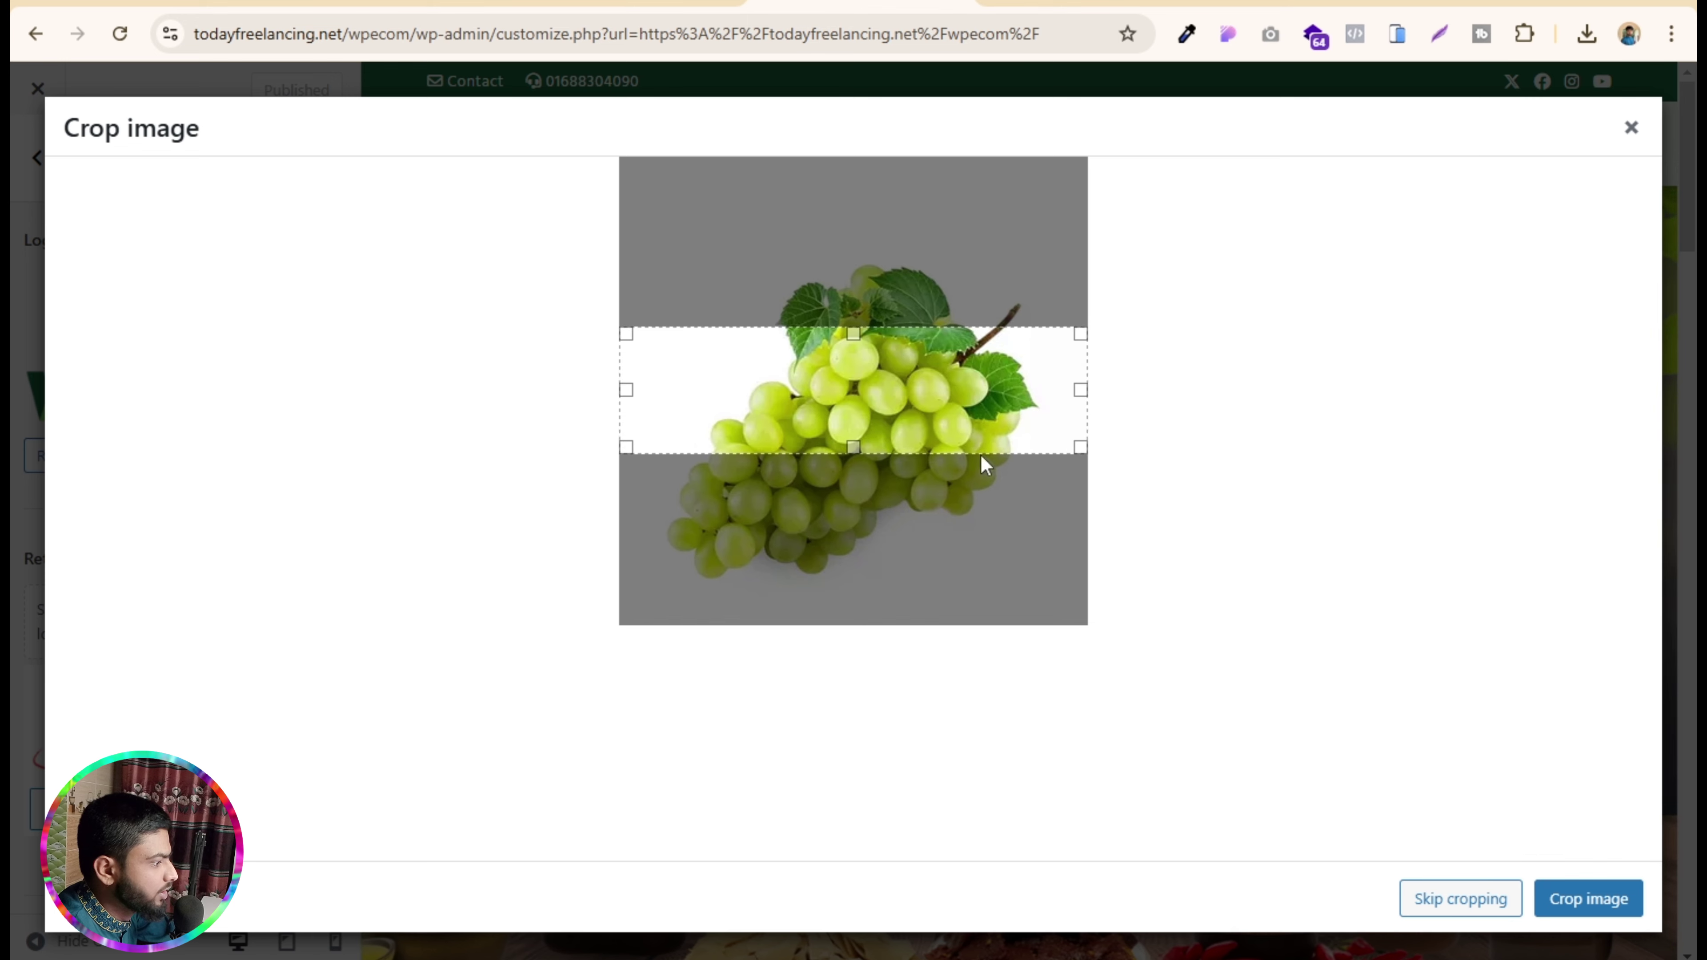
click(1461, 899)
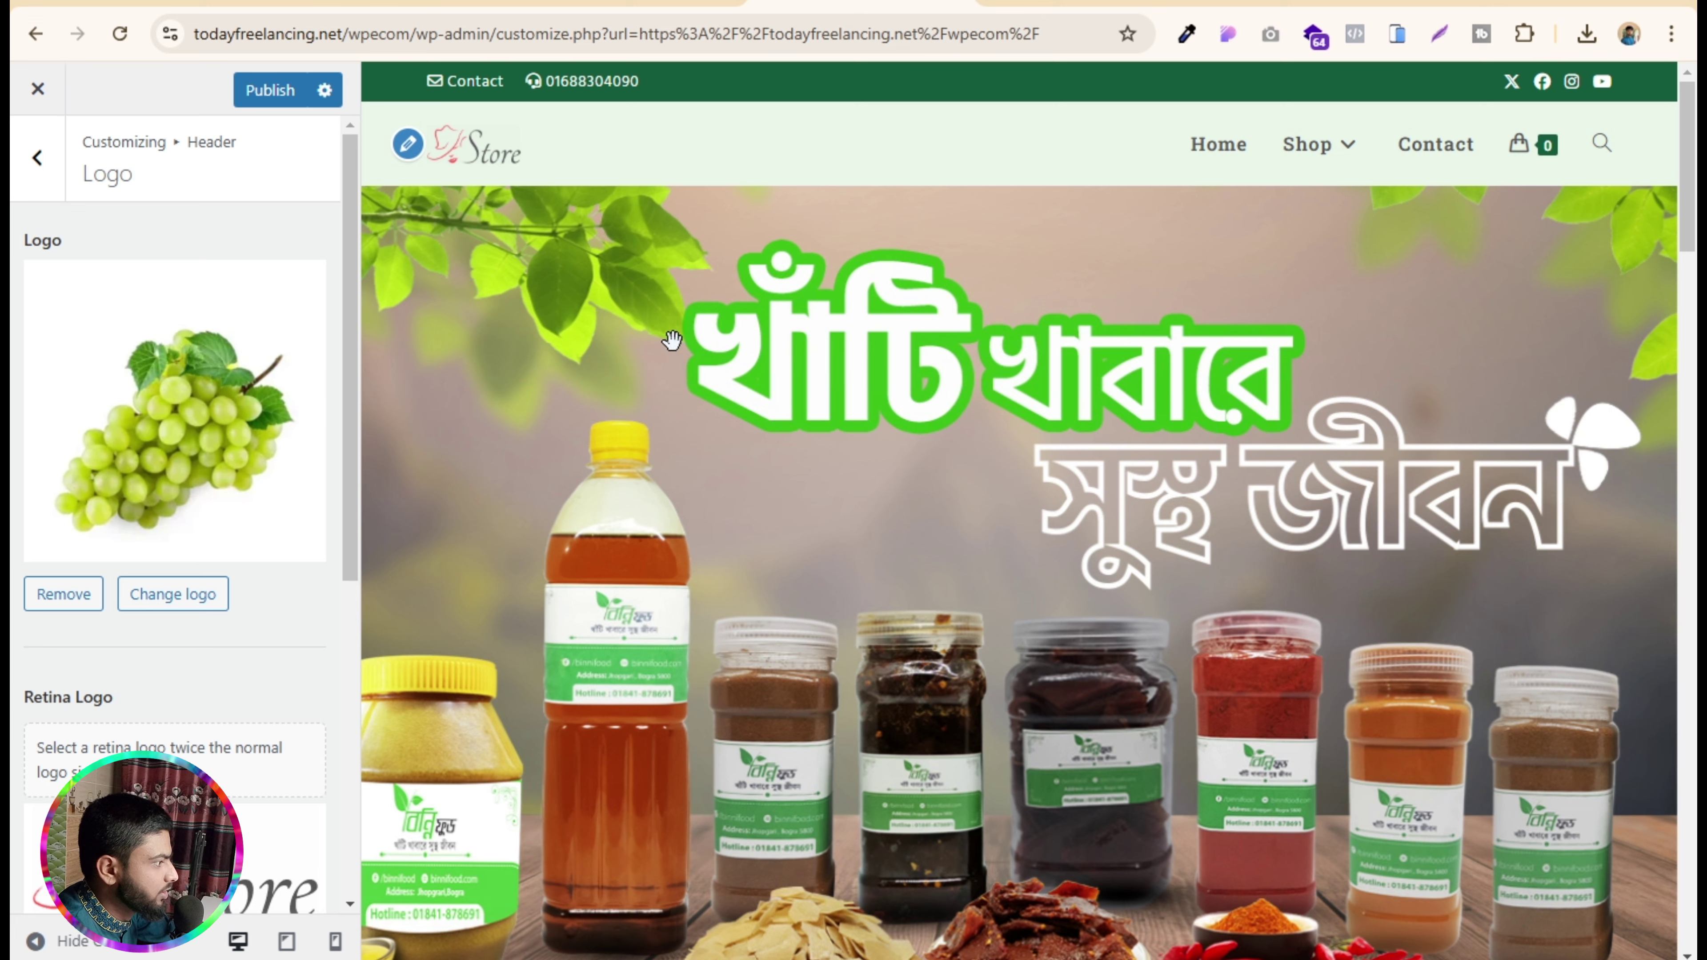
- Replace the retina logo with the grapes image and publish the header changes
scroll(155, 699, down, 5)
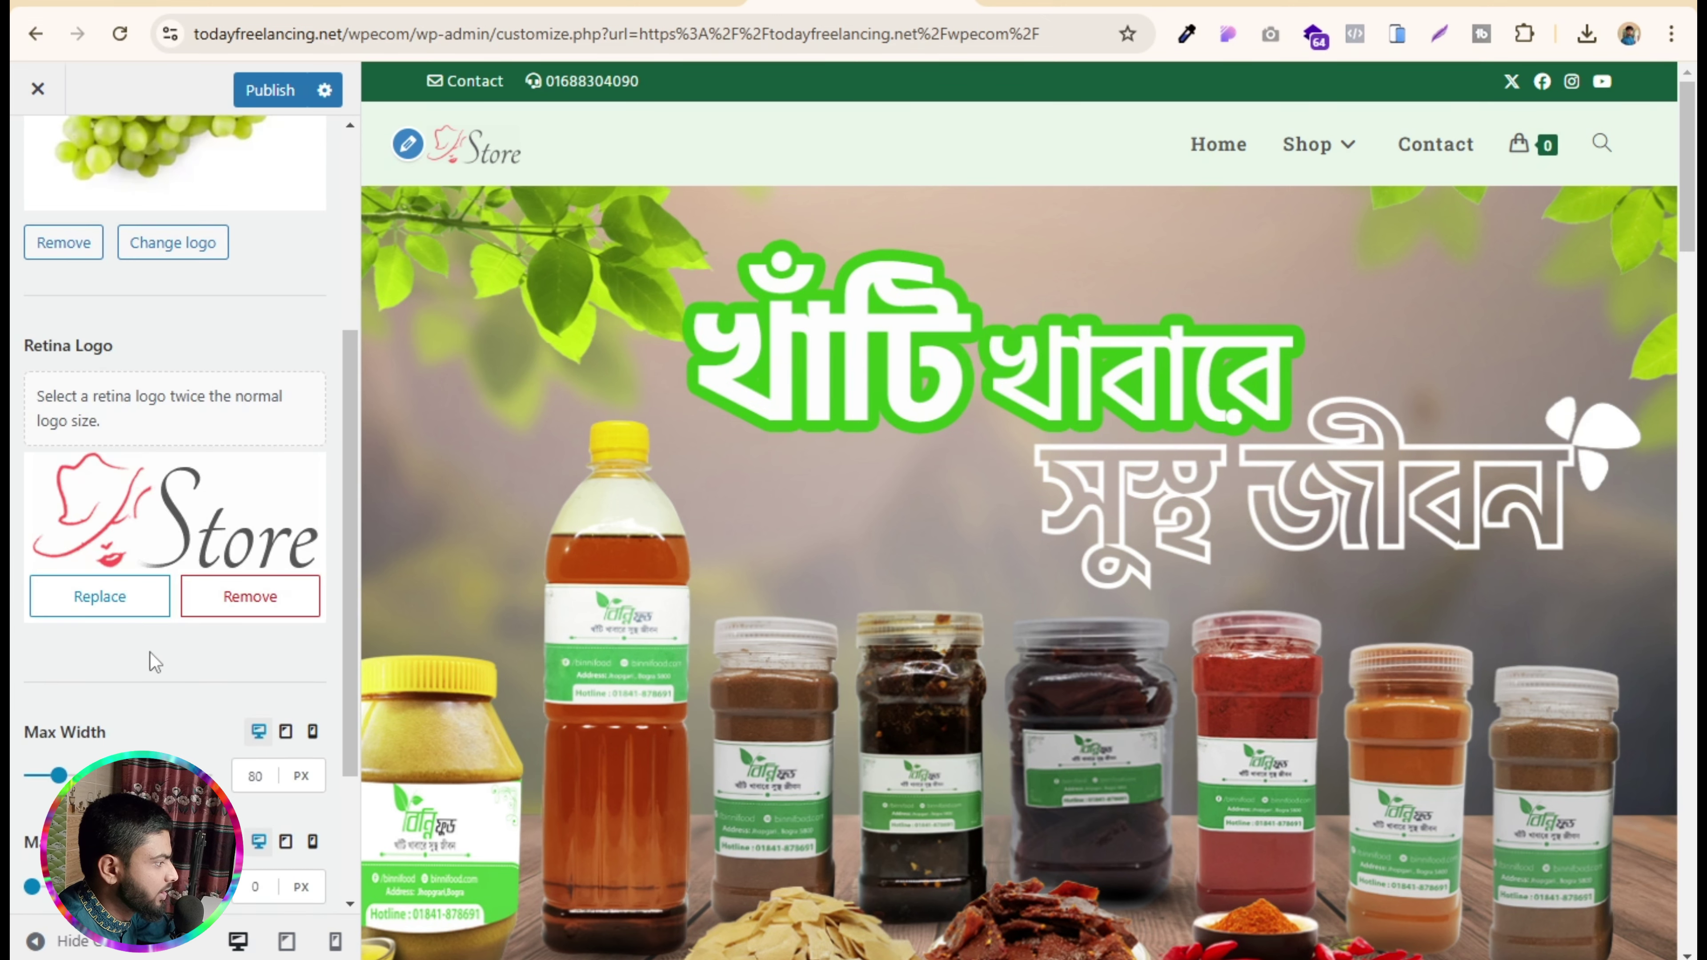
click(121, 598)
click(1028, 568)
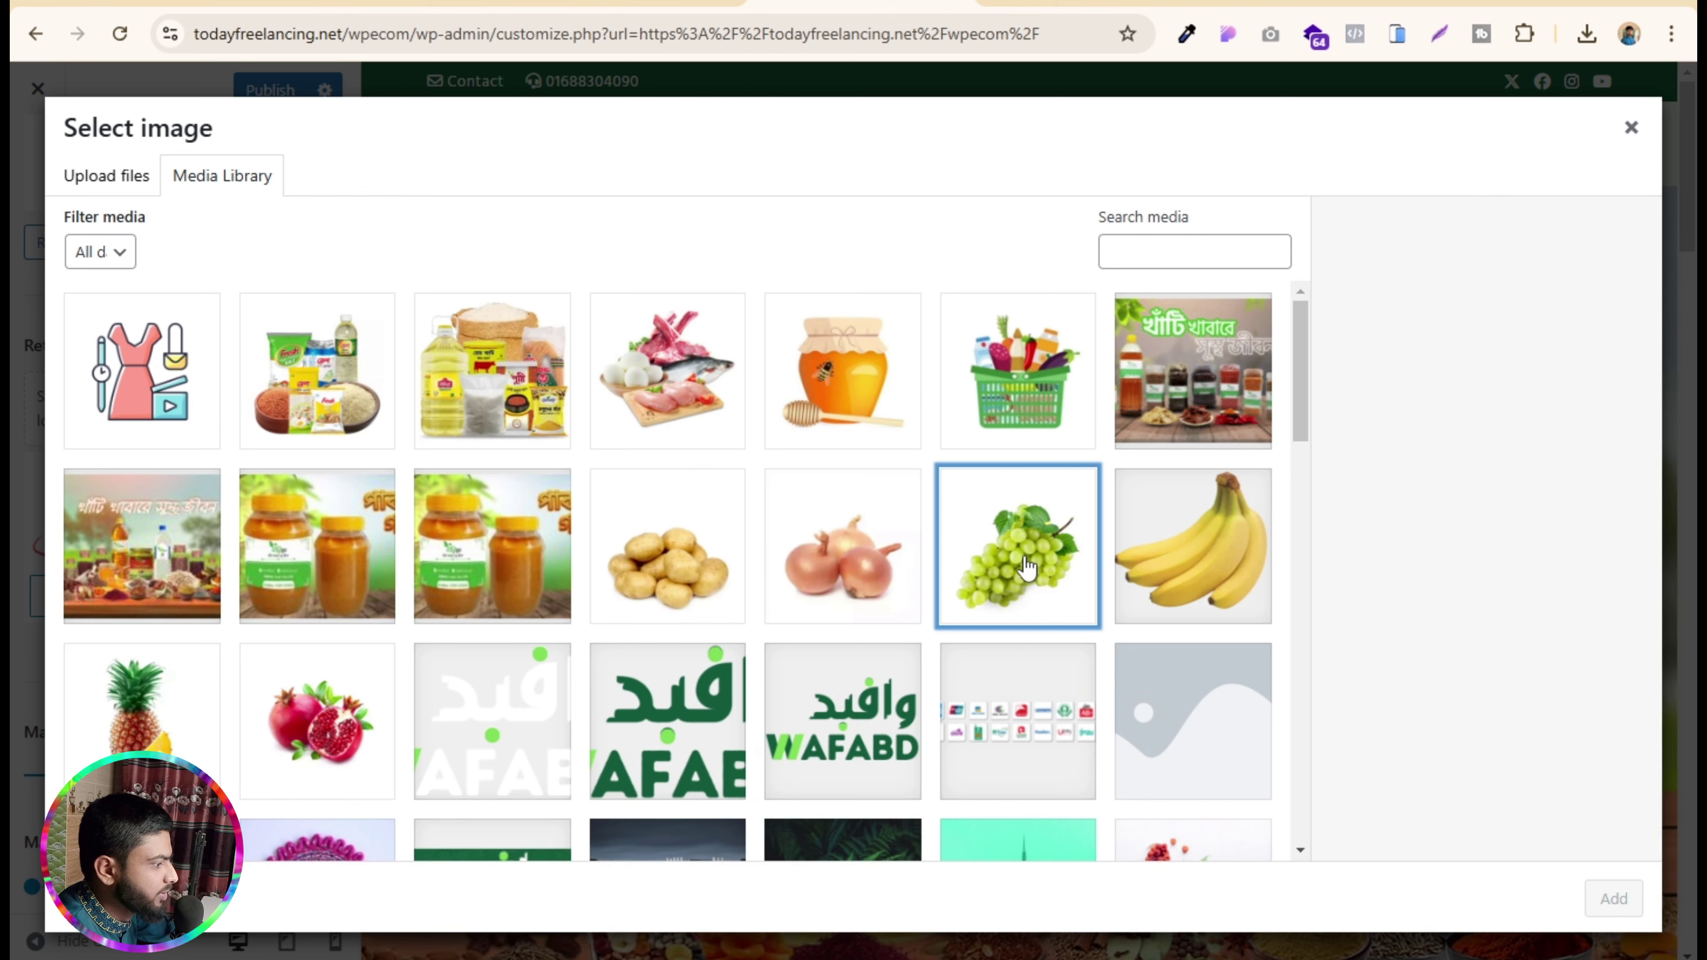
click(1612, 898)
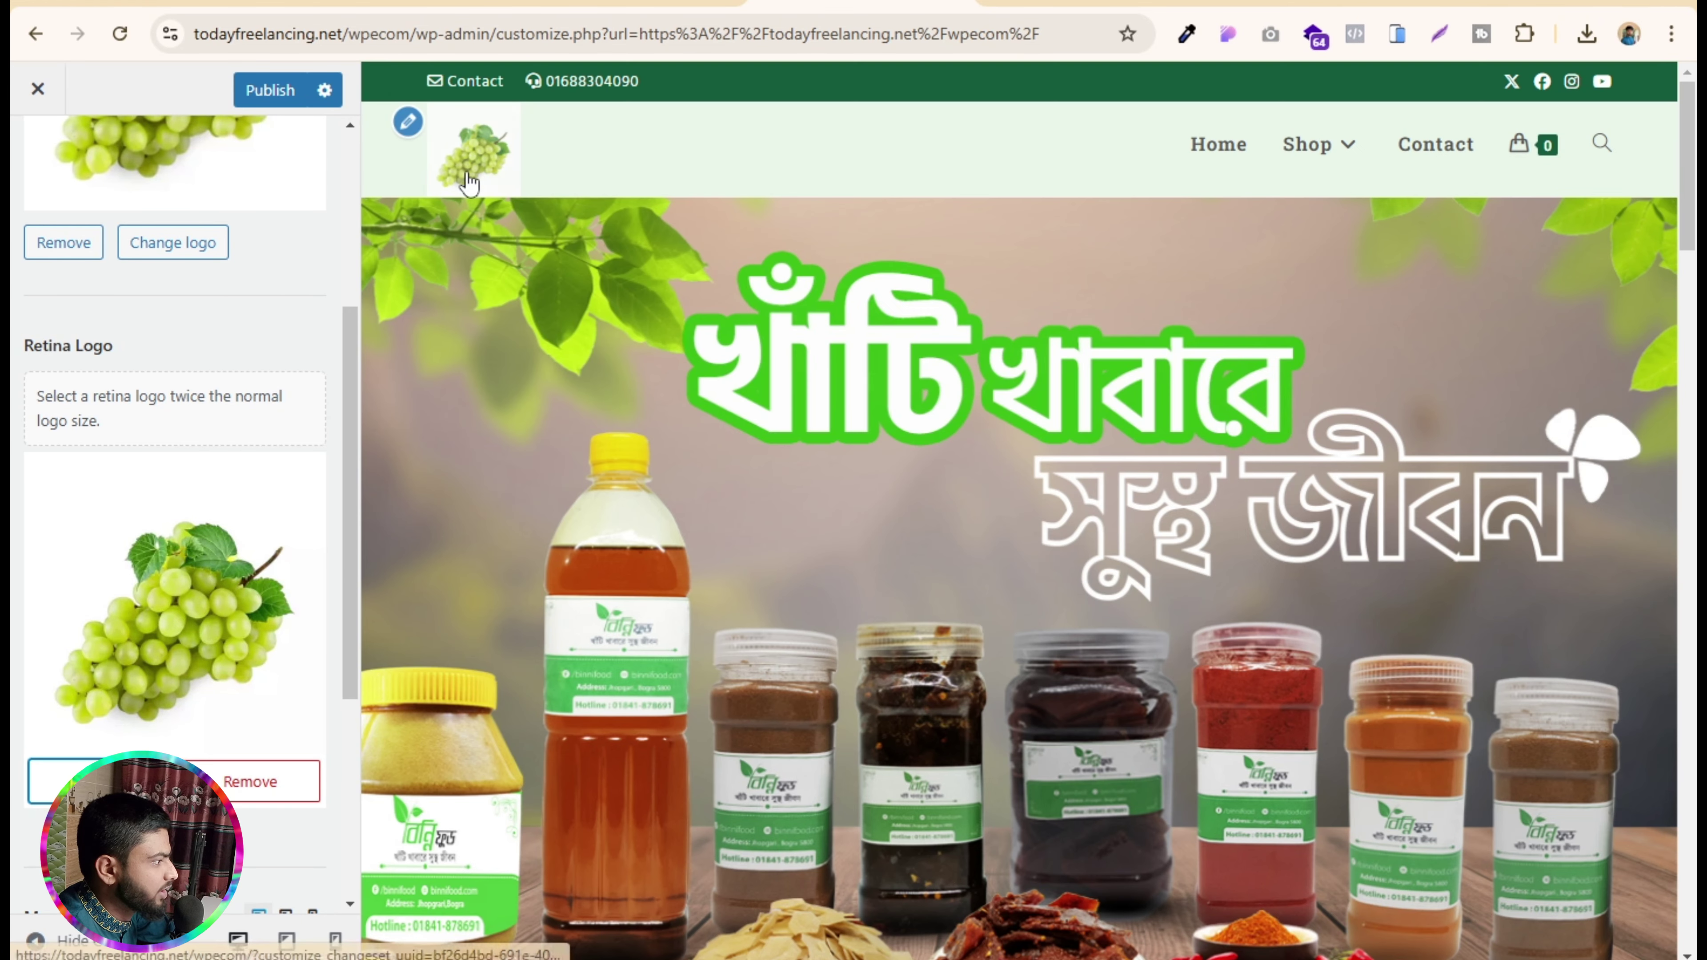
click(262, 93)
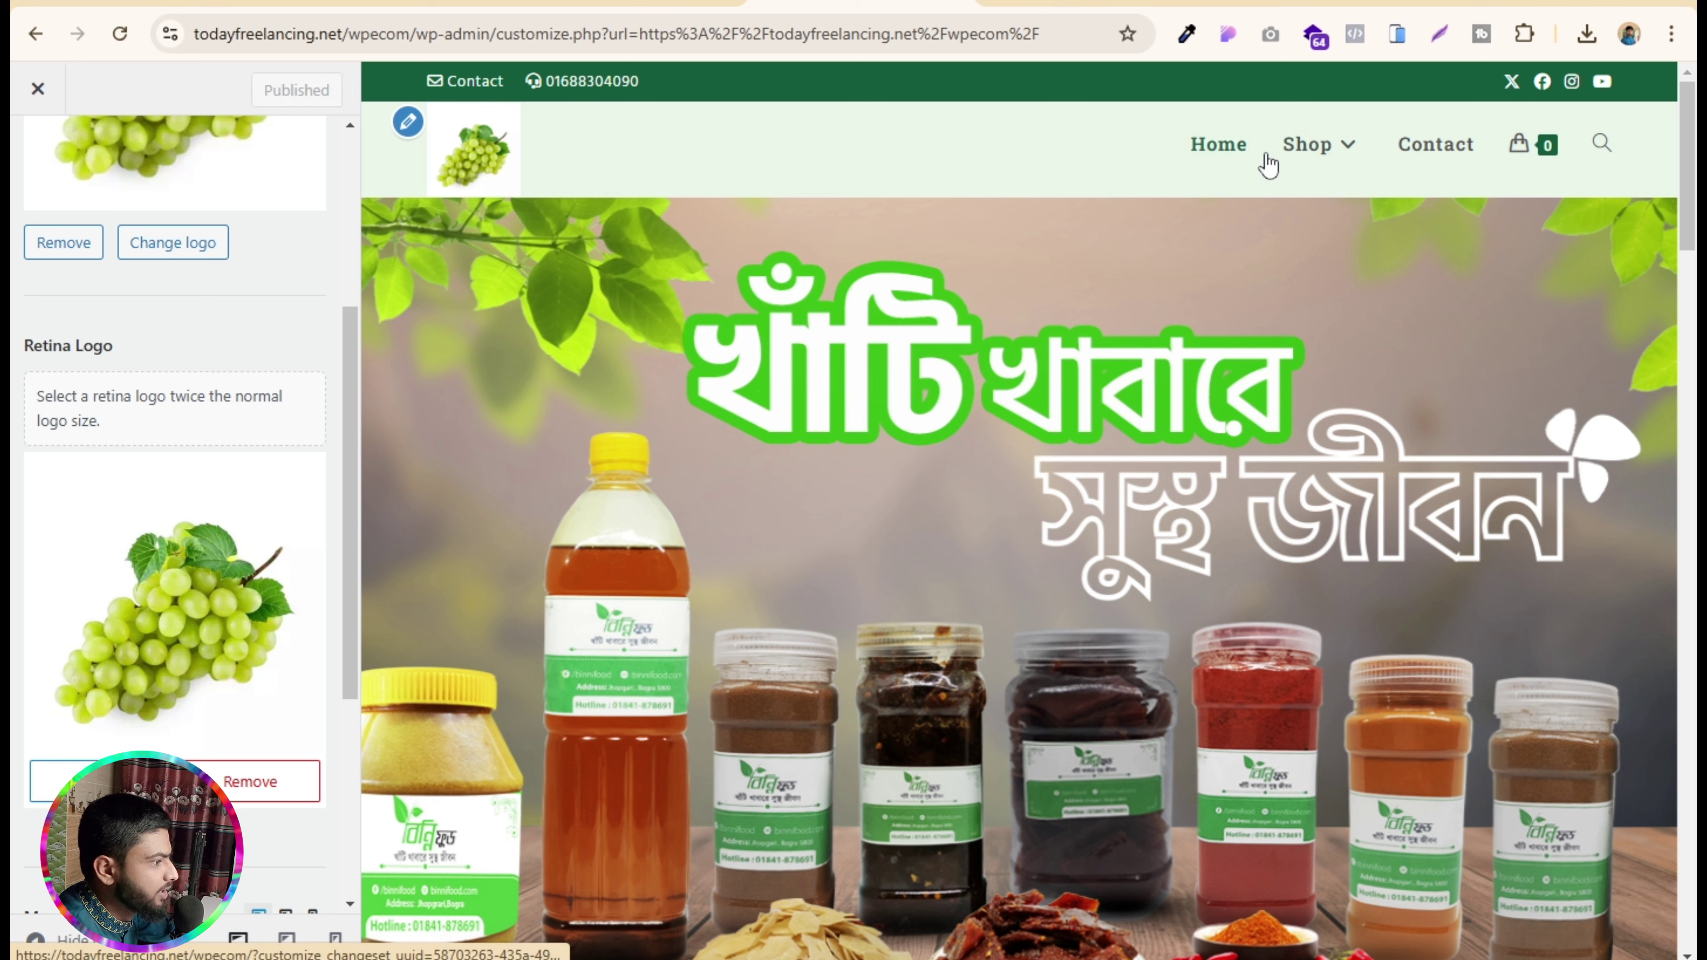
click(707, 2)
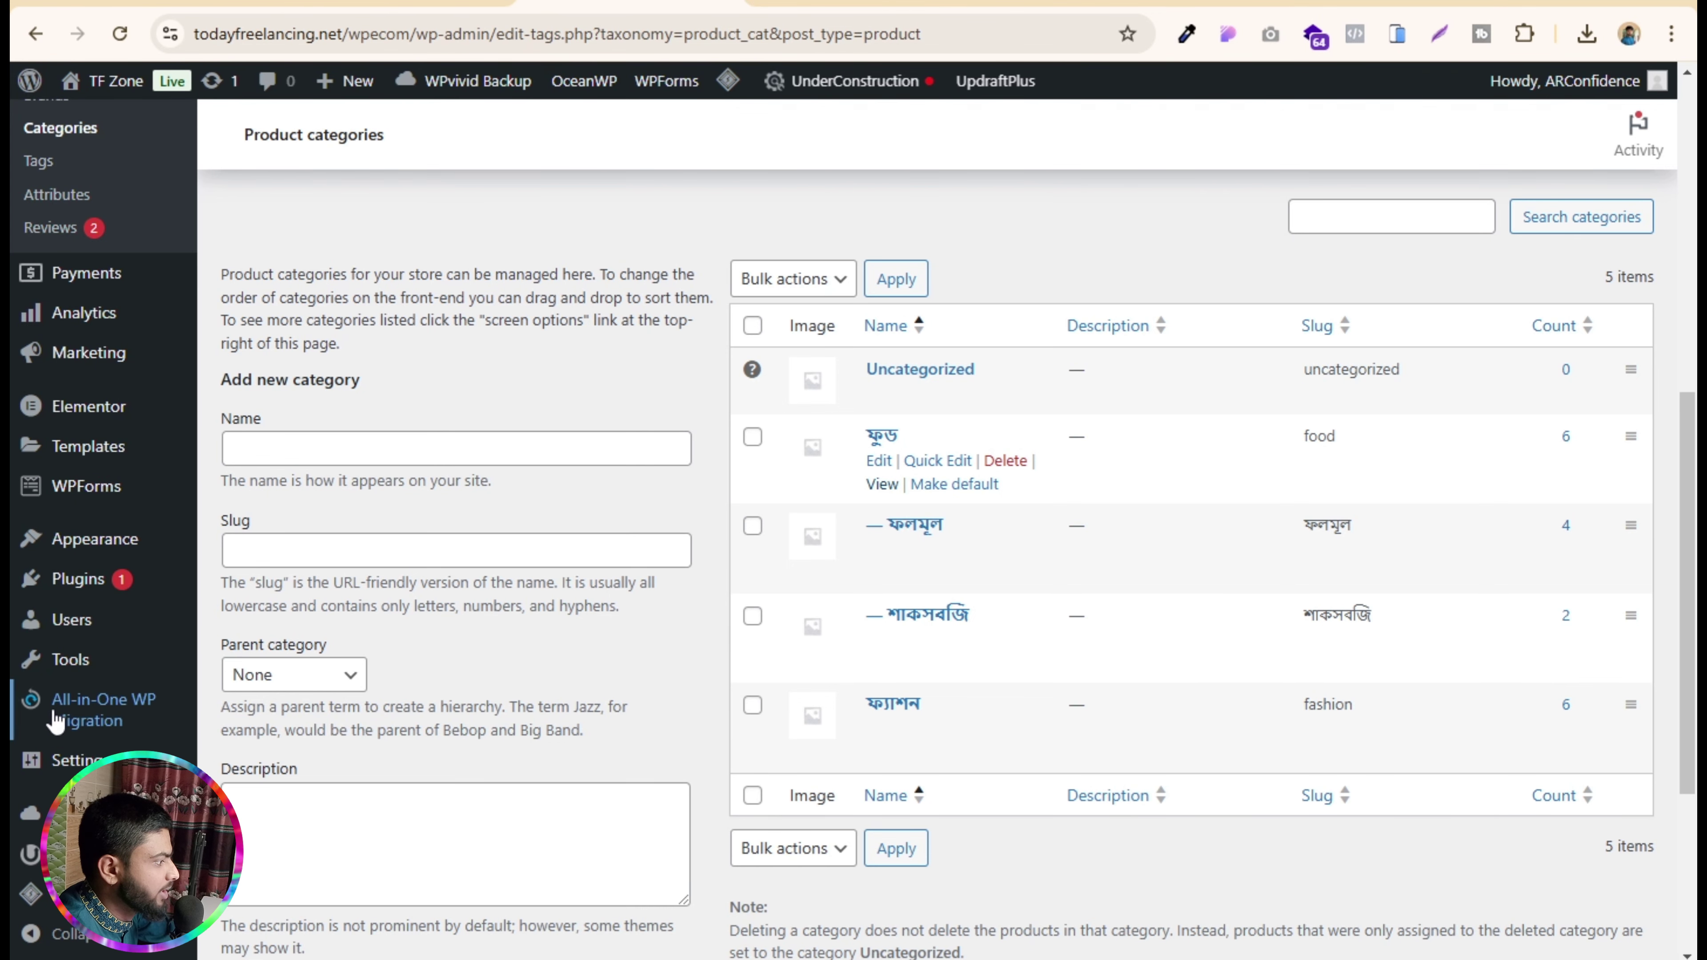
mouse_move(94, 539)
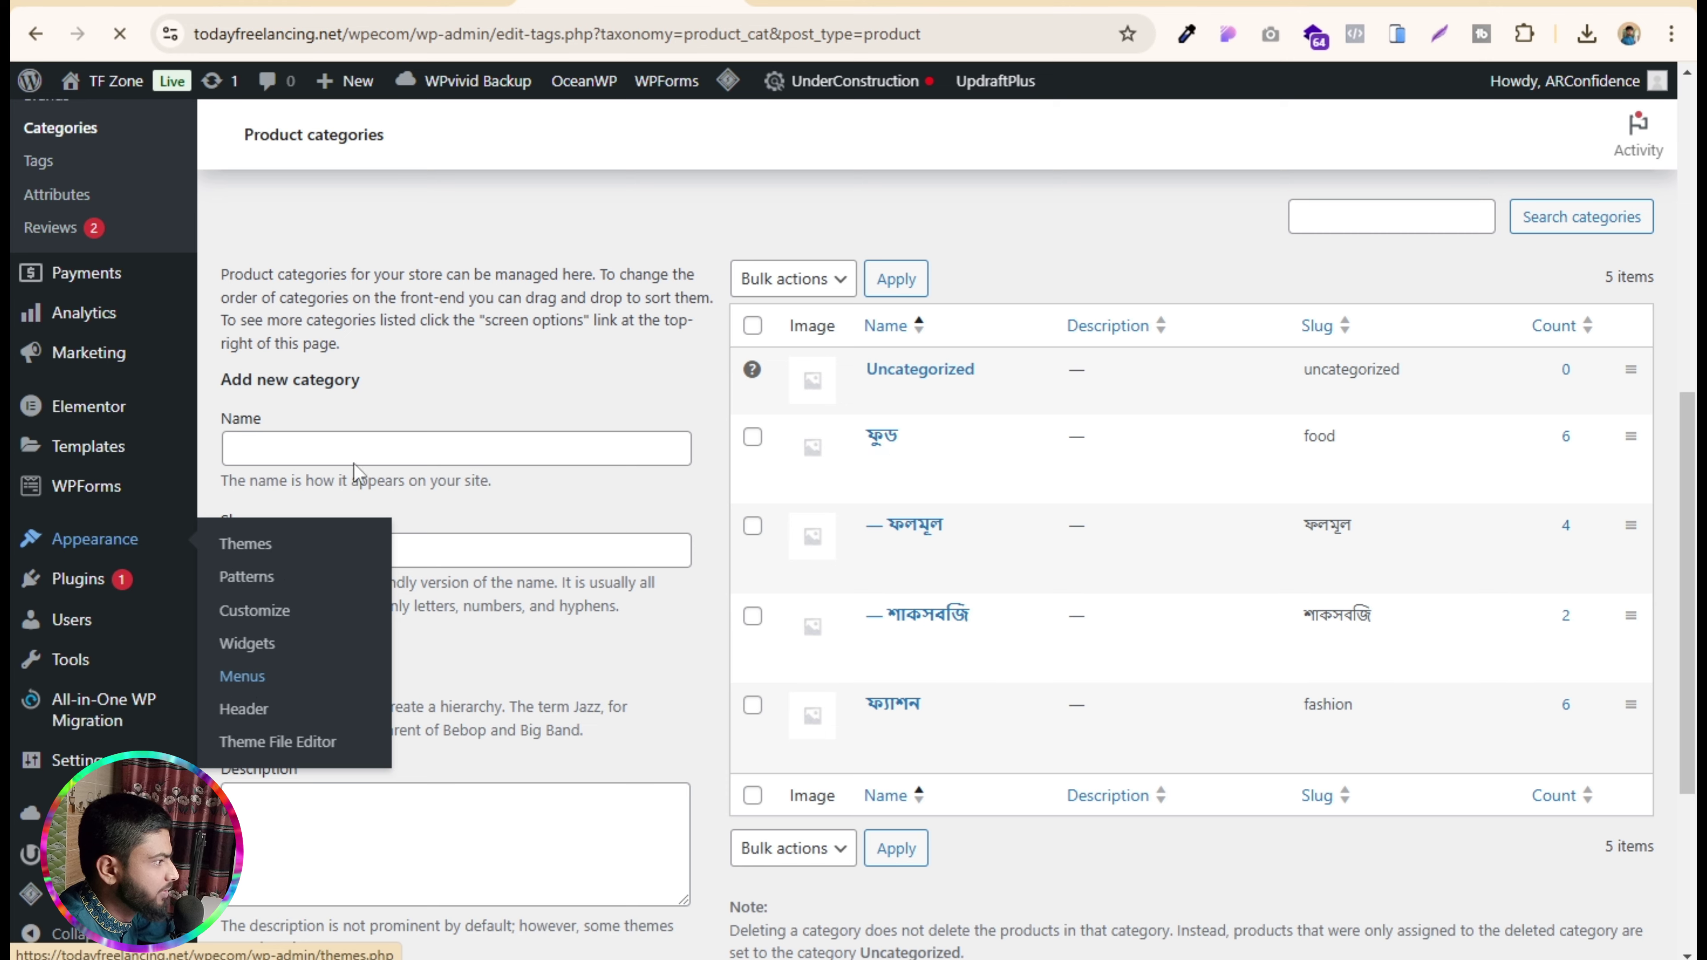
click(244, 681)
click(821, 8)
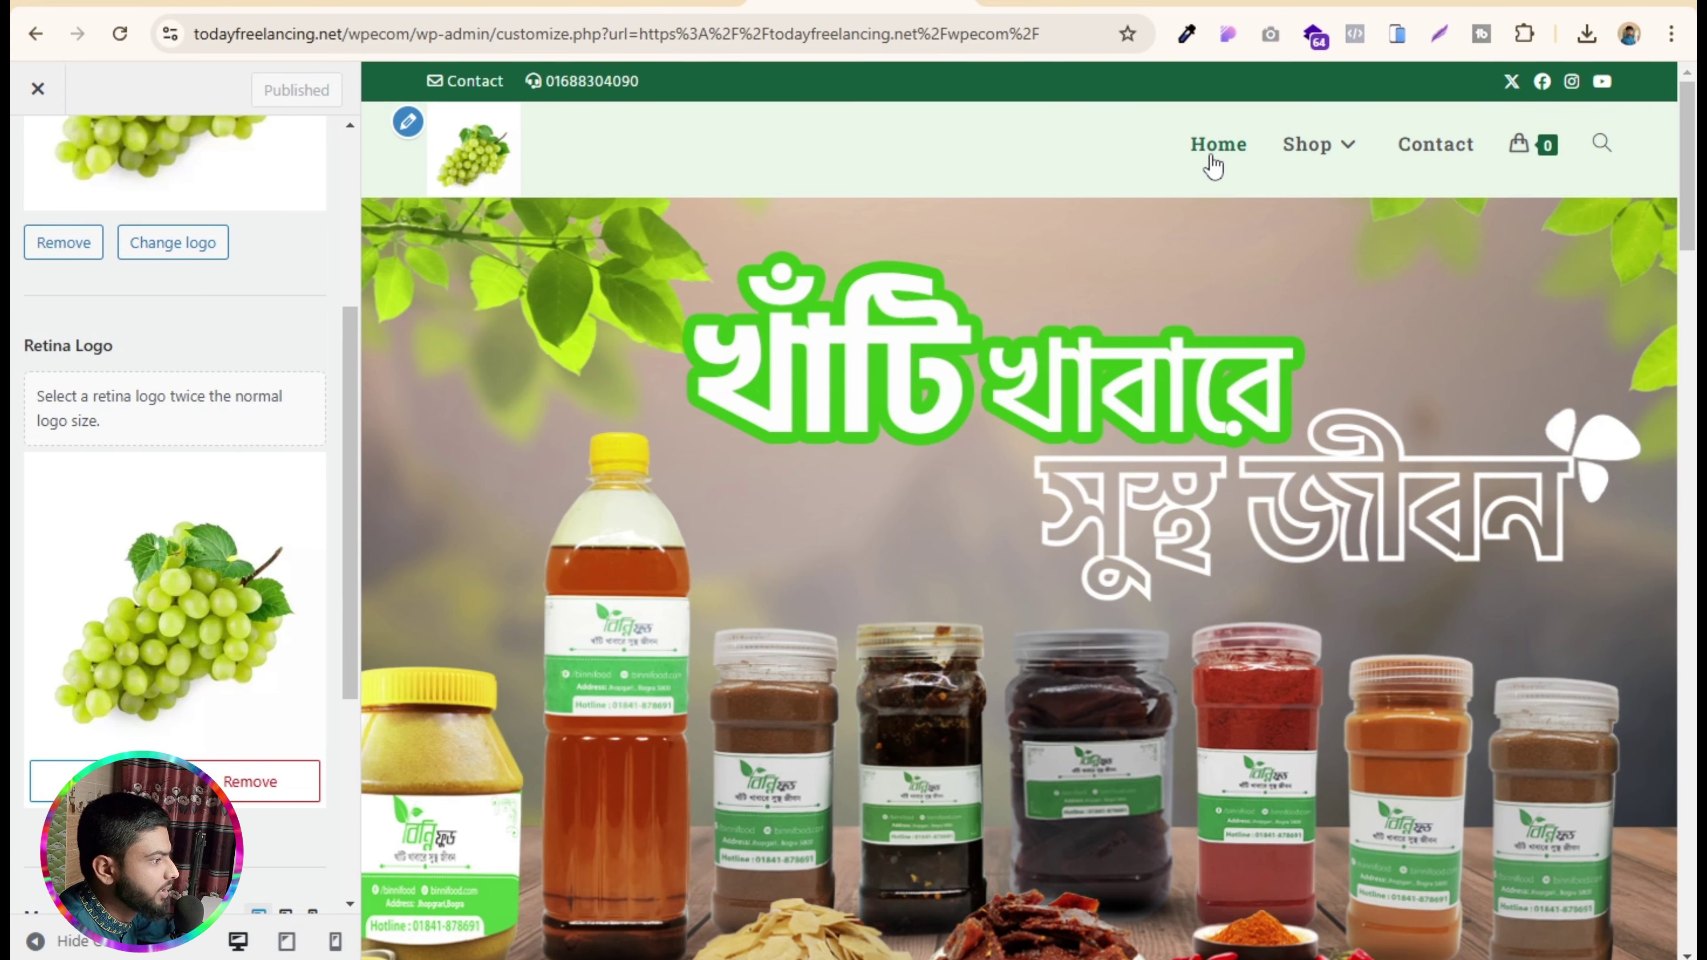
click(706, 4)
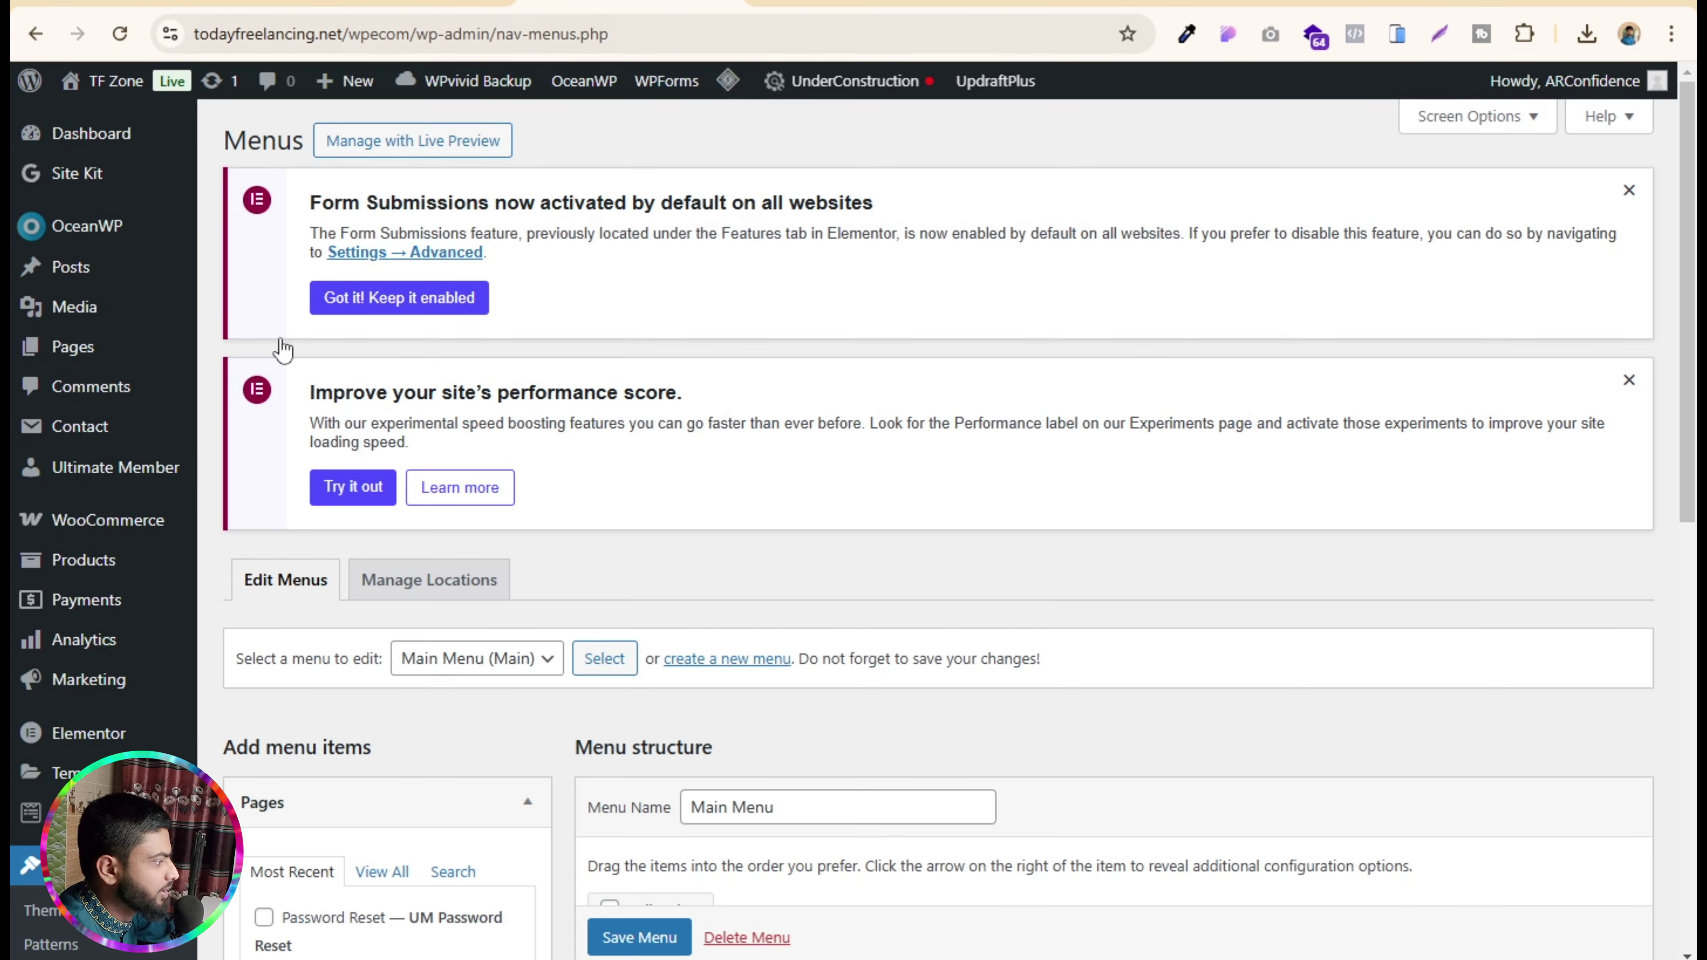
scroll(686, 693, down, 5)
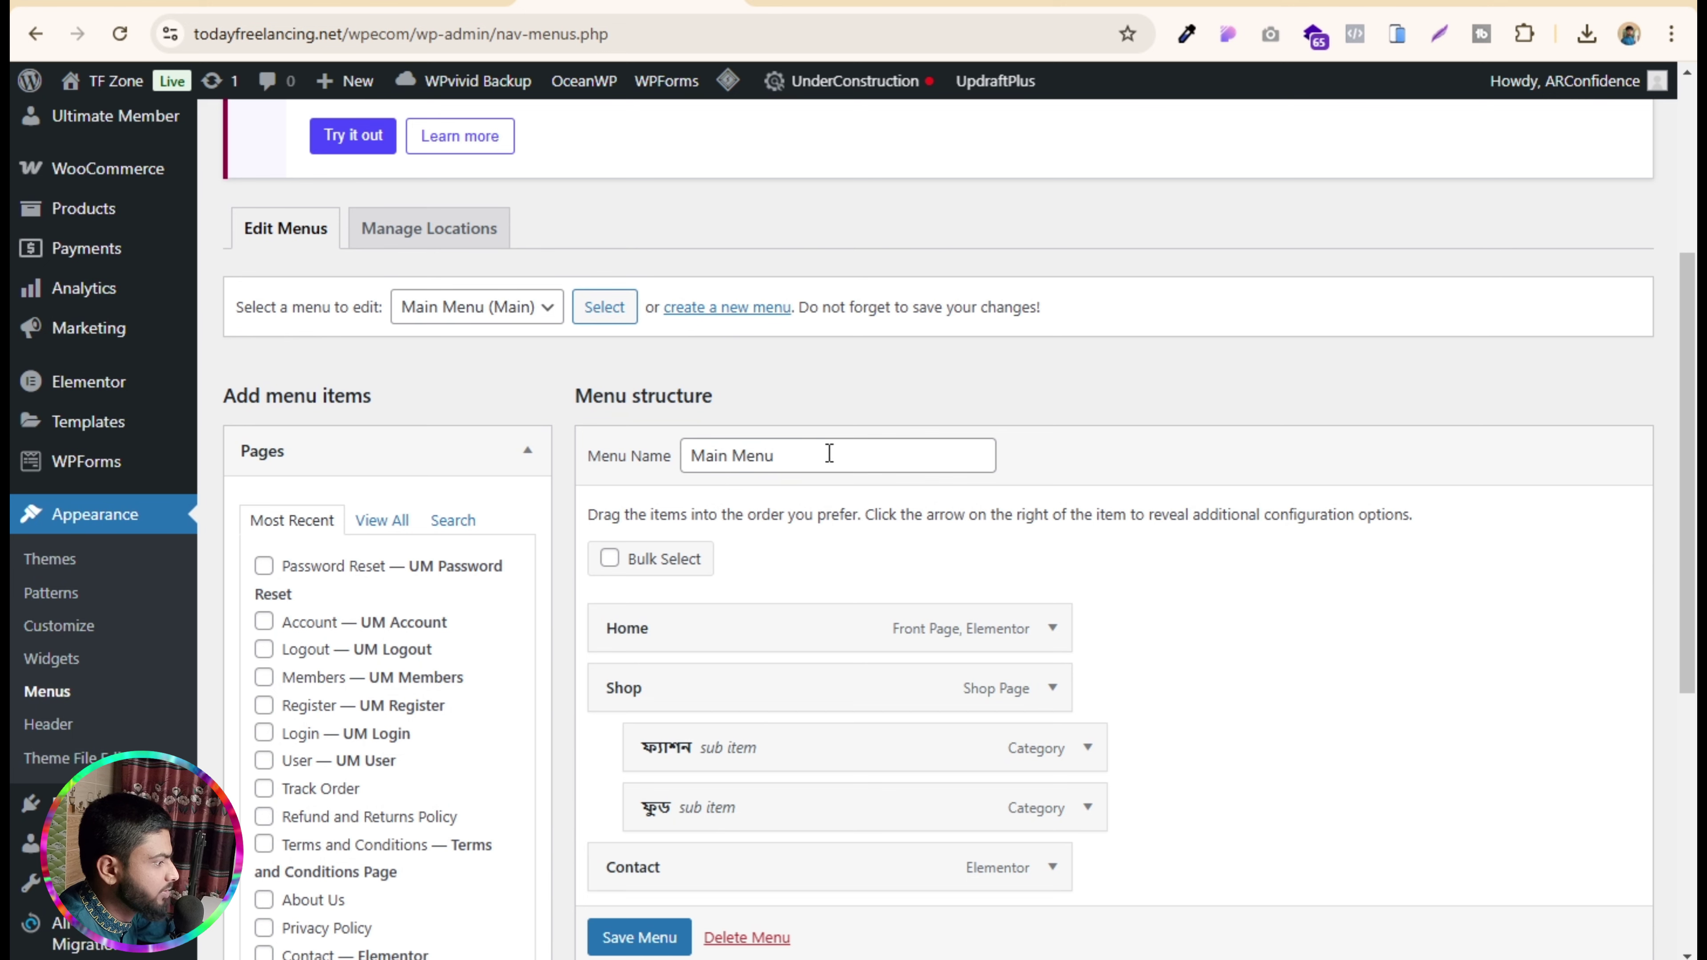
drag(829, 452, 701, 460)
click(1222, 652)
scroll(1208, 598, down, 3)
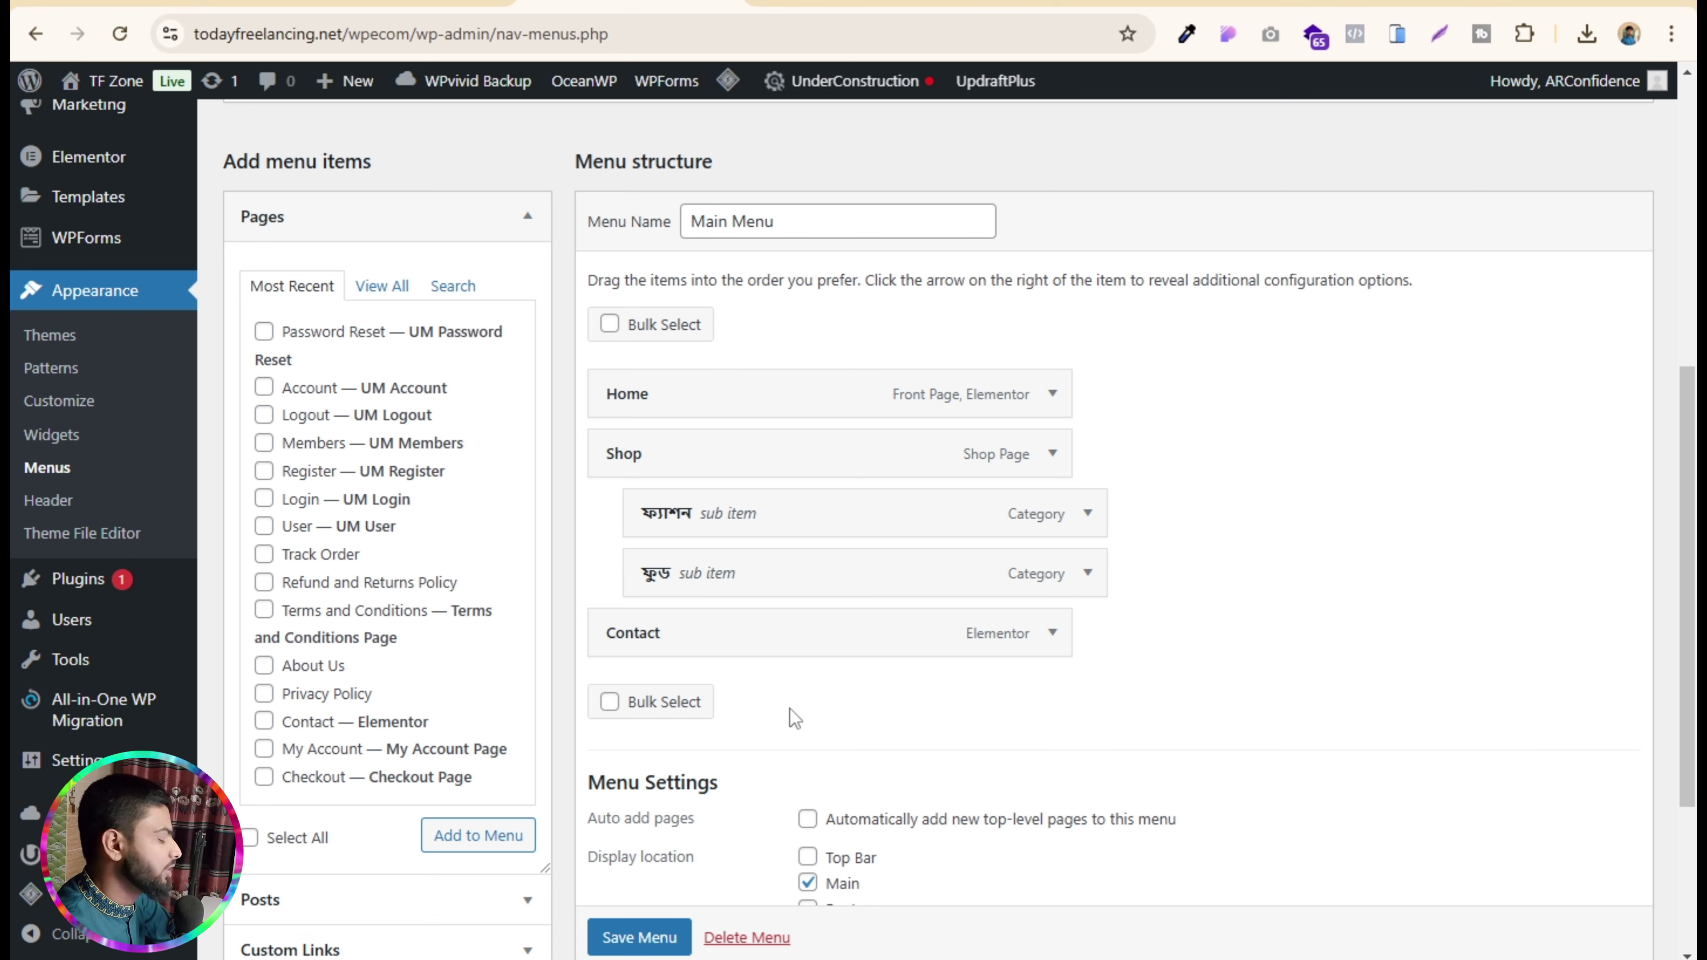
scroll(790, 708, down, 4)
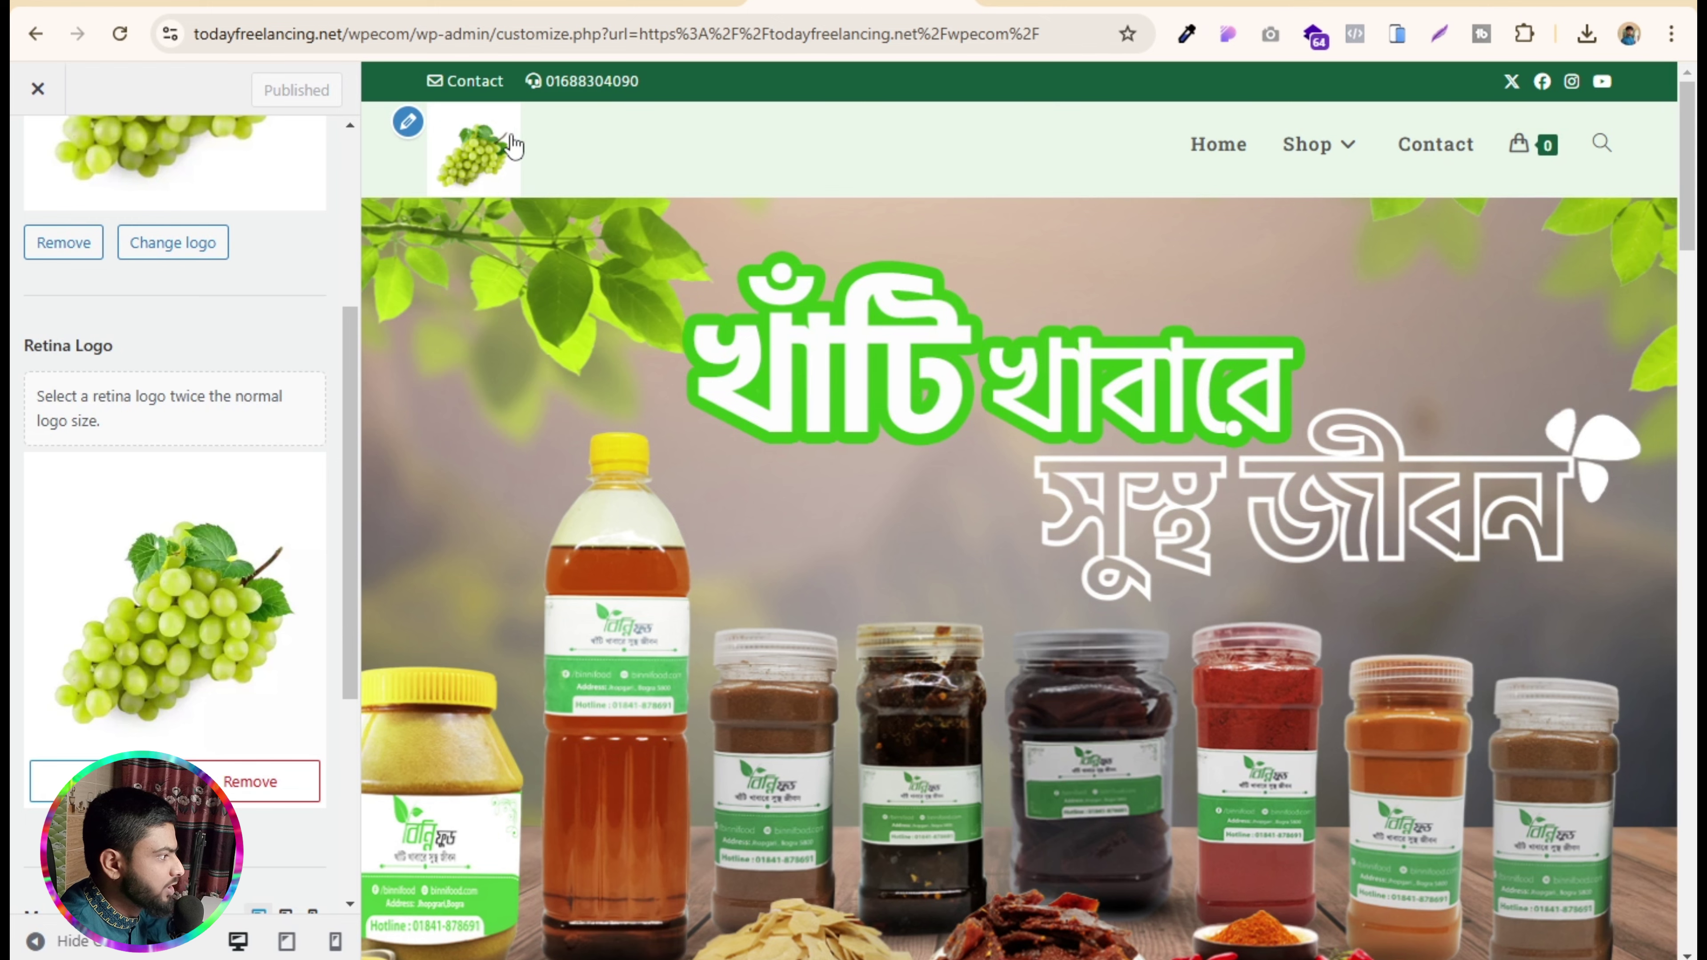
- Leave the Customizer and open the Footer template in Elementor from the admin bar
click(40, 84)
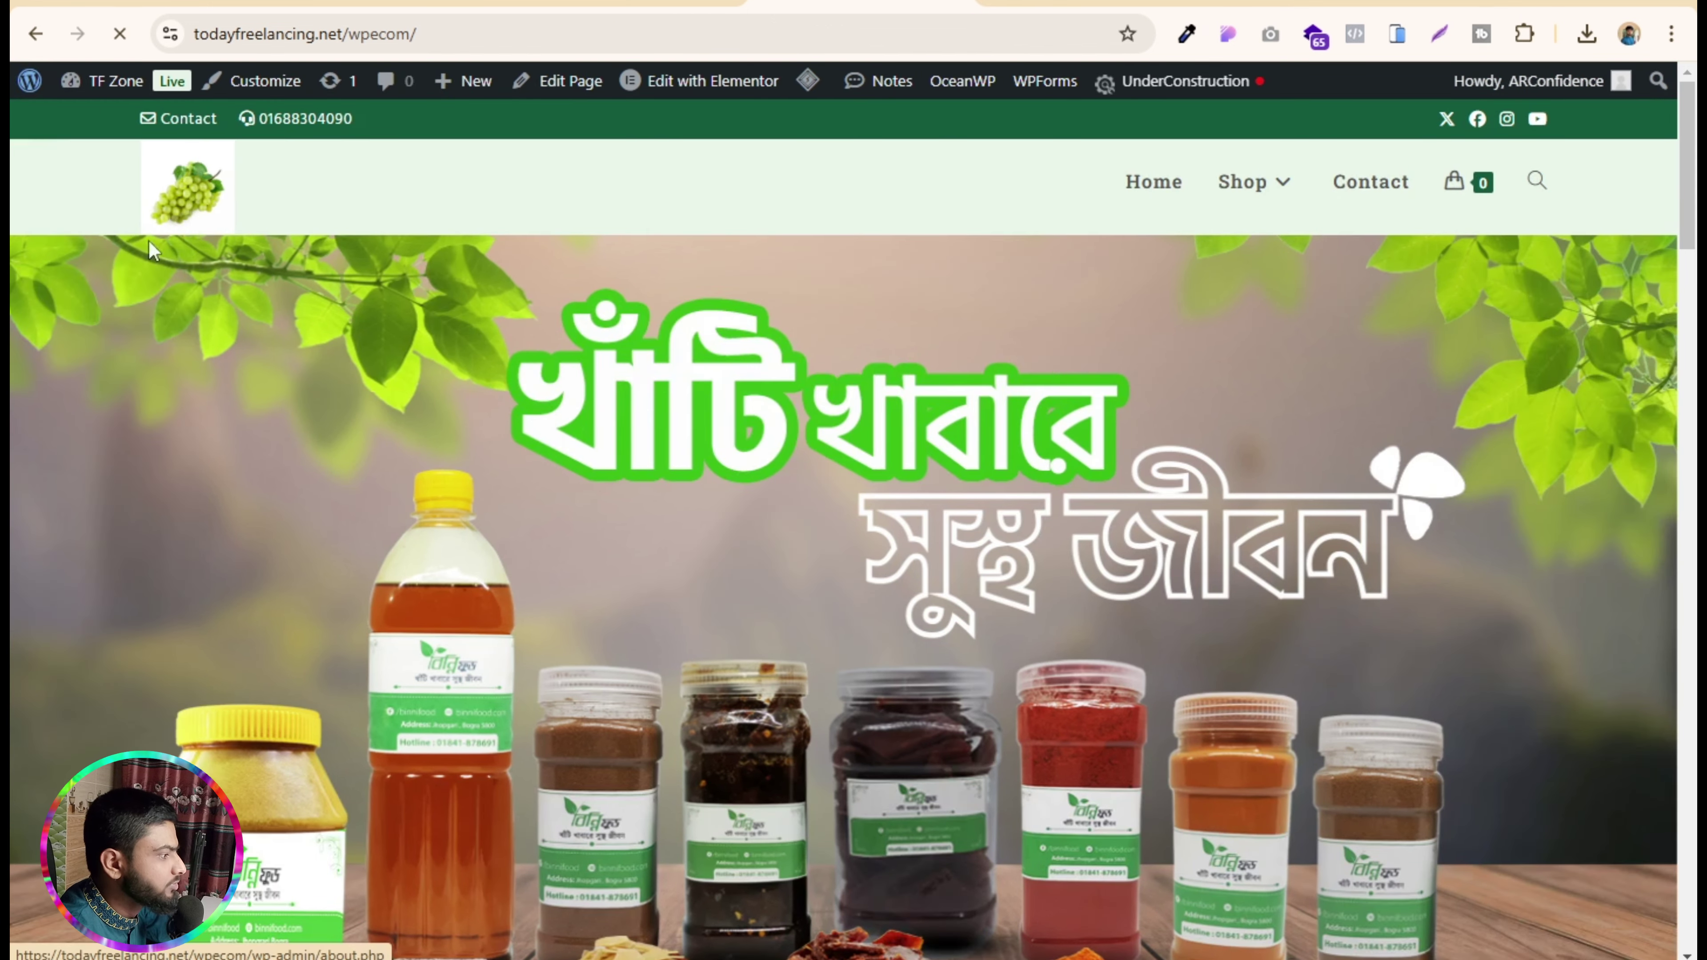
scroll(798, 486, down, 8)
scroll(798, 485, down, 20)
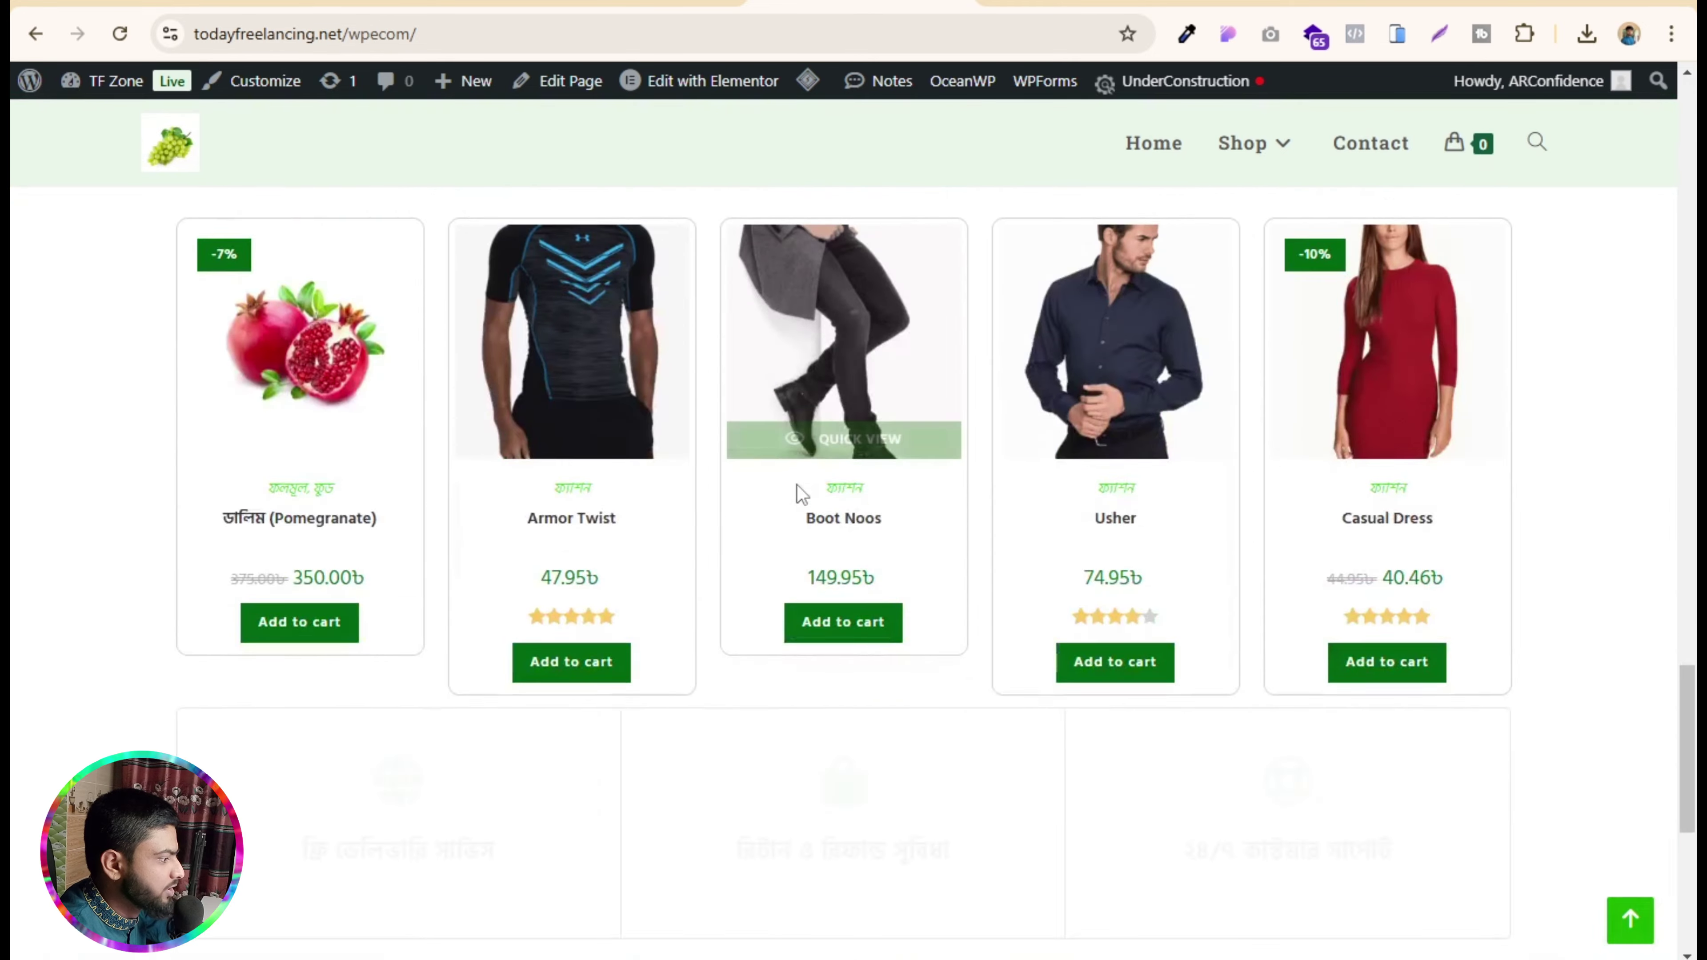
scroll(667, 624, up, 9)
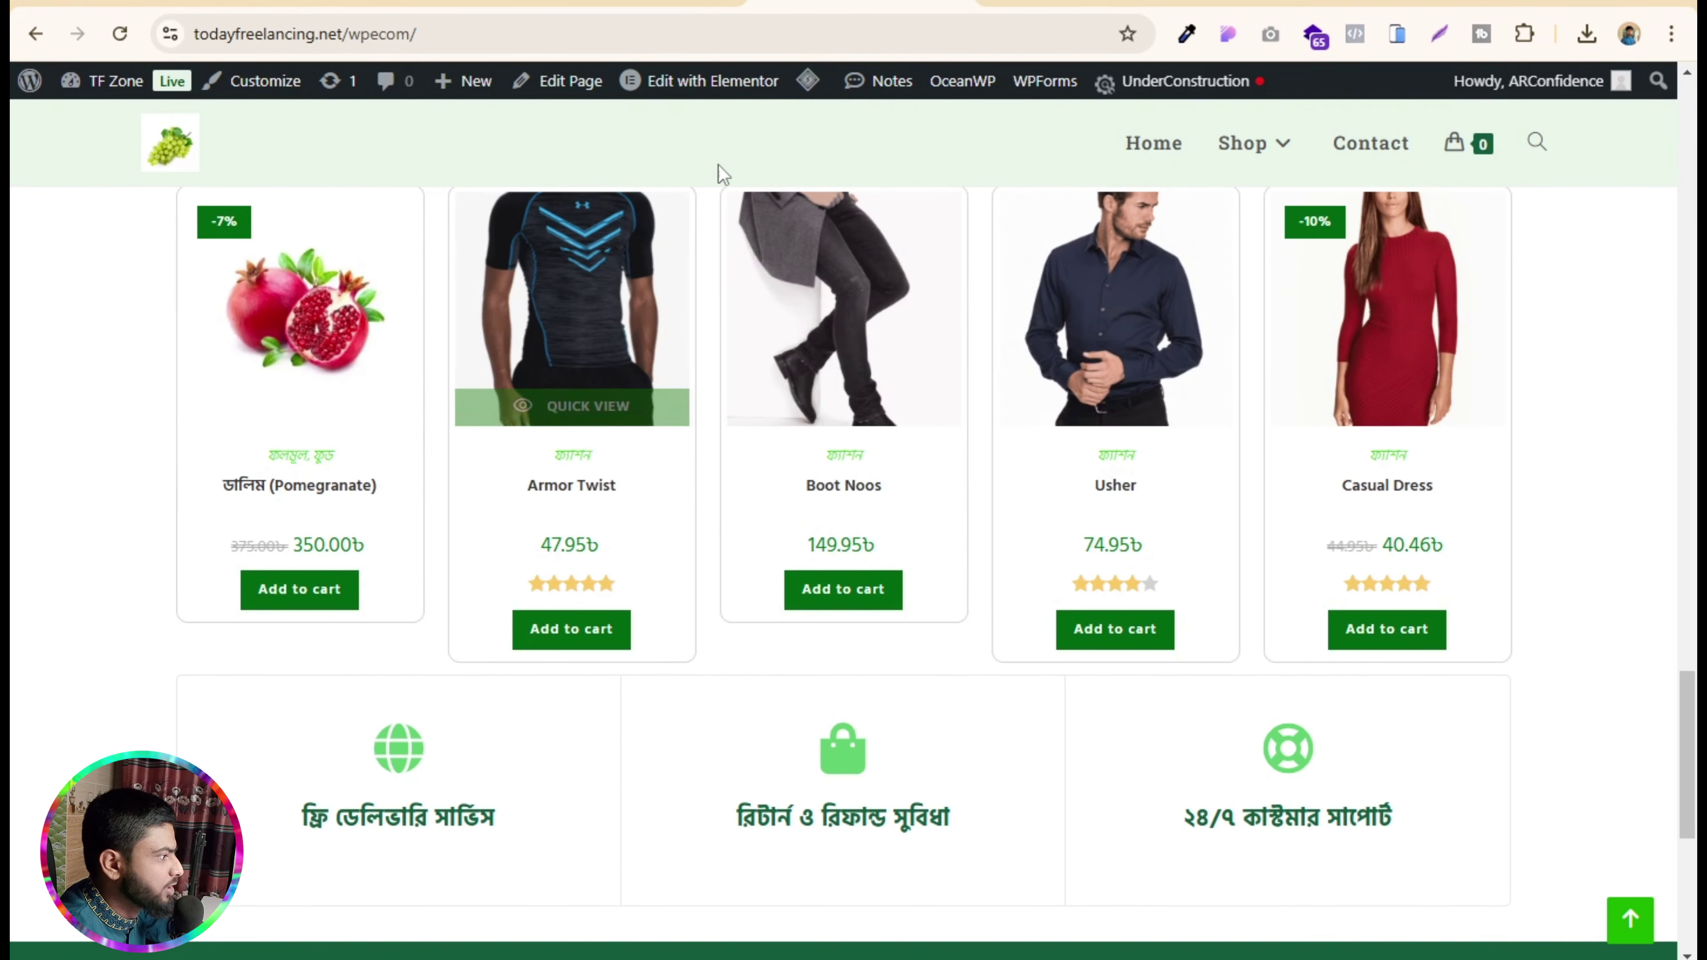
mouse_move(707, 91)
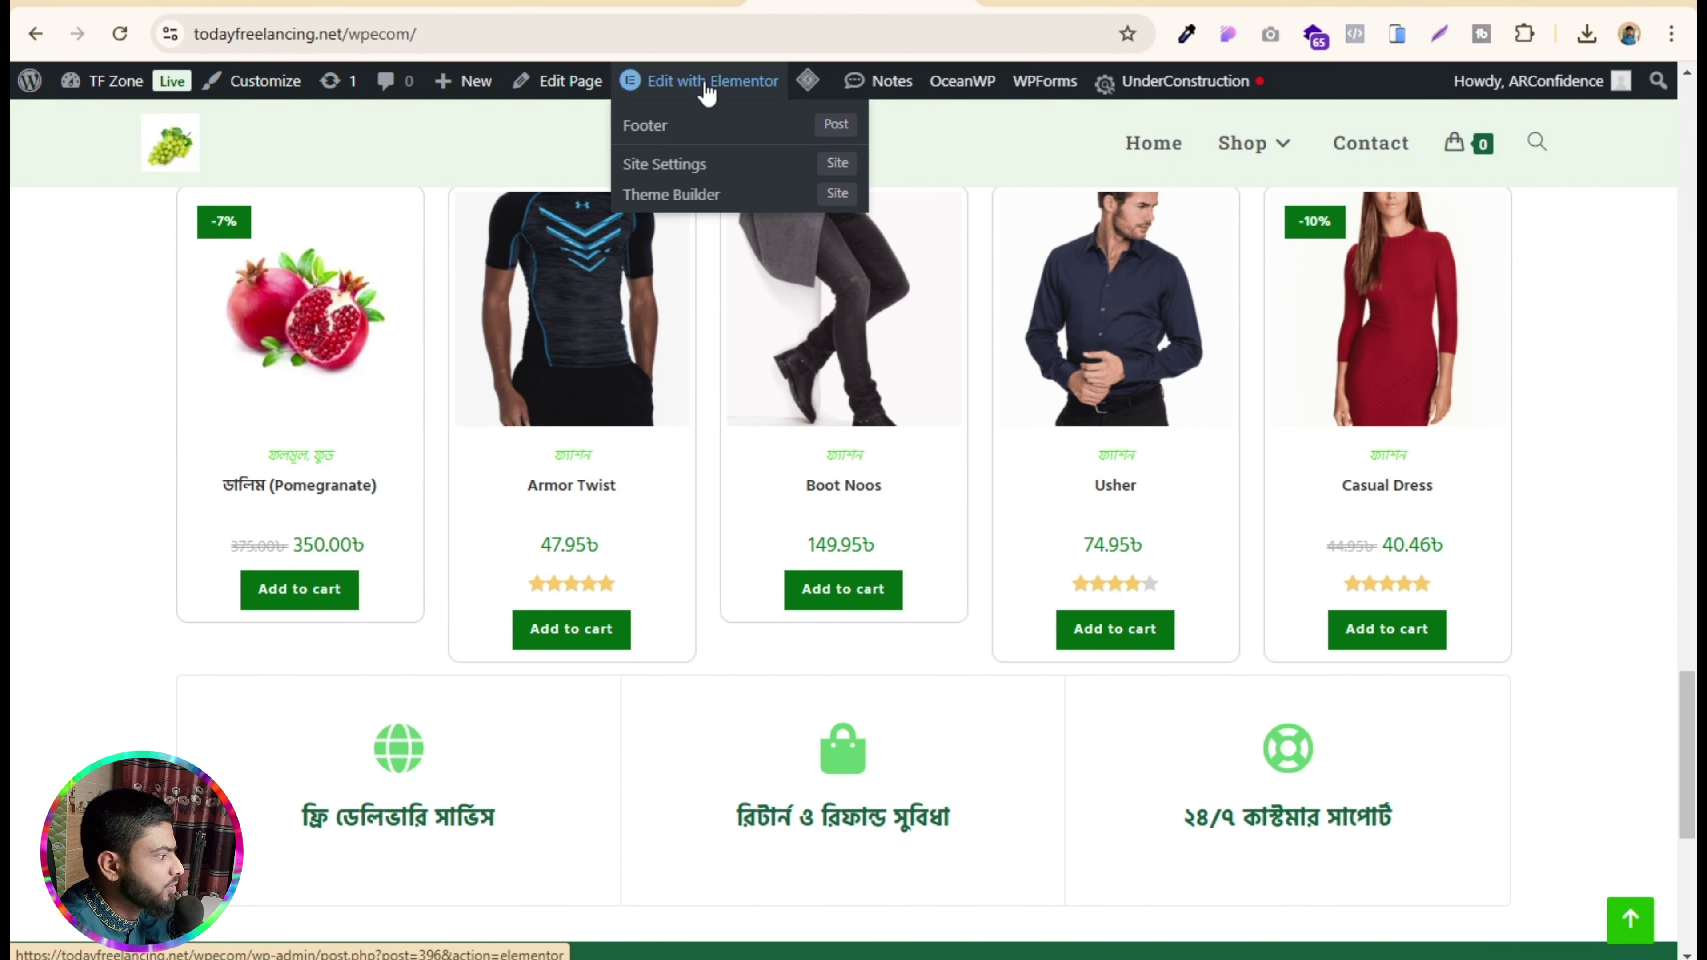
click(660, 133)
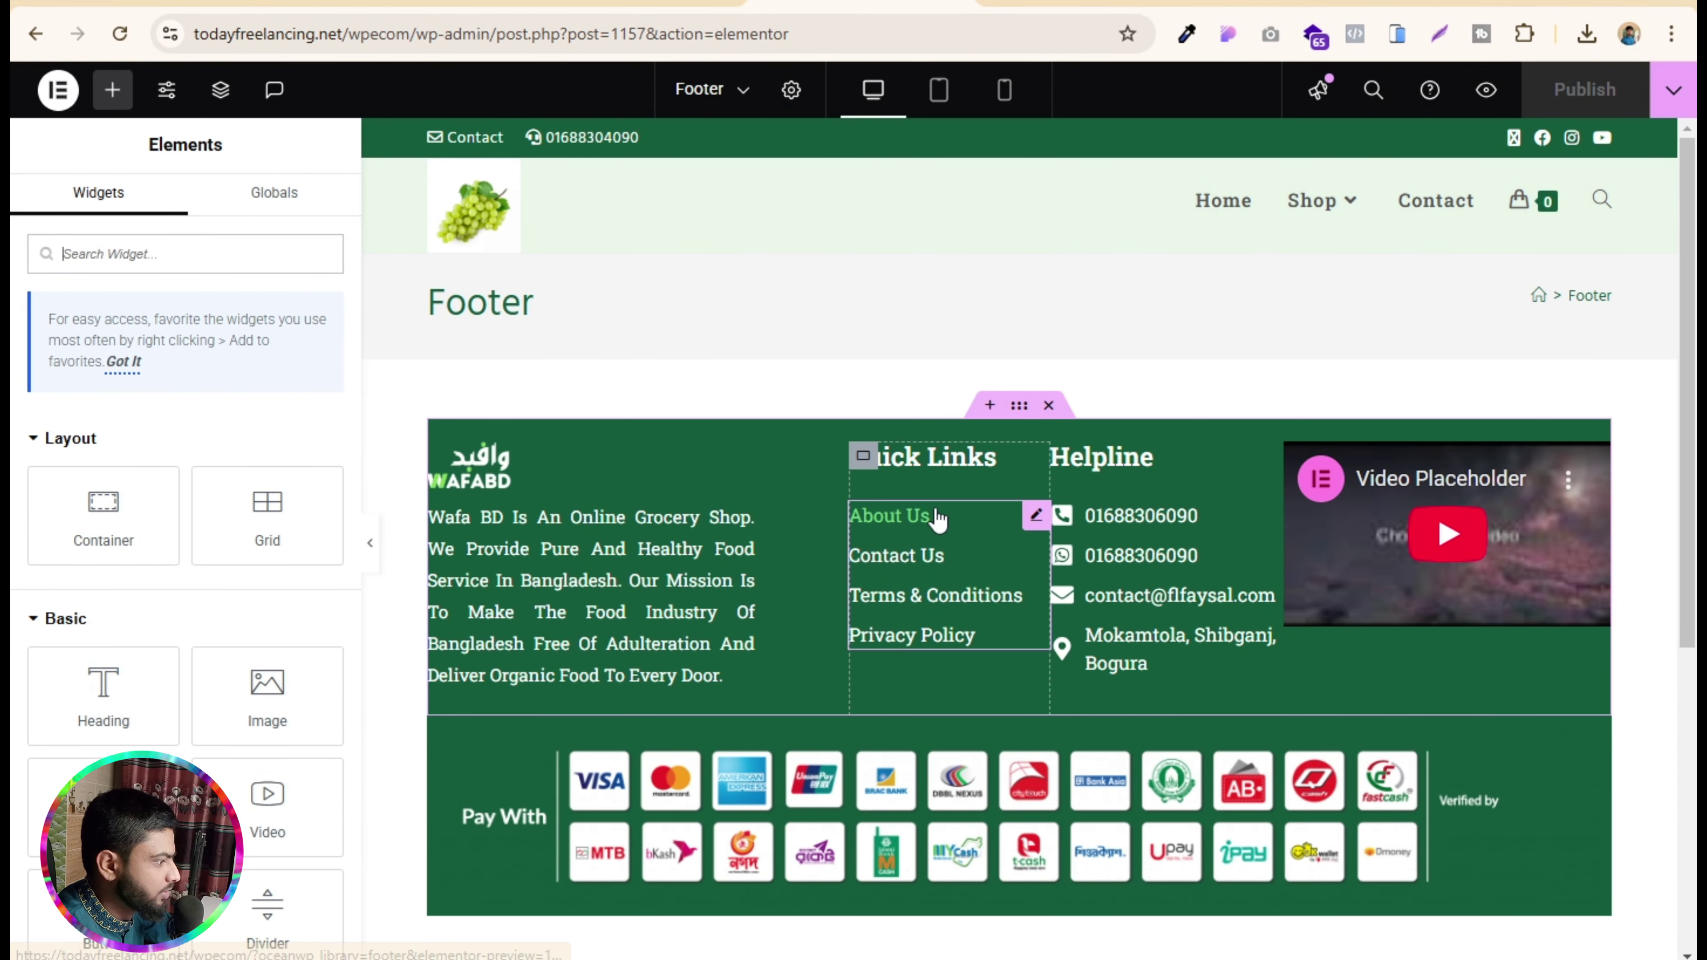
- Start replacing the Helpline phone and WhatsApp numbers, typing 01 into each
click(1036, 520)
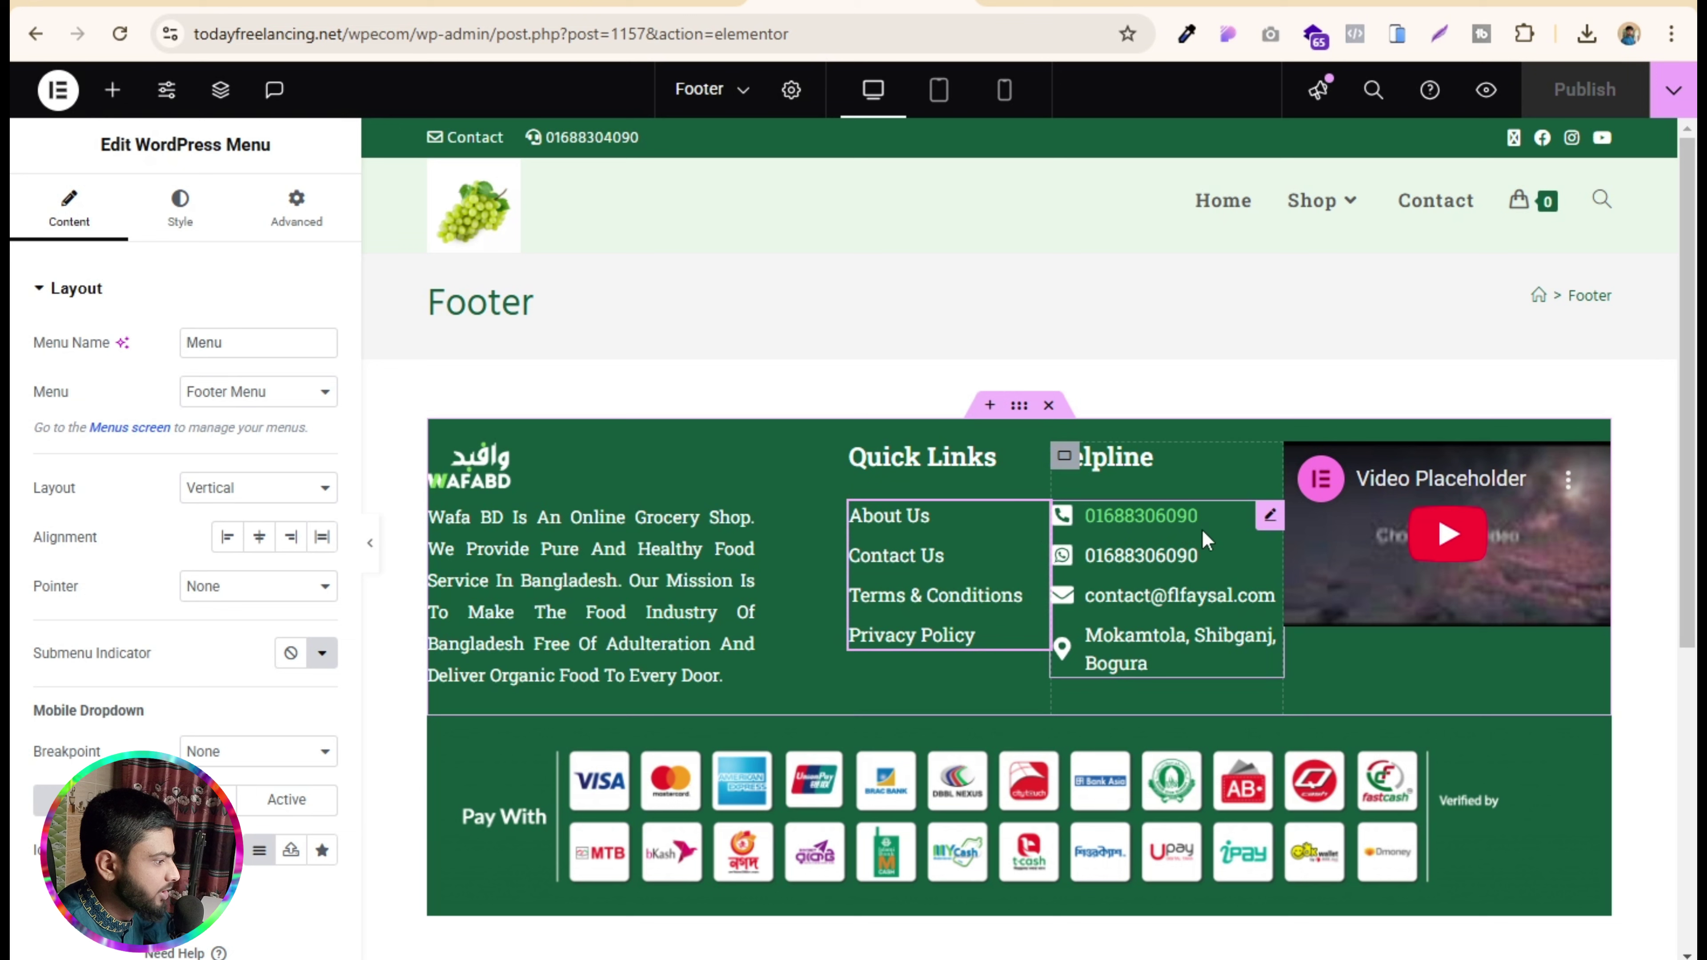
click(1269, 521)
click(126, 437)
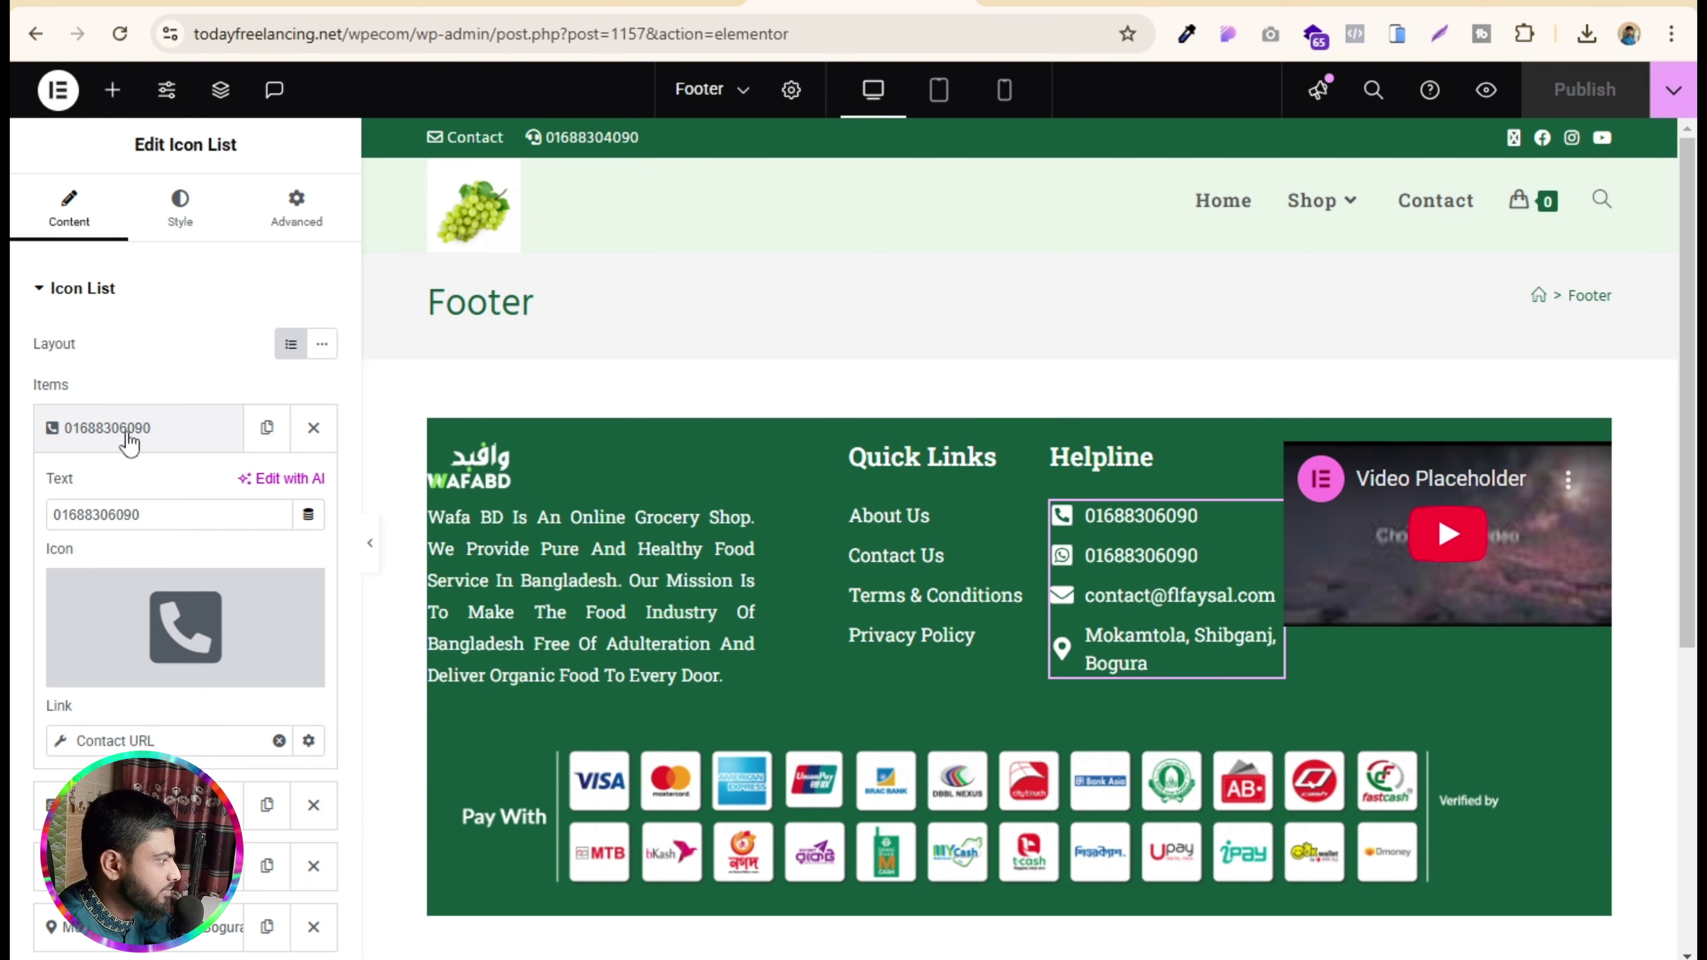
drag(171, 515, 53, 524)
click(25, 524)
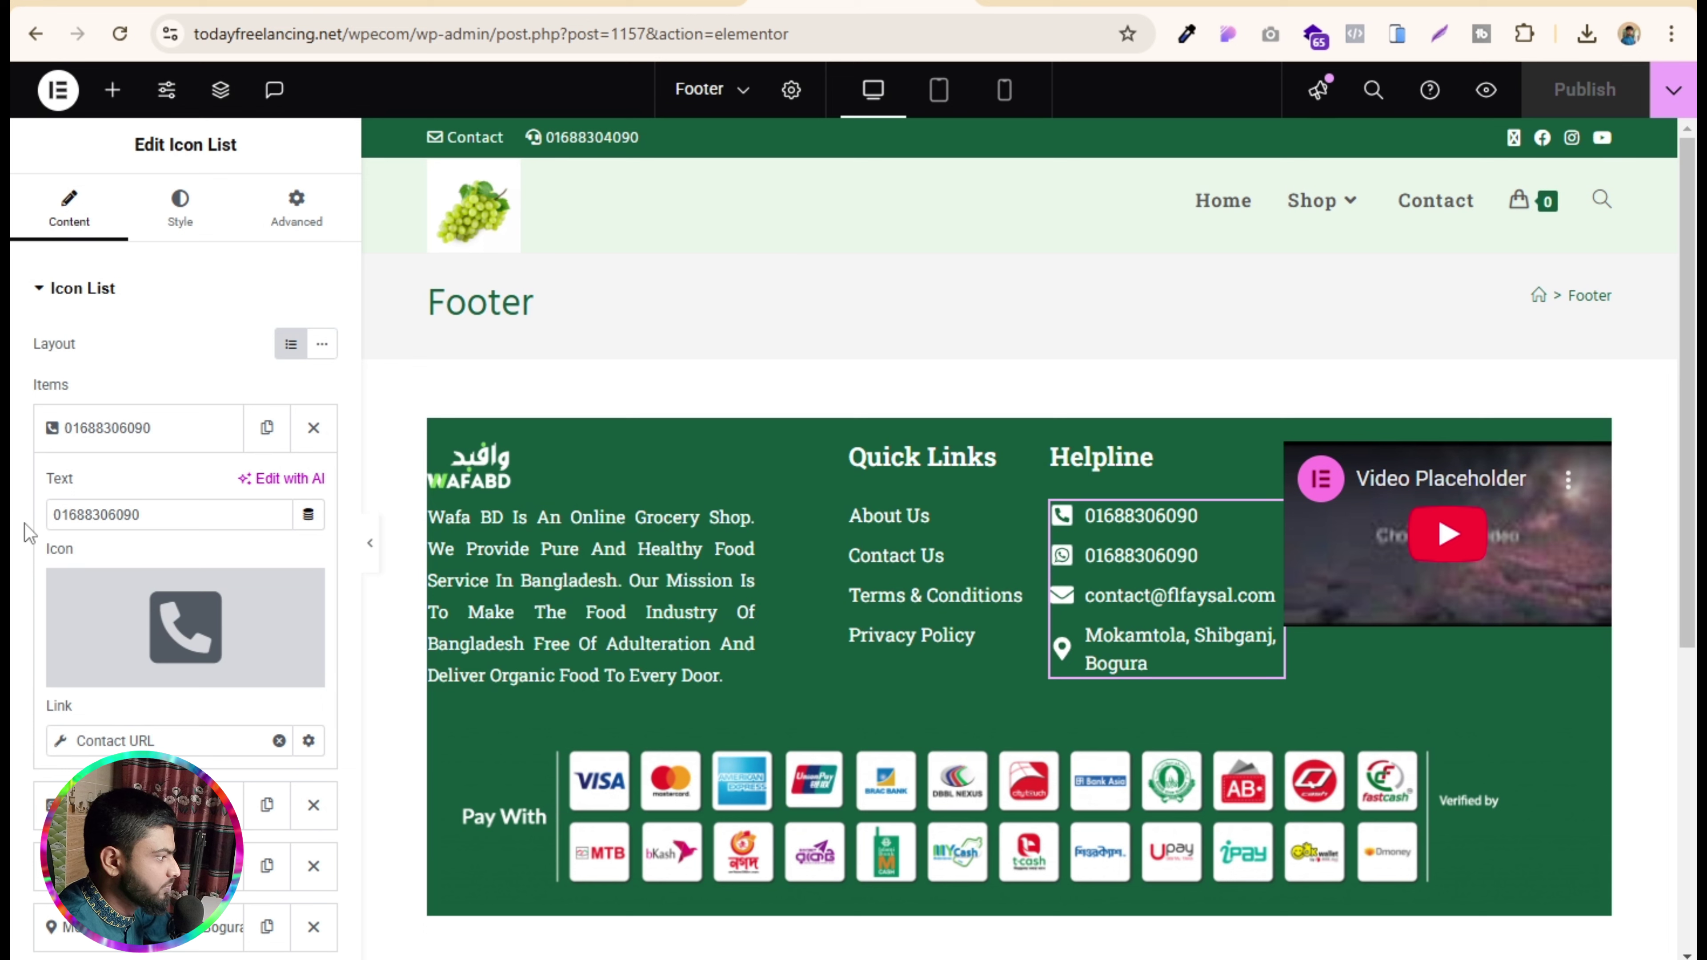
double_click(177, 514)
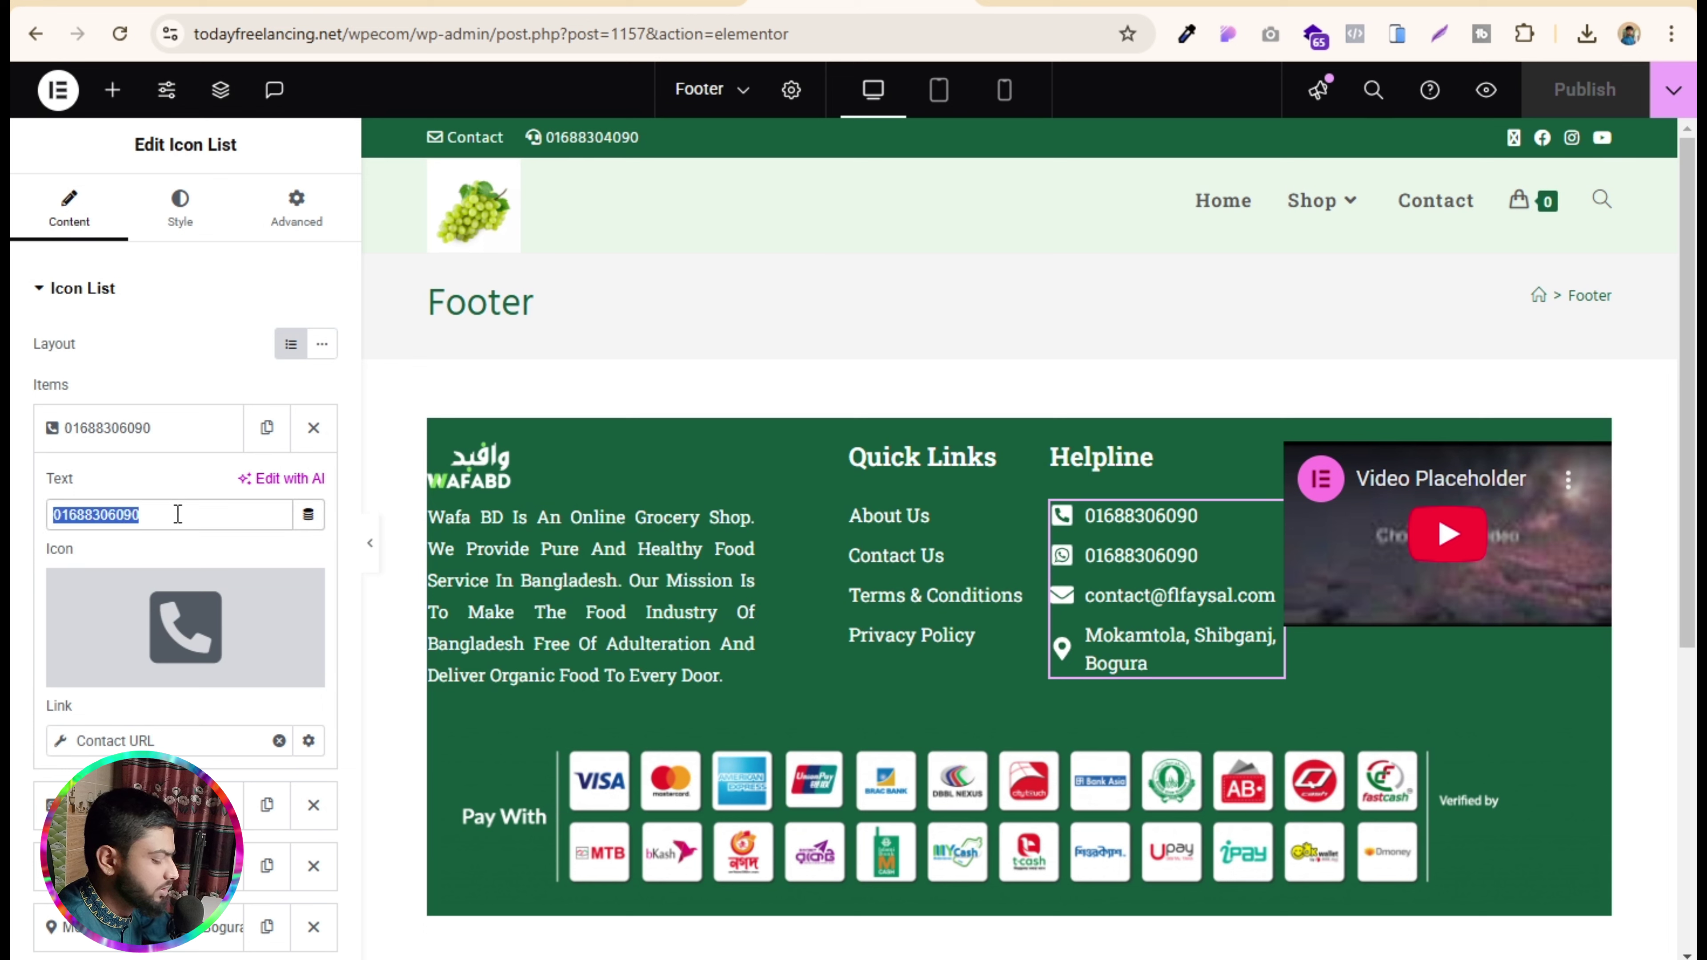
text(0123456789)
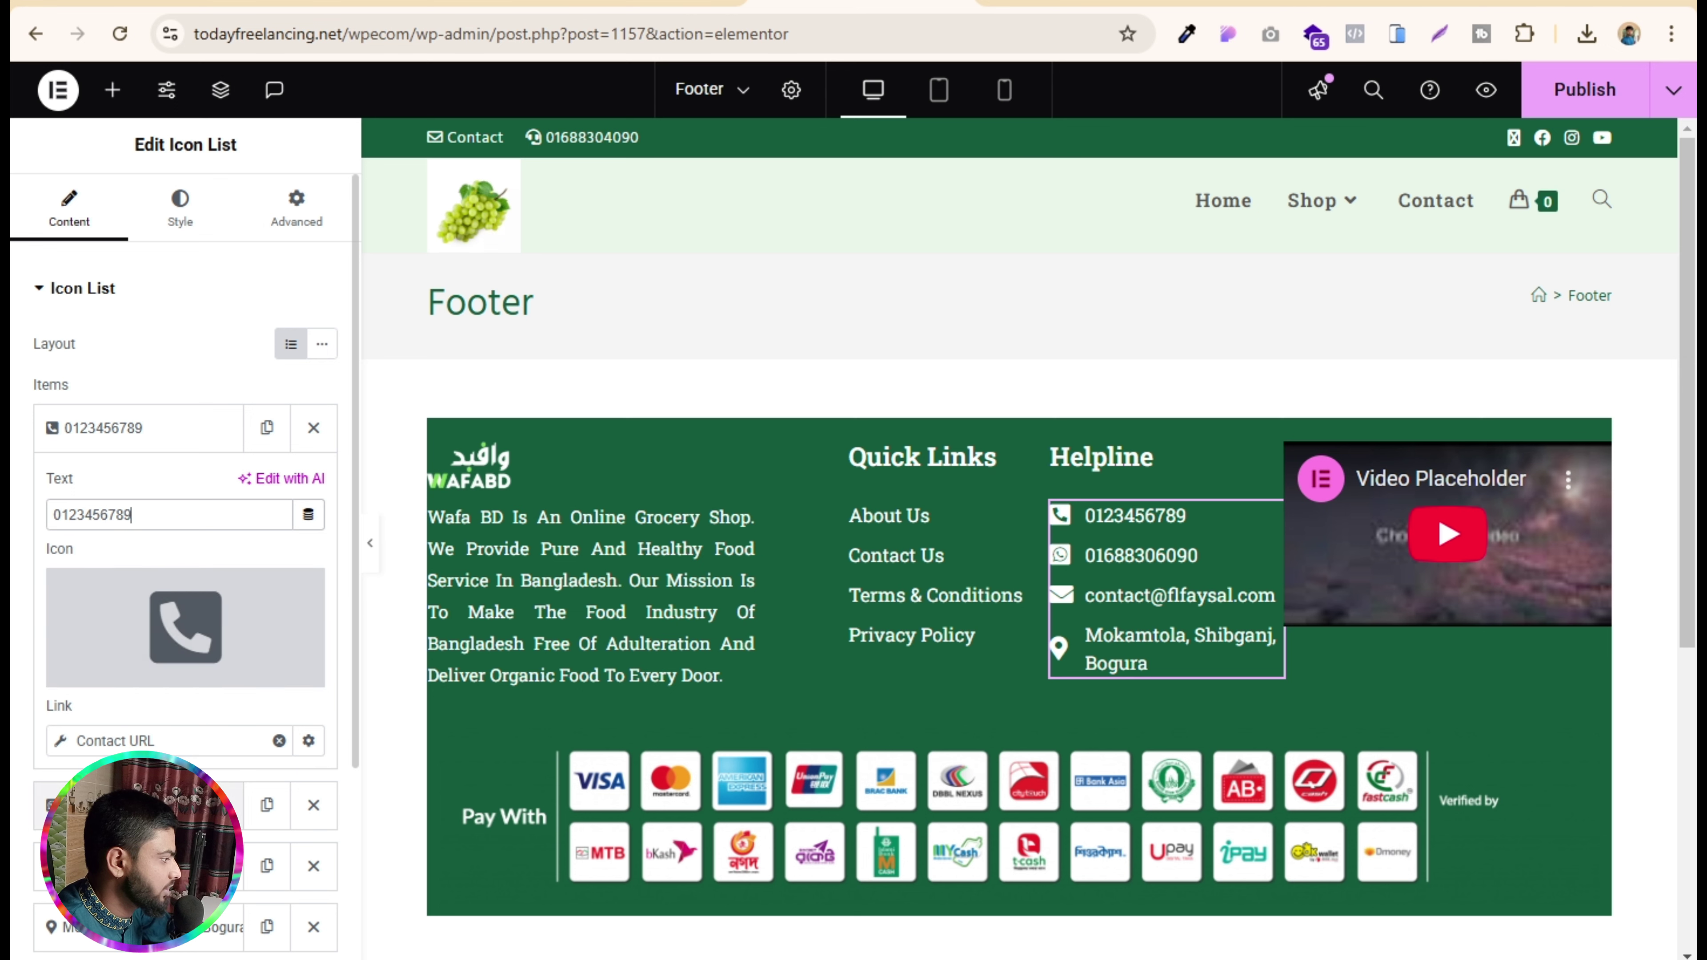
click(168, 805)
drag(165, 568, 35, 591)
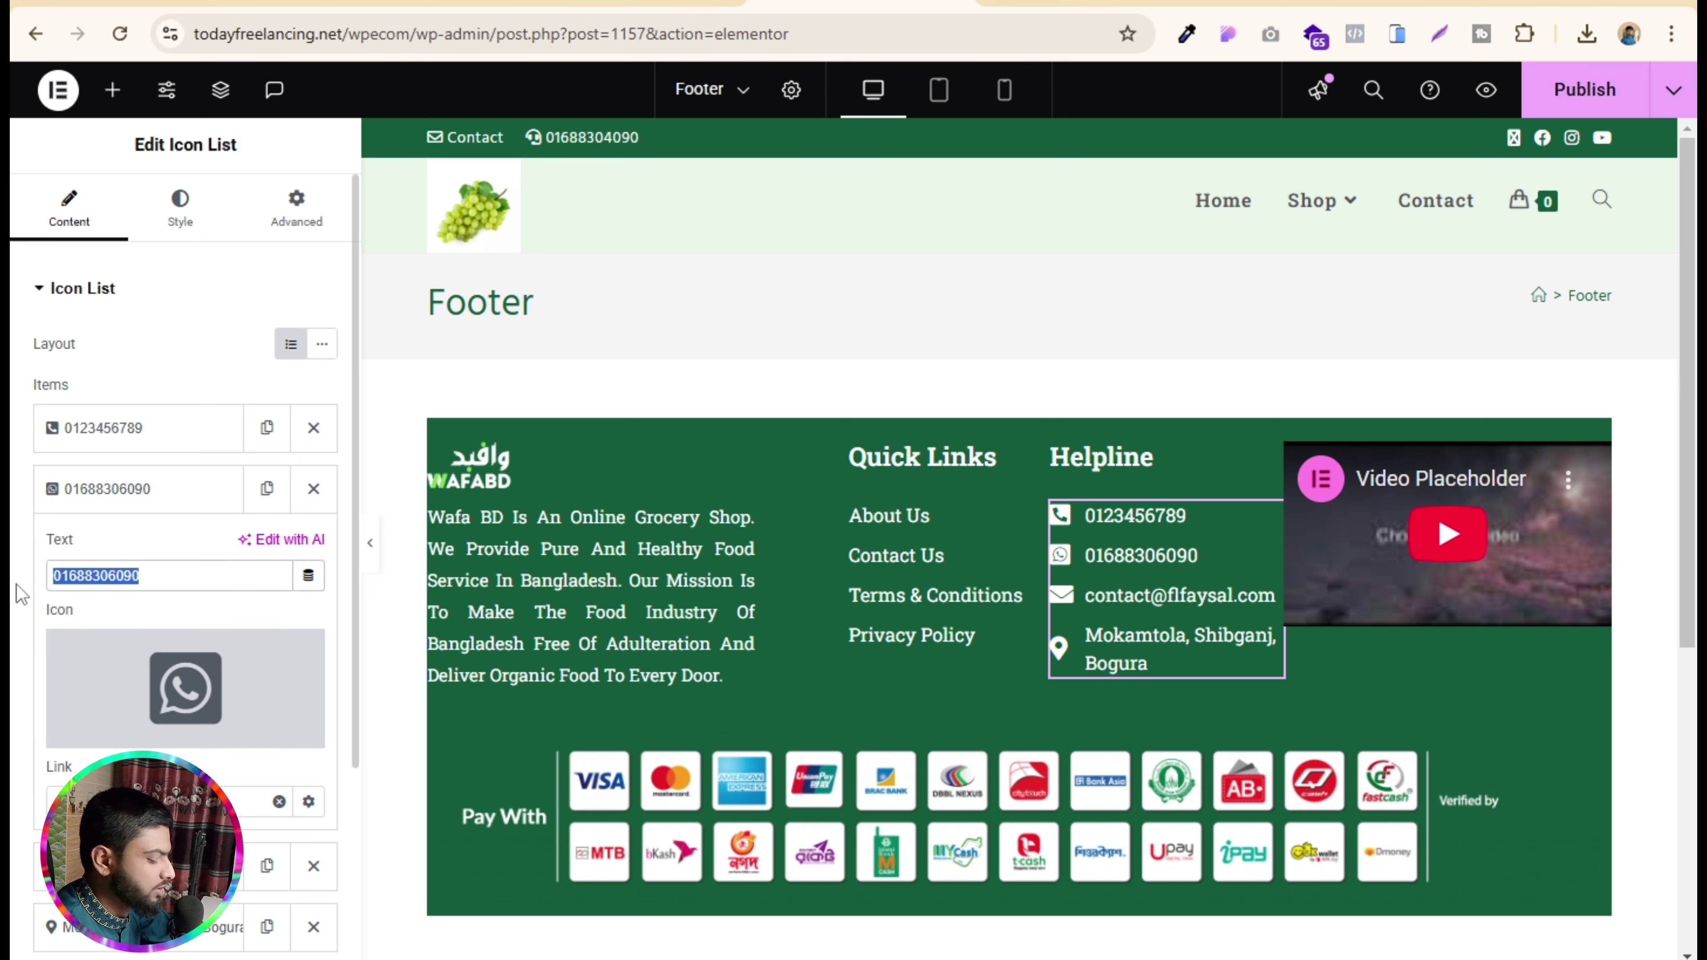
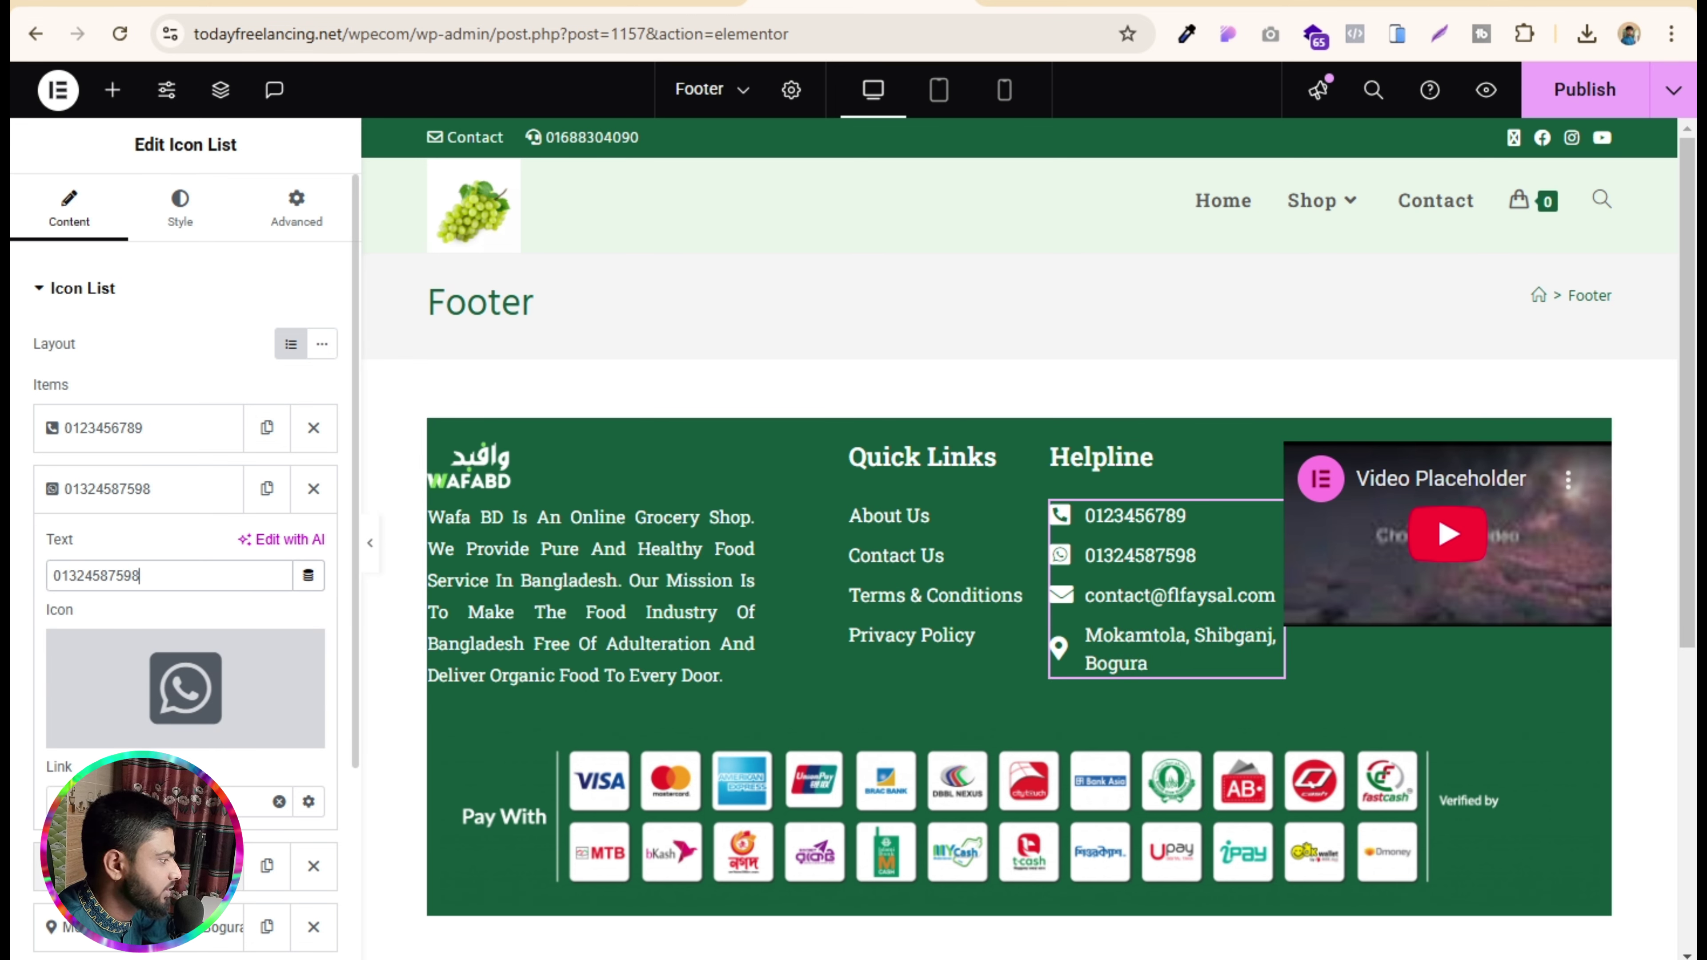
- Check the payment logos image, then select the footer video and focus its YouTube Link field
scroll(185, 538, down, 3)
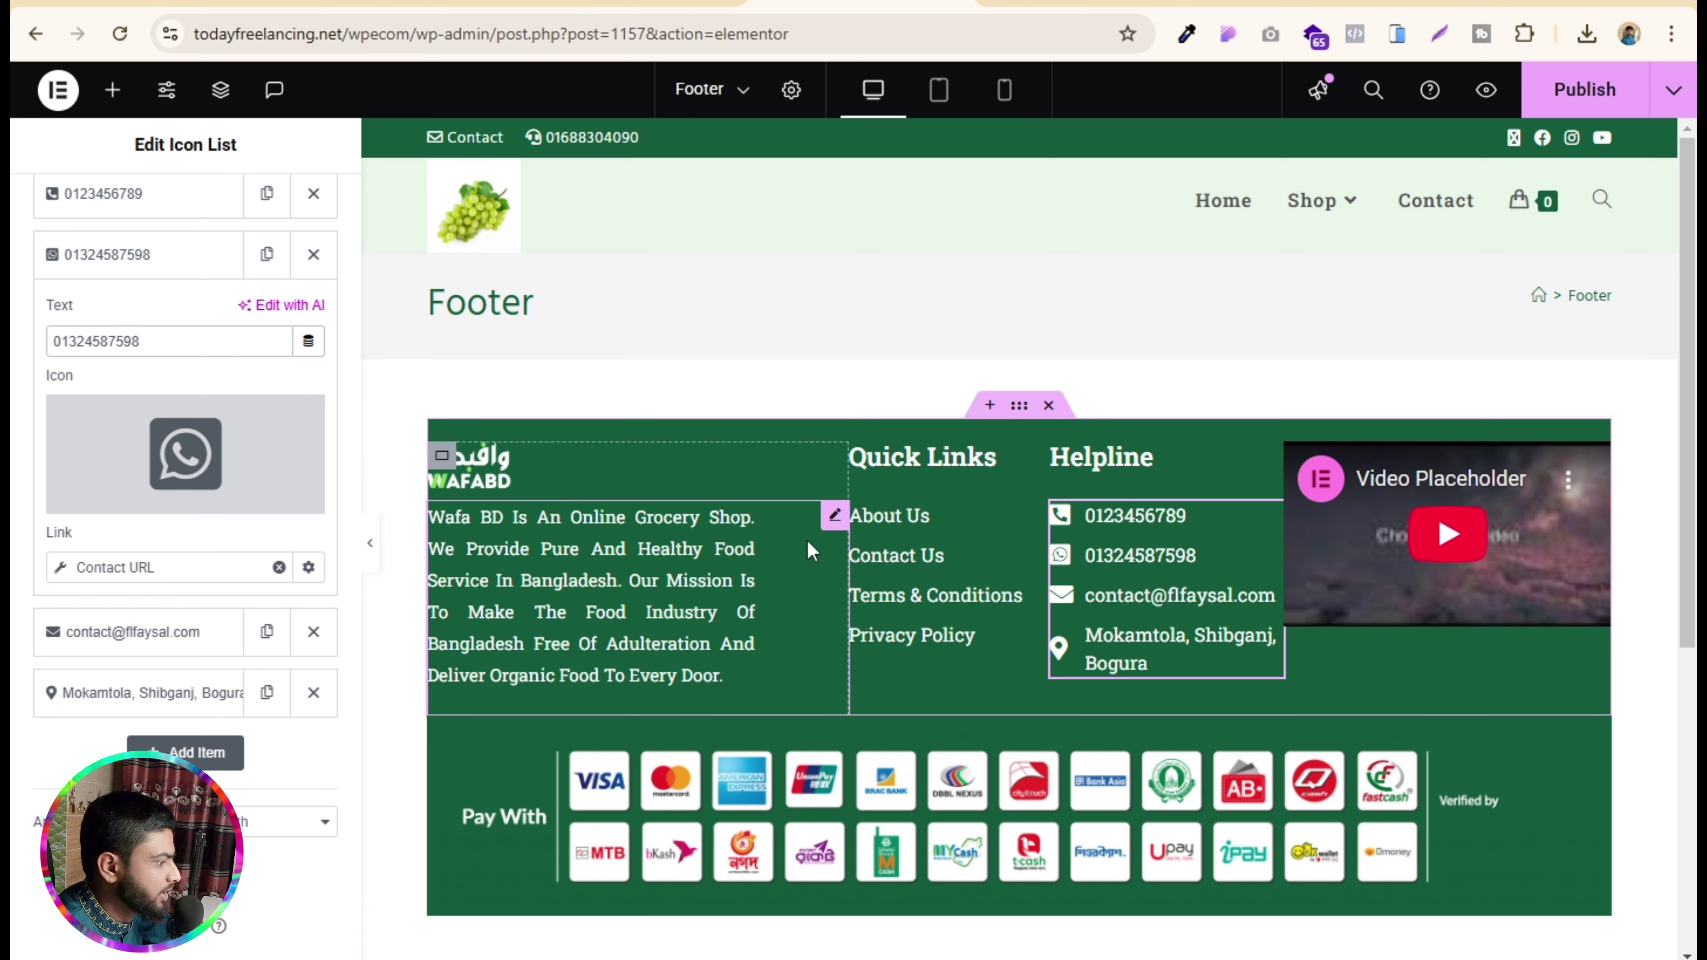
click(1592, 741)
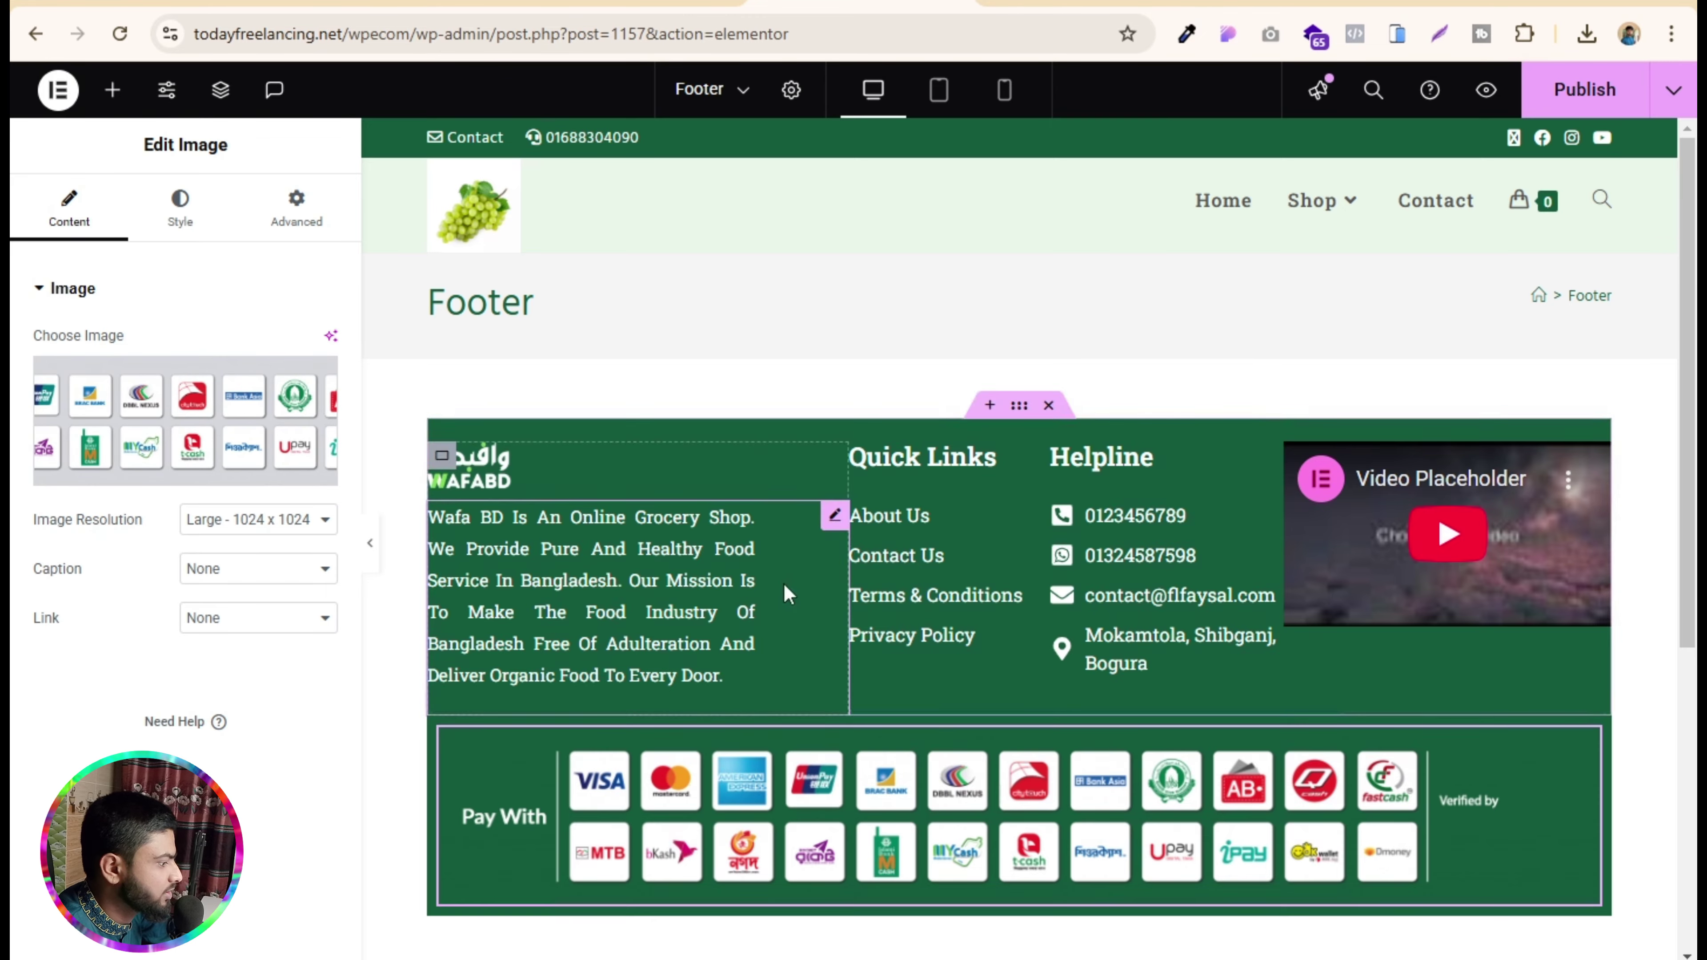
scroll(783, 583, down, 5)
scroll(782, 583, up, 4)
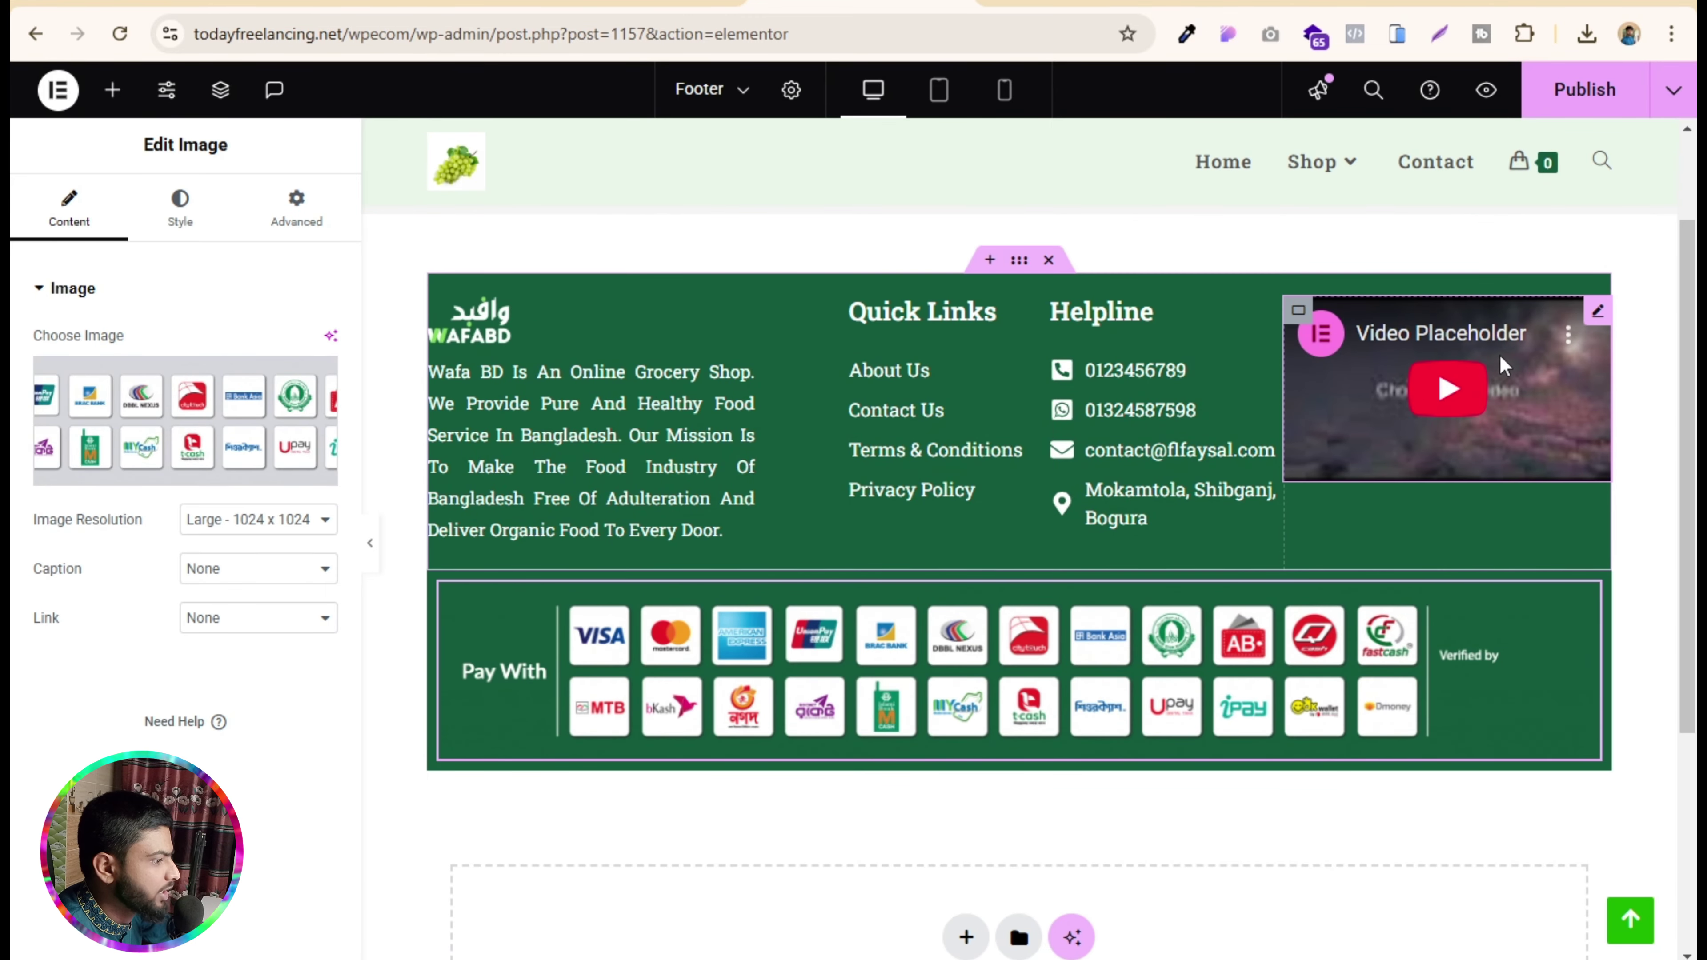
click(1598, 312)
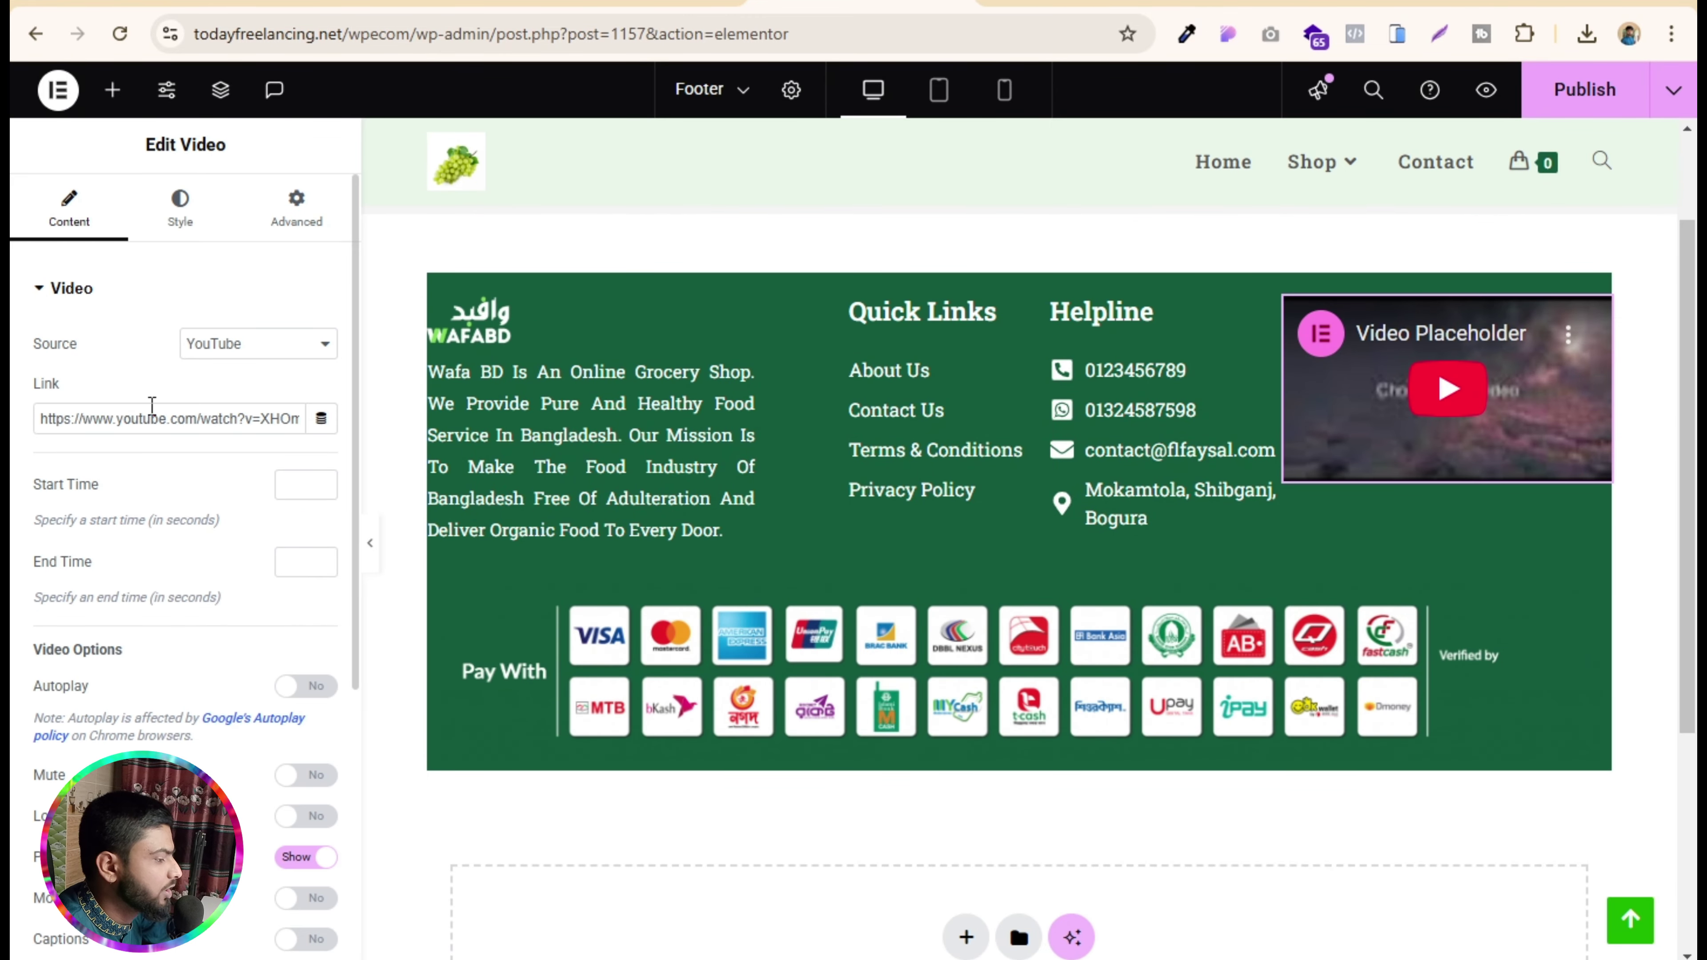
click(168, 417)
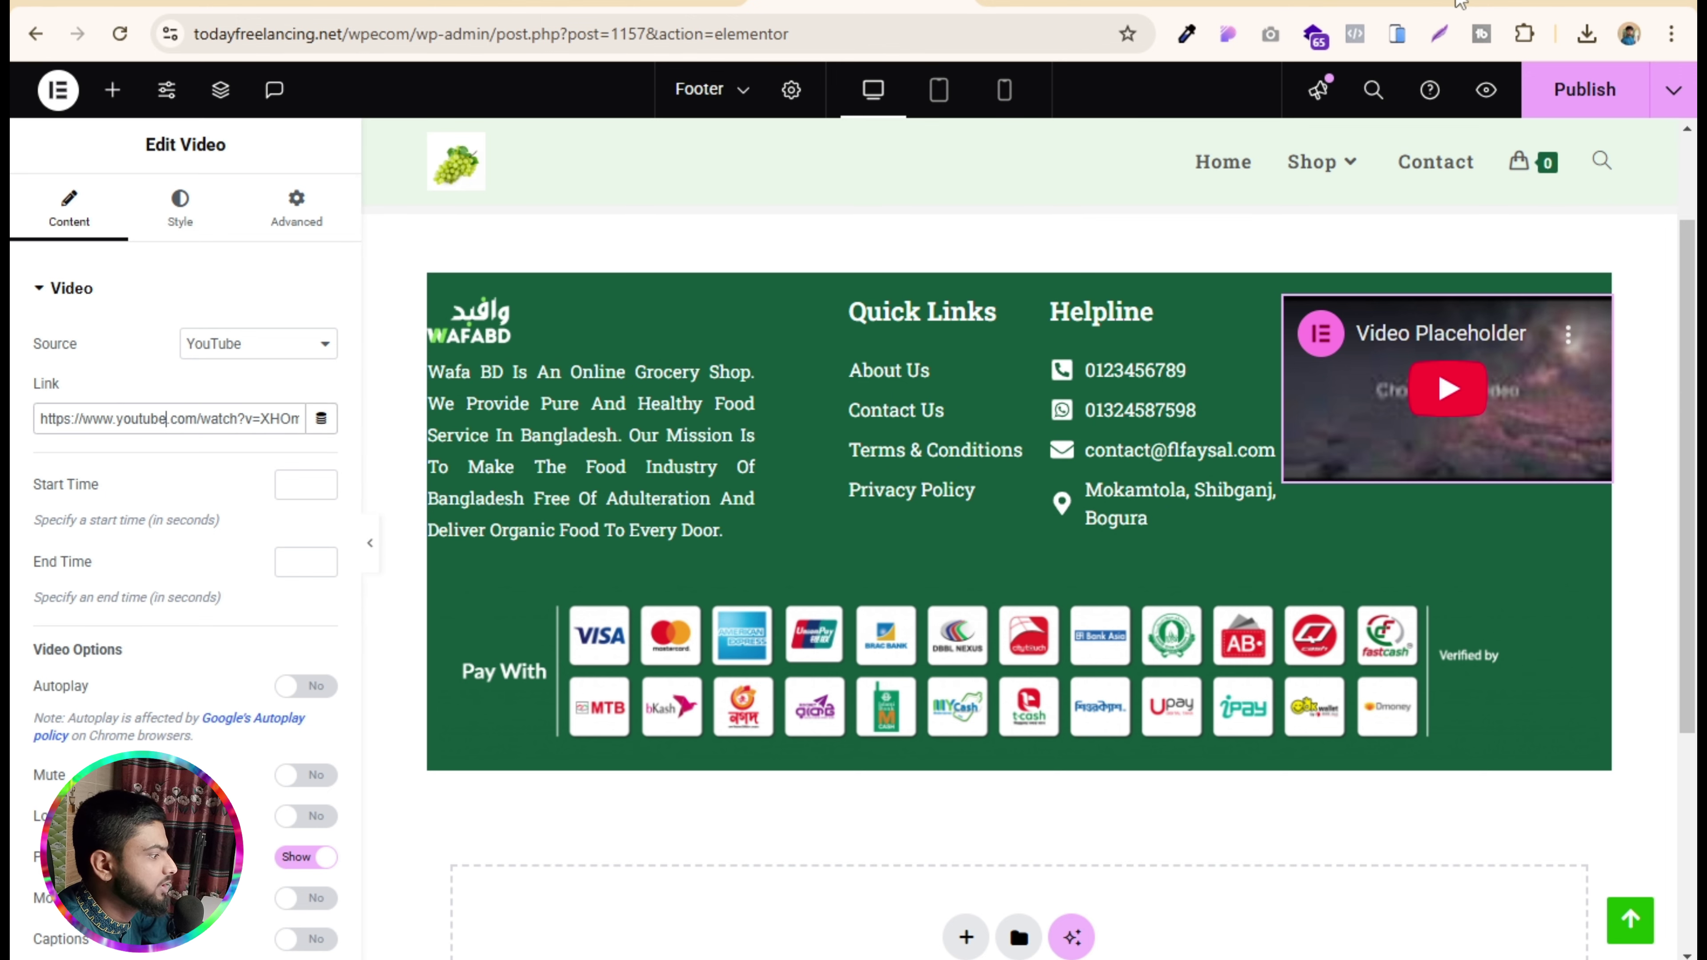
- Search YouTube for 'fl faysal' and copy the latest video's link
key(ctrl+t)
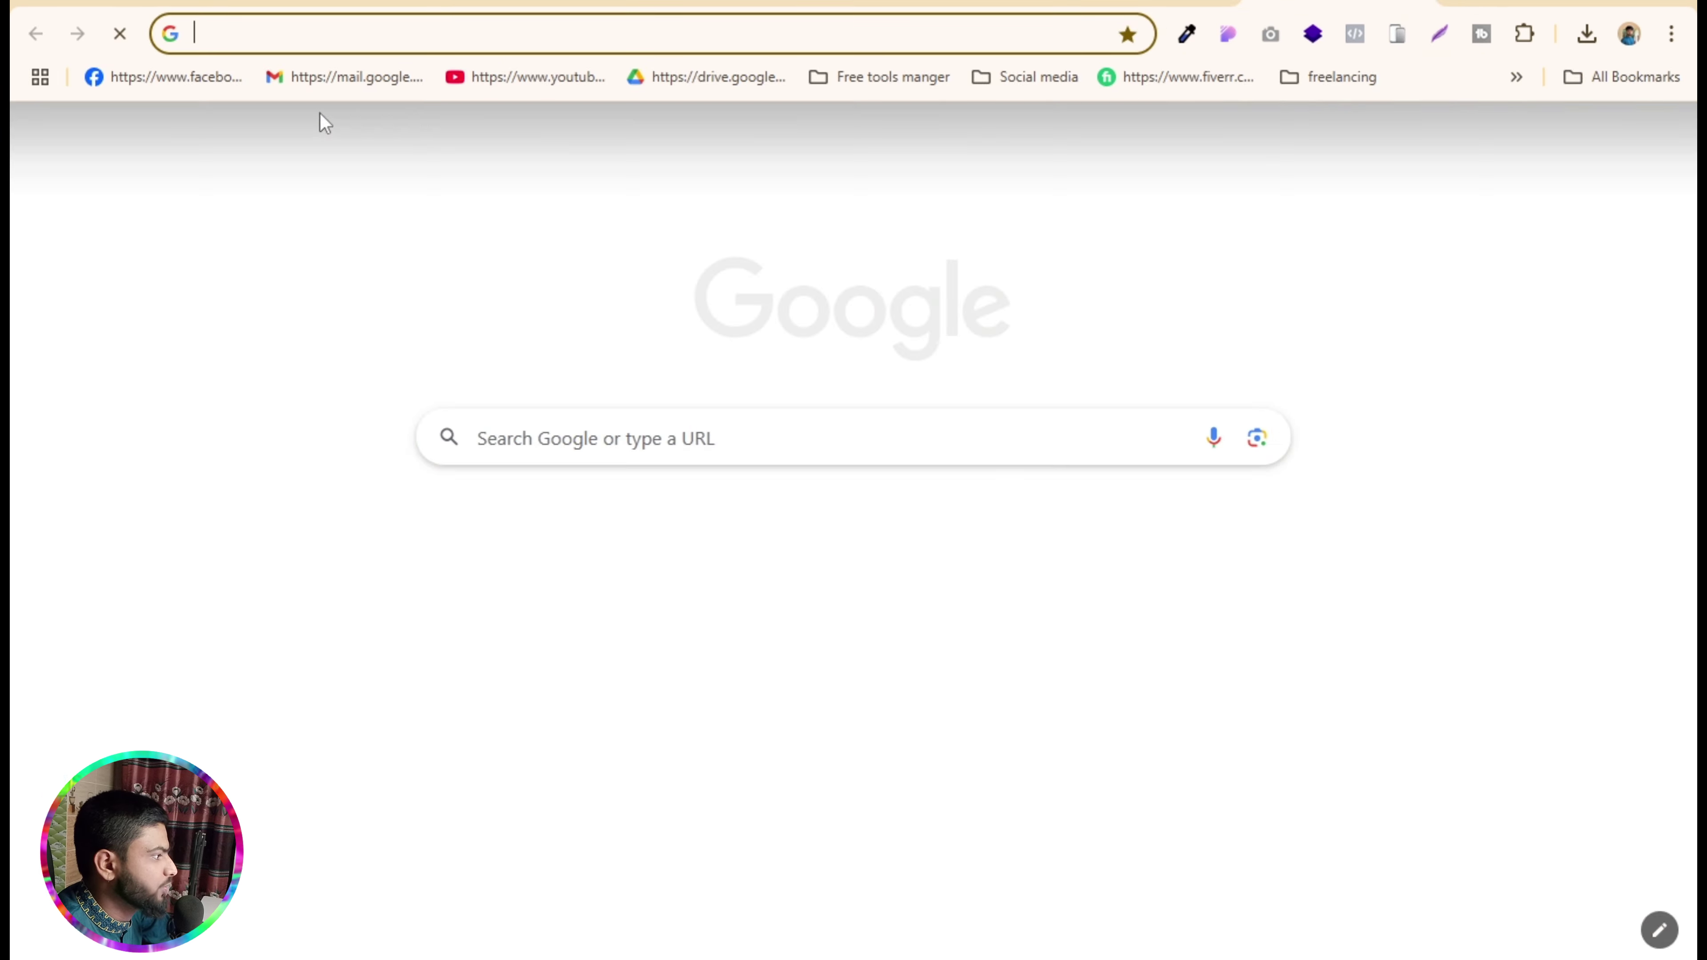
text(youtube.com)
key(Return)
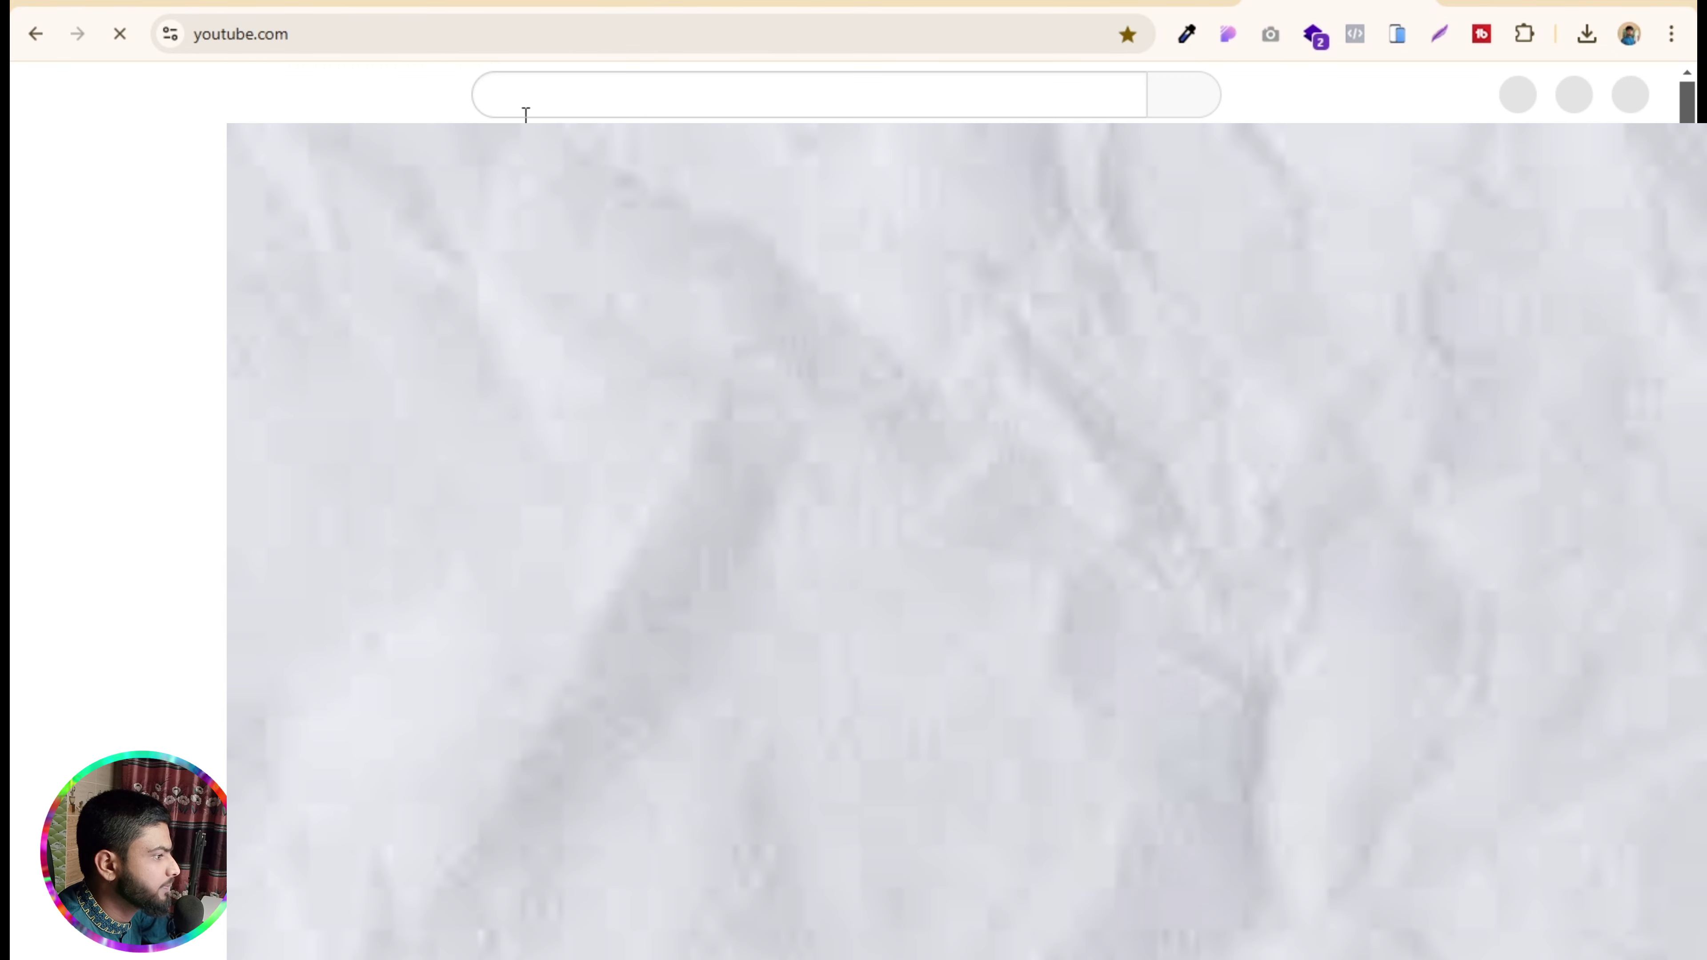
click(547, 99)
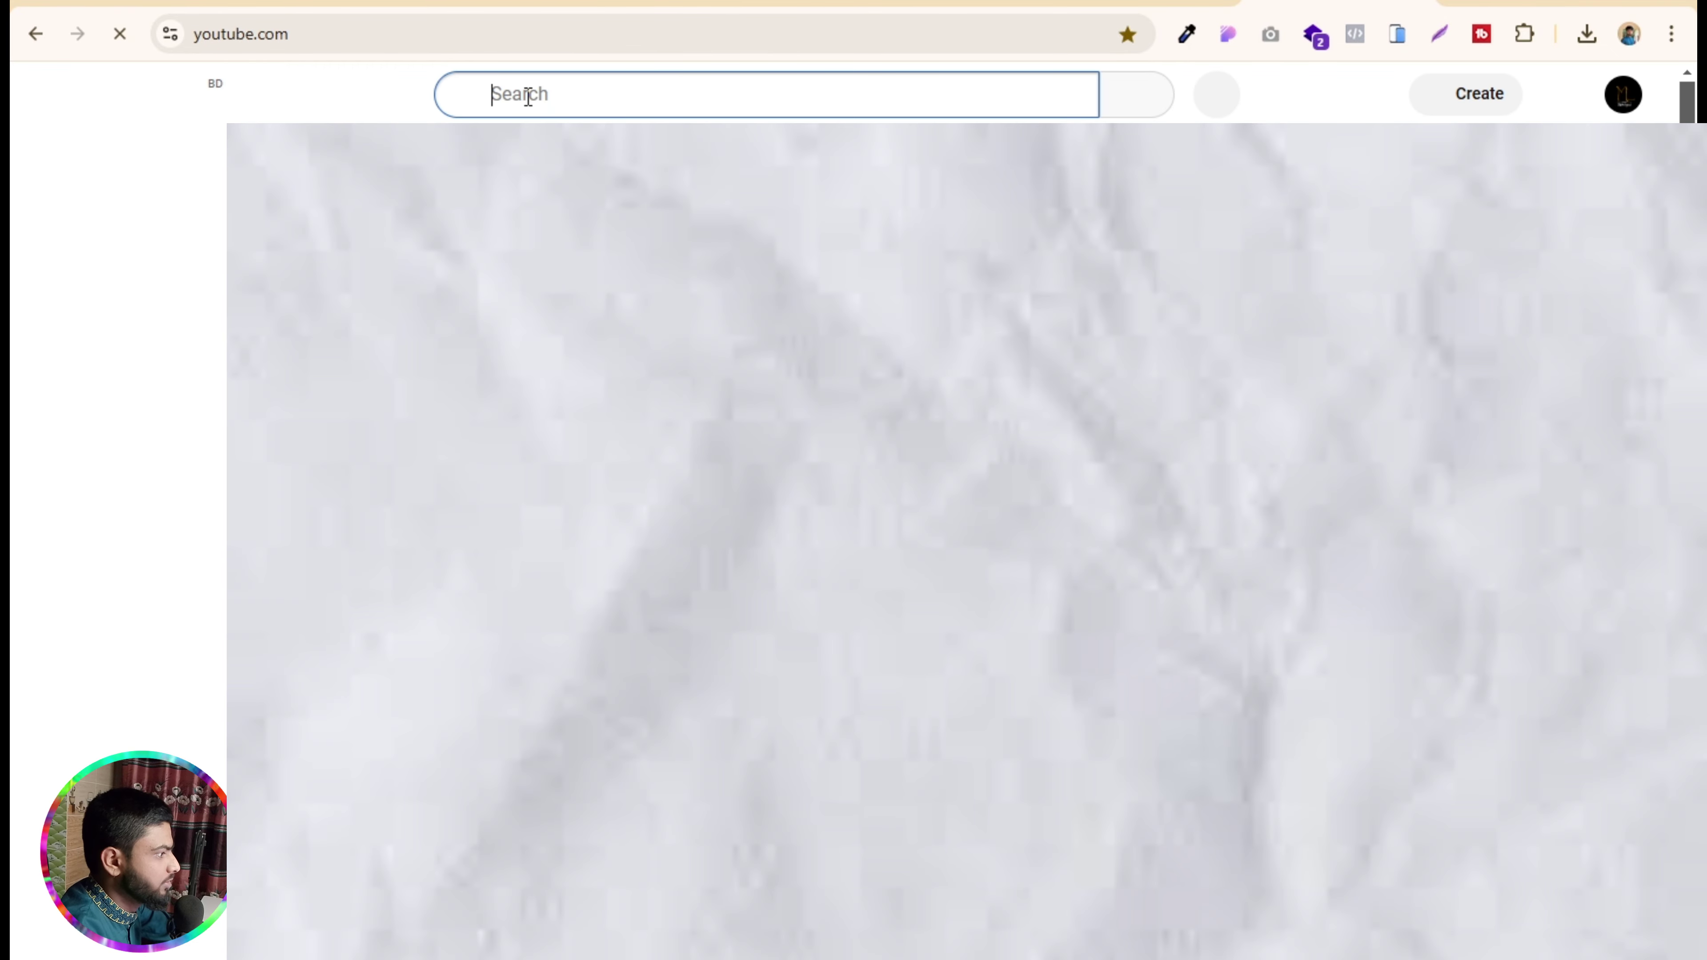
text(fl fa)
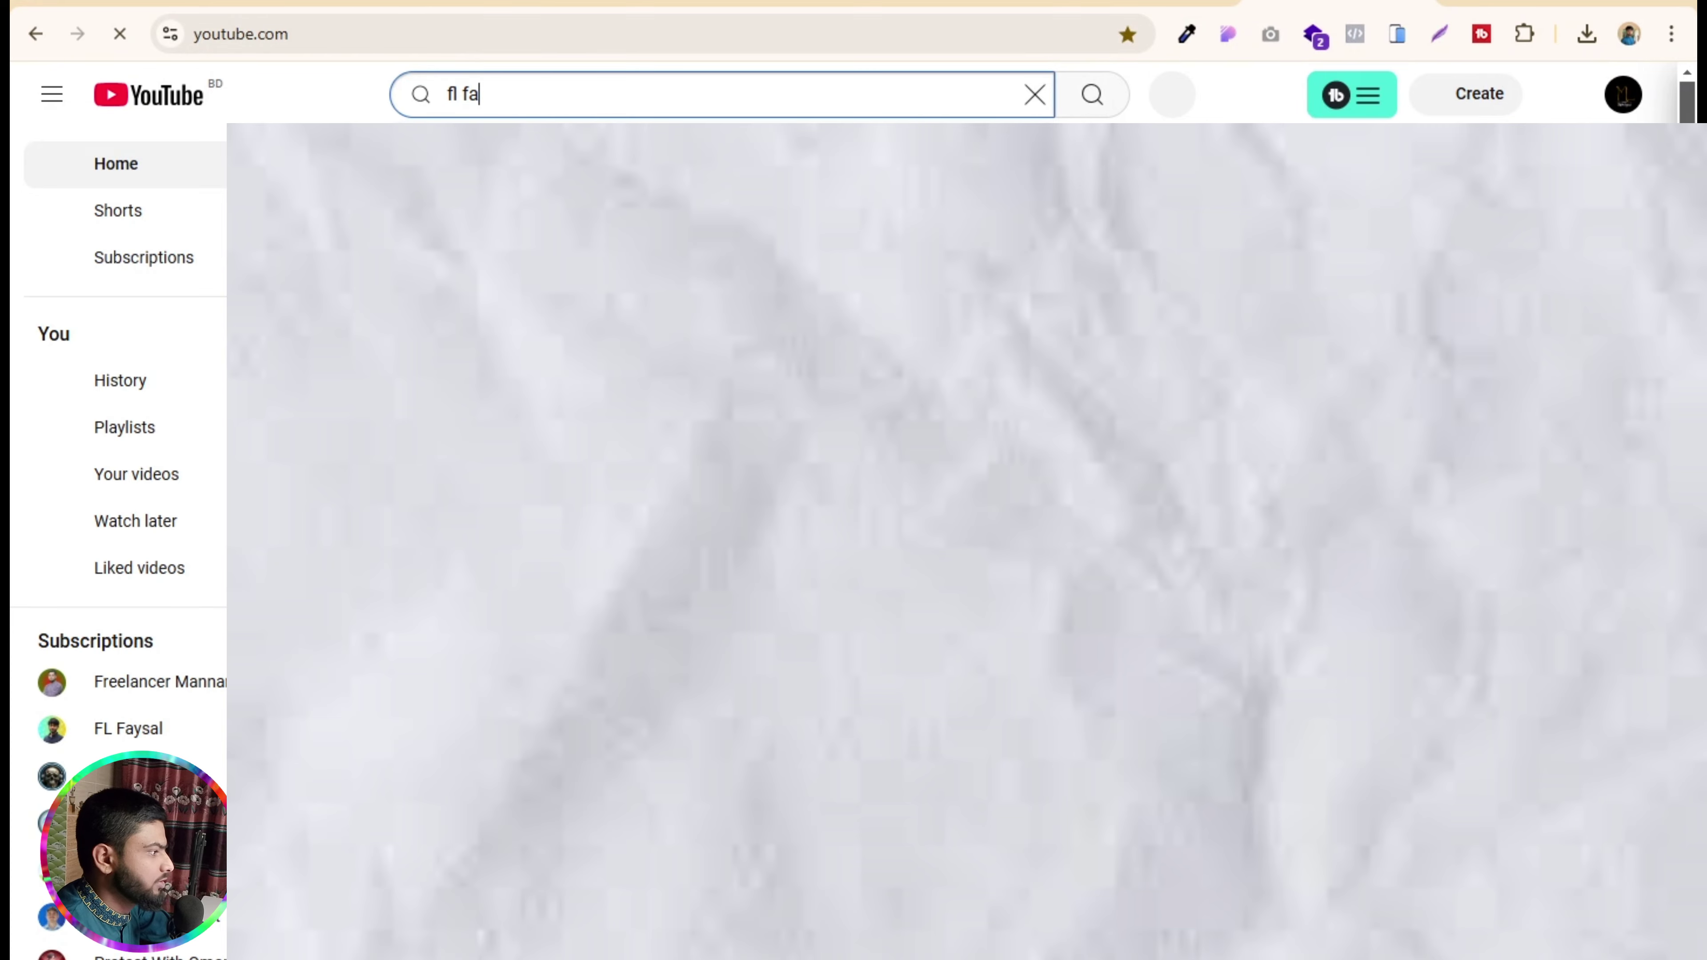
text(ysal)
key(Return)
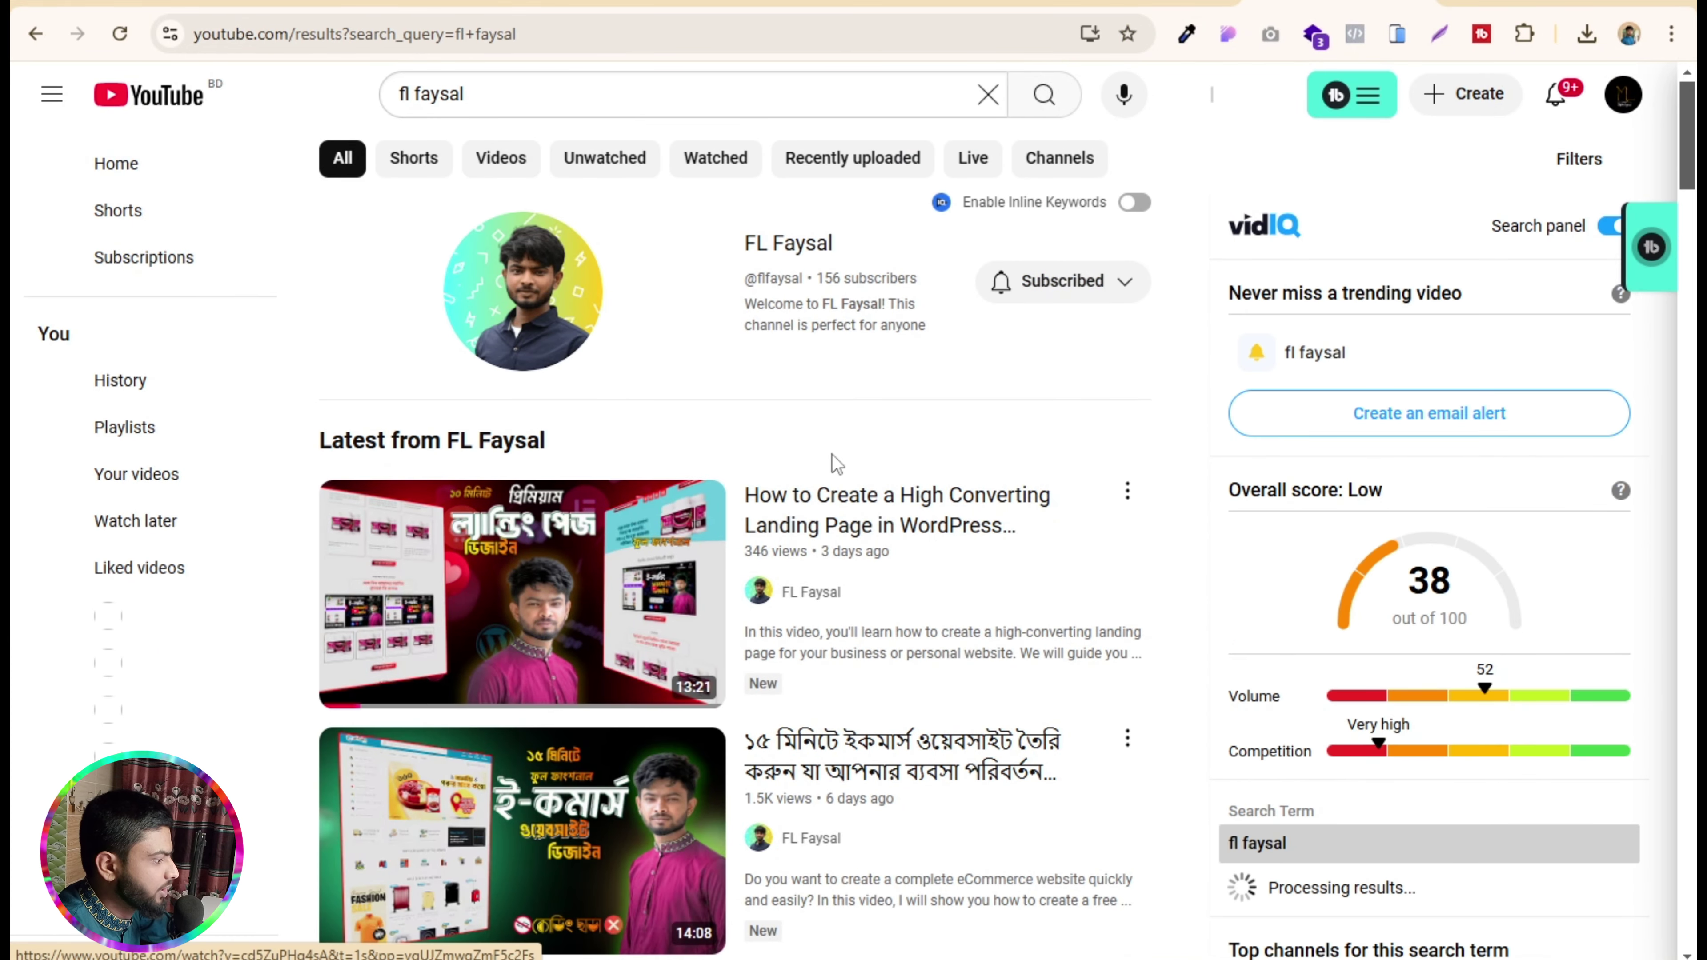
right_click(548, 561)
click(696, 464)
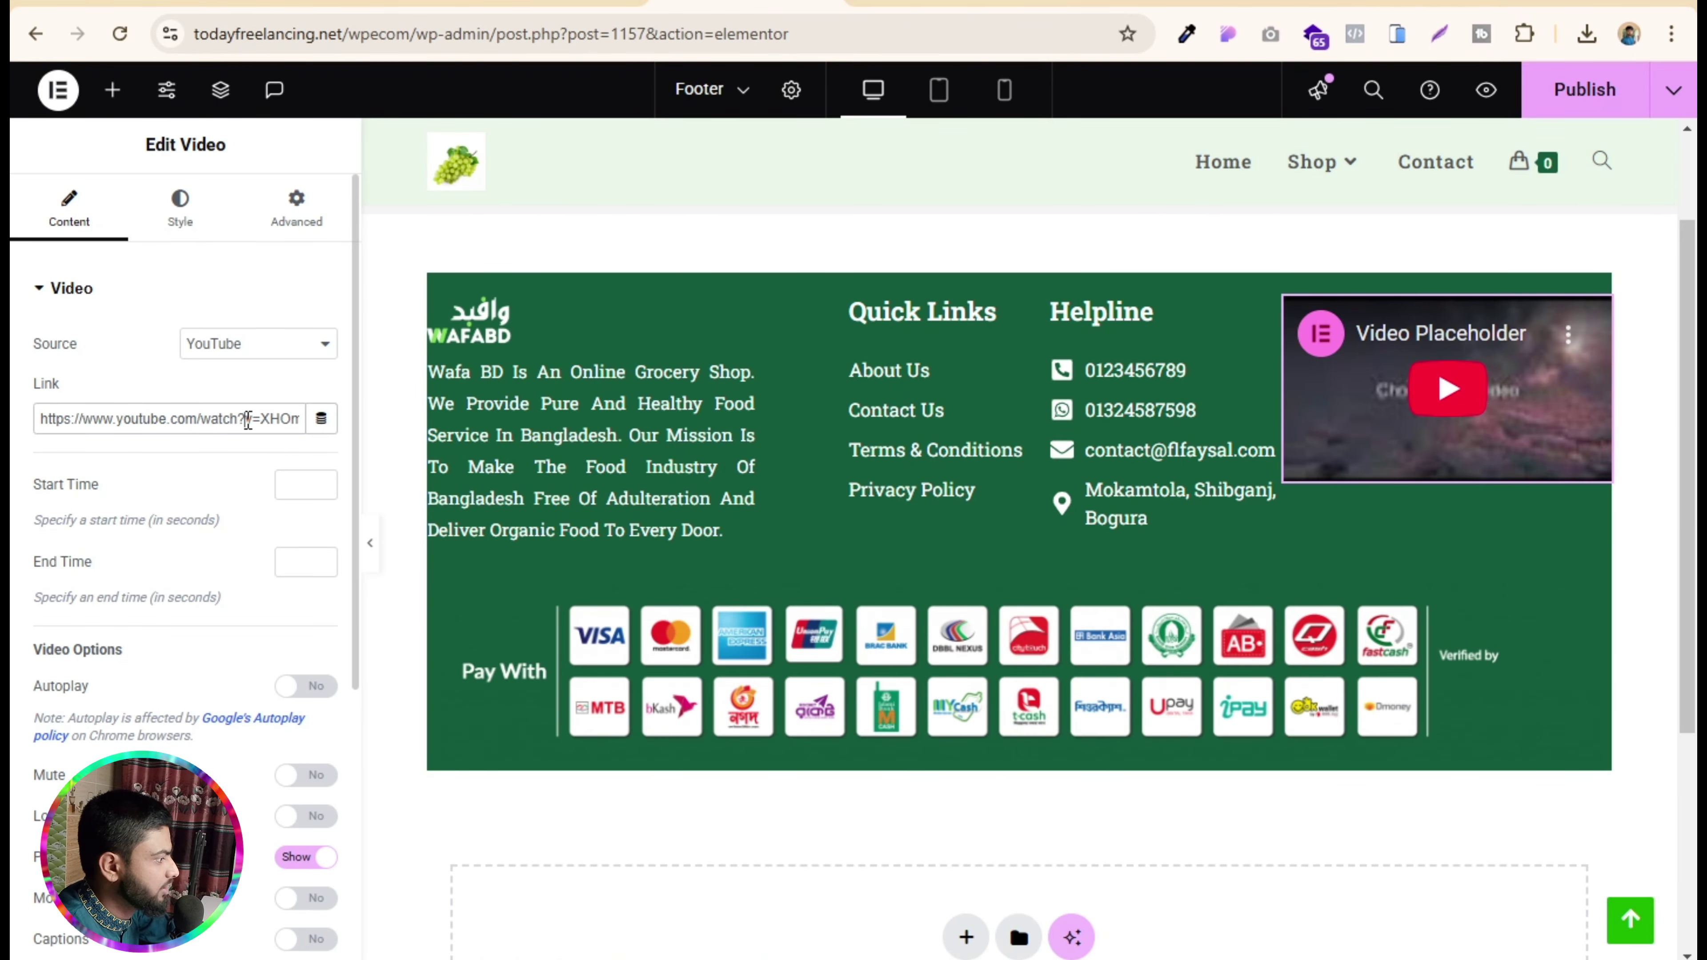
- Paste the copied YouTube URL into the footer video's Link field and publish the footer
triple_click(248, 420)
key(ctrl+v)
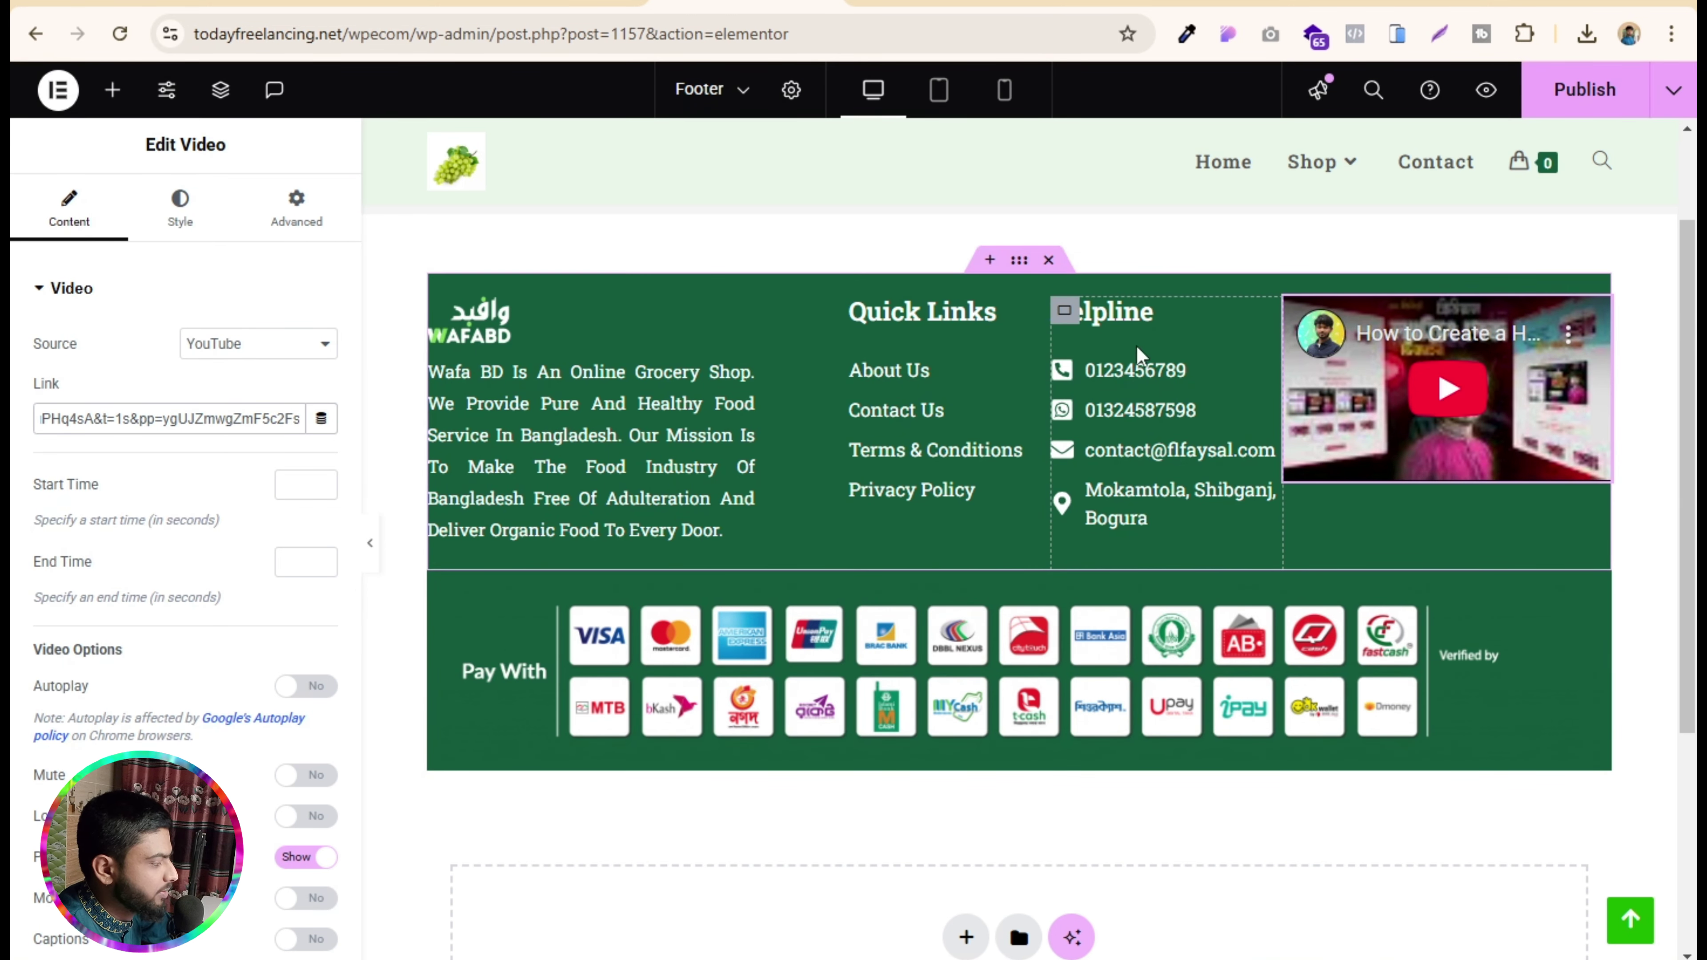
click(1593, 103)
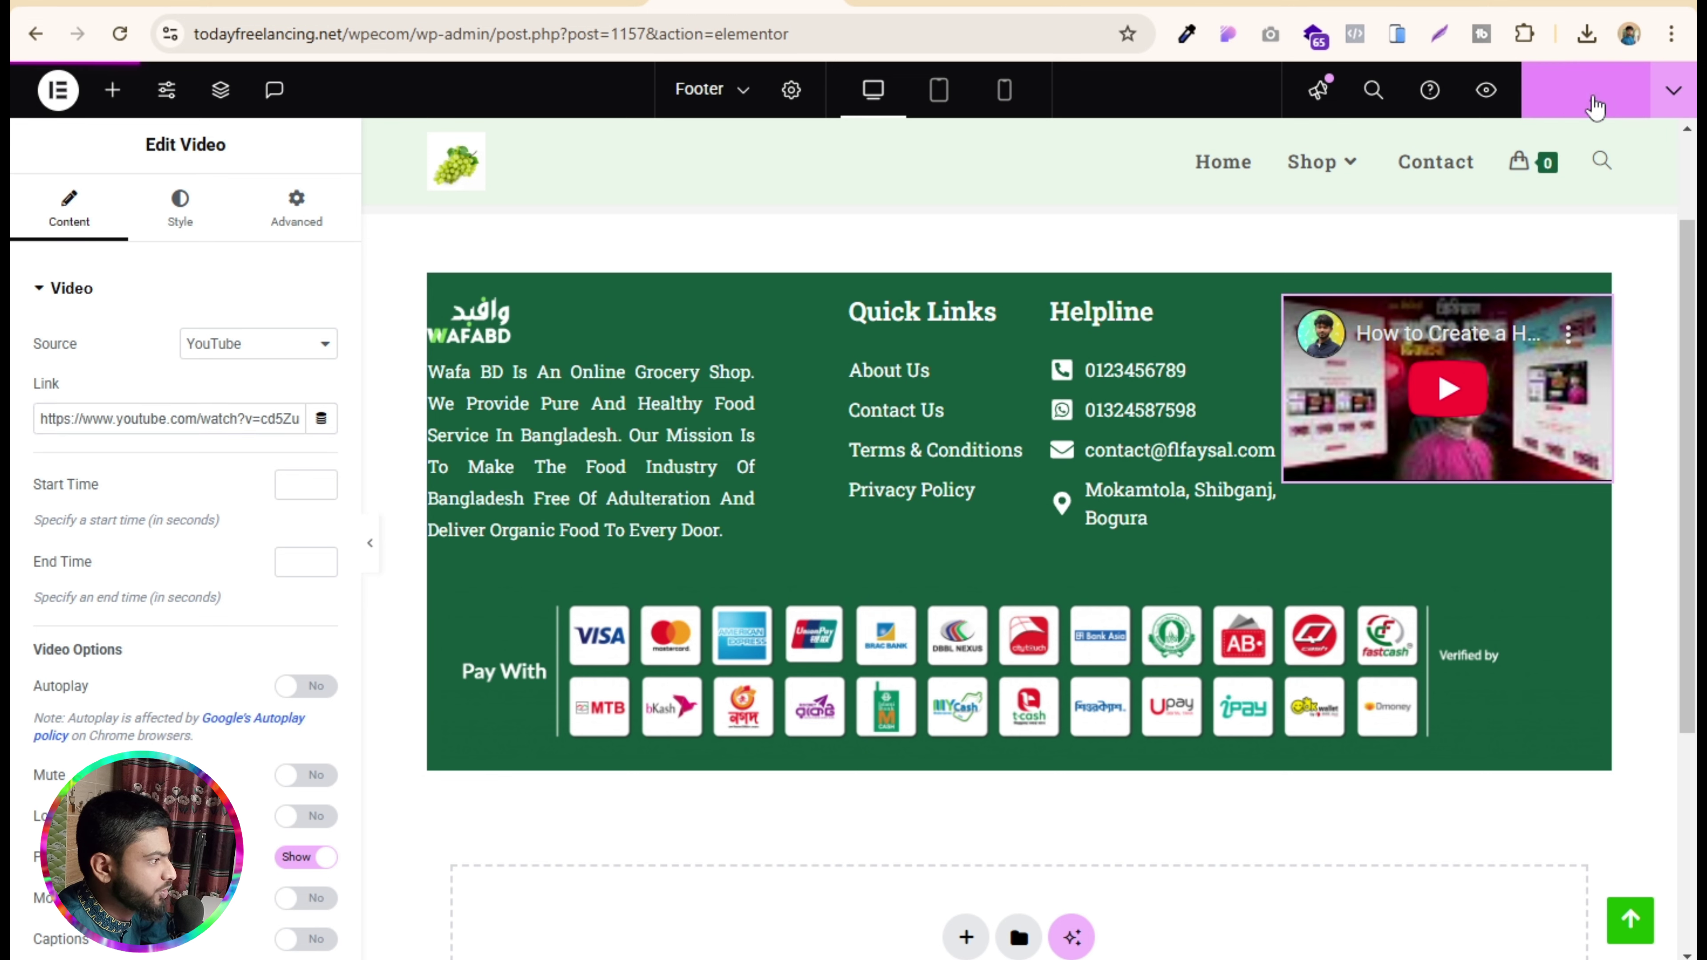
- Return to the WordPress admin tab and visit the live site
click(921, 8)
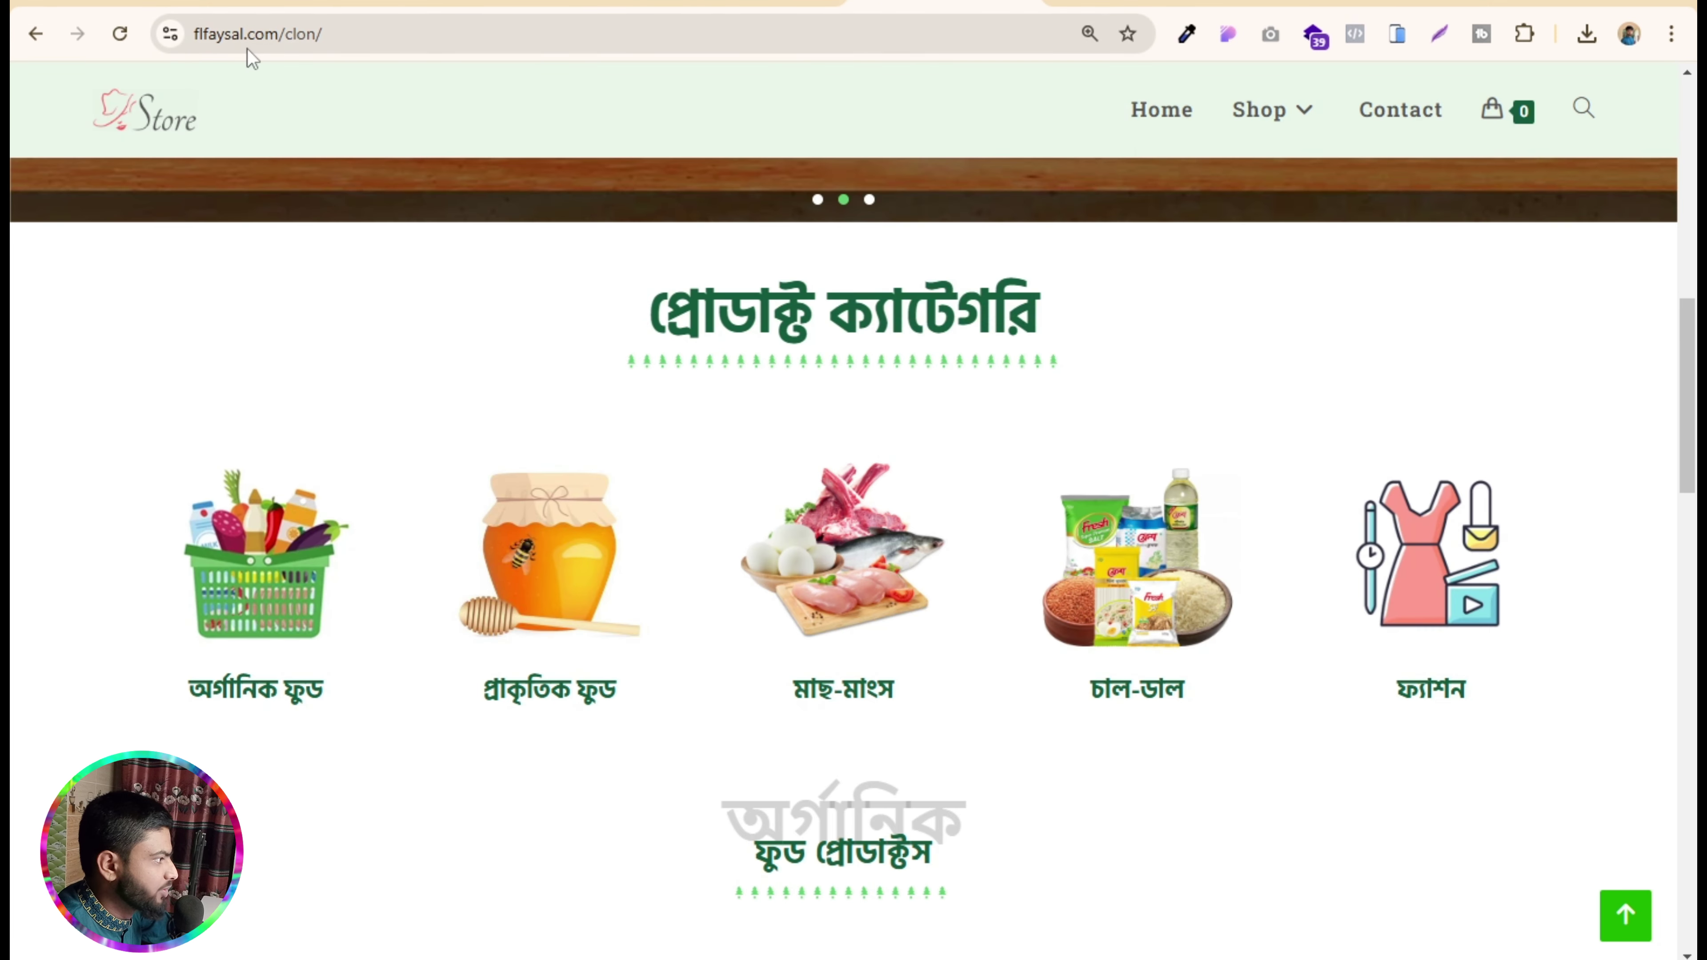
click(548, 4)
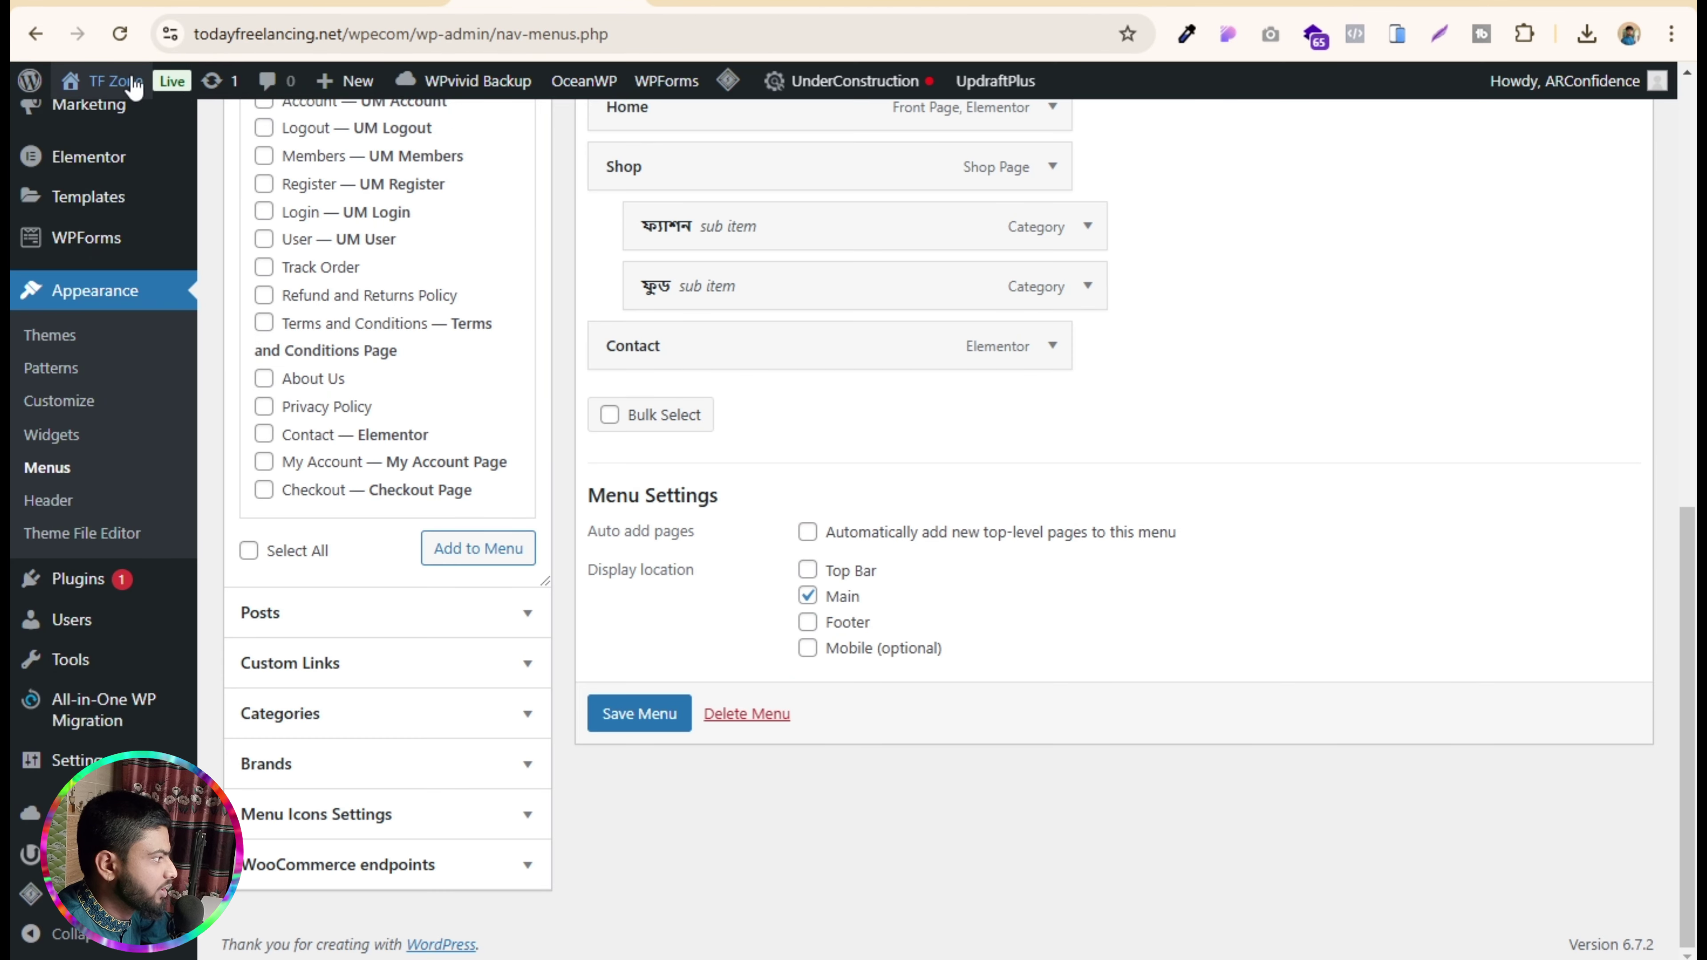
mouse_move(107, 82)
click(69, 123)
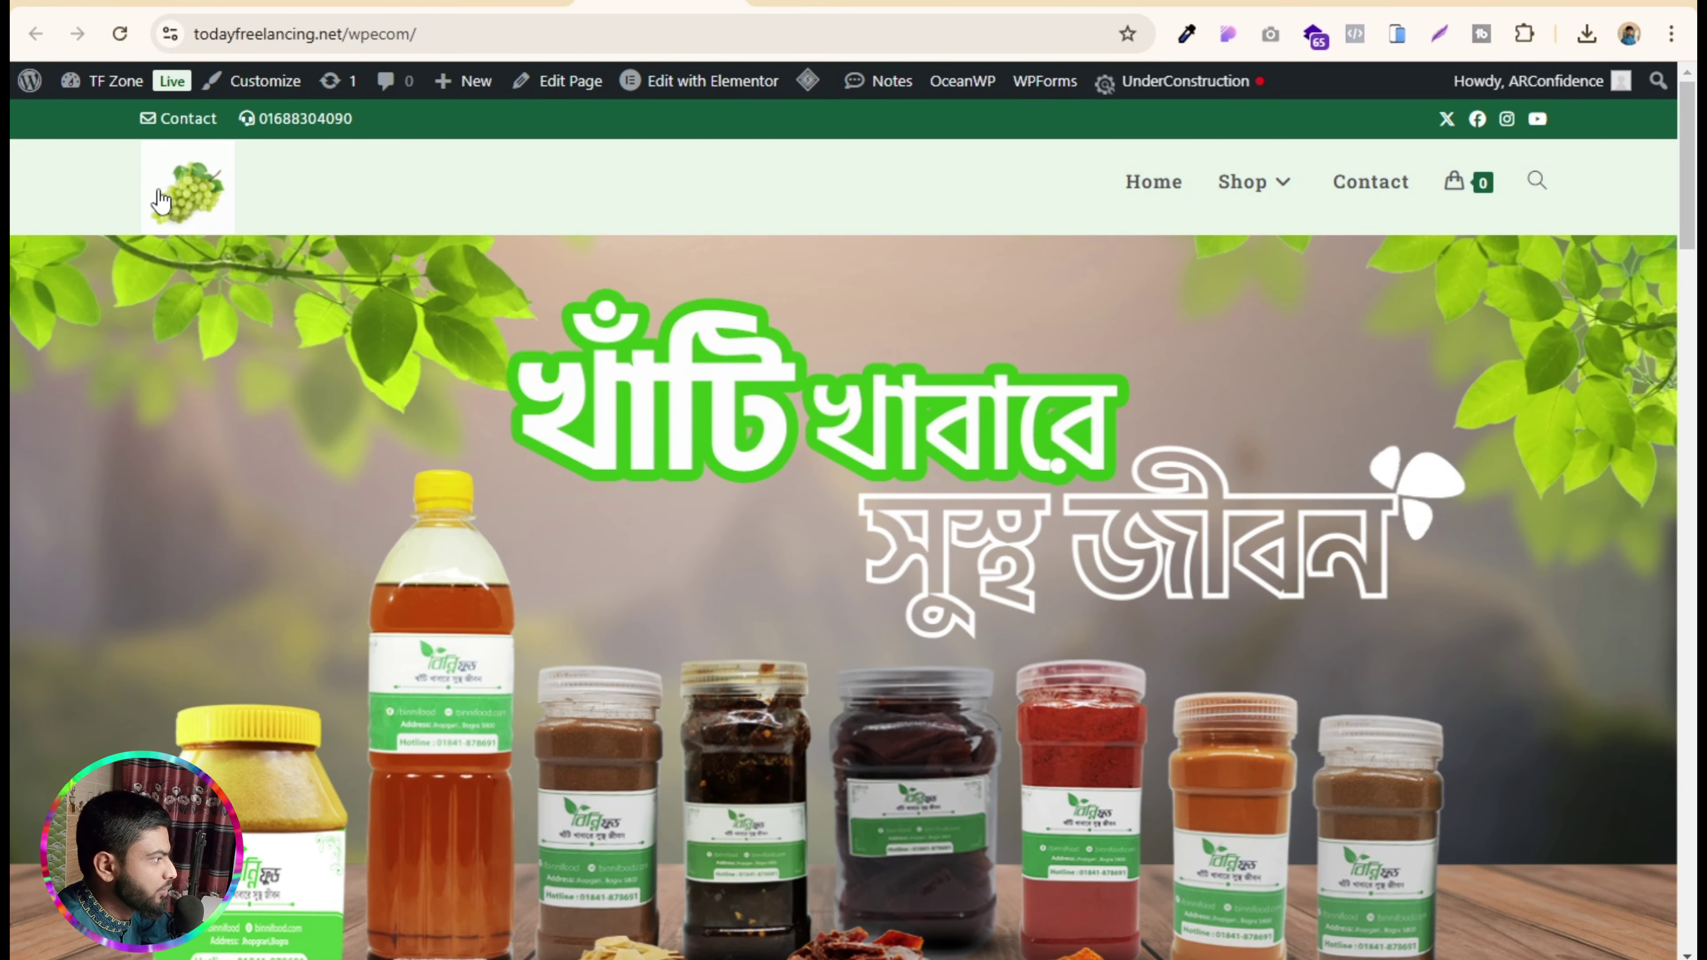
scroll(941, 403, down, 10)
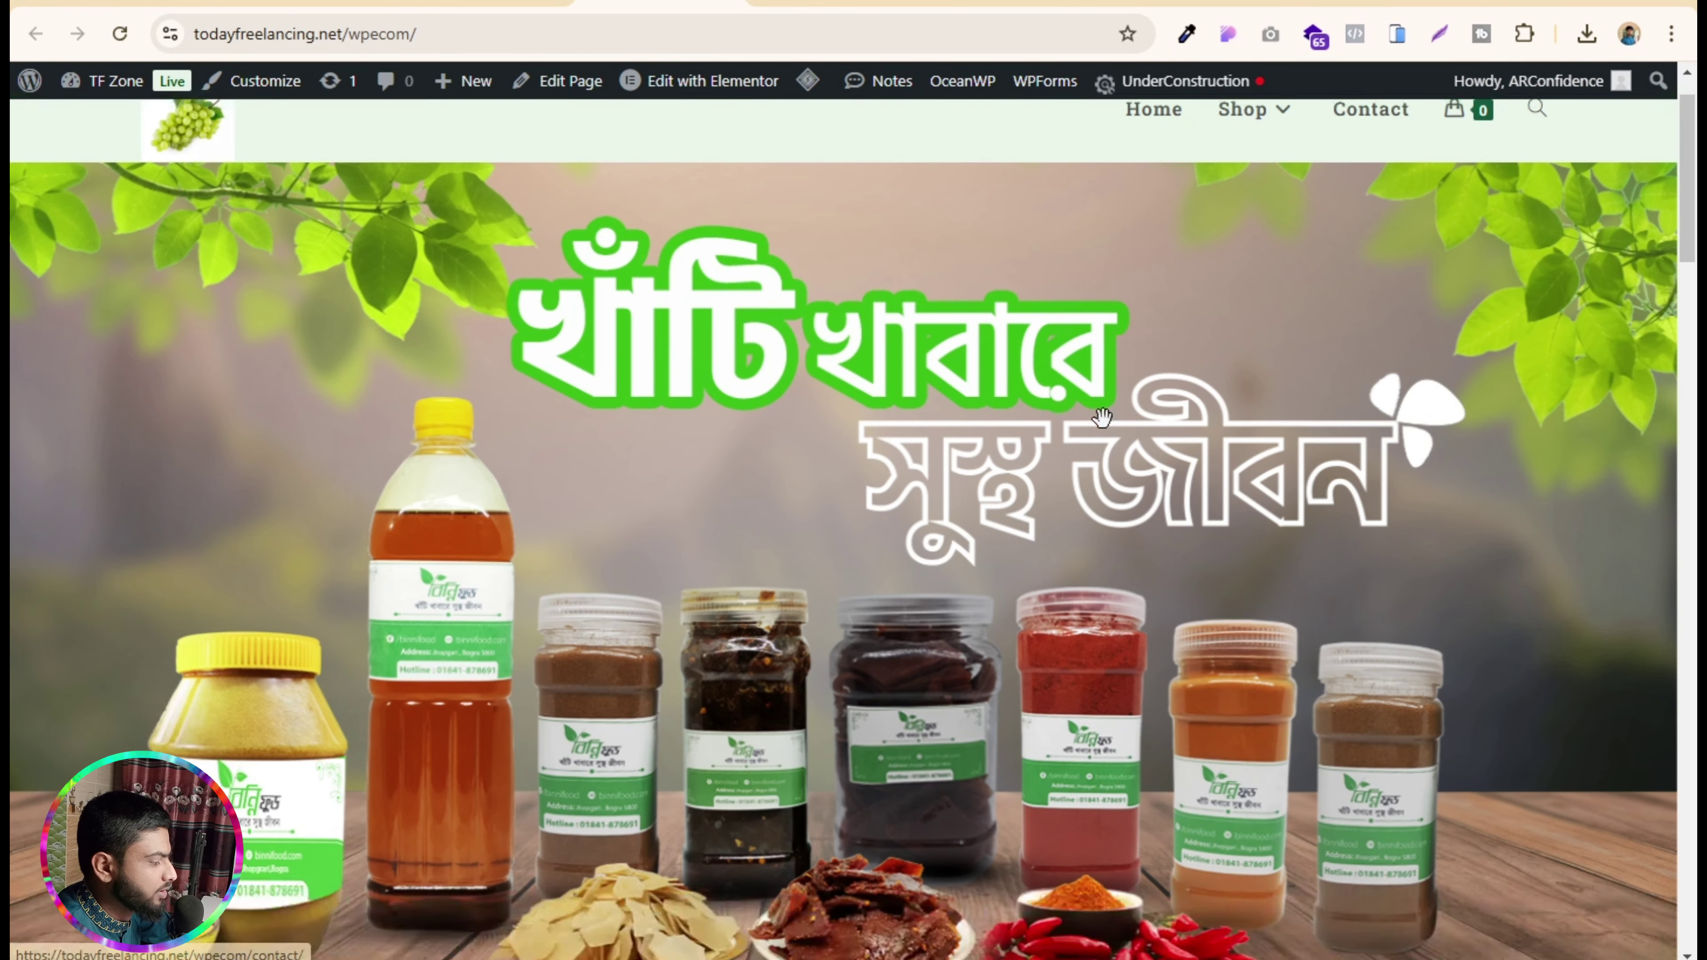
scroll(891, 407, down, 15)
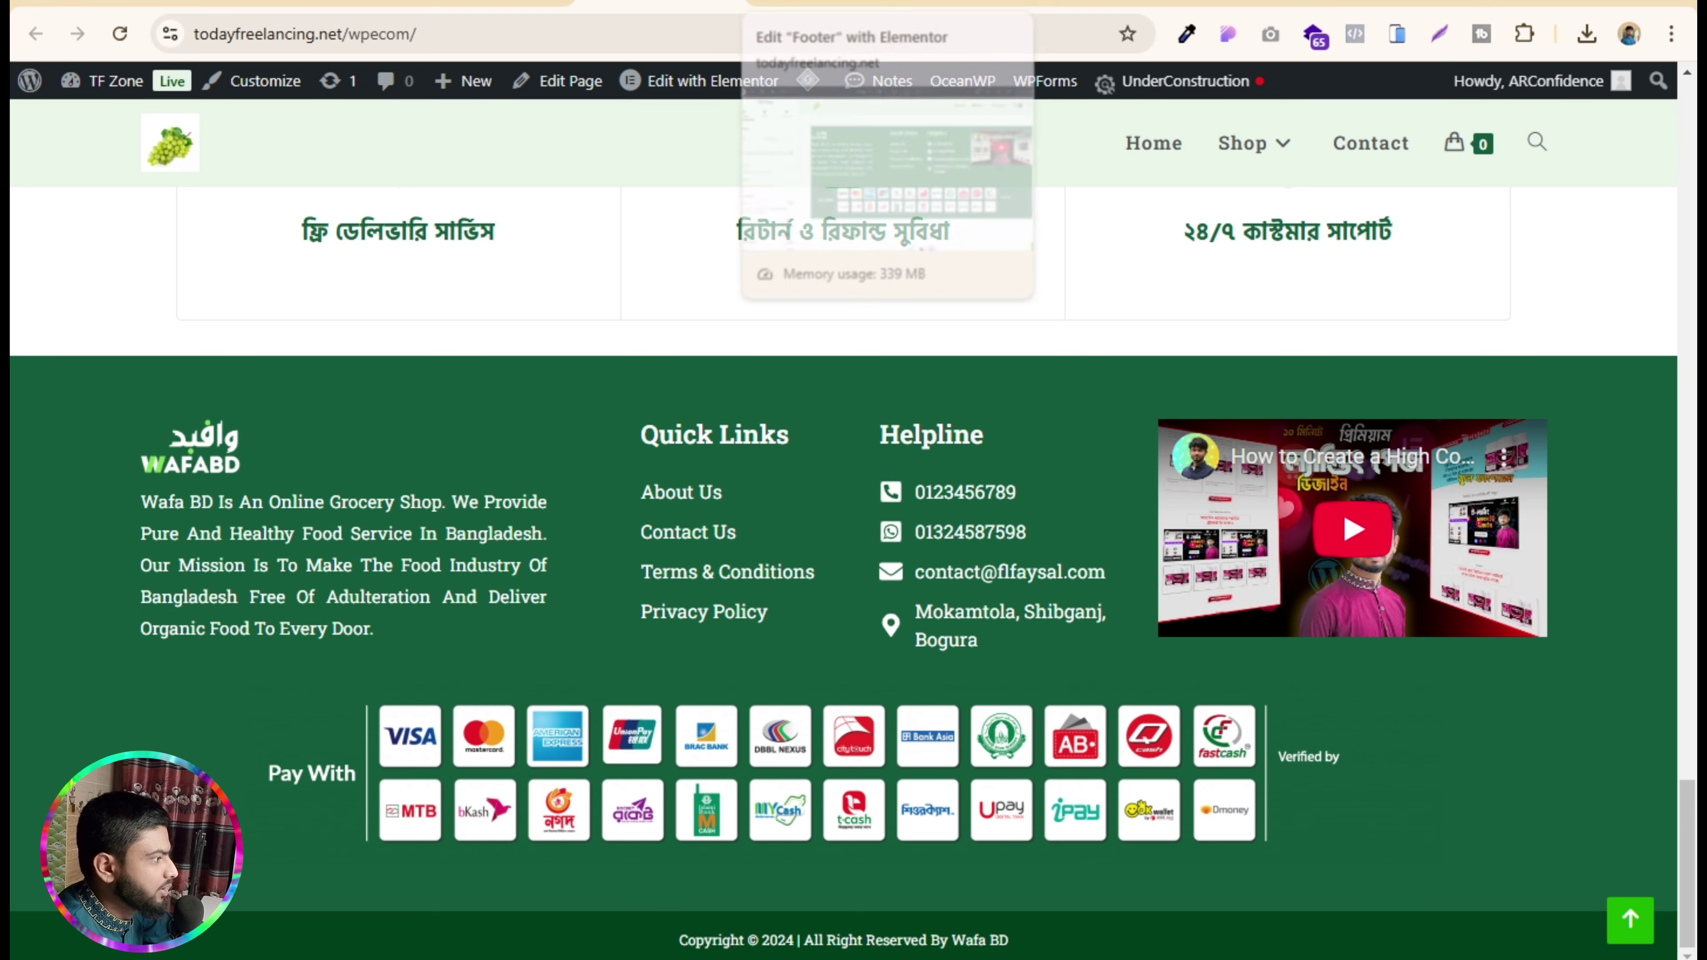
scroll(481, 235, up, 20)
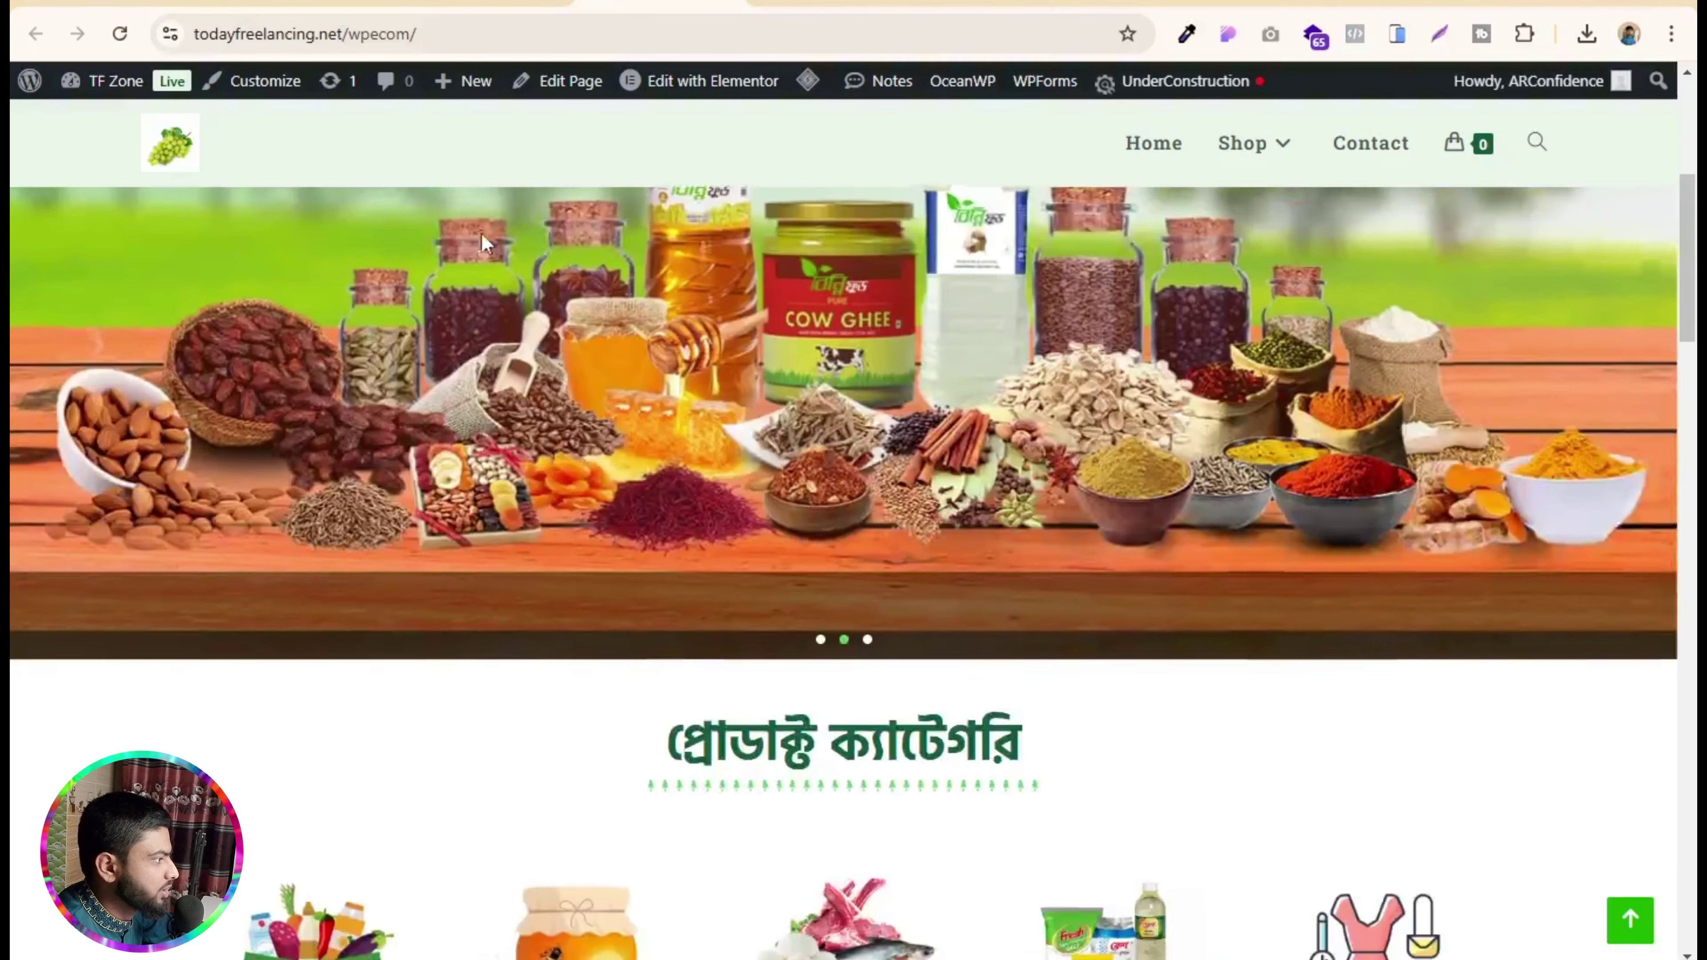
scroll(481, 233, up, 5)
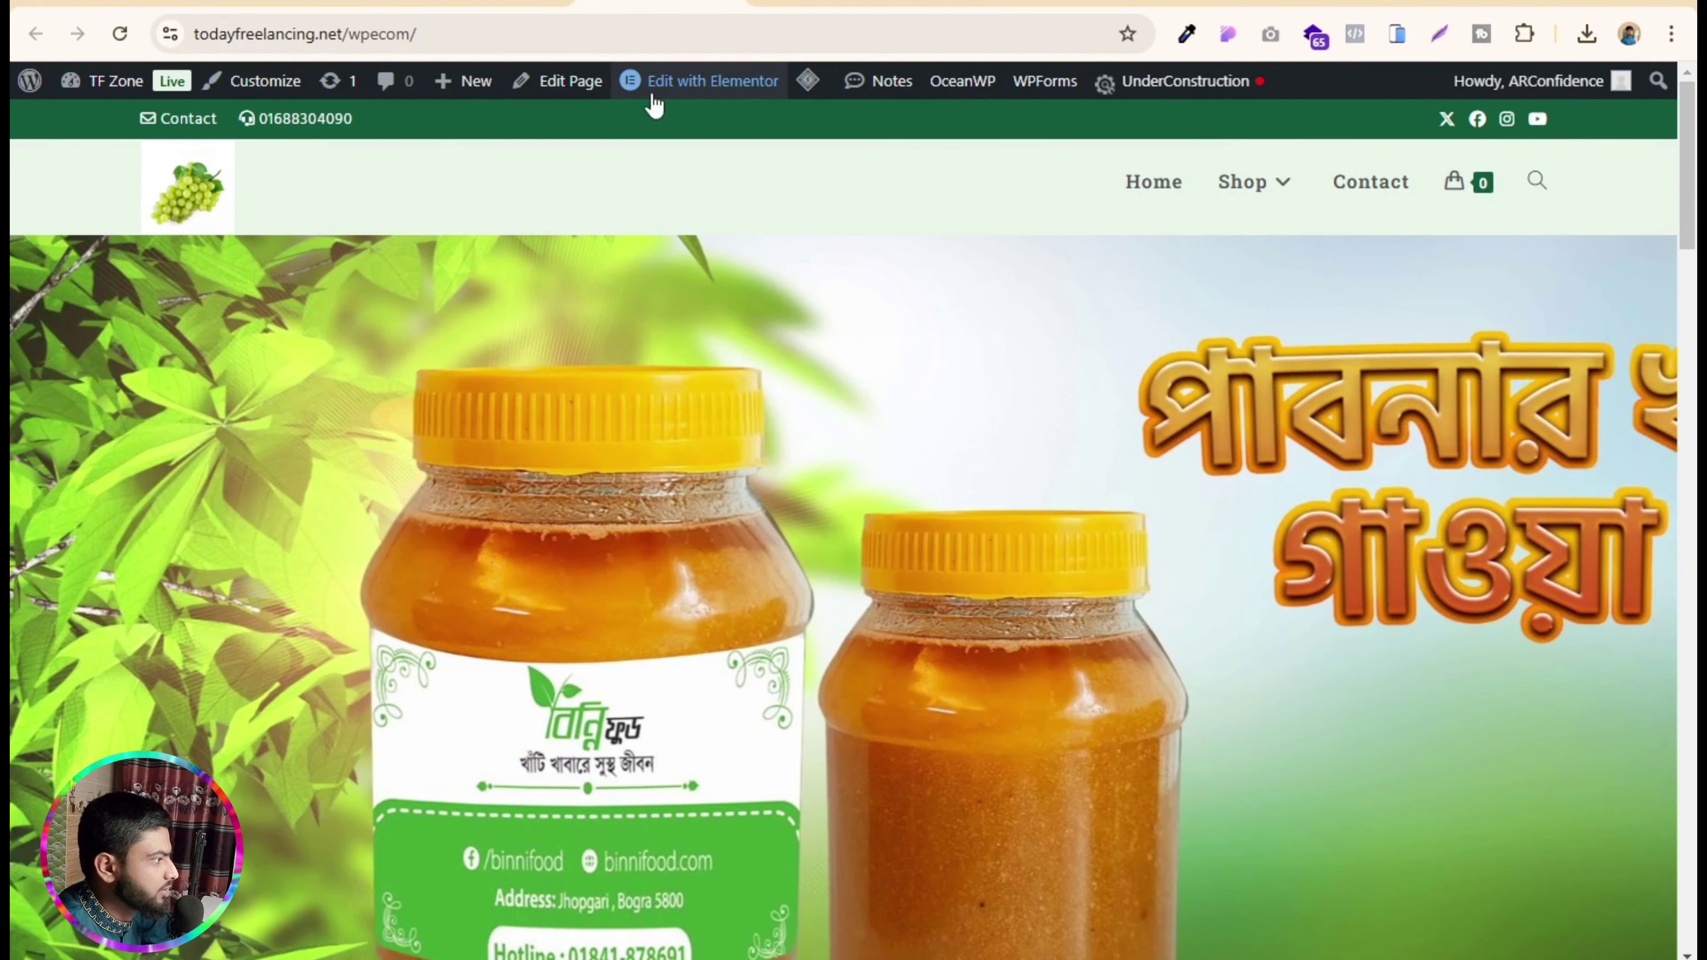
- Open the Customizer's Top Bar > Content settings
click(267, 84)
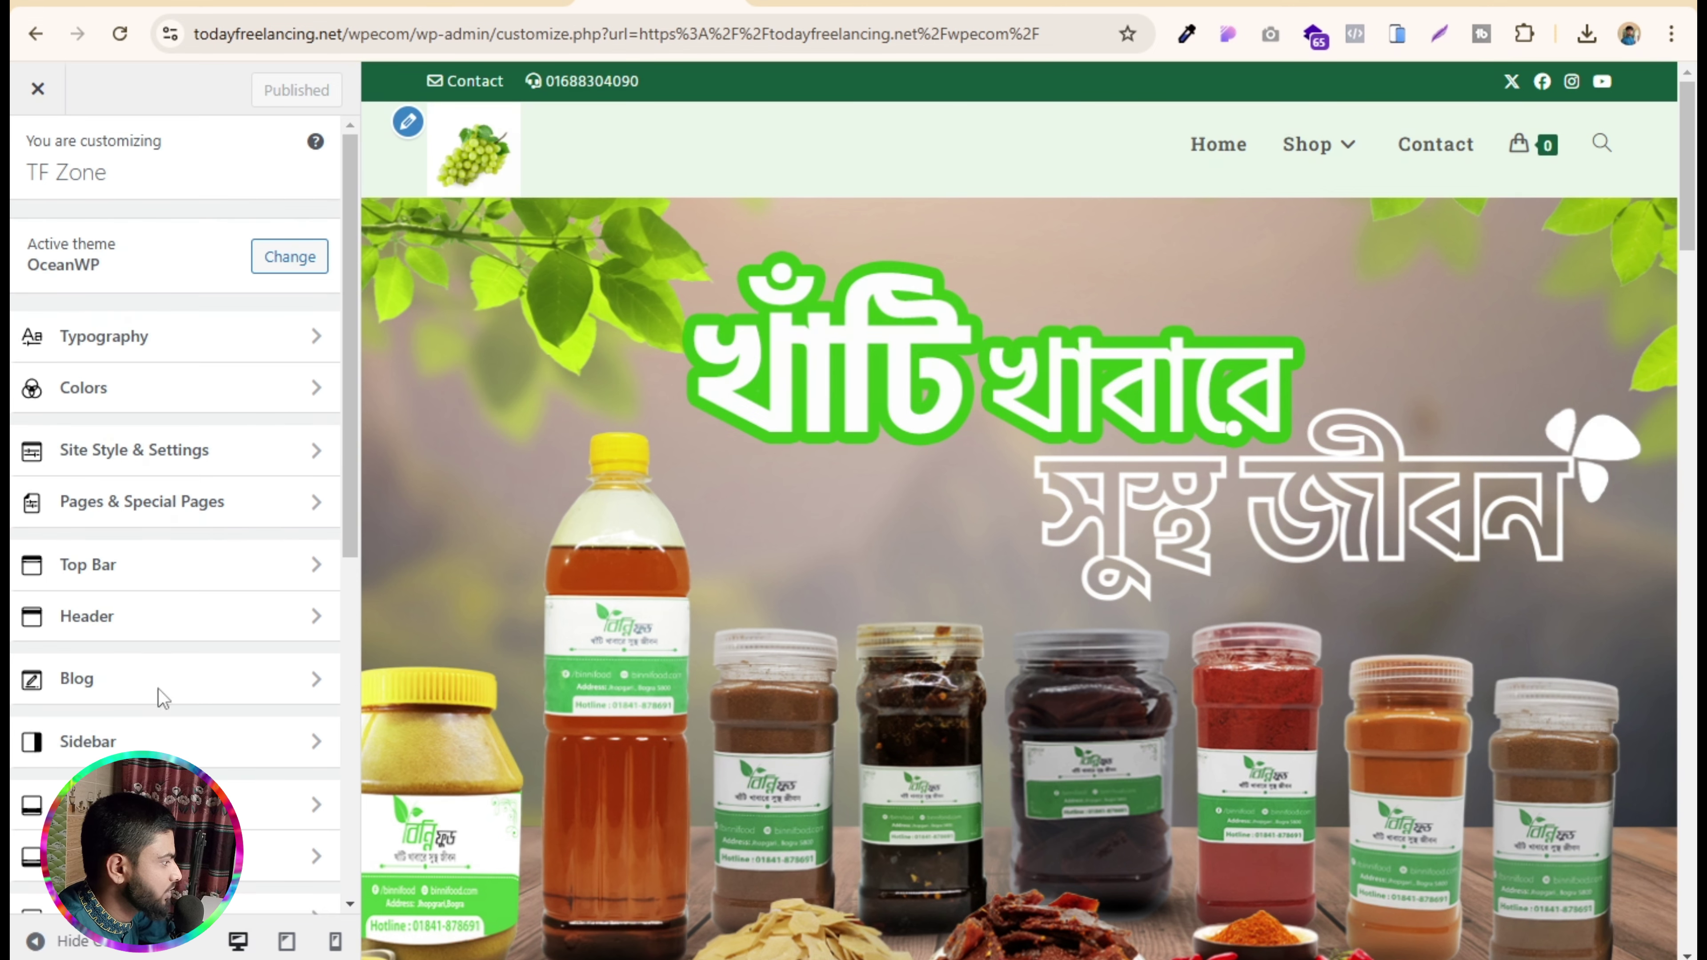
click(286, 579)
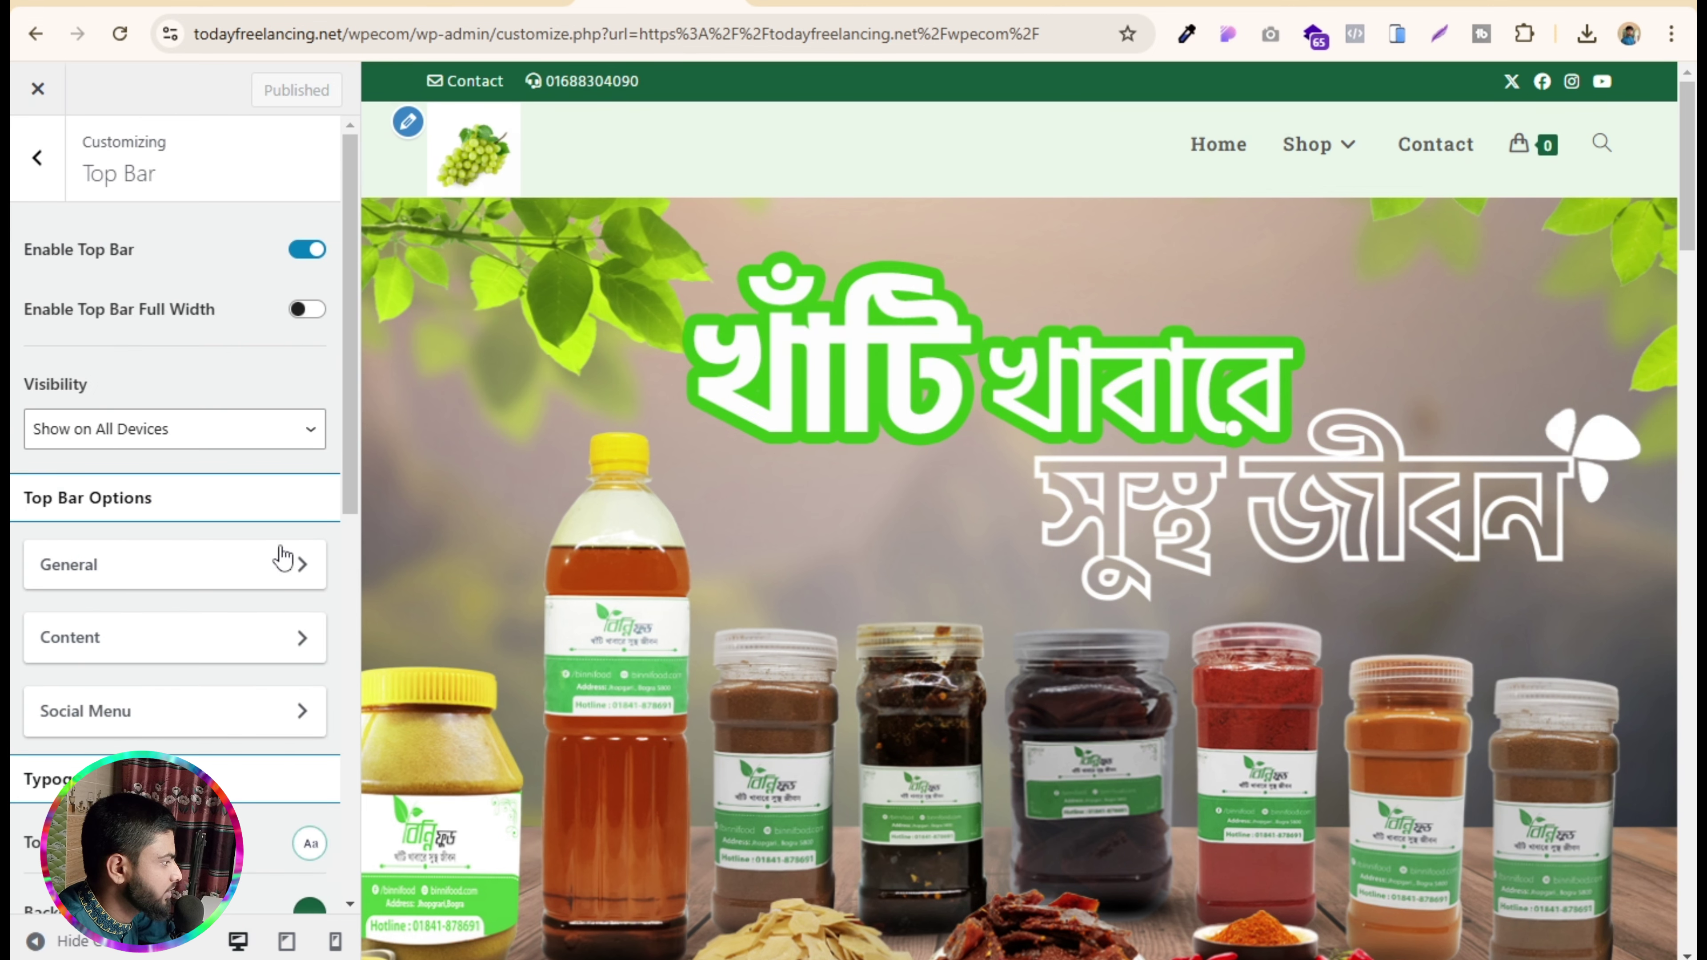
scroll(158, 382, down, 5)
scroll(160, 382, up, 5)
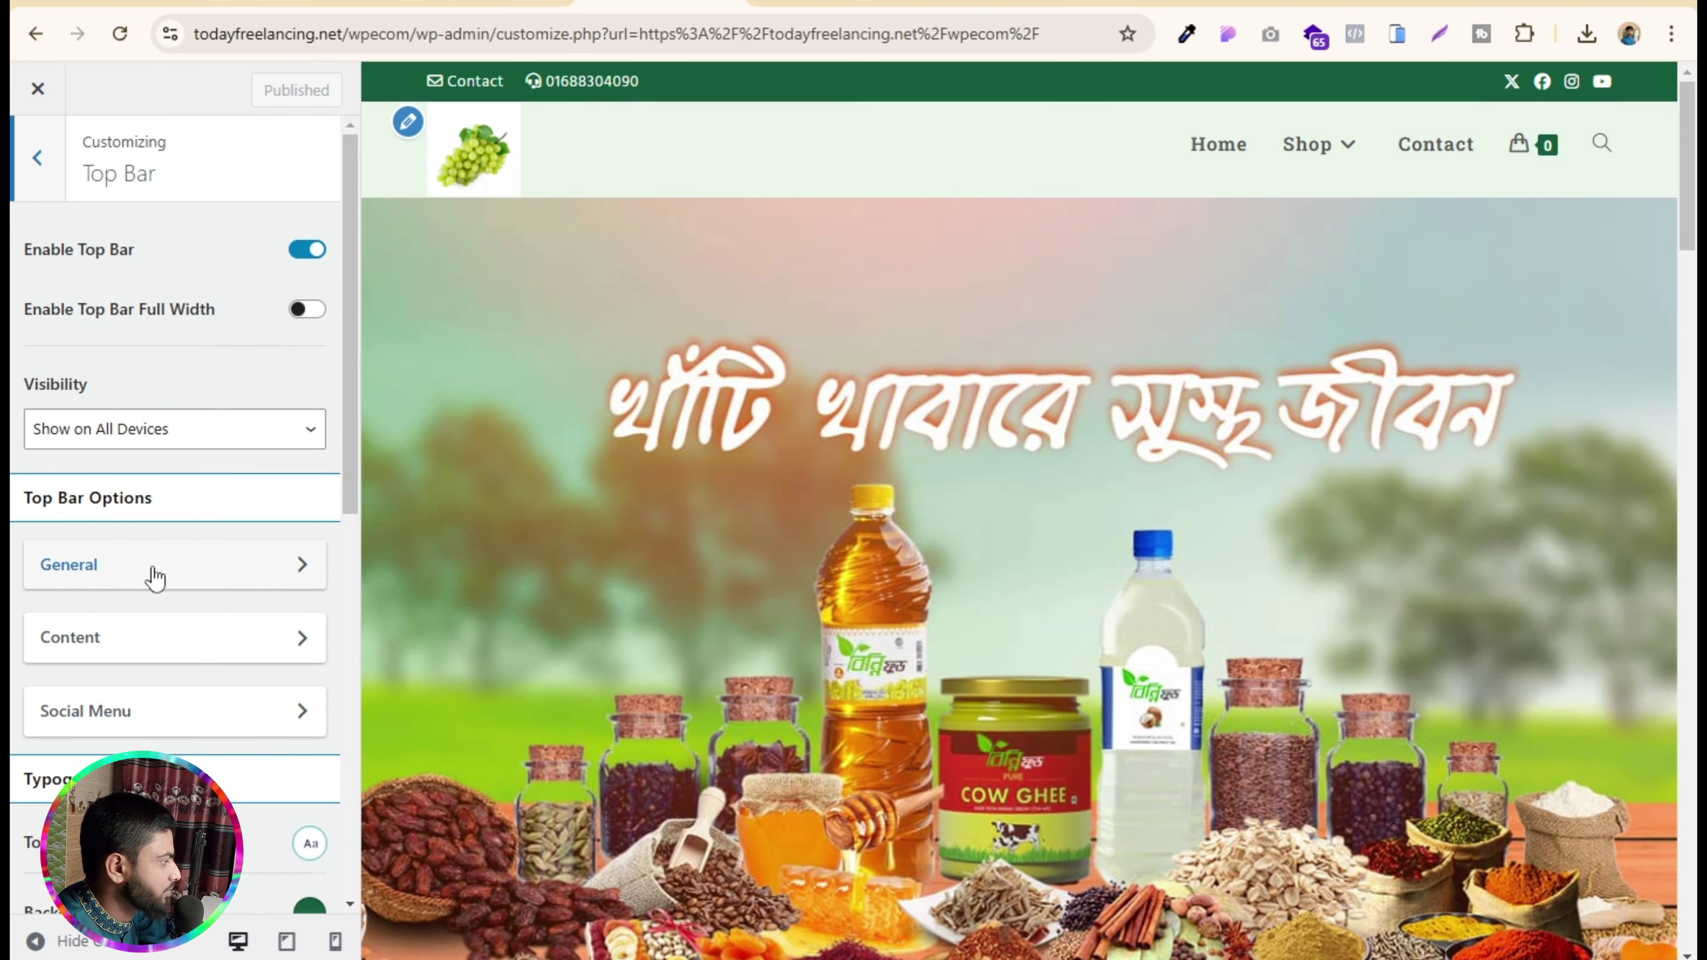
click(164, 649)
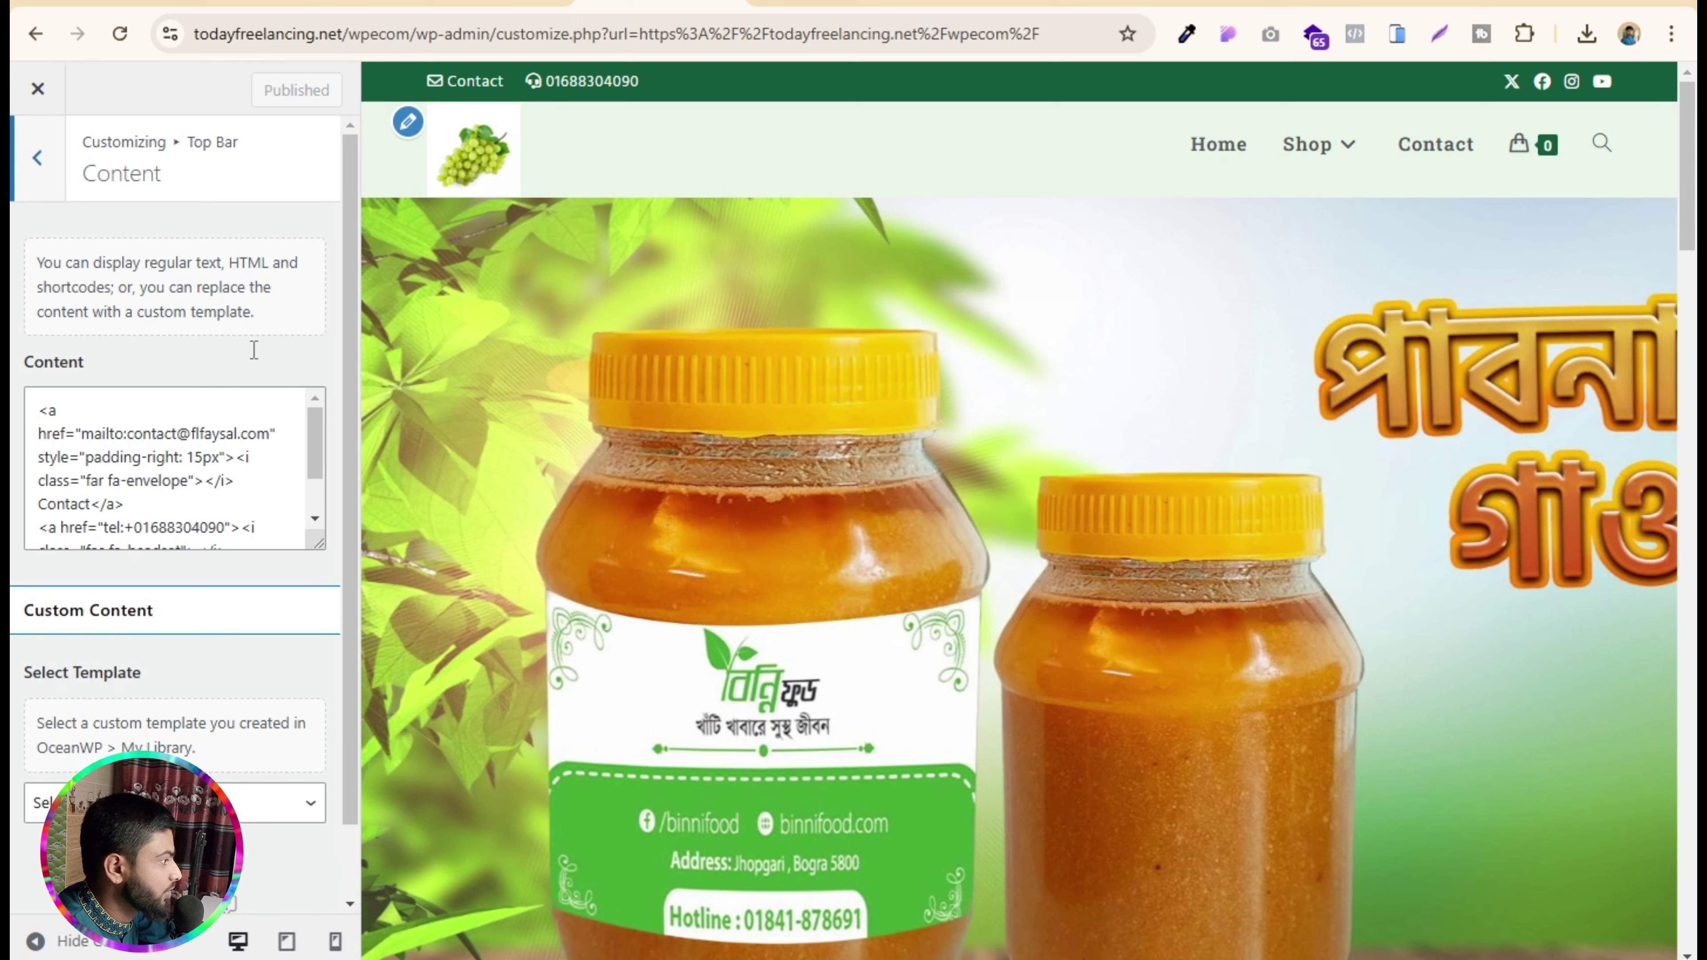
scroll(167, 438, down, 1)
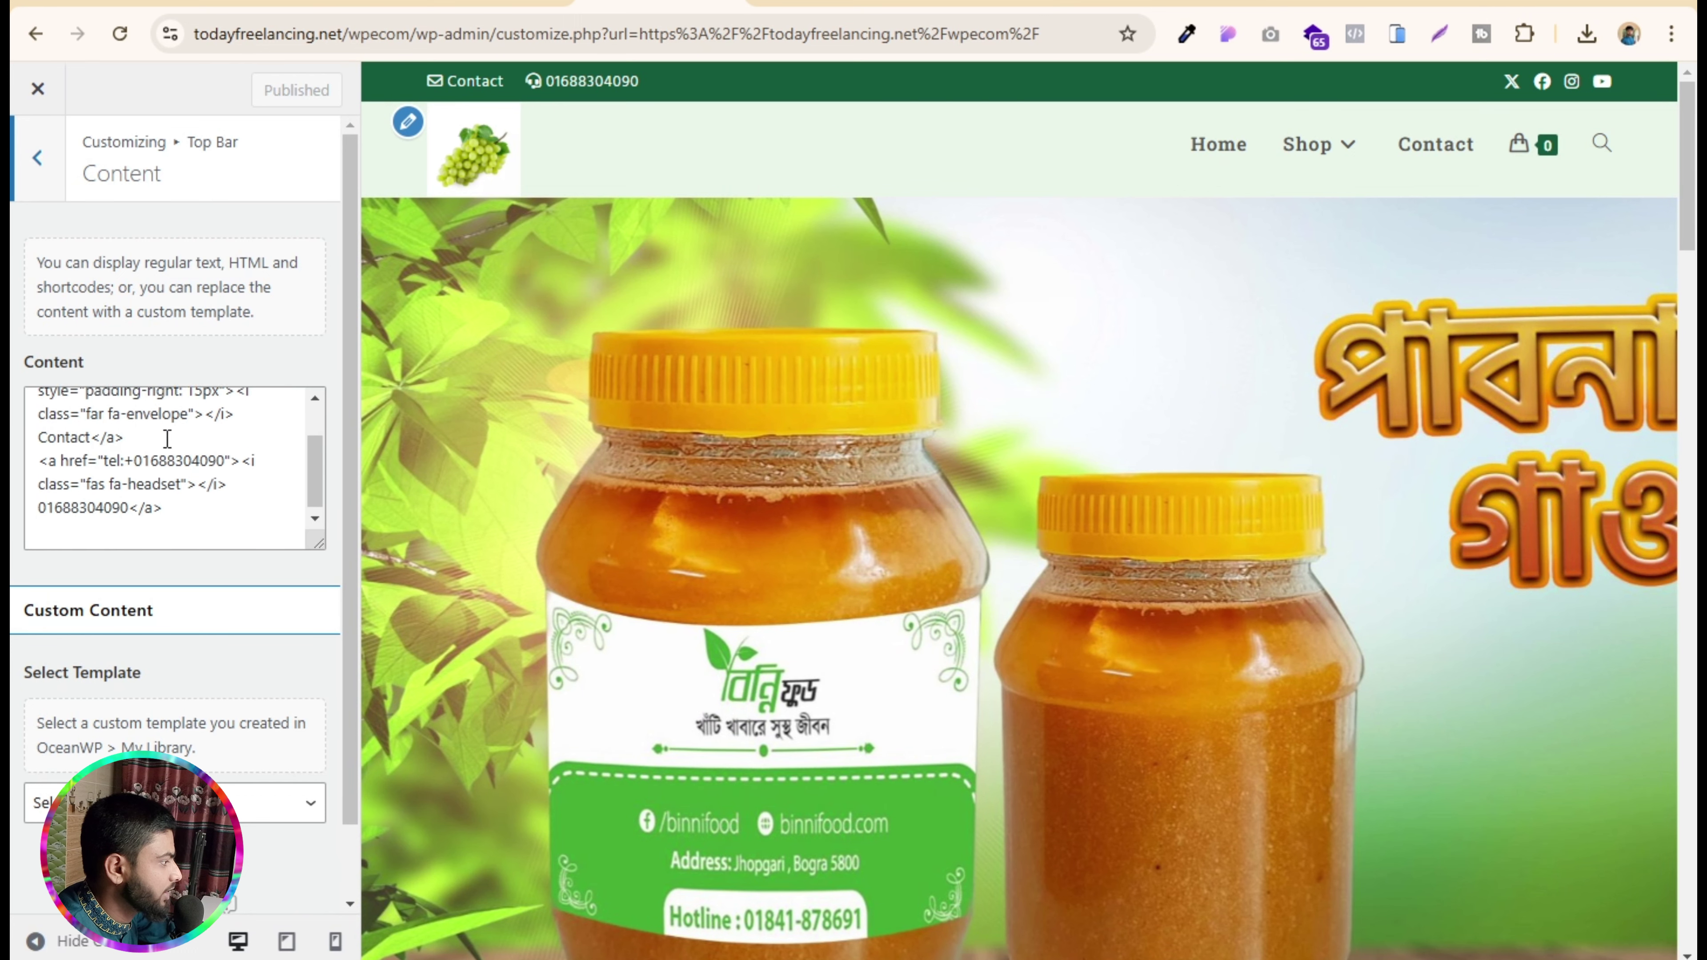
- Replace the top bar's displayed helpline and its tel: link with the new number, then publish
drag(134, 458, 219, 460)
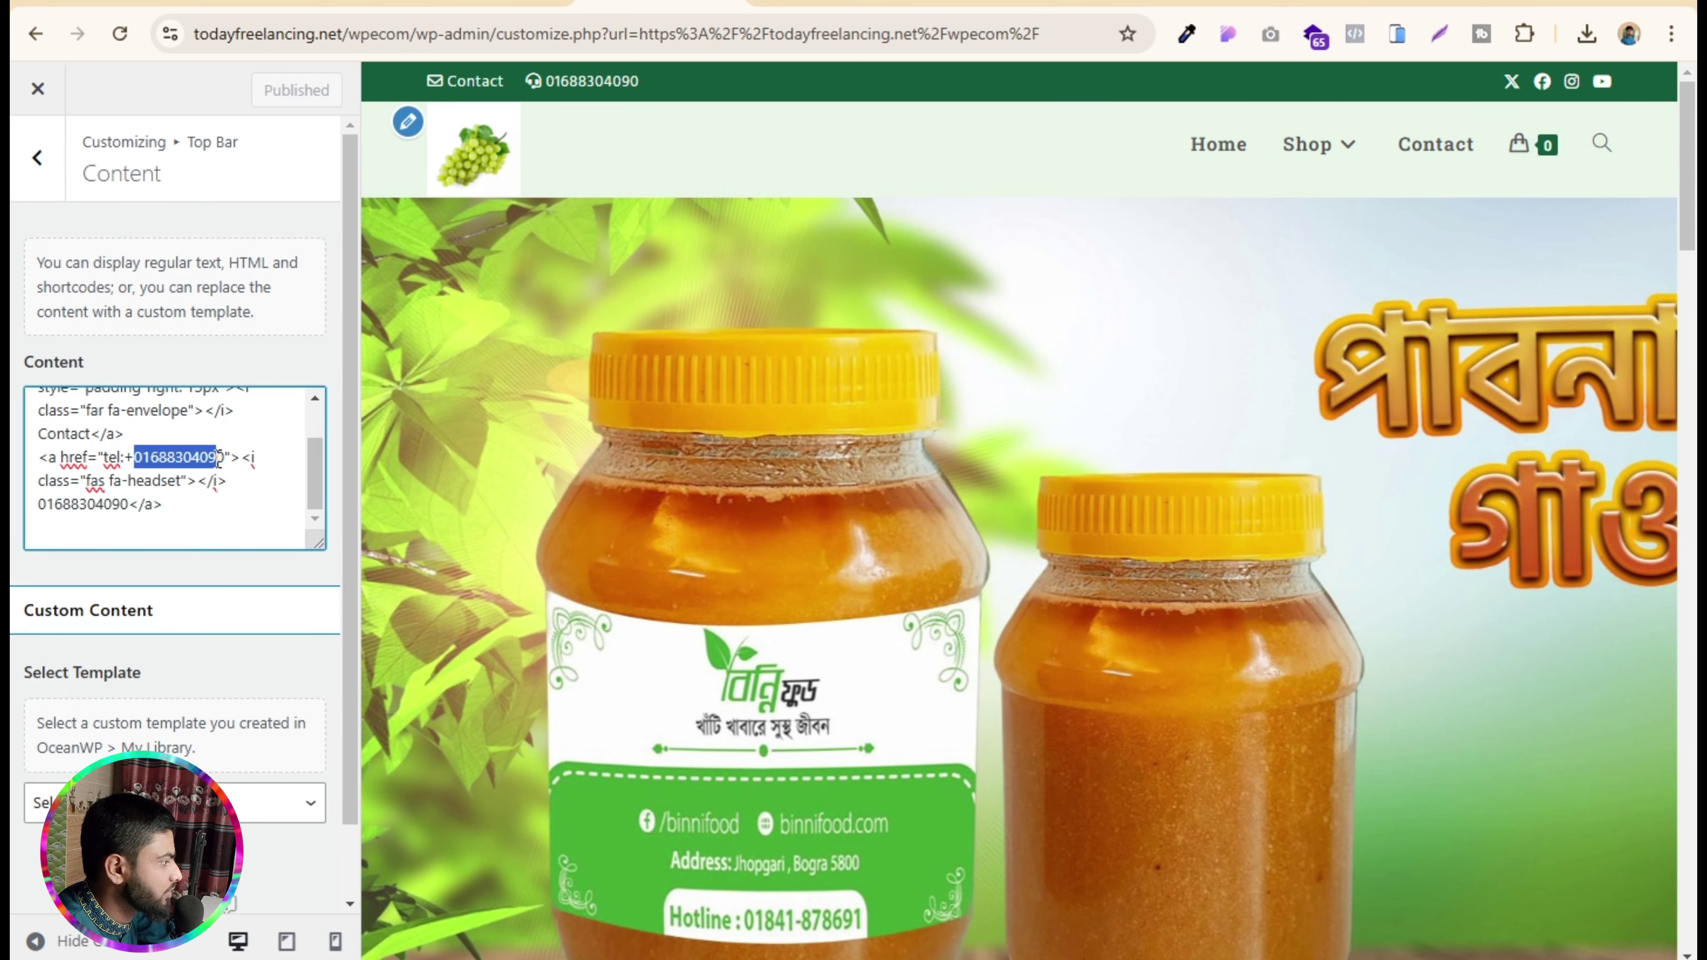
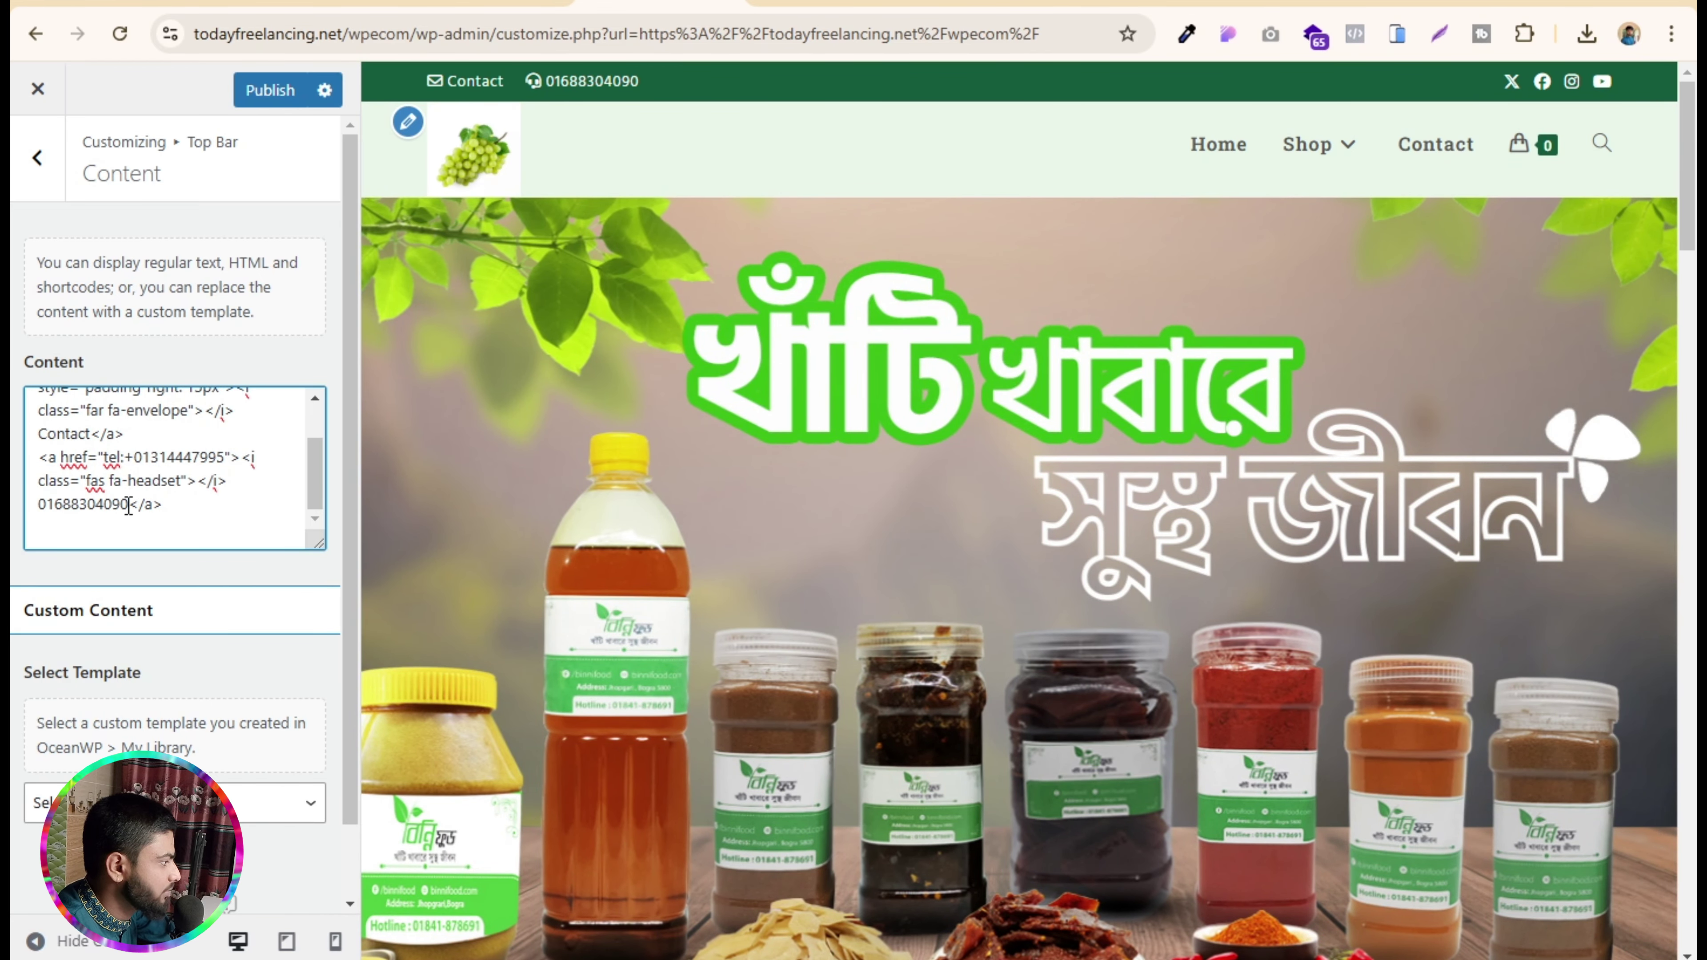
drag(128, 506, 35, 513)
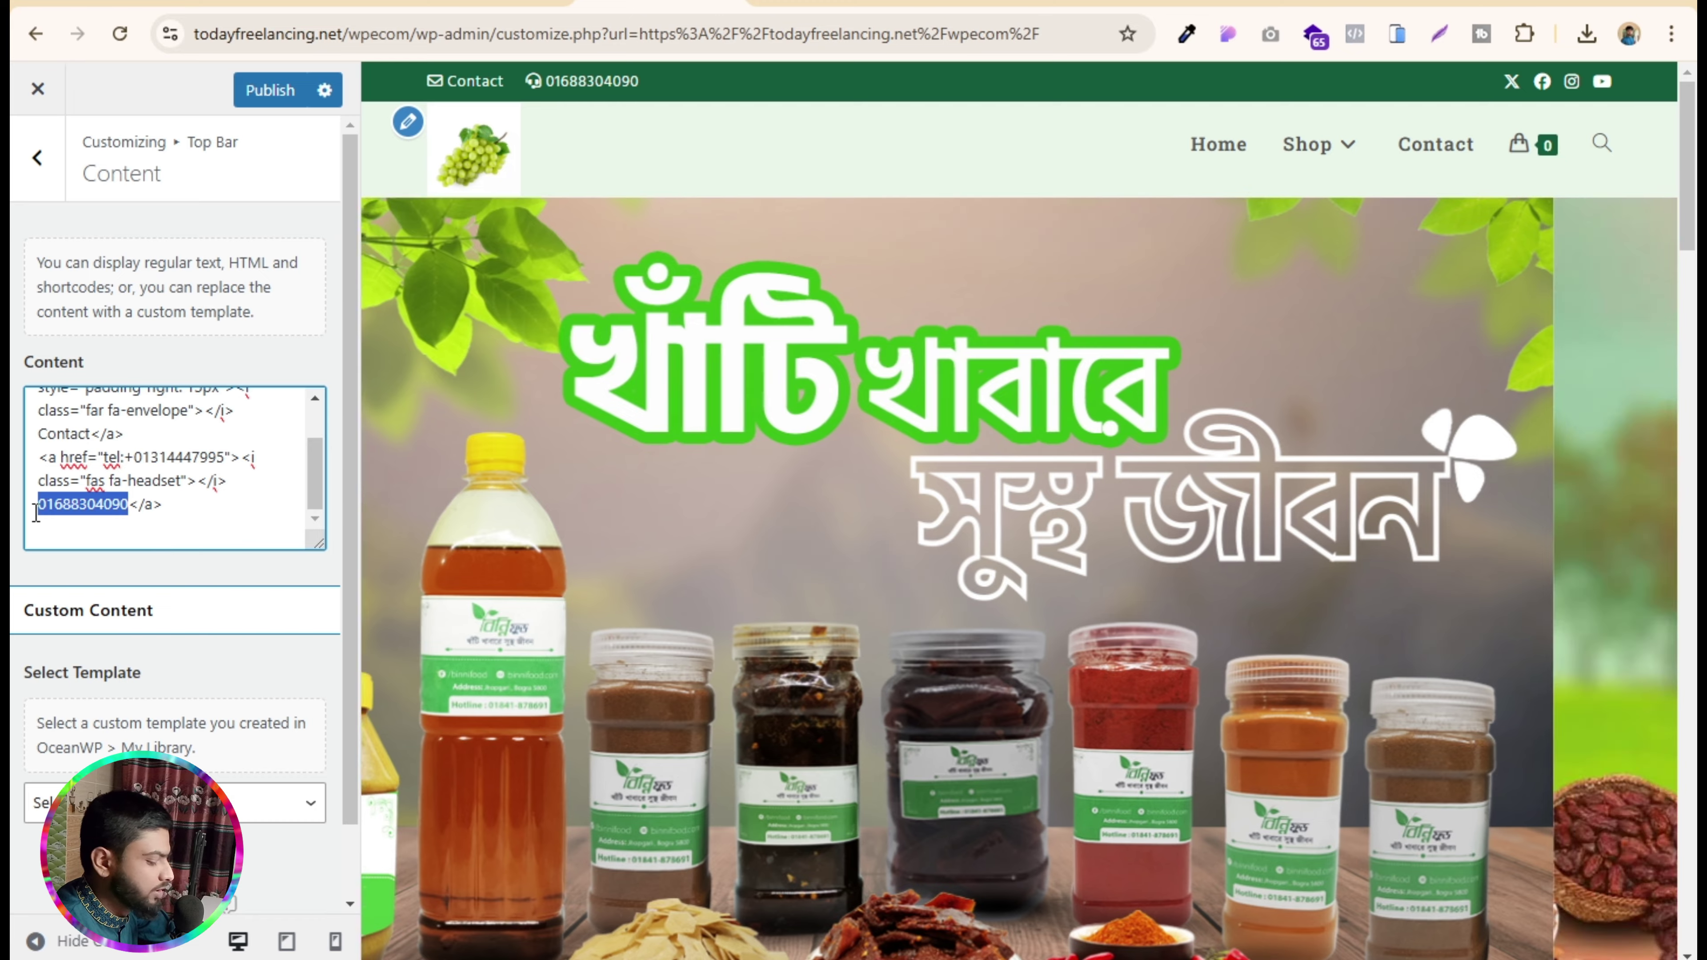
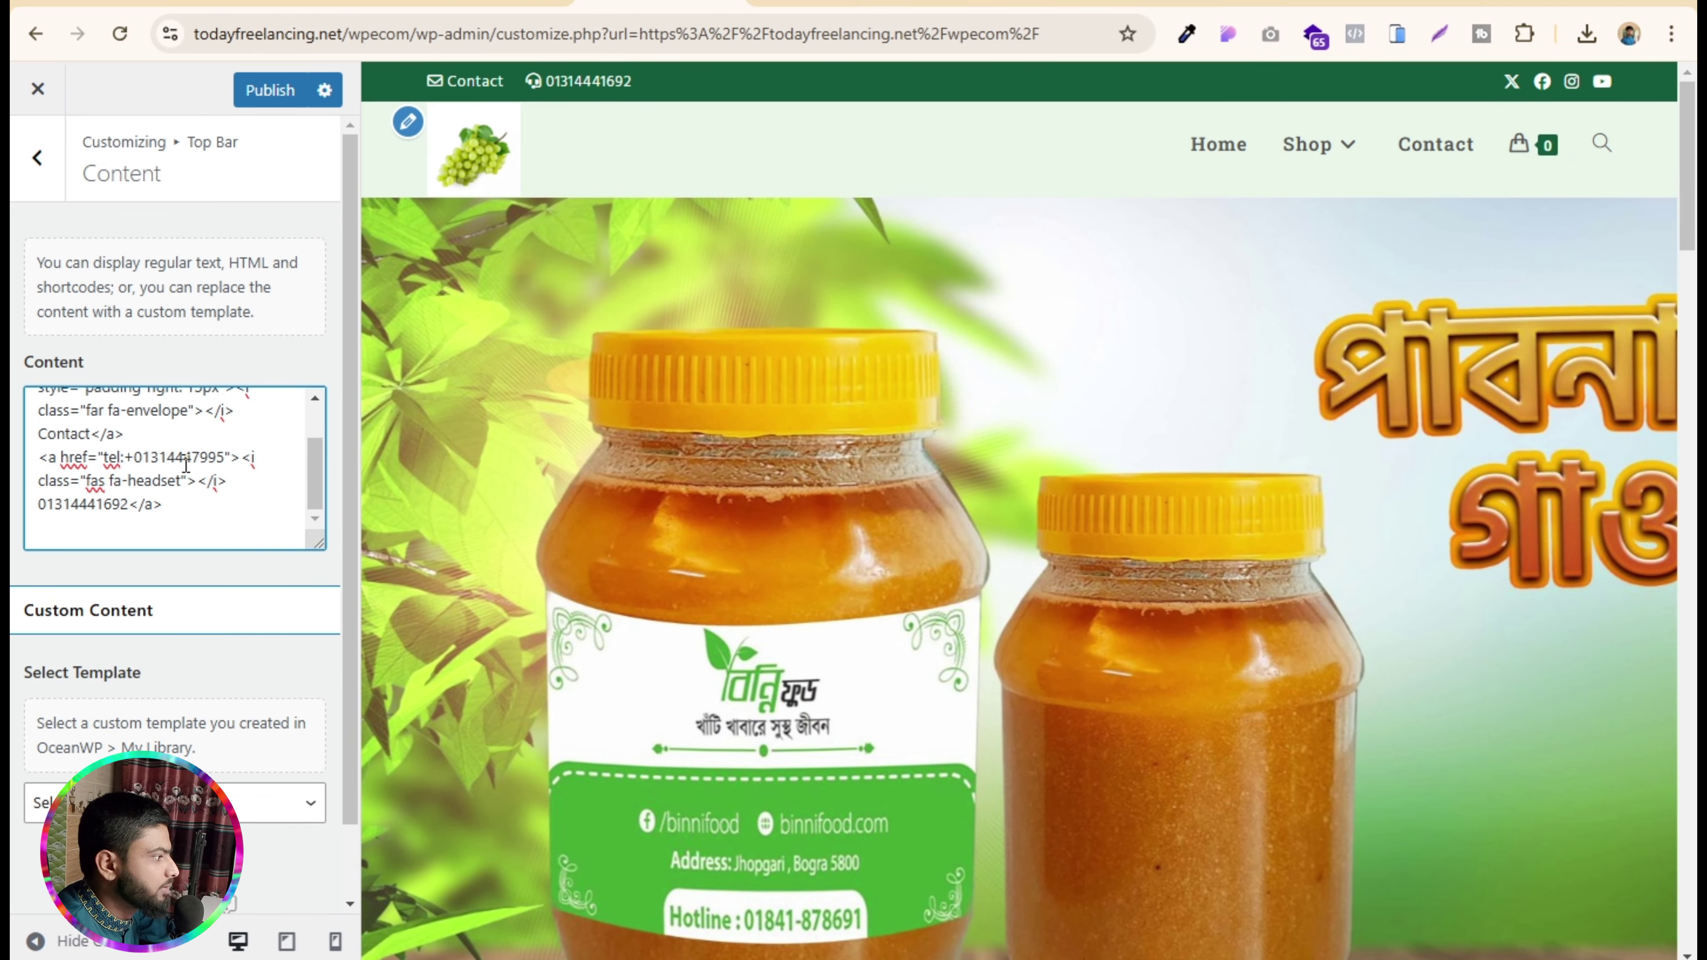
drag(191, 457, 216, 458)
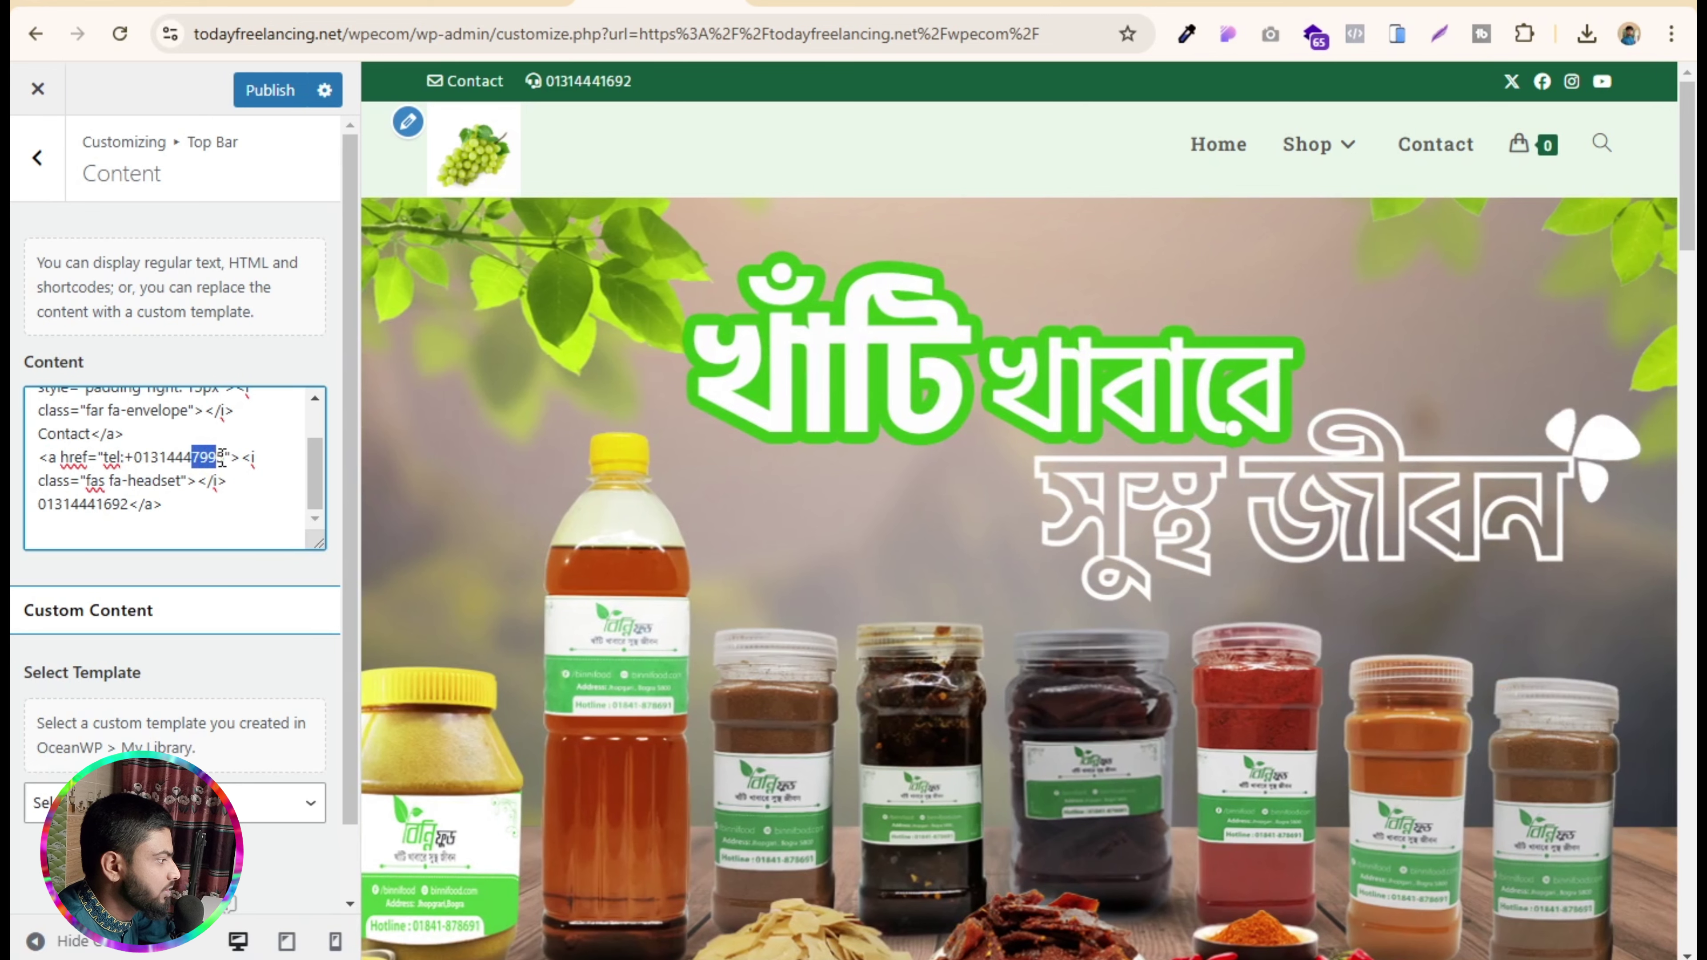
text(1692)
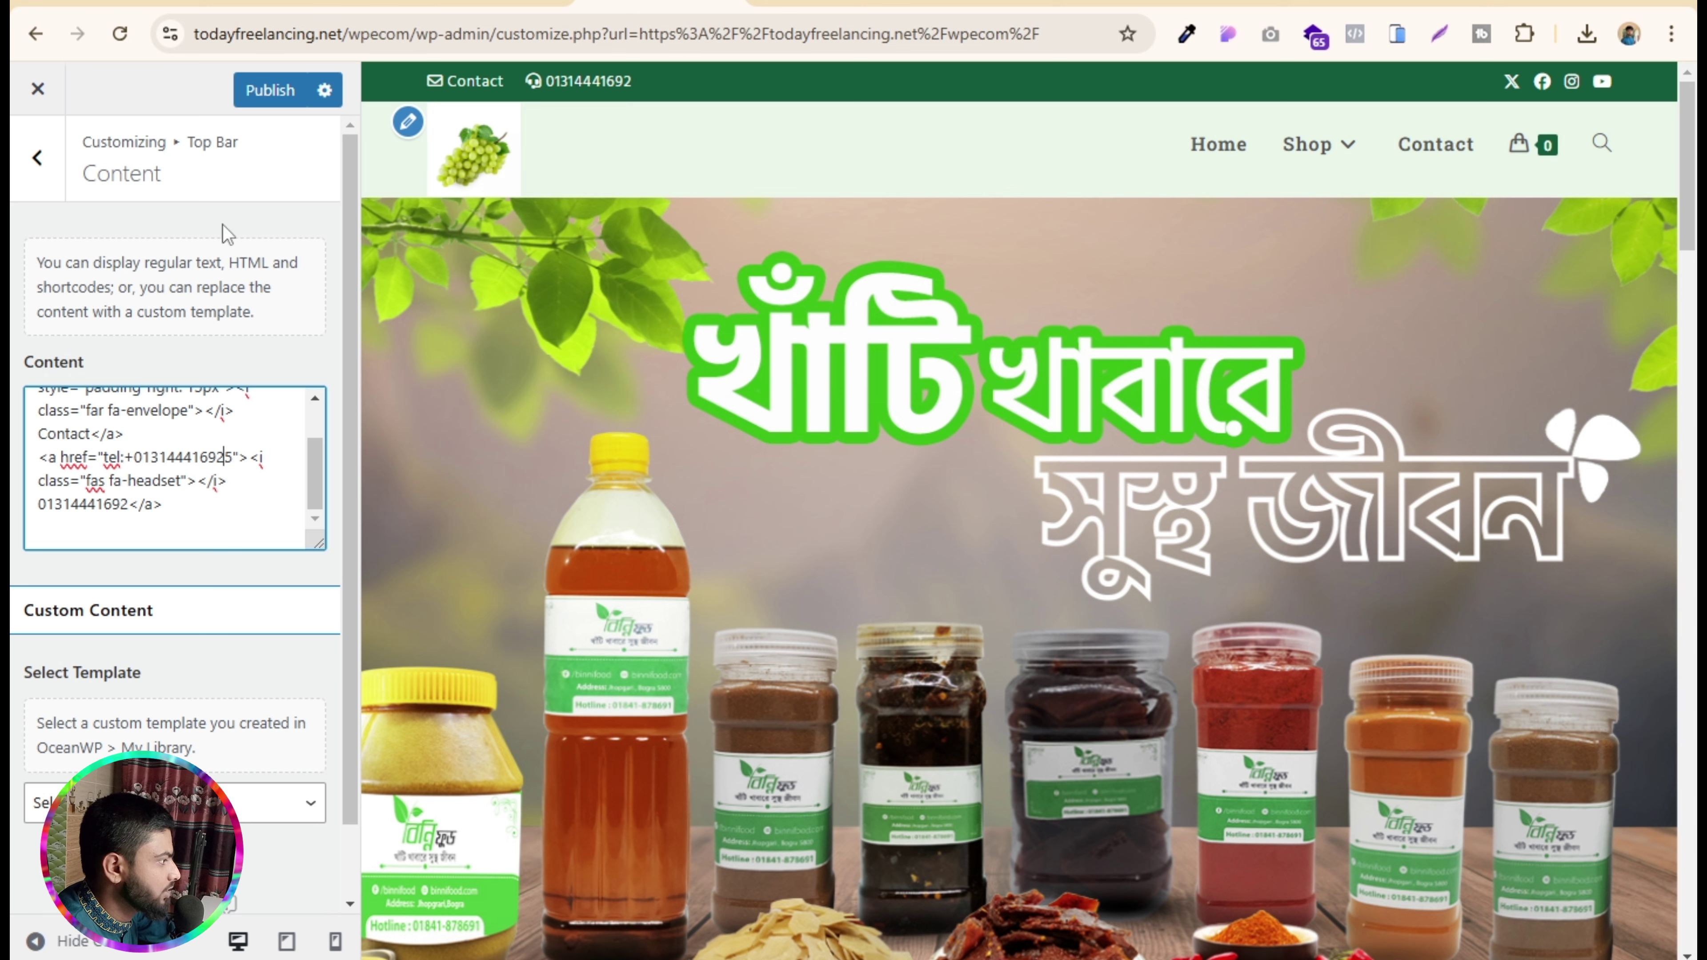
click(269, 88)
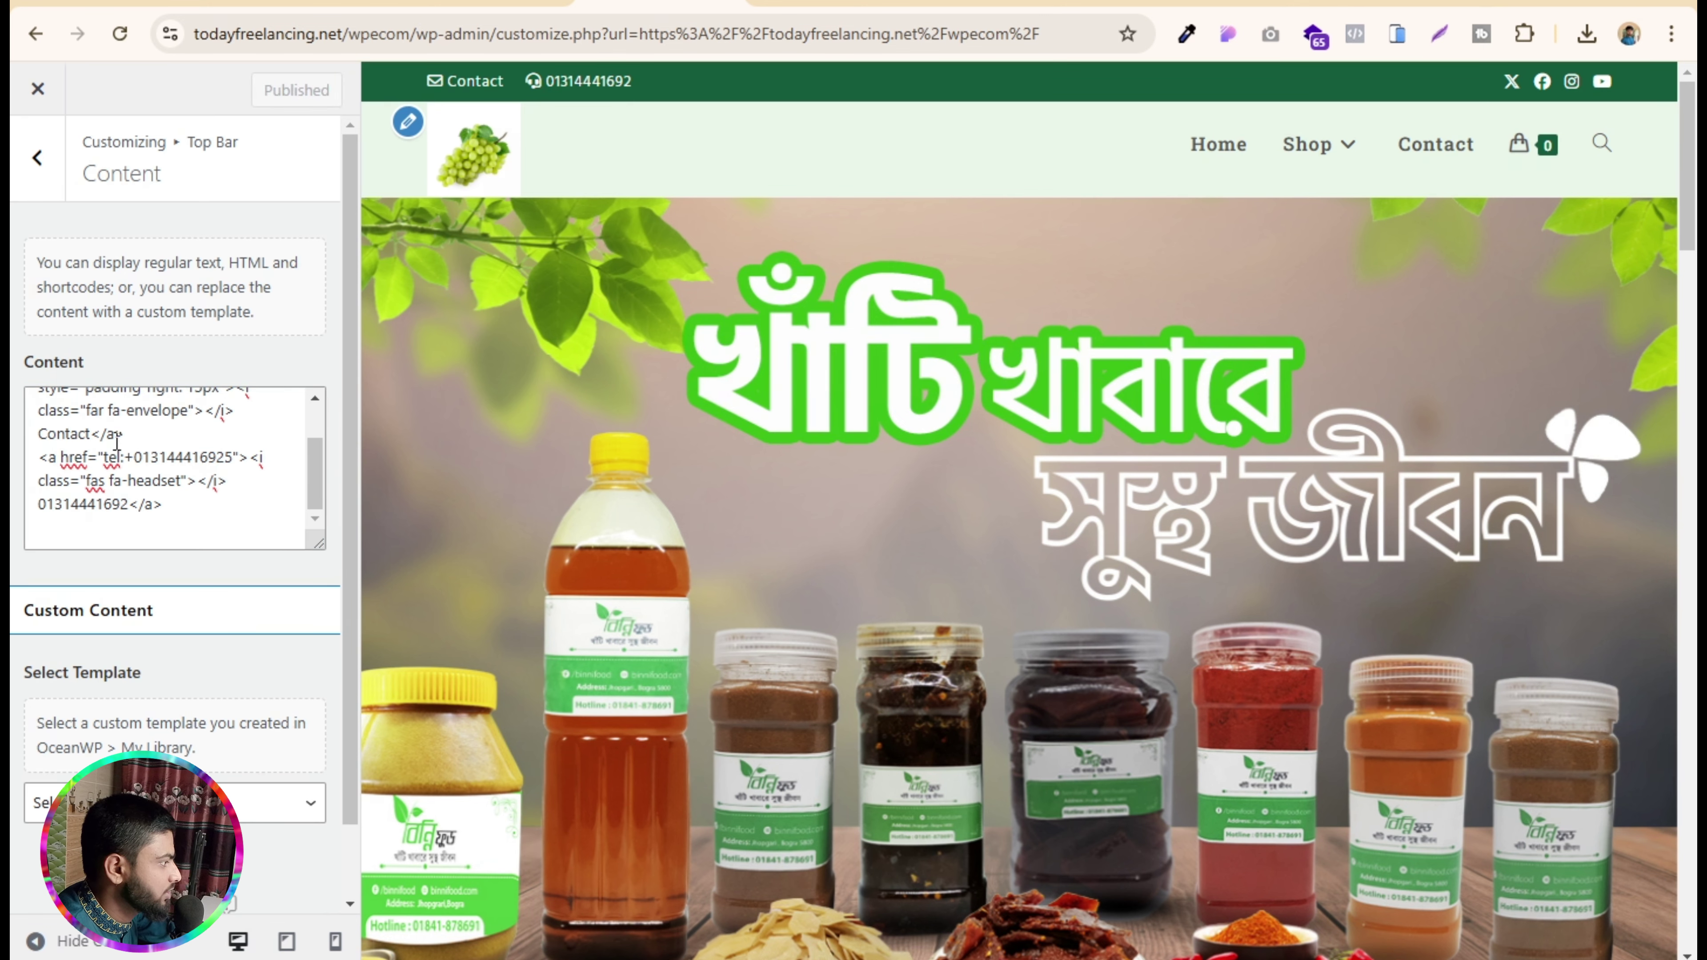
scroll(116, 442, down, 2)
scroll(80, 303, up, 2)
- Look over the top bar's social menu settings, then close the Customizer to the live site
click(39, 160)
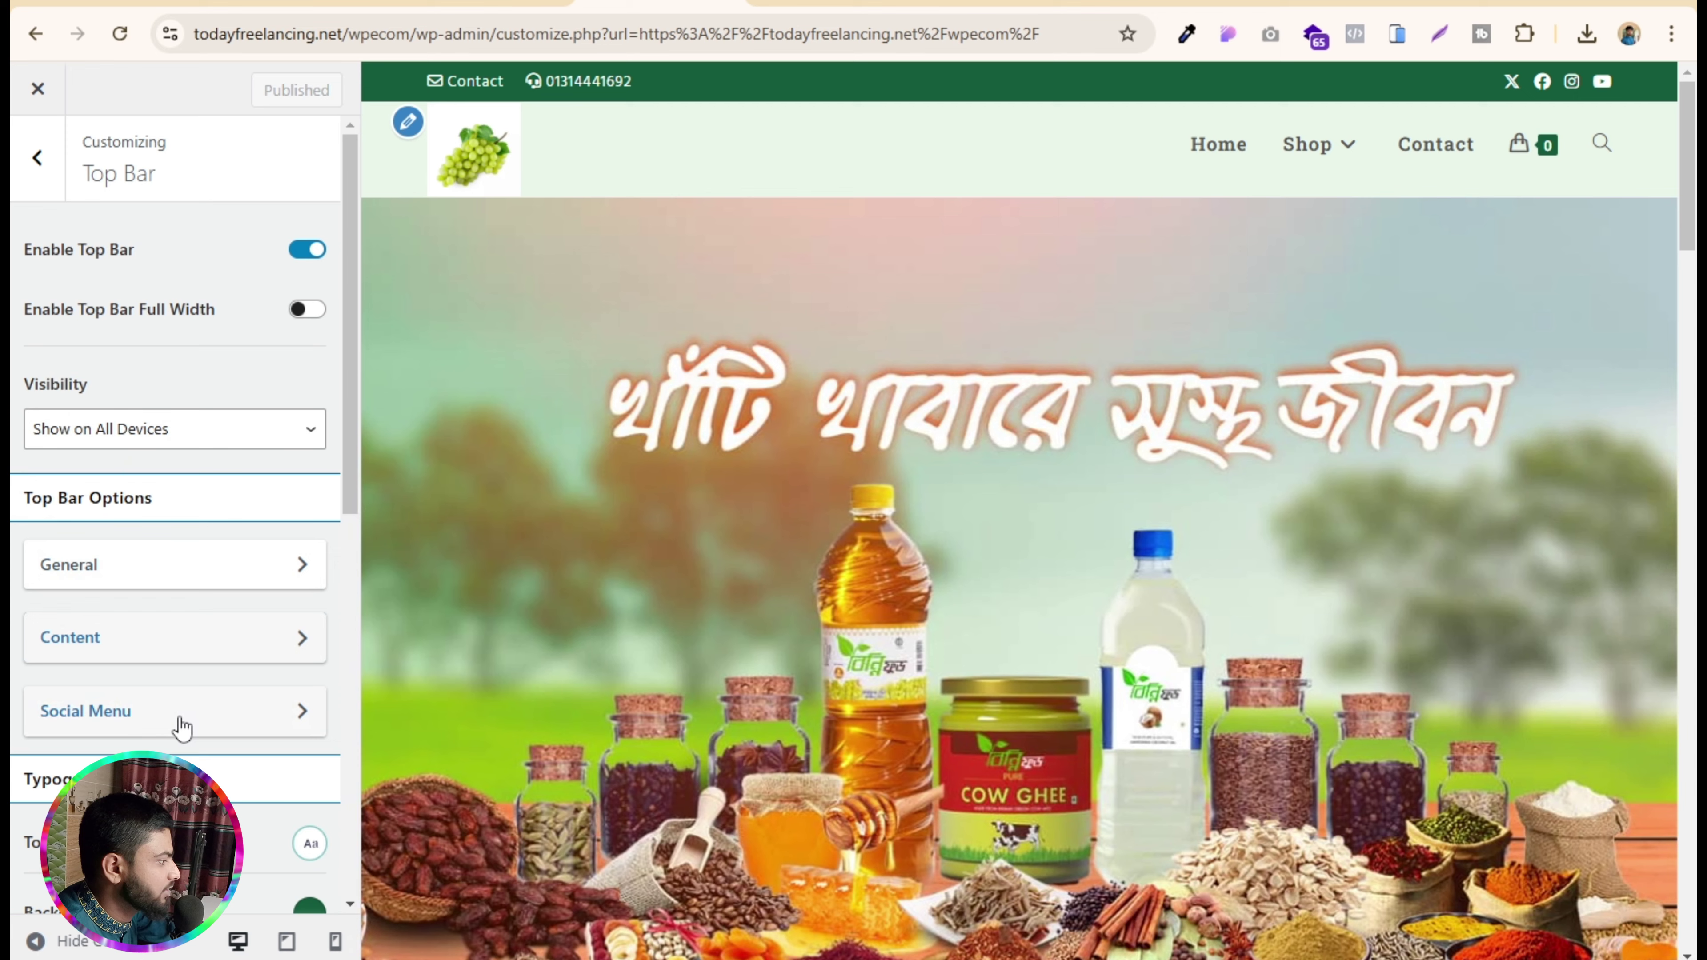
click(127, 711)
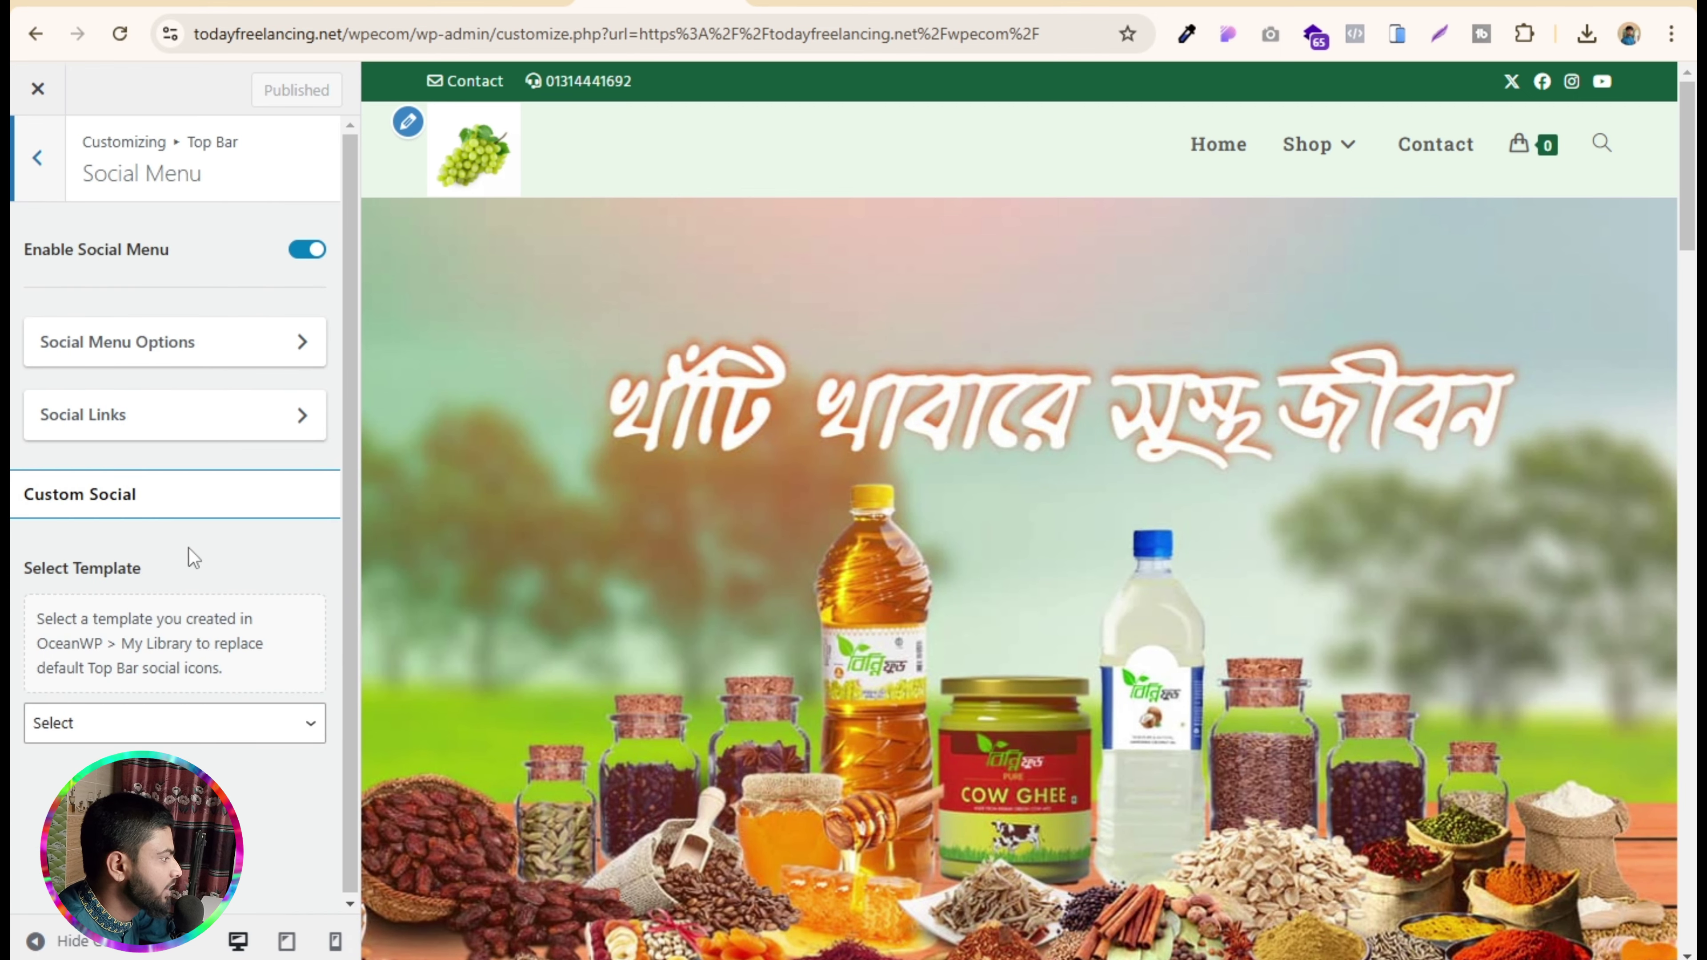
key(Escape)
key(Escape)
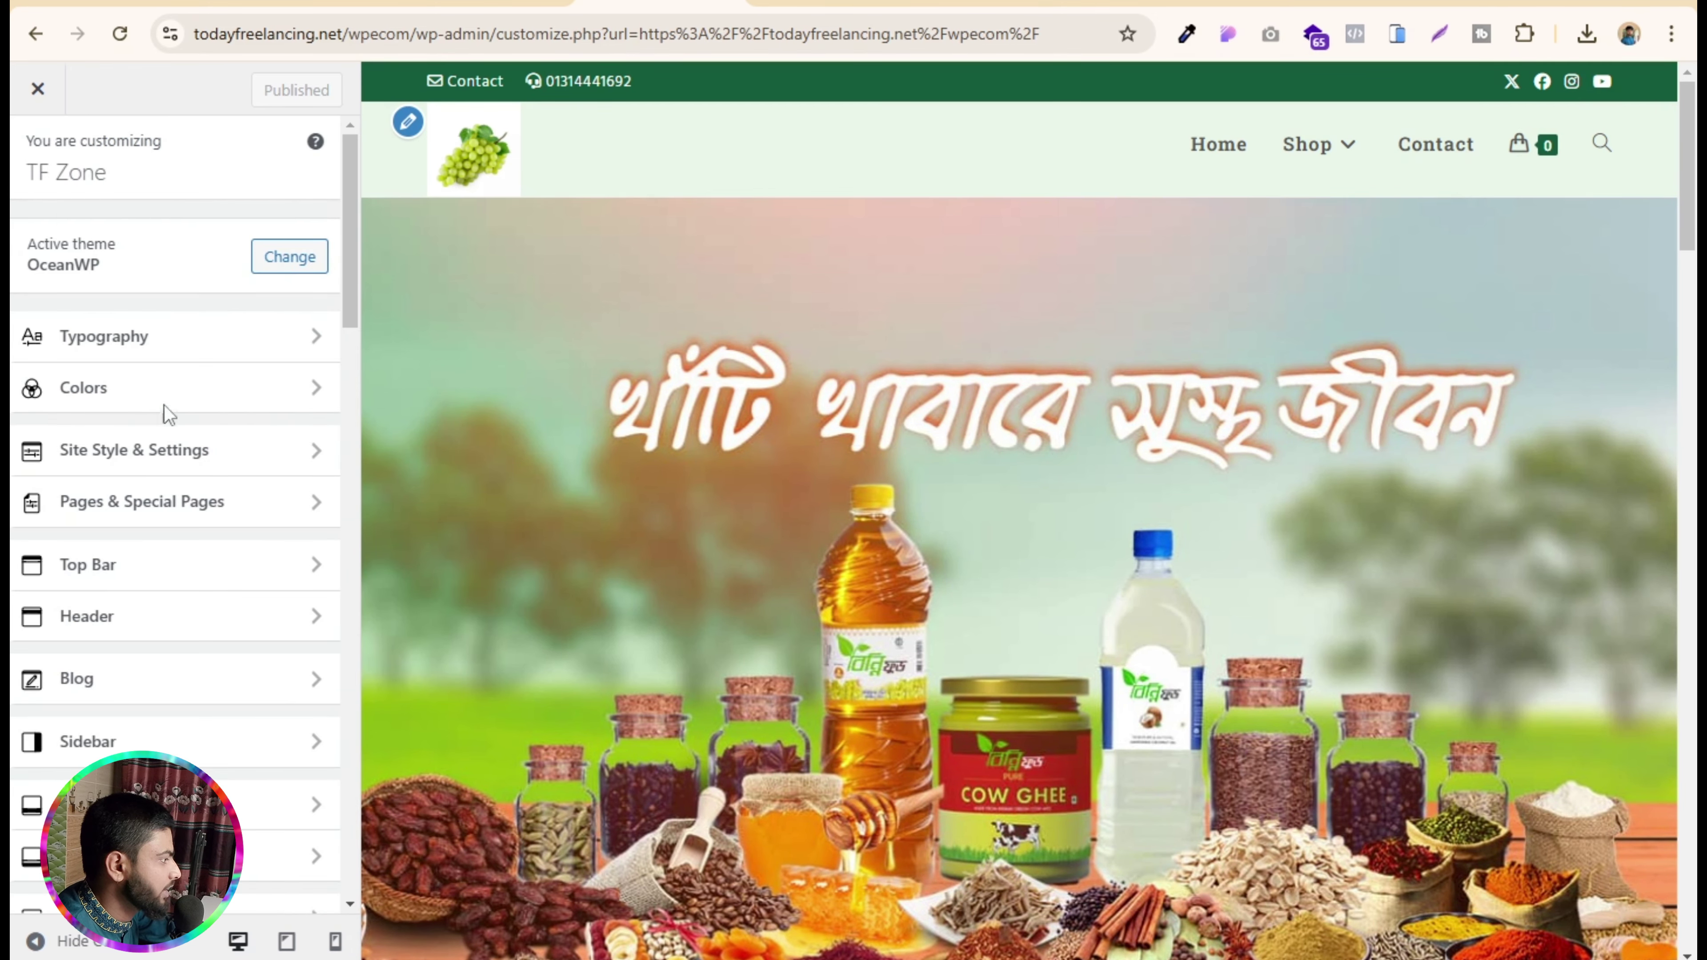
click(168, 378)
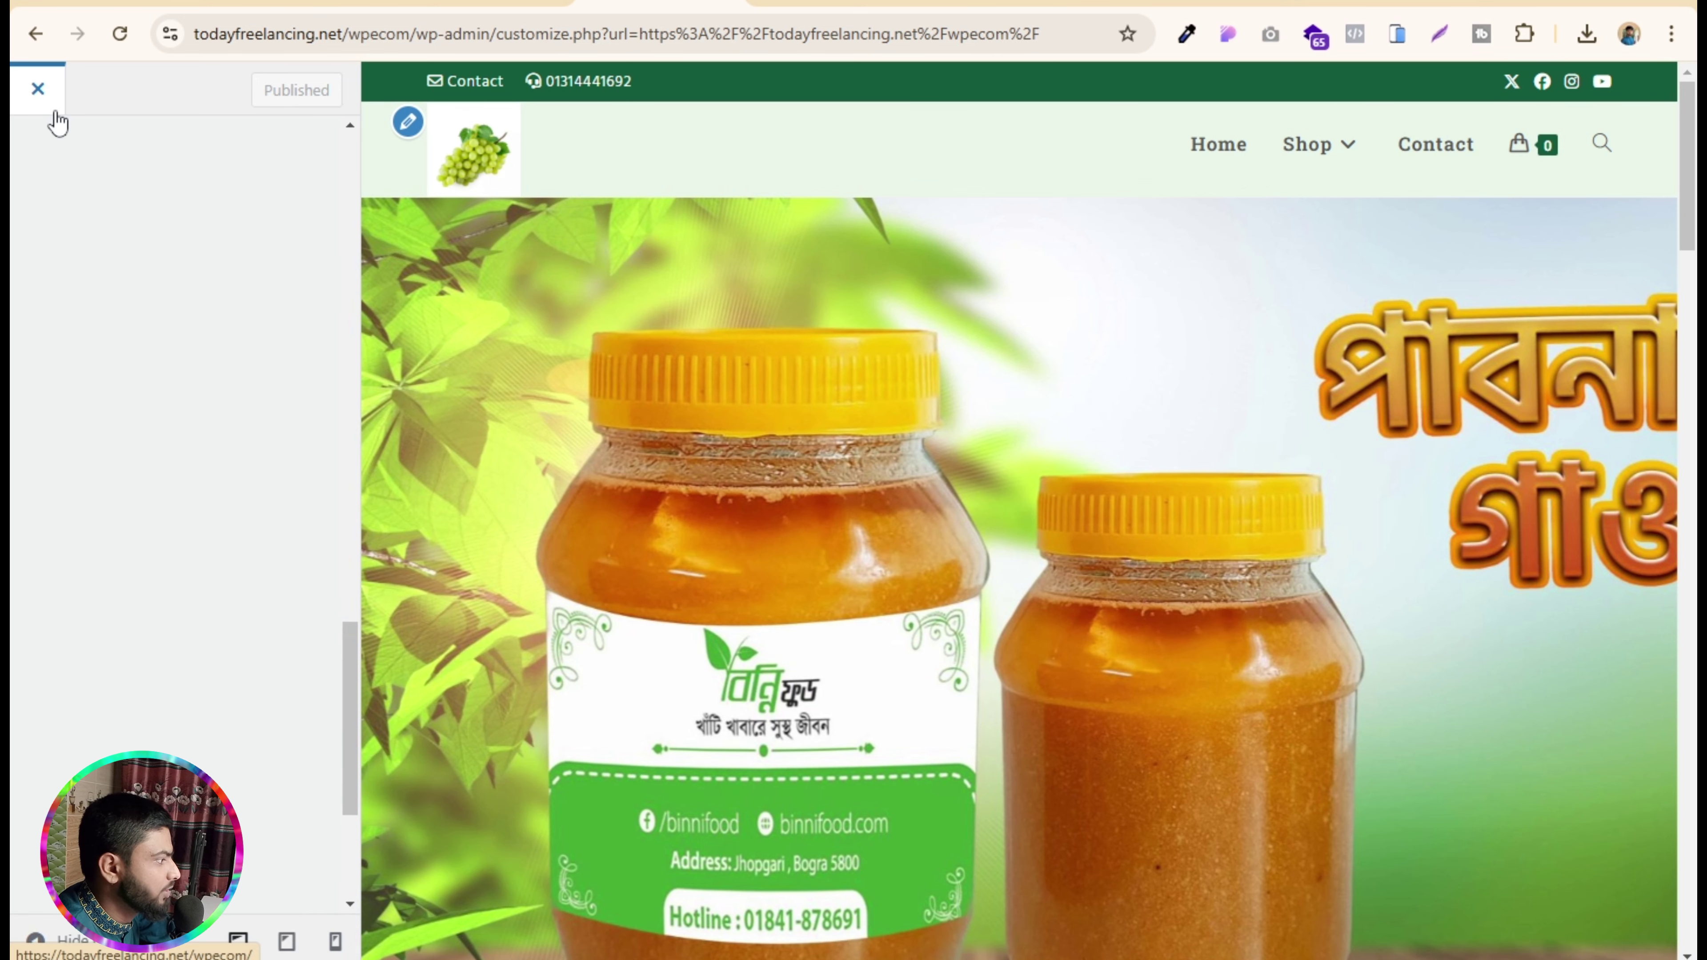
click(38, 88)
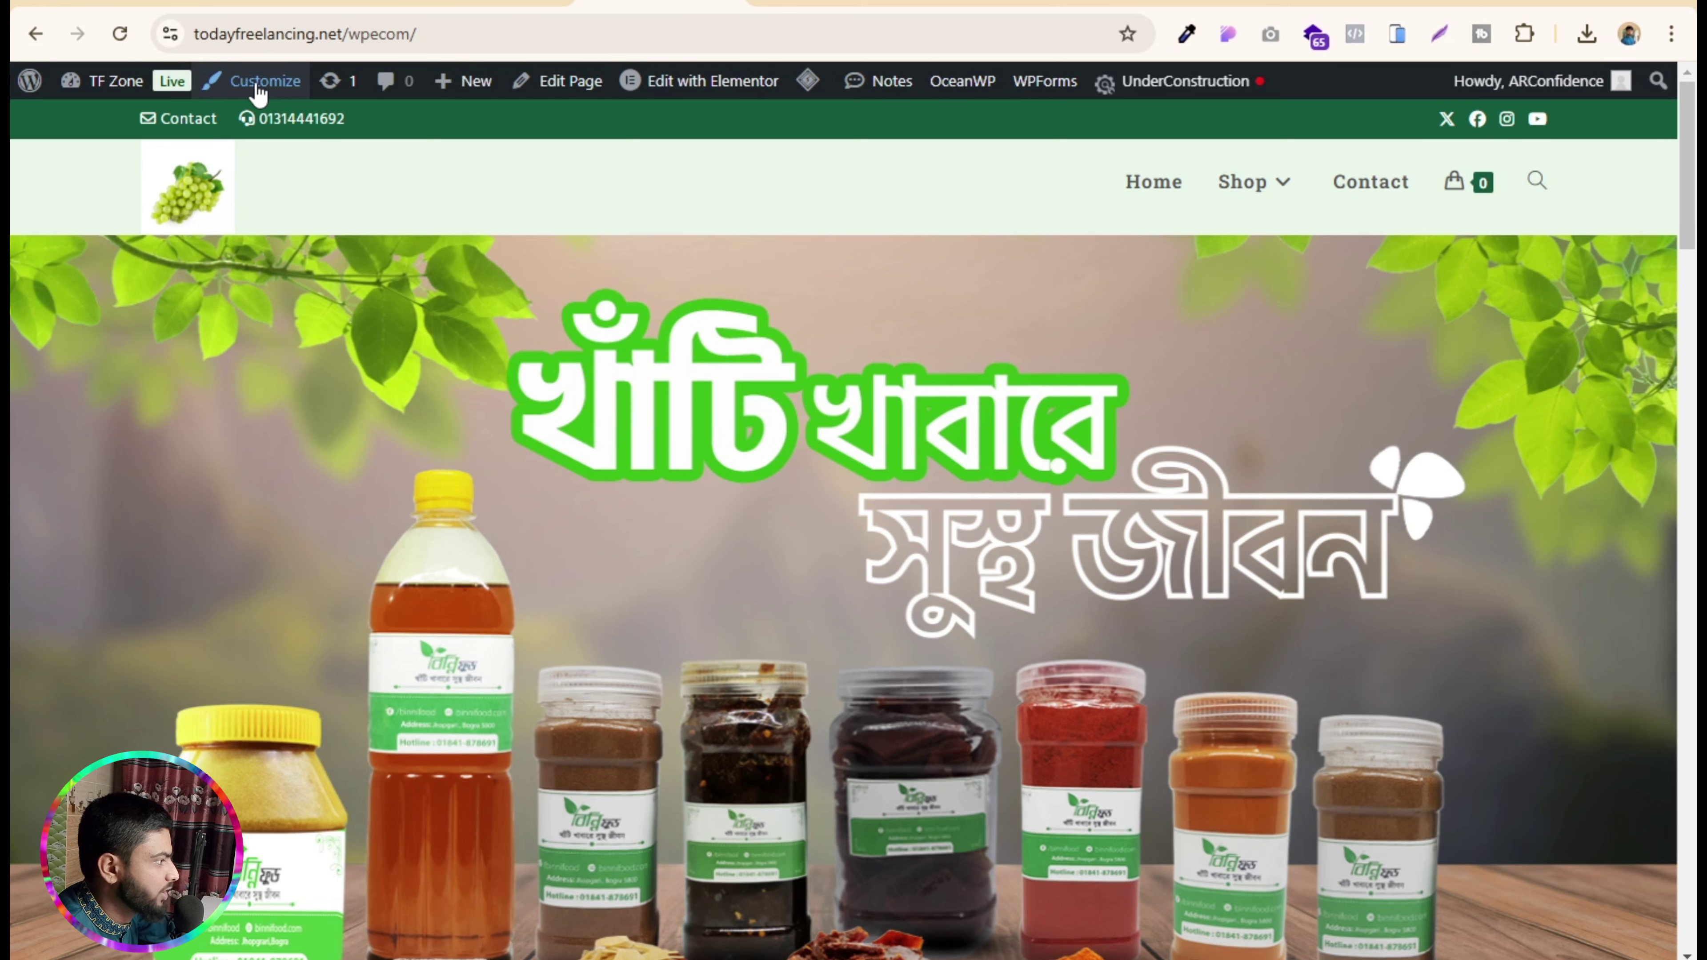
- Reopen the Customizer at Top Bar > Social Menu > Social Links, showing the X and Facebook URLs
click(264, 84)
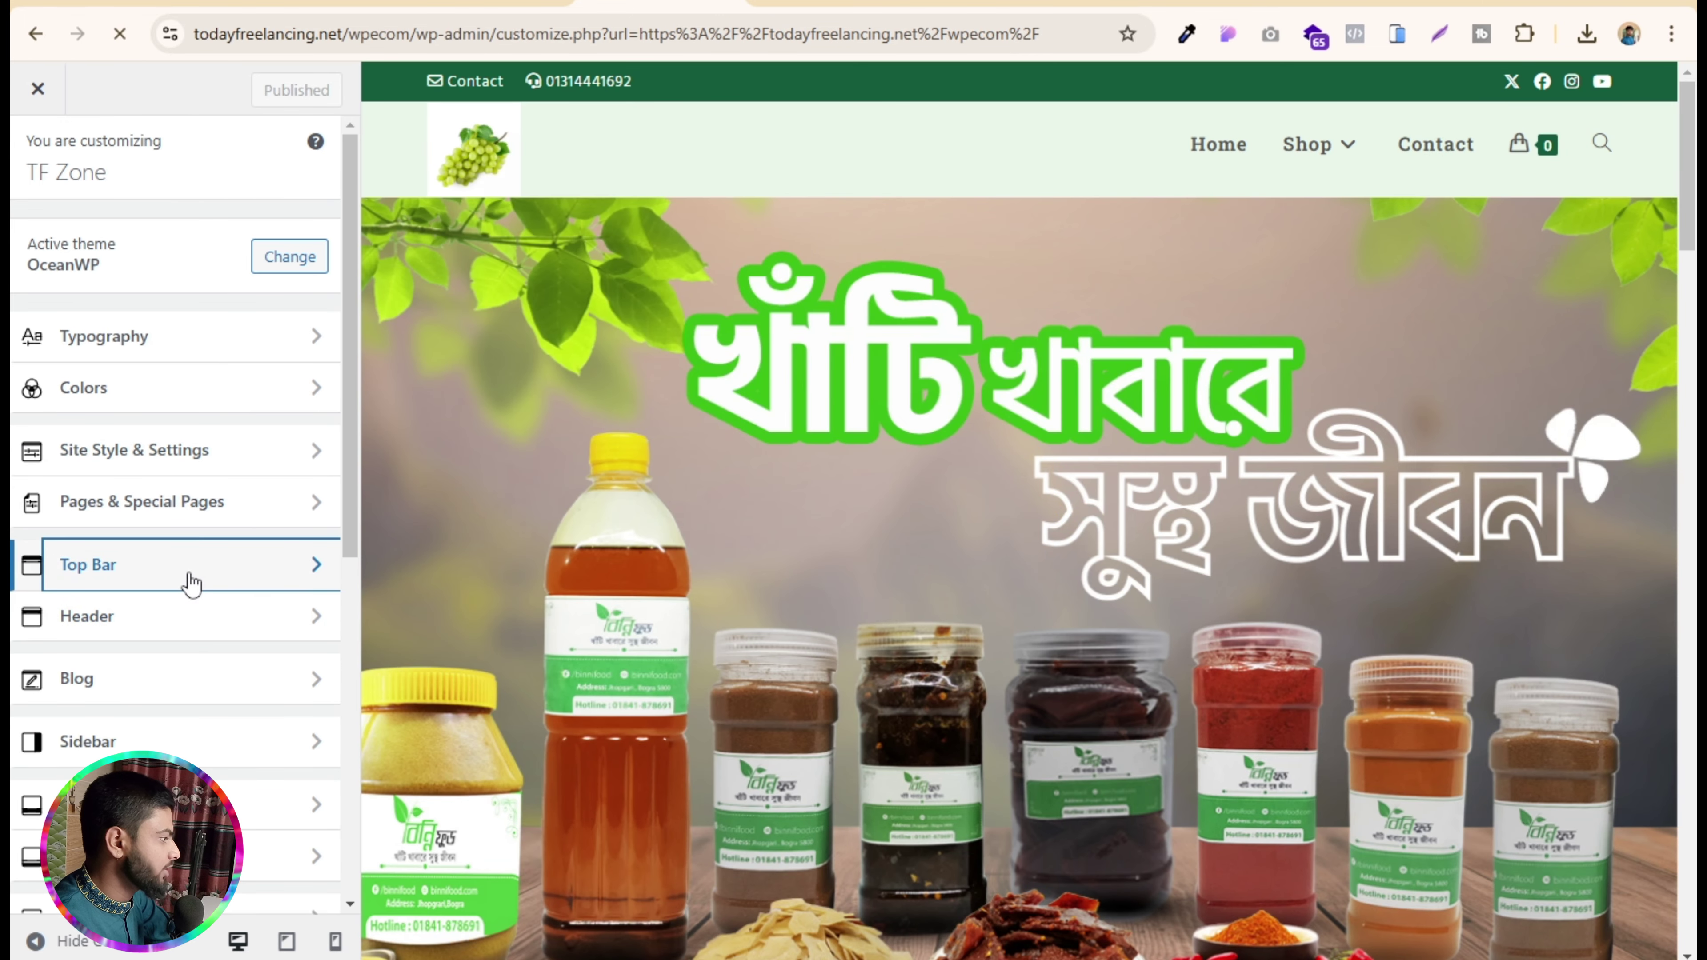
click(191, 583)
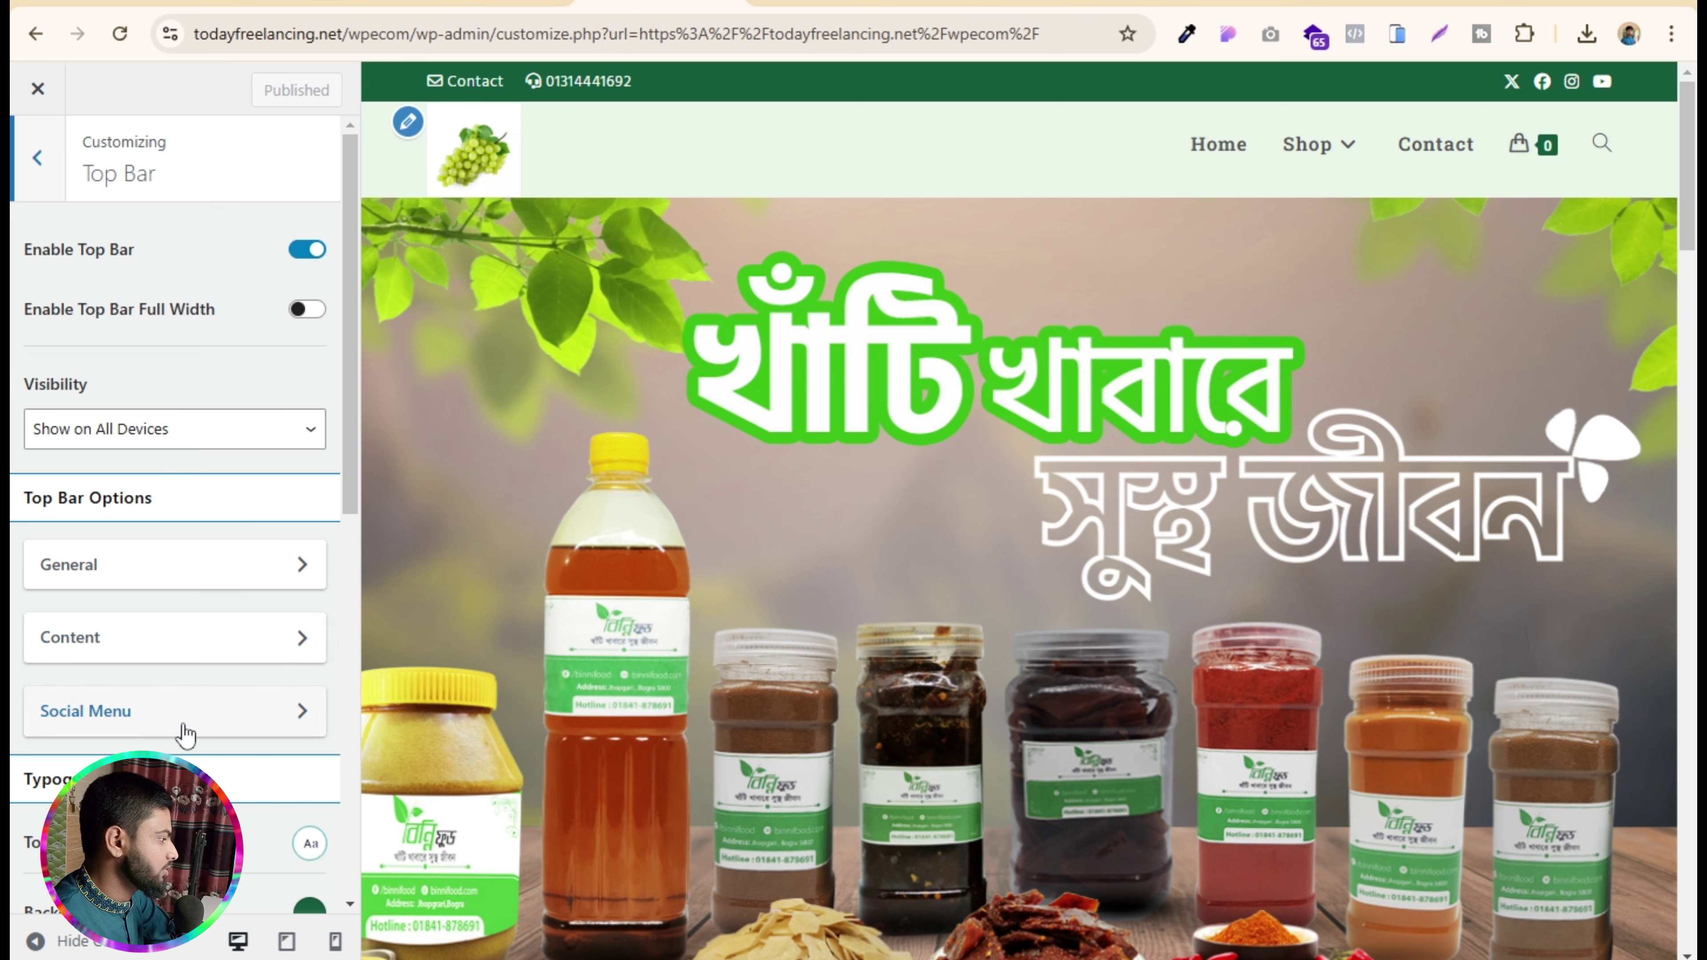
click(179, 711)
click(199, 346)
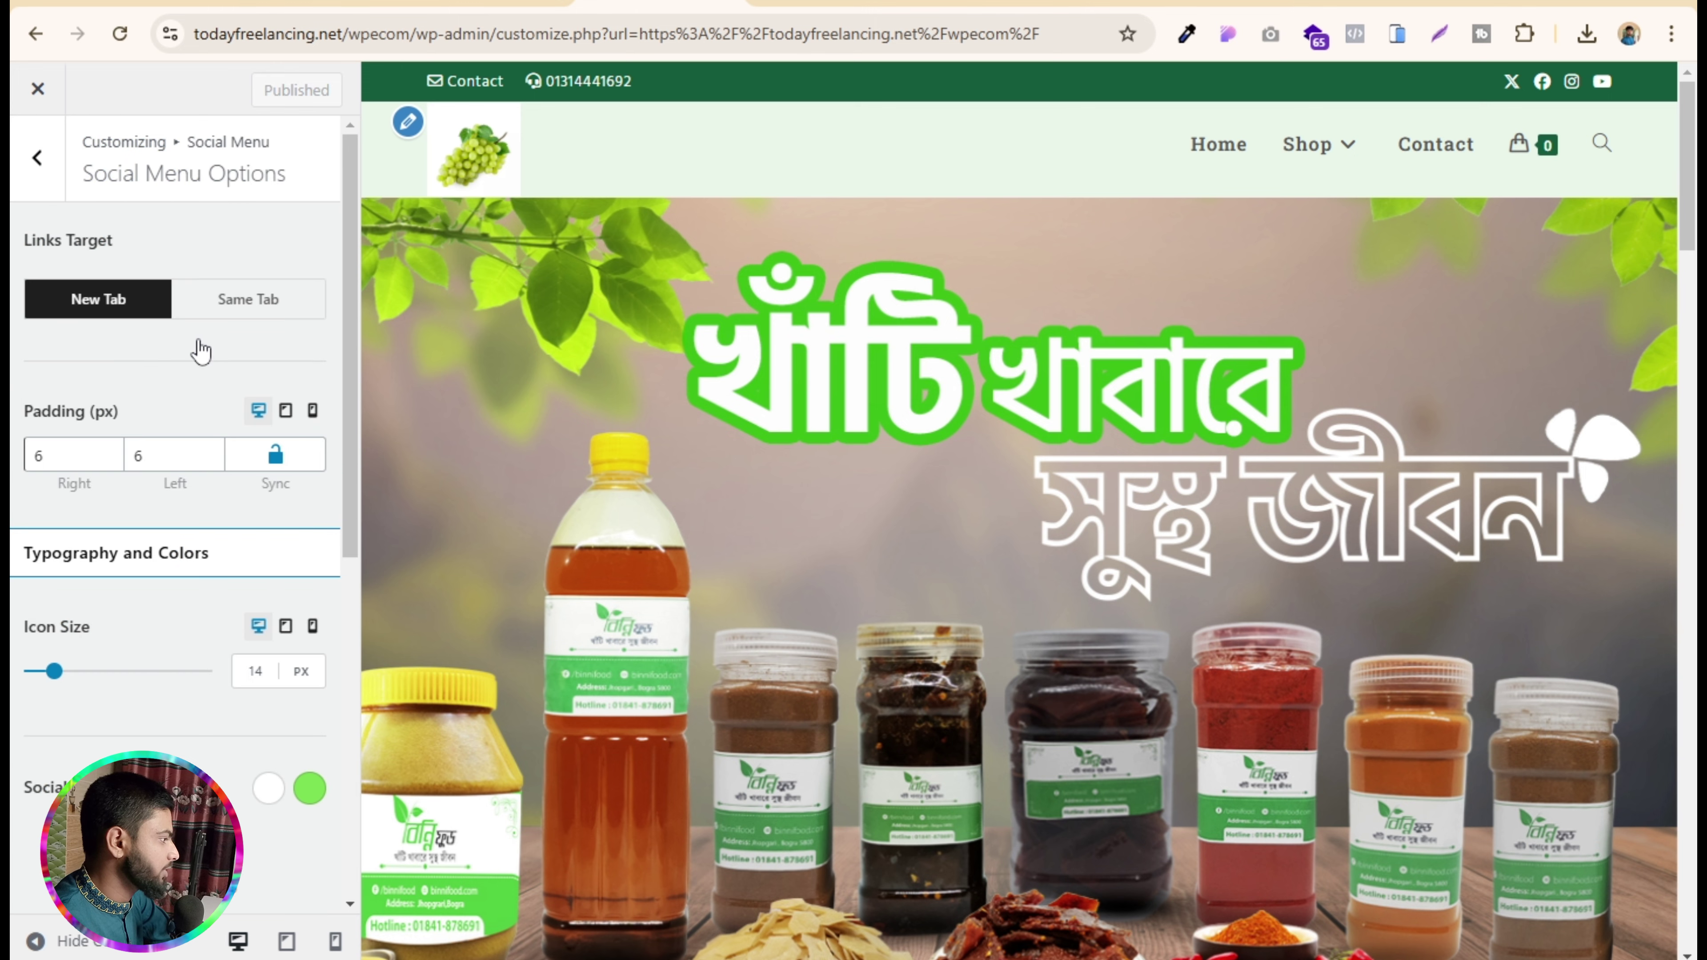
scroll(140, 588, down, 2)
scroll(139, 589, up, 2)
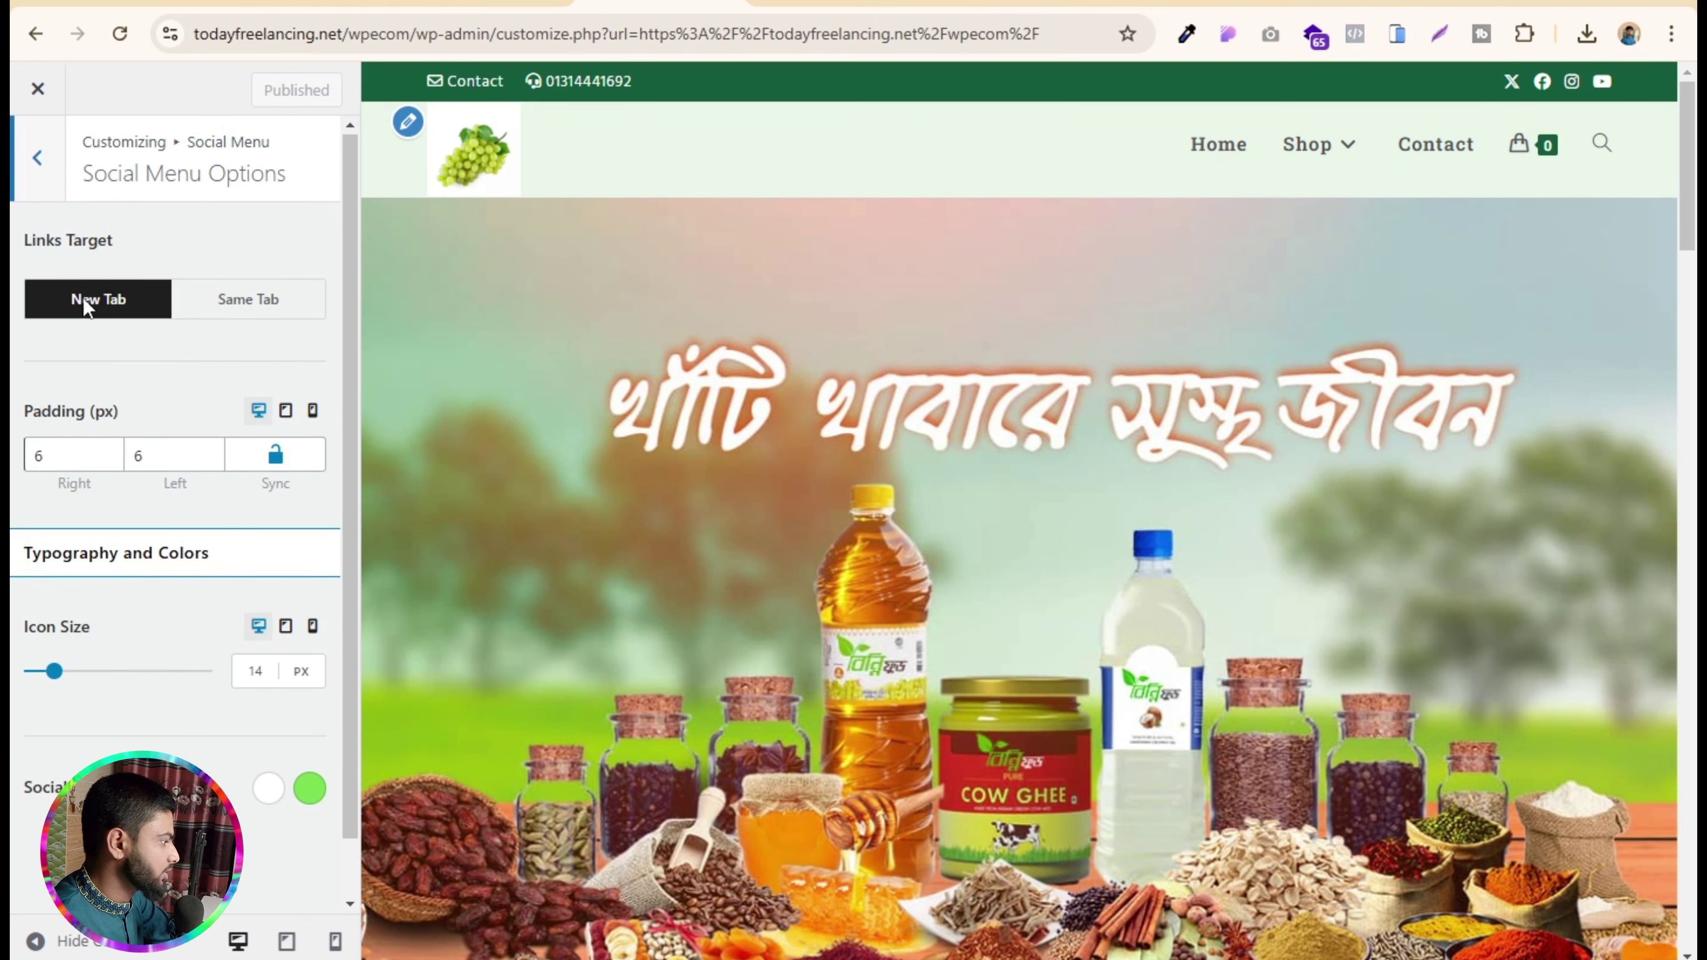
click(42, 158)
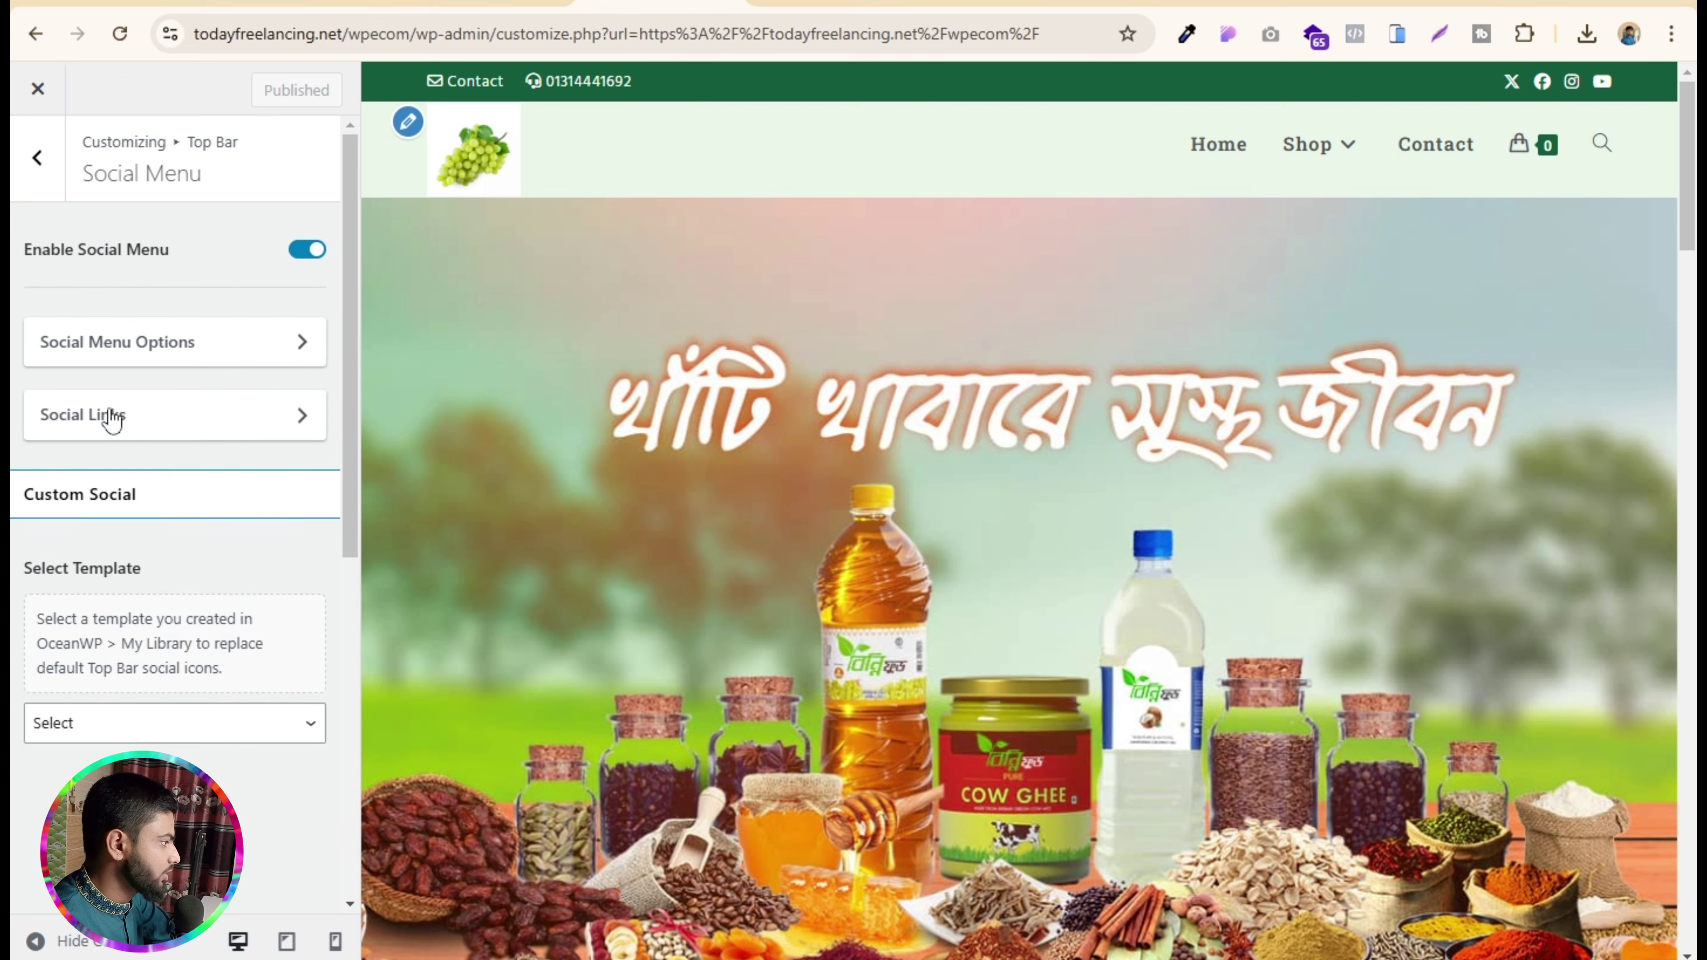
click(222, 422)
- Clear the X profile URL and remove the page name from the Facebook URL
drag(235, 277, 13, 279)
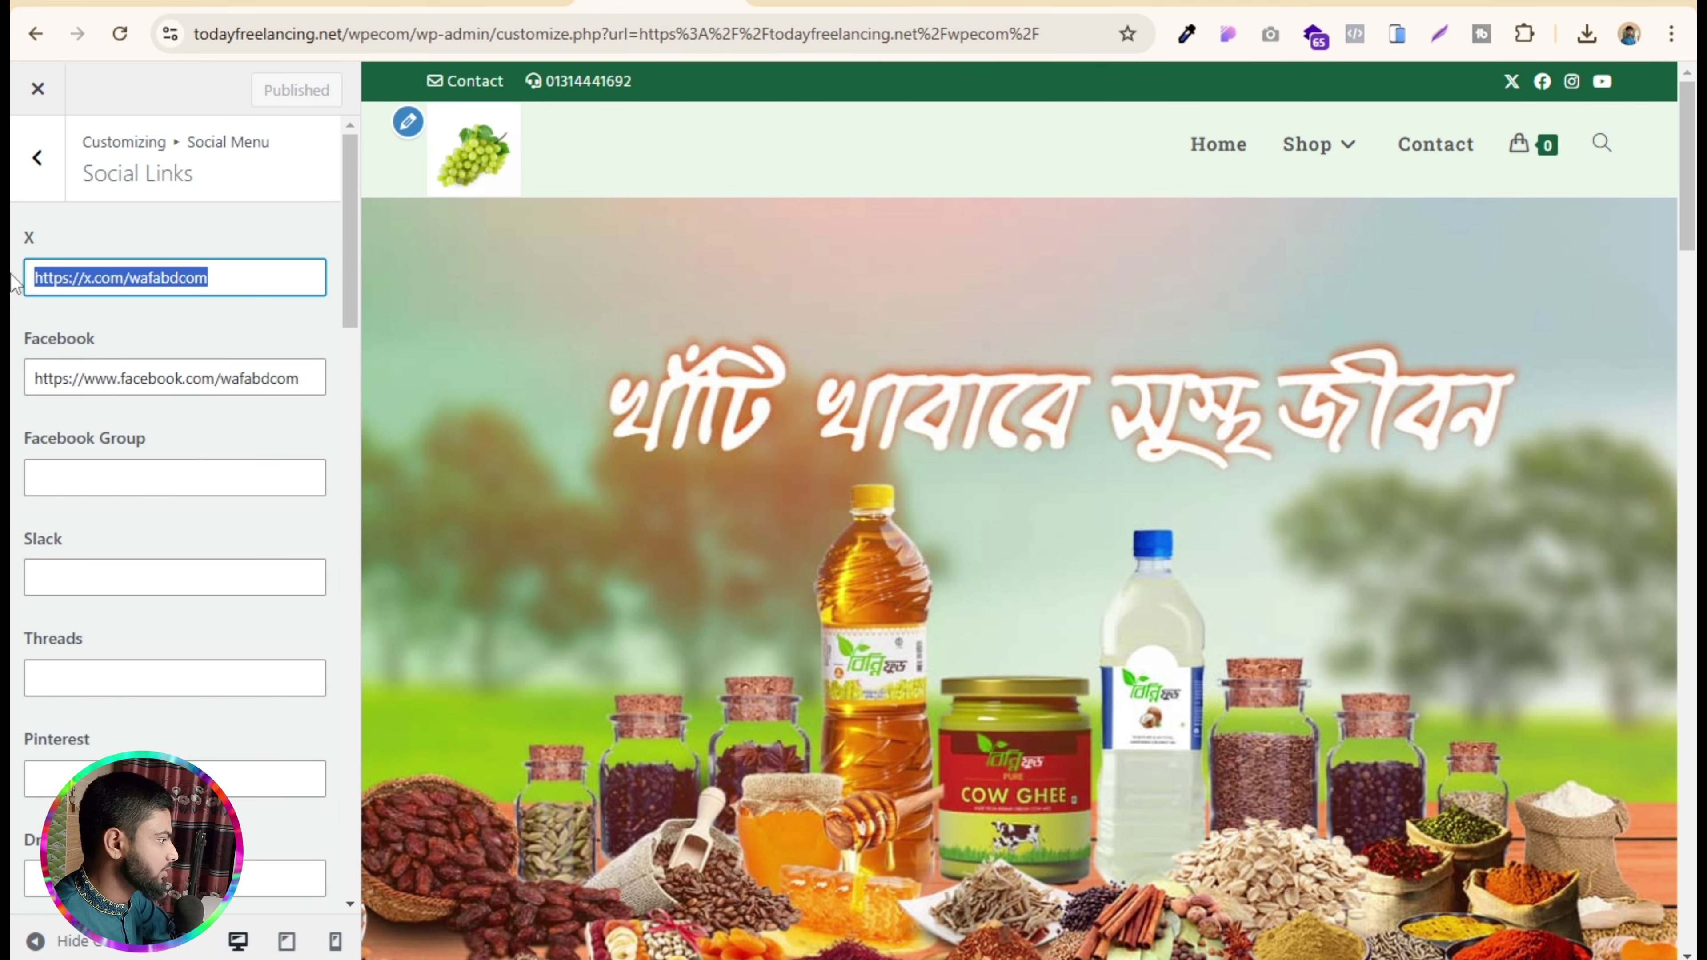
key(BackSpace)
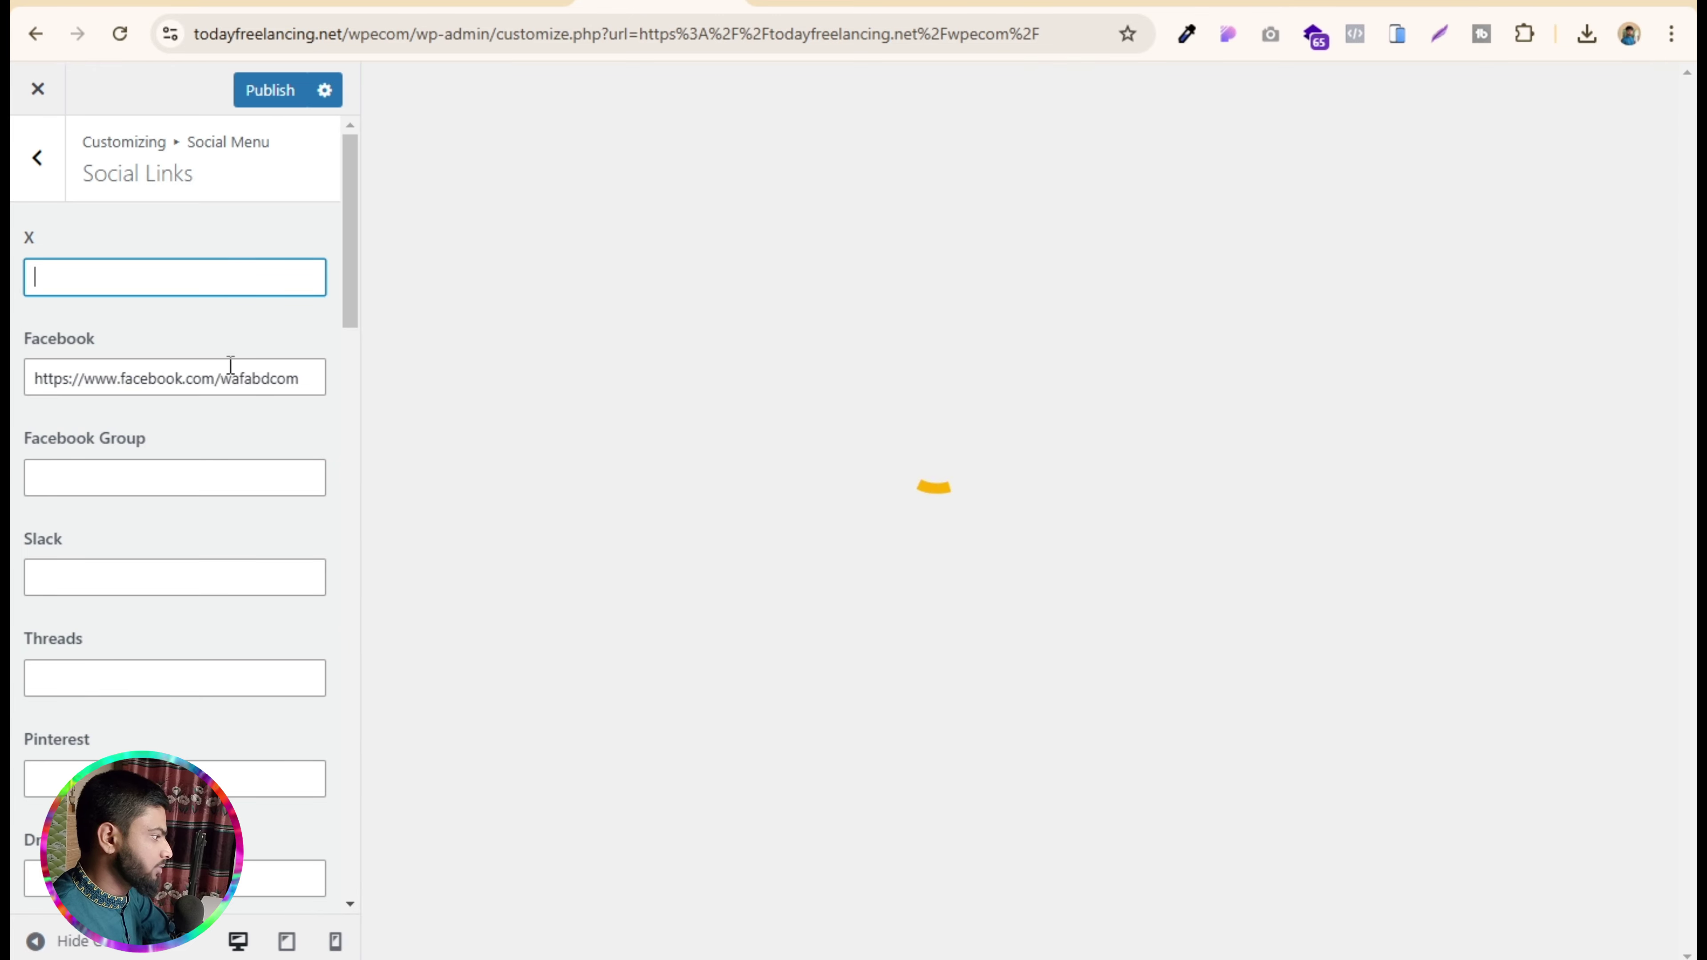
drag(221, 377, 360, 414)
key(BackSpace)
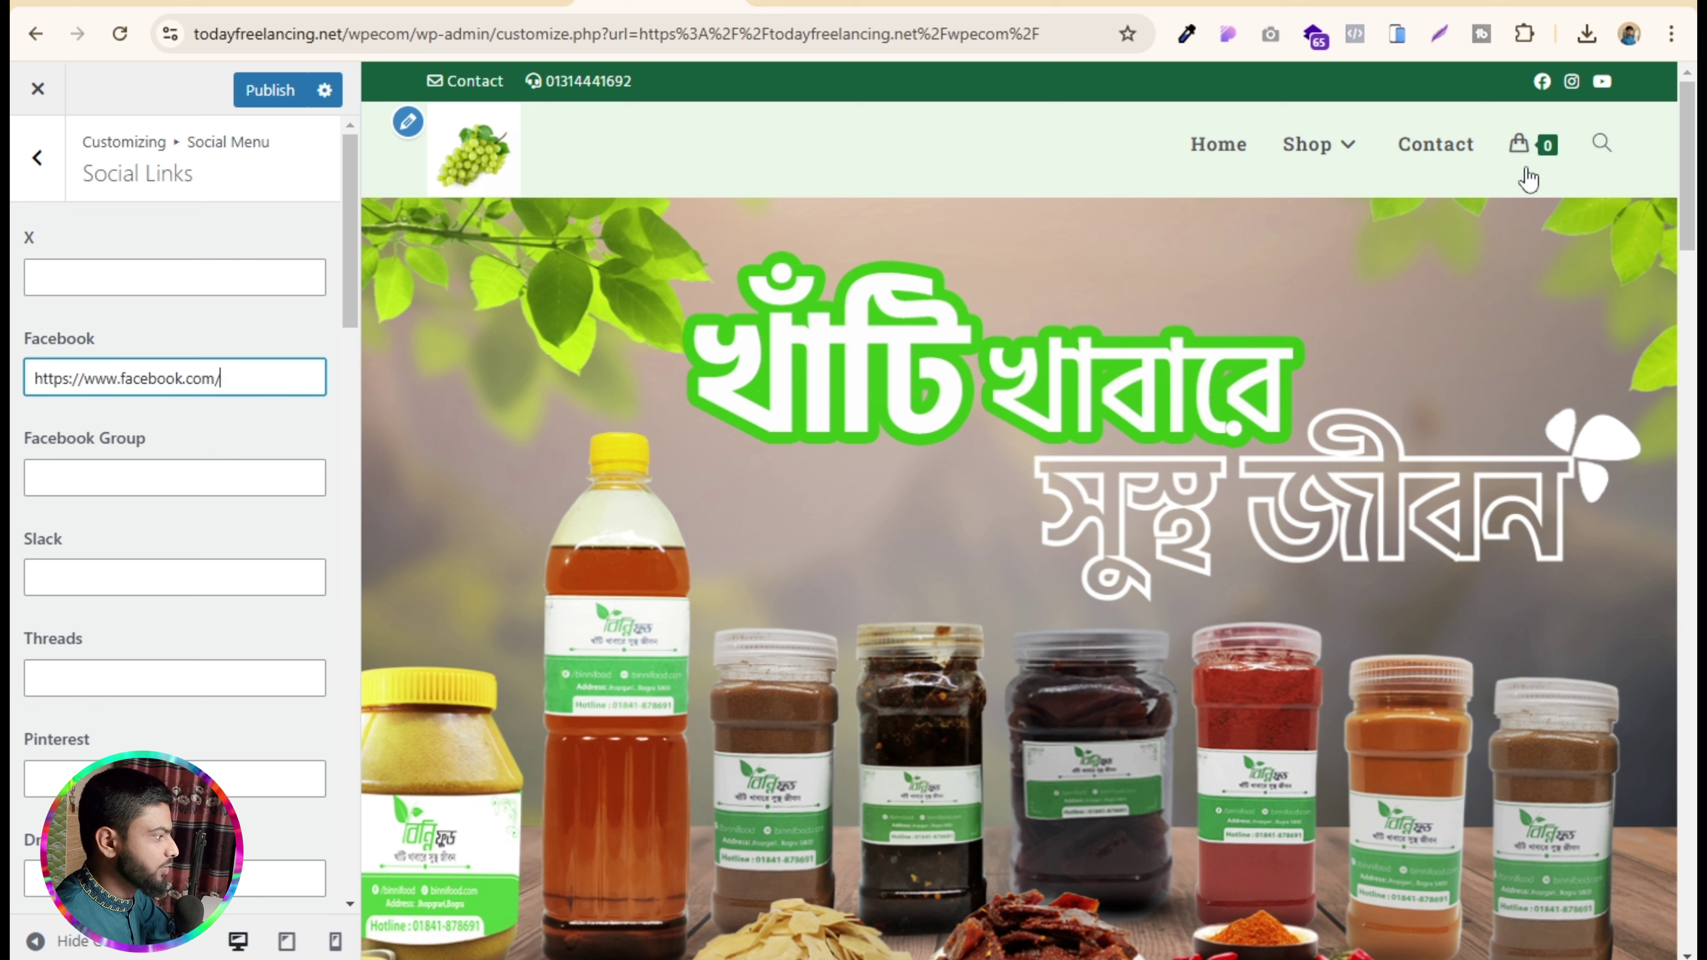
- Enter # as the Pinterest link, leaving the Facebook Group field empty
click(109, 290)
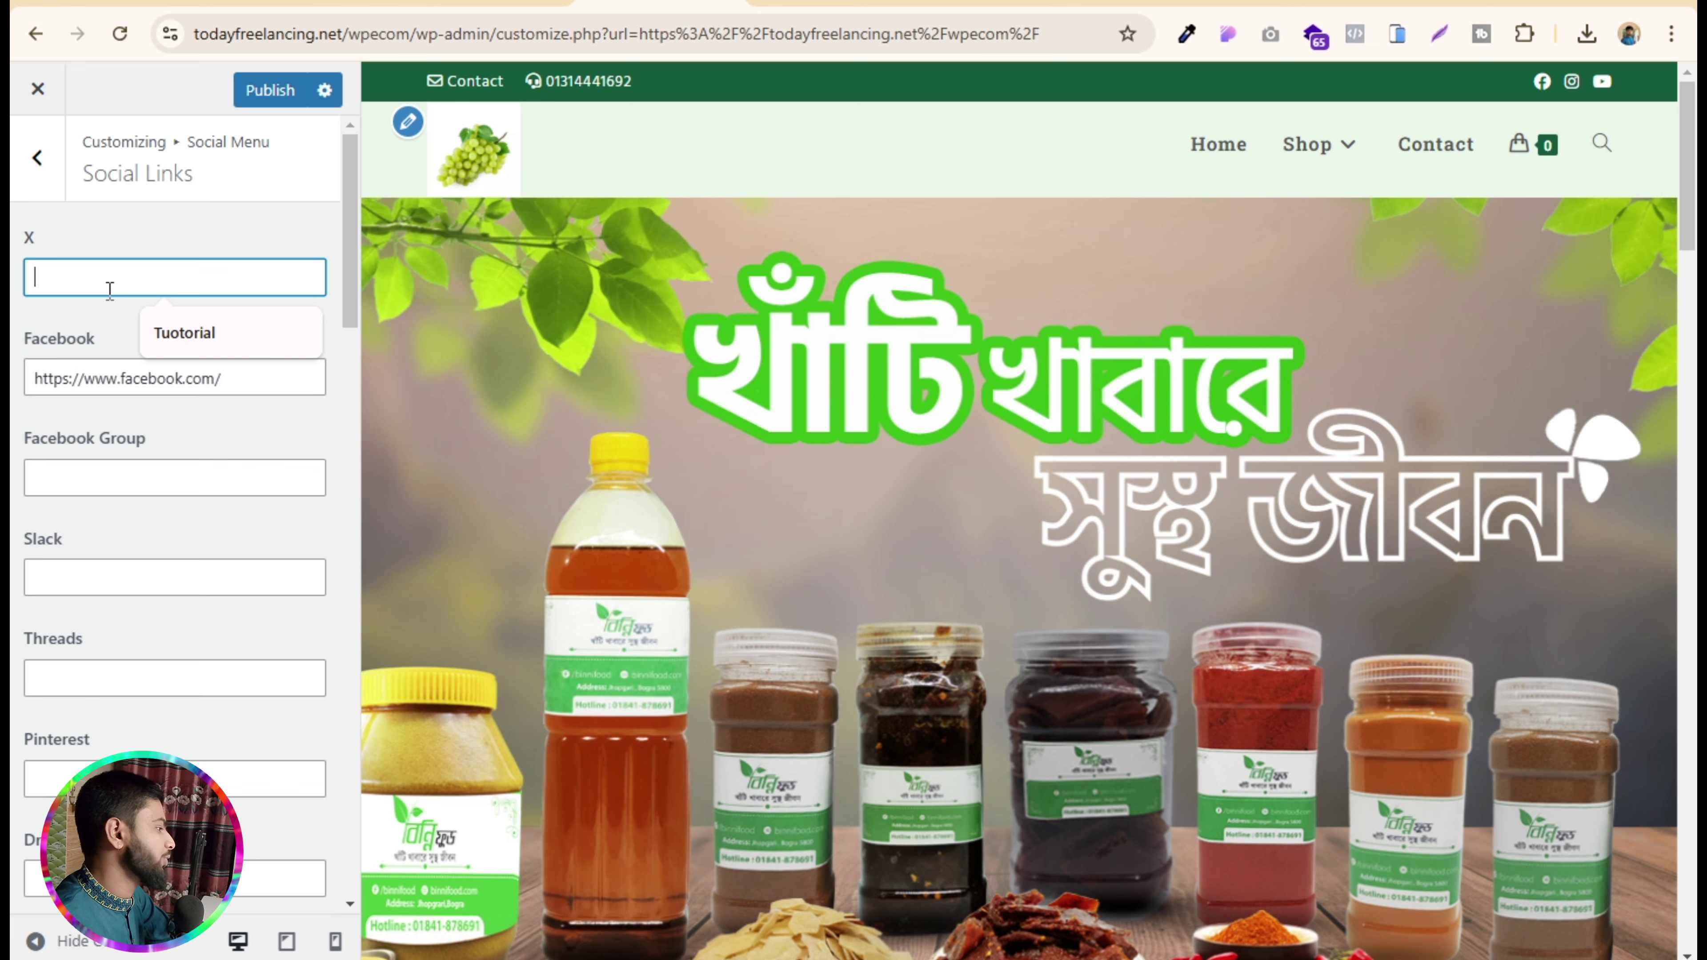
click(172, 481)
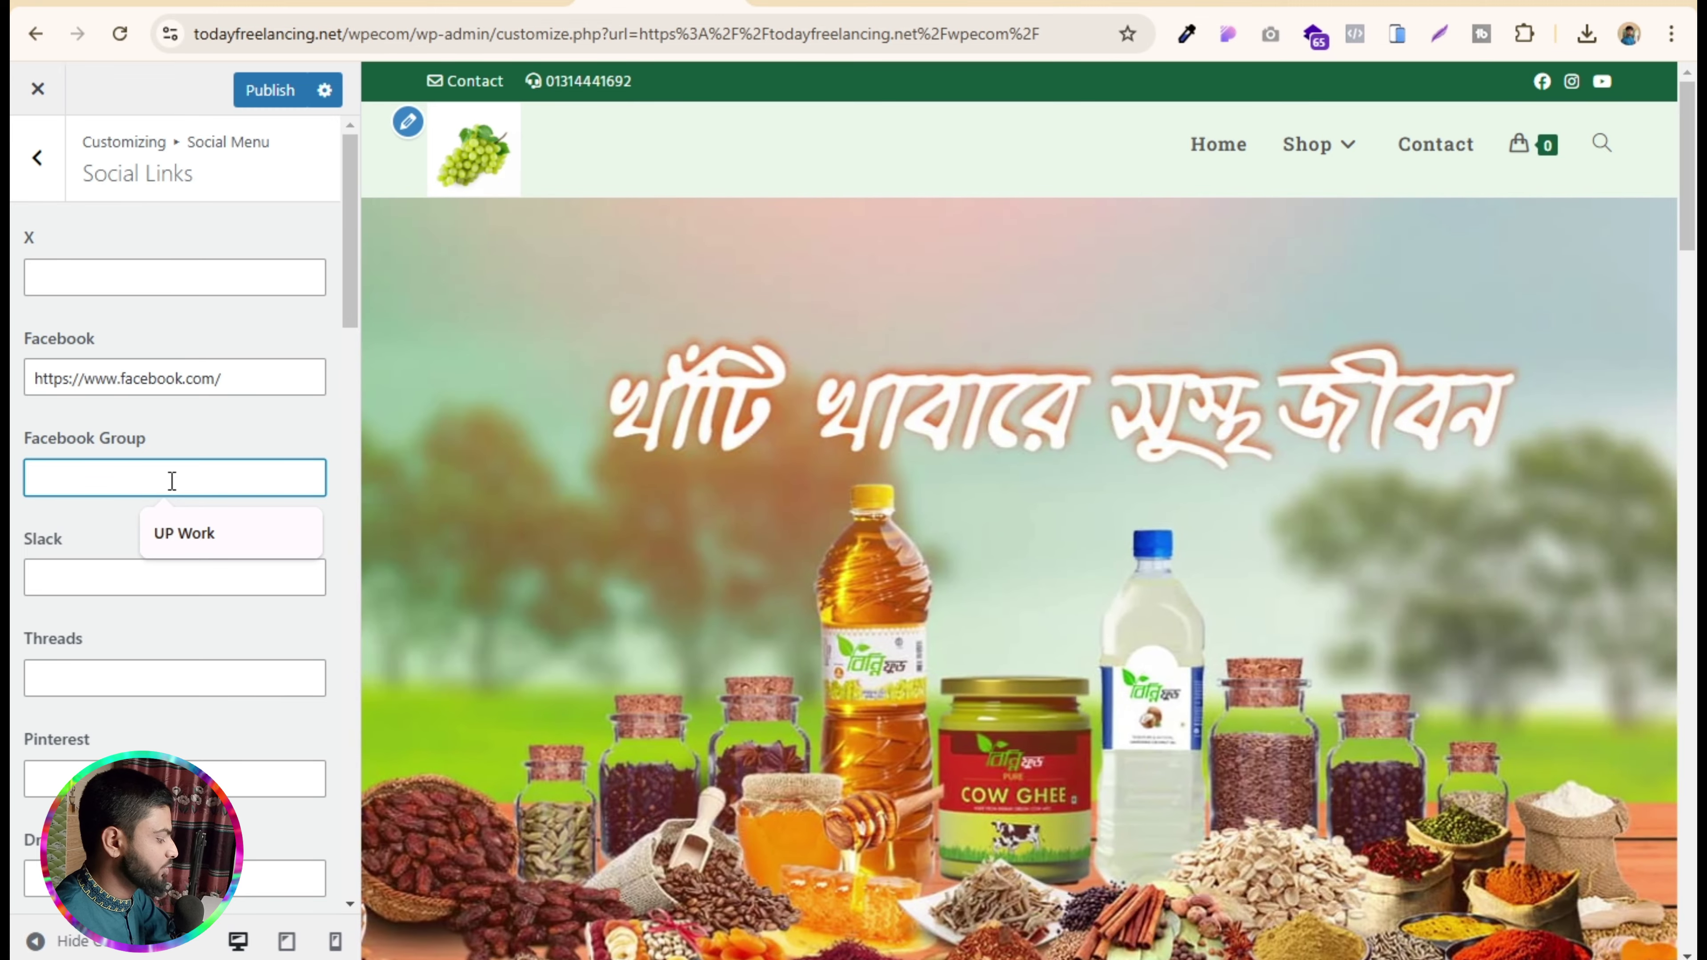
text(#)
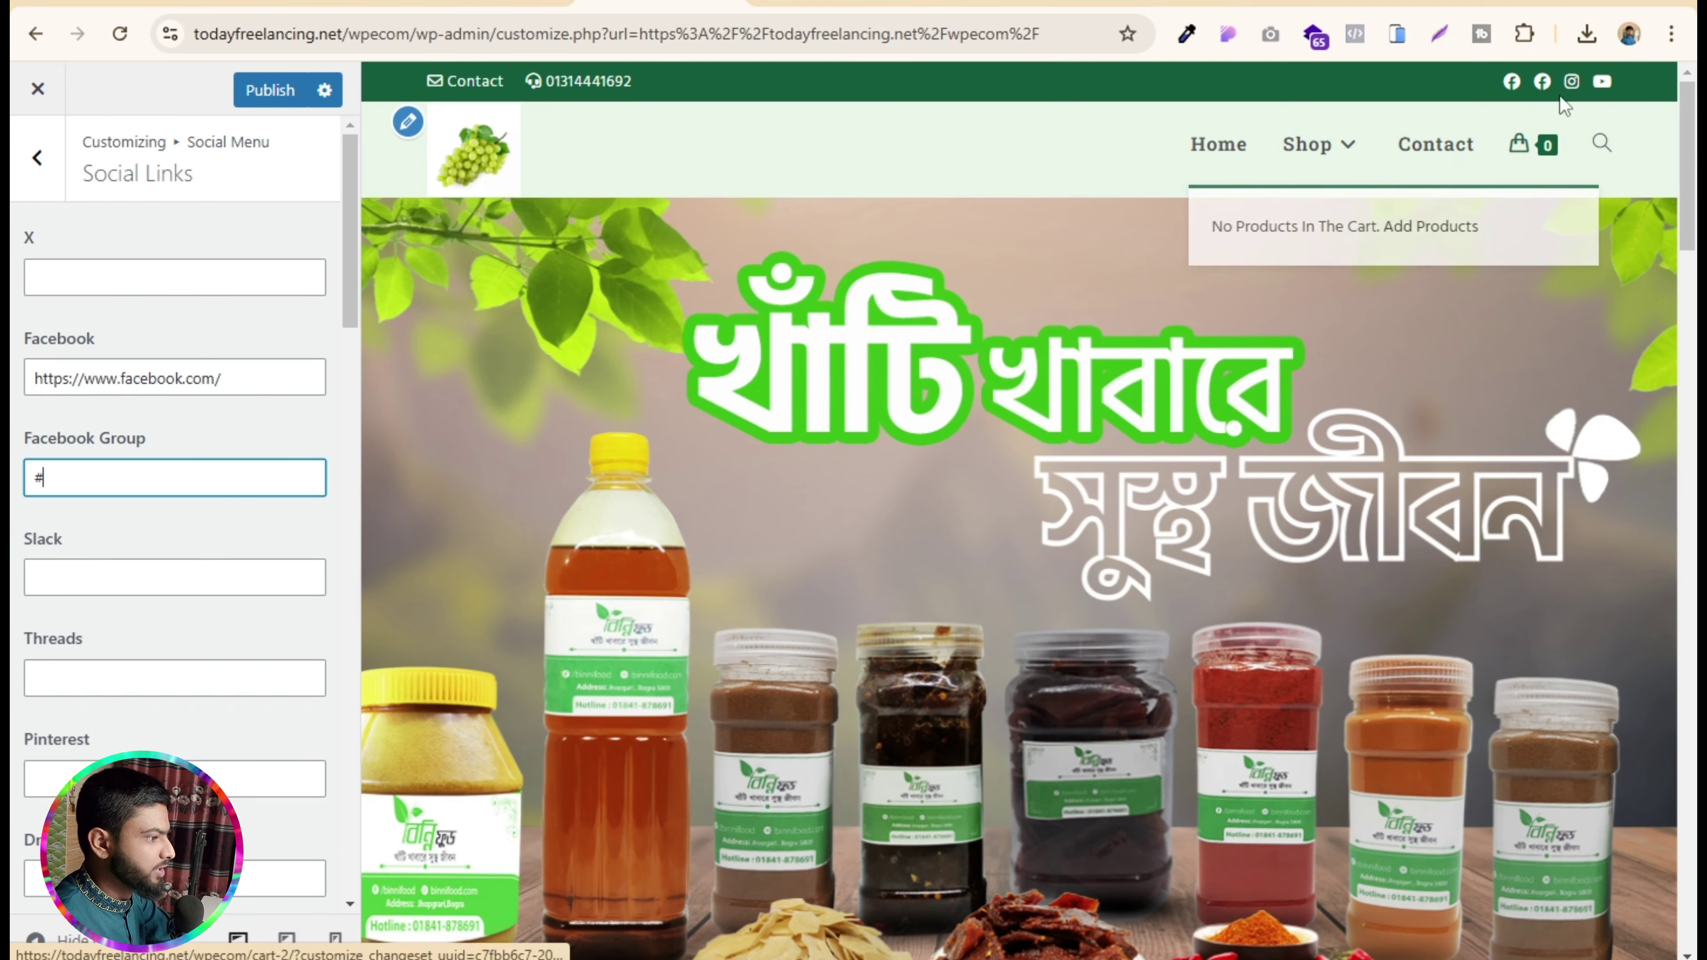
click(115, 458)
key(BackSpace)
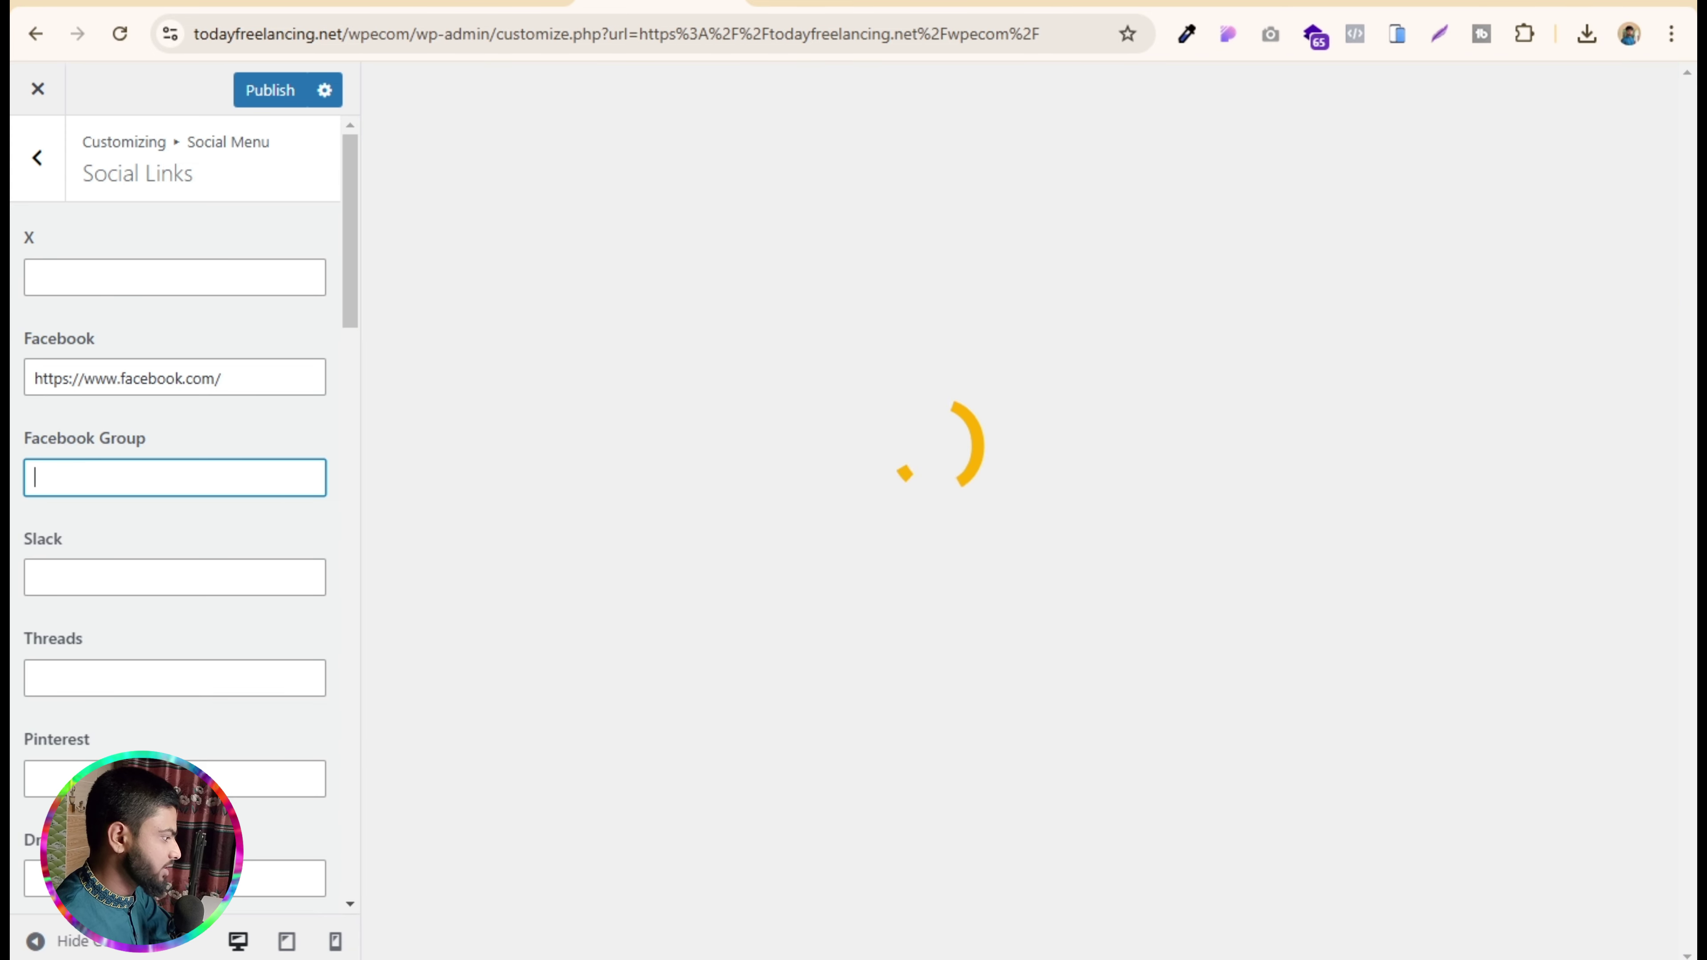
click(72, 778)
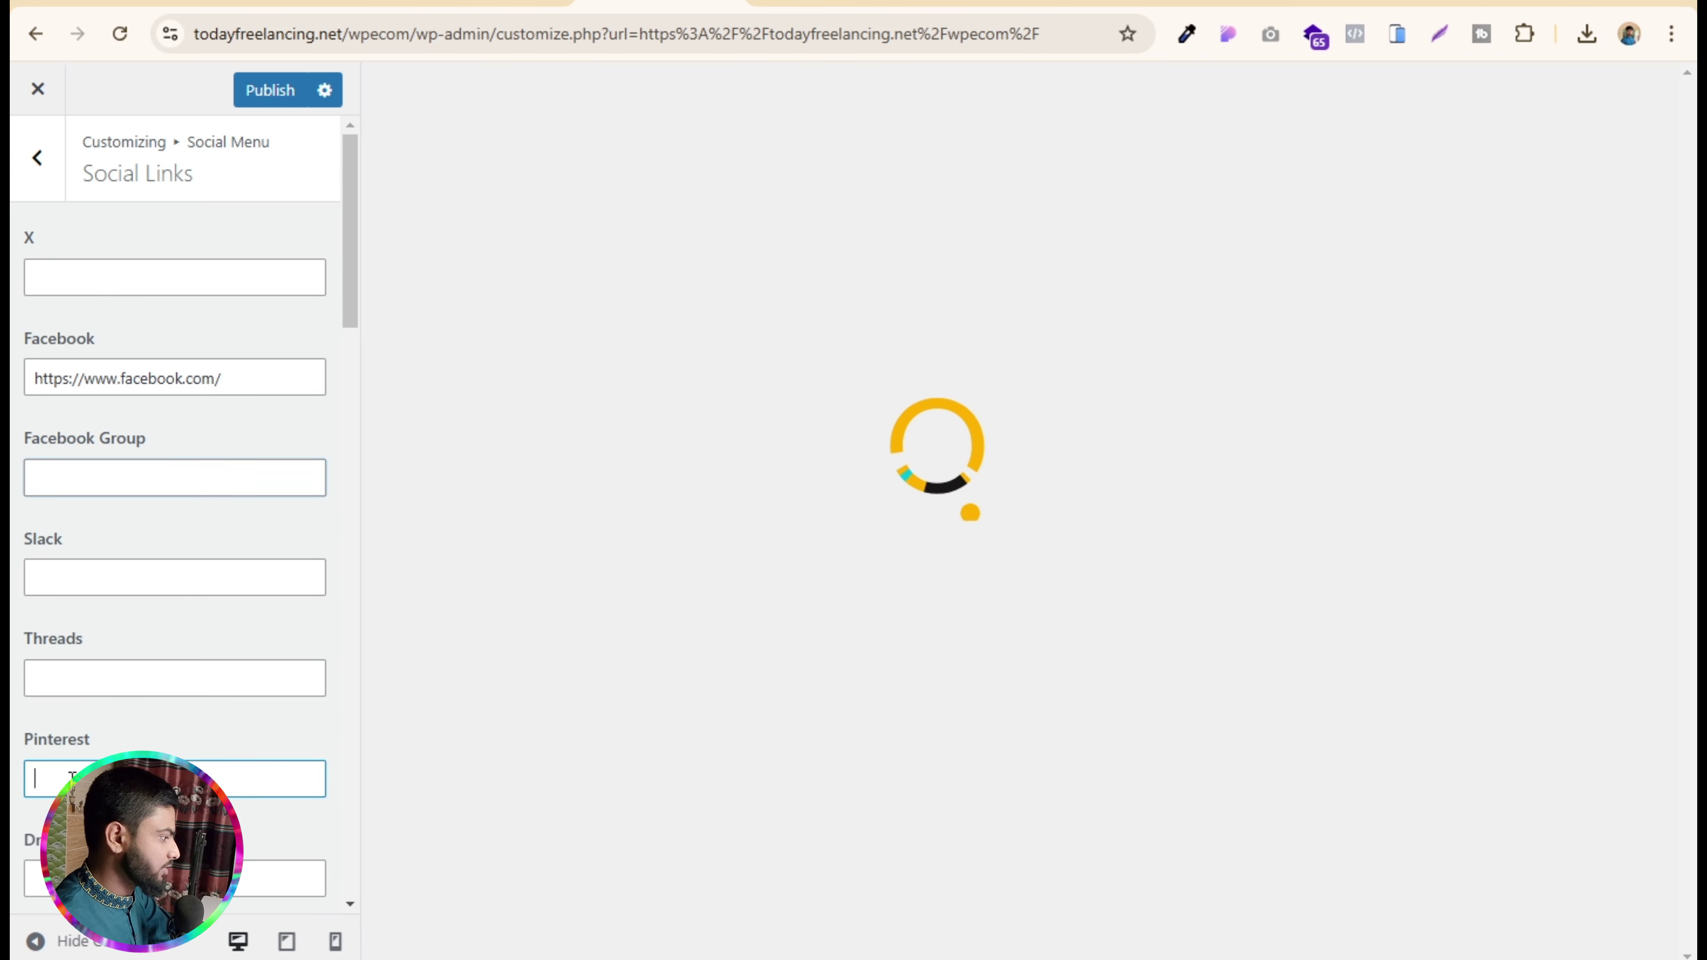
text(#)
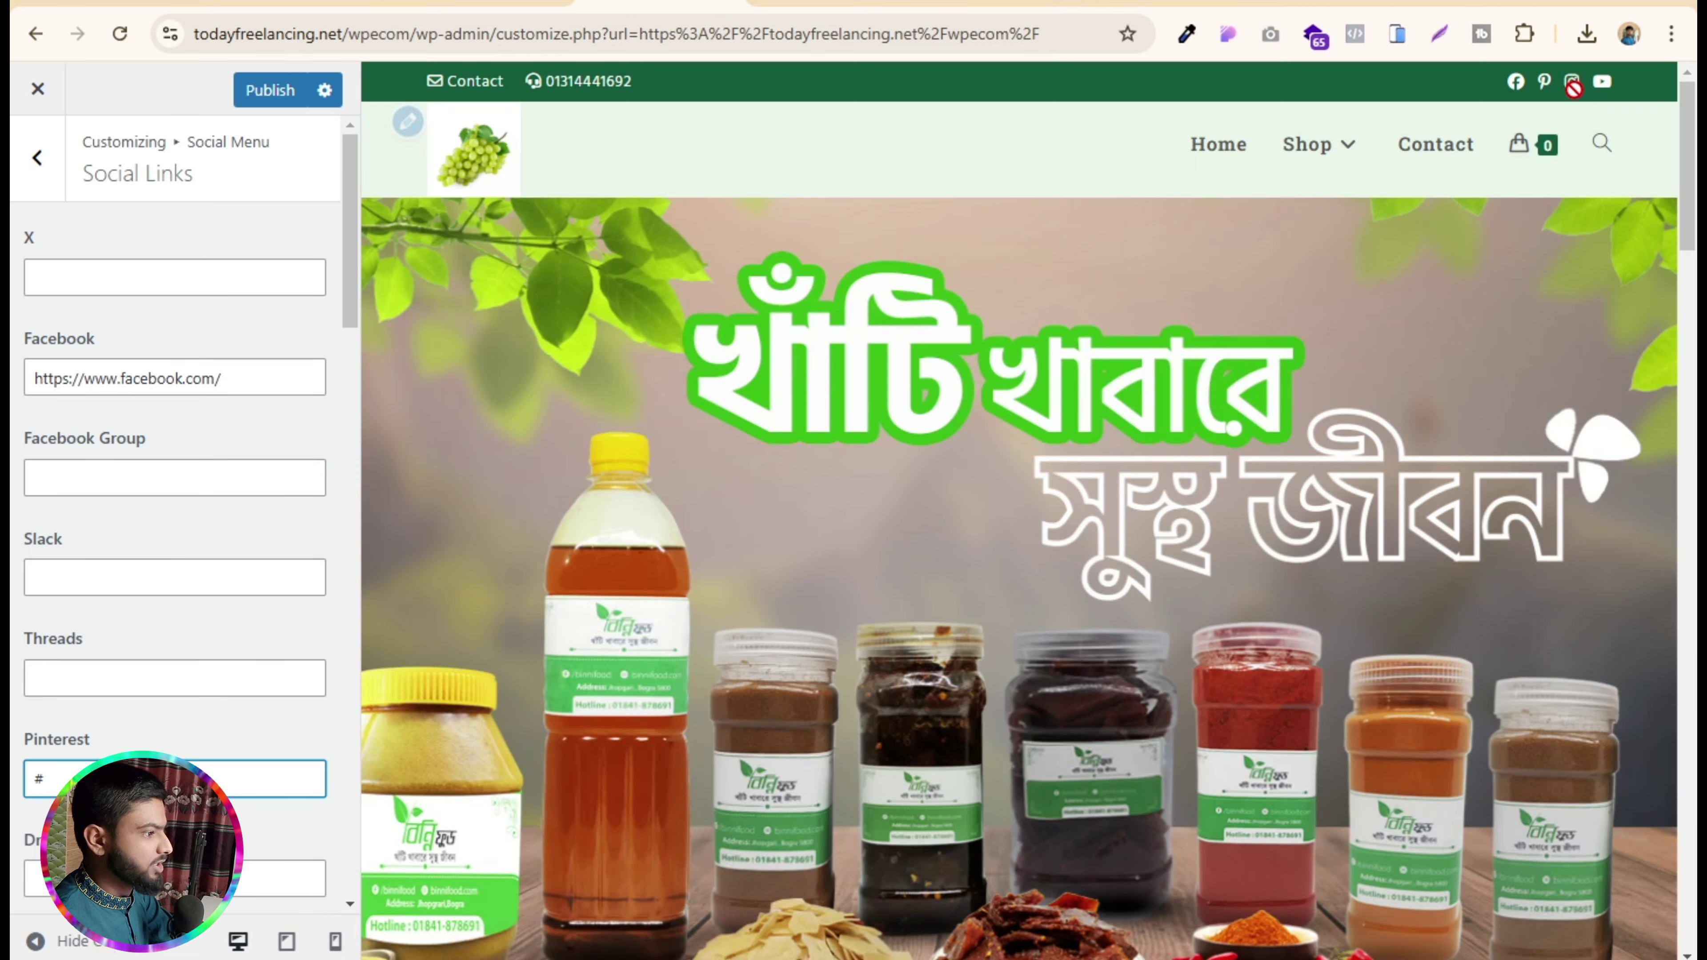
- Publish the social link changes so the top bar shows four icons
scroll(89, 615, down, 12)
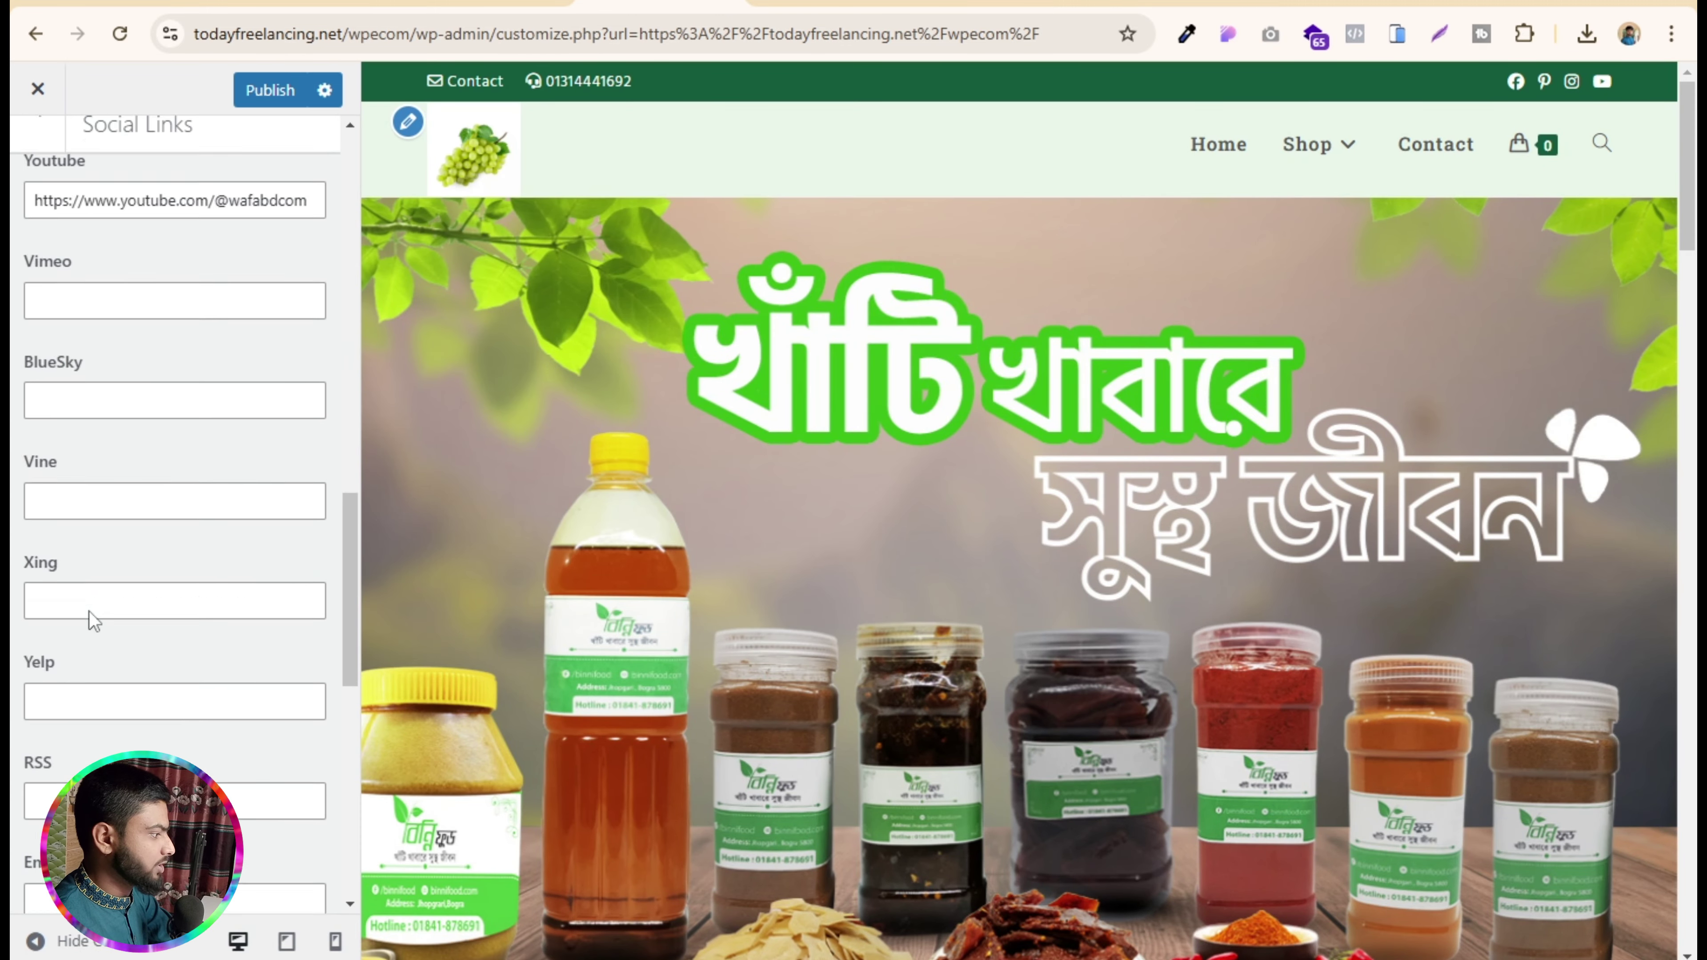
scroll(89, 611, up, 8)
scroll(89, 611, up, 7)
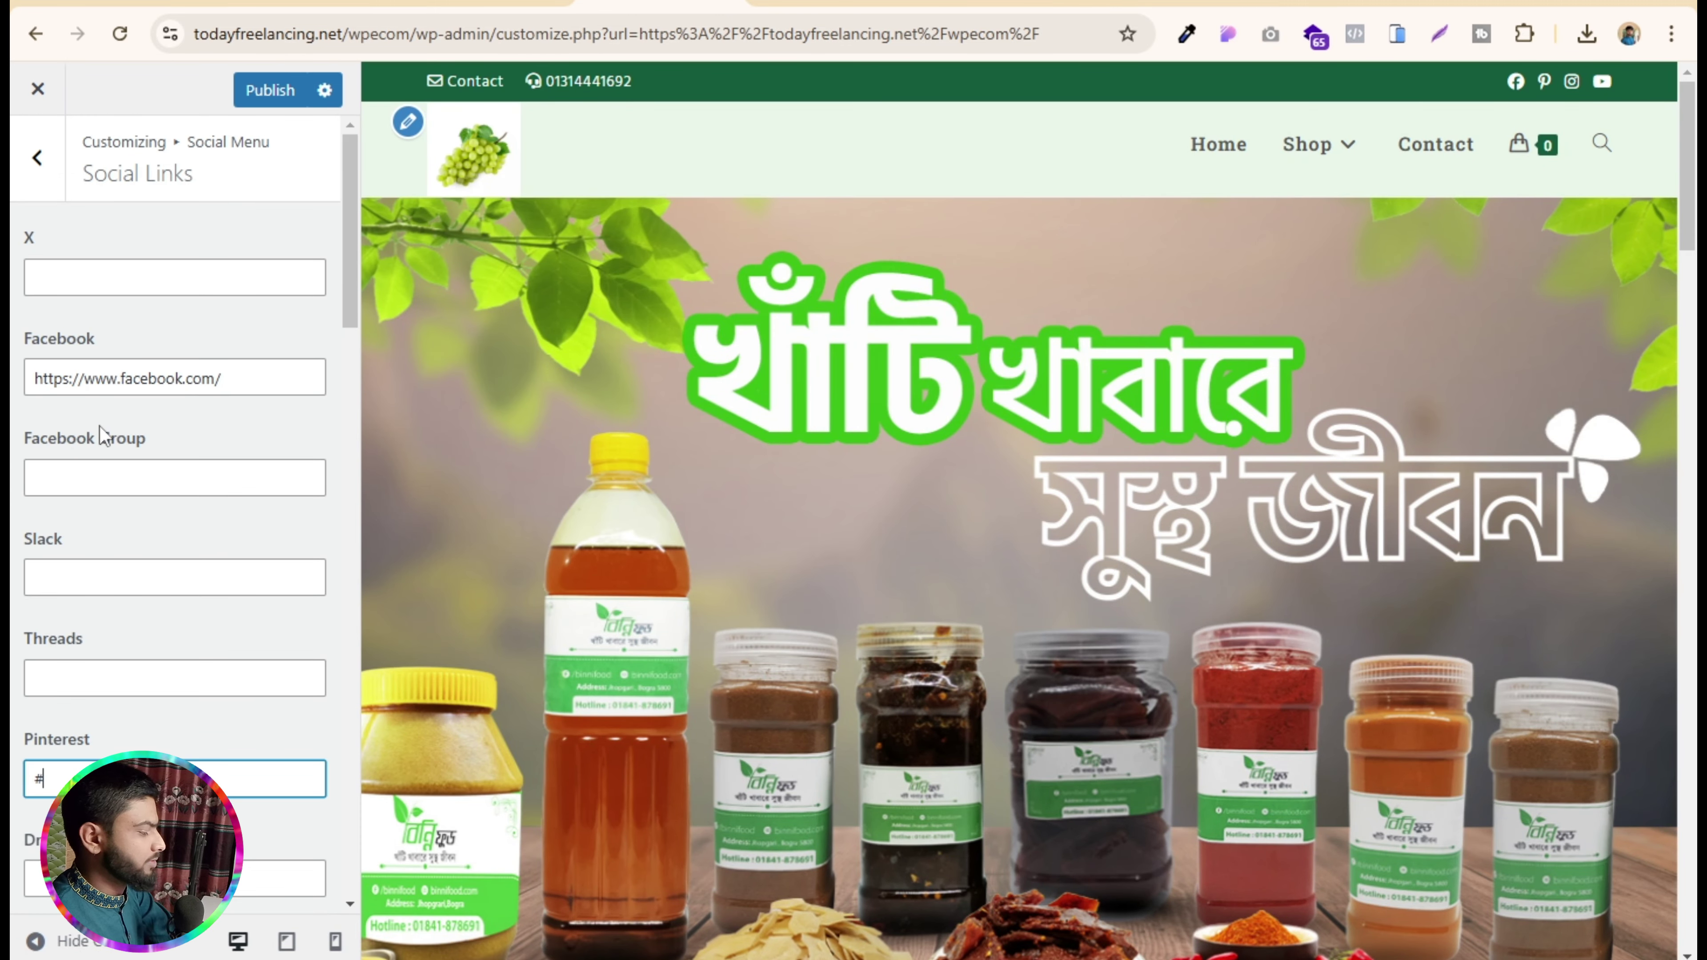
click(270, 89)
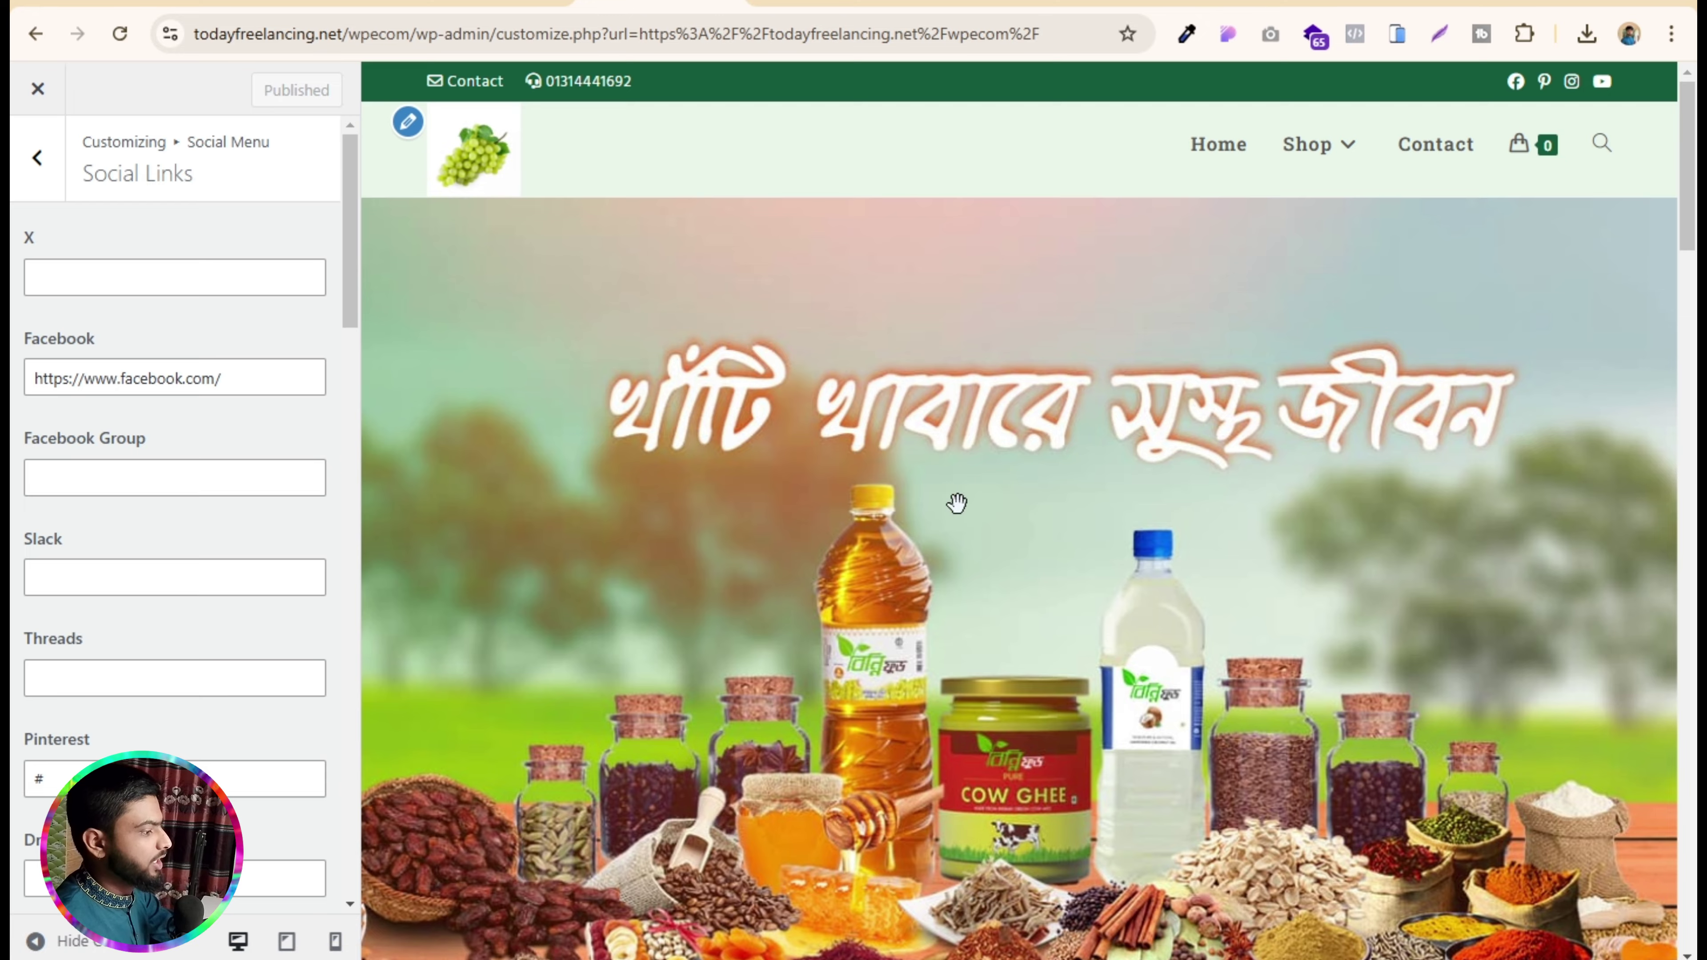
scroll(959, 506, down, 10)
scroll(959, 506, down, 5)
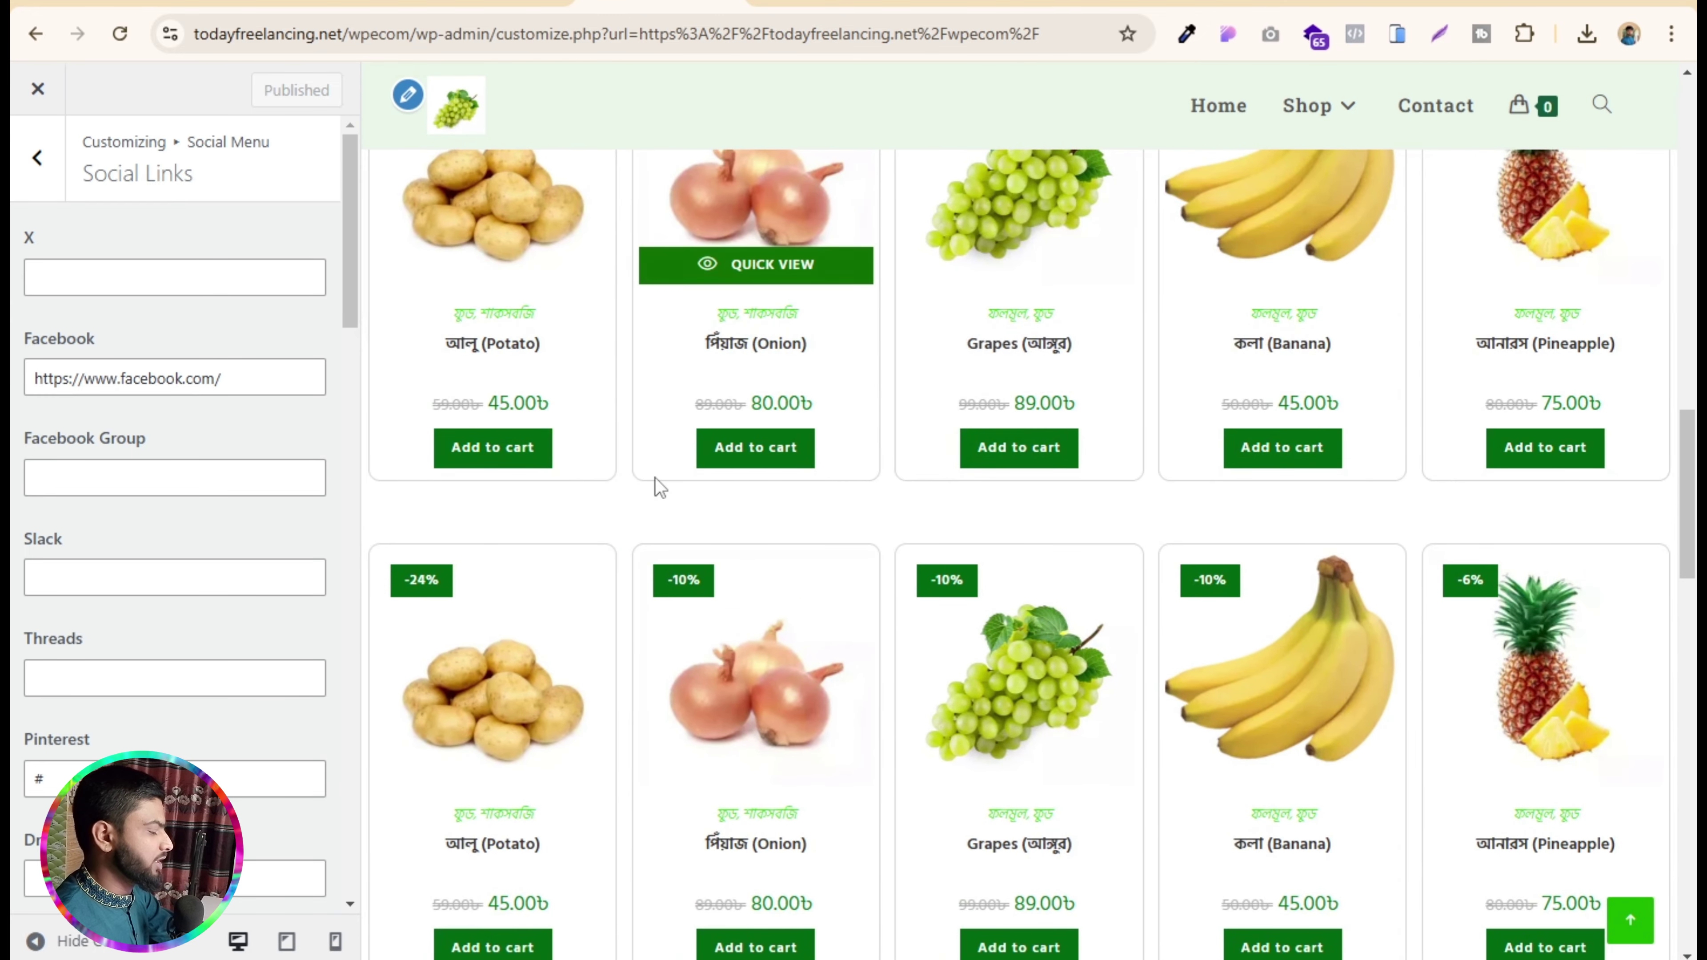